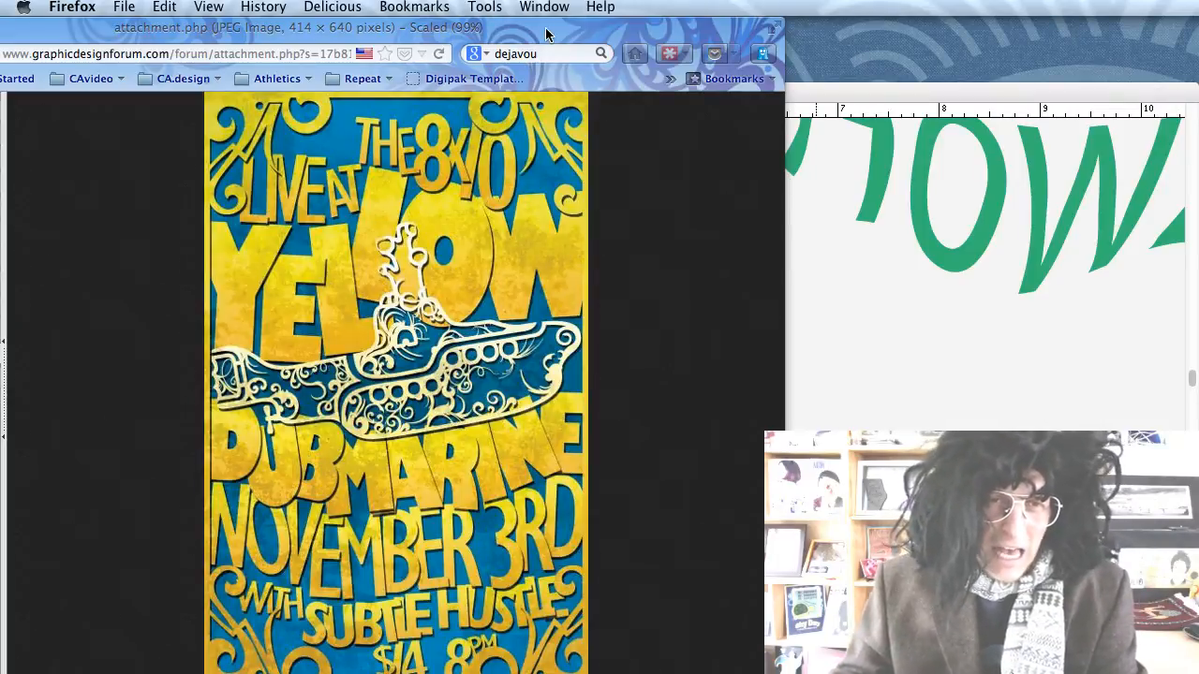
Move the Firefox window right and scroll through the 60's Posters blog page.
drag(546, 33, 580, 35)
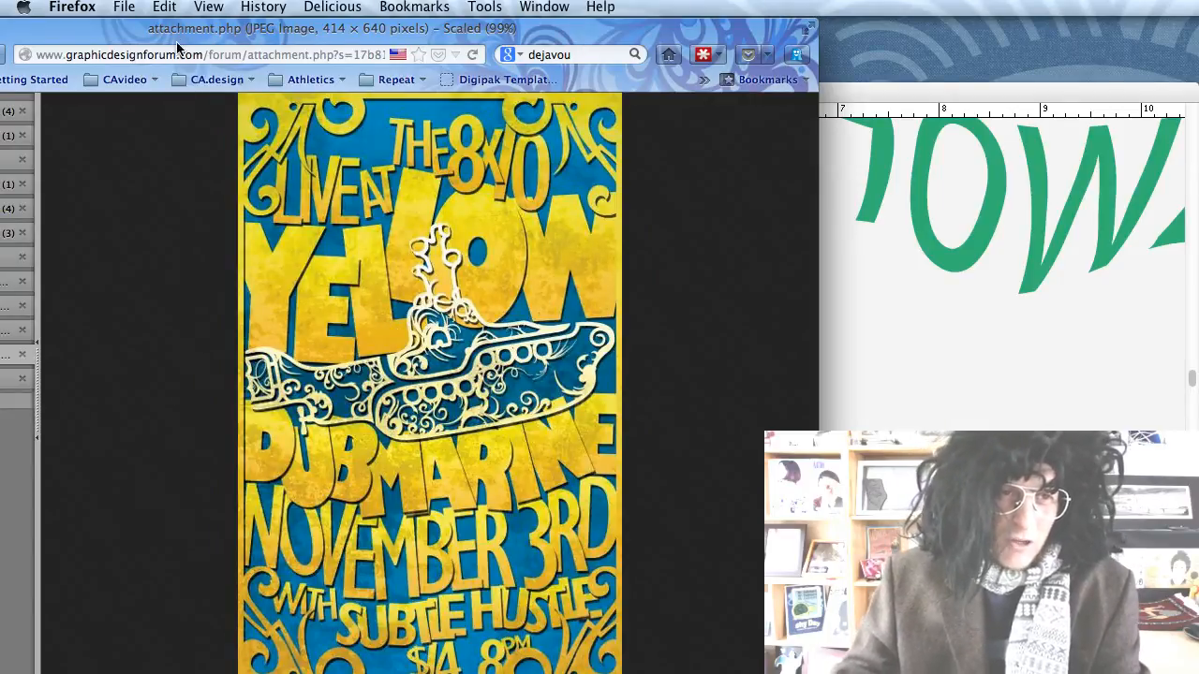
drag(177, 35, 189, 35)
click(5, 325)
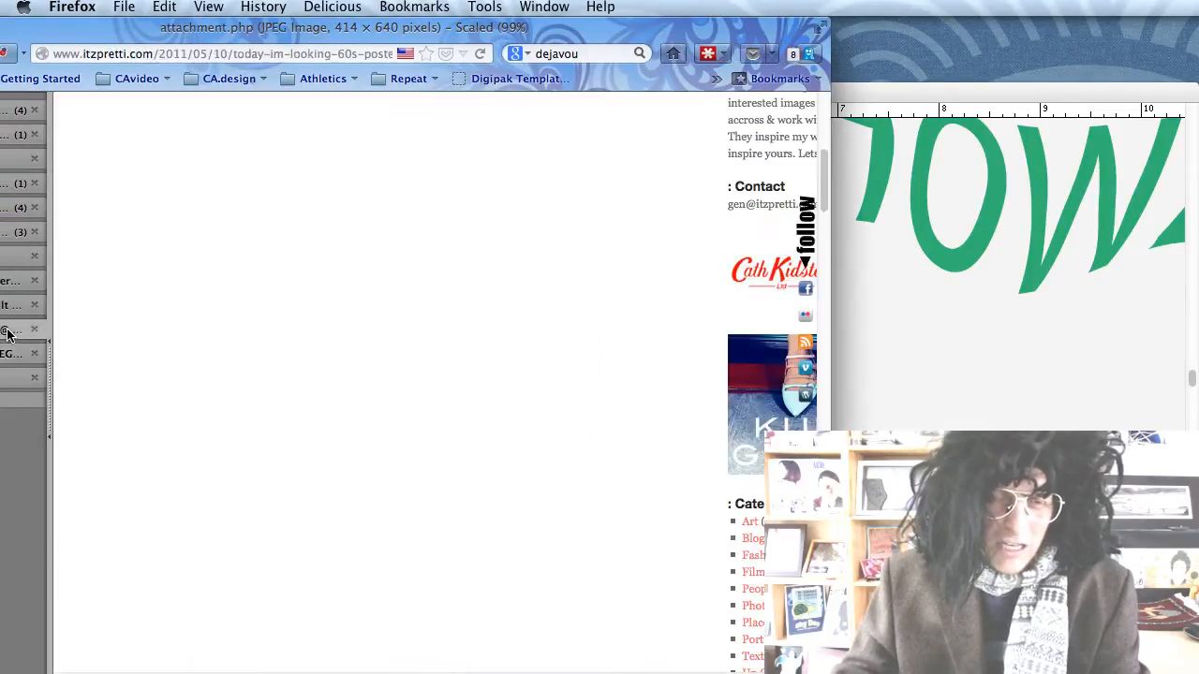
scroll(159, 356, down, 1)
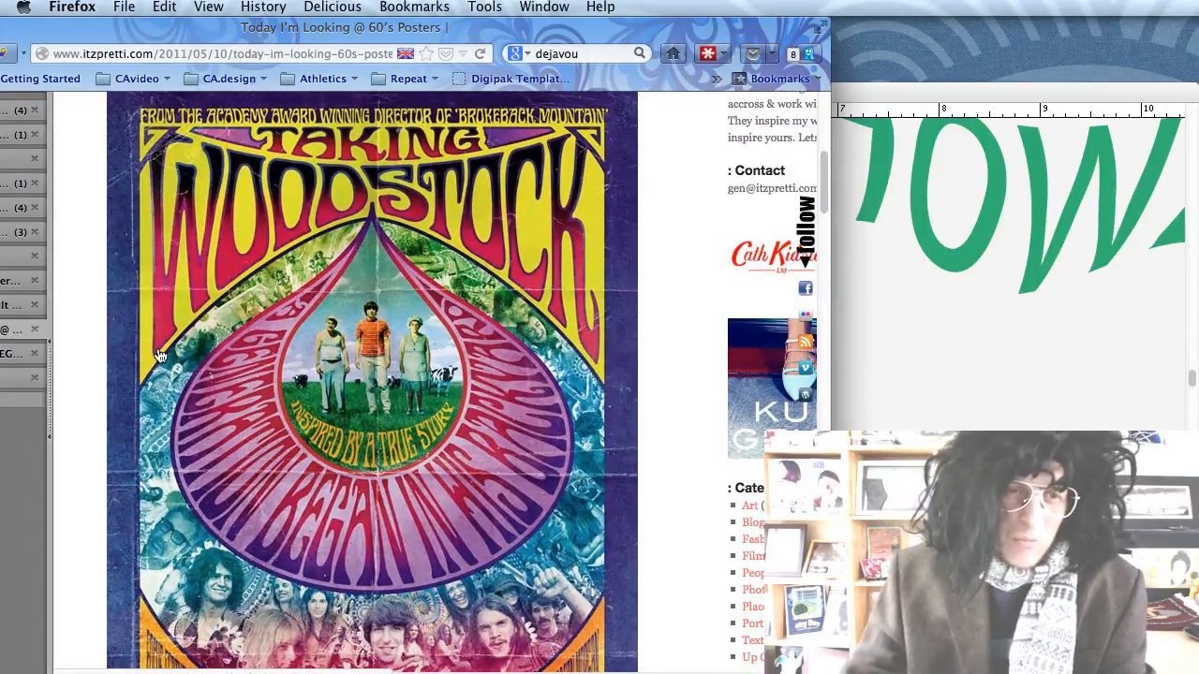
scroll(255, 424, down, 2)
scroll(257, 421, down, 10)
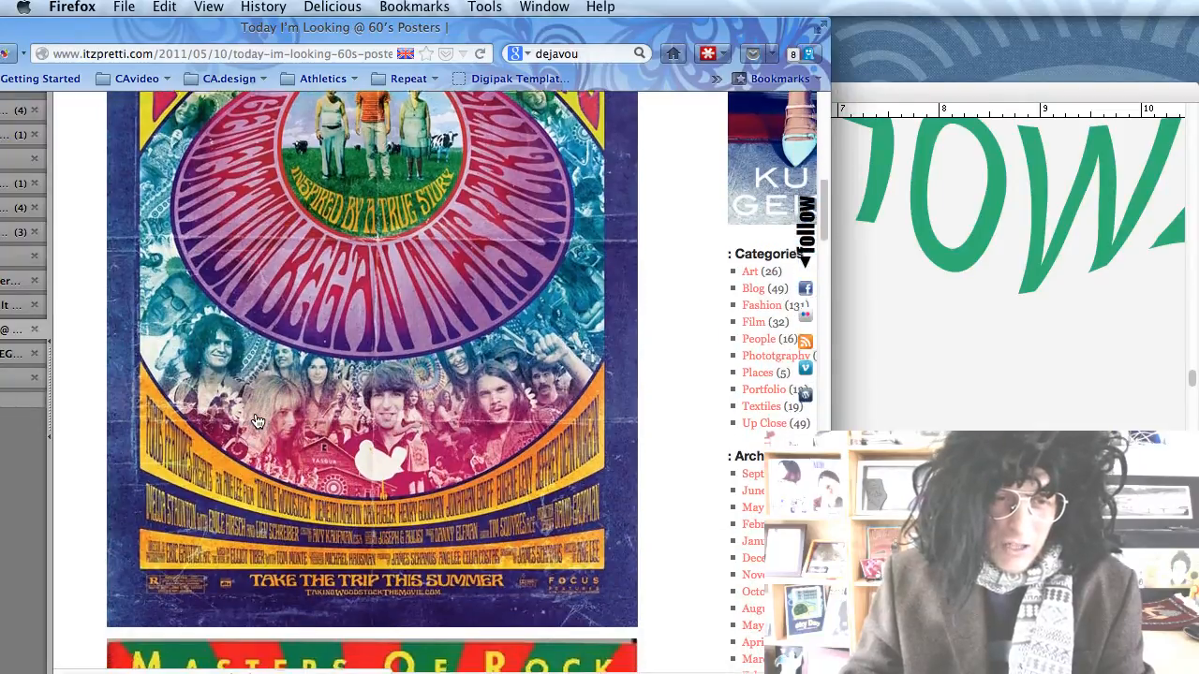
scroll(257, 421, down, 3)
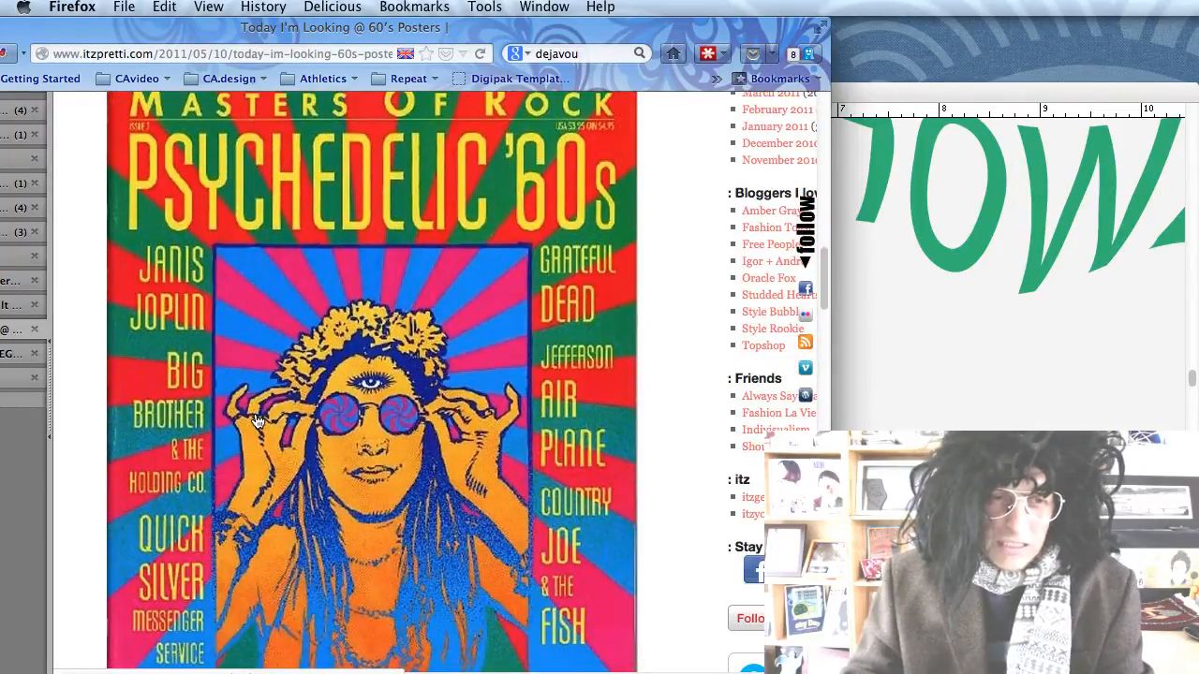
scroll(239, 358, down, 8)
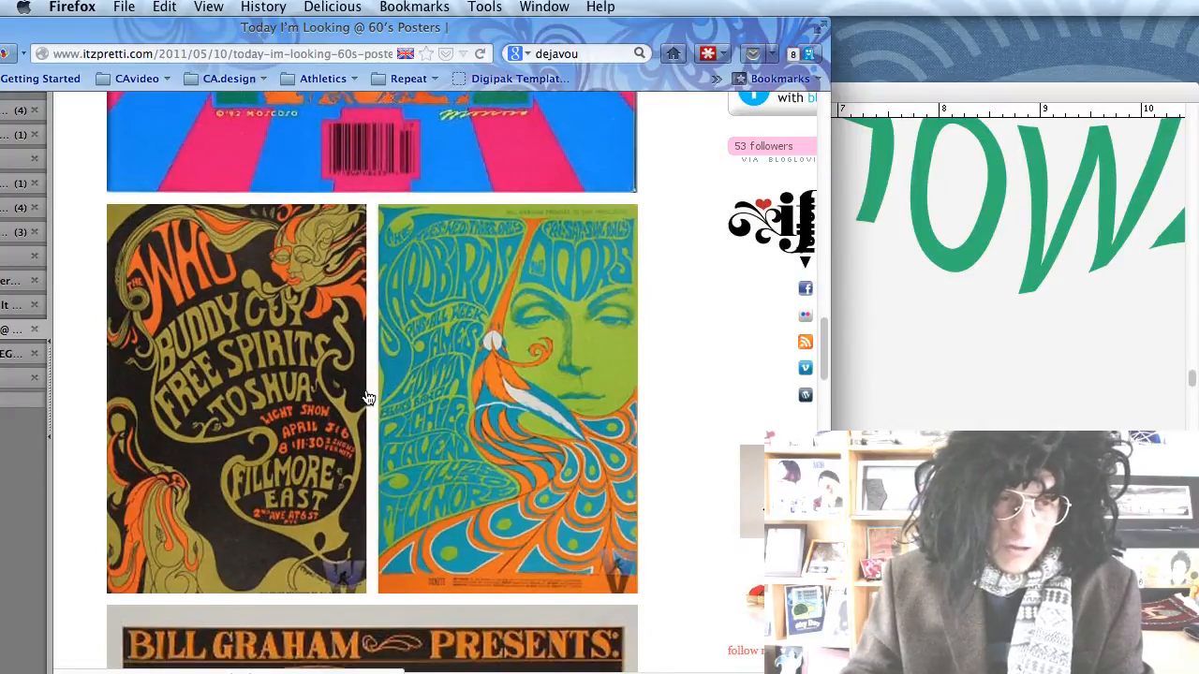
Browse the remaining poster references, ending on the Picasa Retro Concert Posters album.
scroll(368, 398, down, 8)
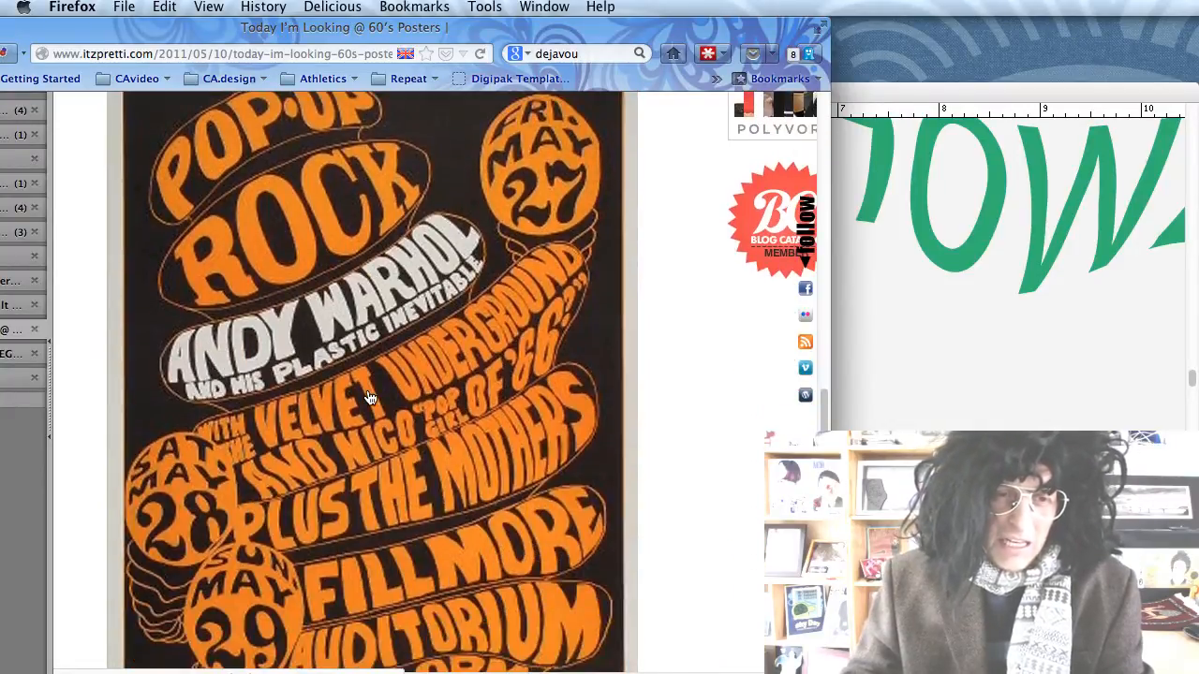
scroll(370, 398, up, 1)
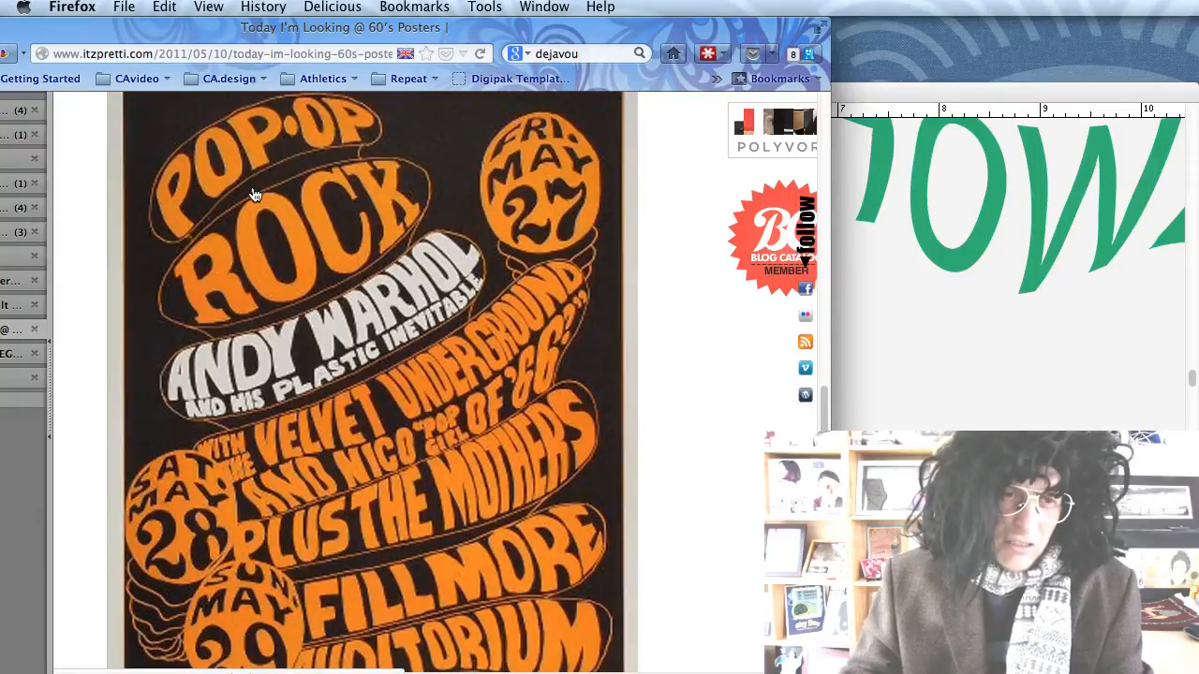
scroll(346, 332, down, 1)
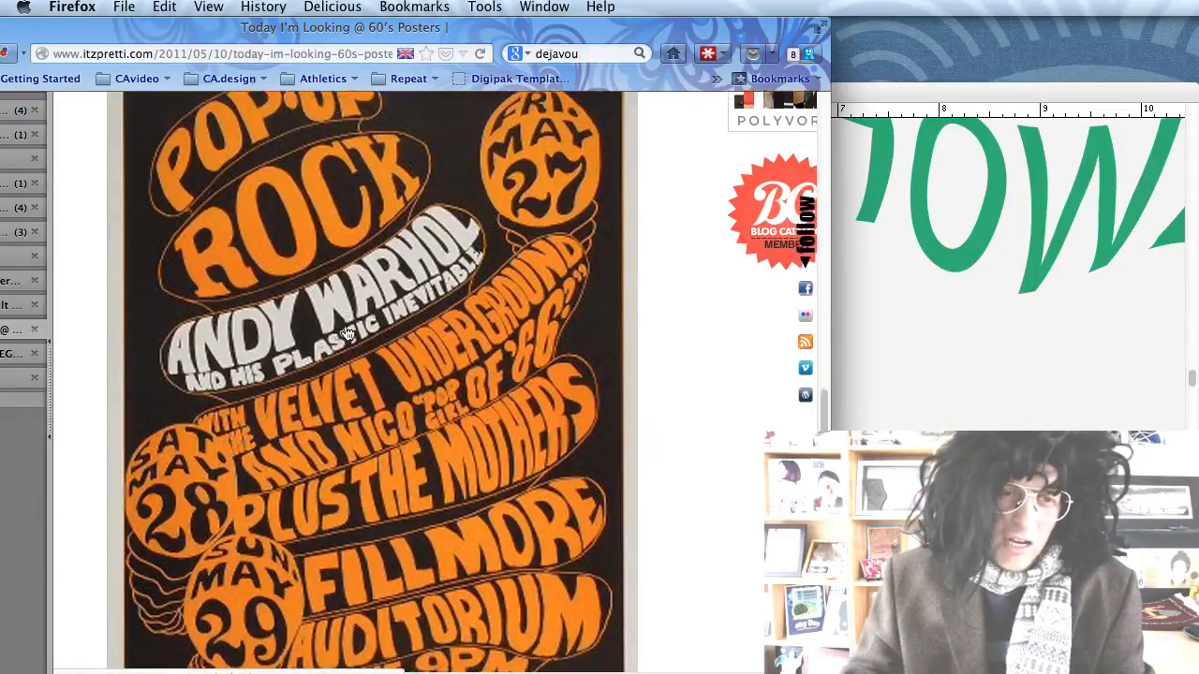
scroll(347, 334, down, 3)
click(19, 305)
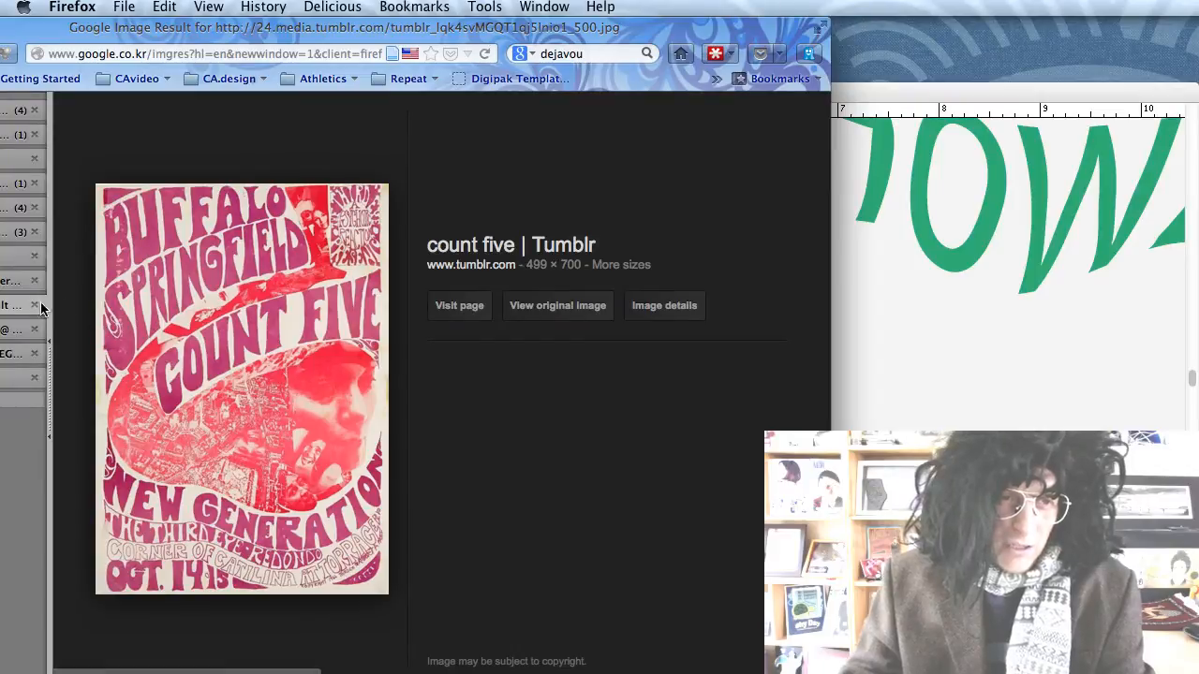
click(17, 283)
scroll(286, 351, down, 2)
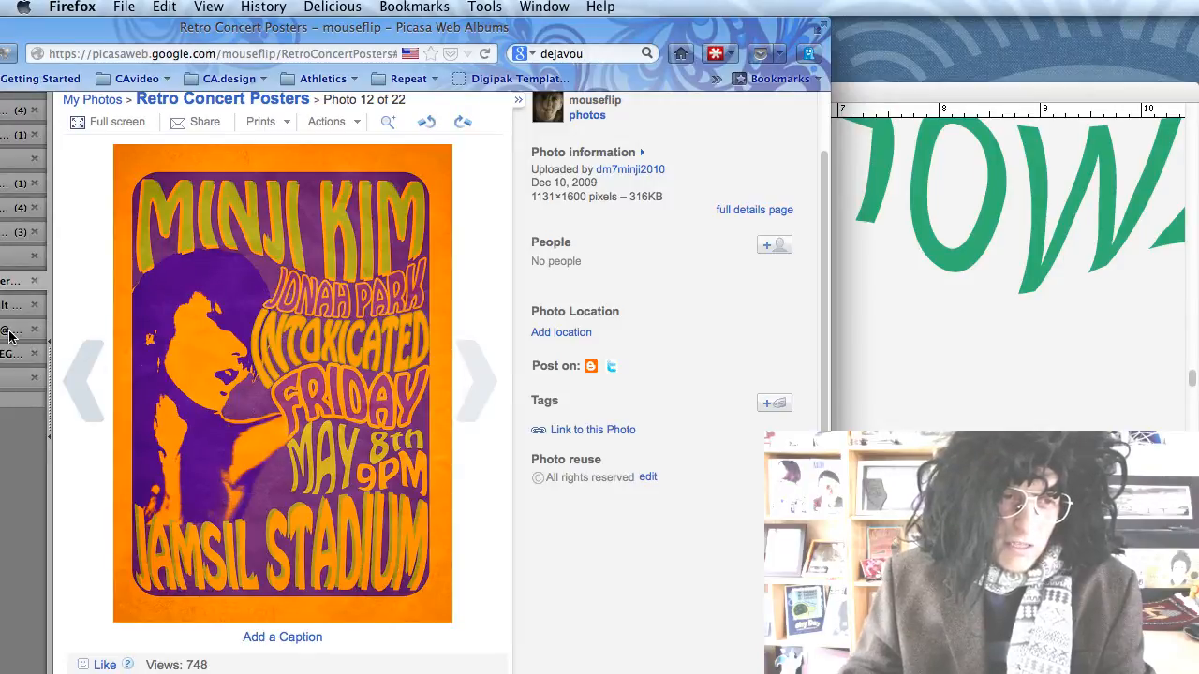
Return from Firefox to Illustrator and start a new document with Cmd+N.
key(super+Tab)
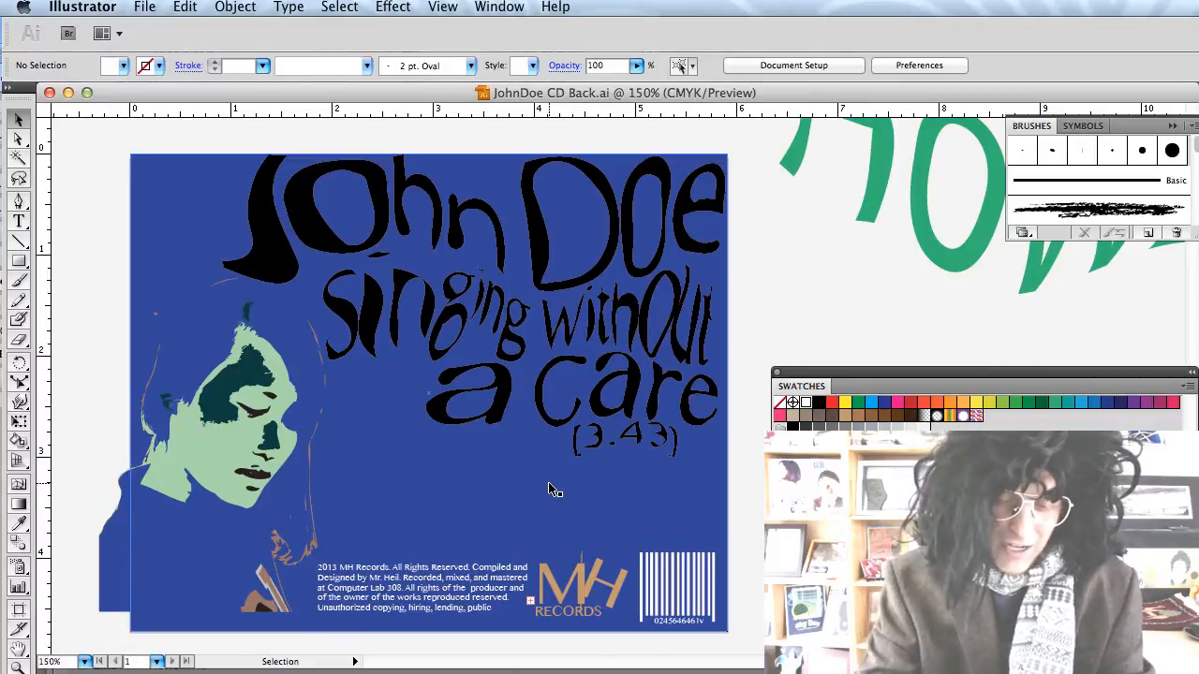
key(super+n)
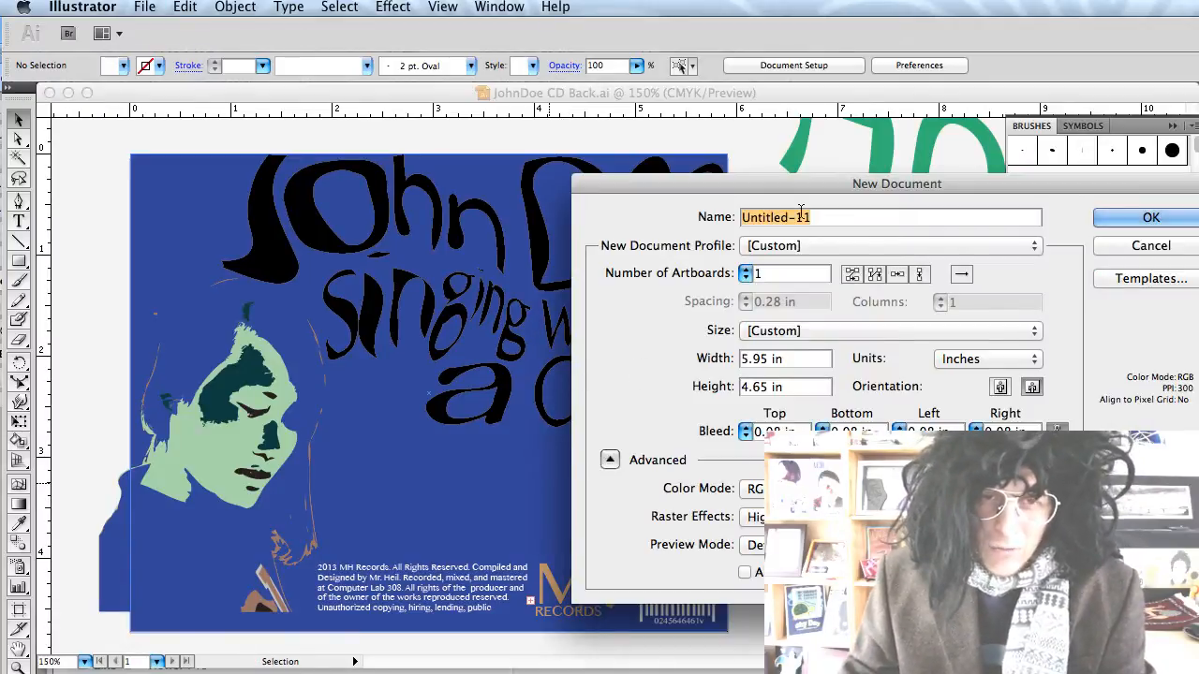
Set the new document to 5.95 in wide, in inches, with RGB colour mode.
drag(801, 201, 375, 123)
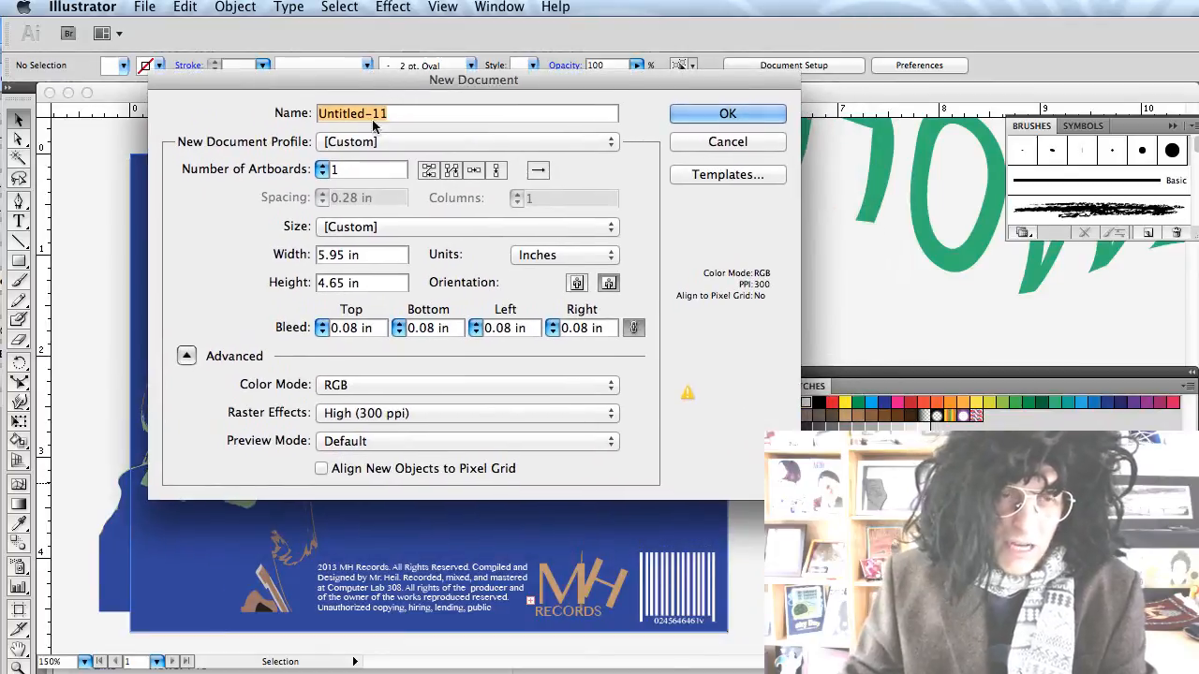
double_click(341, 254)
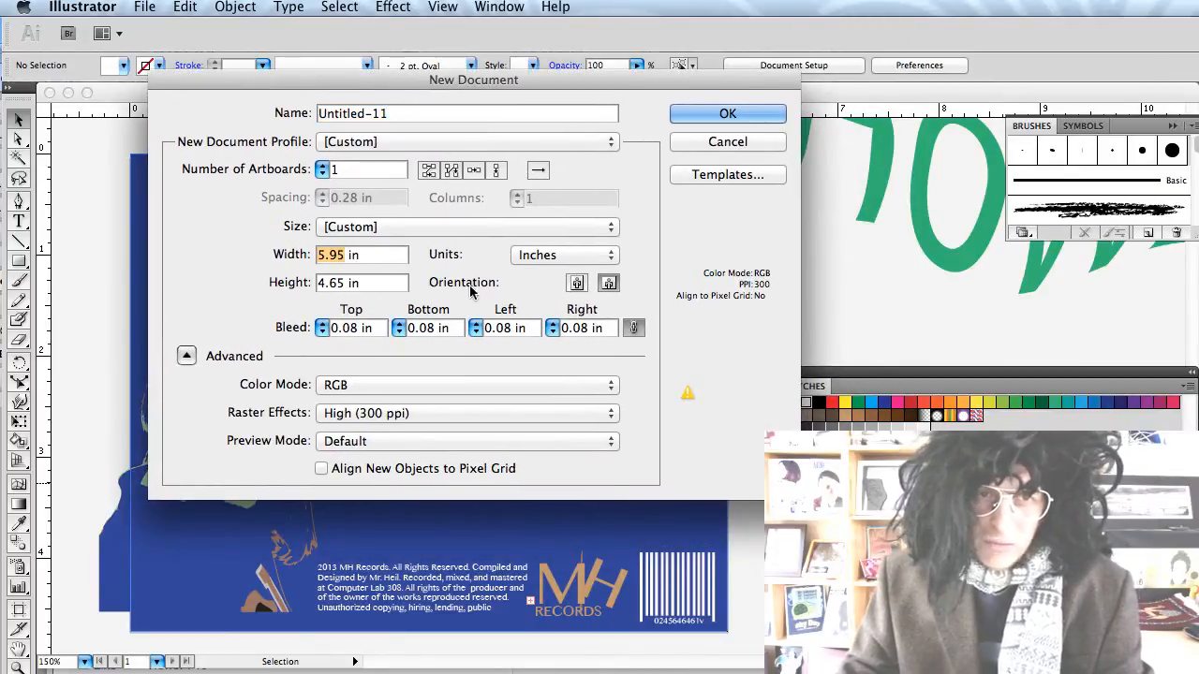
click(567, 255)
click(578, 259)
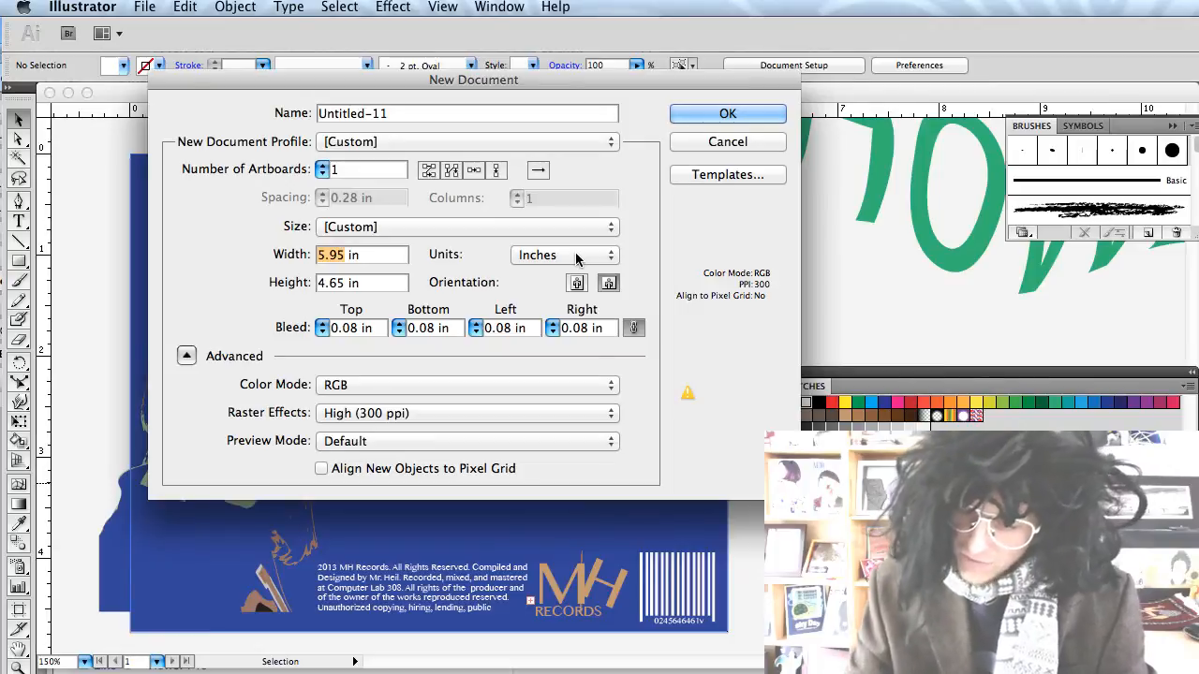
text(5.9)
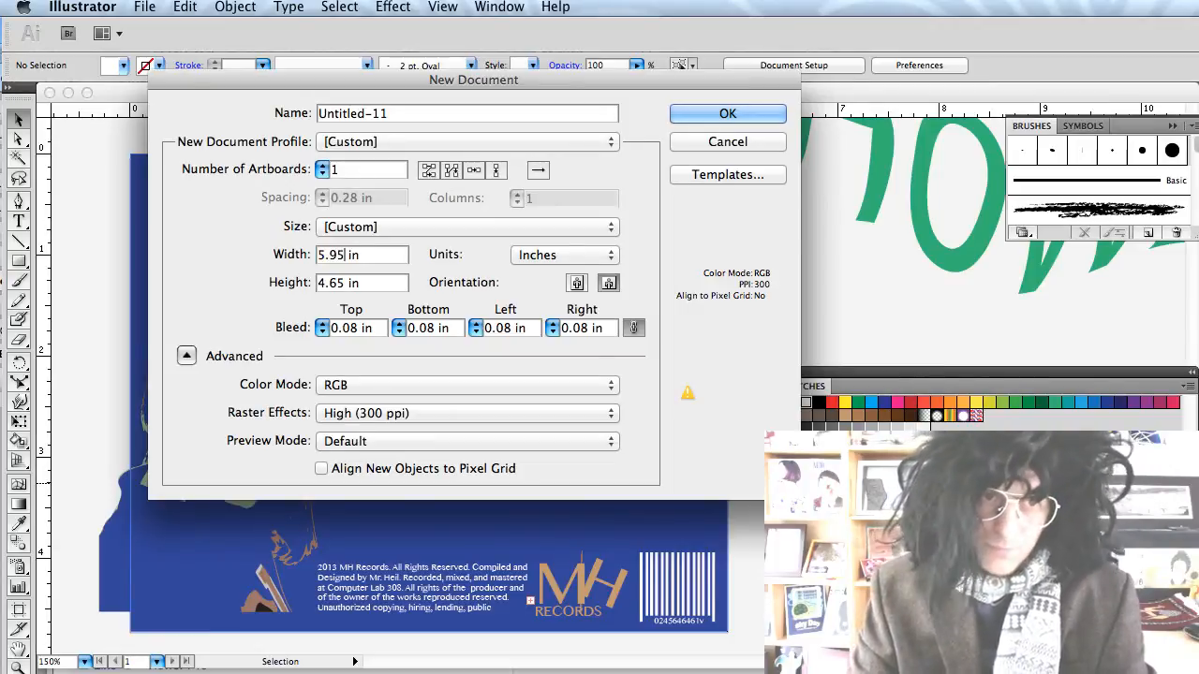
text(5)
key(Tab)
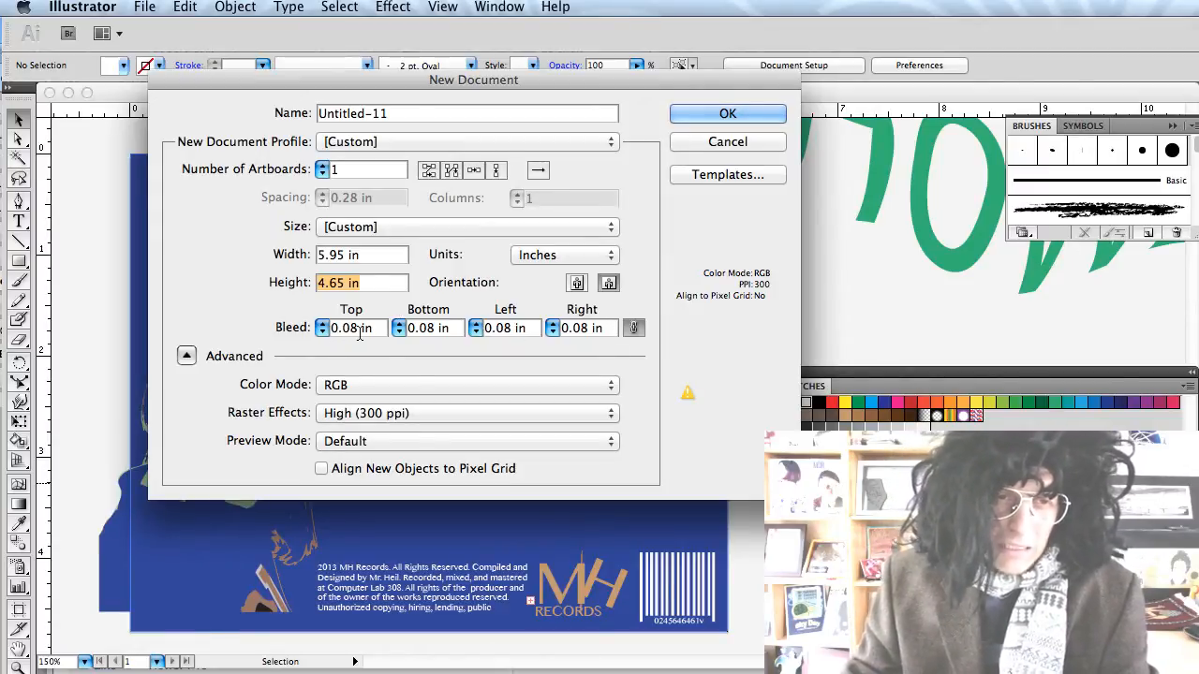
click(339, 387)
click(342, 390)
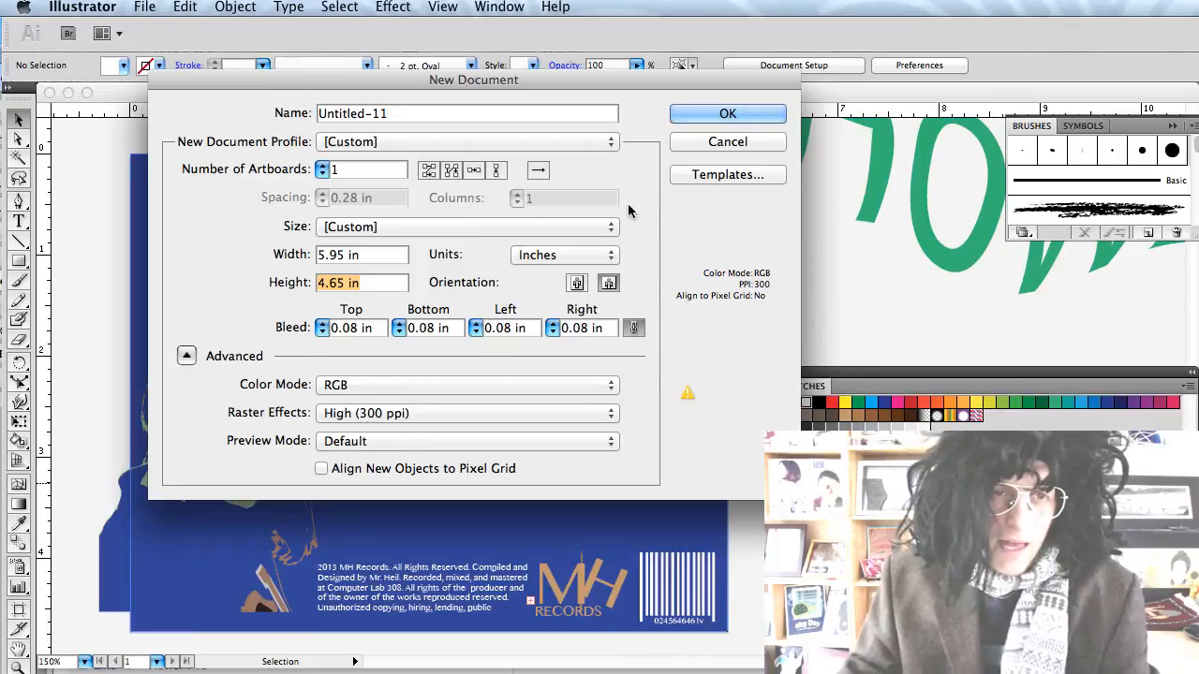
Name the document 'CD Back Cover' and create it.
click(397, 113)
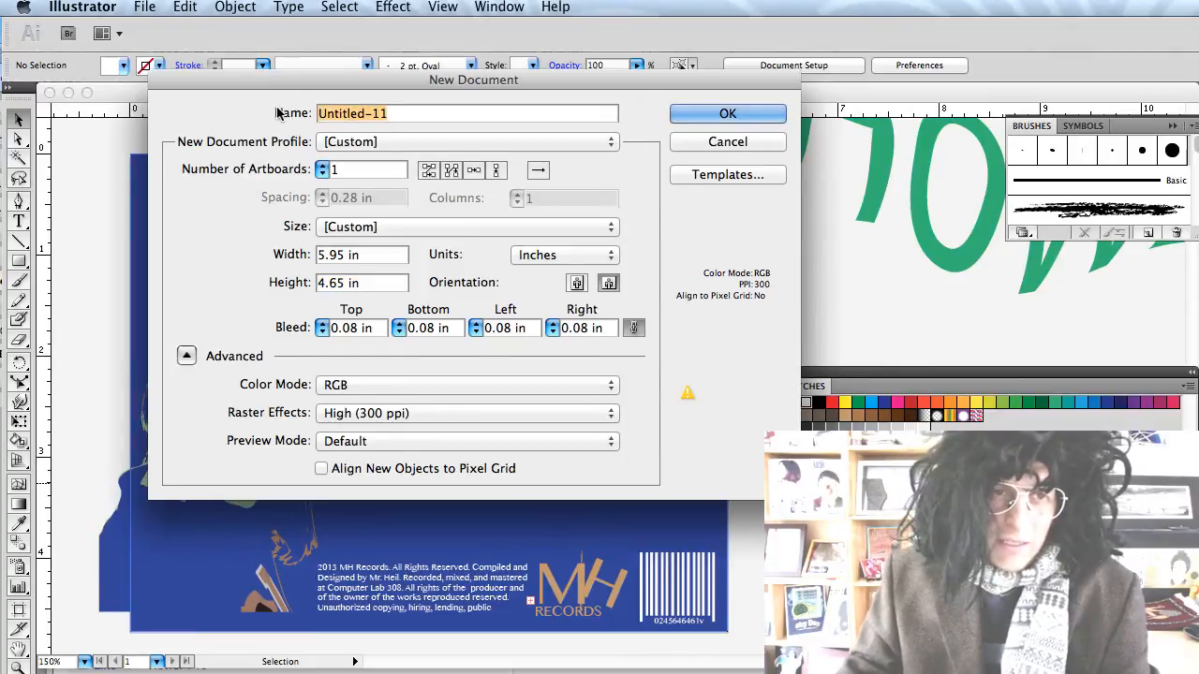
text(C)
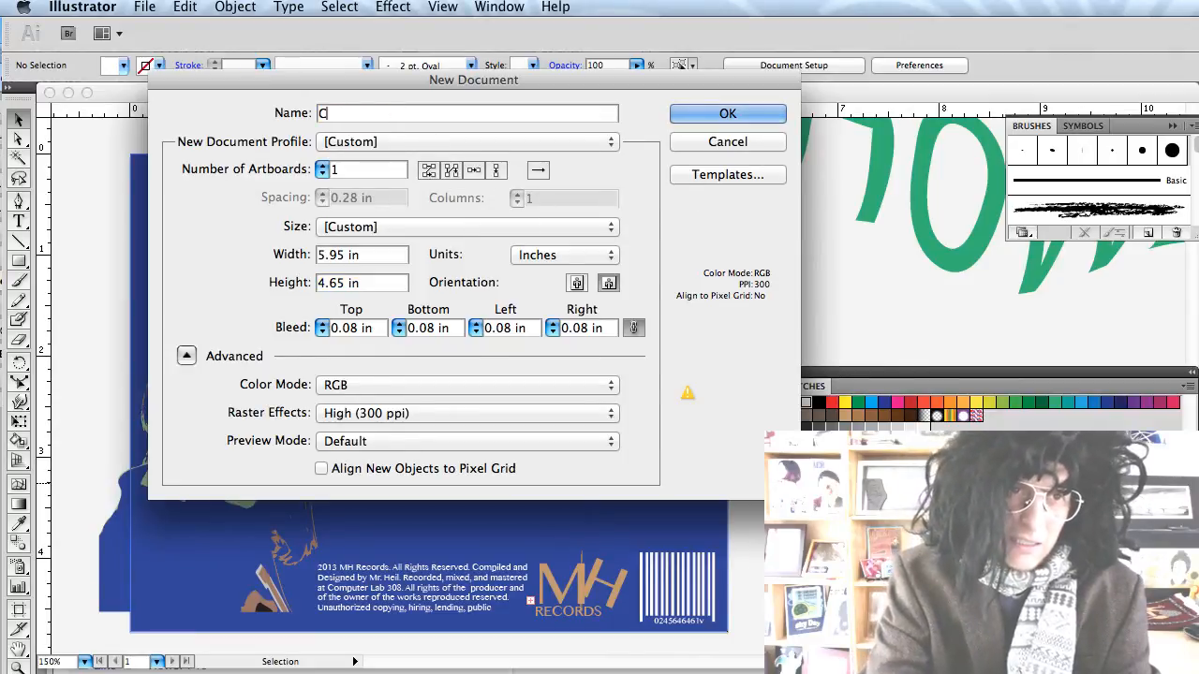
text(D BA)
key(BackSpace)
text(BAc)
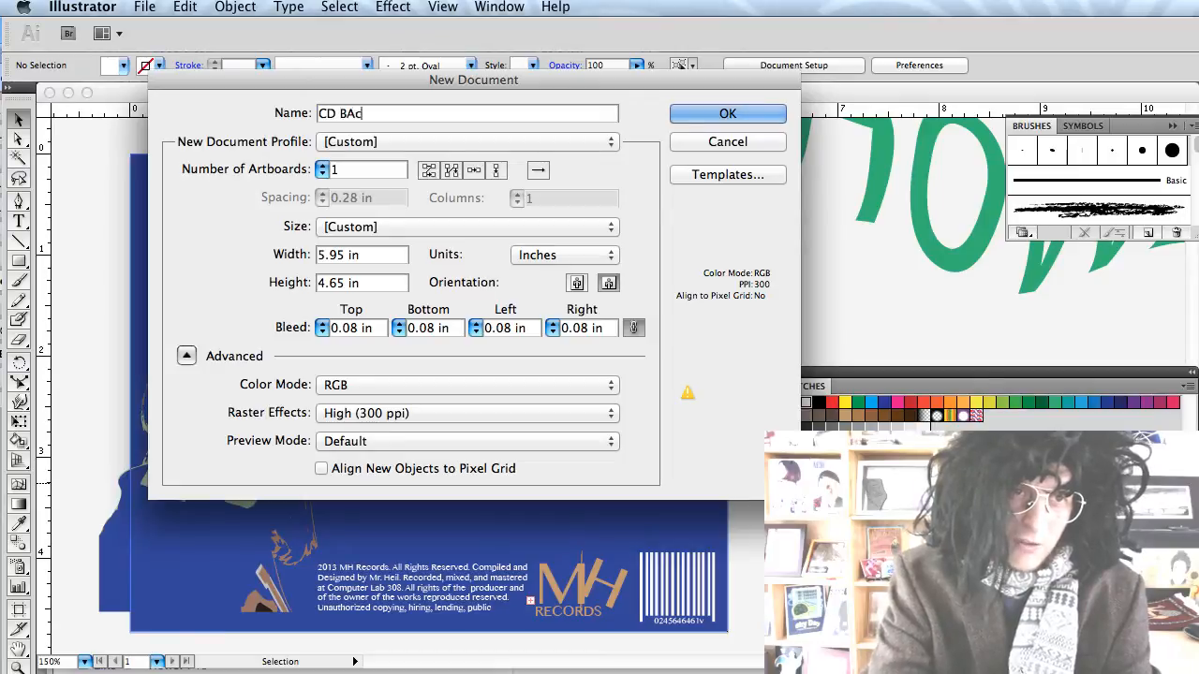
key(BackSpace)
key(BackSpace)
text(ack Cove)
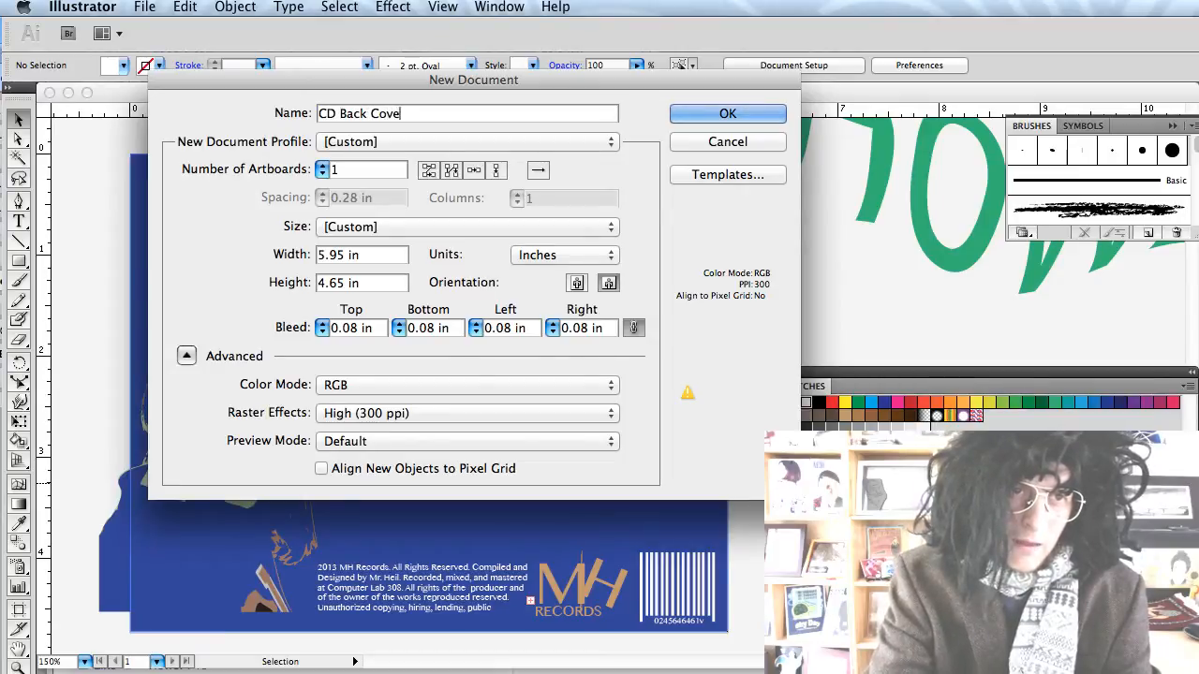
text(r)
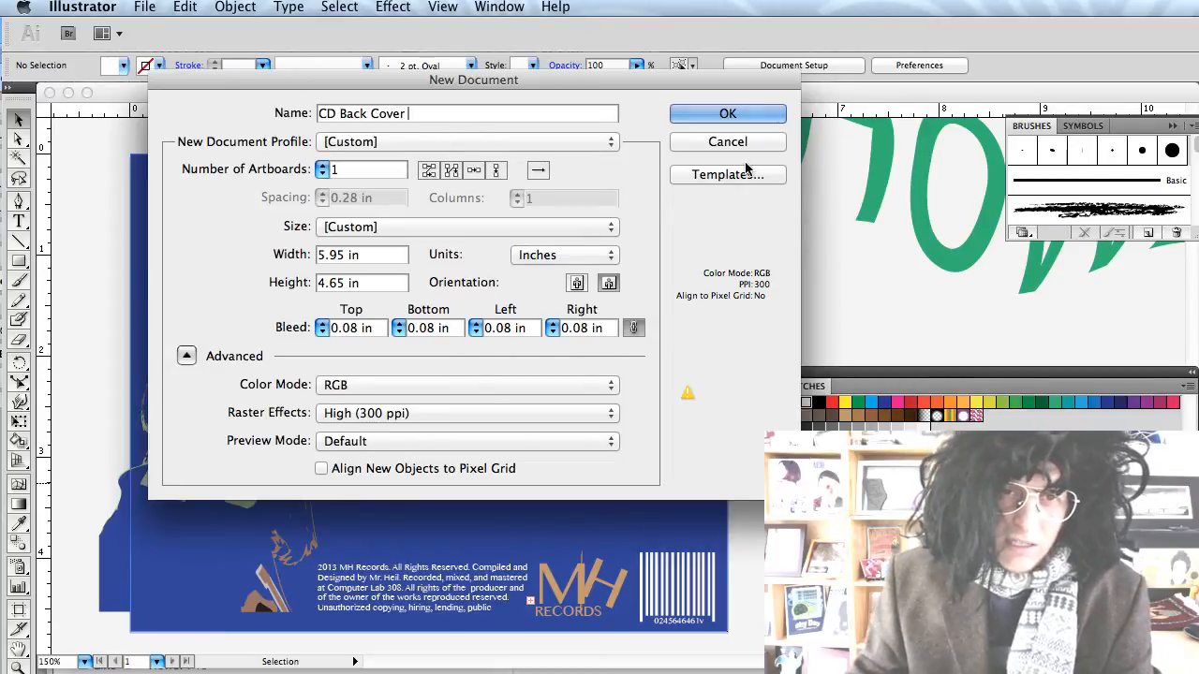
click(765, 113)
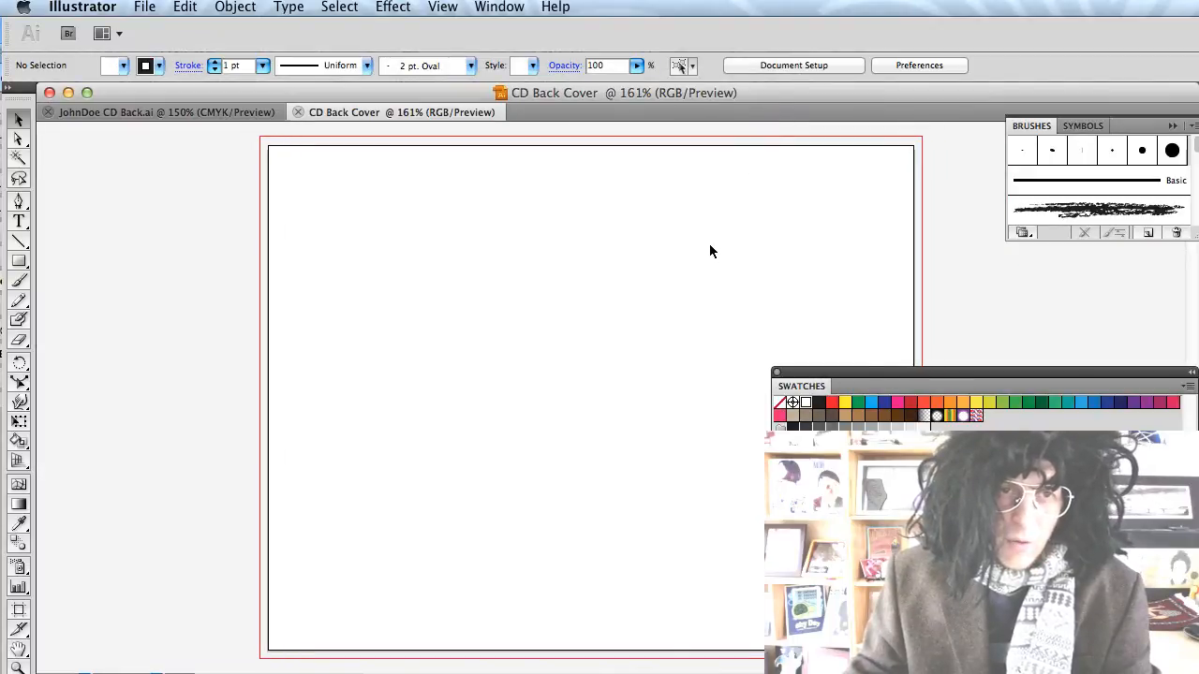
Show rulers and set the General units preference to Inches.
scroll(709, 251, right, 5)
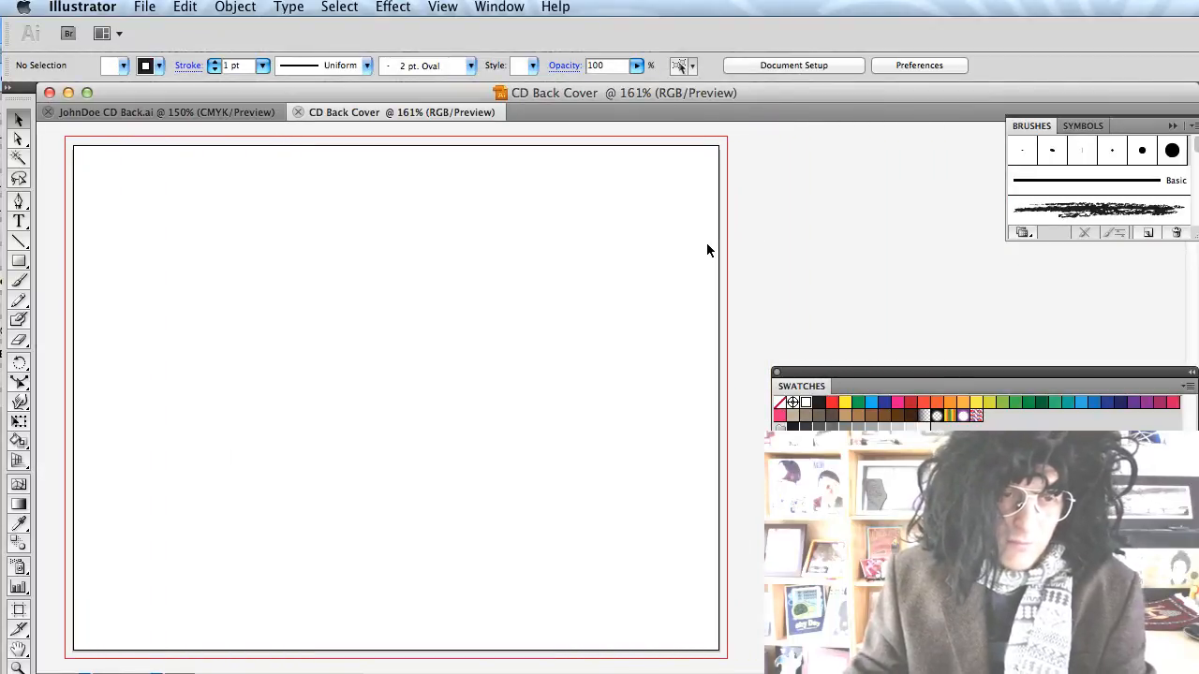
scroll(700, 248, left, 1)
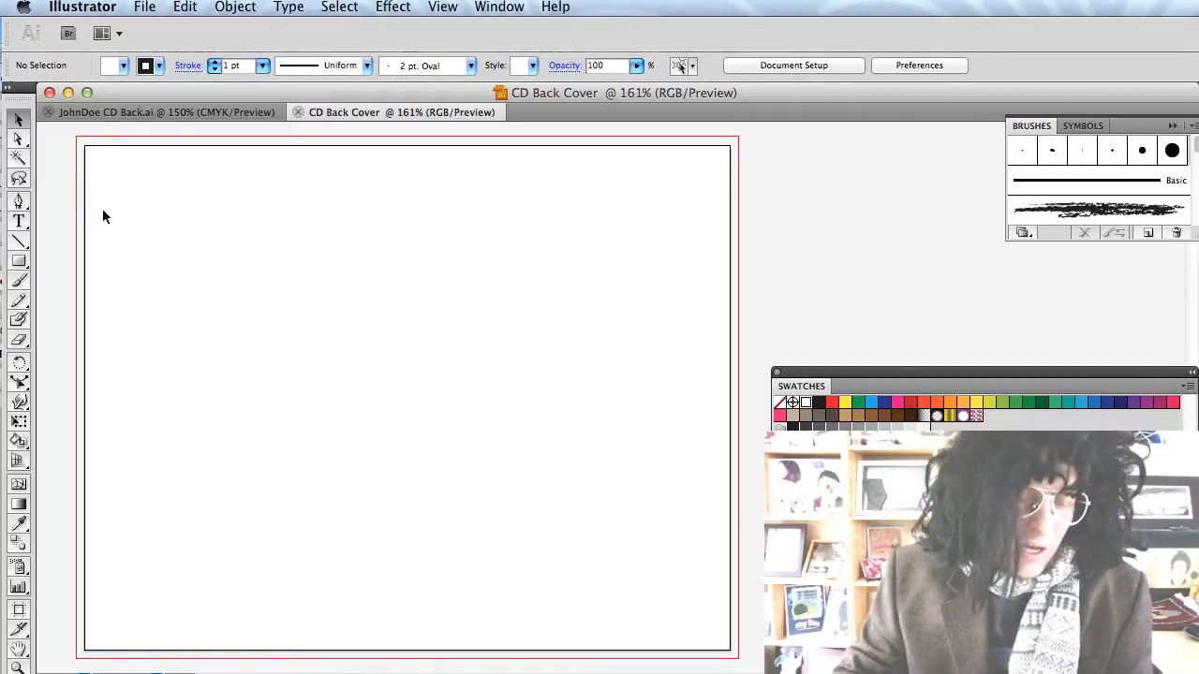
key(super+r)
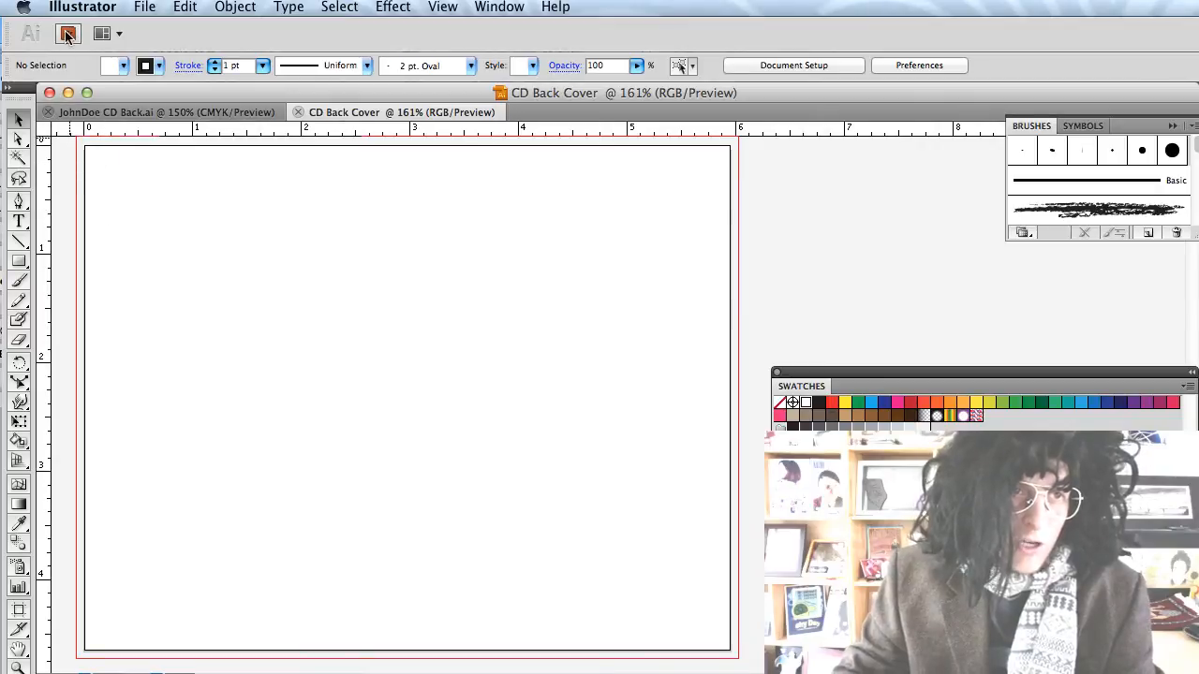
click(144, 7)
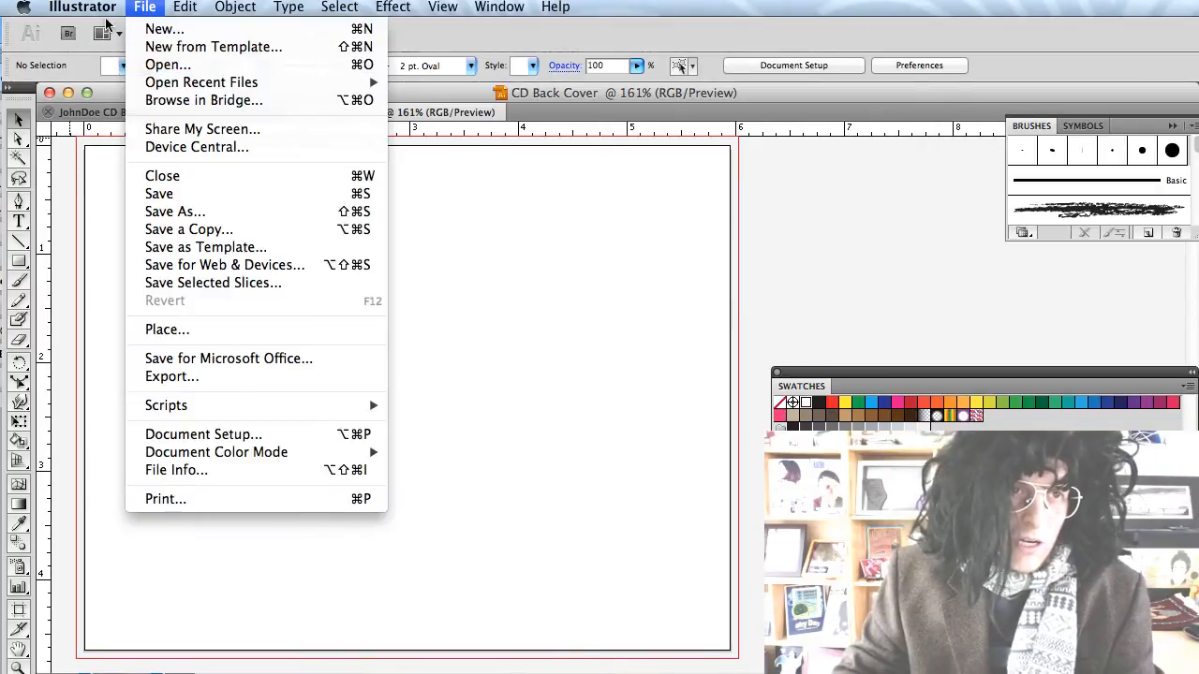
mouse_move(82, 7)
mouse_move(117, 64)
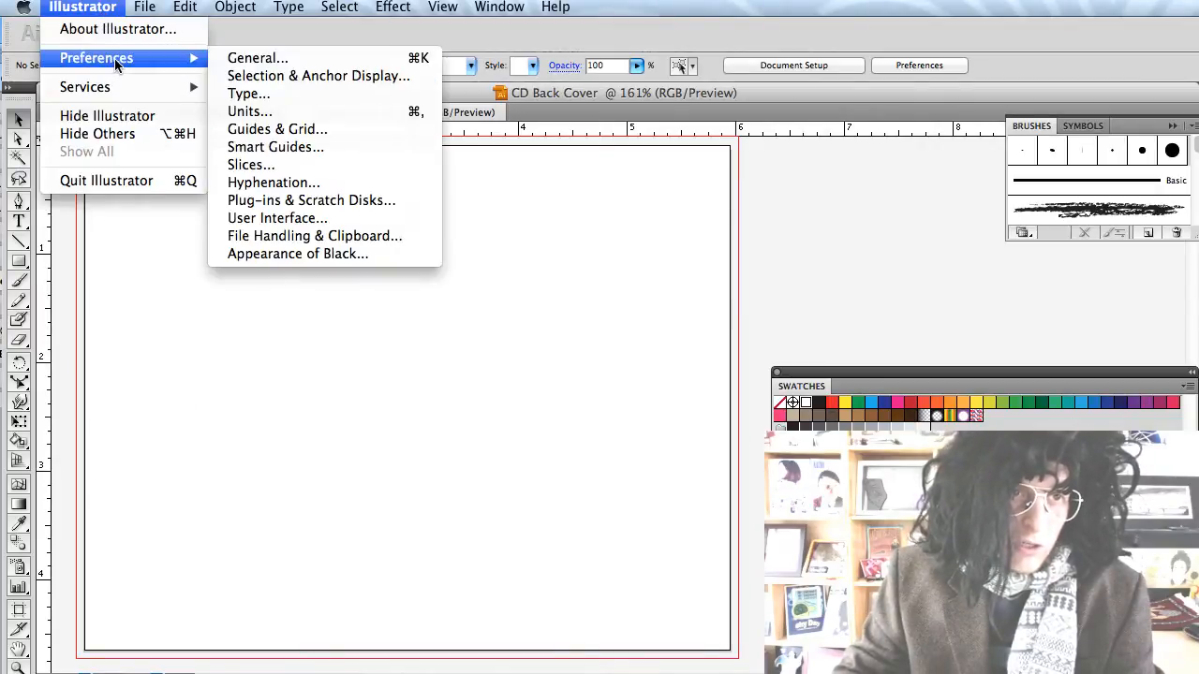
click(248, 112)
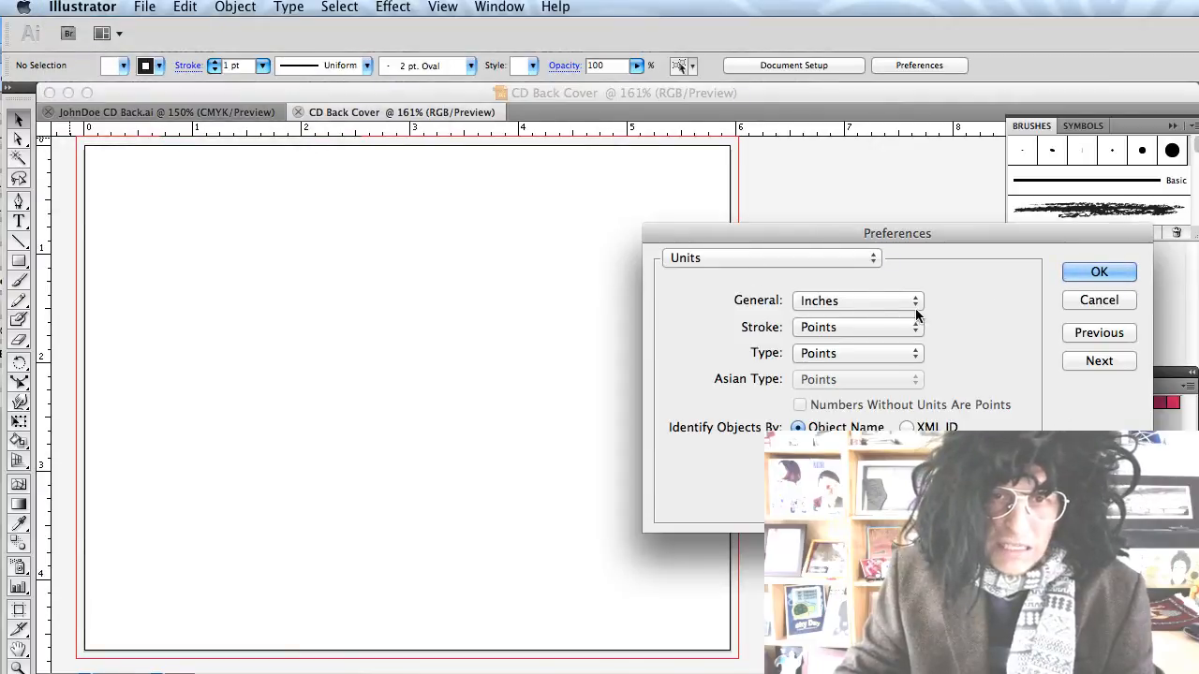
click(1098, 272)
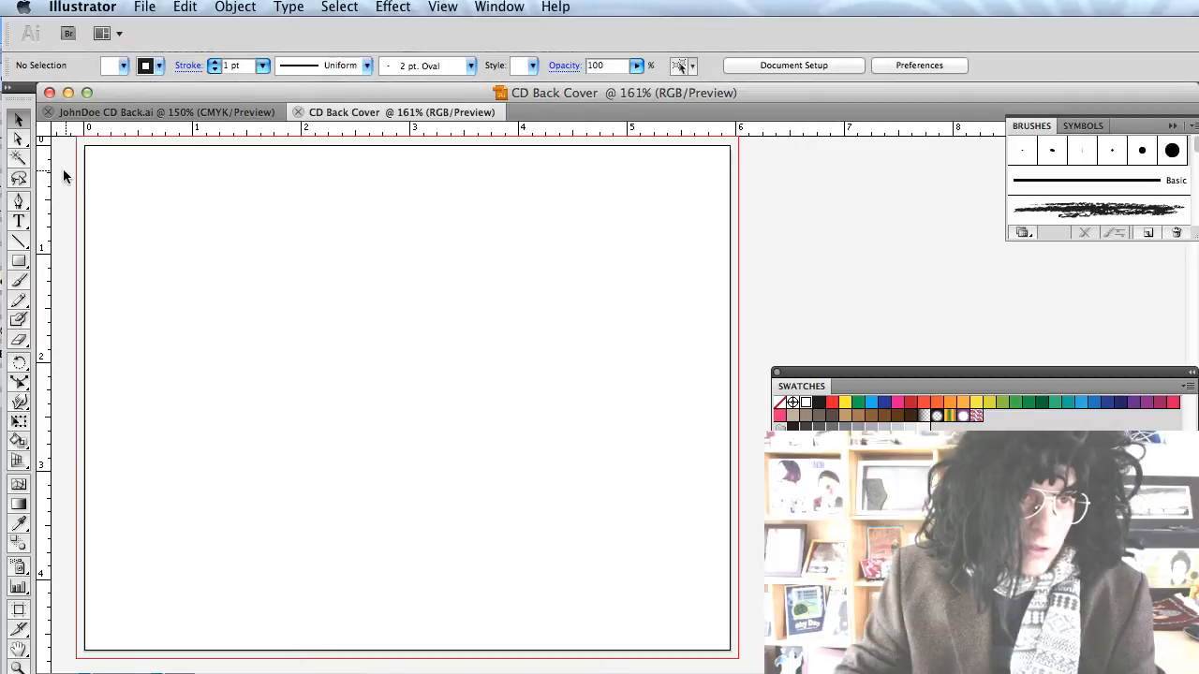
Place vertical guides 0.25 in inside both side edges using a 0.25 × 1.339 in rectangle.
drag(103, 173, 110, 174)
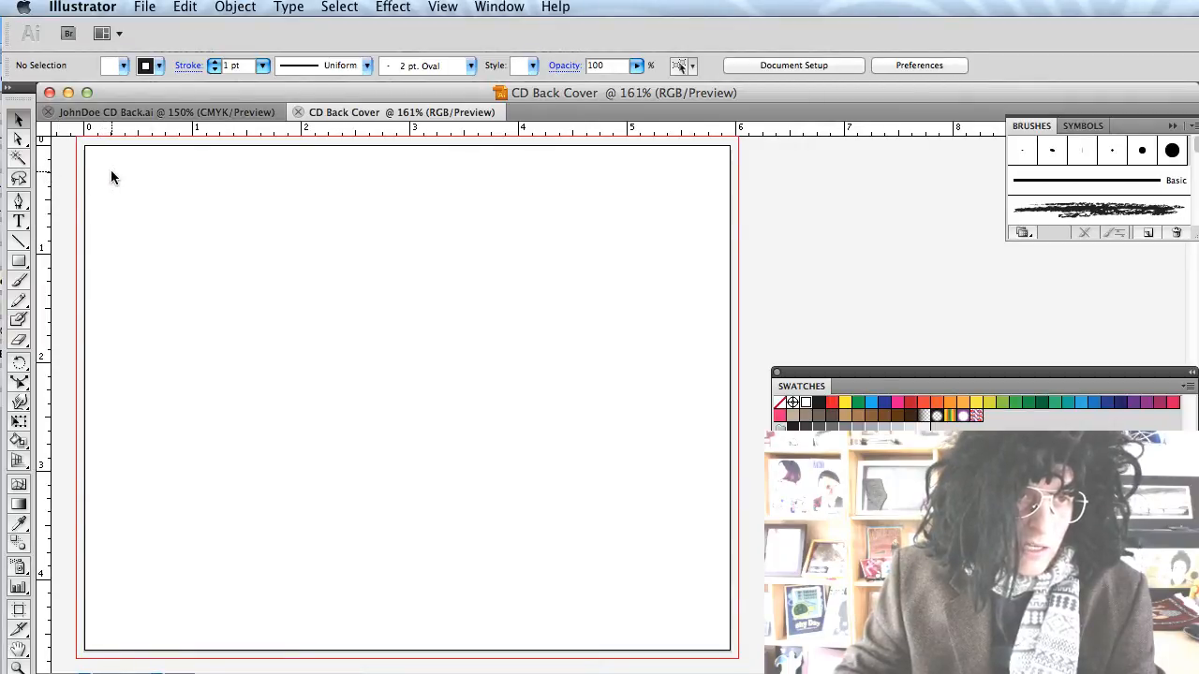
click(15, 264)
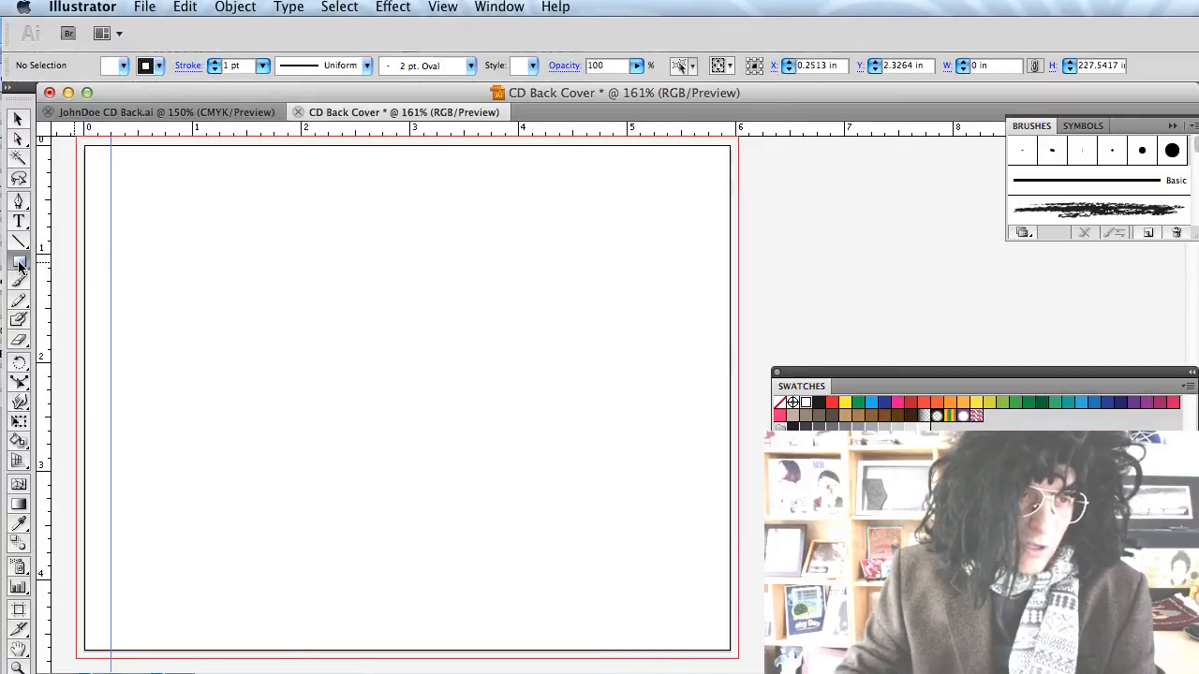
click(166, 217)
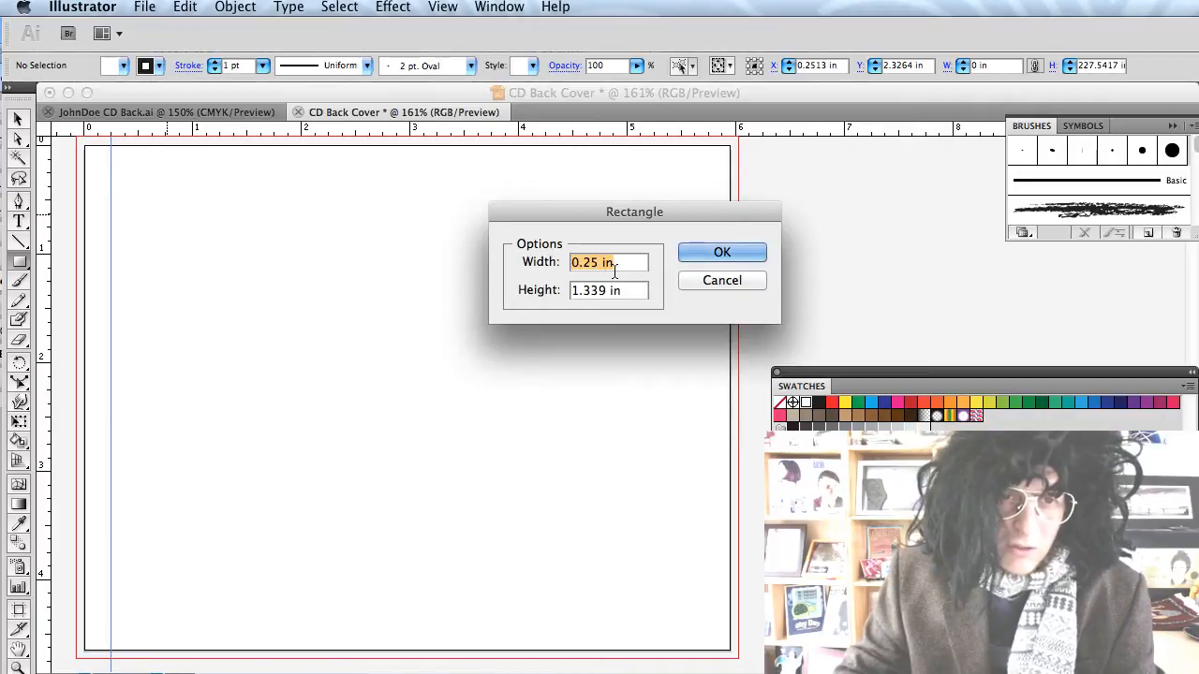
click(719, 253)
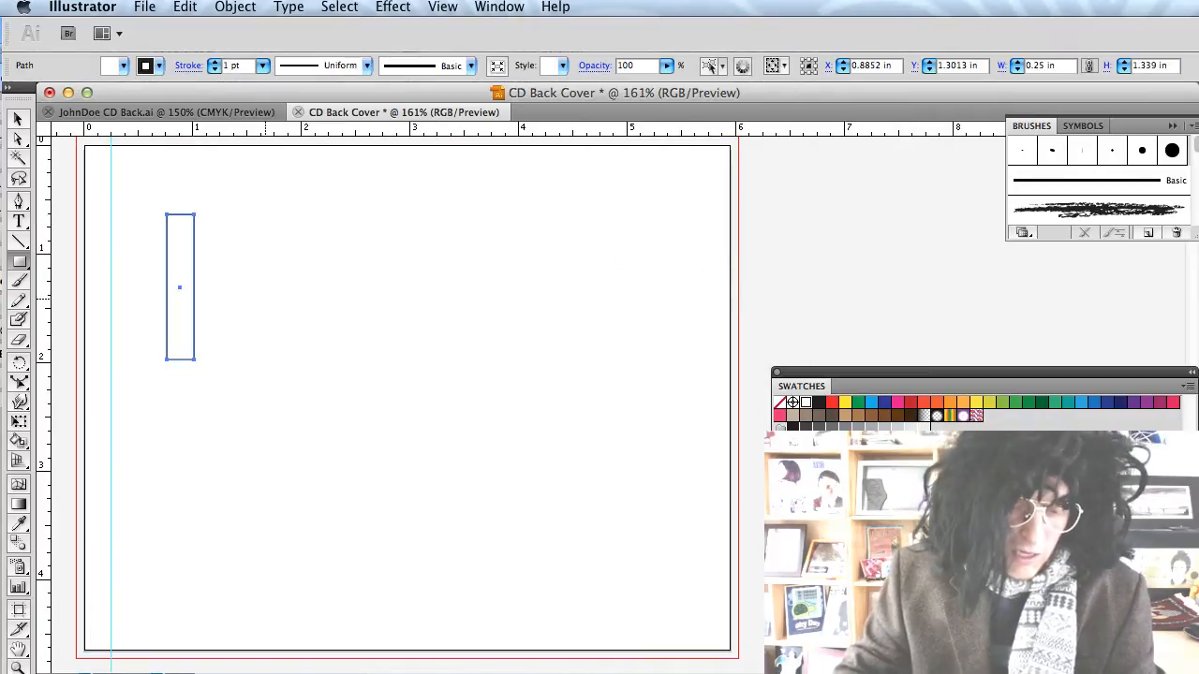
key(v)
drag(180, 287, 709, 251)
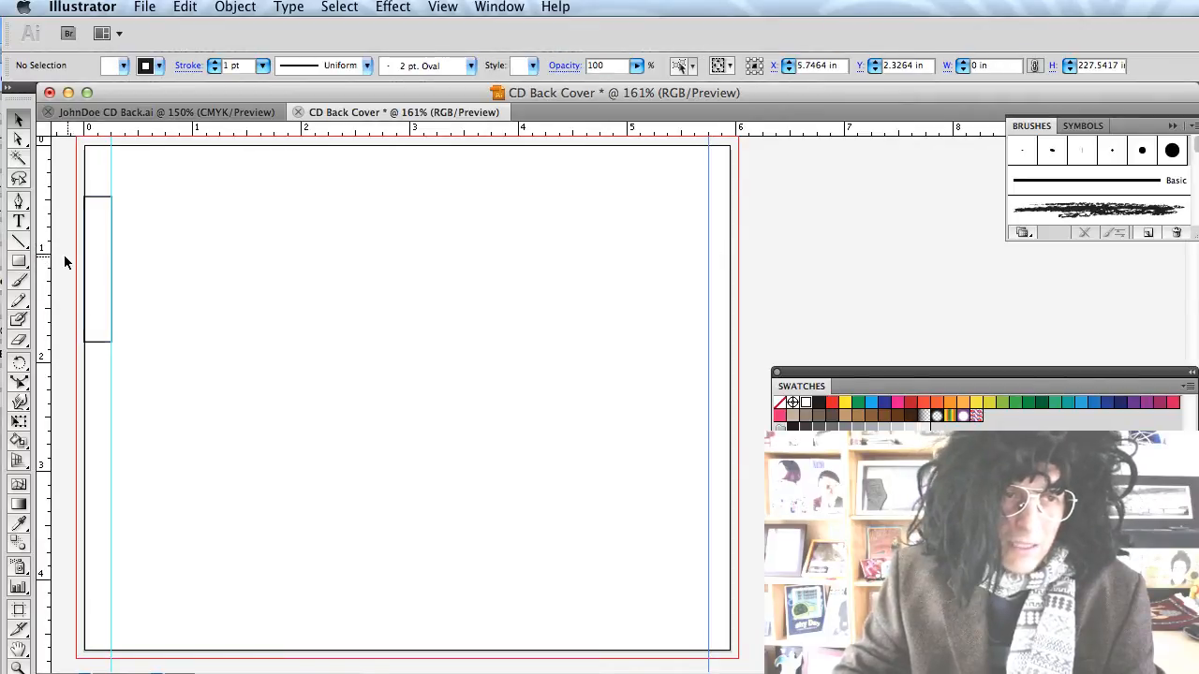
drag(99, 260, 718, 217)
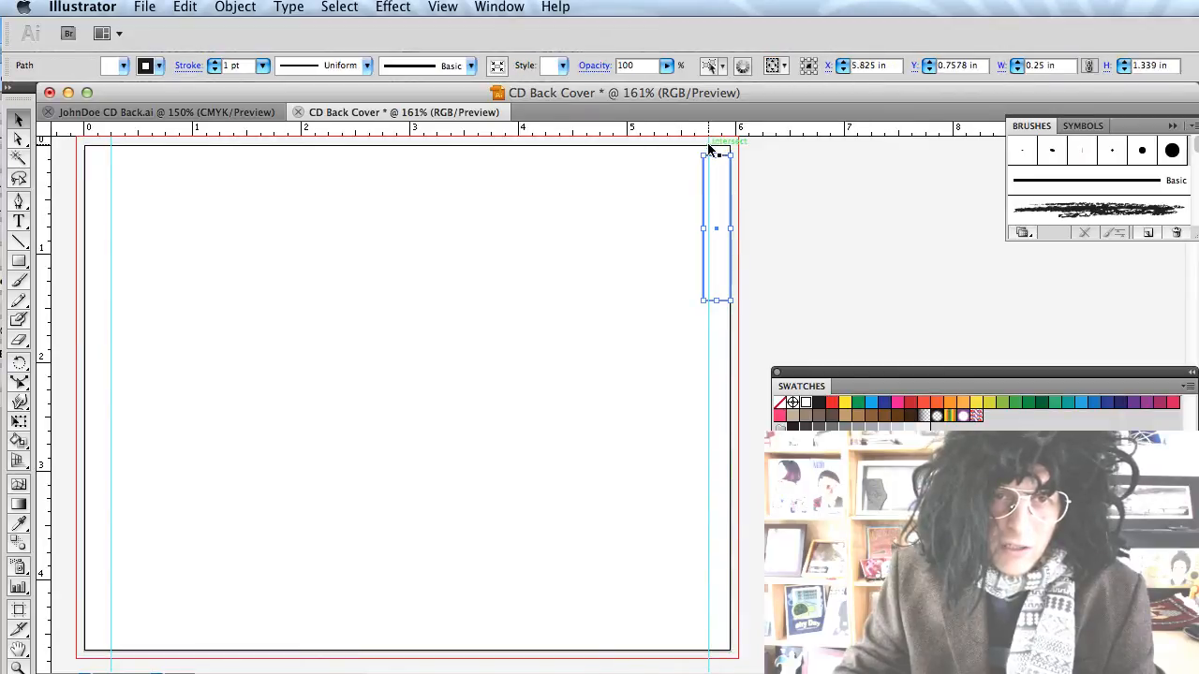
click(709, 147)
drag(709, 147, 702, 147)
click(628, 362)
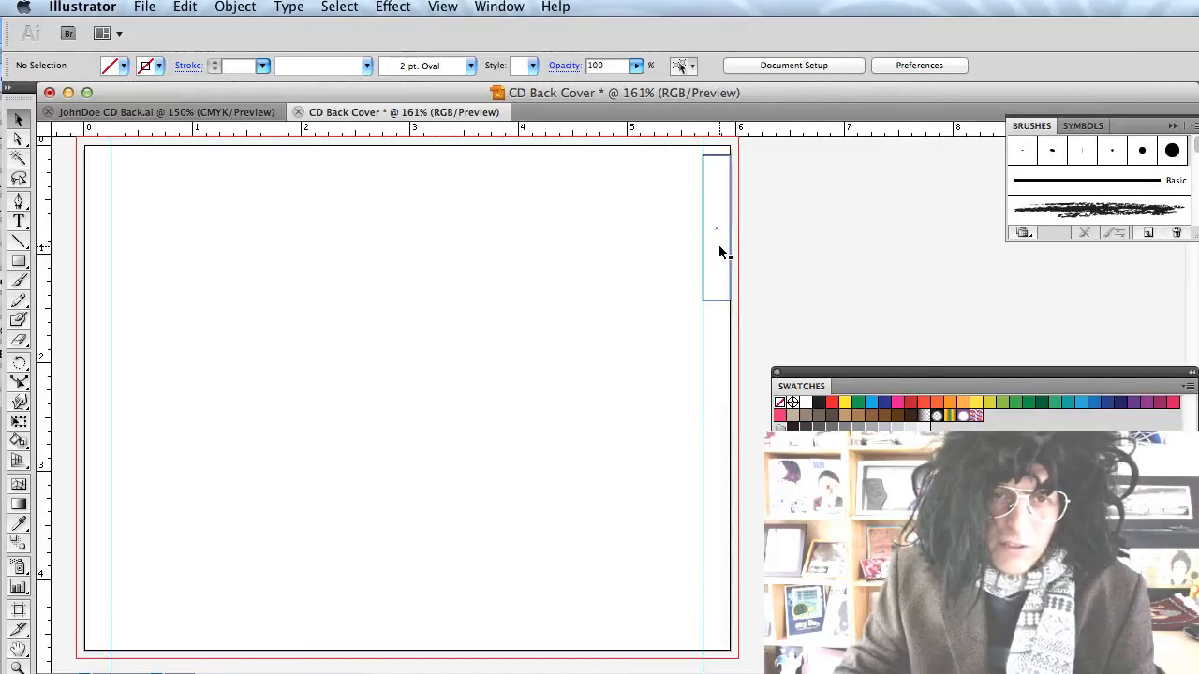
drag(716, 253, 829, 272)
key(Delete)
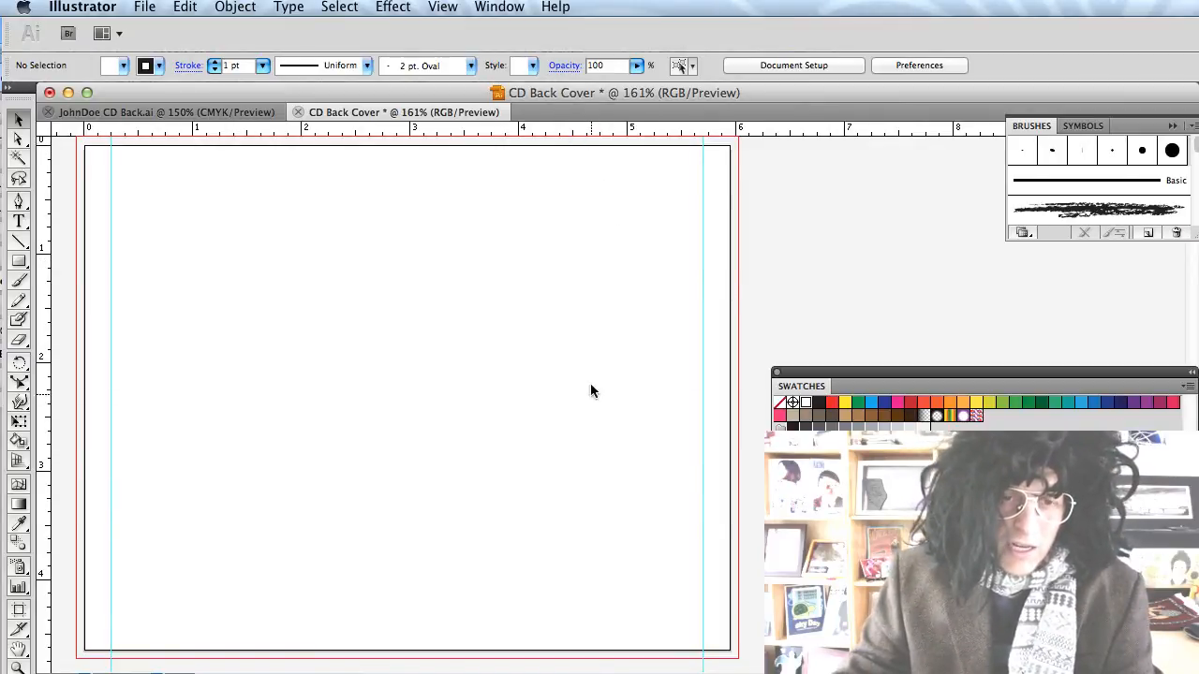
Add a horizontal guide near the bottom edge, test it with a rectangle, then delete it.
drag(590, 390, 605, 589)
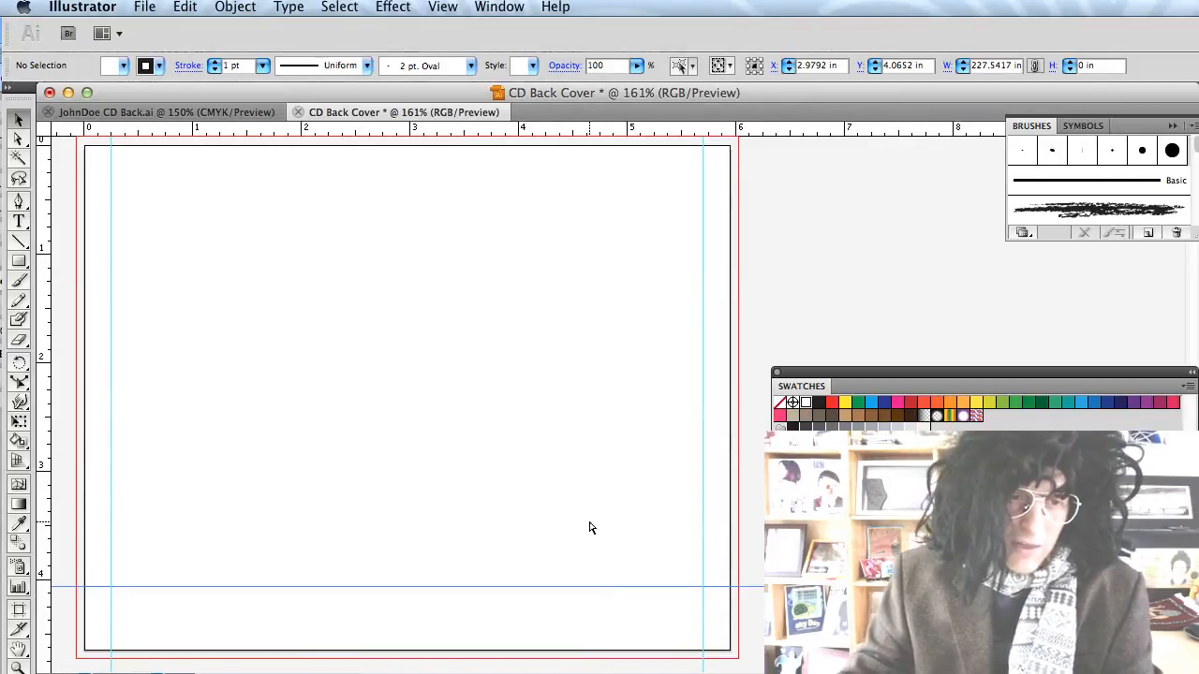
click(161, 111)
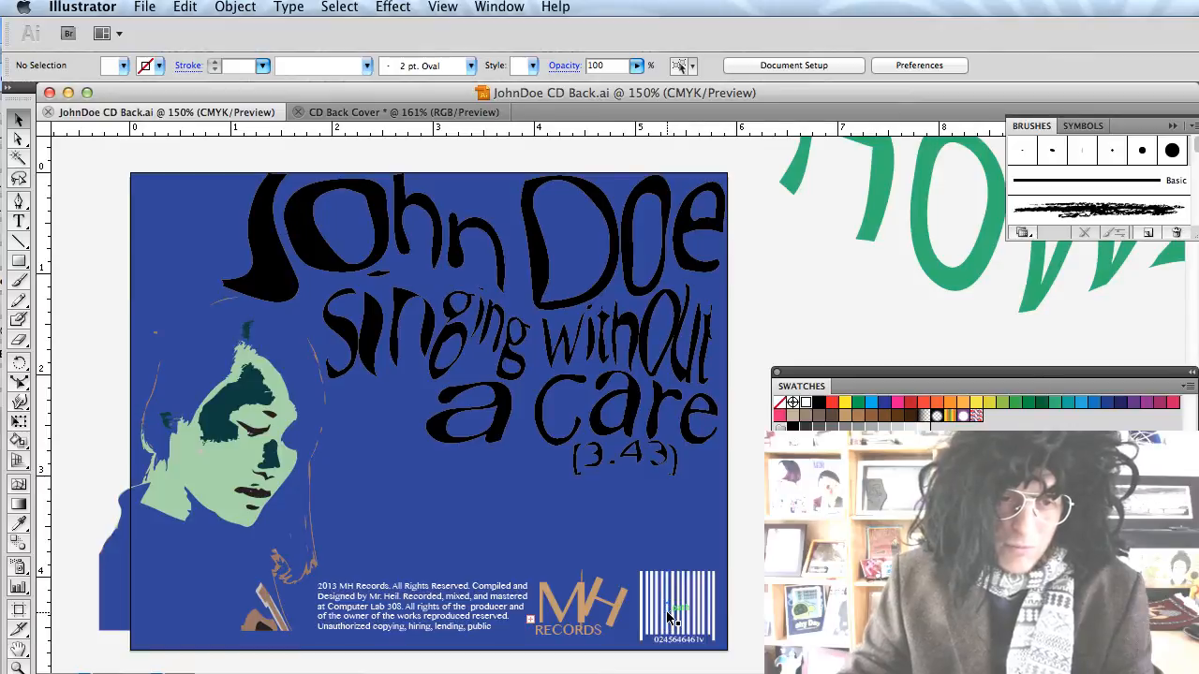
click(403, 112)
drag(386, 591, 387, 577)
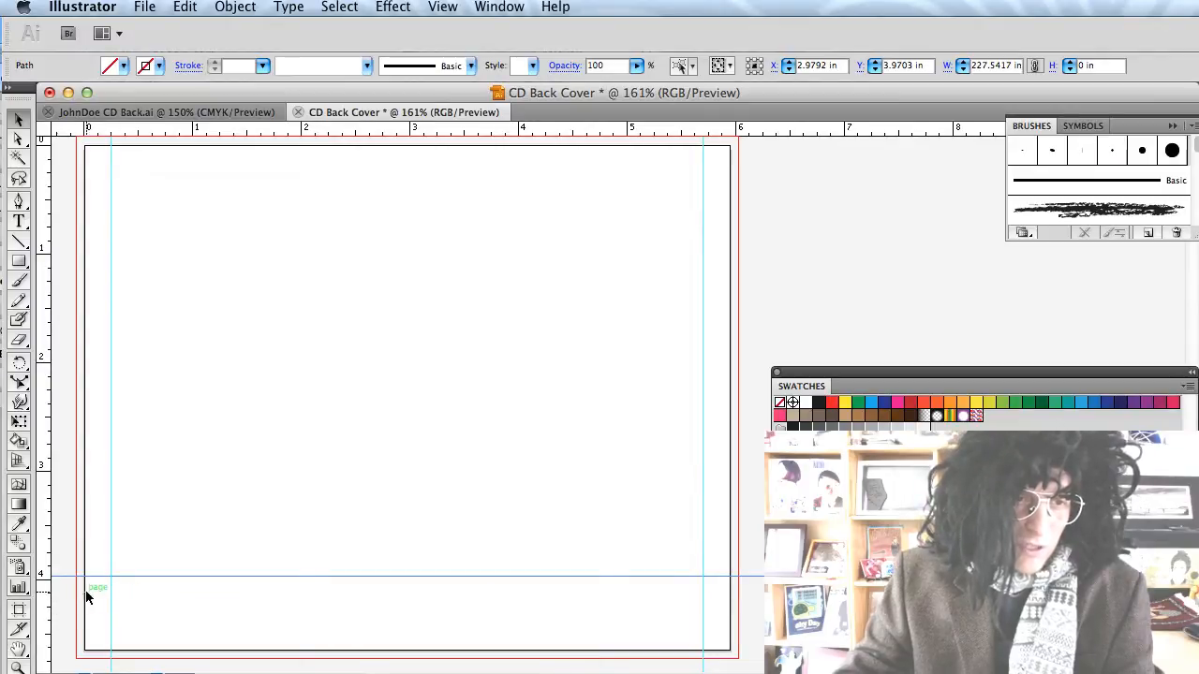
click(19, 262)
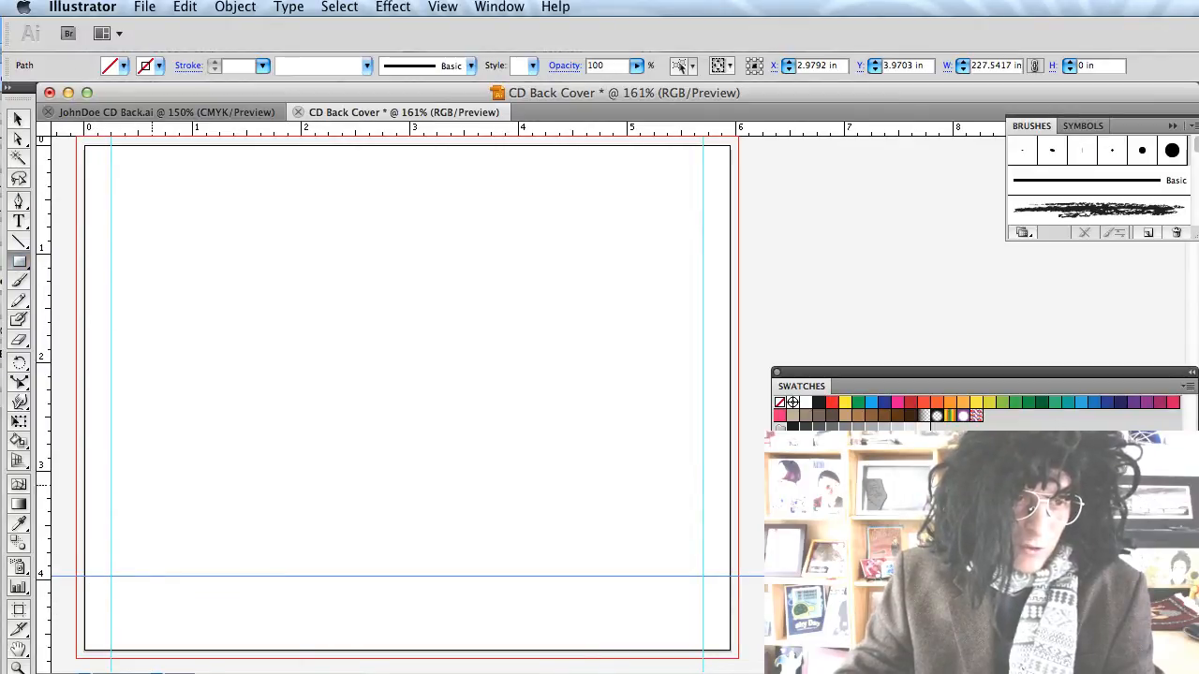
drag(147, 577, 206, 649)
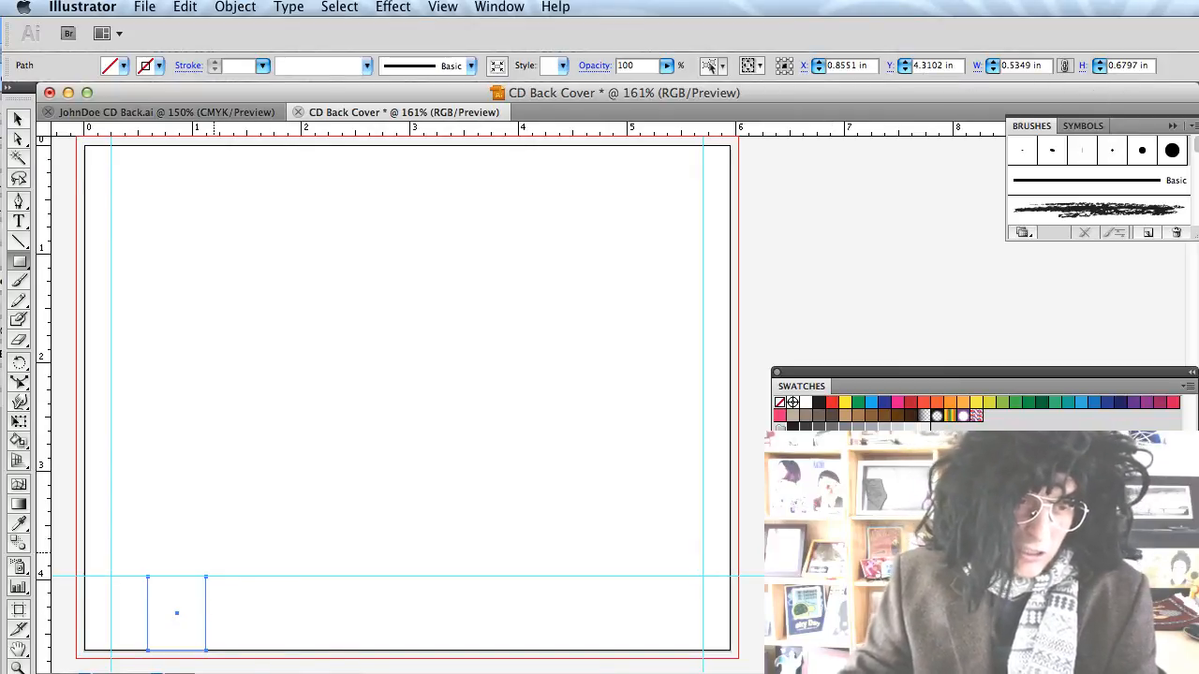
key(v)
key(Delete)
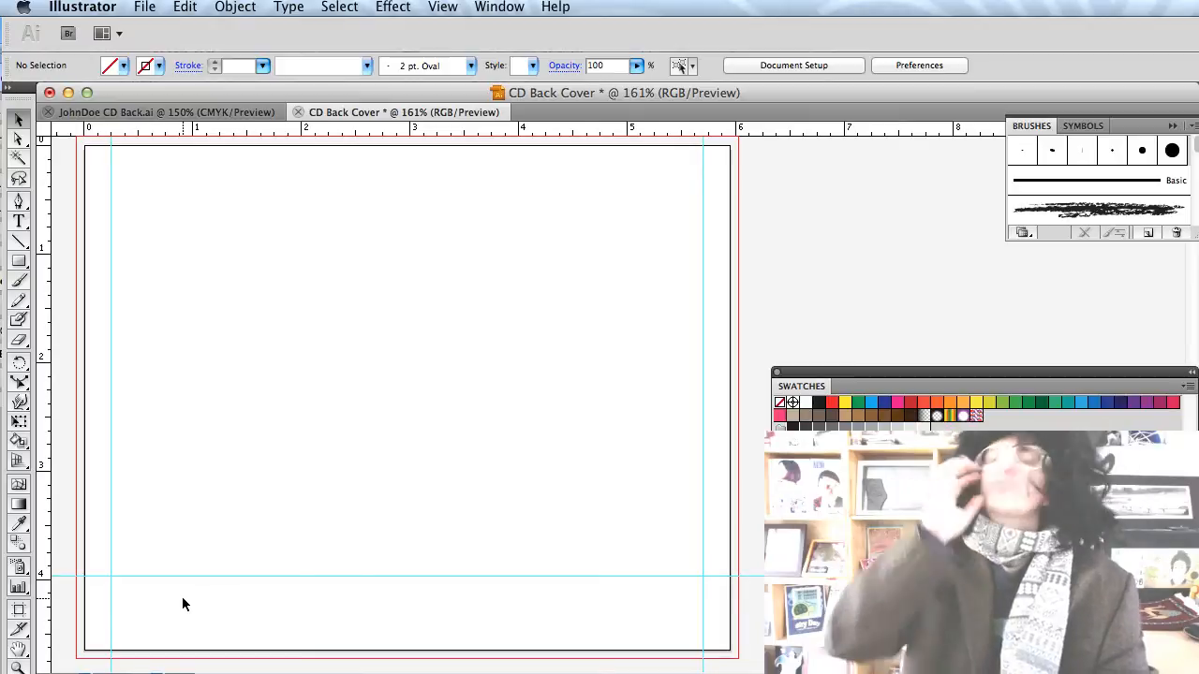
Bring IMG_9973 into Illustrator and paste it beside the CD Back Cover artboard.
key(F11)
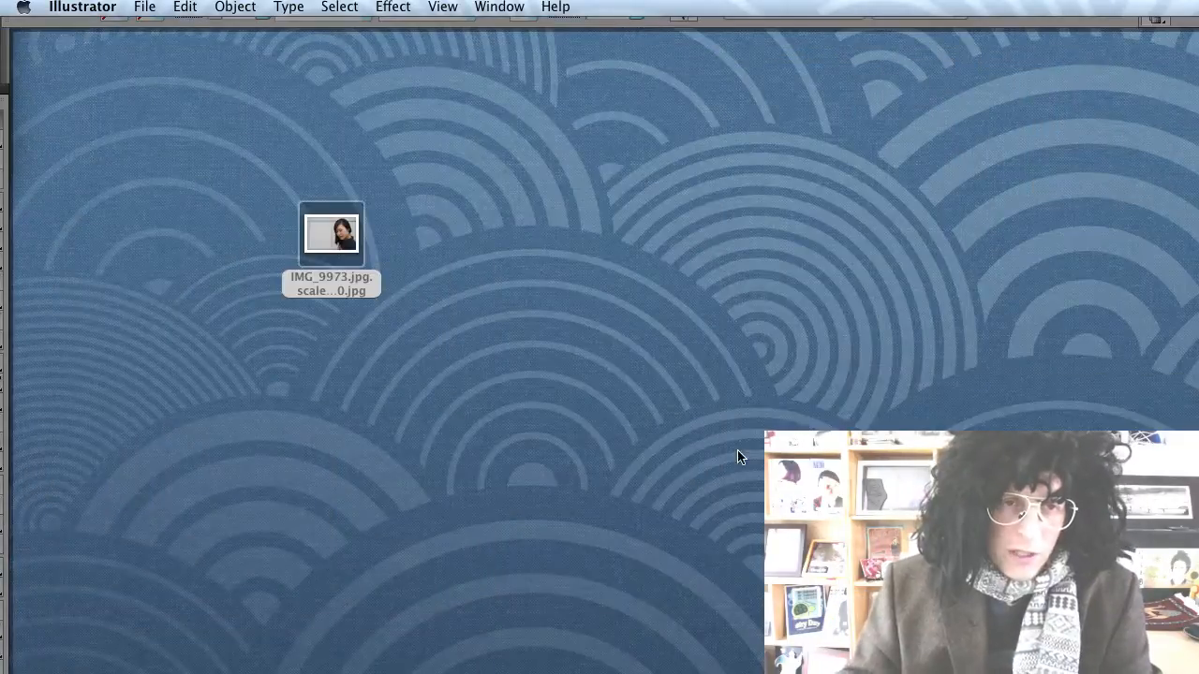
drag(351, 245, 39, 576)
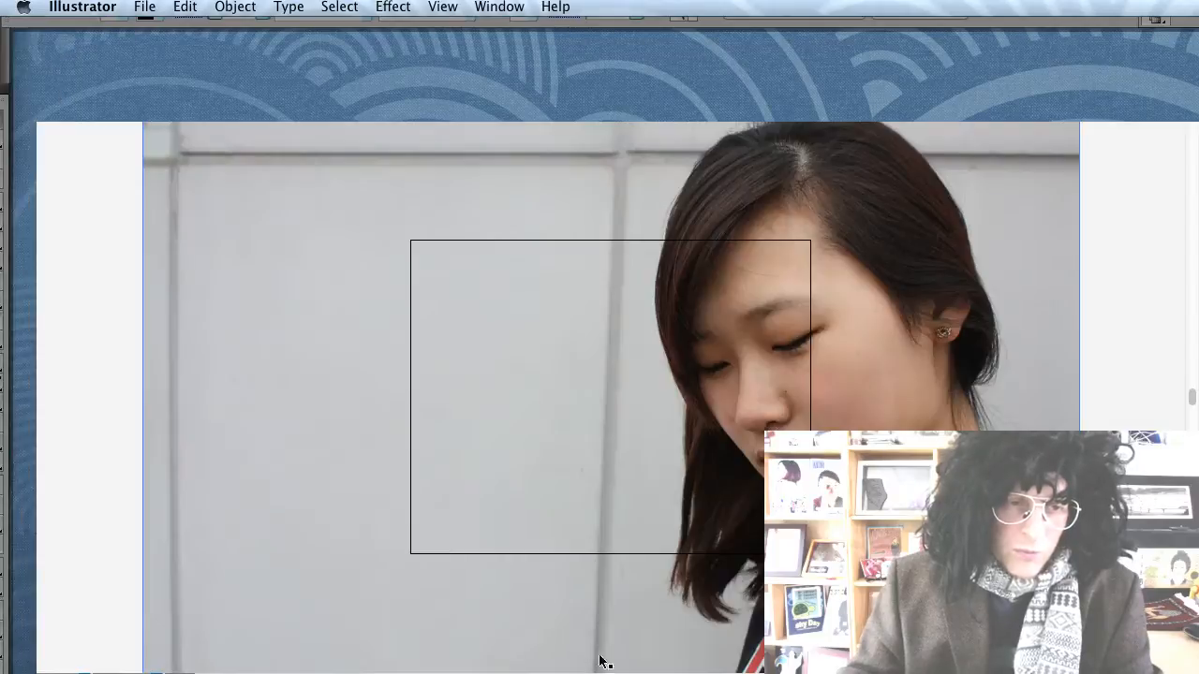
click(598, 400)
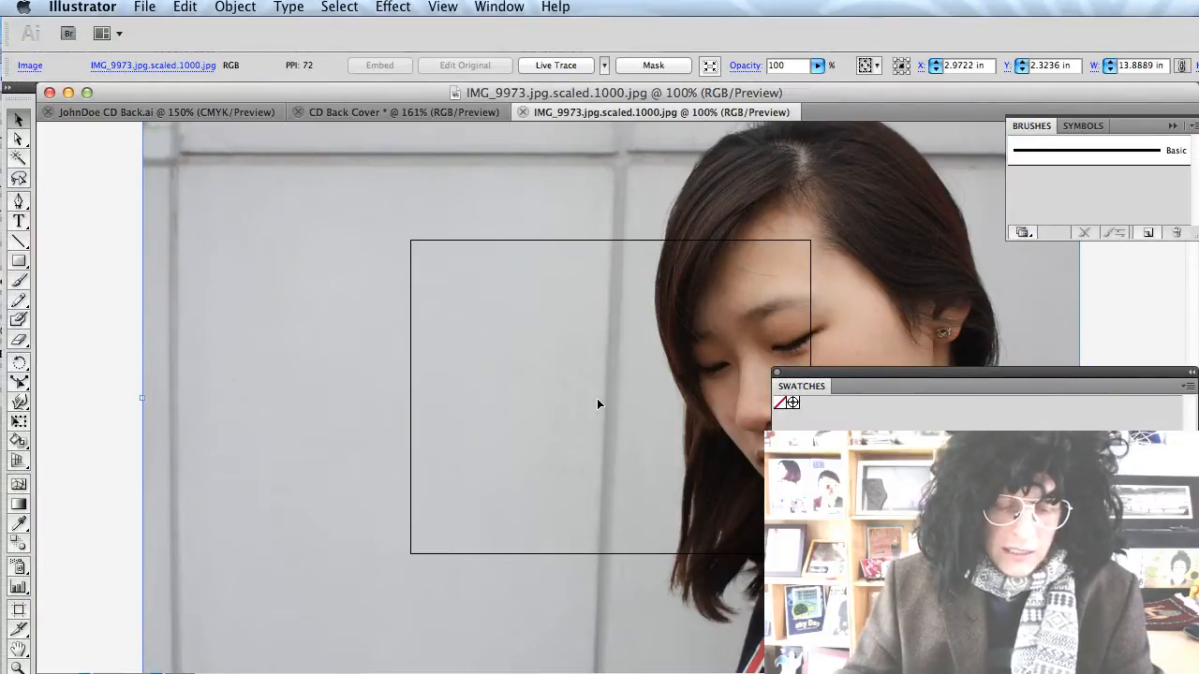
key(Delete)
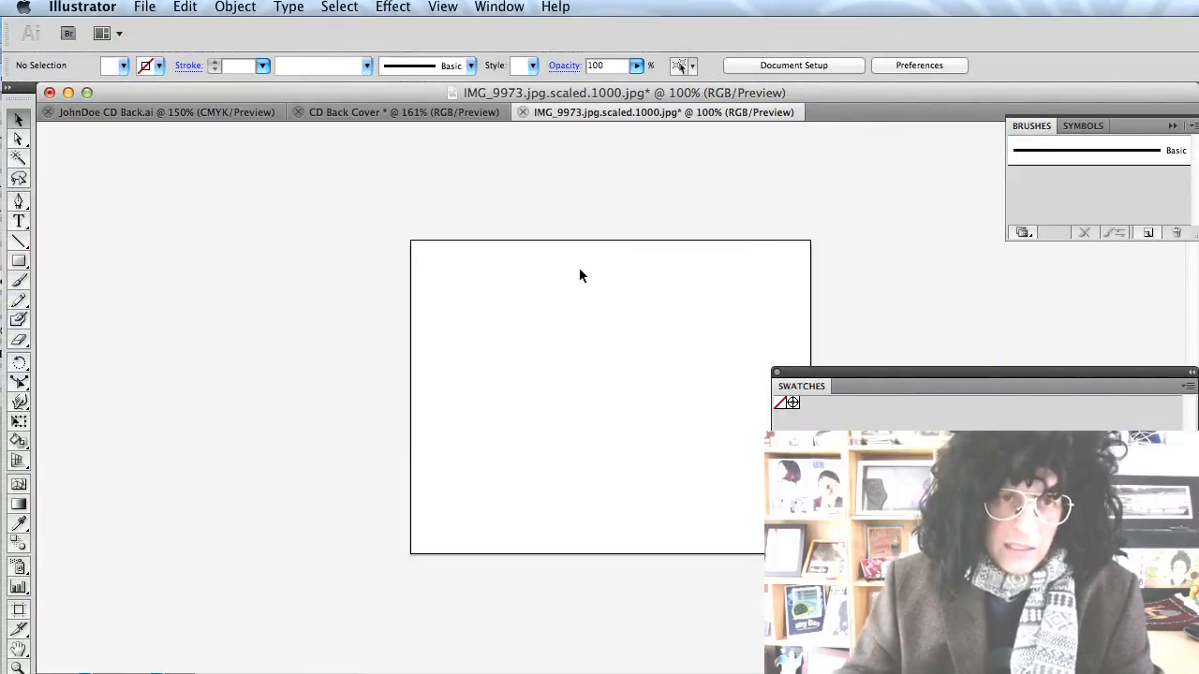
click(378, 116)
click(236, 114)
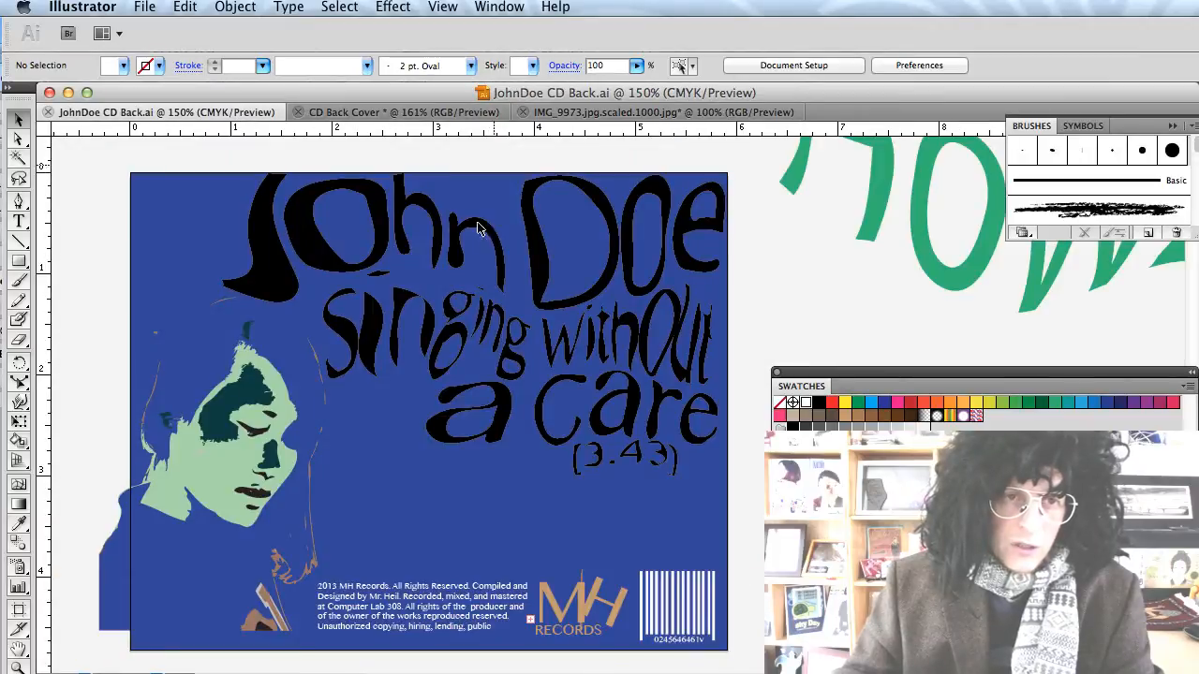
click(401, 114)
key(super+v)
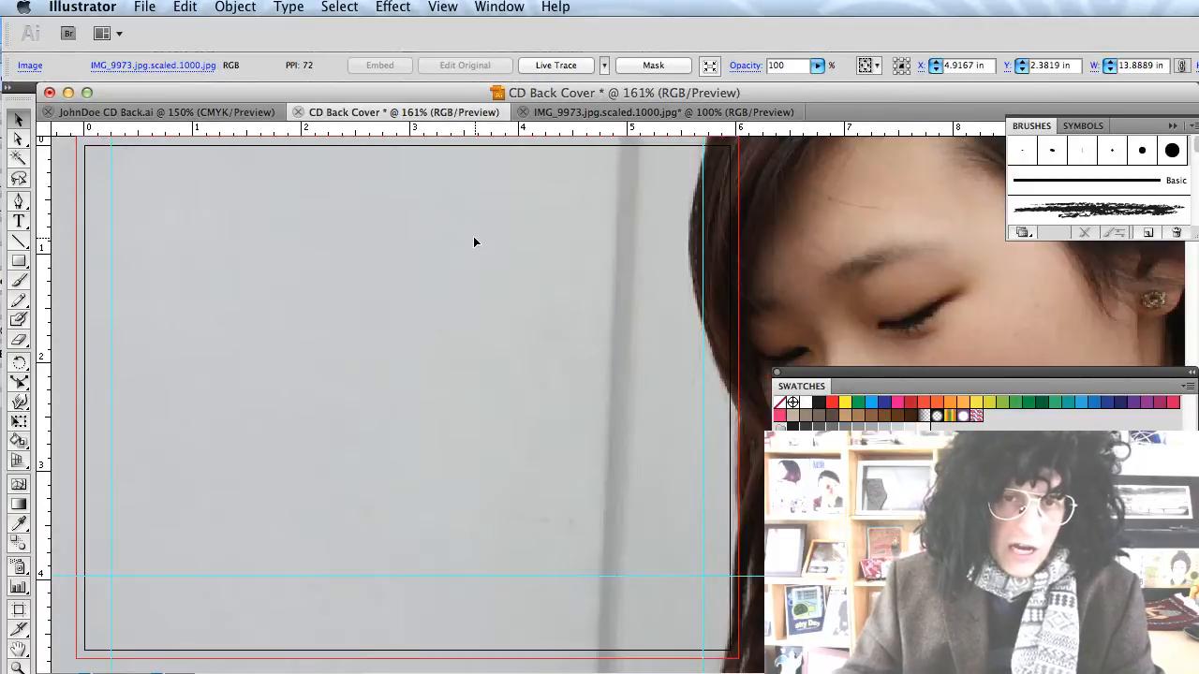
key(super+minus)
key(super+minus)
key(super+minus)
key(super+minus)
key(super+minus)
key(super+minus)
key(super+minus)
key(super+minus)
key(super+minus)
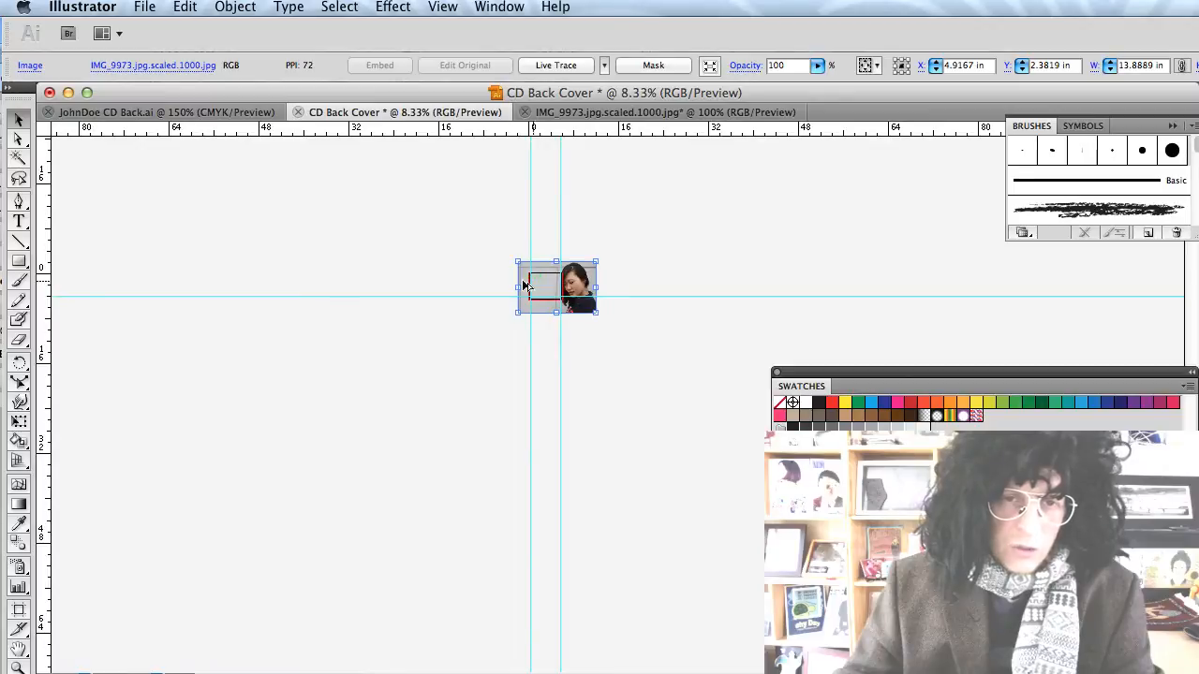
key(super+equal)
key(super+equal)
key(super+equal)
key(super+equal)
drag(670, 296, 796, 251)
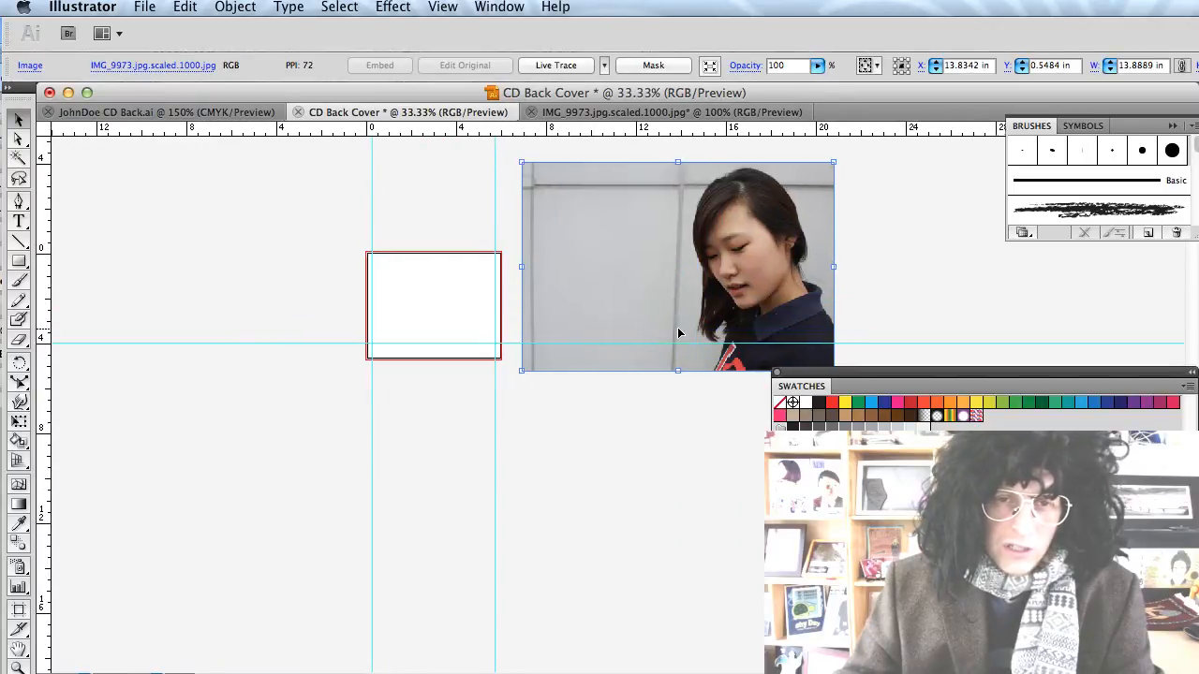
Open Object > Live Trace > Tracing Options for the photo.
scroll(673, 333, right, 5)
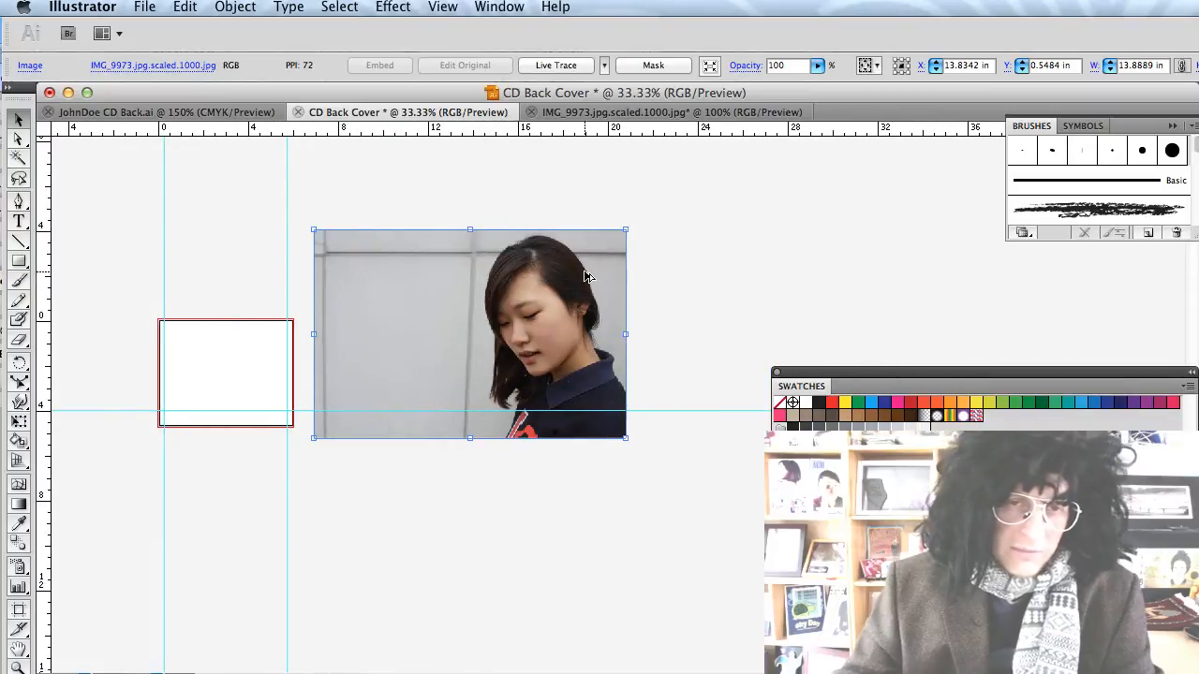
scroll(585, 275, up, 1)
scroll(584, 275, up, 1)
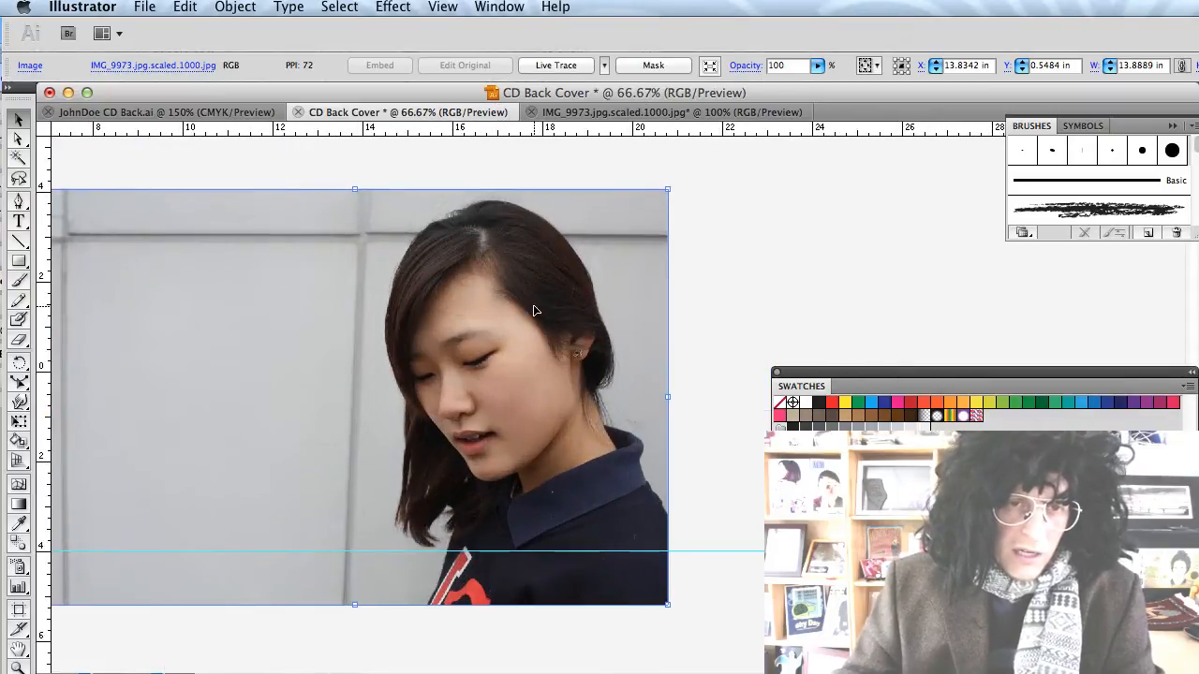
scroll(533, 310, left, 2)
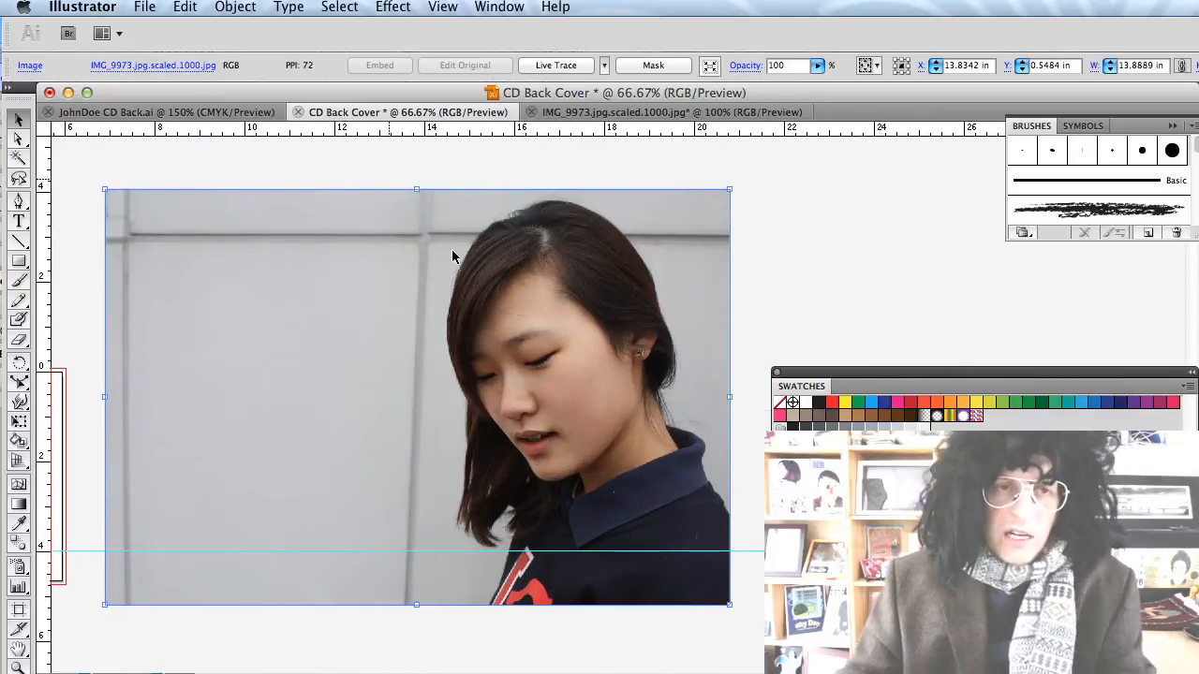
click(235, 9)
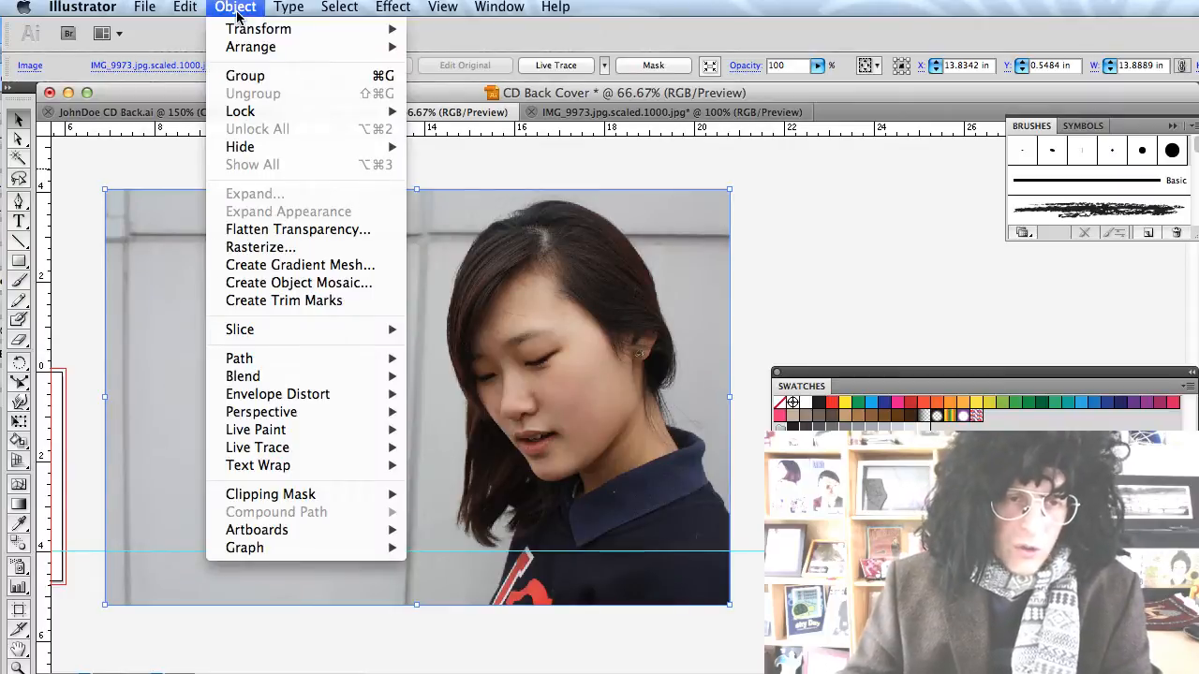
mouse_move(308, 432)
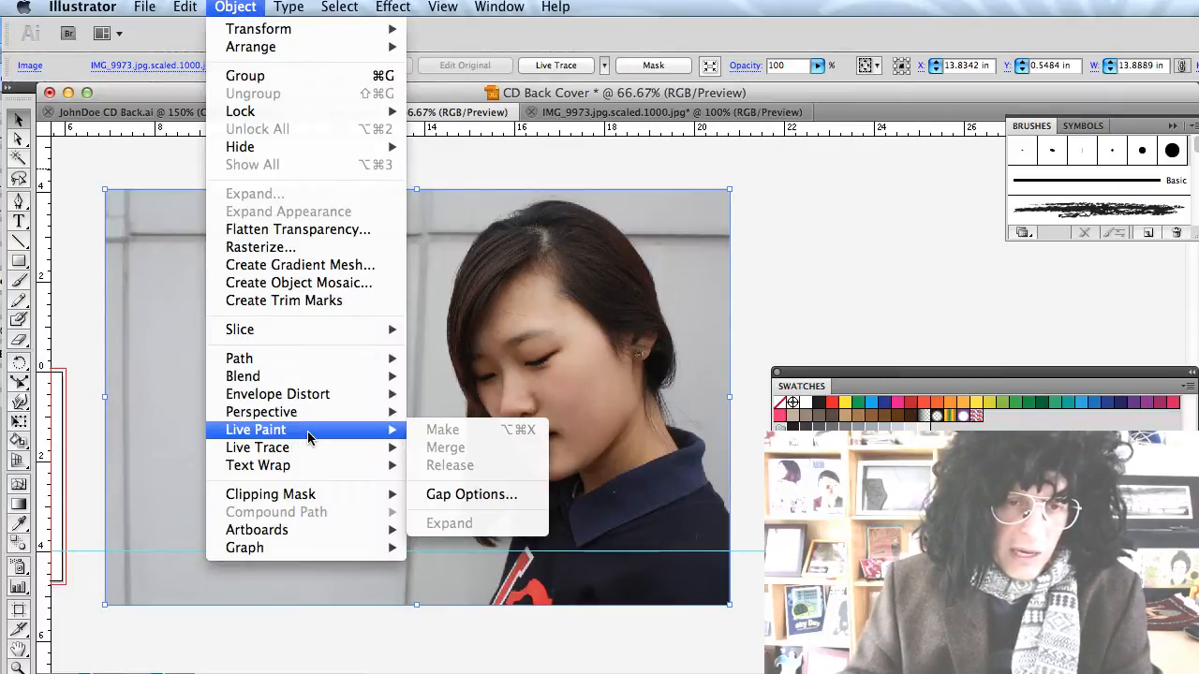
mouse_move(355, 453)
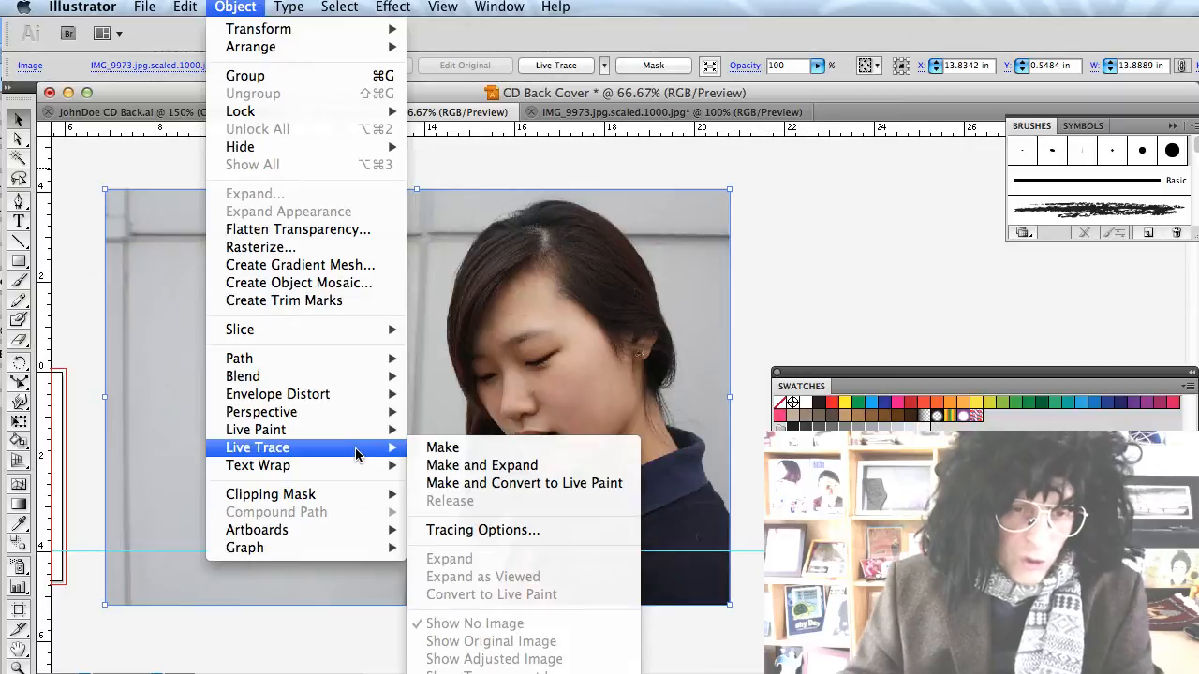
click(475, 534)
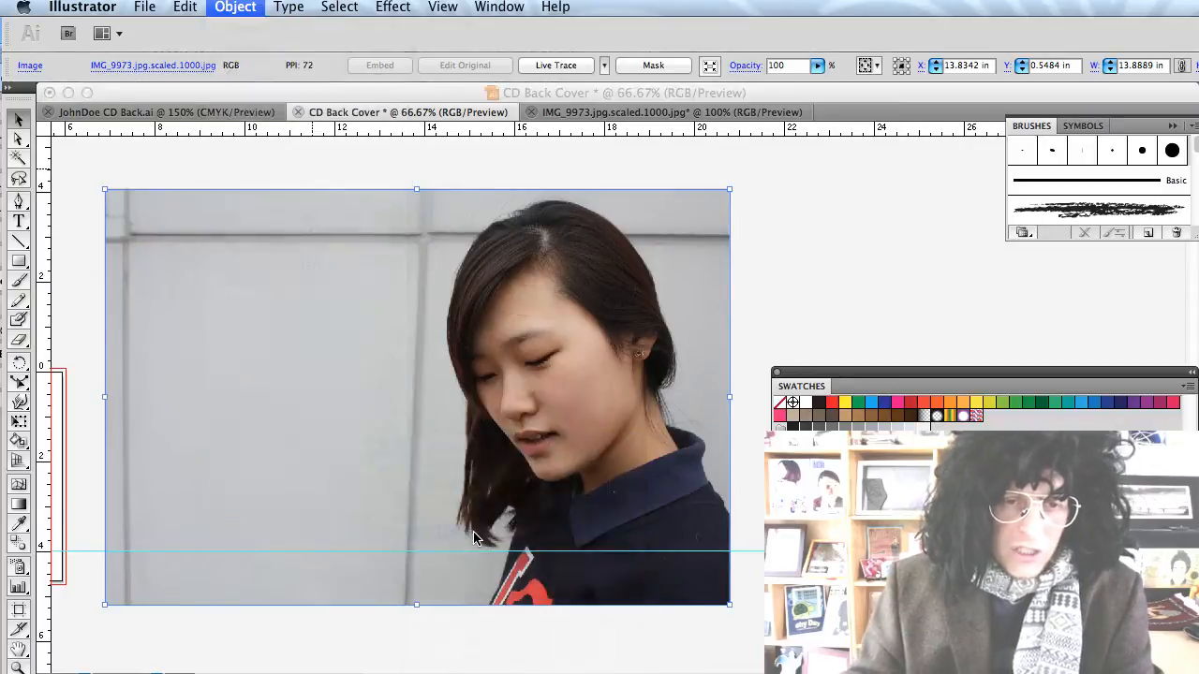
Trace the photo in Color mode with Max Colors 3, previewing before applying.
click(178, 243)
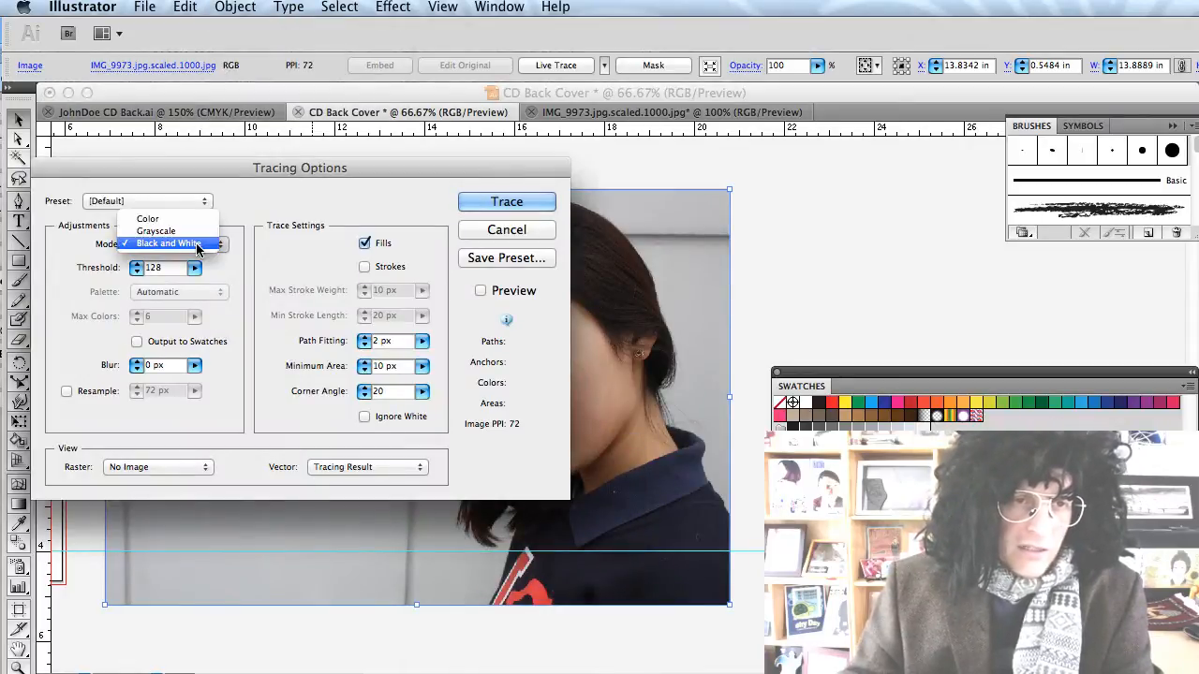
click(155, 215)
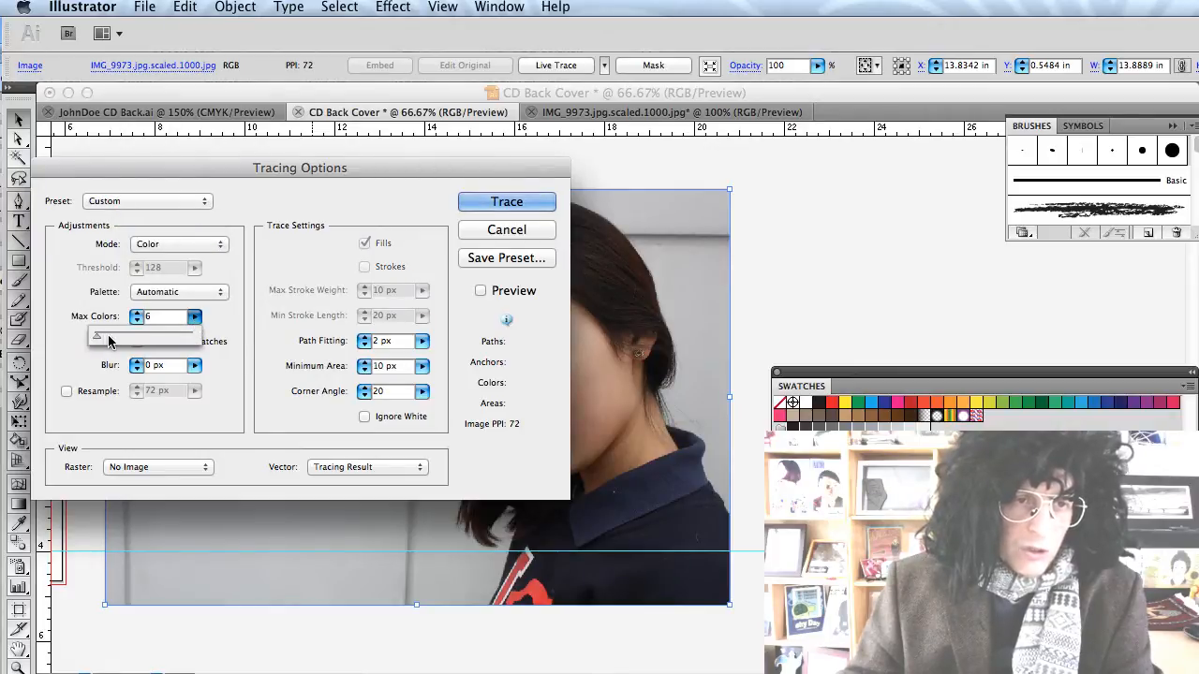
click(137, 321)
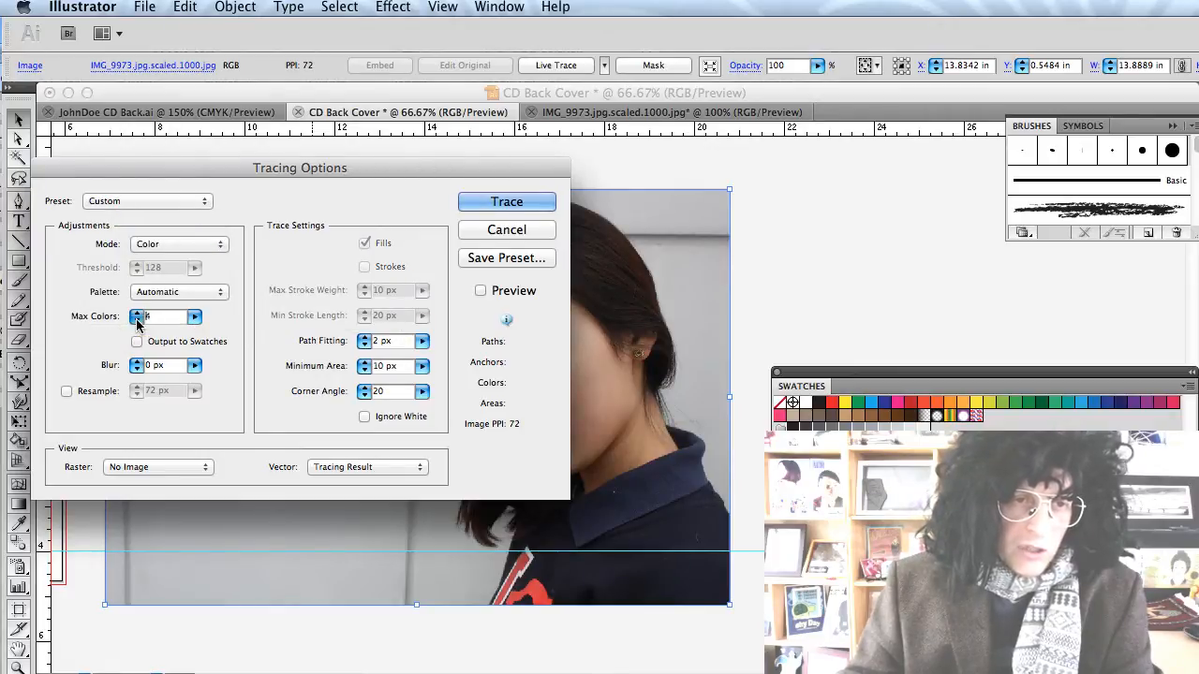
click(137, 321)
click(137, 321)
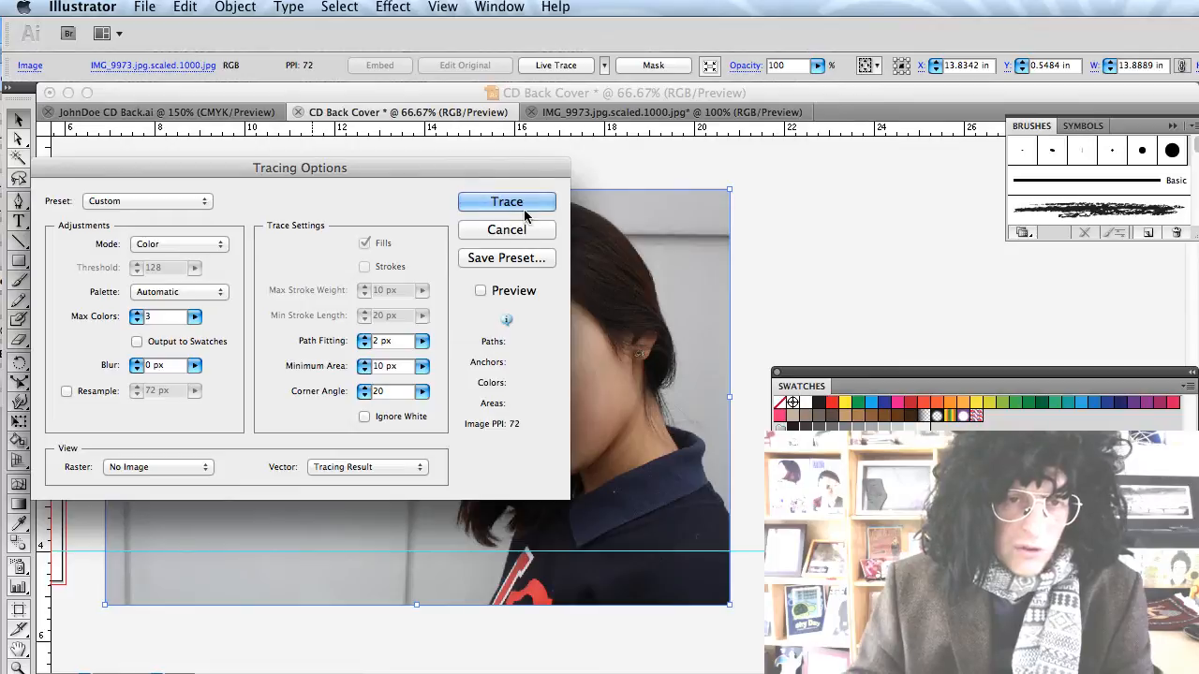
click(480, 292)
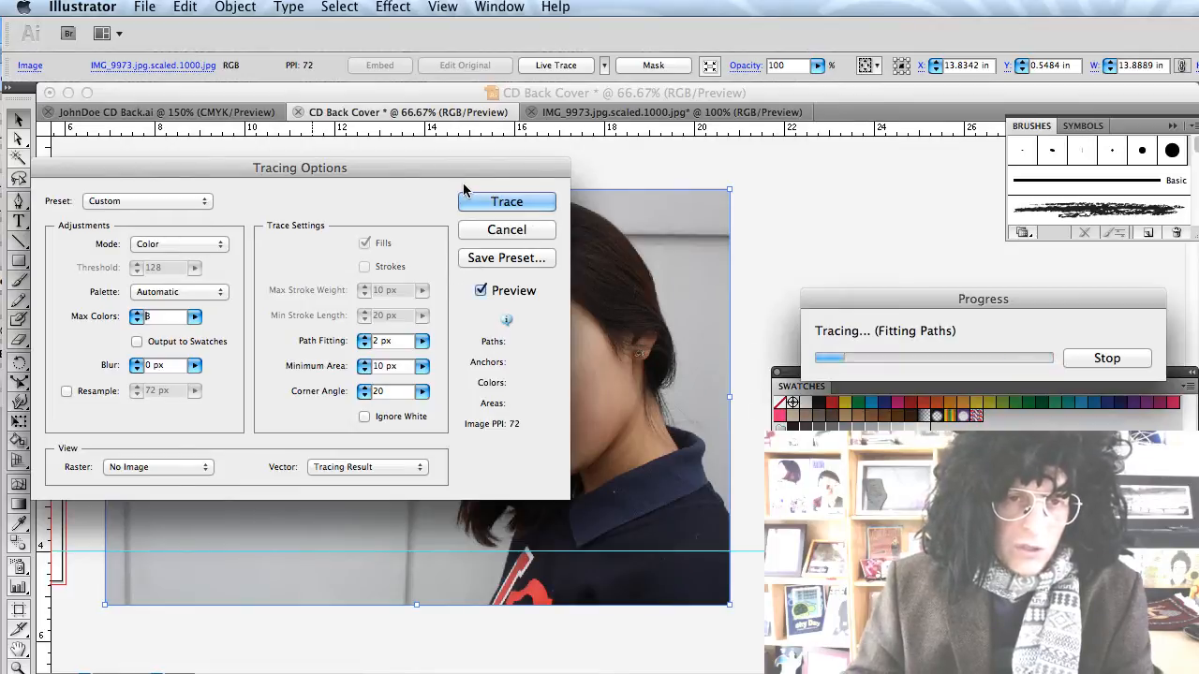
mouse_move(465, 186)
mouse_down()
mouse_move(971, 365)
mouse_move(726, 433)
mouse_move(383, 256)
mouse_move(397, 216)
mouse_up()
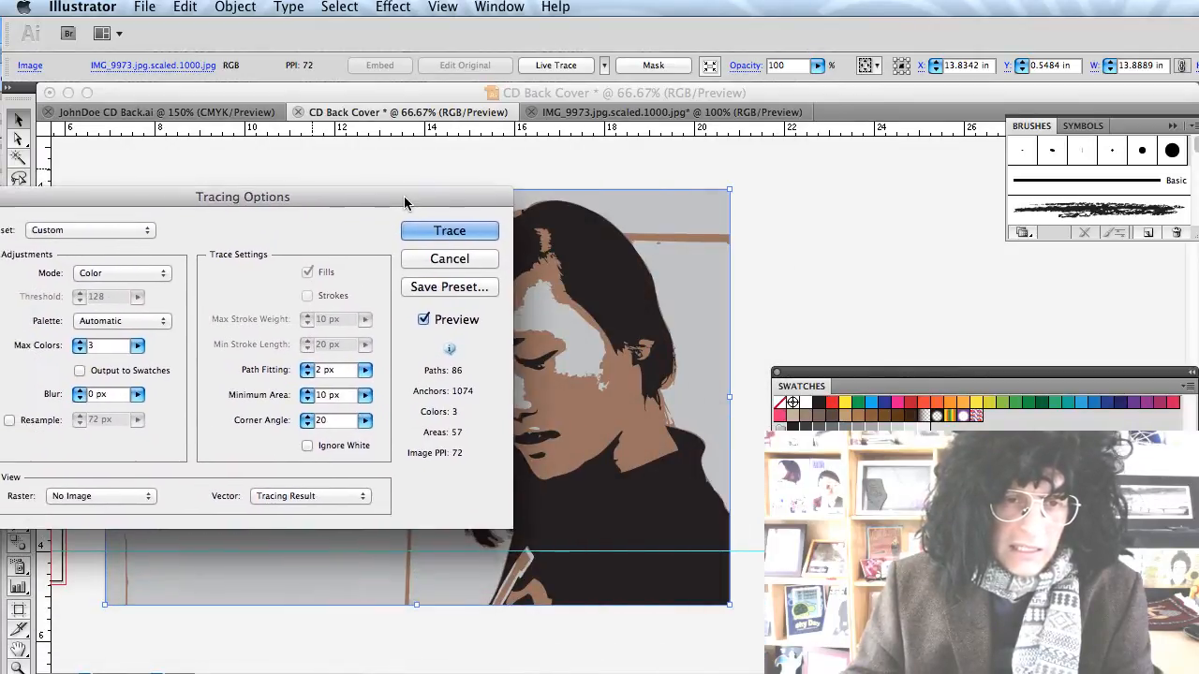
click(438, 232)
Convert the traced portrait into a Live Paint group via Object > Live Paint > Make.
click(234, 7)
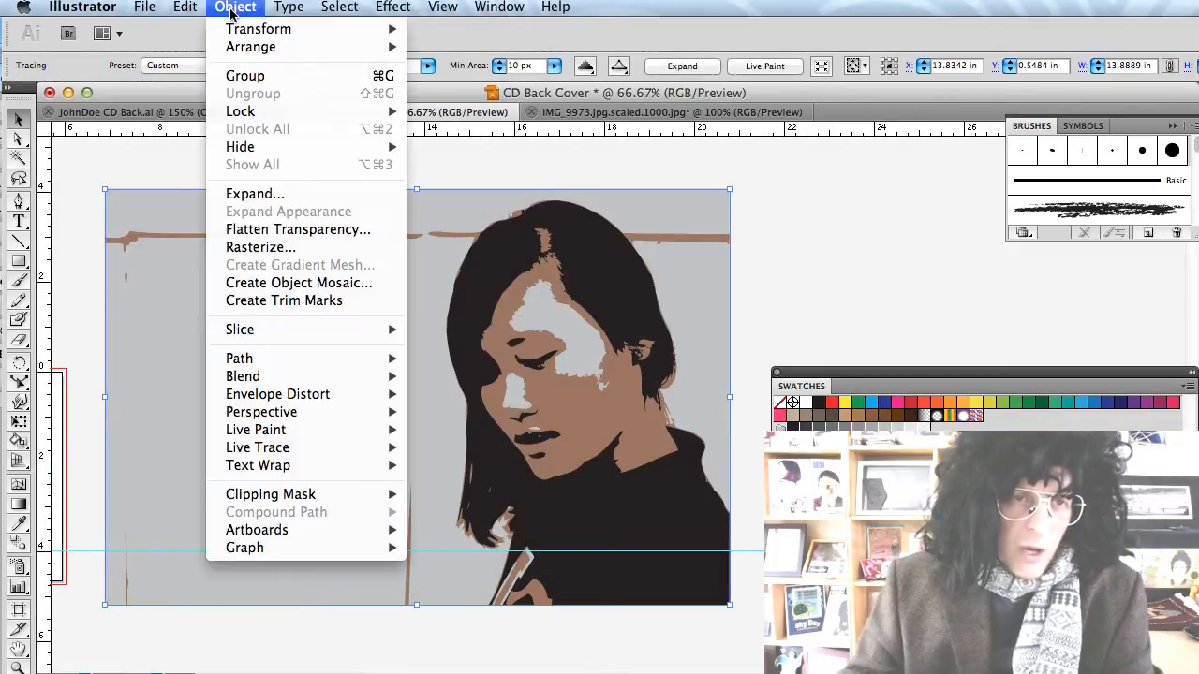
mouse_move(270, 437)
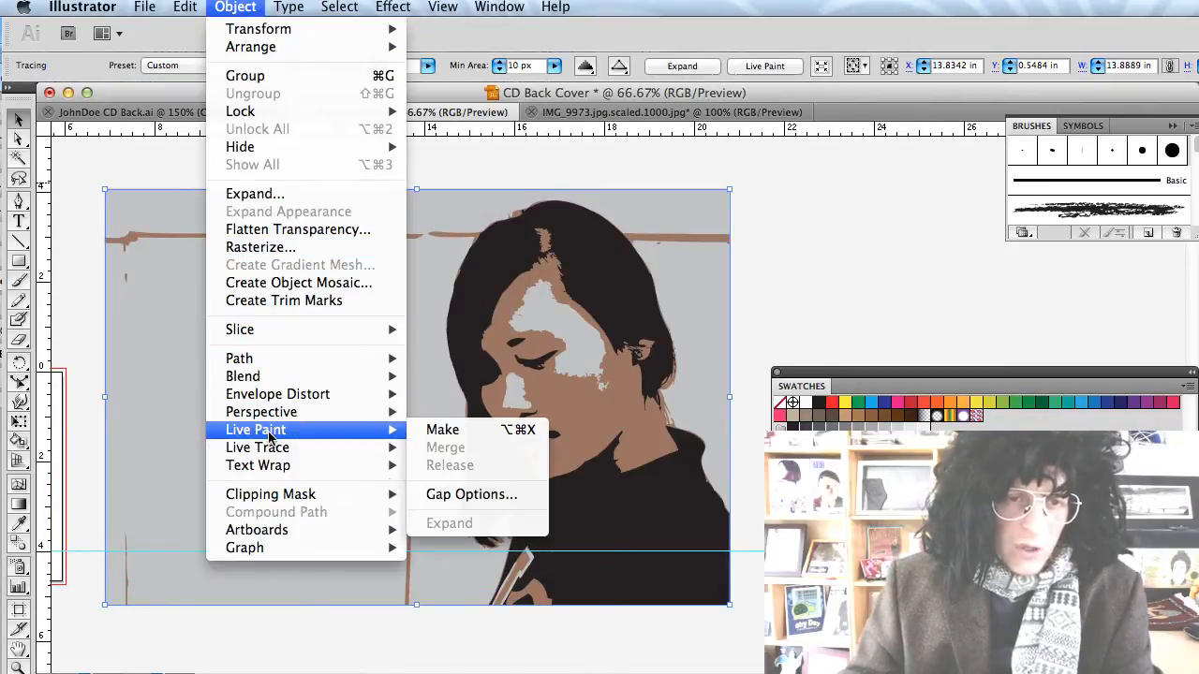
click(452, 436)
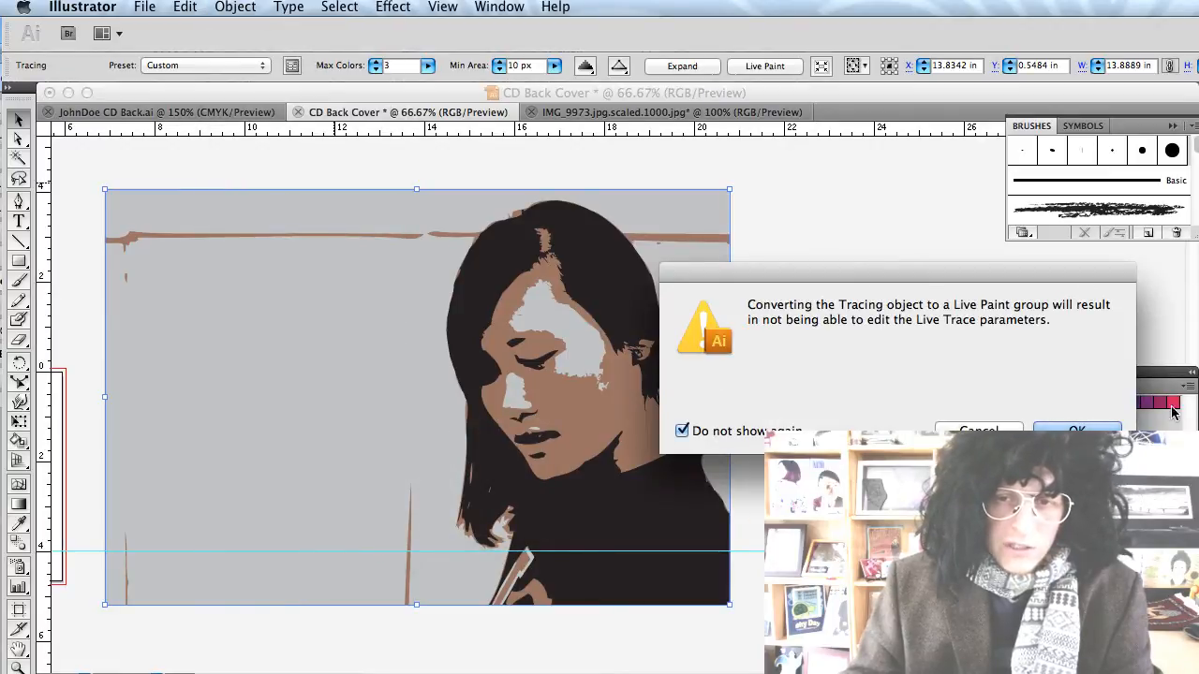
key(Return)
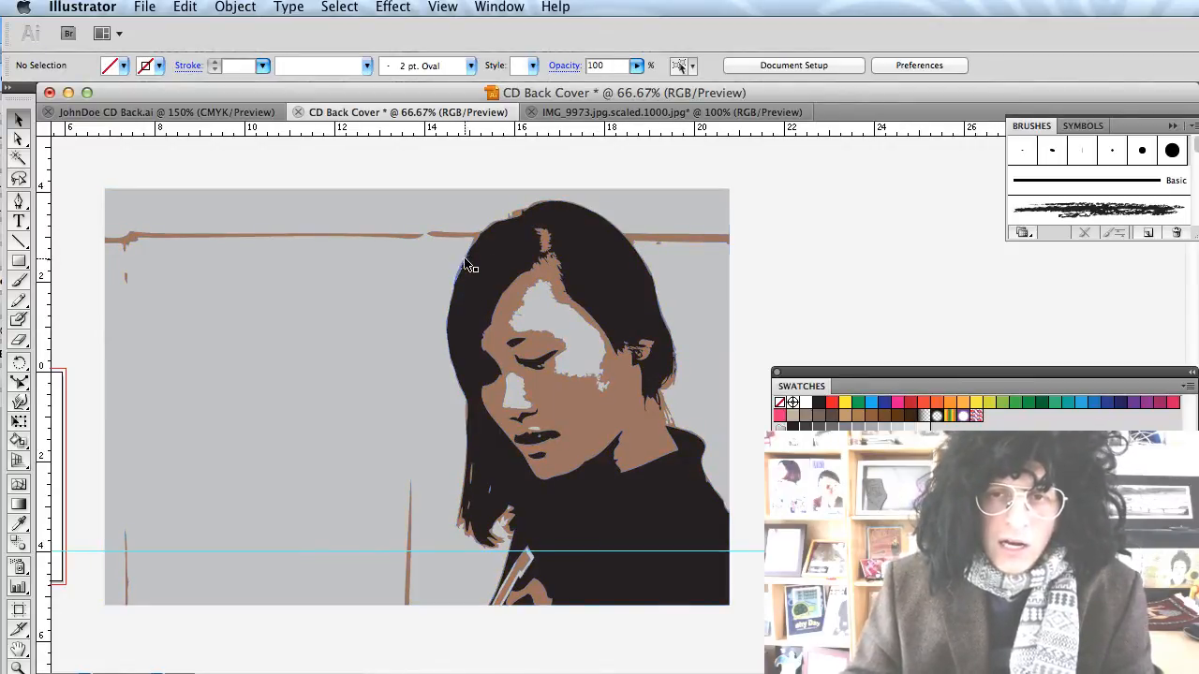
key(super+Tab)
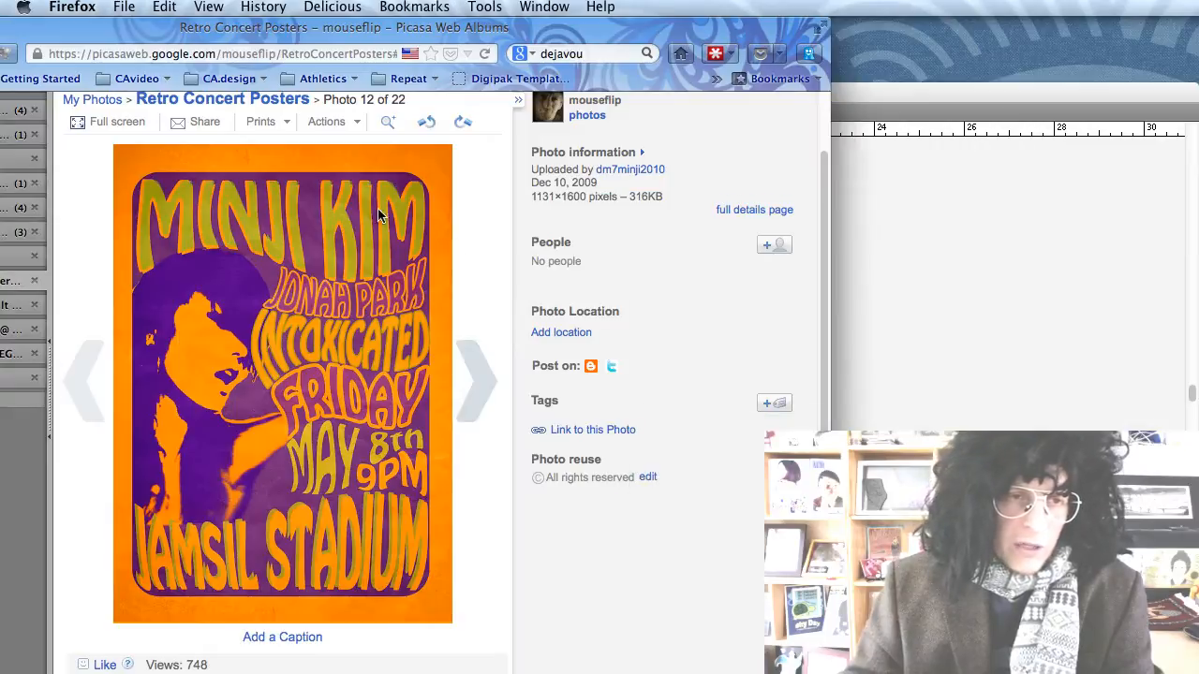
drag(173, 35, 230, 35)
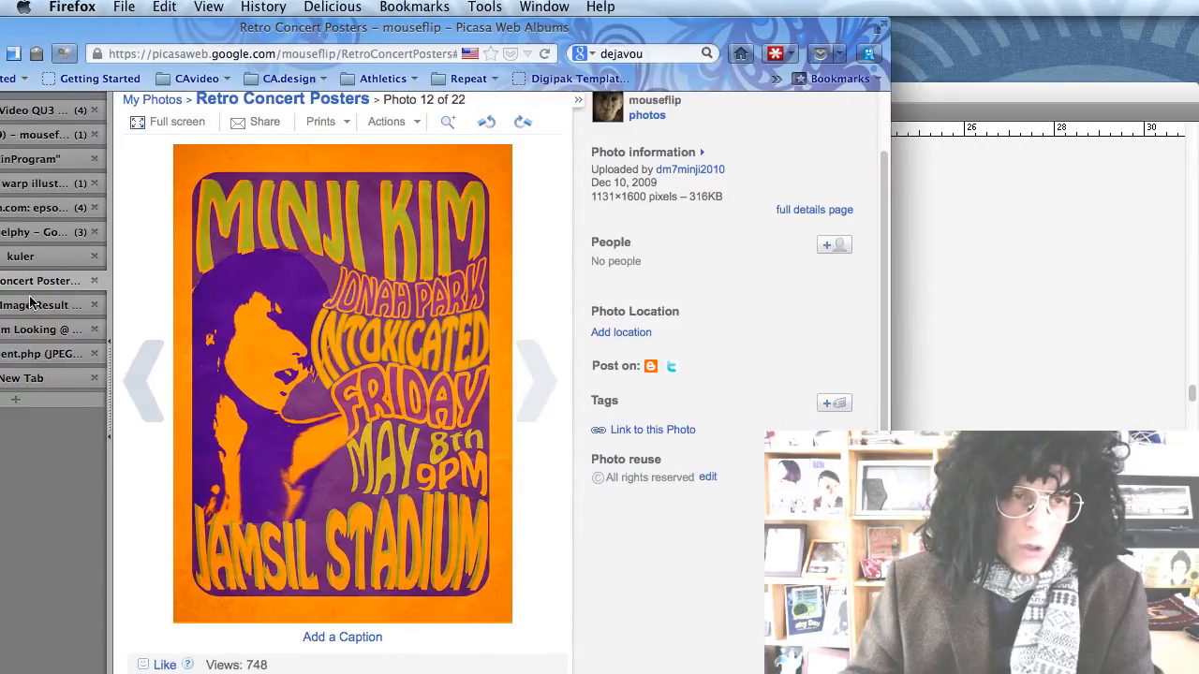
click(42, 262)
drag(395, 20, 284, 18)
mouse_move(75, 484)
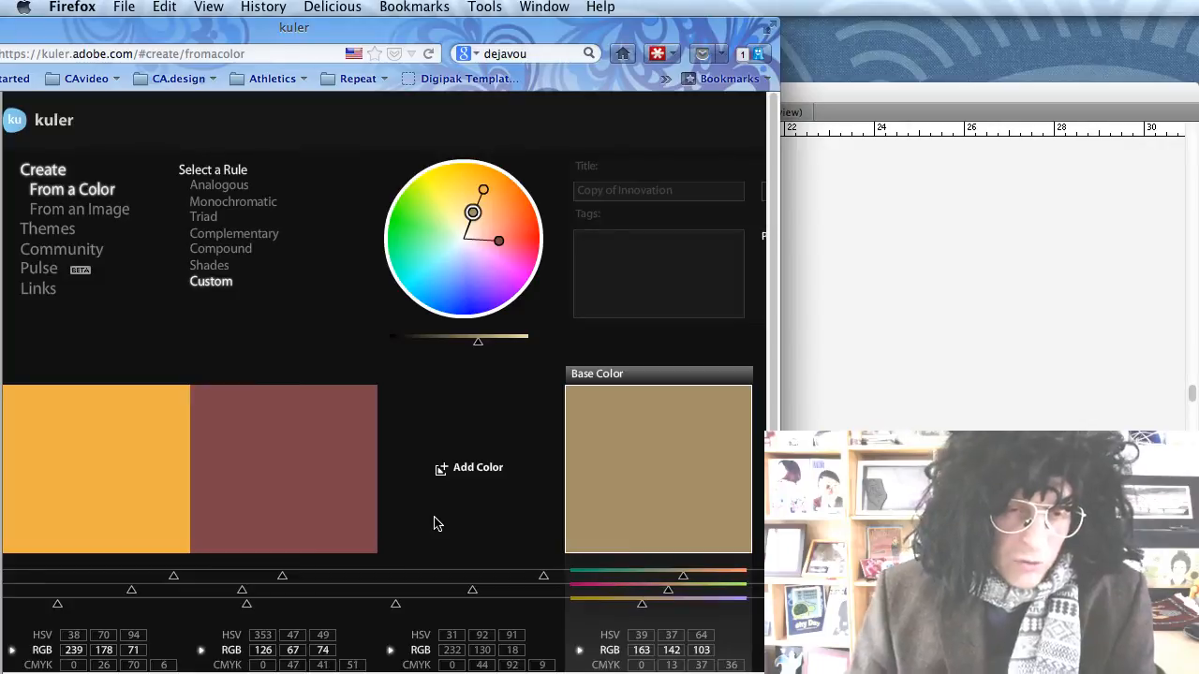
mouse_move(313, 506)
scroll(314, 496, down, 1)
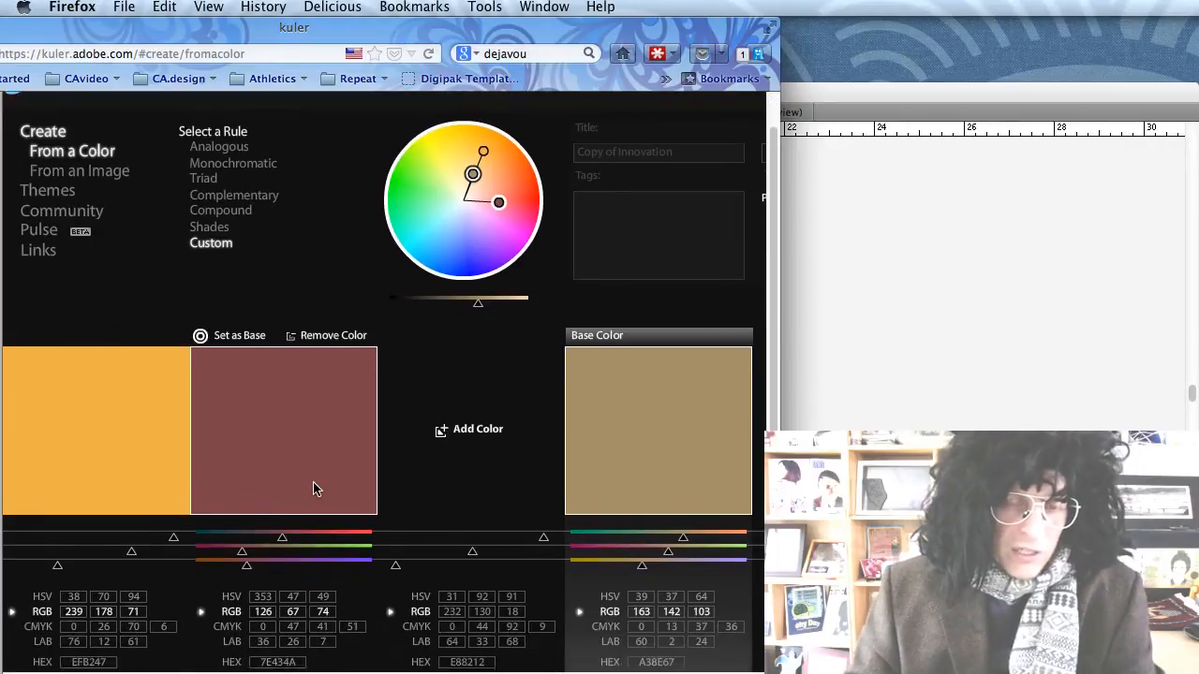
scroll(313, 489, down, 3)
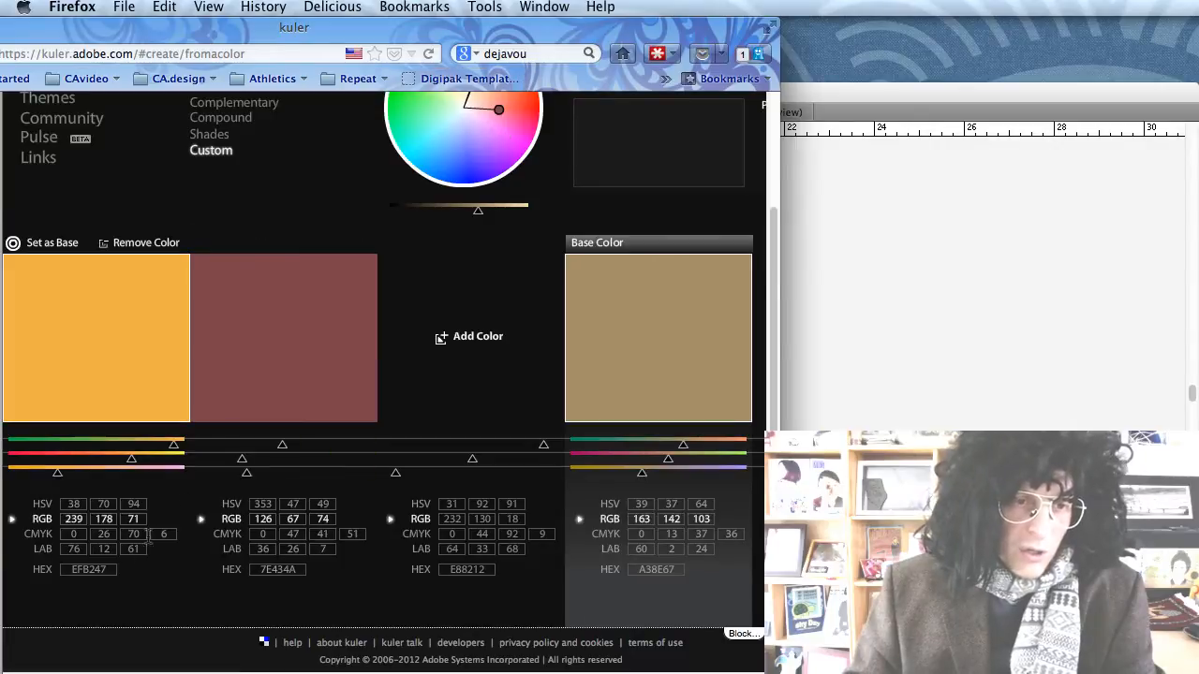
key(super+Tab)
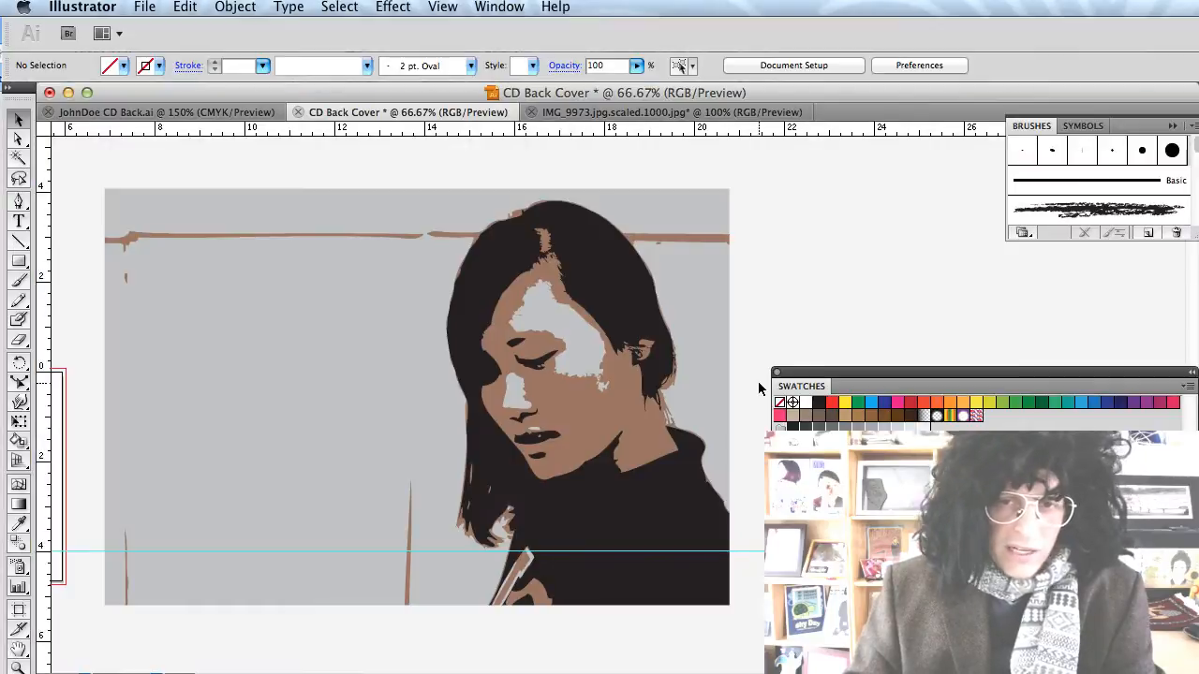
Expand the Swatches panel and add an empty colour group named 'My Swatches'.
drag(875, 372, 848, 66)
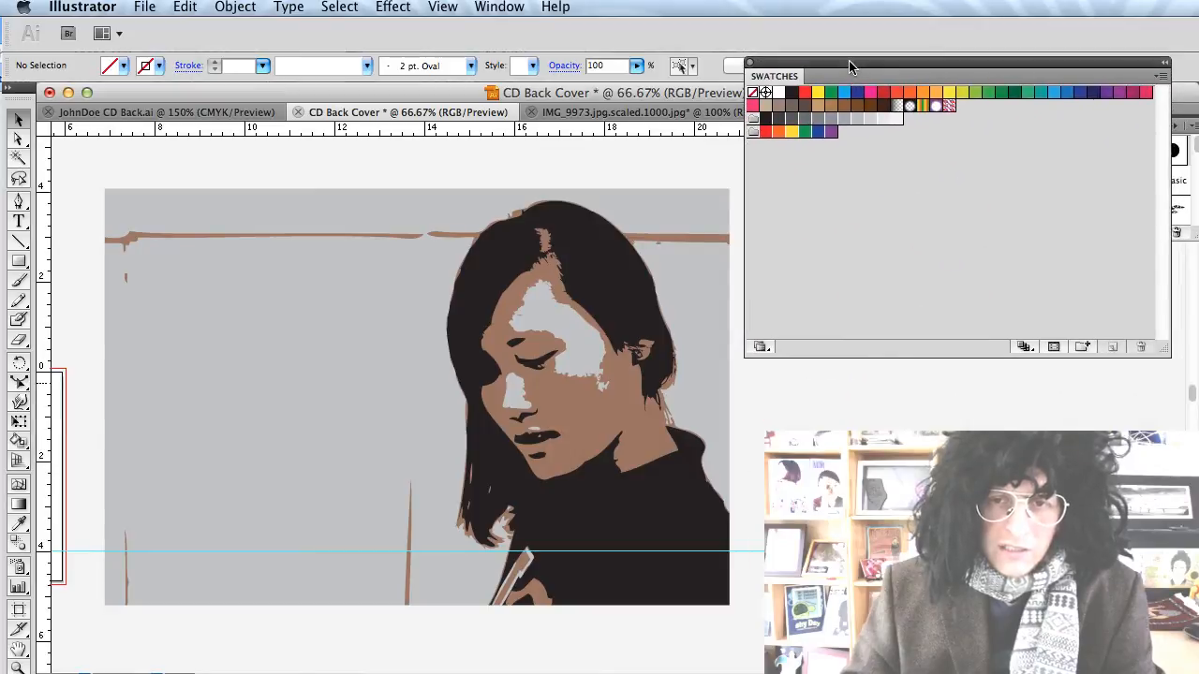
click(1082, 349)
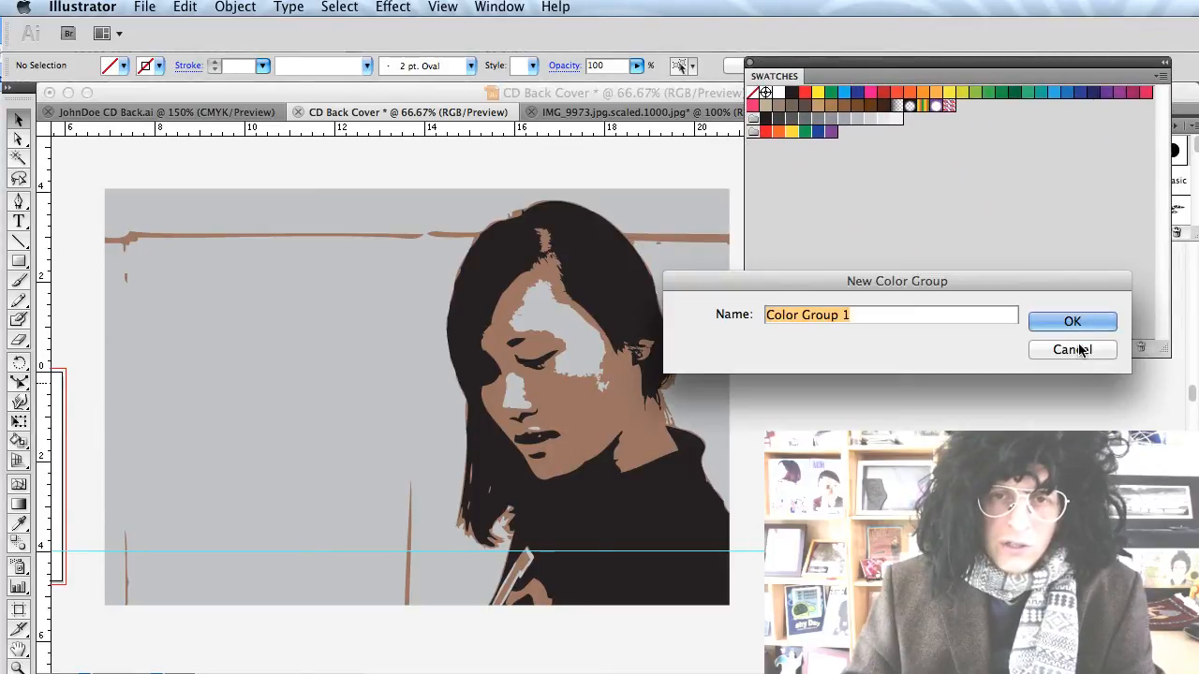
text(My Swatc)
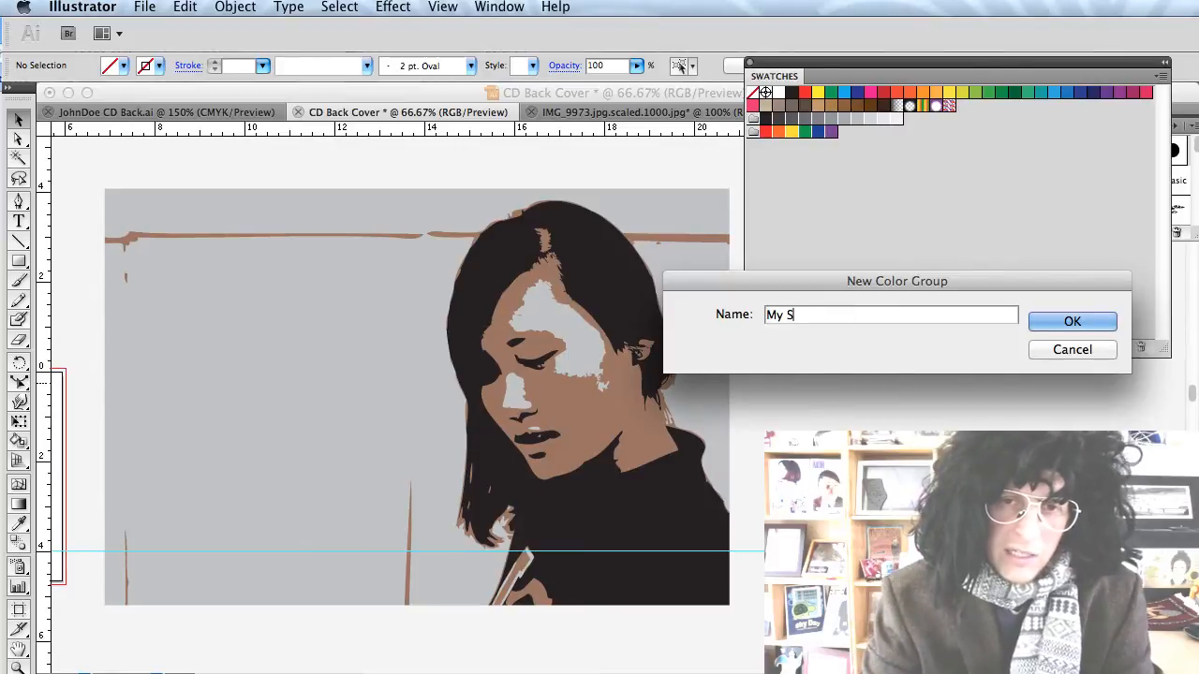
text(hes)
key(Return)
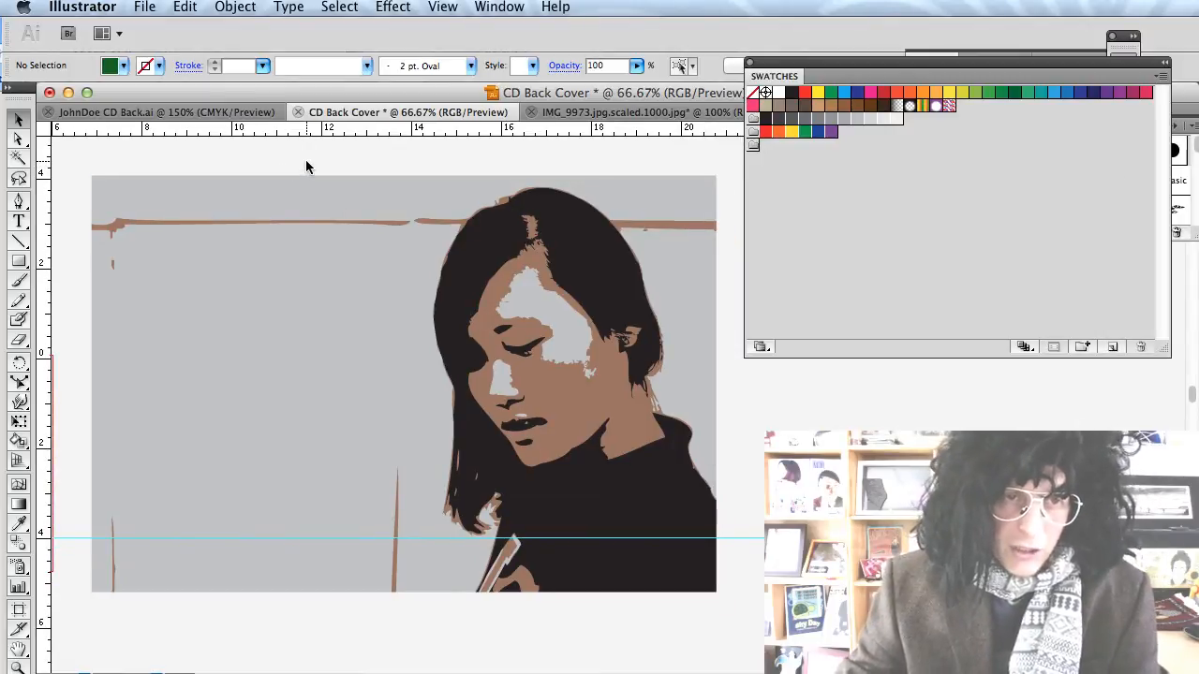
click(124, 66)
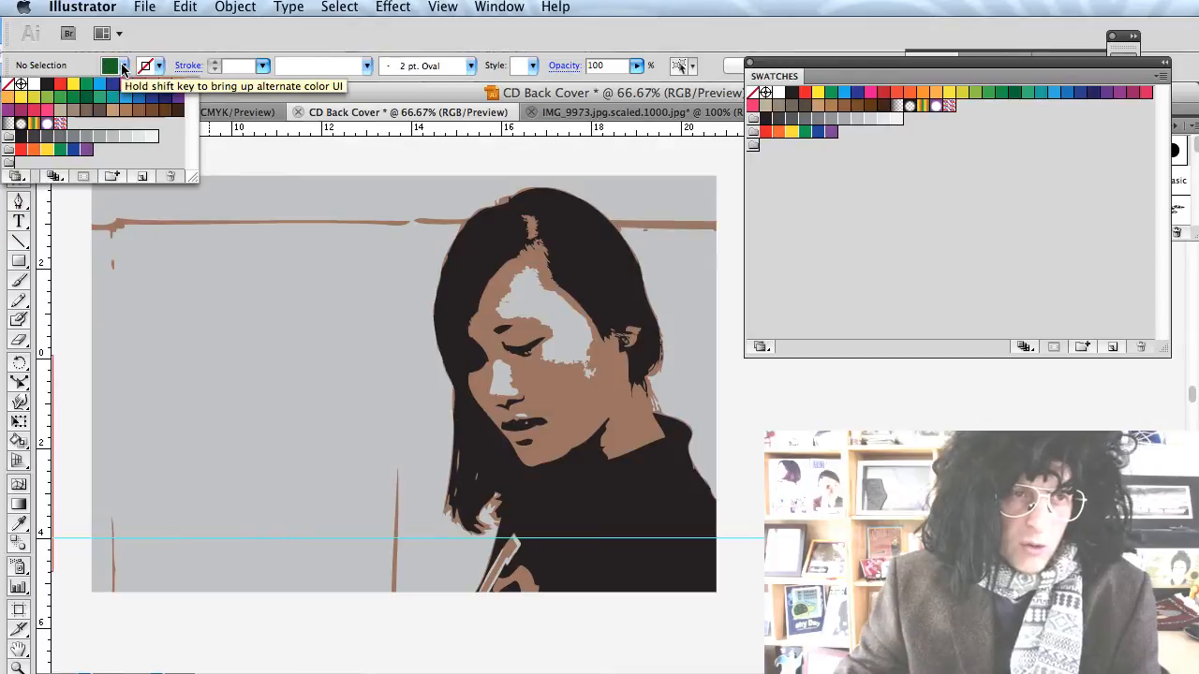
Open the New Swatch dialog from the fill swatches list and check Kuler's colour values.
click(122, 67)
click(126, 69)
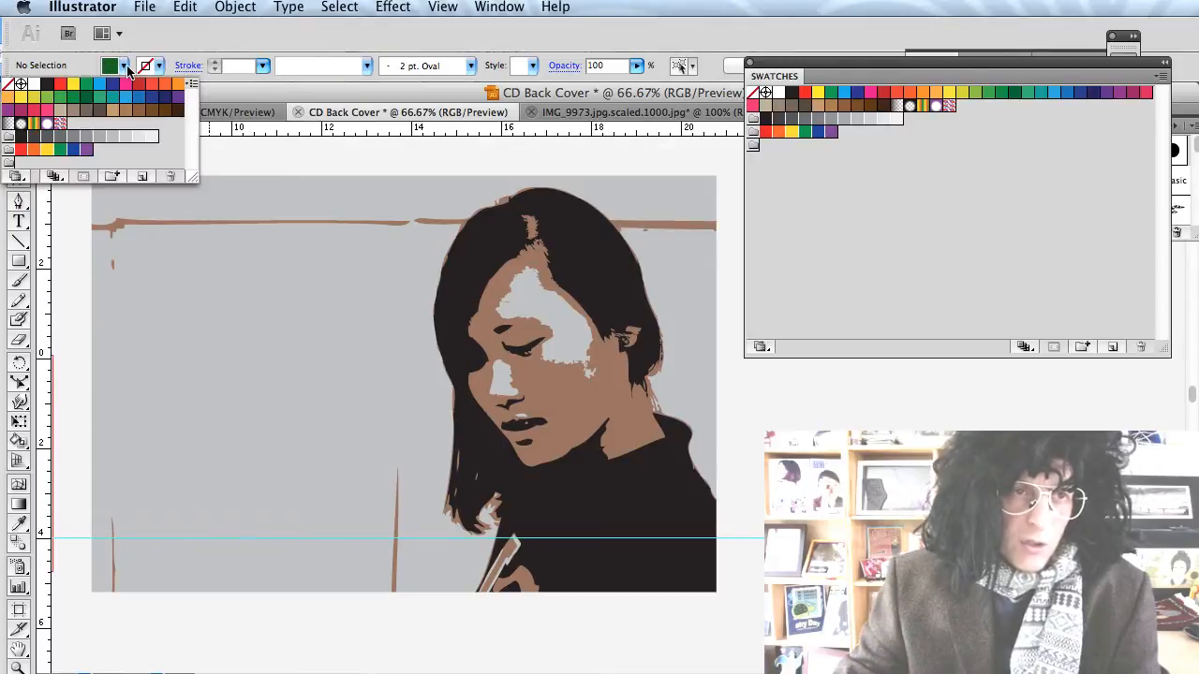
click(127, 71)
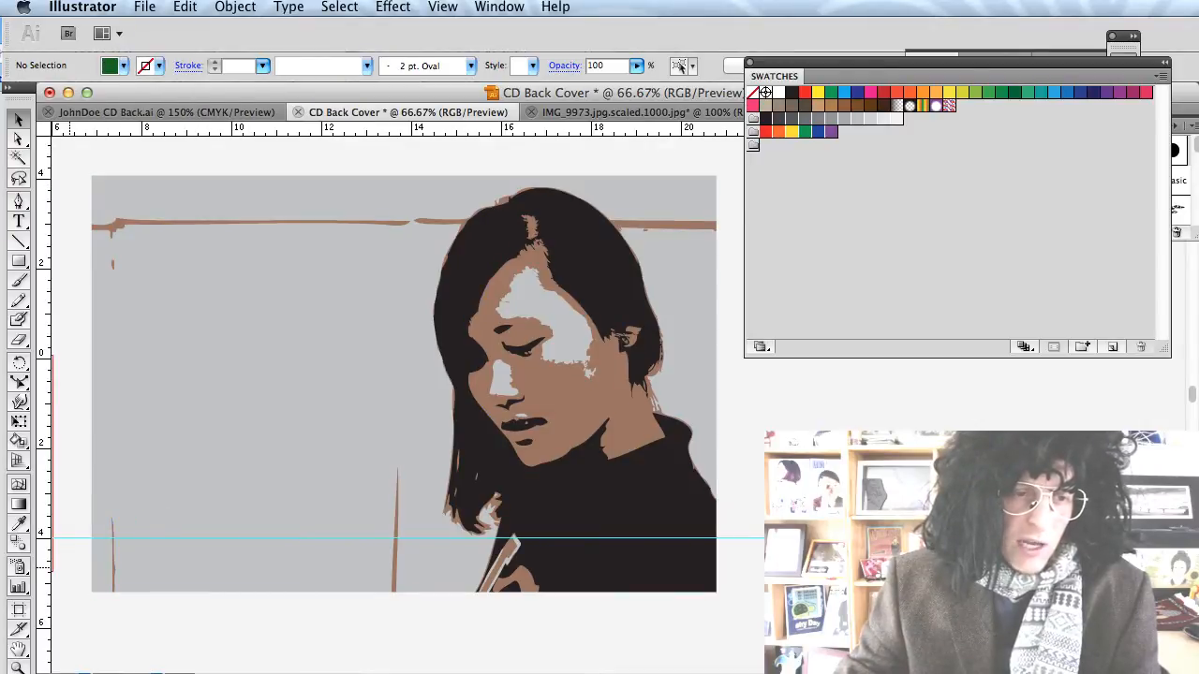
click(109, 69)
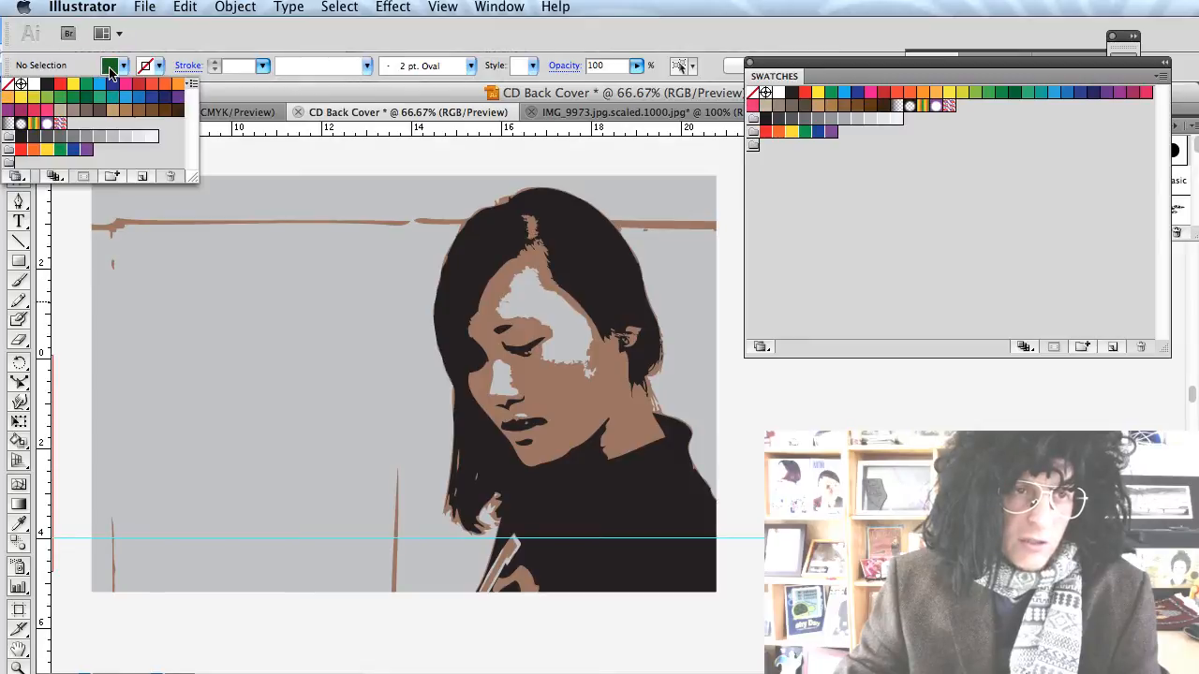
click(143, 181)
drag(915, 263, 412, 42)
key(super+Tab)
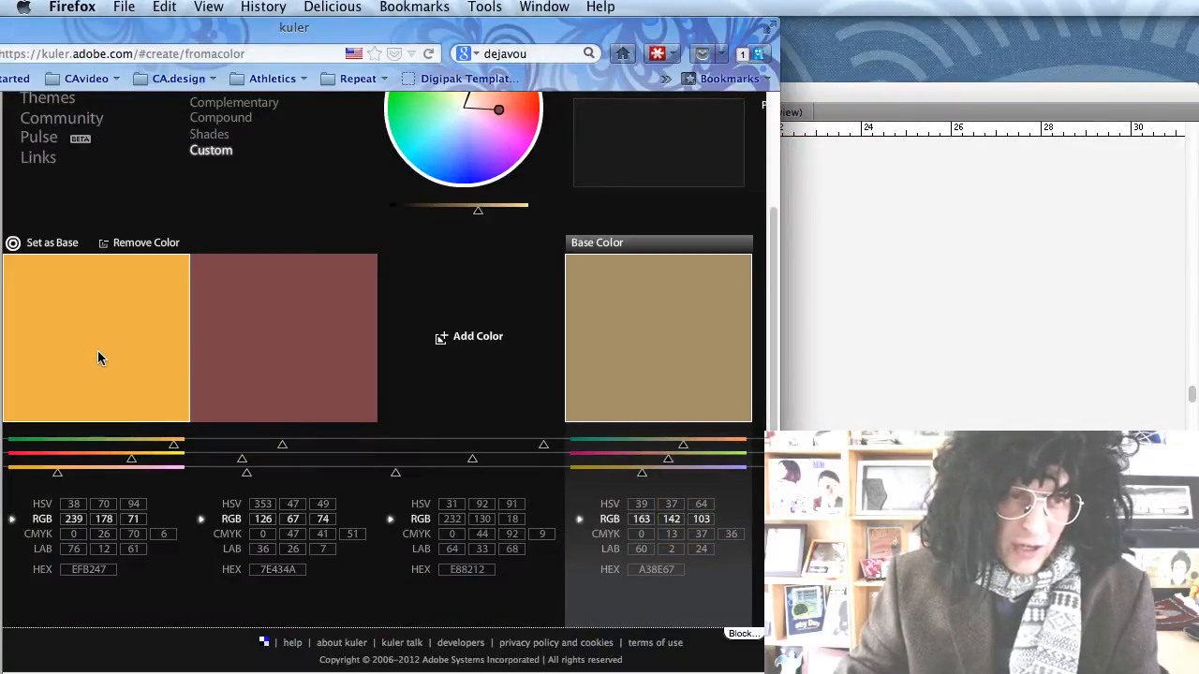
key(super+Tab)
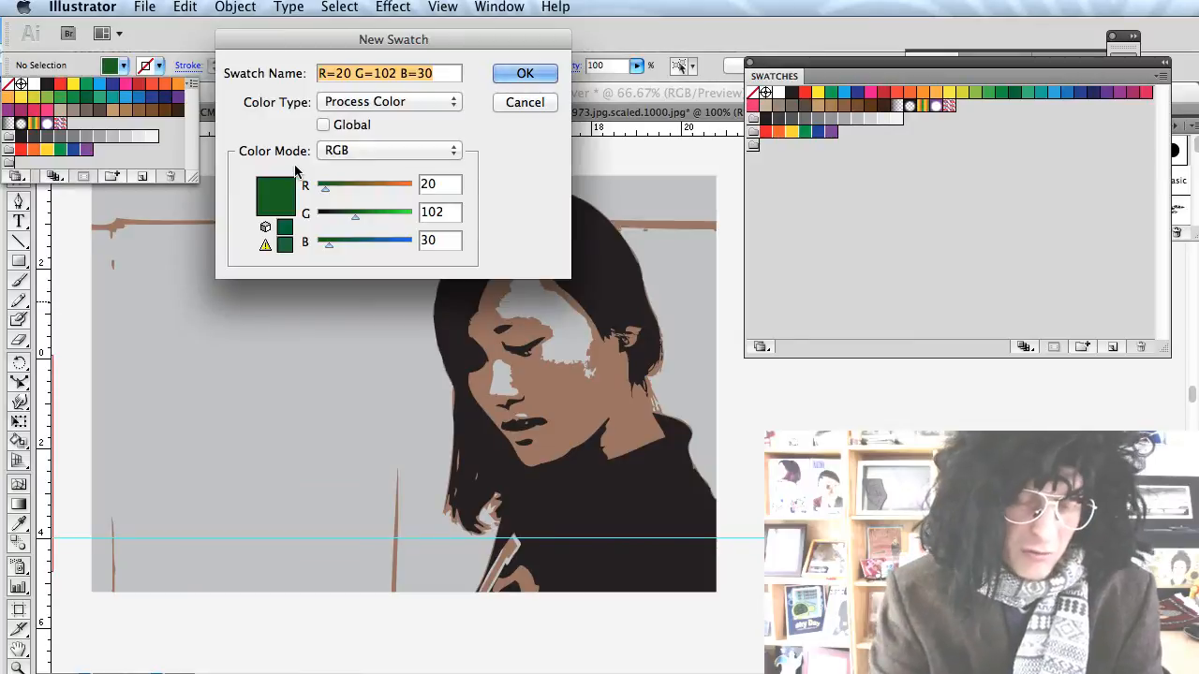
Save an orange swatch named 'yo' at RGB 239, 178, 71.
text(y)
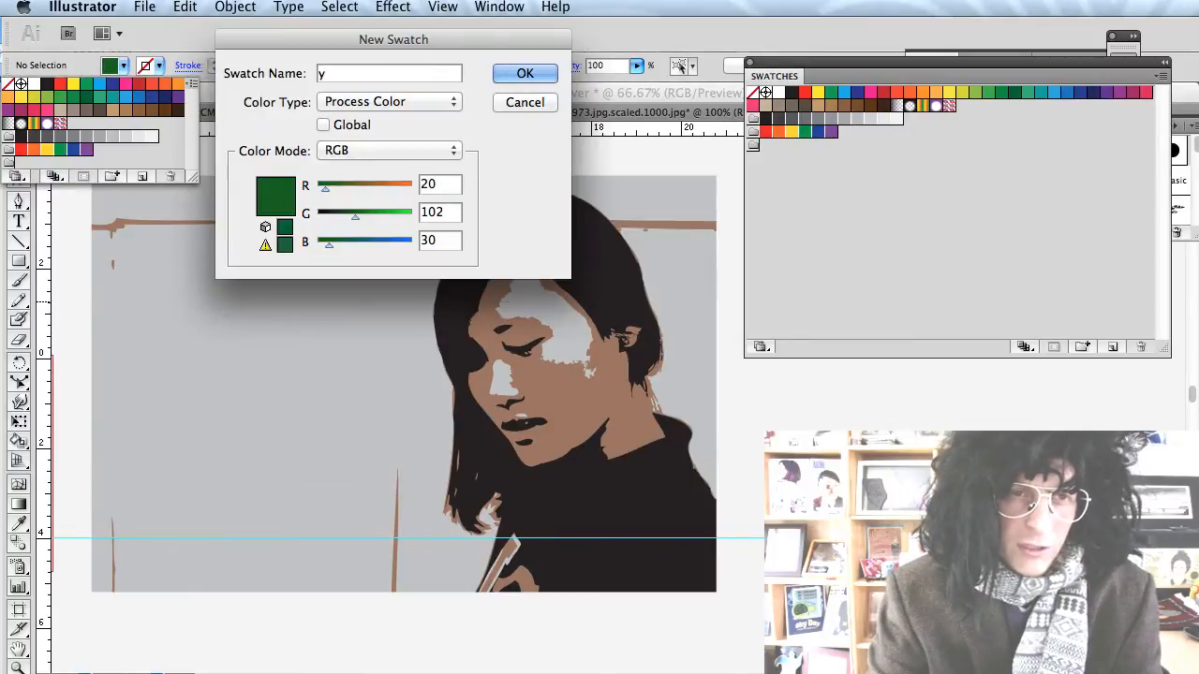
text(o)
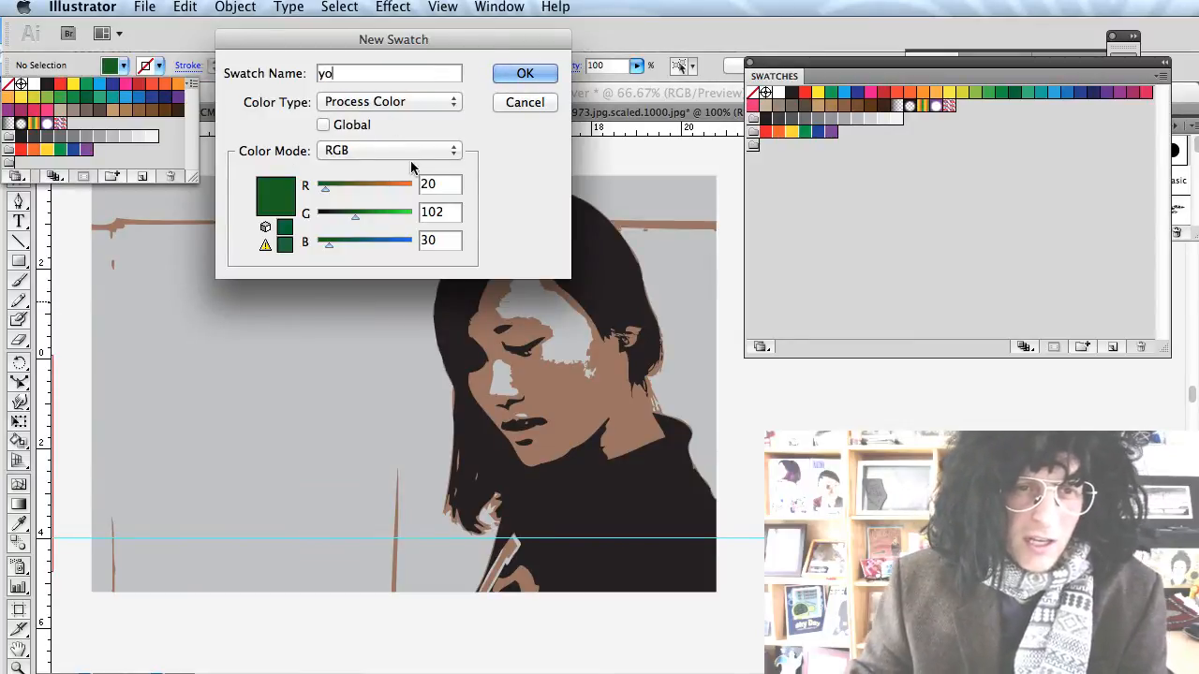
key(super+Tab)
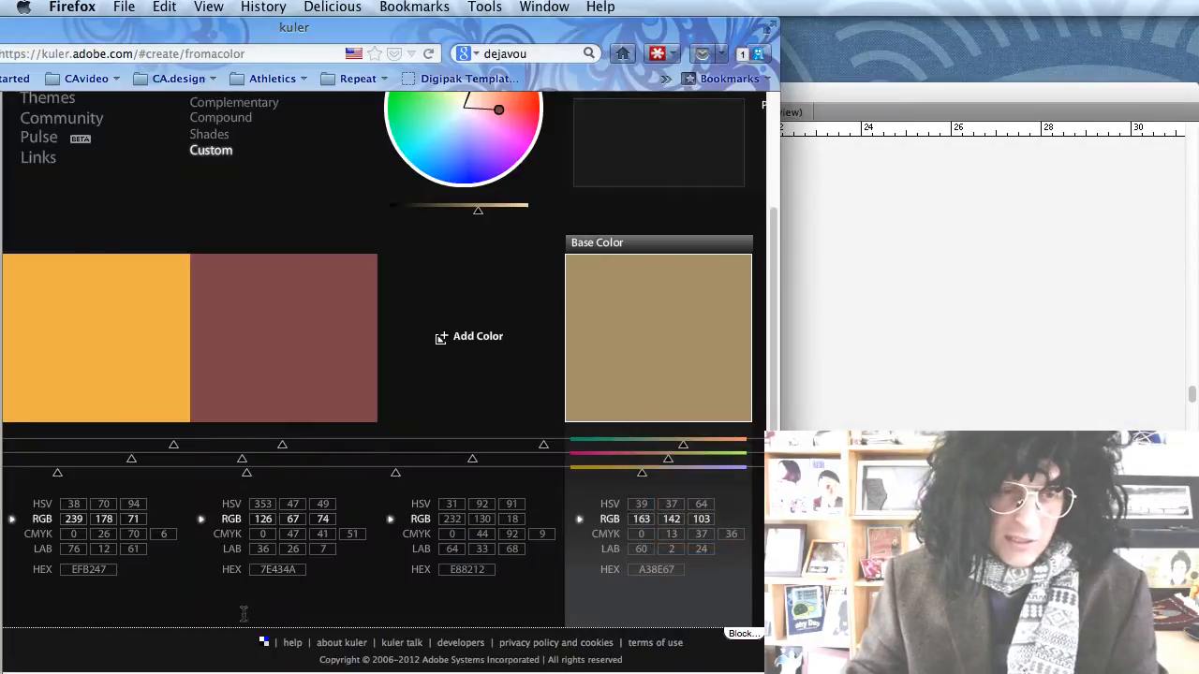
key(super+Tab)
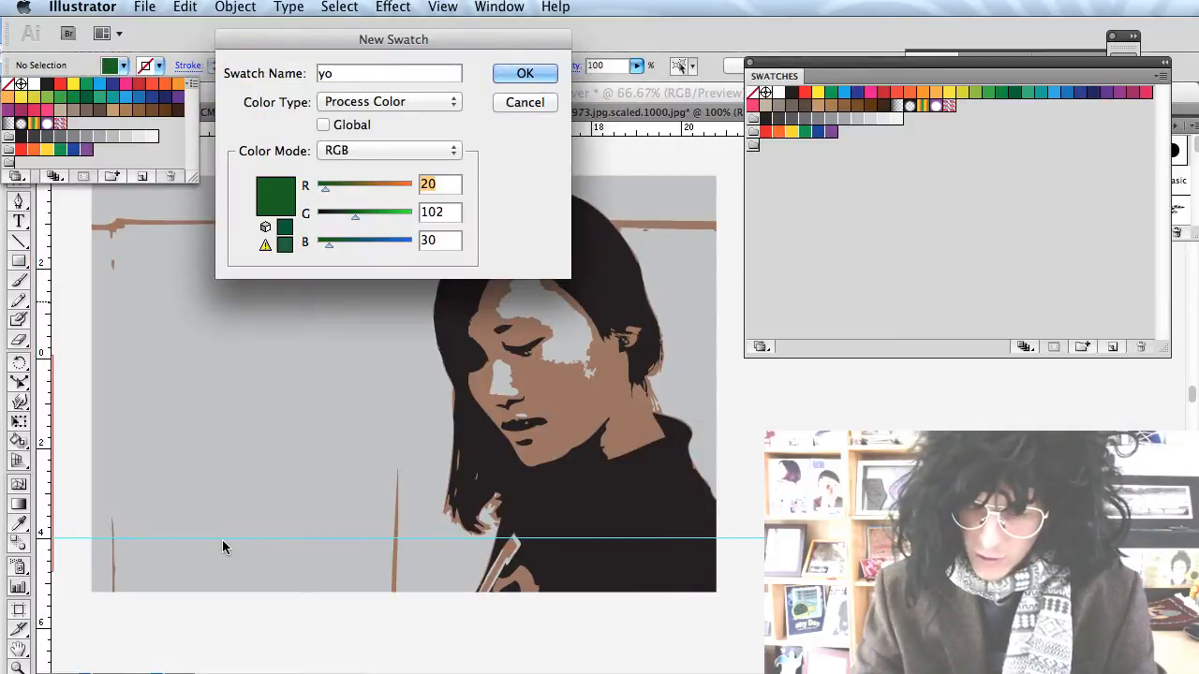
text(239)
key(Tab)
text(178)
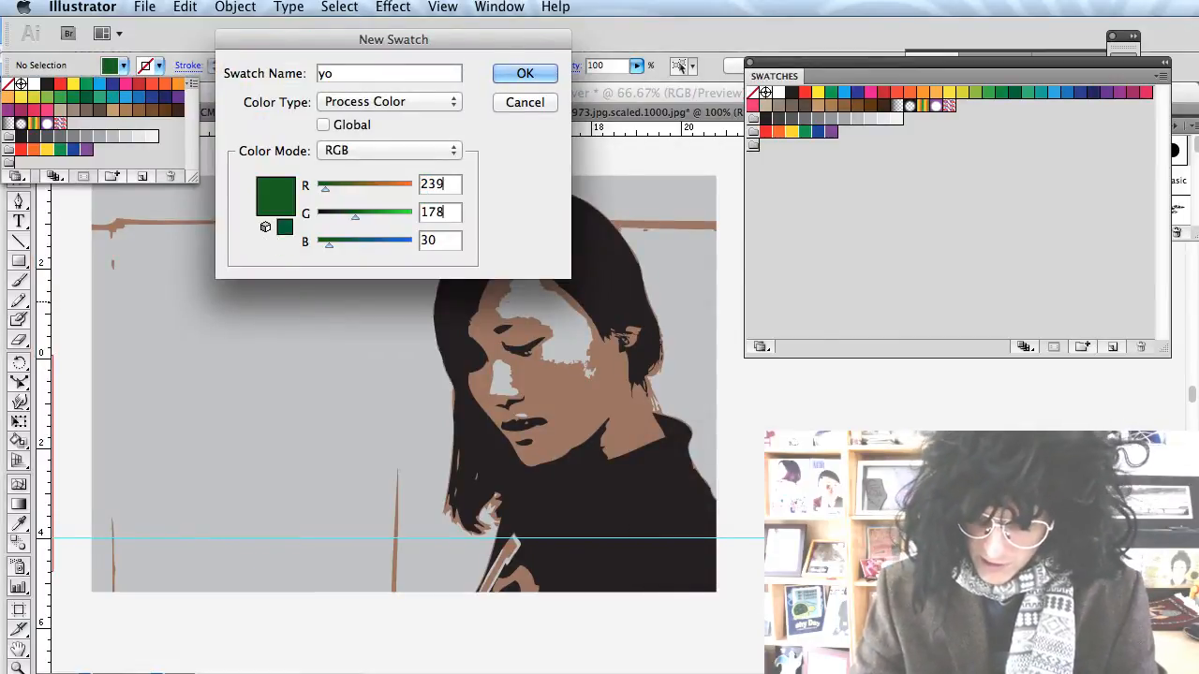
key(Tab)
text(71)
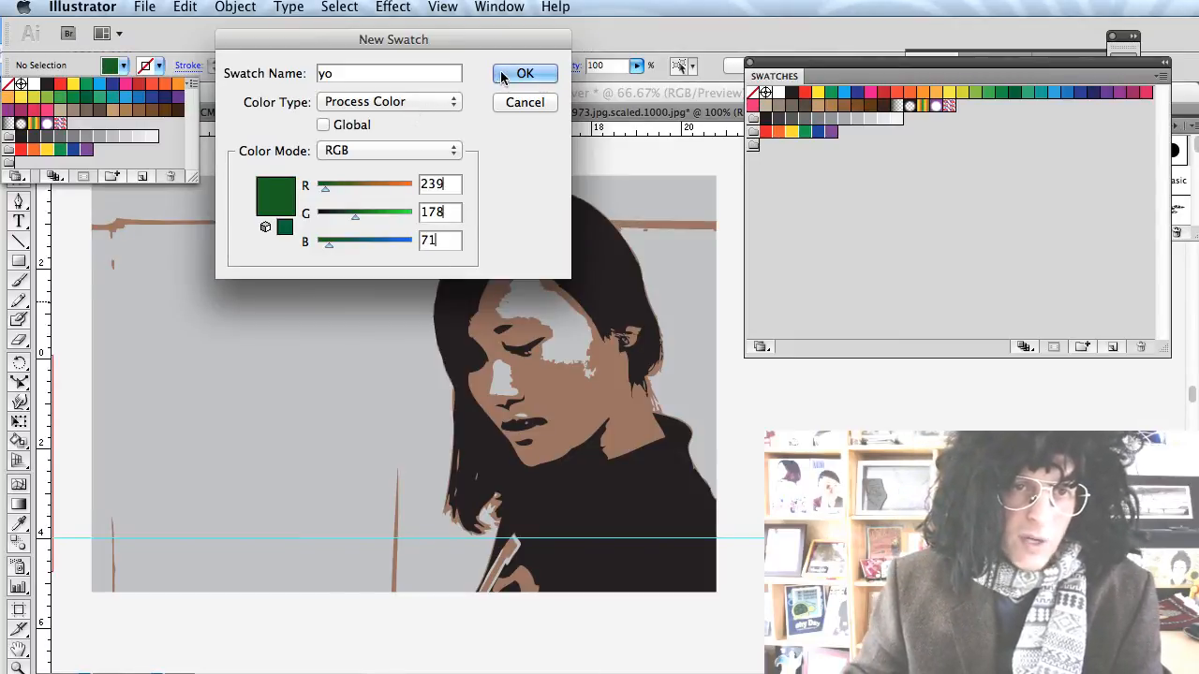
click(506, 75)
click(125, 67)
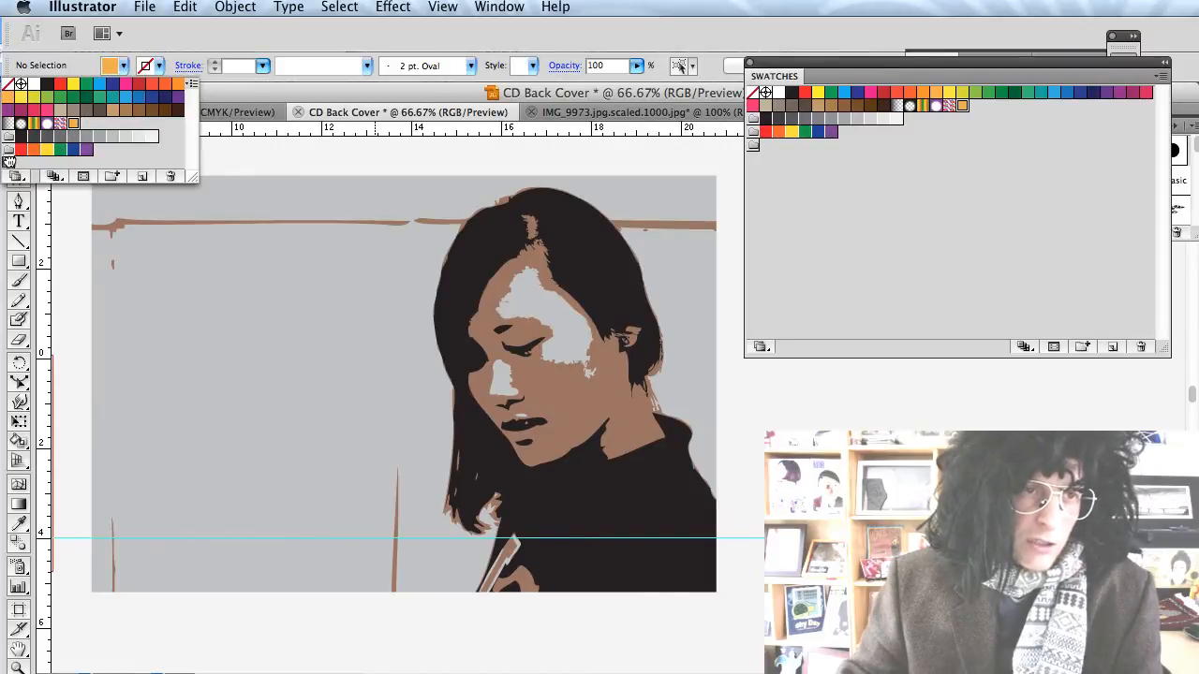
Put the orange swatch in its own group and read the maroon and tan values from Kuler.
drag(8, 162, 11, 162)
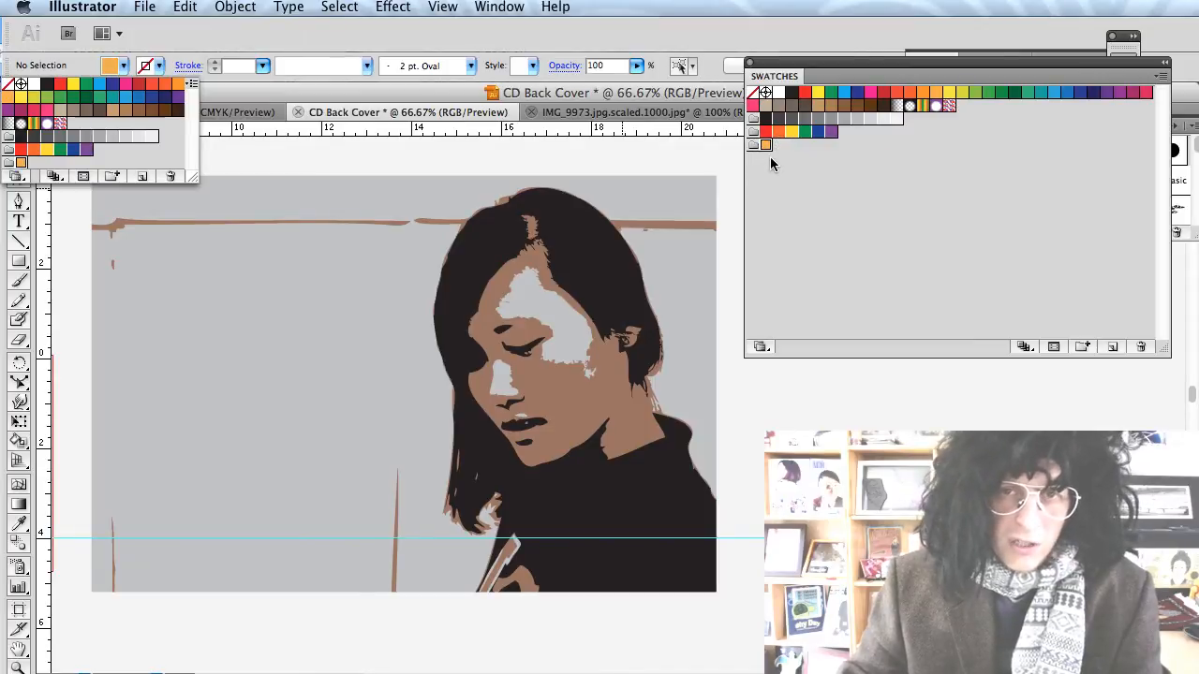
key(super+Tab)
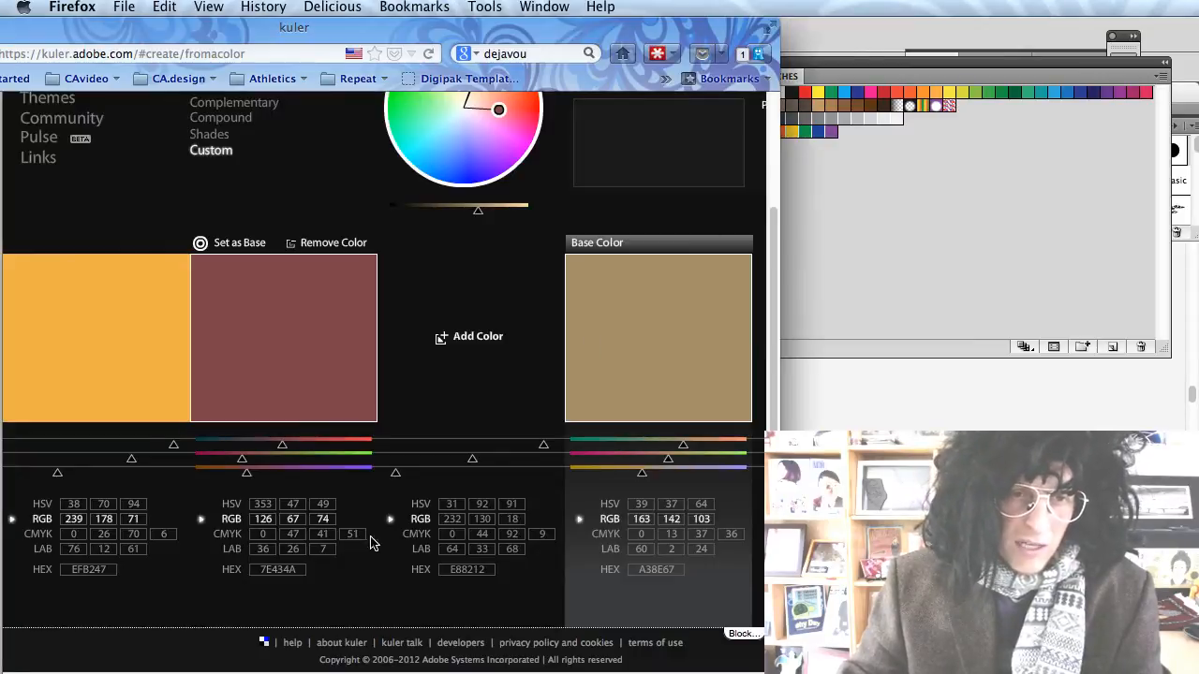
key(super+Tab)
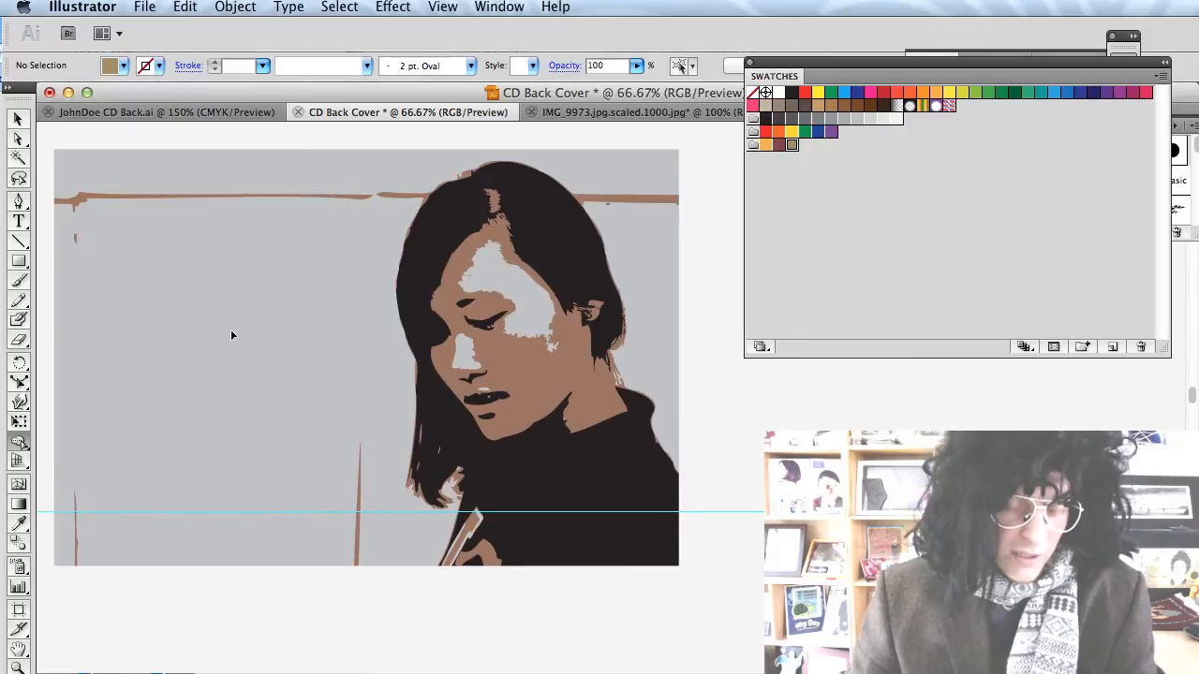
Marquee-select and delete the grey background fill and its leftover path fragments.
key(super+a)
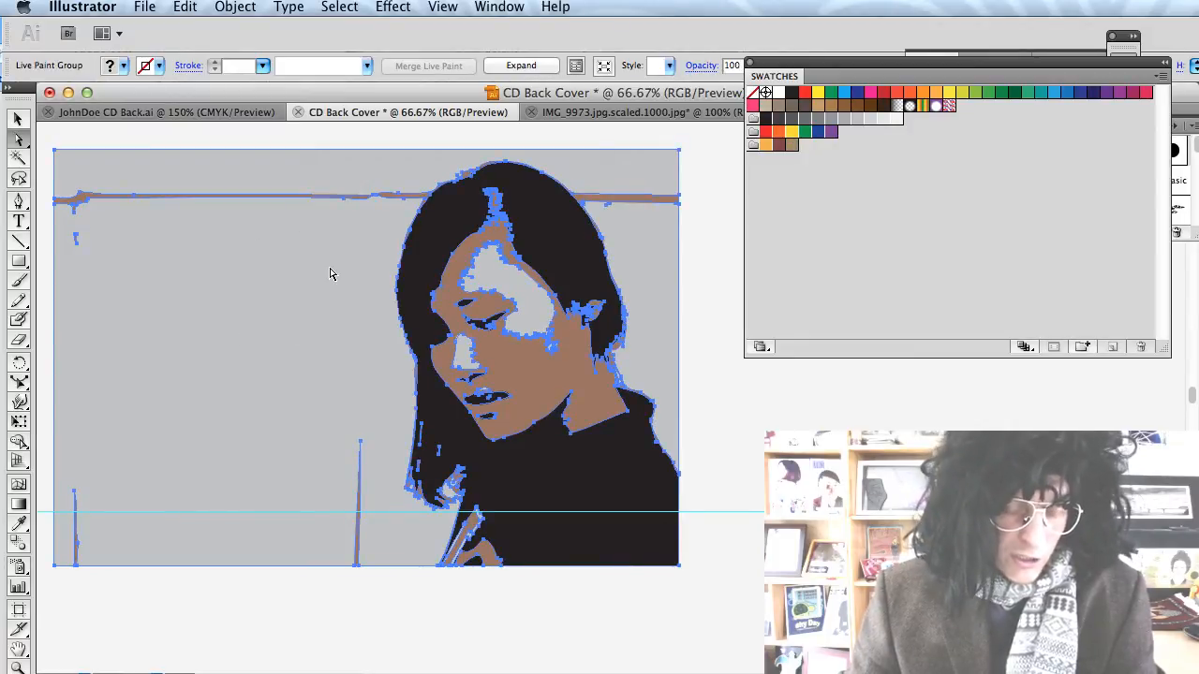
key(v)
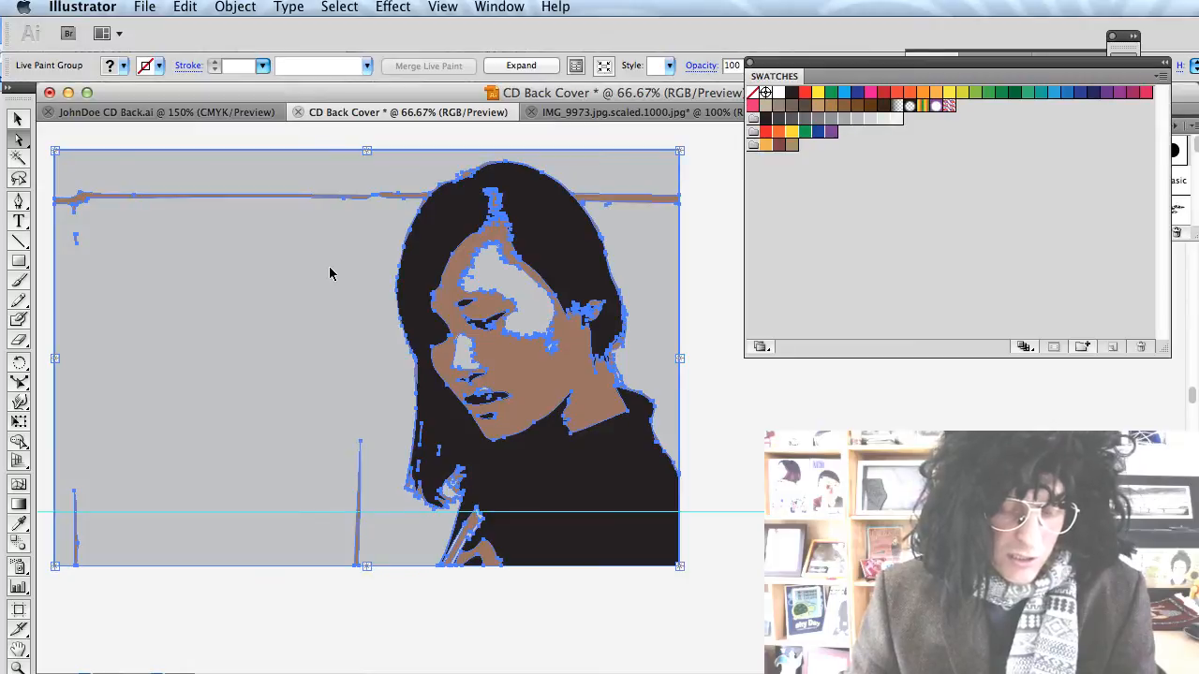
key(a)
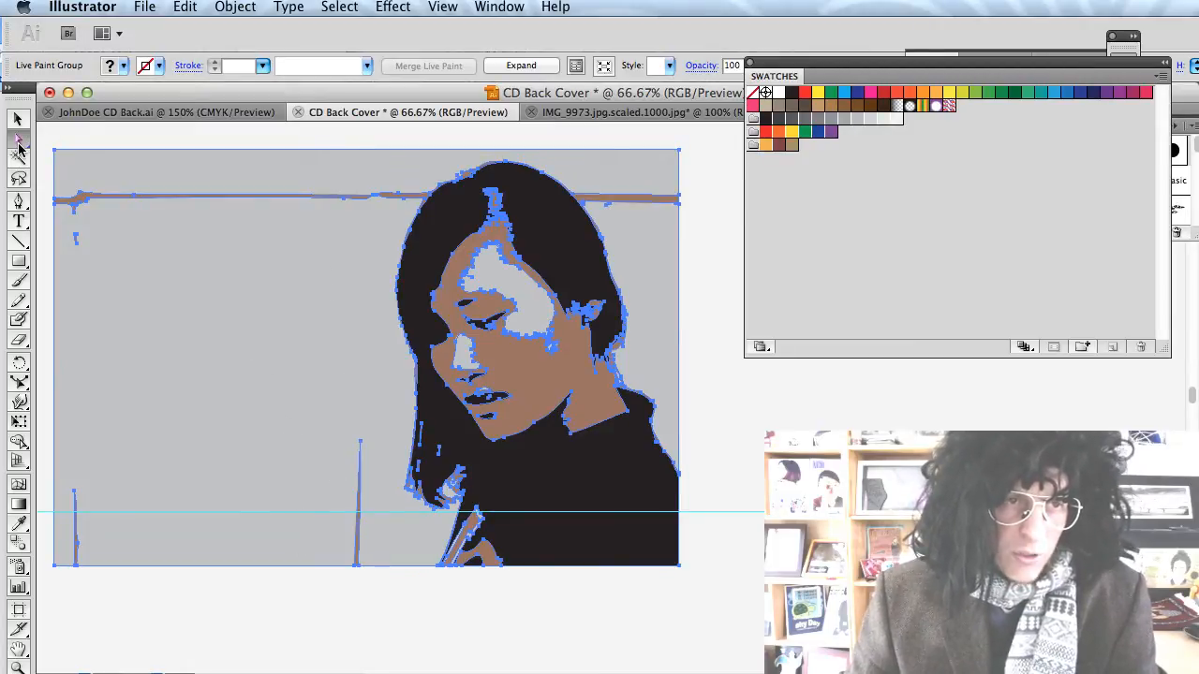
click(291, 604)
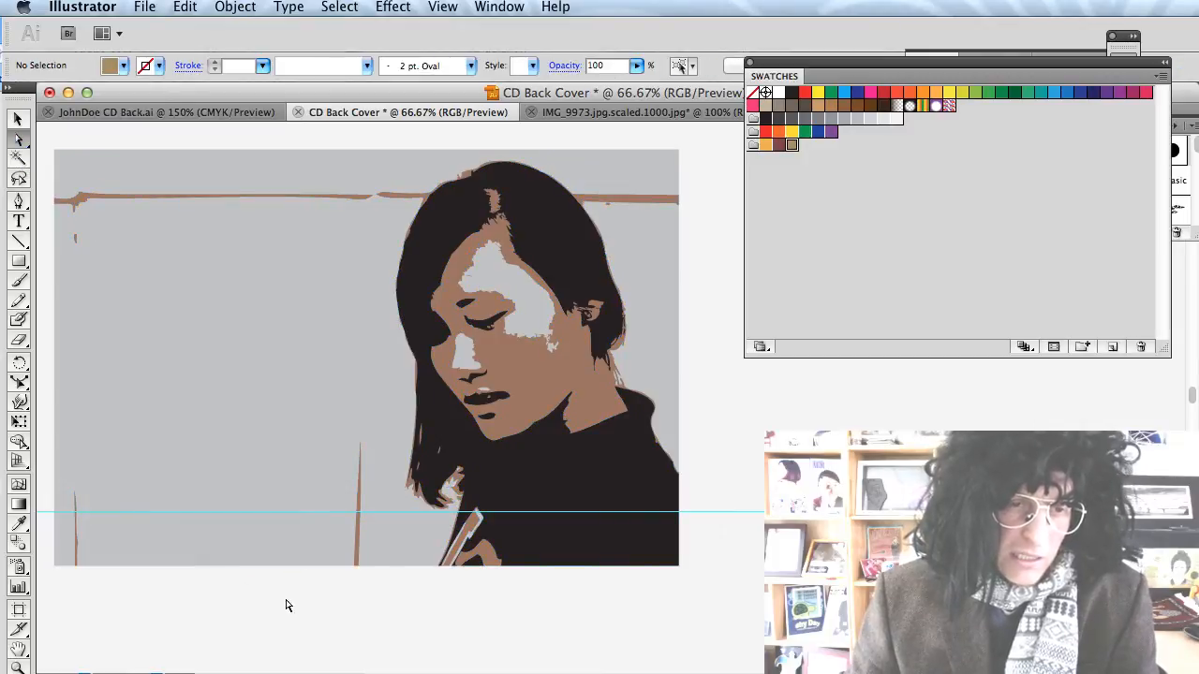
mouse_move(315, 608)
mouse_down()
mouse_move(224, 157)
mouse_move(230, 224)
mouse_up()
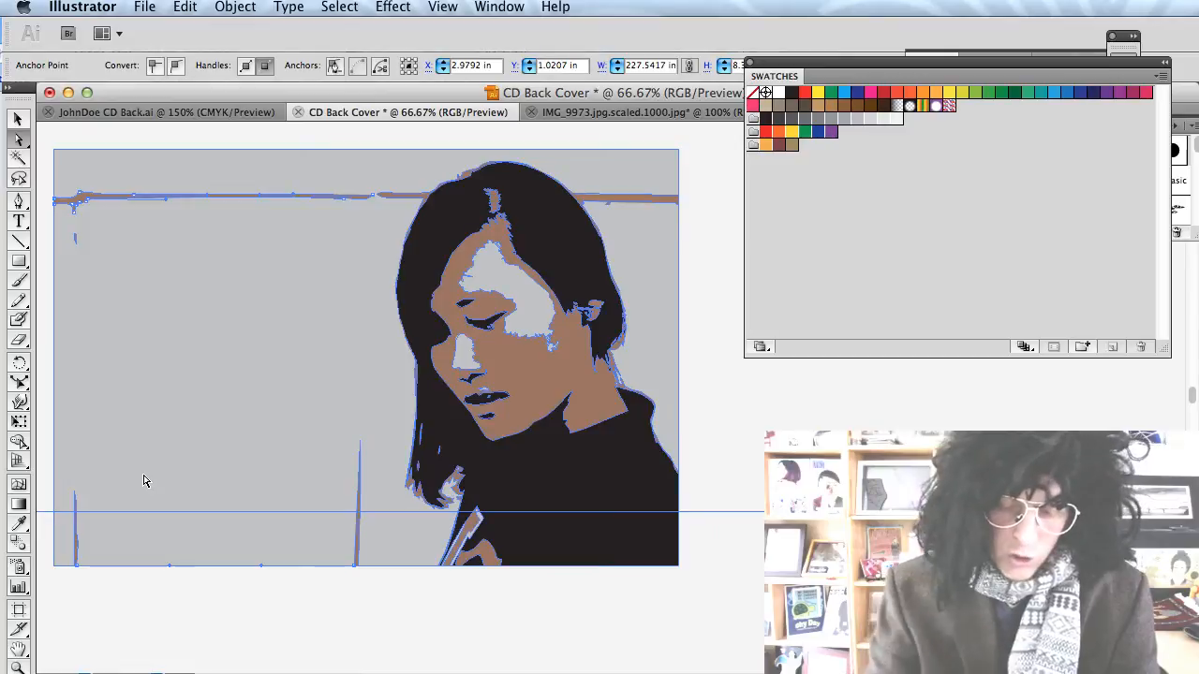
key(Delete)
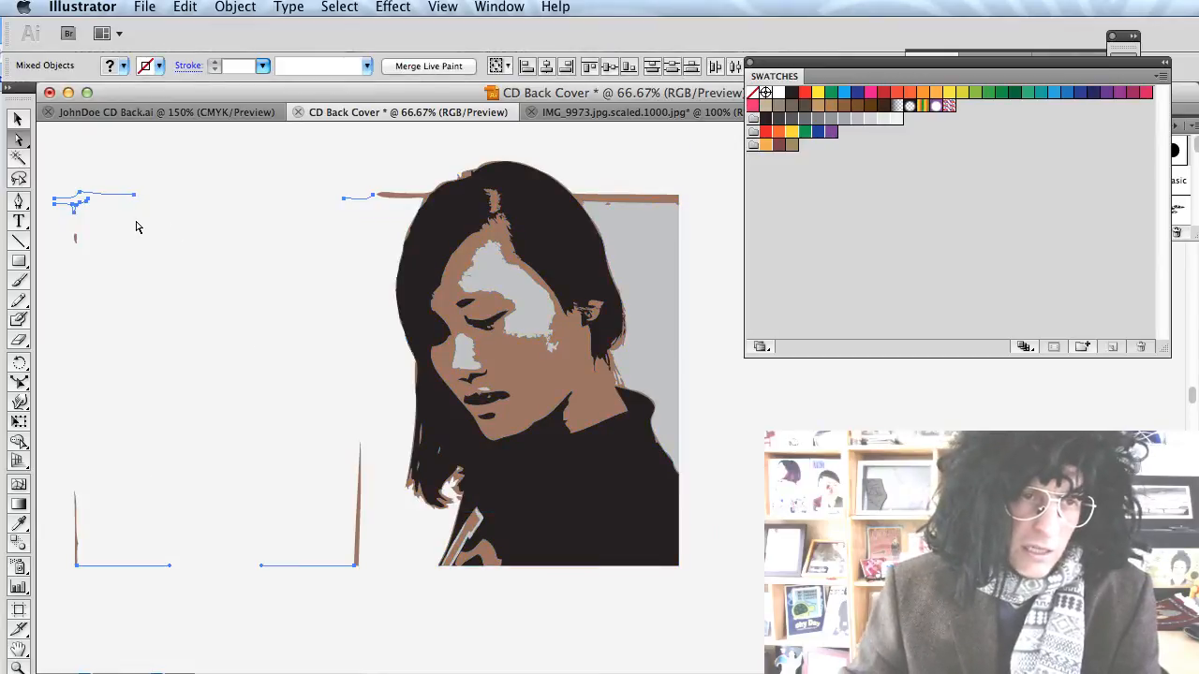
key(Delete)
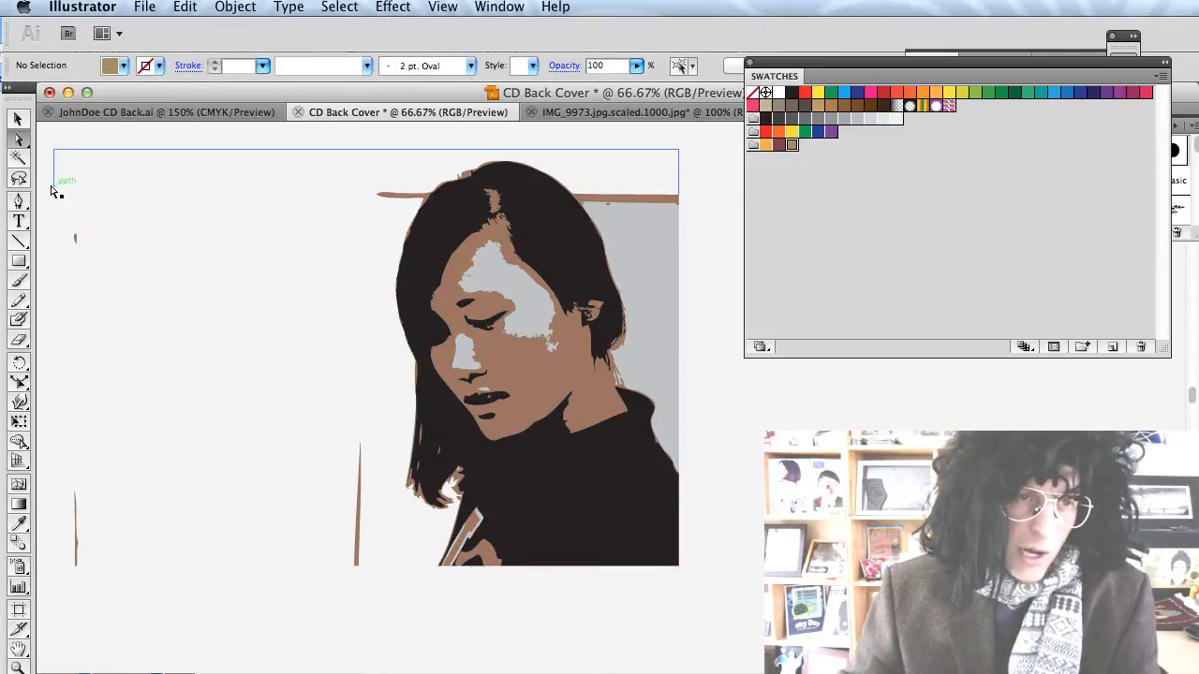
mouse_move(49, 140)
mouse_down()
mouse_move(119, 421)
mouse_move(190, 613)
mouse_up()
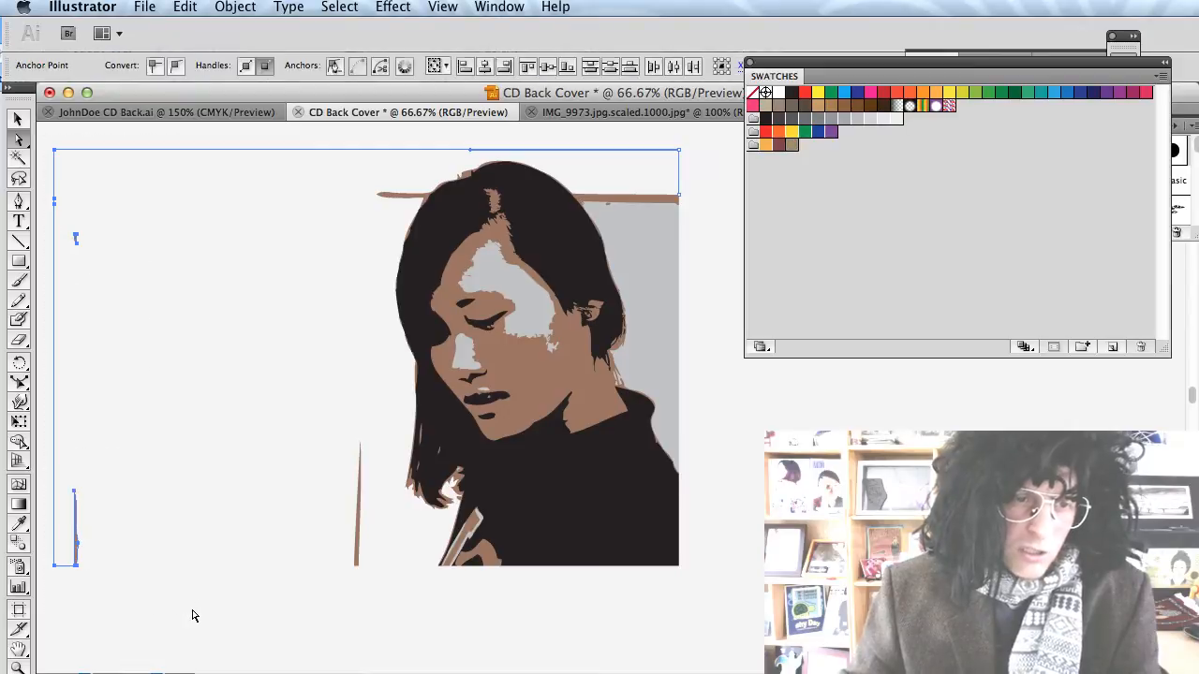
key(ctrl+h)
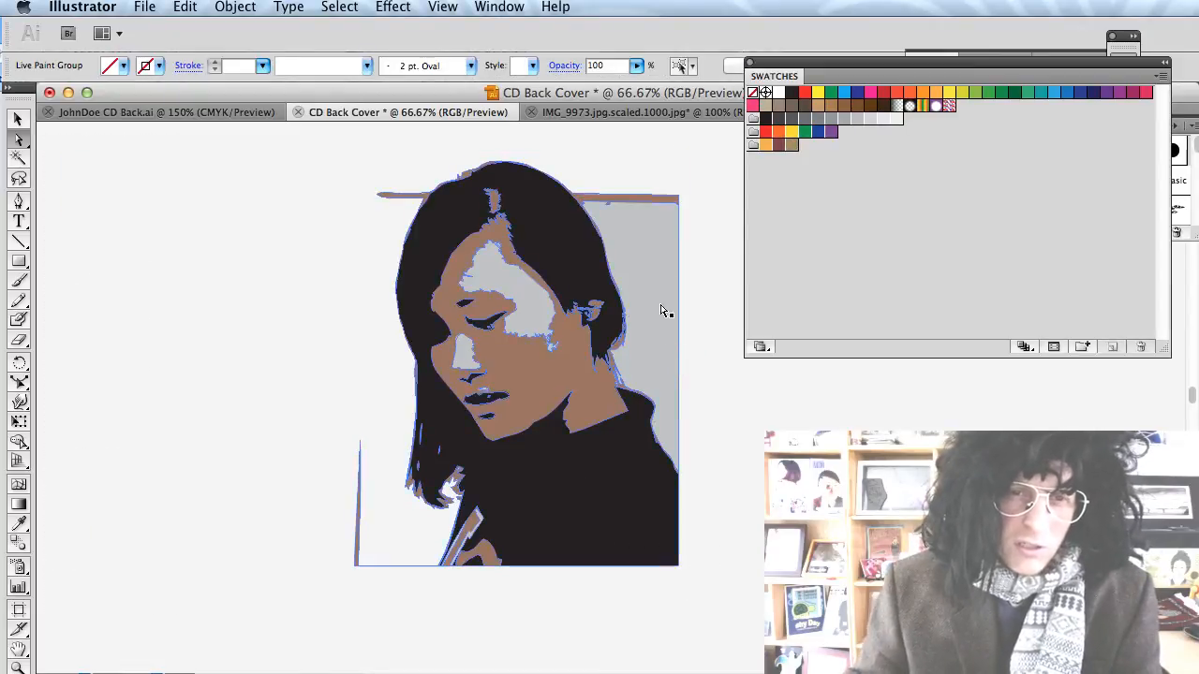
drag(649, 223, 669, 294)
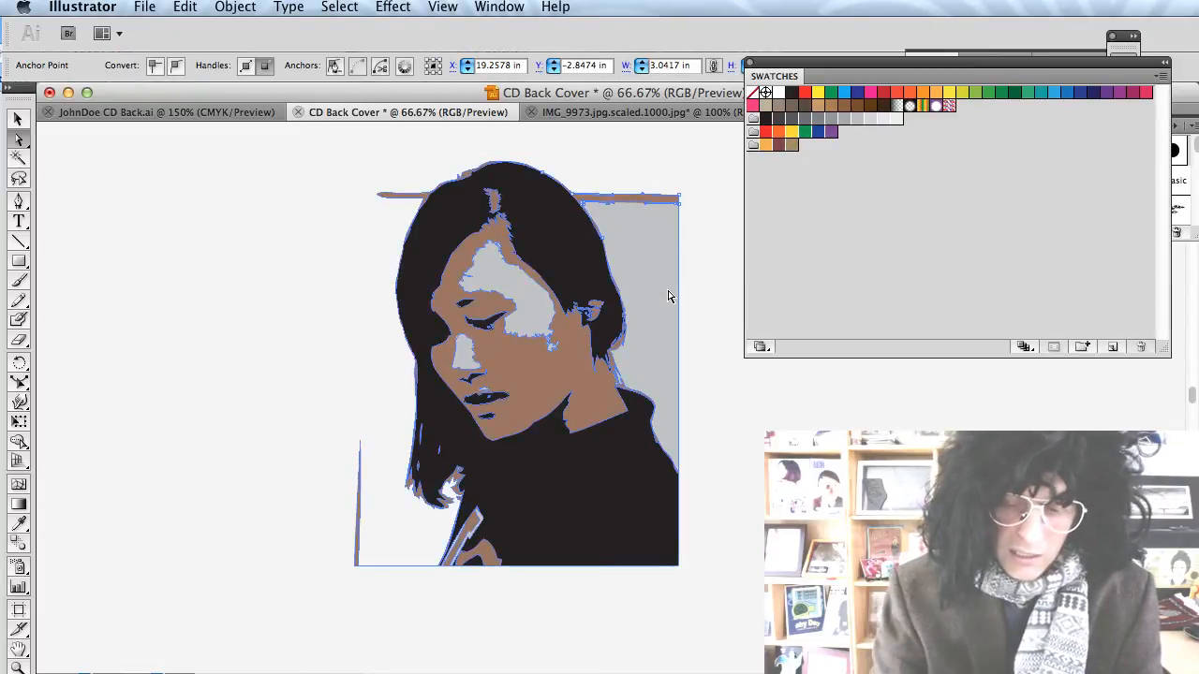
key(Delete)
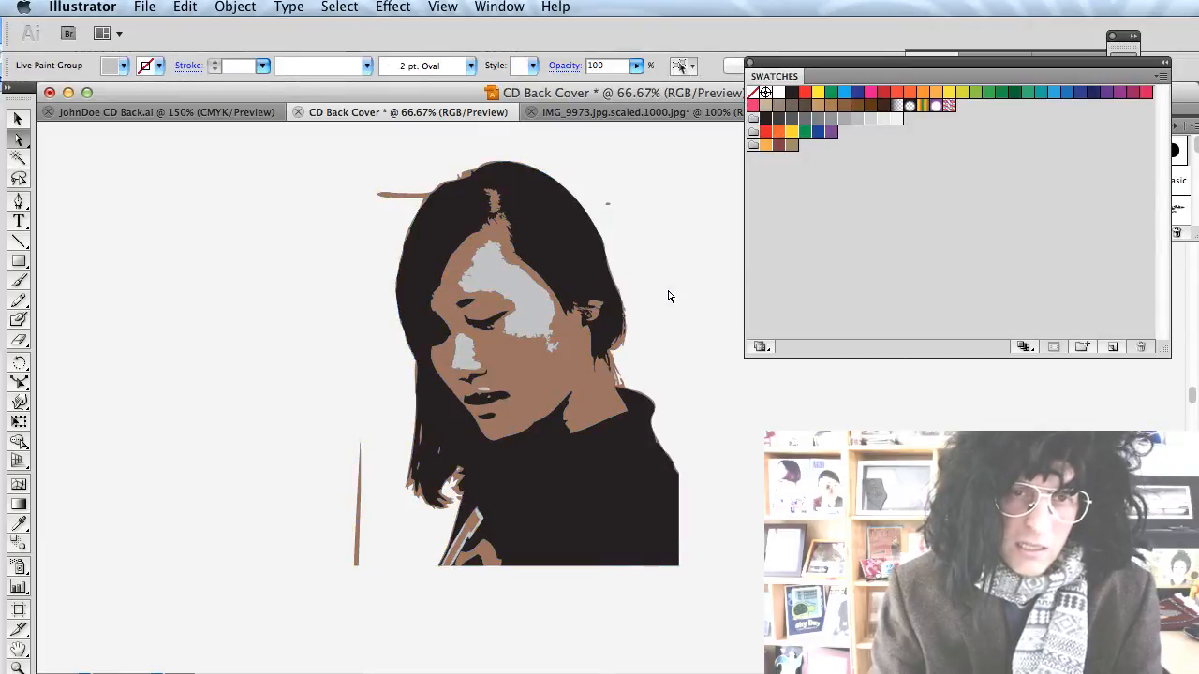
Delete the thin brown strokes above the hair and on either side of the figure.
drag(611, 242, 592, 212)
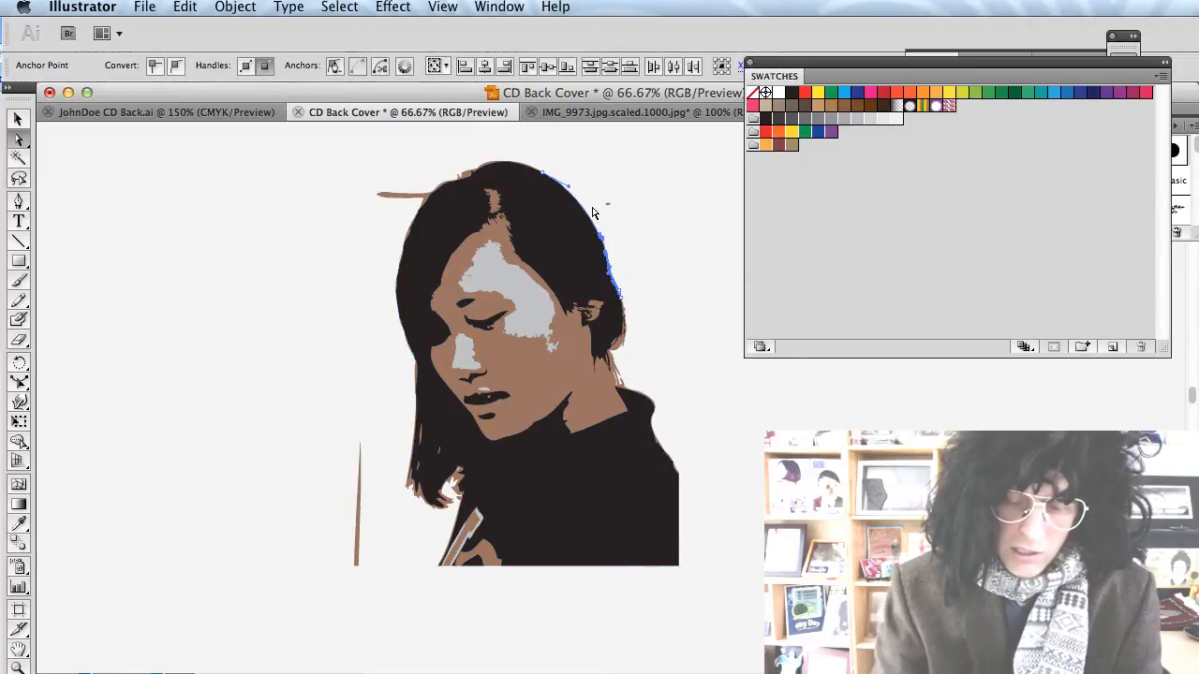
key(Delete)
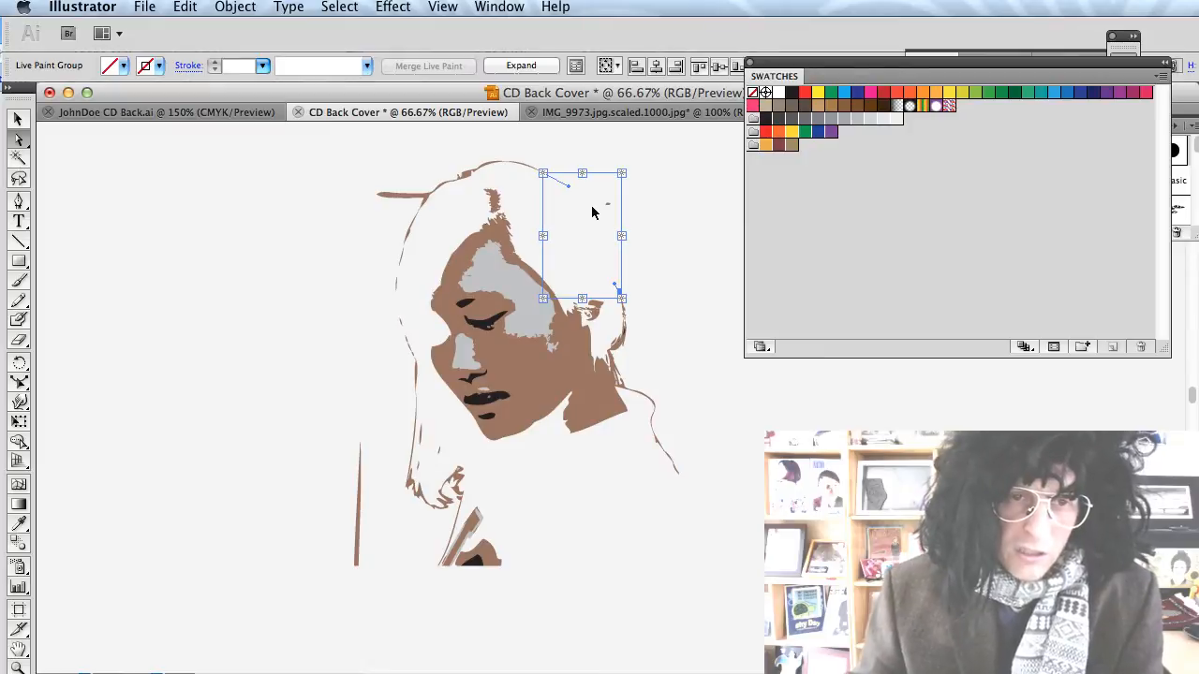
key(super+z)
click(615, 188)
click(618, 214)
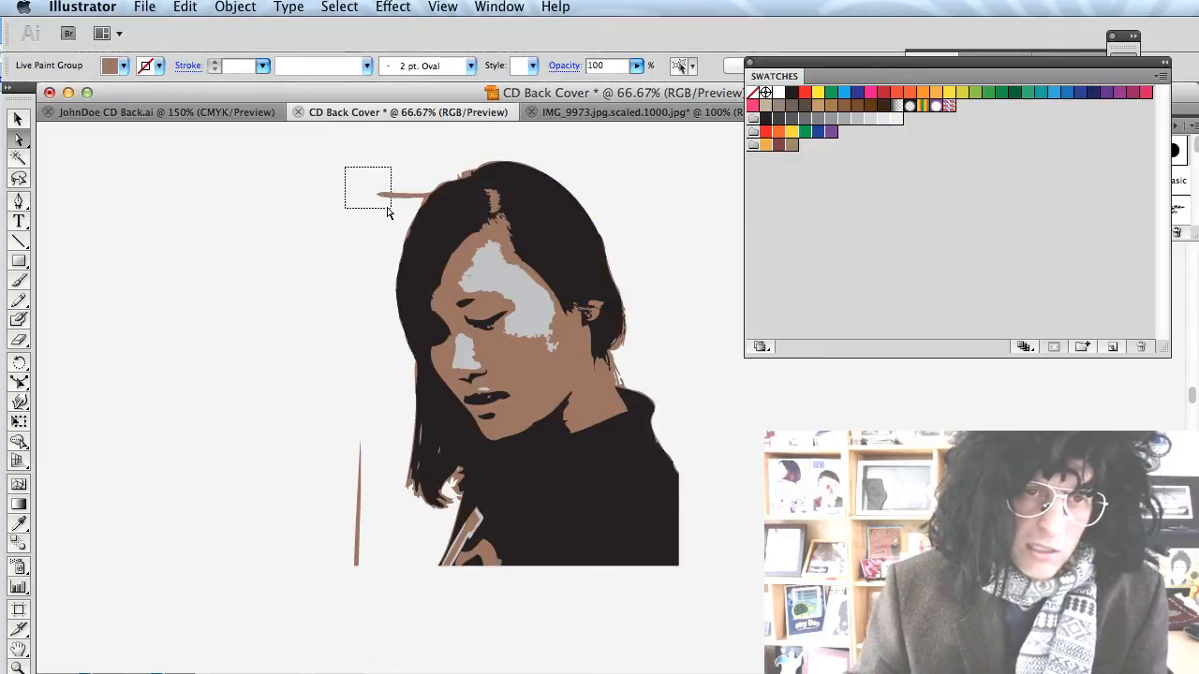
drag(387, 211, 392, 209)
key(Delete)
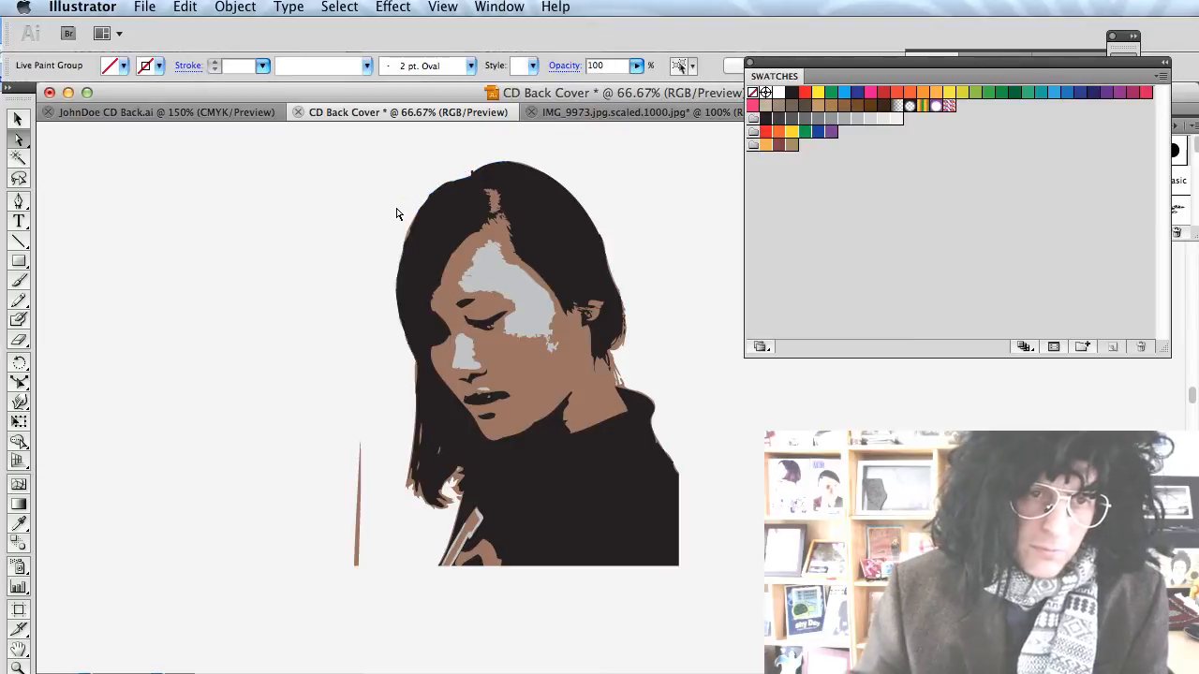
drag(339, 373, 367, 599)
key(Delete)
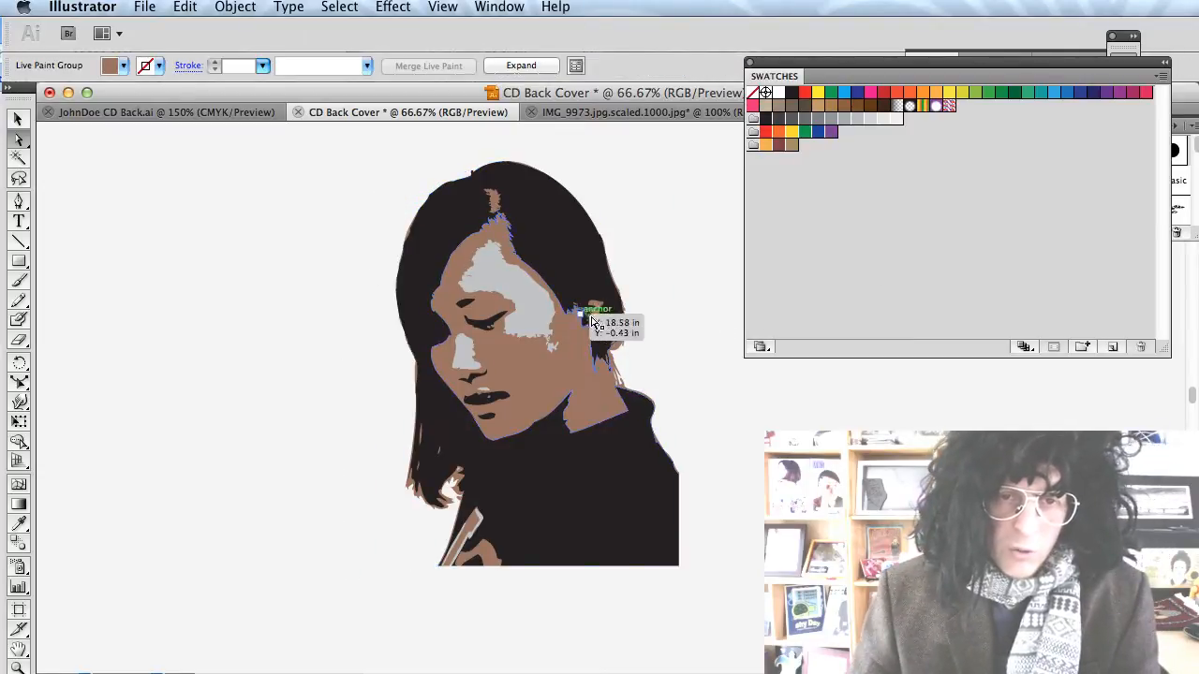
click(664, 317)
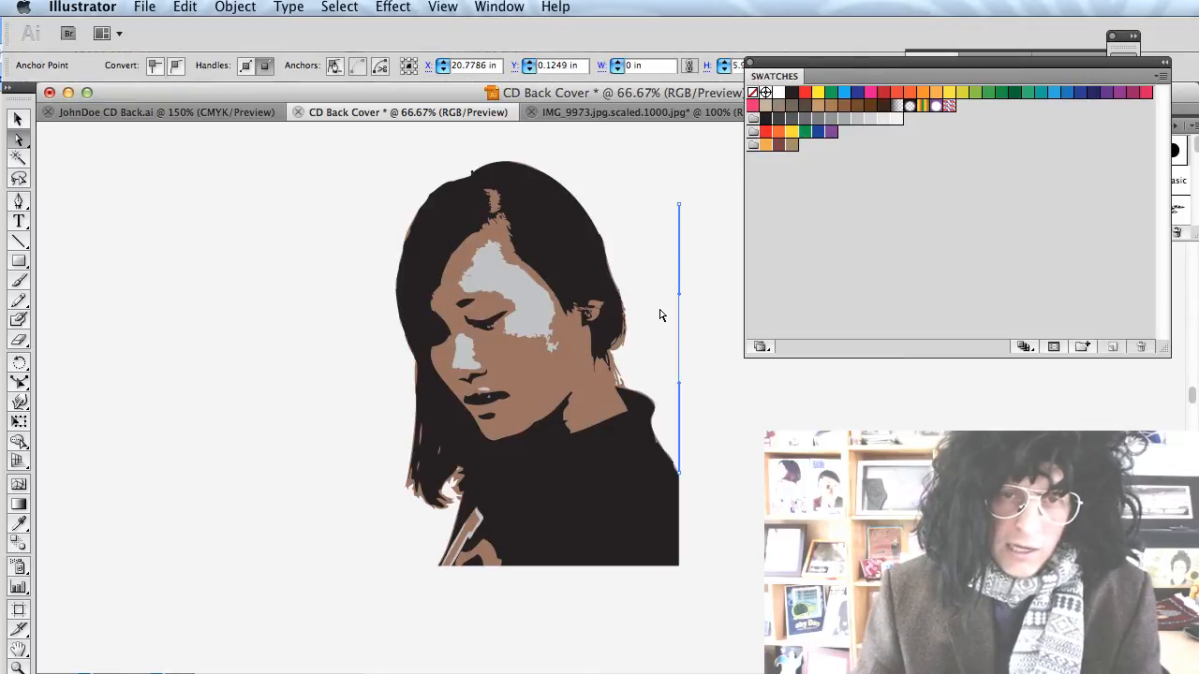
key(Delete)
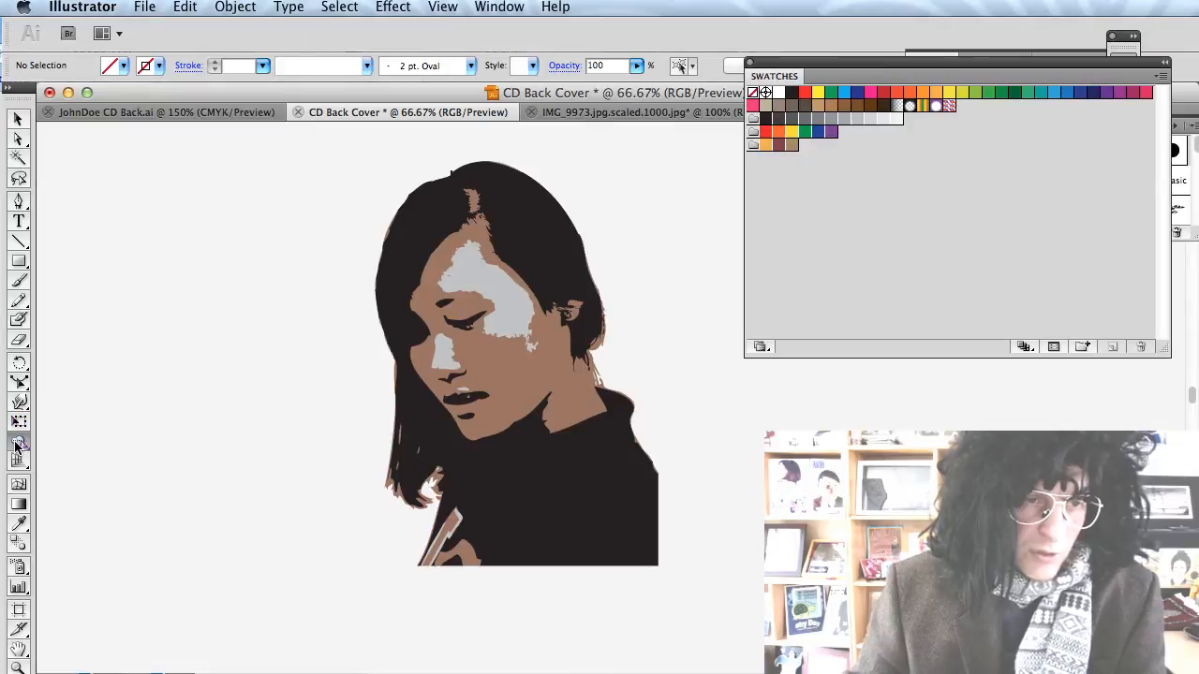
Load the colour group into the Live Paint Bucket and fill the hair and clothing maroon.
click(19, 441)
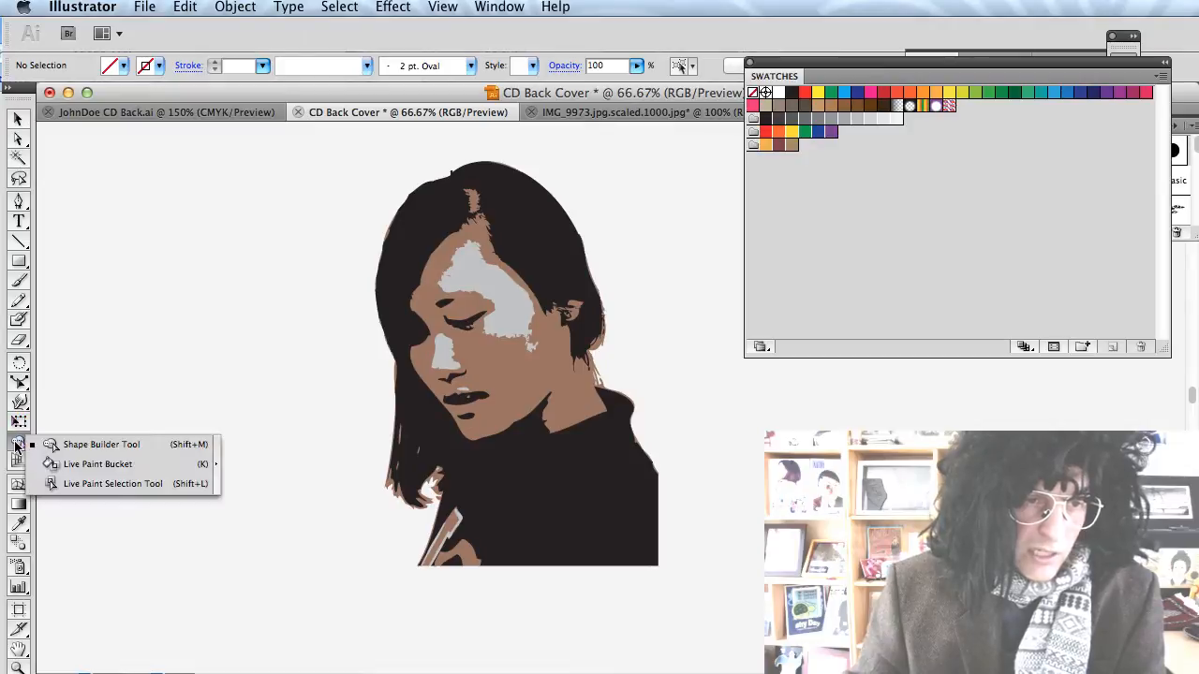
click(73, 466)
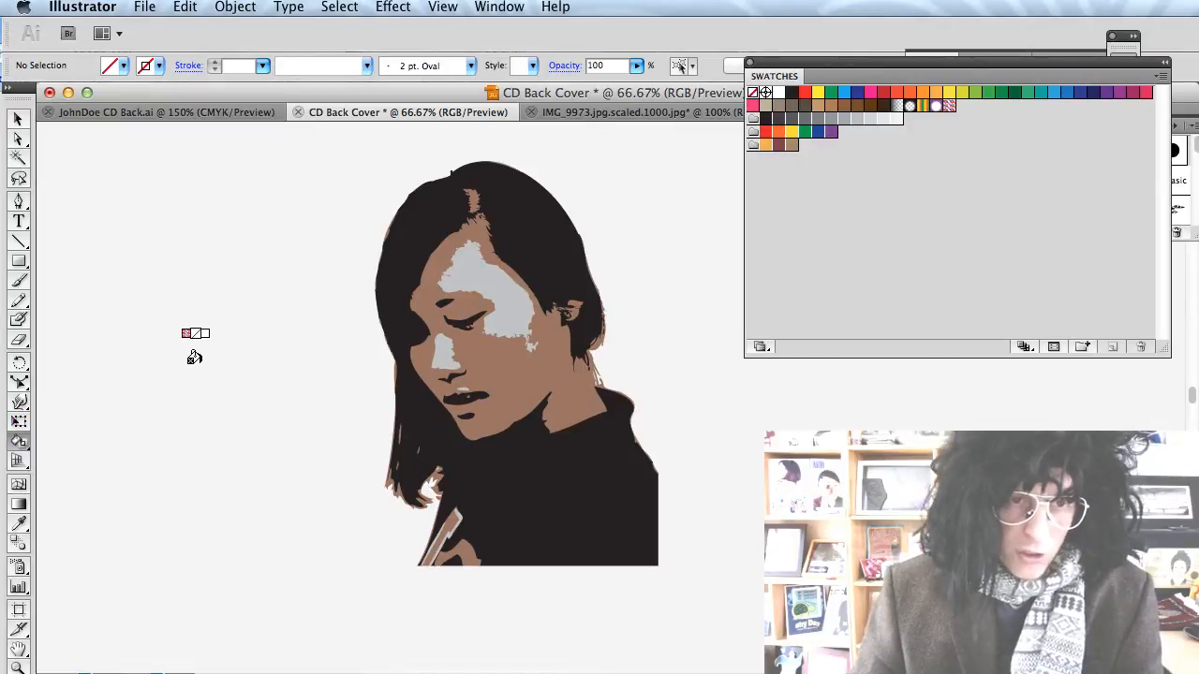
click(753, 147)
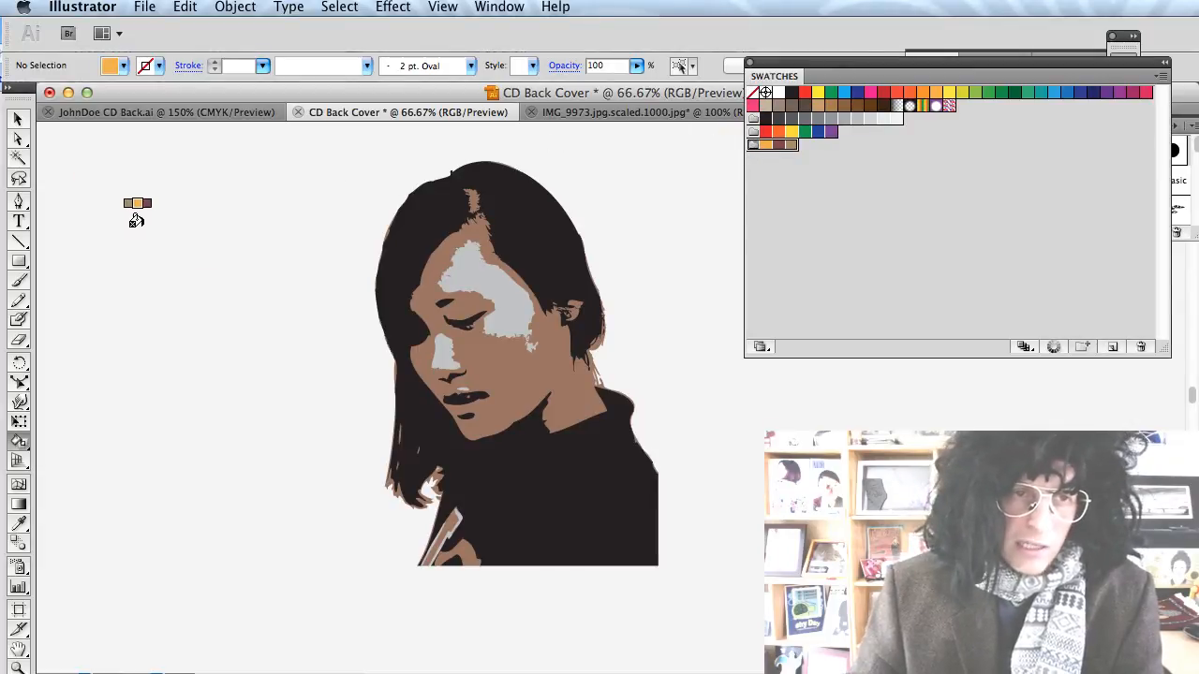
key(Right)
key(Right)
key(Right)
key(Right)
key(Right)
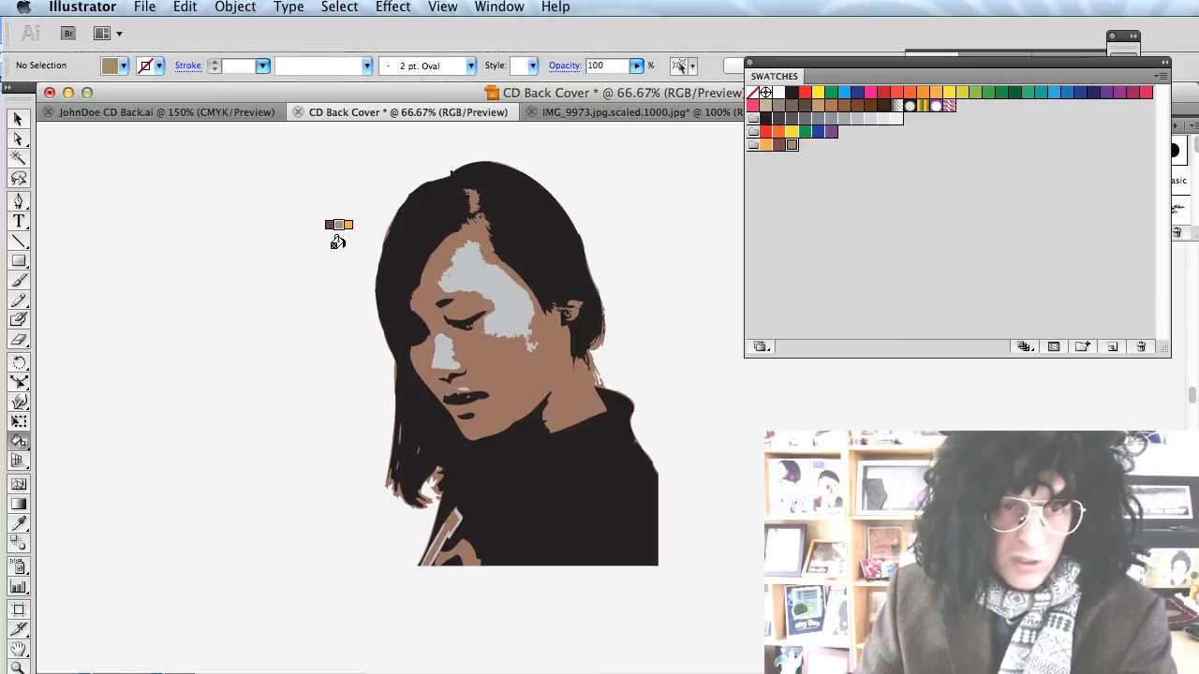
key(Left)
click(404, 241)
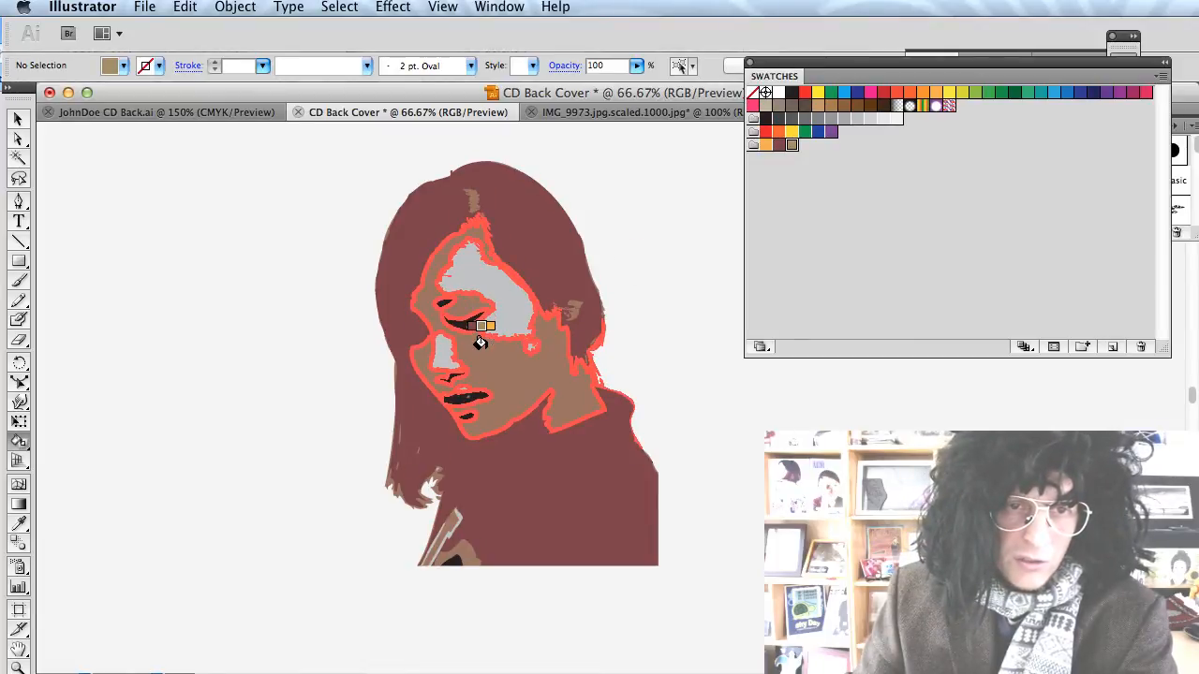
Paint the cheek, ear area, top hair patch, bottom strip and lower-left strand orange.
key(Left)
key(Left)
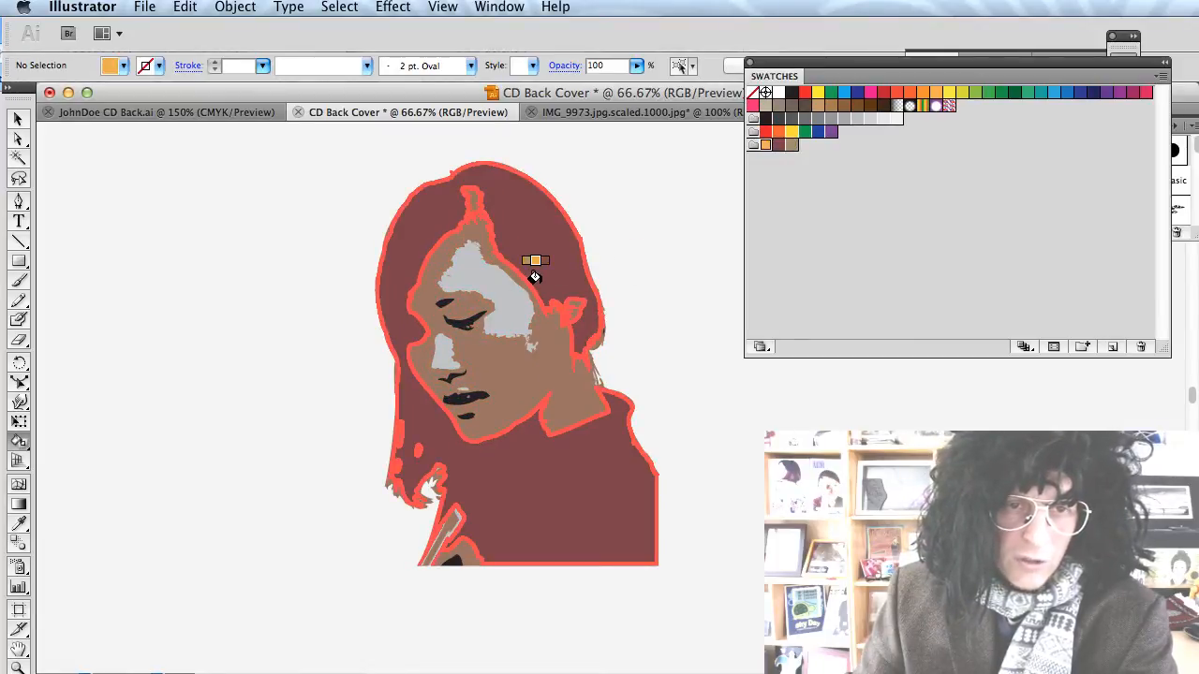
click(397, 436)
key(super+z)
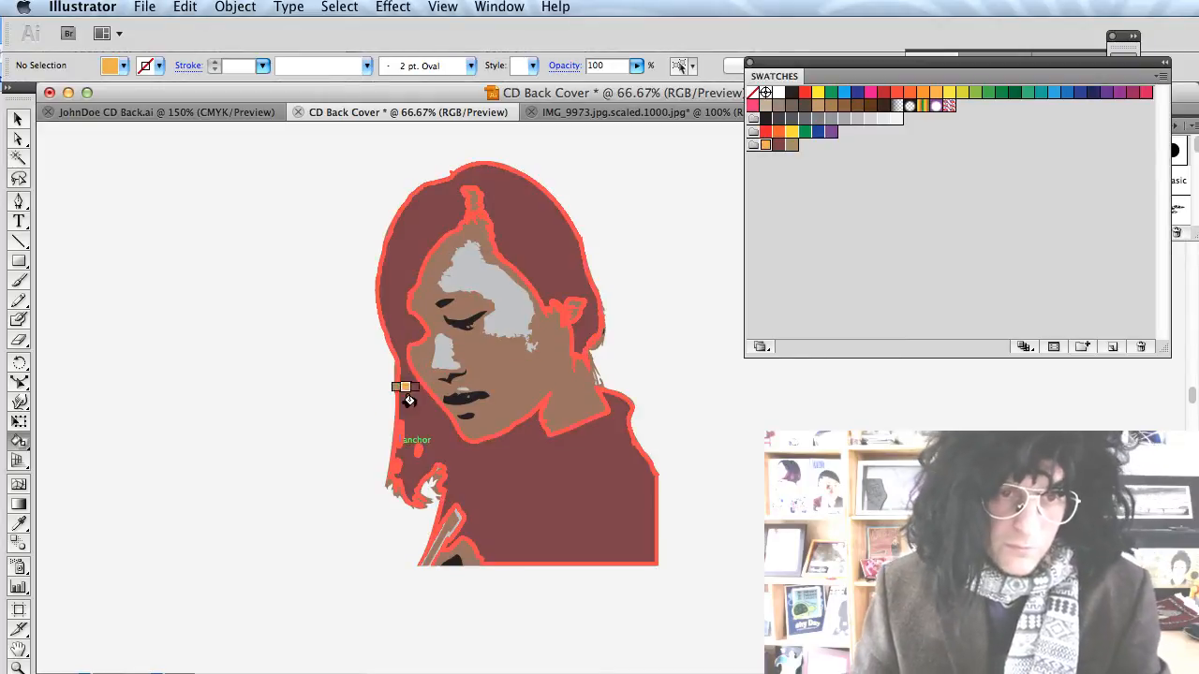
click(440, 345)
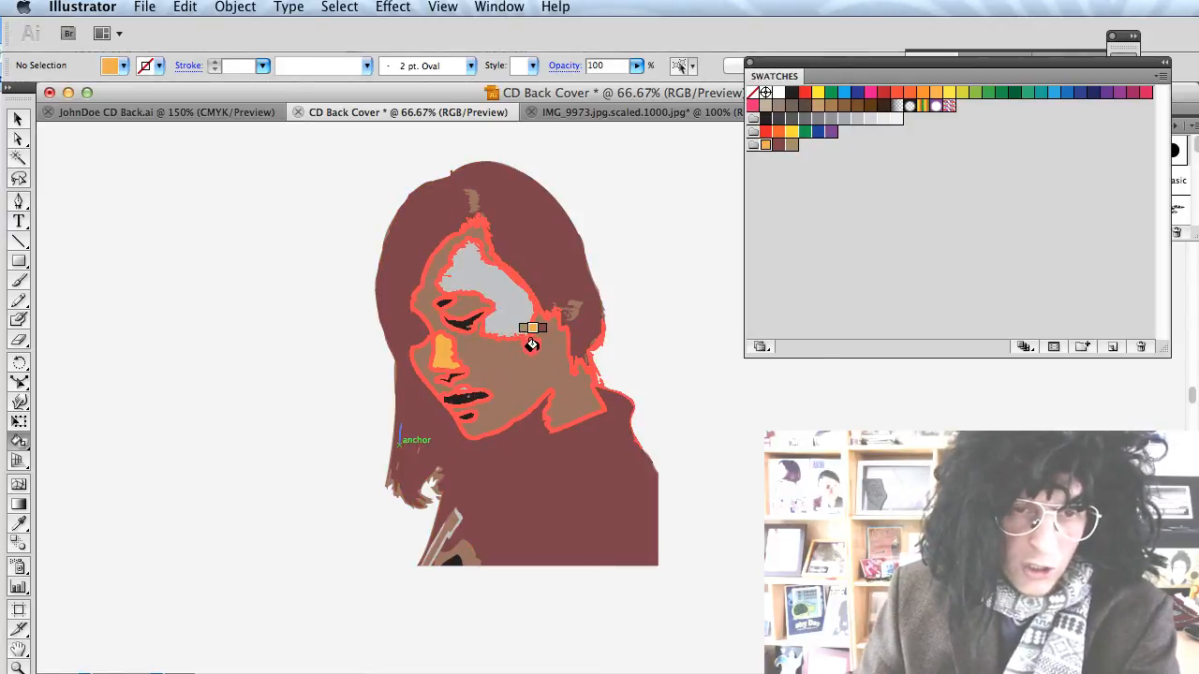
click(565, 313)
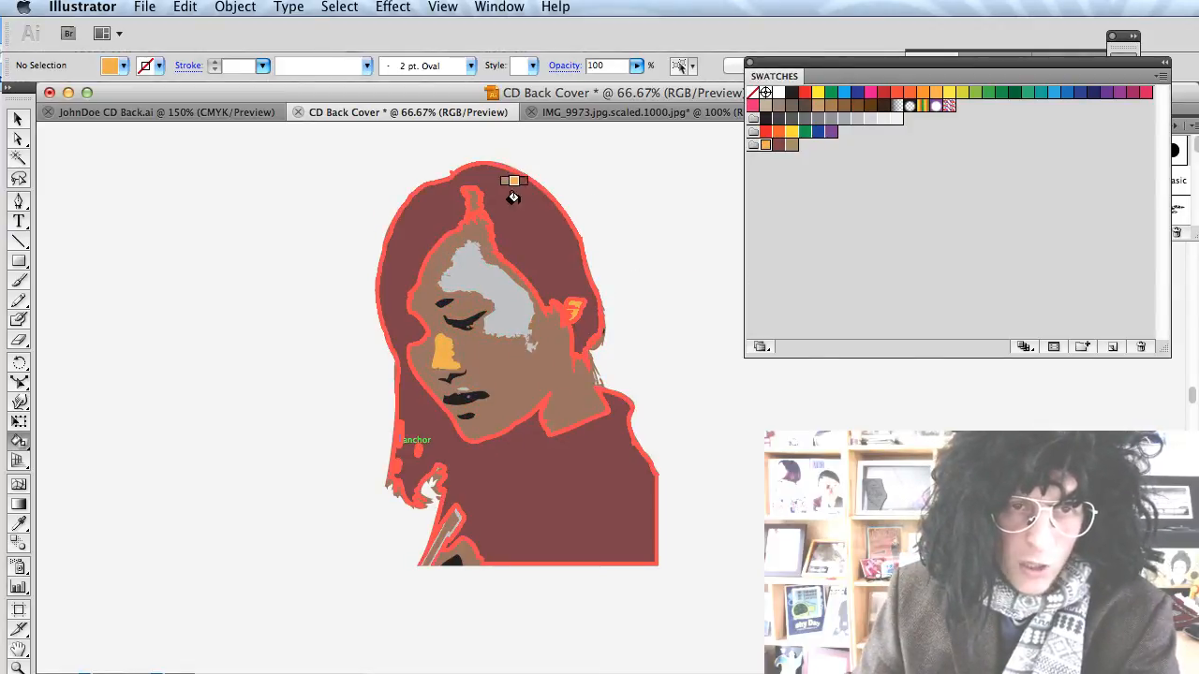
click(466, 191)
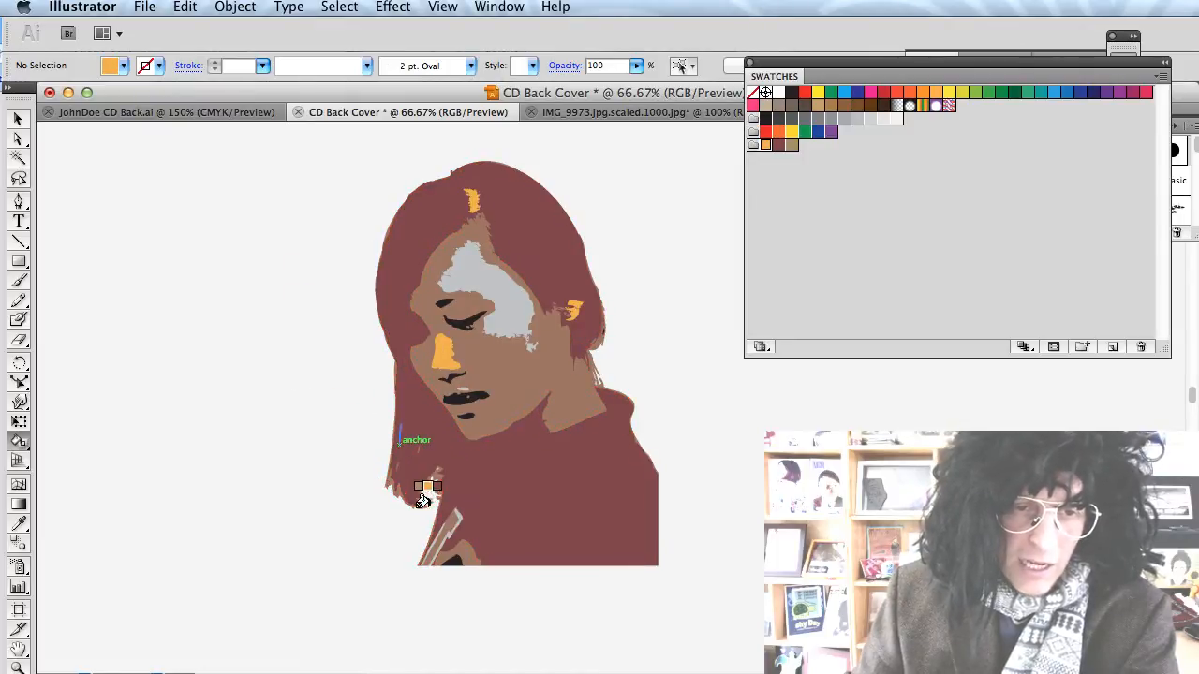
click(462, 551)
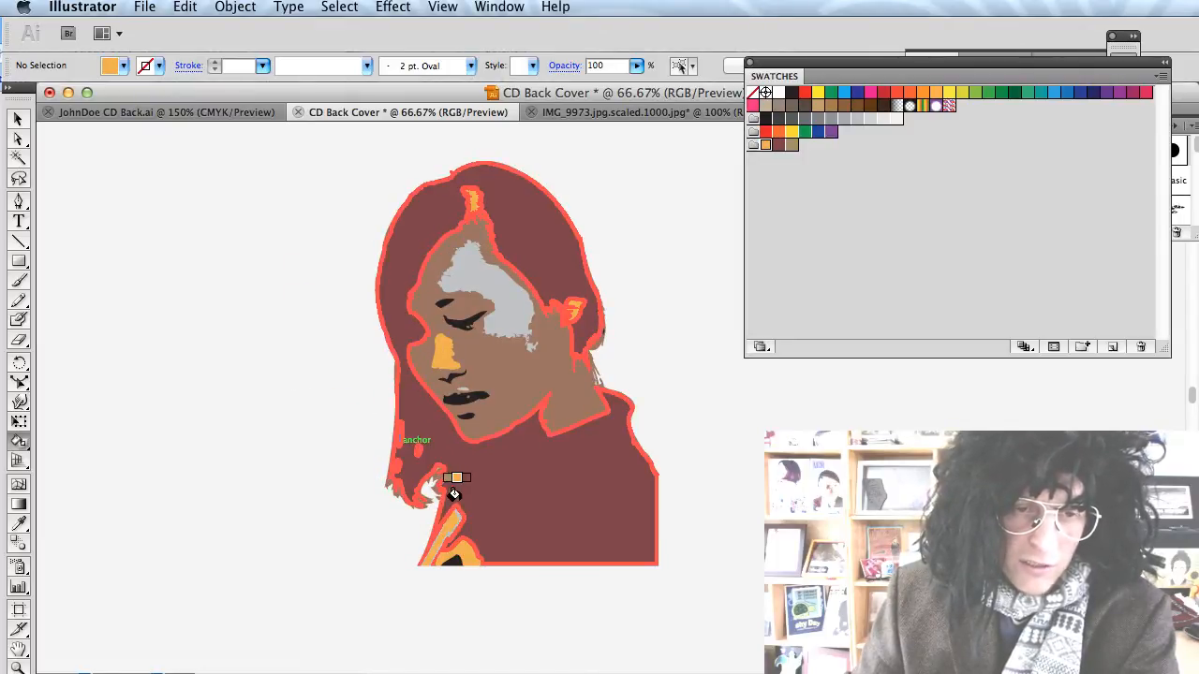
click(431, 480)
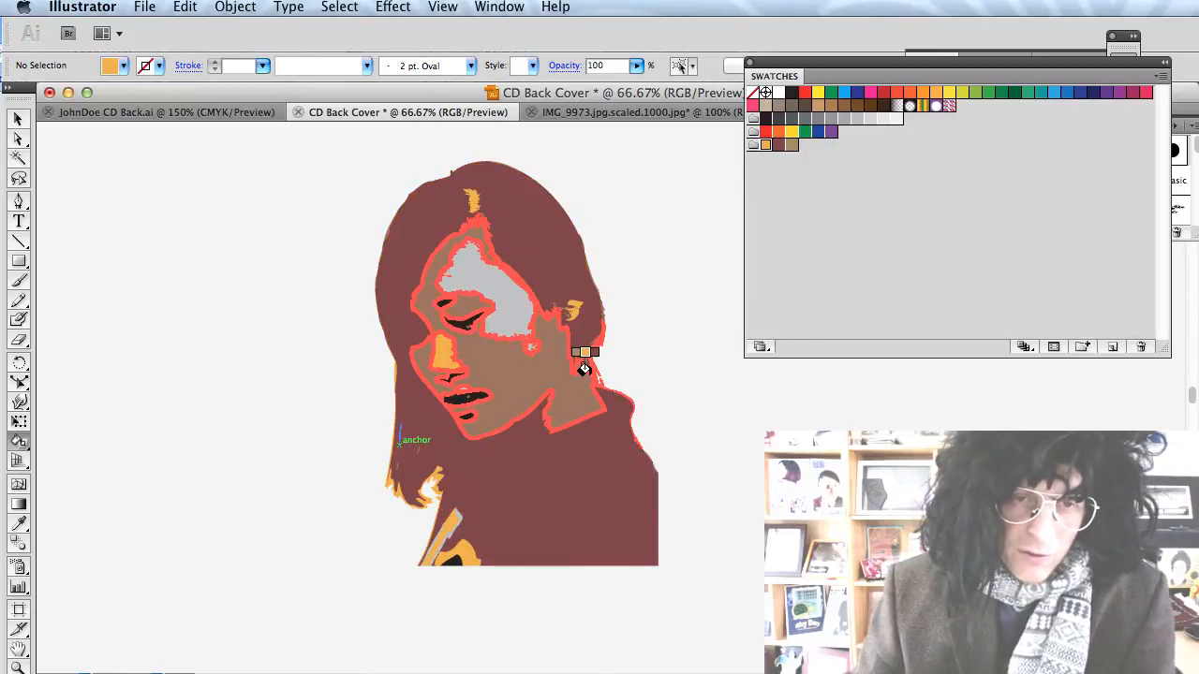
key(v)
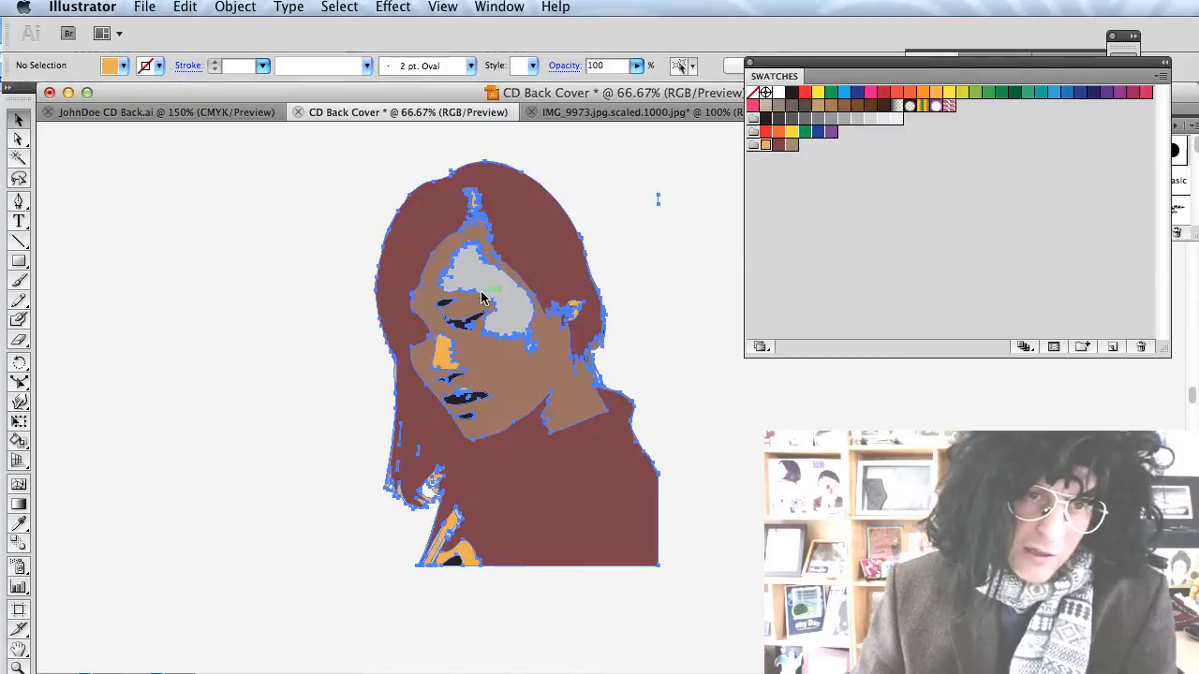
click(478, 296)
click(302, 281)
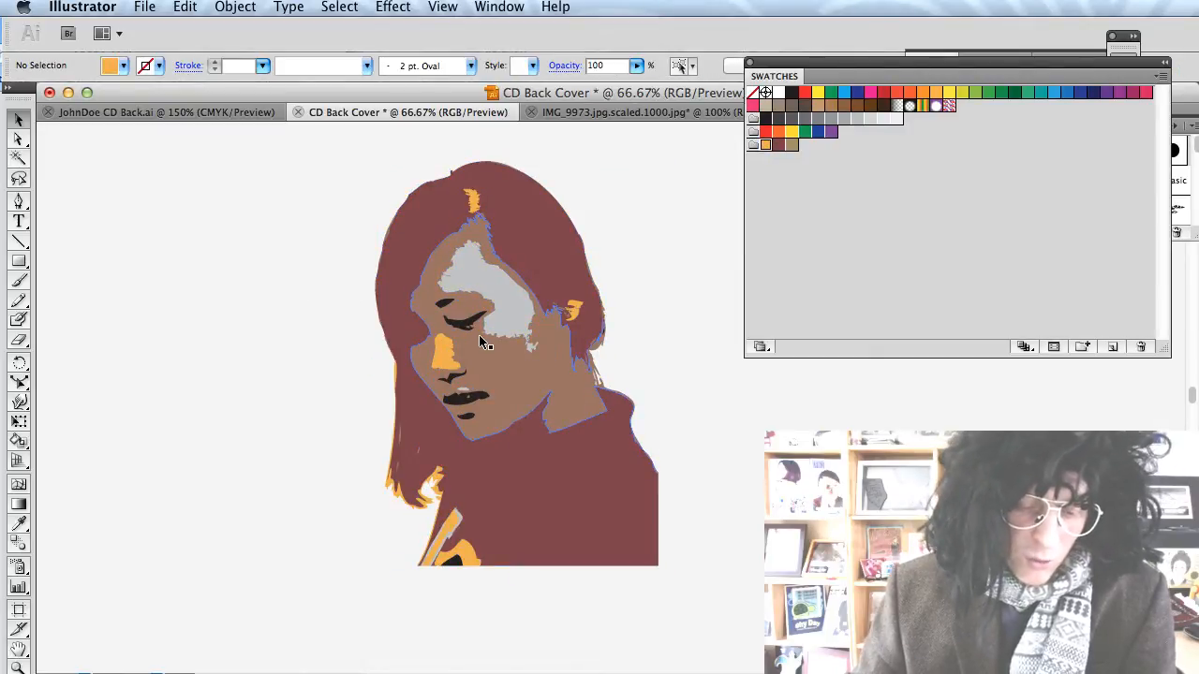
Switch to full-screen view and select the portrait Live Paint group.
key(f)
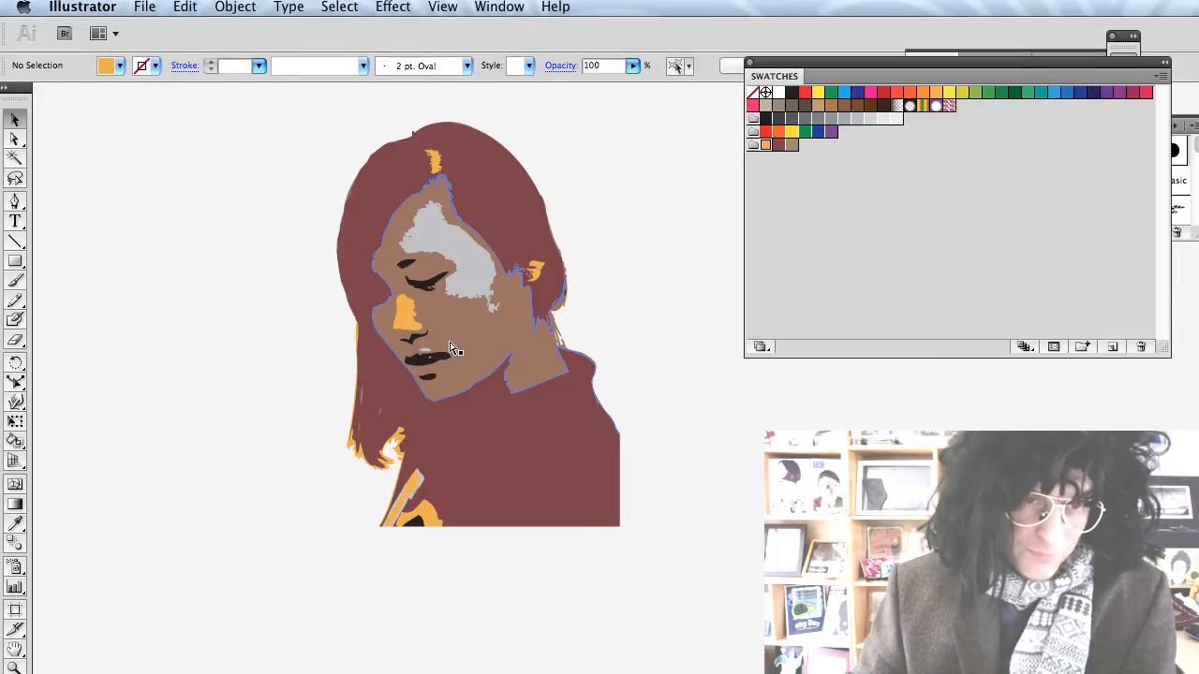
scroll(448, 340, up, 5)
scroll(450, 342, up, 3)
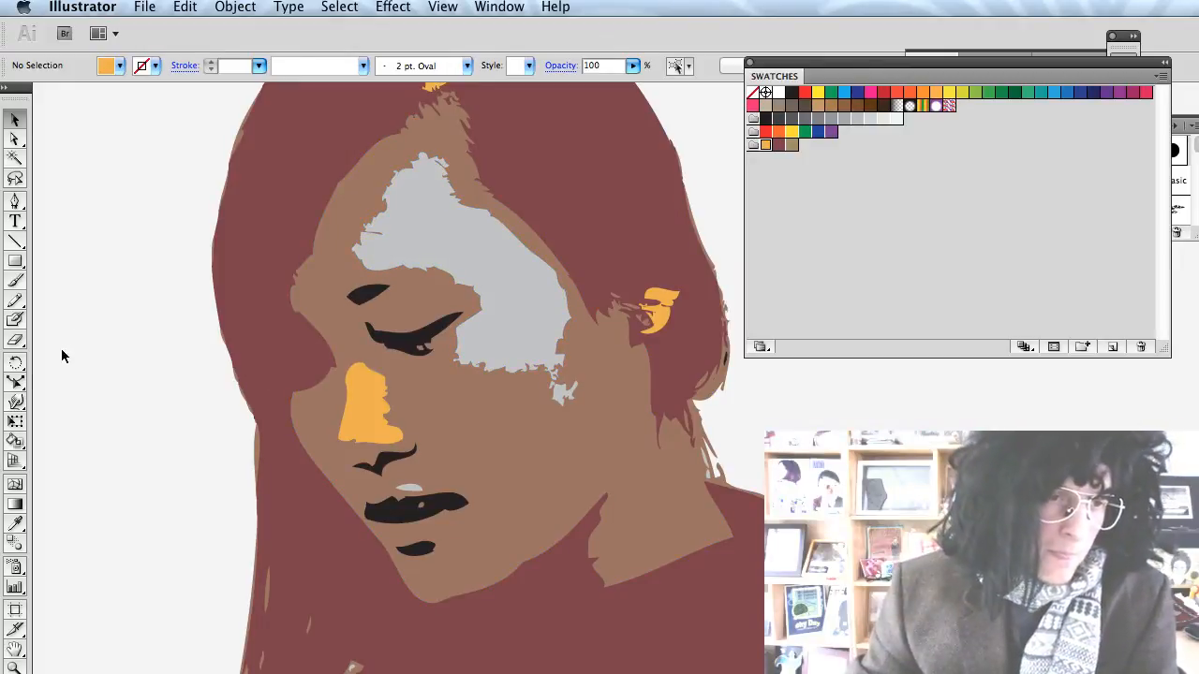
click(13, 442)
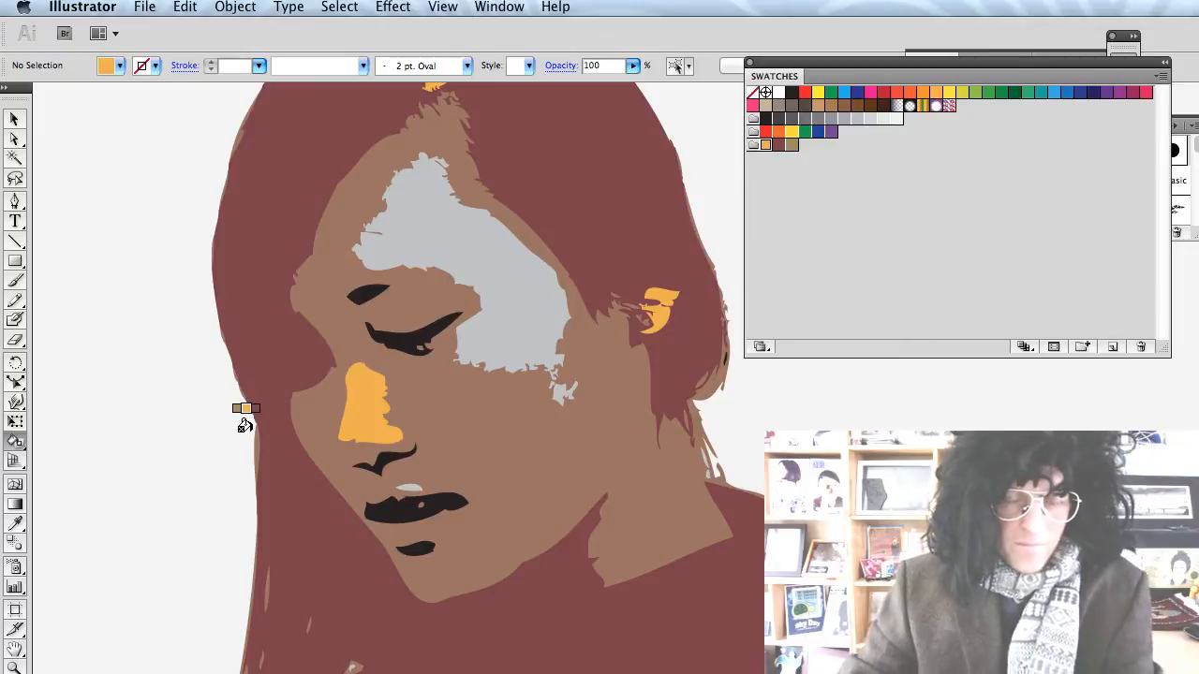
click(205, 384)
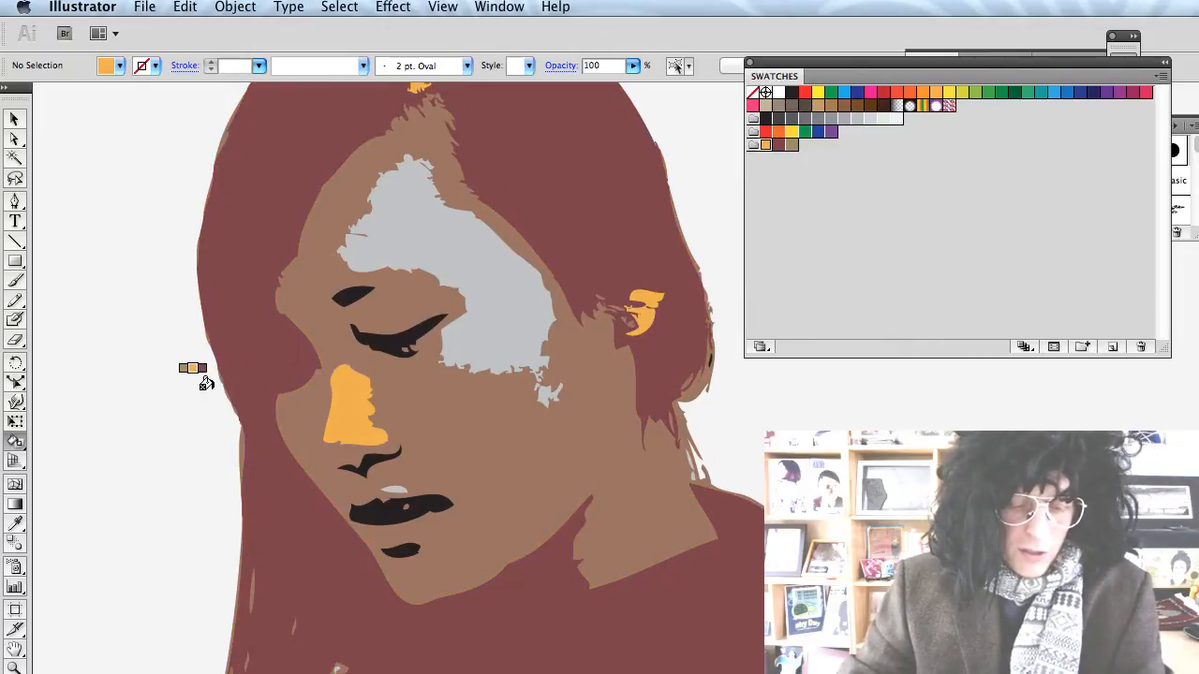
key(v)
click(264, 327)
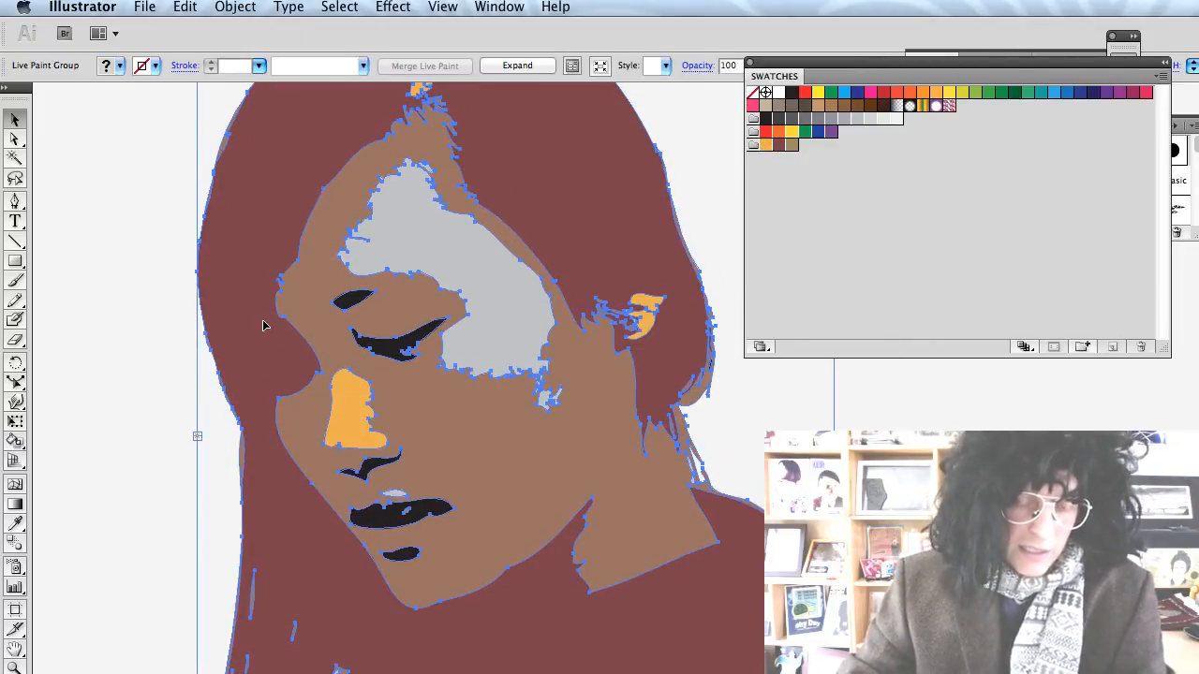
click(101, 251)
click(350, 269)
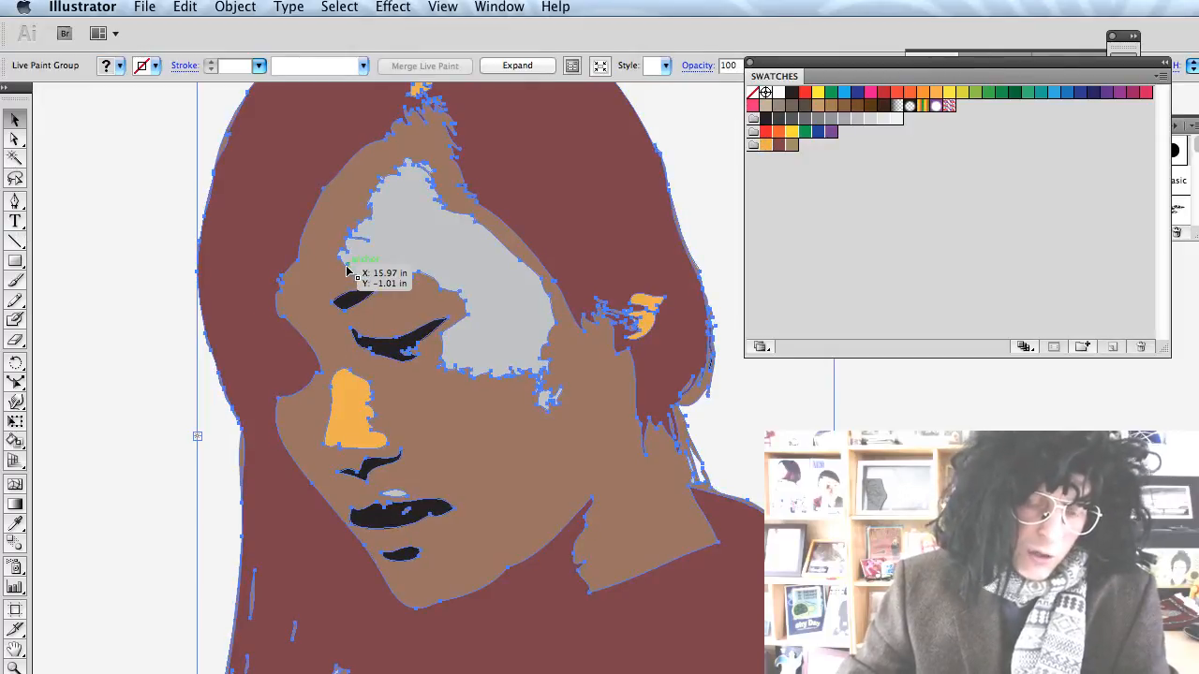
Delete the grey forehead shape with Direct Selection and tidy the cheek patch and lip highlight.
key(a)
click(169, 180)
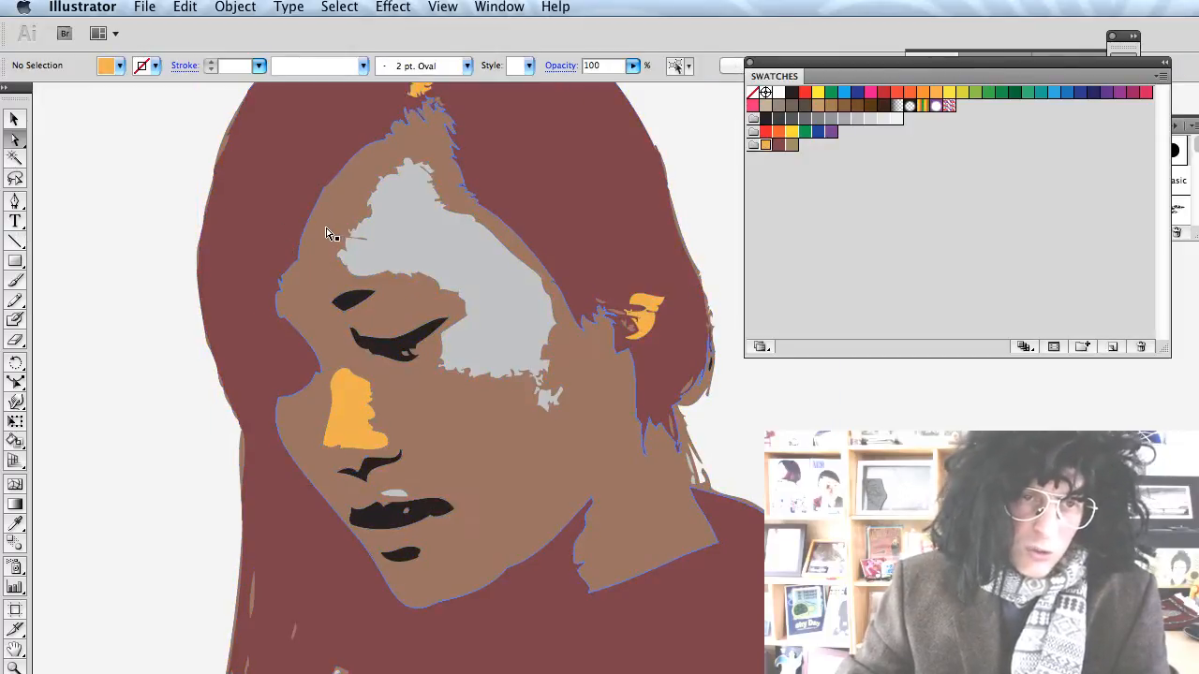
click(345, 243)
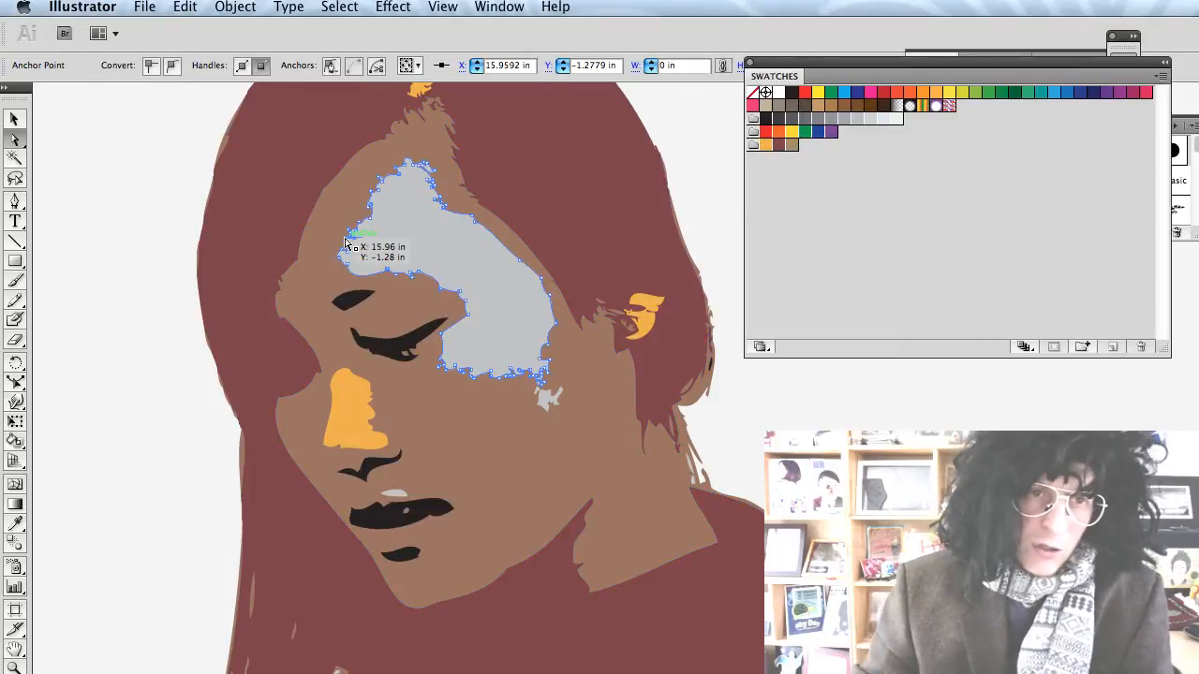
mouse_move(363, 227)
mouse_down()
mouse_move(378, 235)
mouse_move(380, 193)
mouse_move(402, 201)
mouse_move(381, 237)
mouse_up()
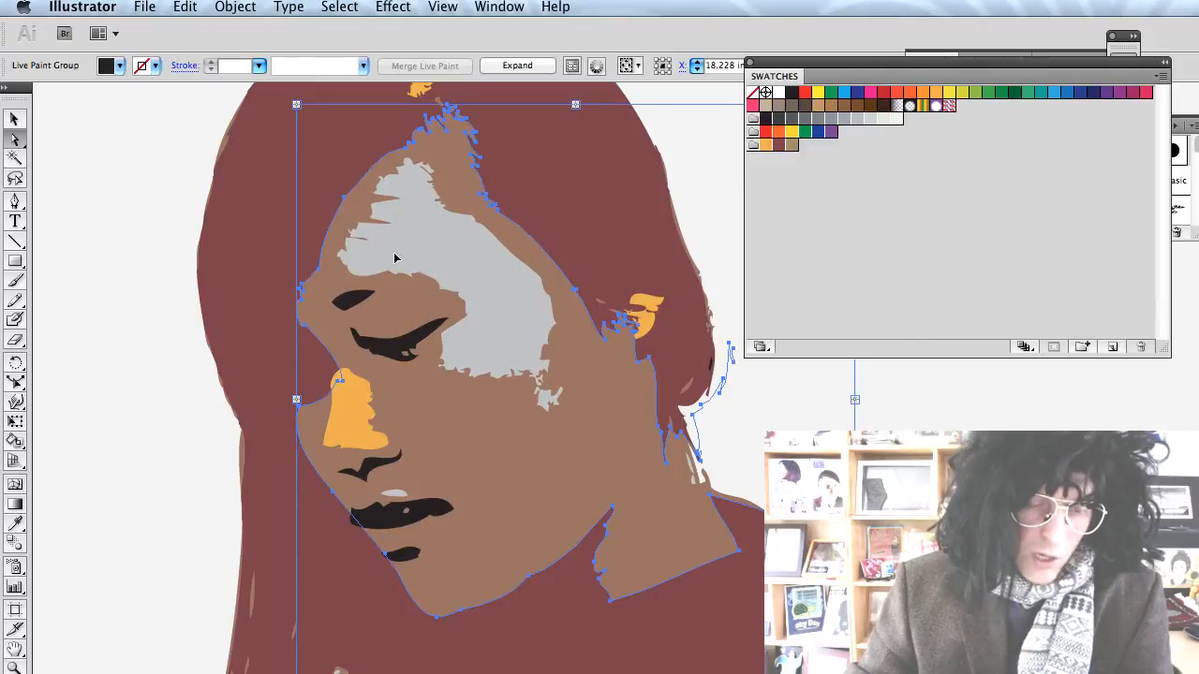
click(383, 200)
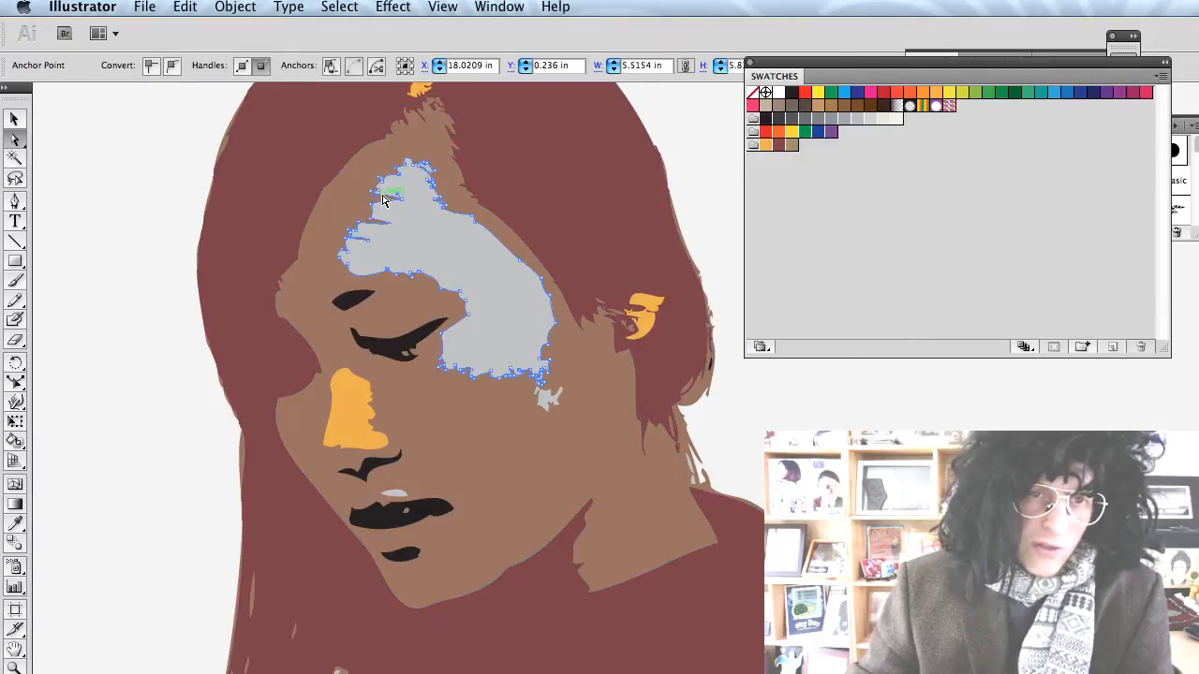
key(Delete)
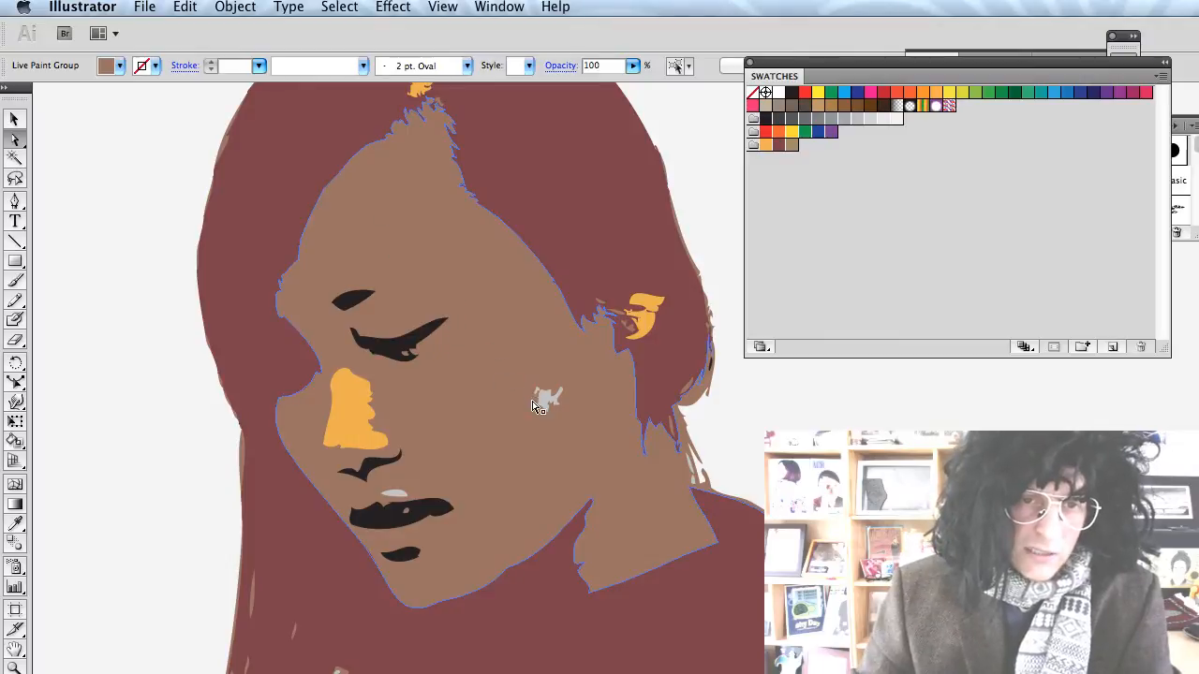
drag(533, 405, 546, 399)
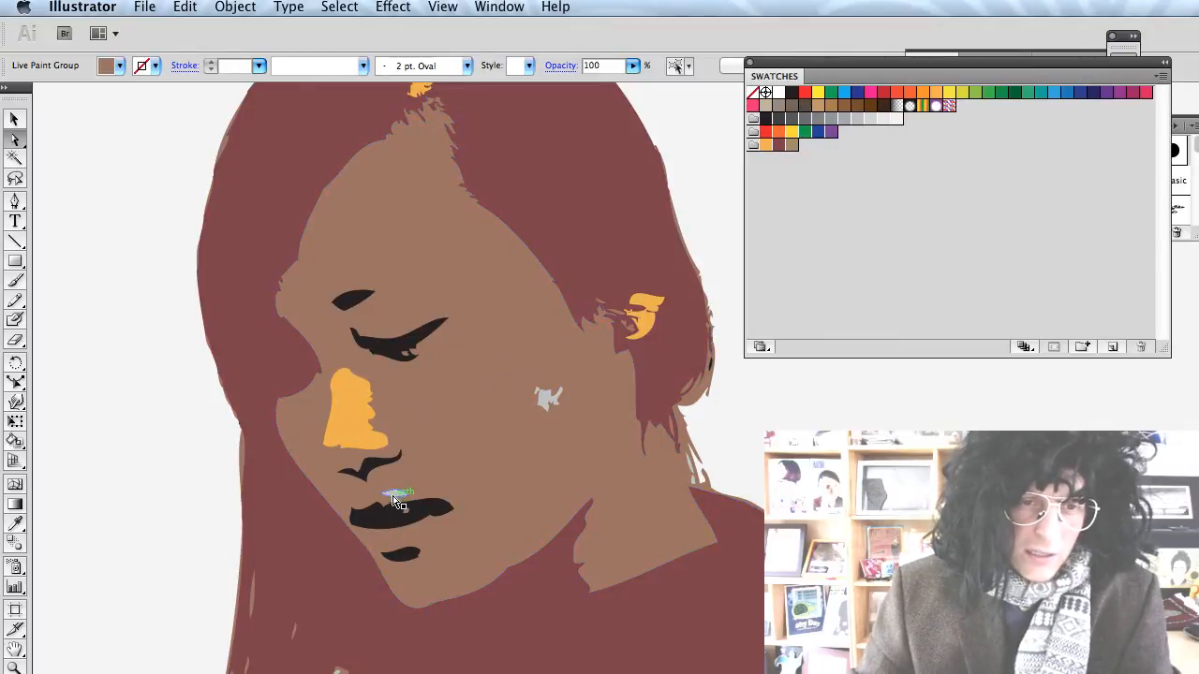
click(398, 501)
key(super+shift+a)
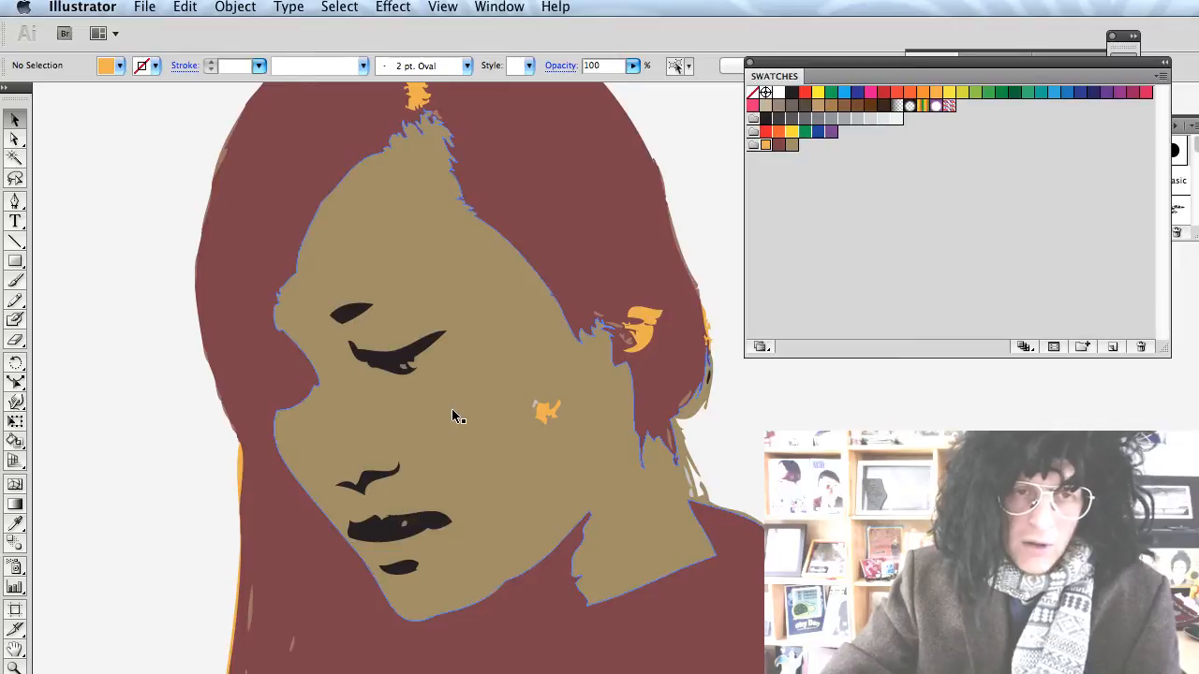
scroll(451, 408, right, 3)
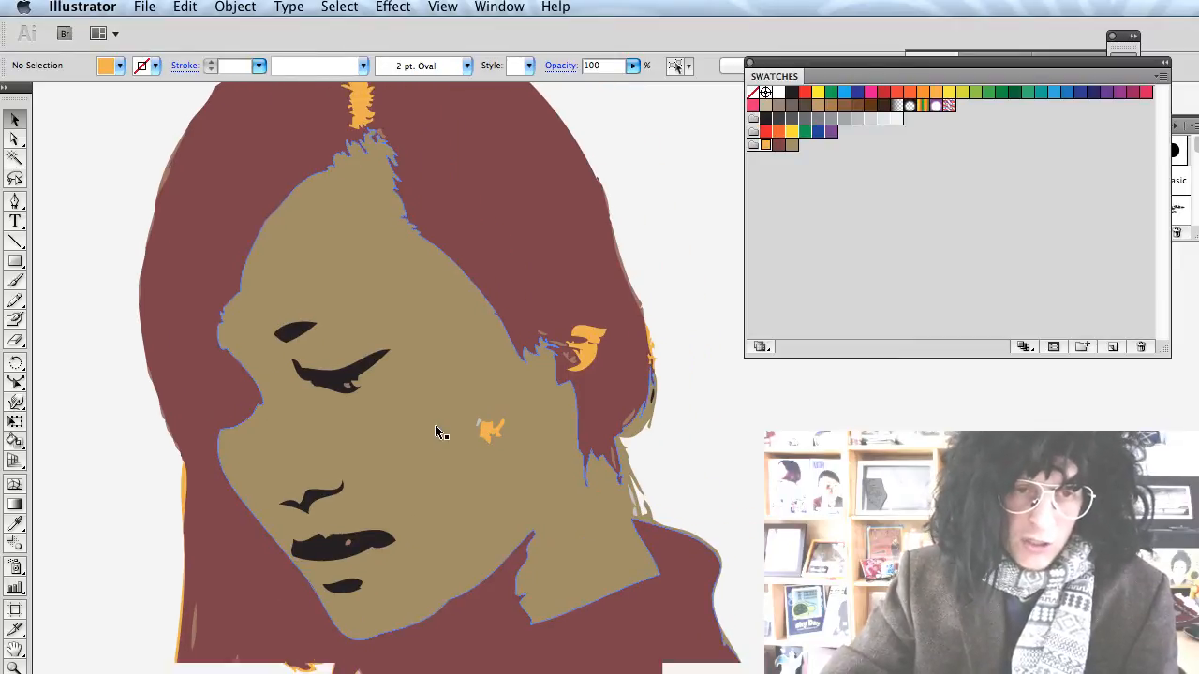
scroll(435, 431, down, 2)
Select the whole portrait group and drag it onto the CD back cover artboard.
drag(281, 229, 562, 618)
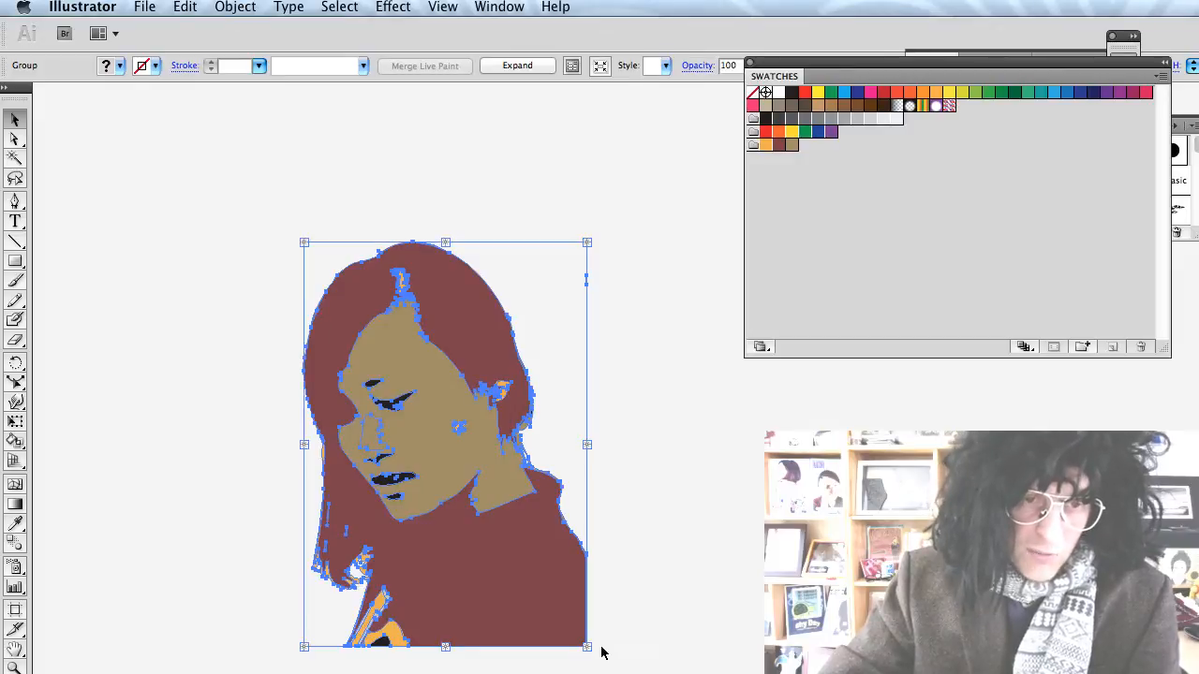
scroll(548, 564, left, 5)
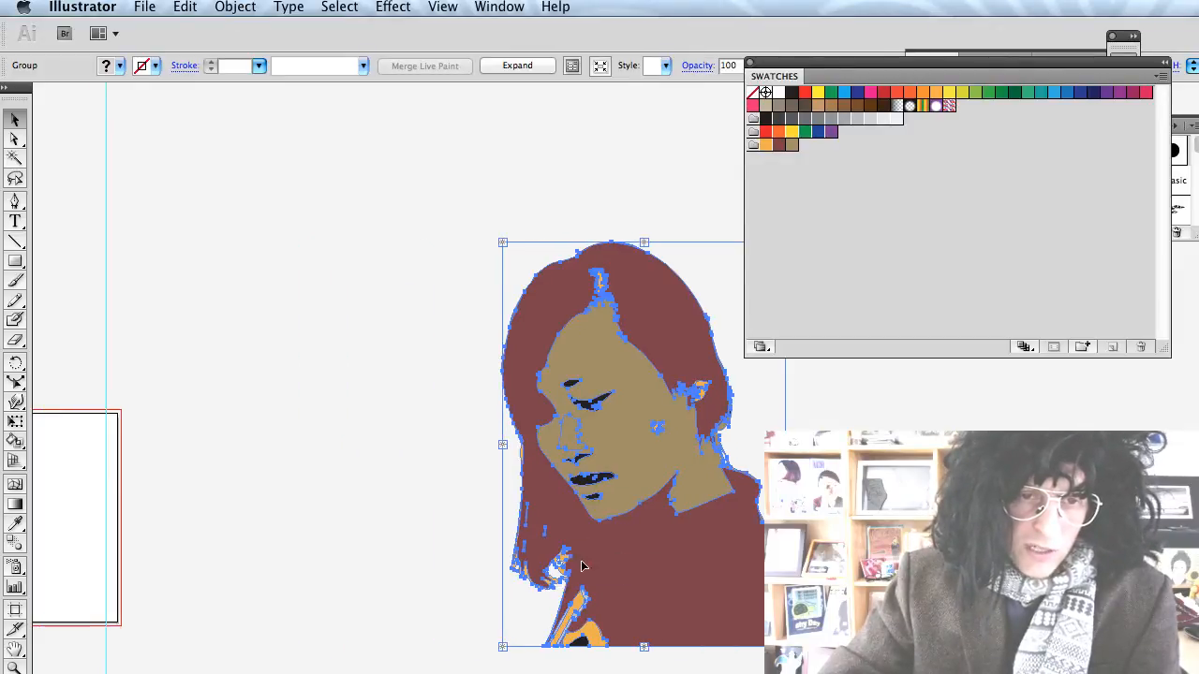
drag(609, 571, 318, 559)
scroll(322, 557, left, 10)
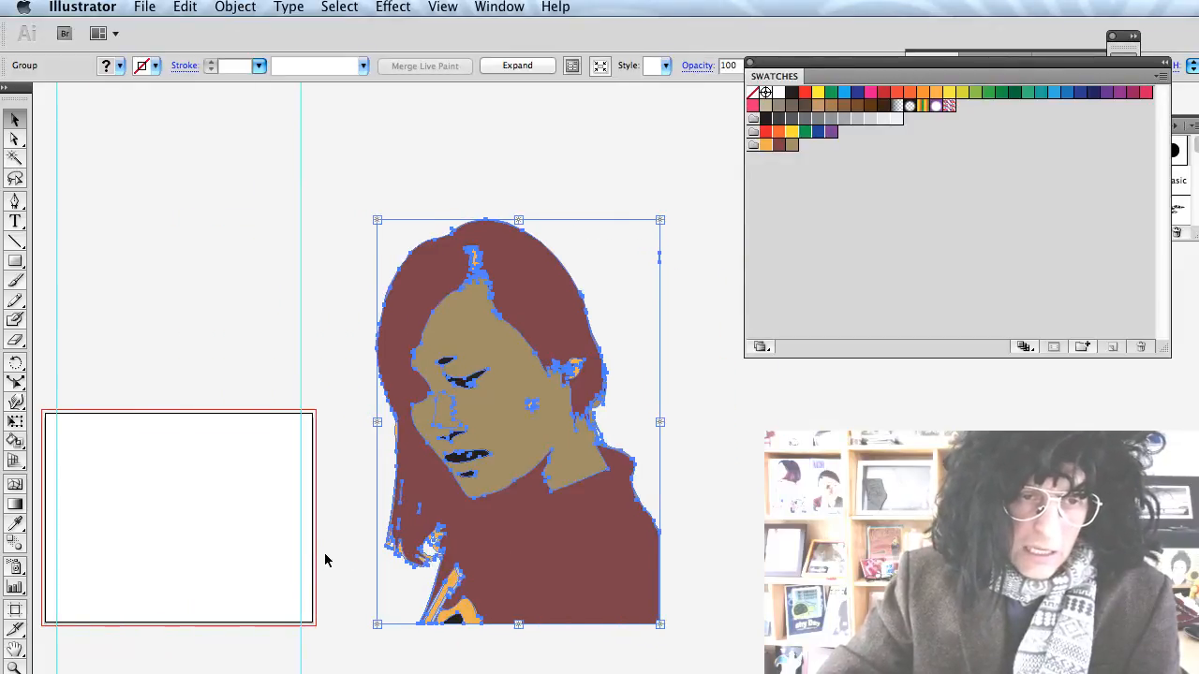
drag(545, 567, 221, 557)
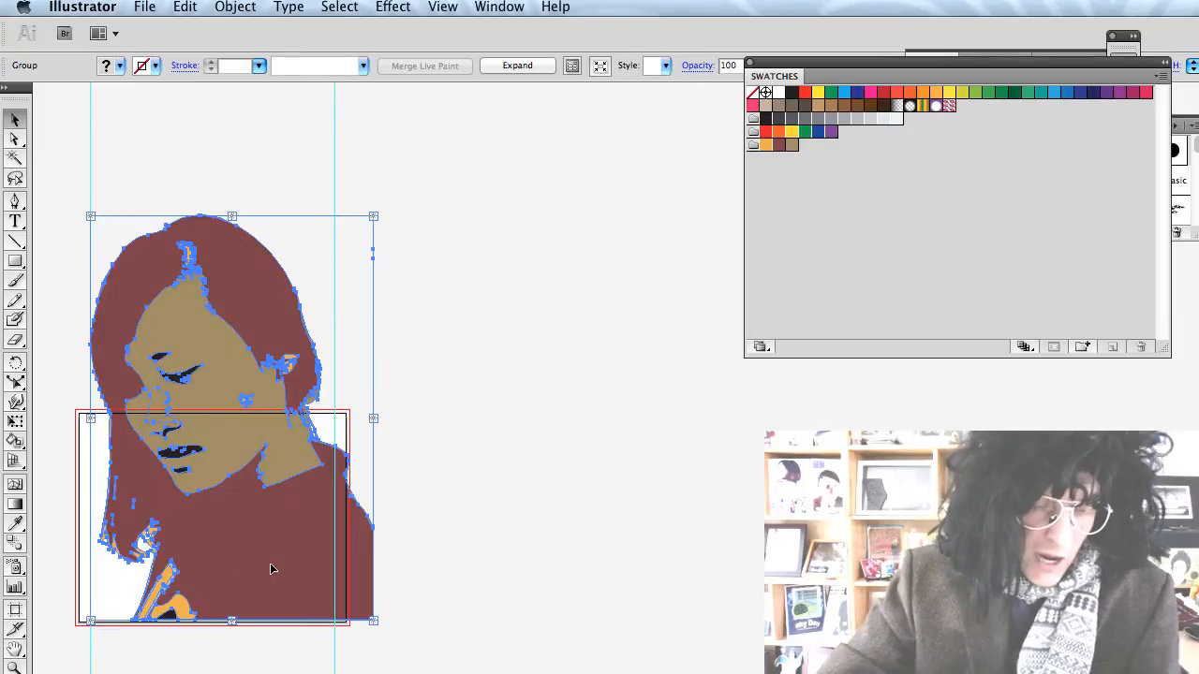
scroll(270, 563, left, 5)
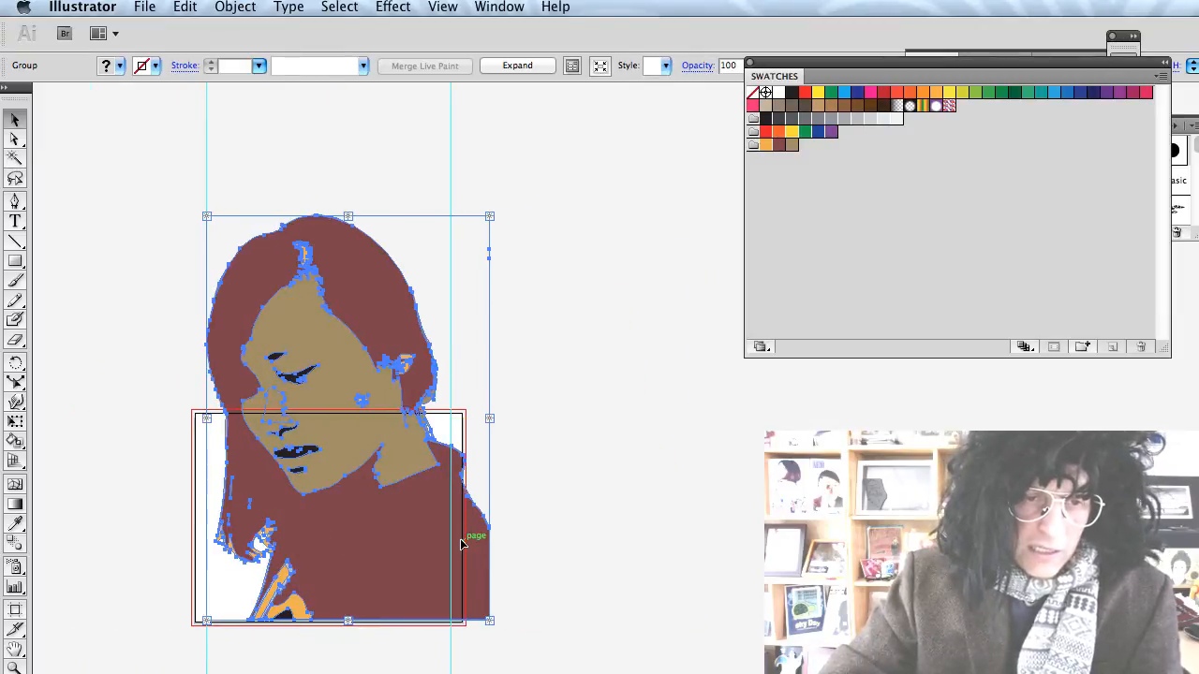
scroll(467, 544, up, 1)
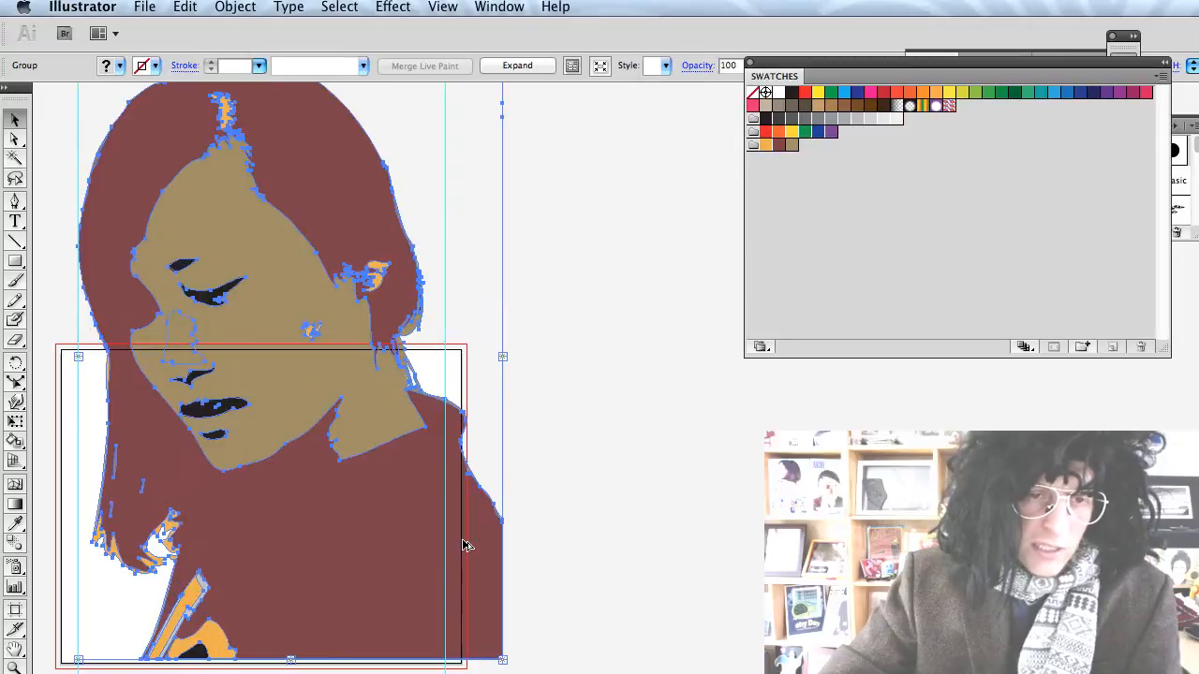
scroll(446, 499, down, 1)
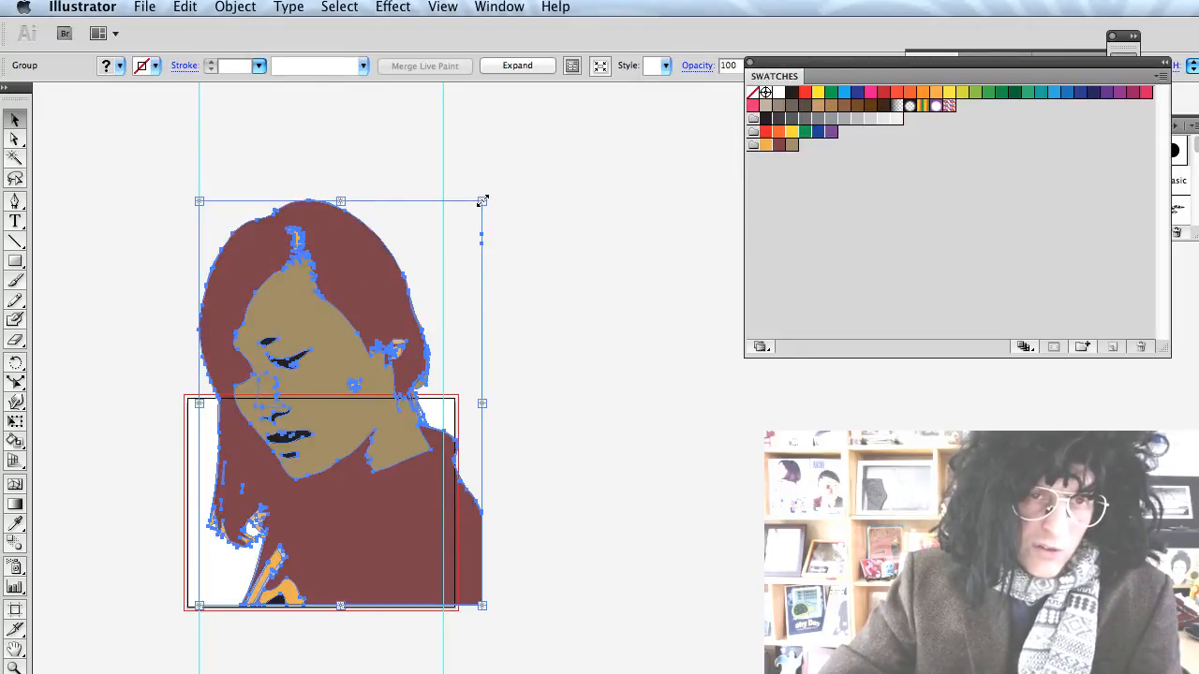
Scale the portrait down and place it against the artboard's left edge.
drag(482, 200, 308, 458)
scroll(347, 459, left, 3)
scroll(348, 460, down, 2)
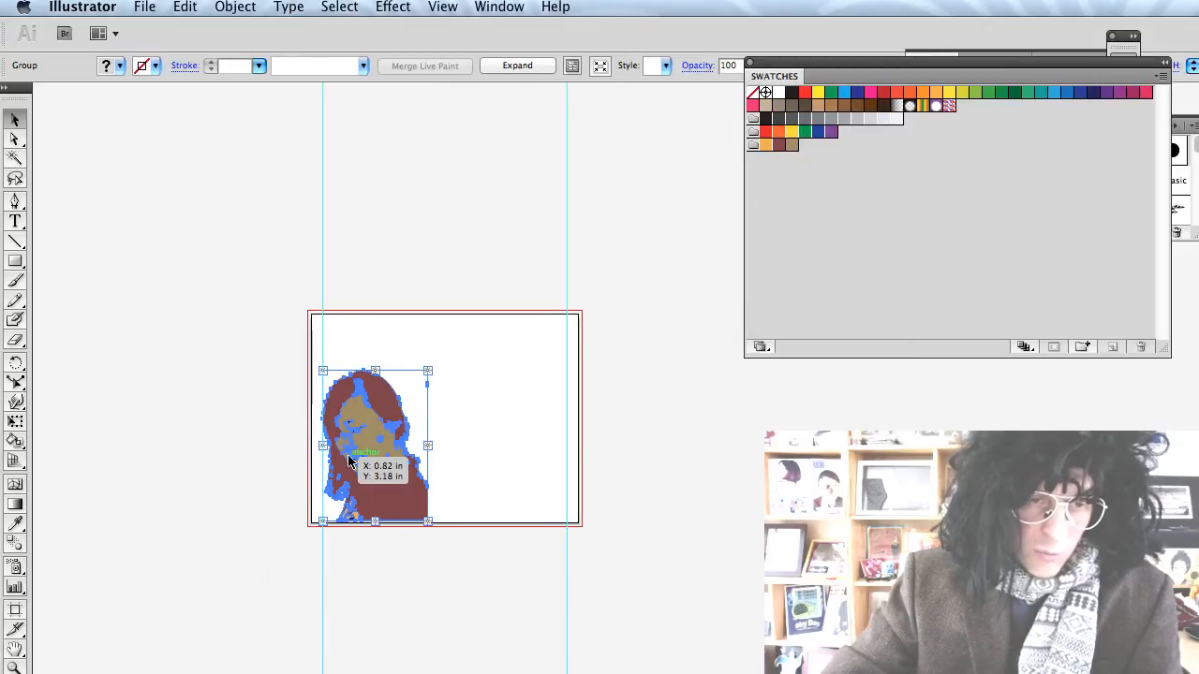
scroll(487, 460, up, 3)
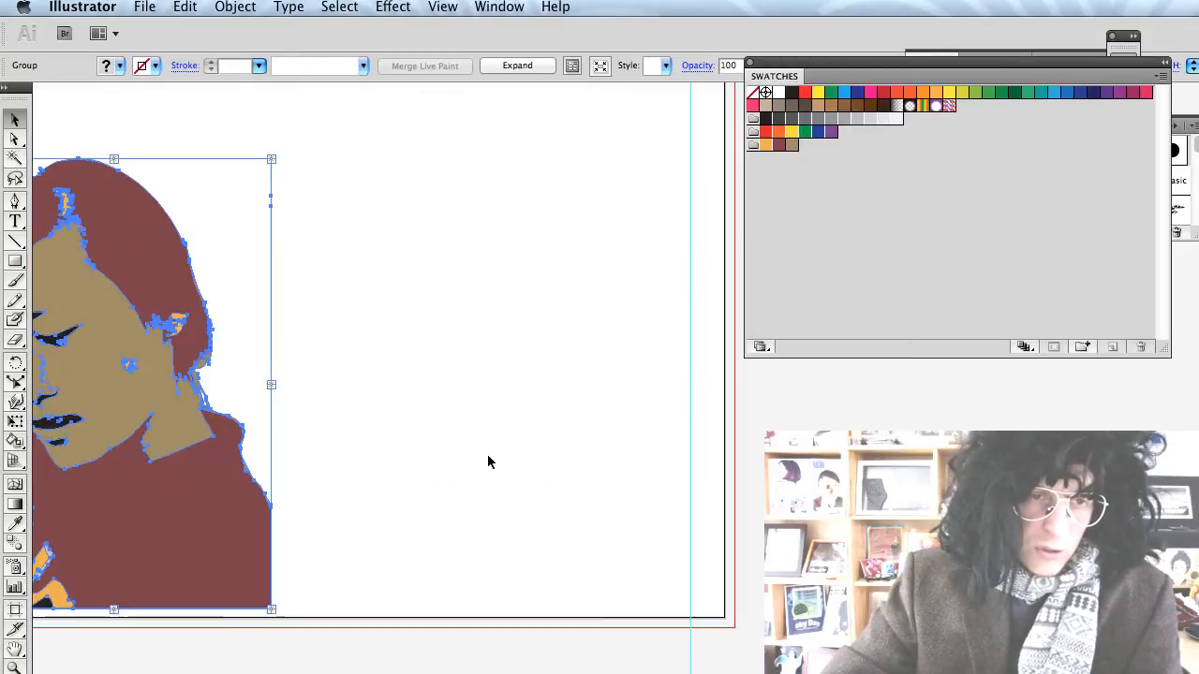
scroll(488, 459, left, 4)
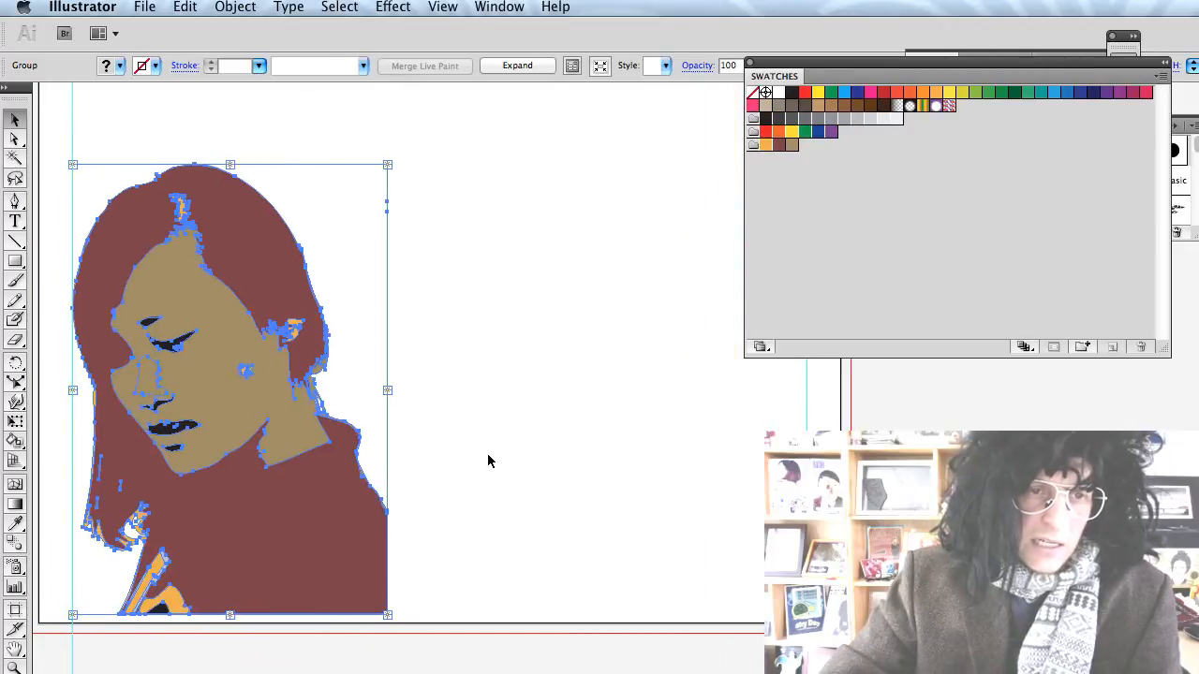
drag(206, 363, 702, 364)
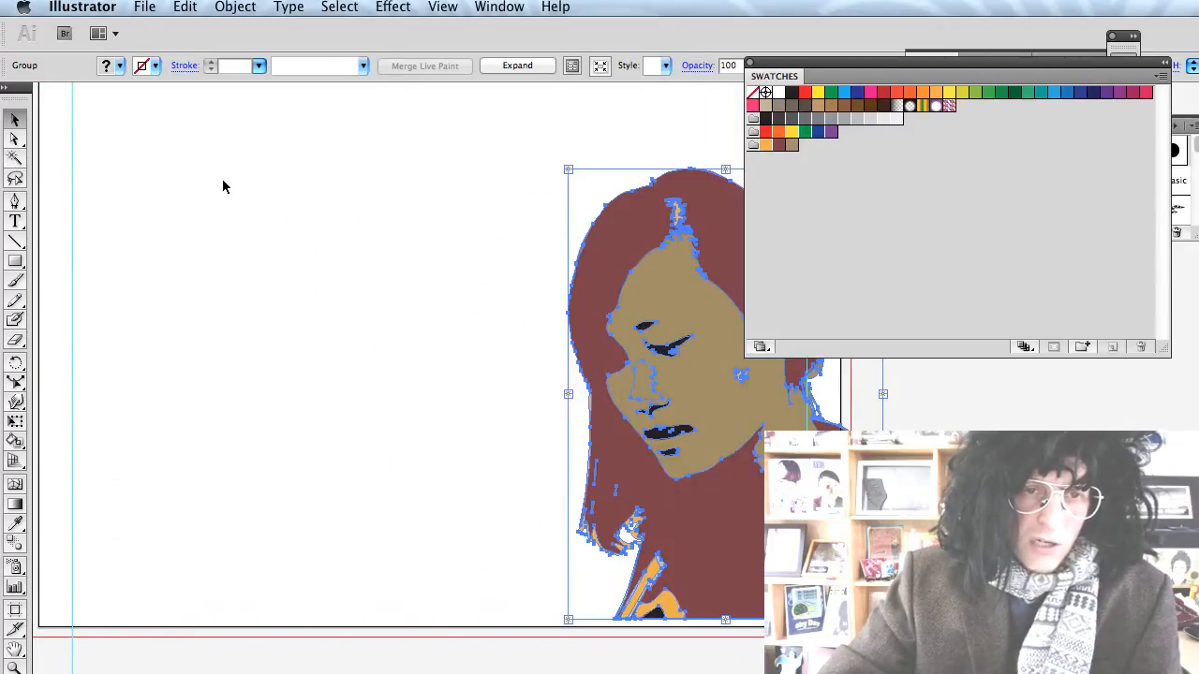
drag(691, 410, 207, 363)
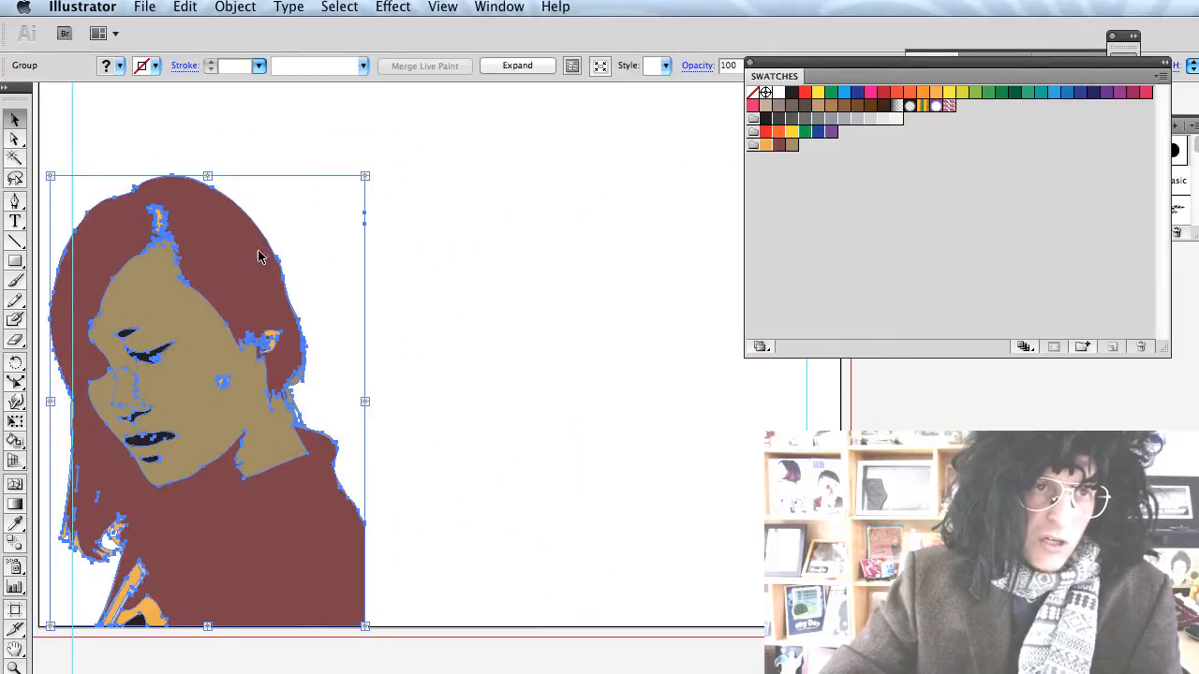
click(235, 6)
mouse_move(309, 29)
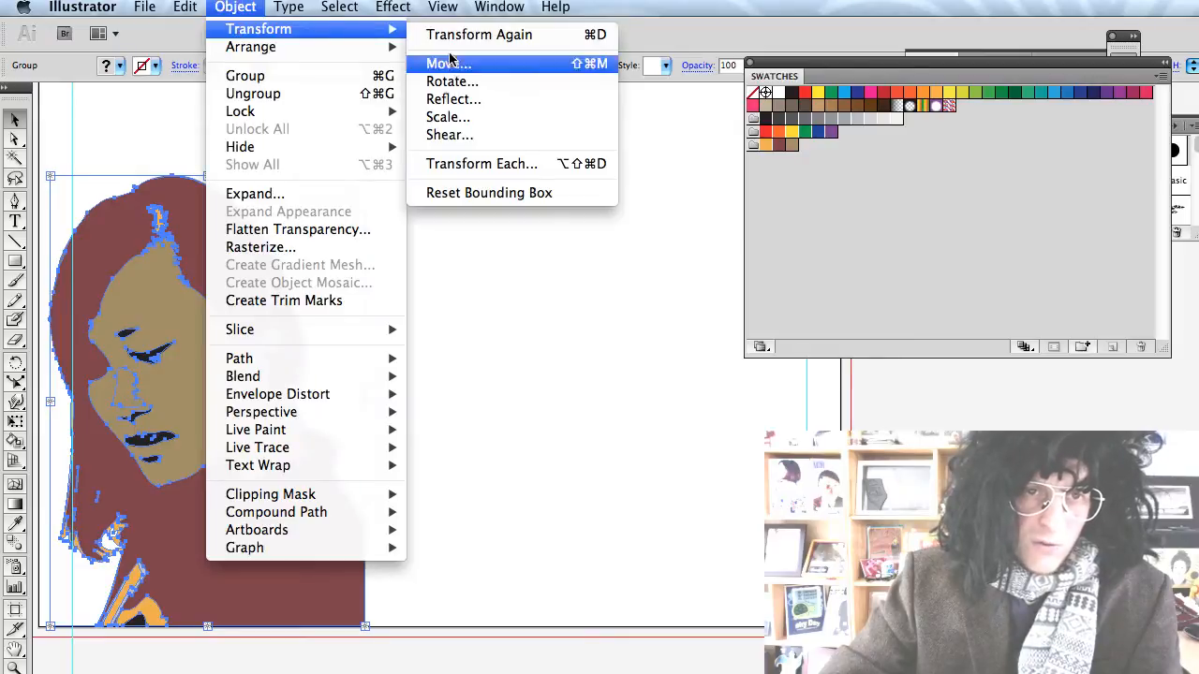
click(462, 101)
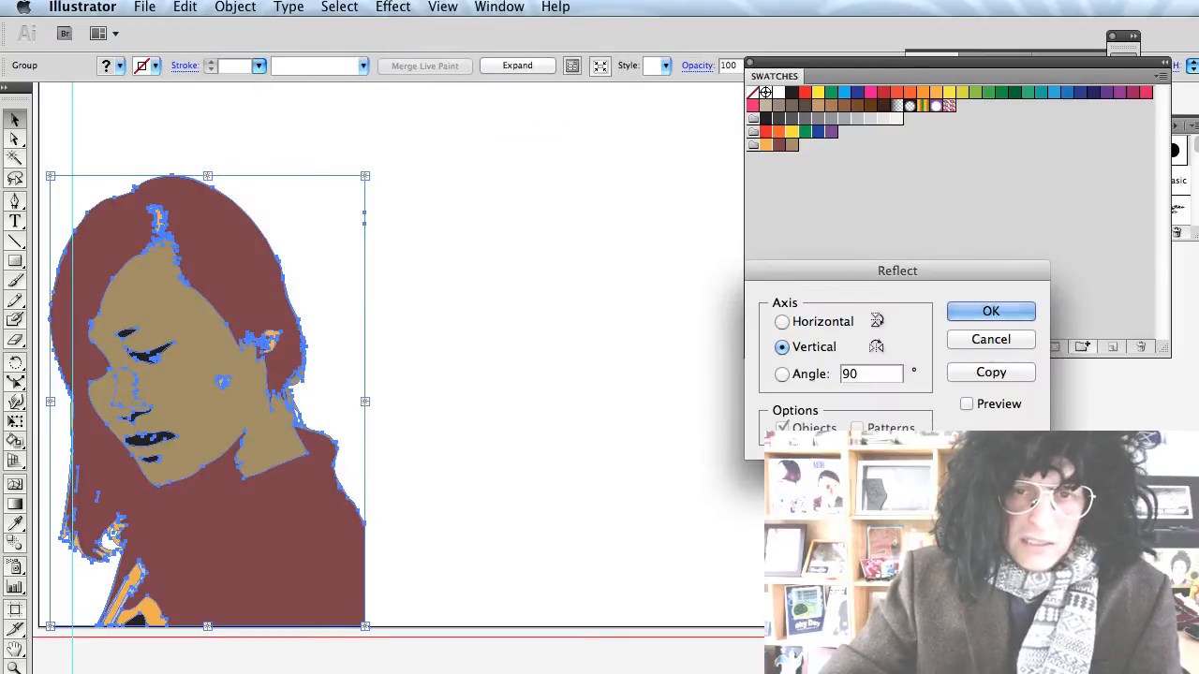
click(956, 372)
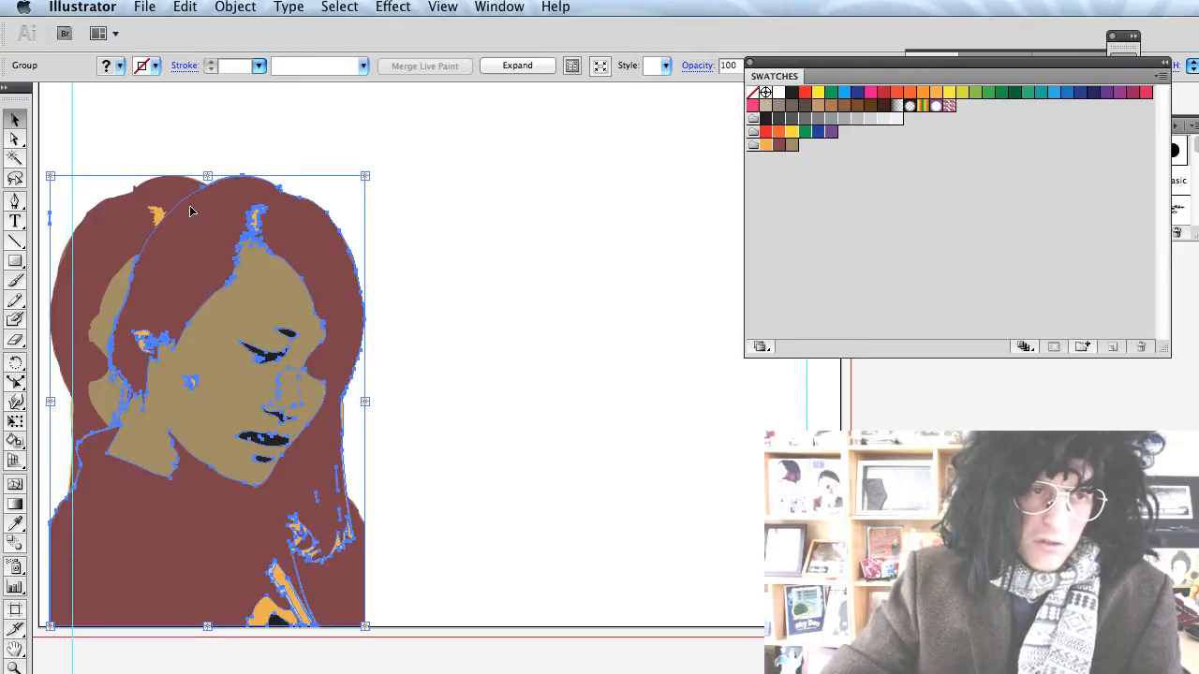
click(173, 126)
click(136, 194)
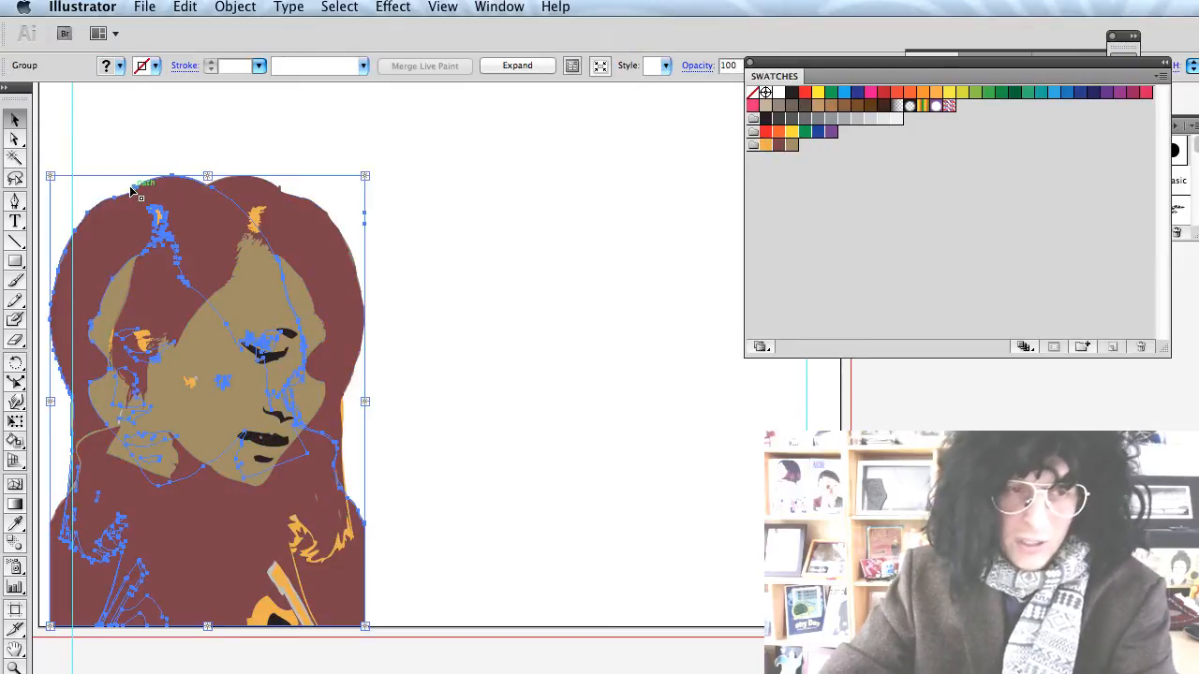
key(Delete)
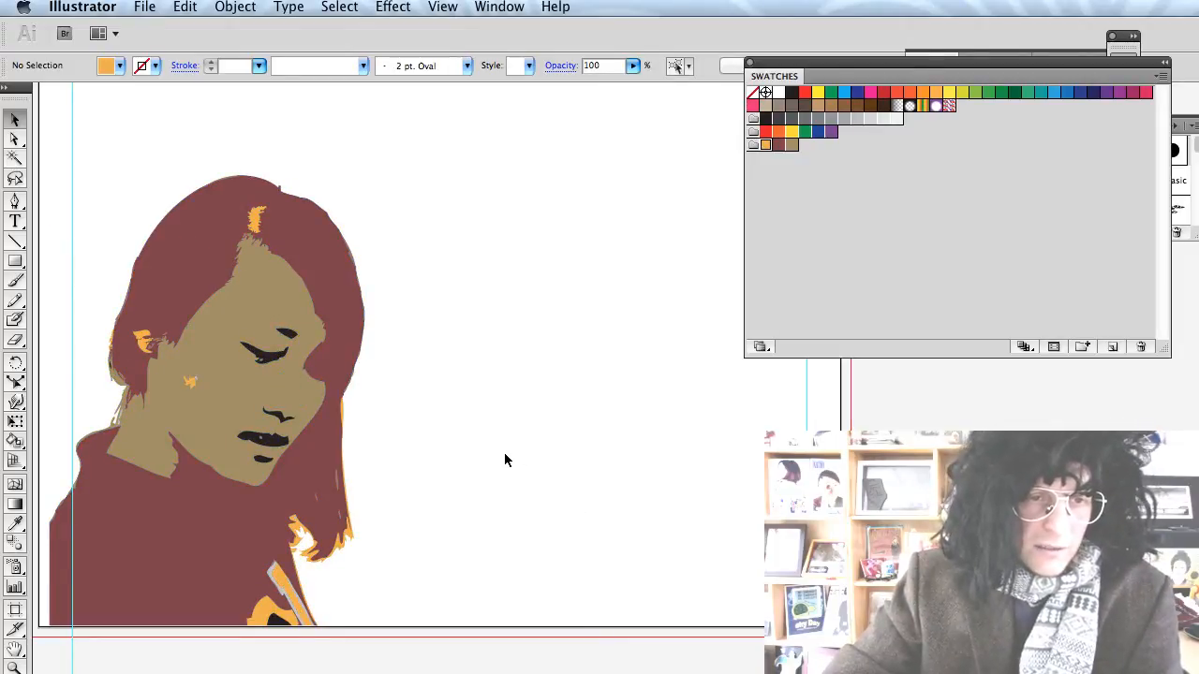
scroll(491, 447, right, 4)
scroll(483, 446, left, 10)
scroll(482, 446, up, 4)
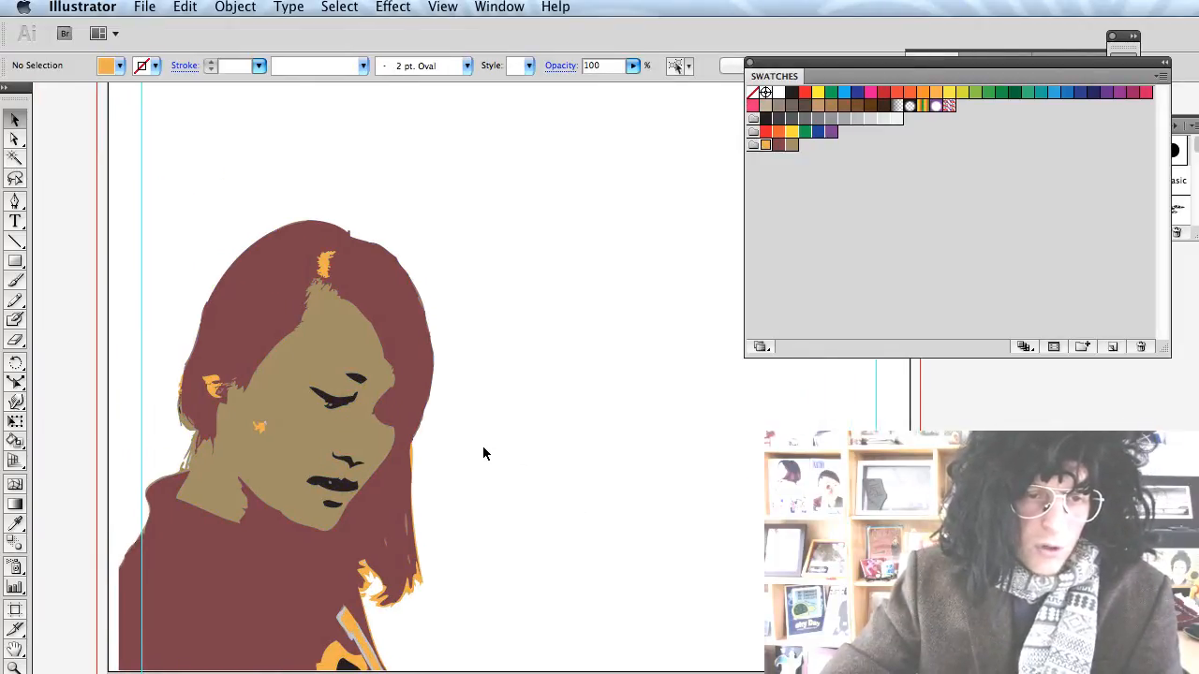
scroll(482, 447, up, 2)
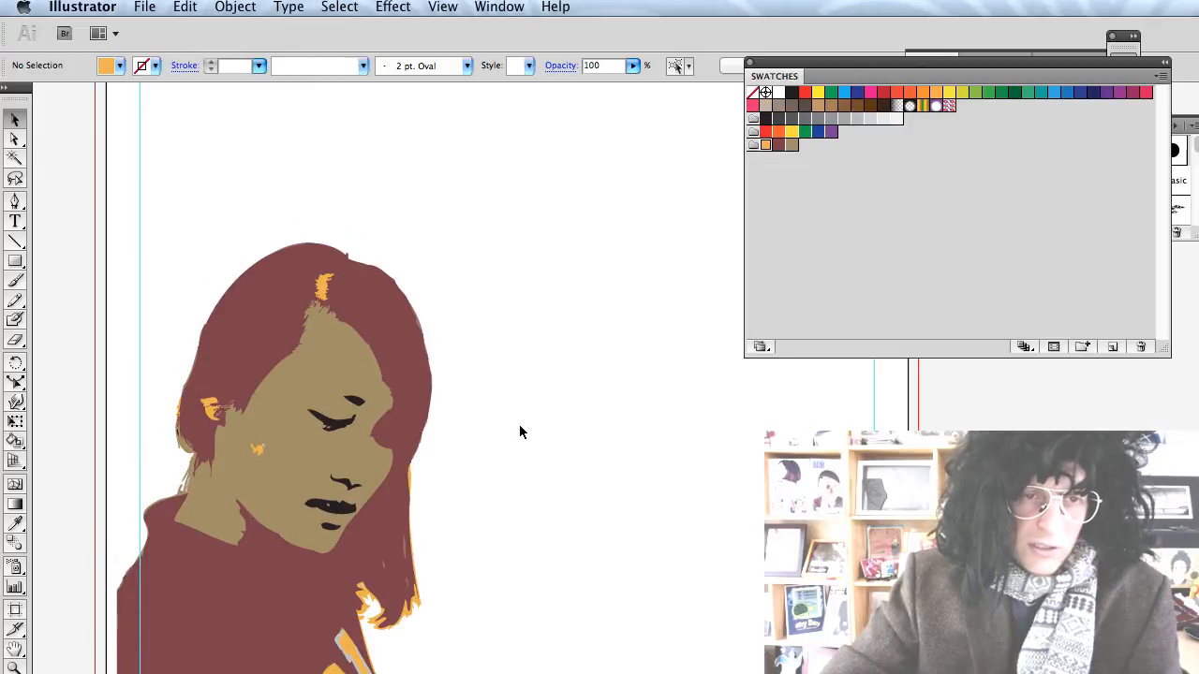
scroll(520, 431, down, 3)
scroll(524, 432, right, 3)
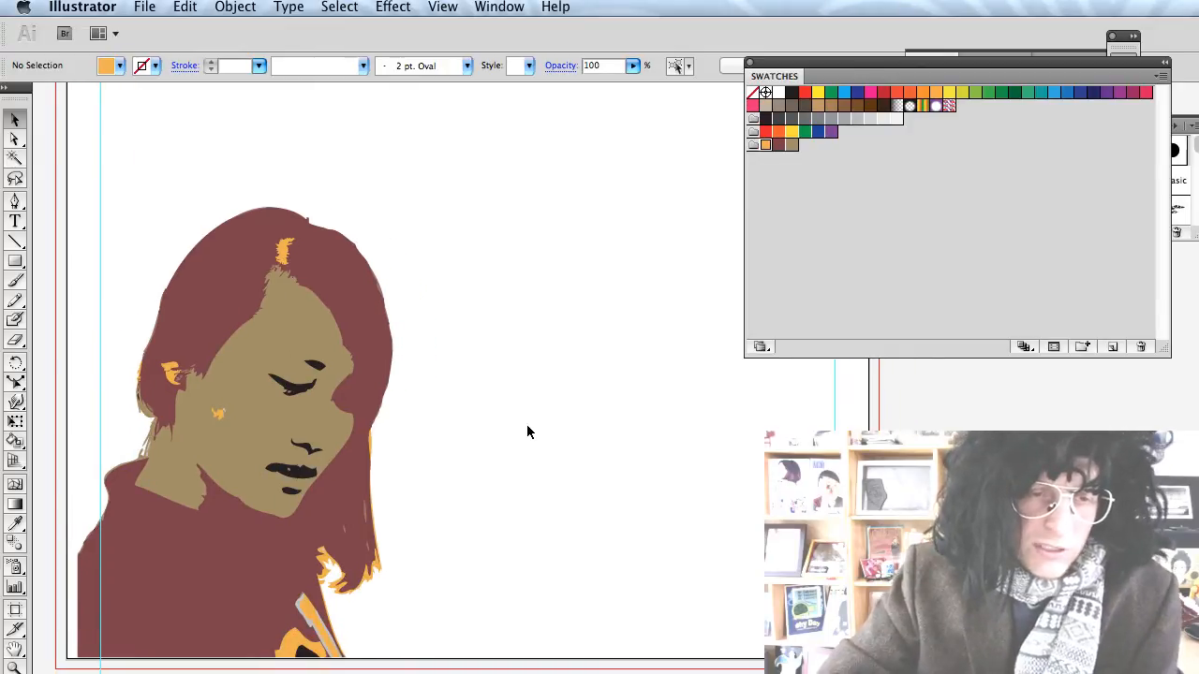
scroll(528, 428, up, 1)
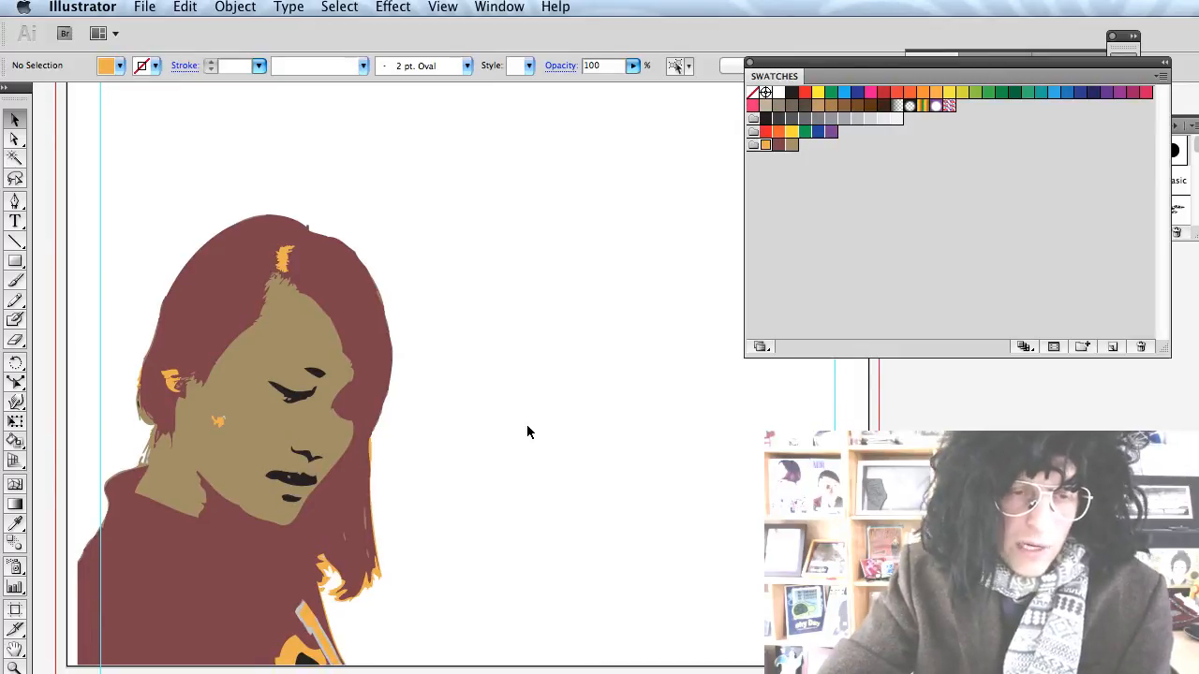
scroll(527, 428, up, 3)
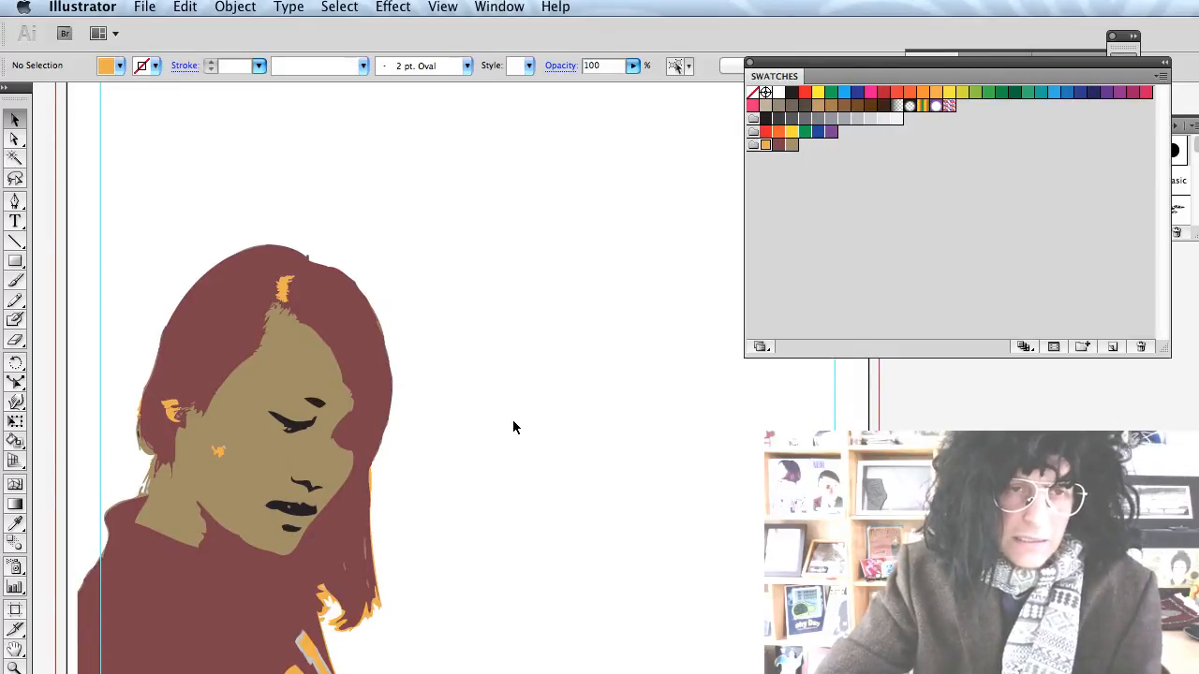
scroll(512, 427, down, 2)
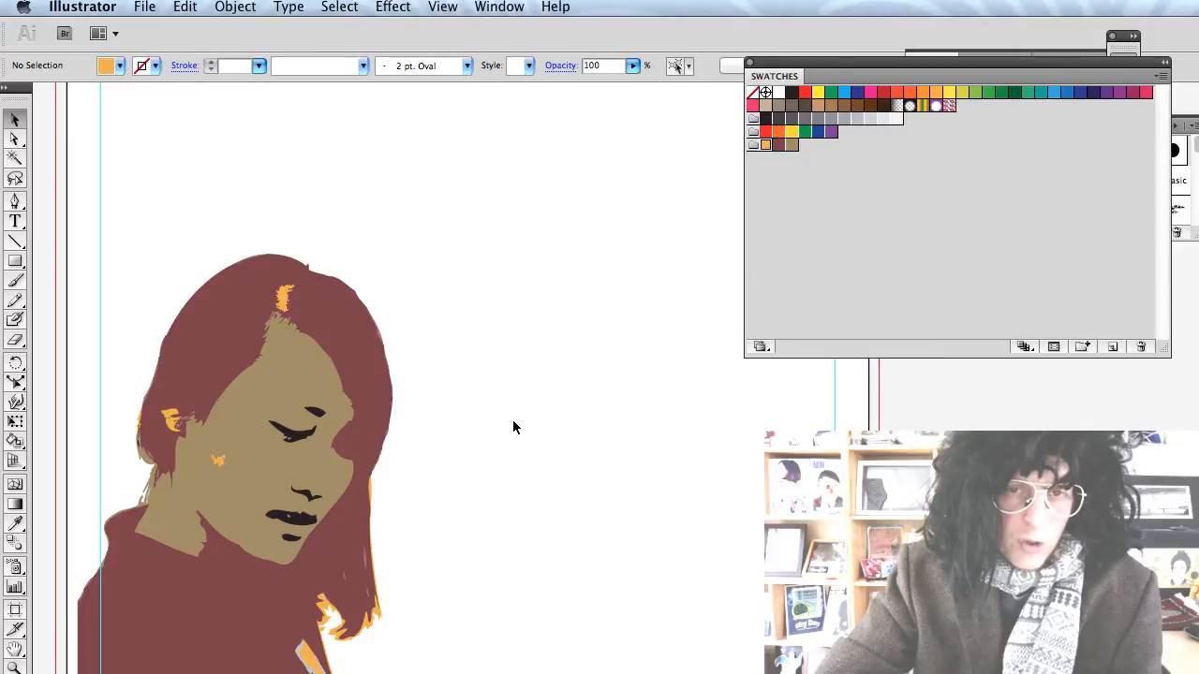
scroll(514, 420, down, 1)
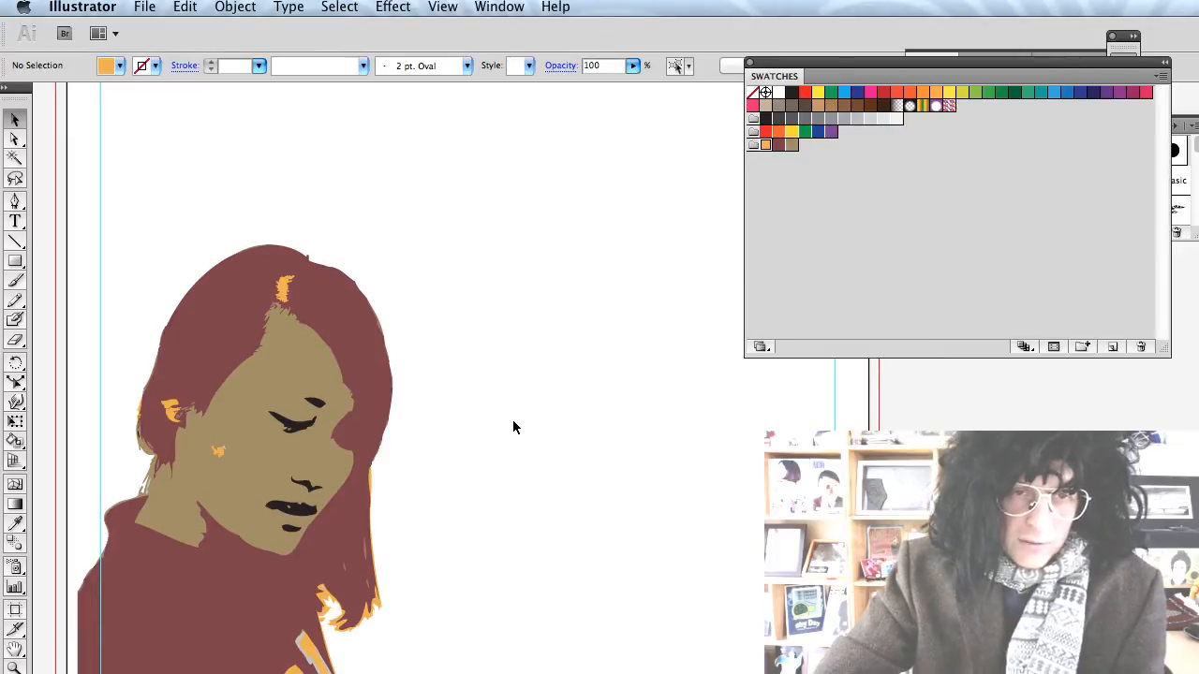
scroll(512, 427, right, 1)
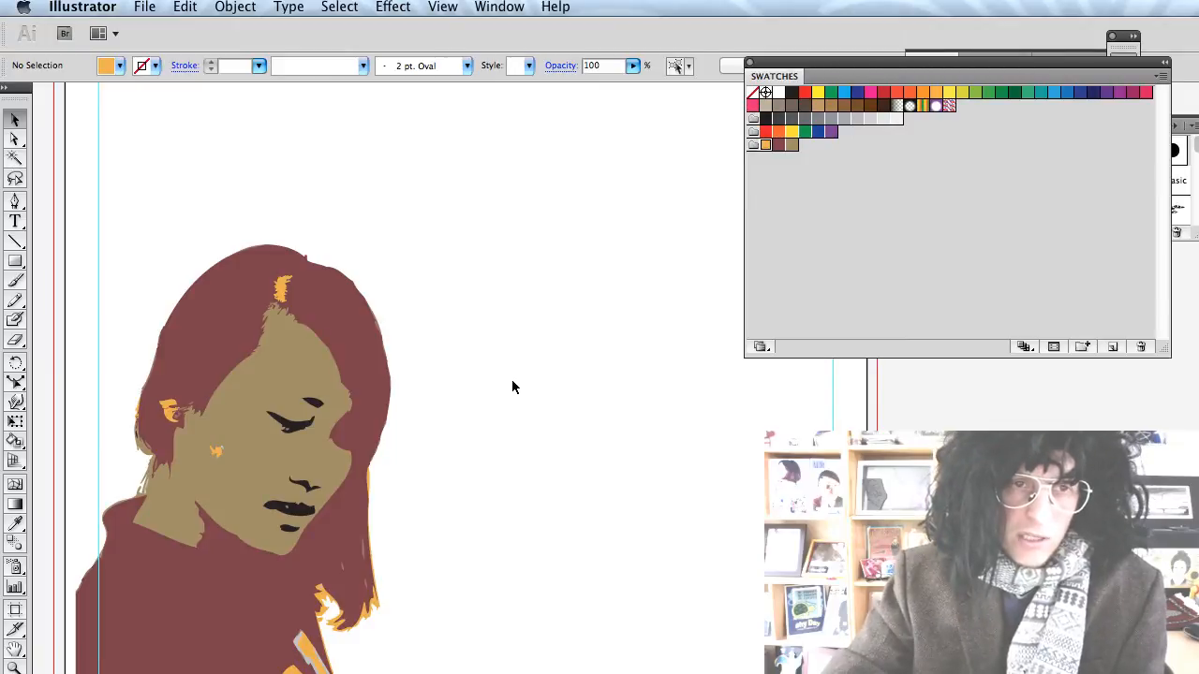
scroll(512, 386, down, 1)
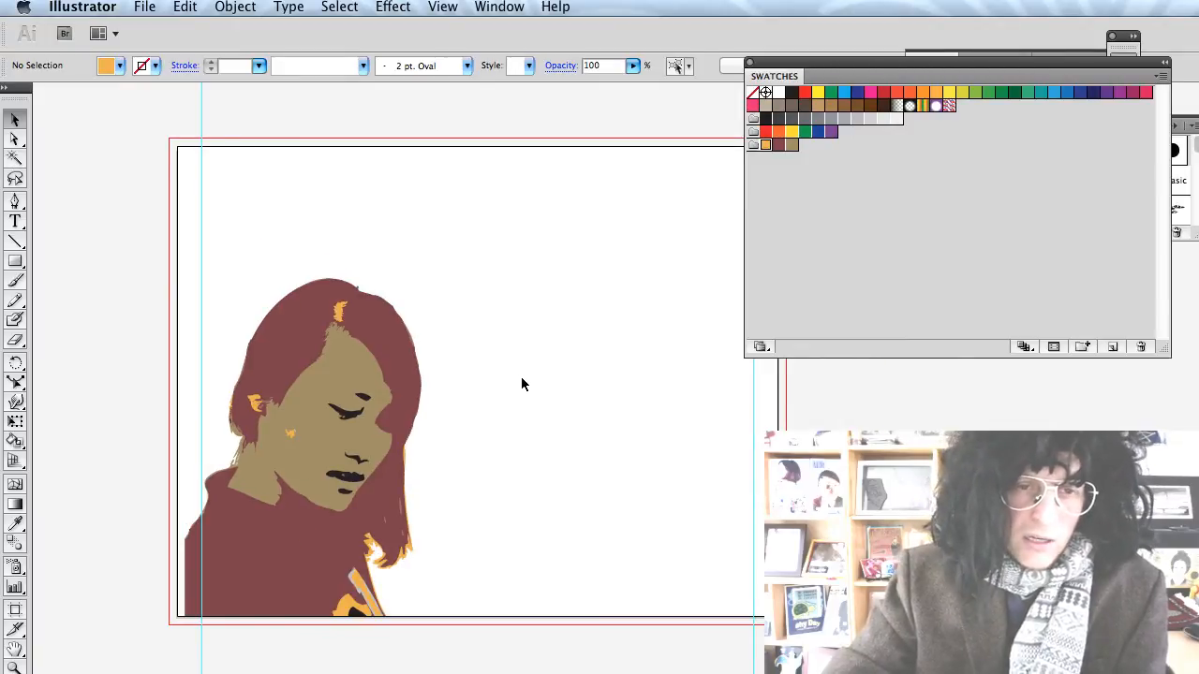
drag(522, 384, 470, 391)
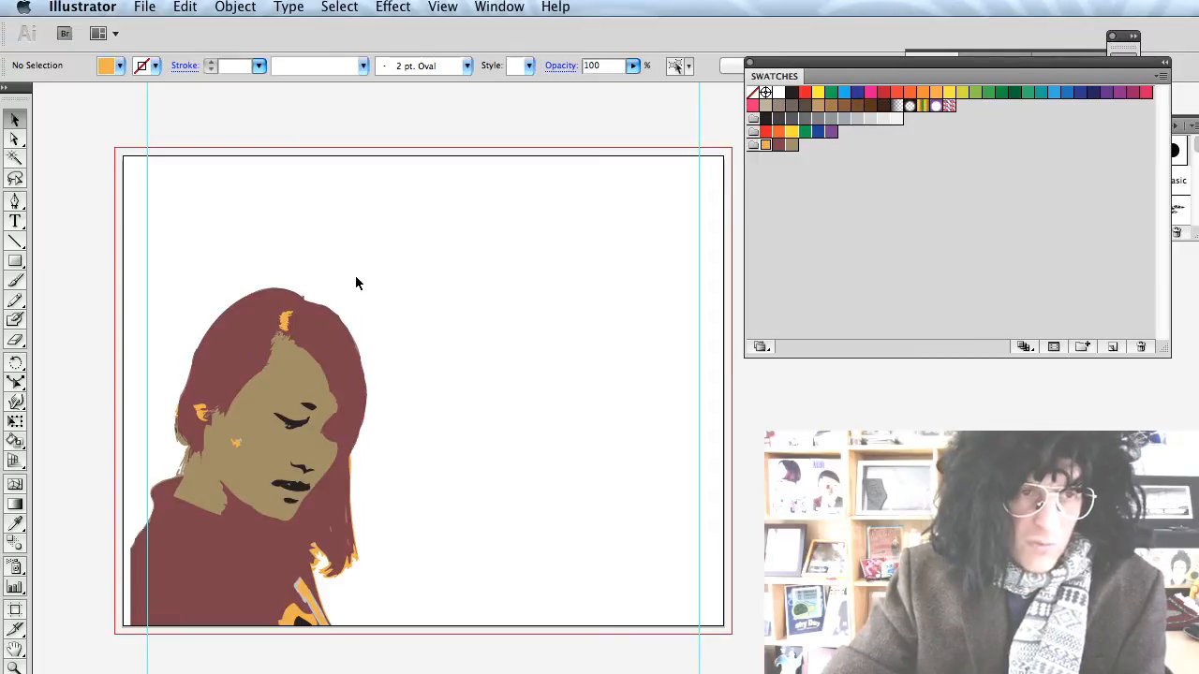
Set the Paintbrush colour to grey and paint a wavy line across the top, nudged slightly lower.
key(b)
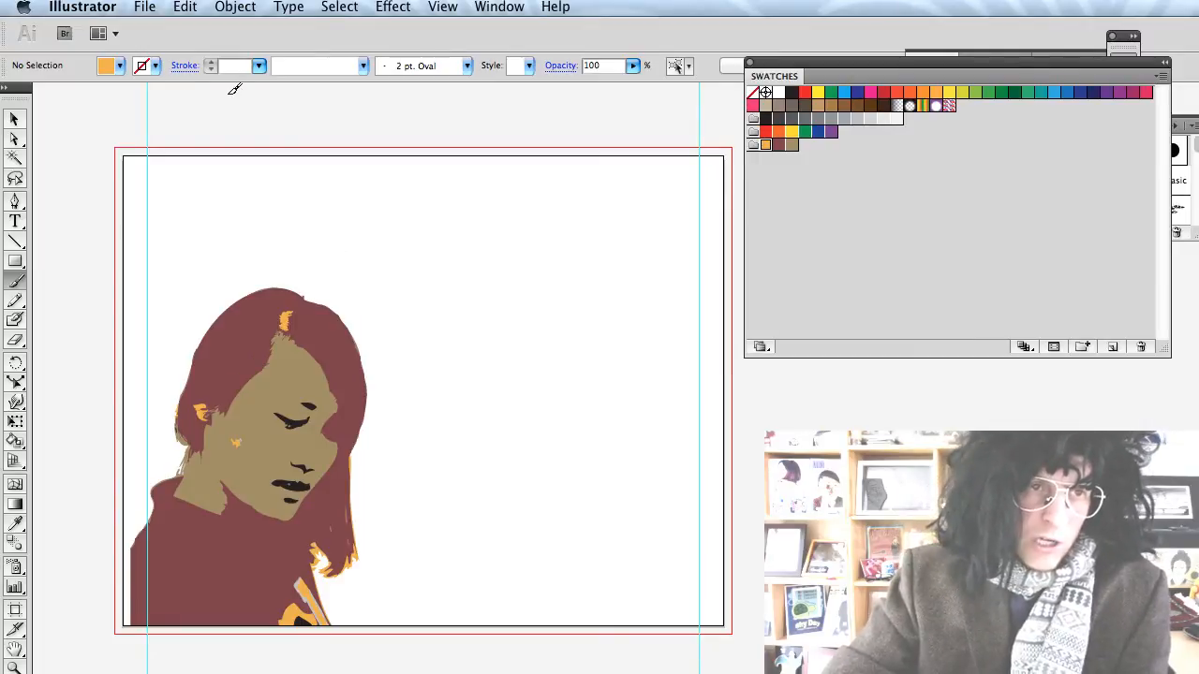
click(118, 67)
click(86, 137)
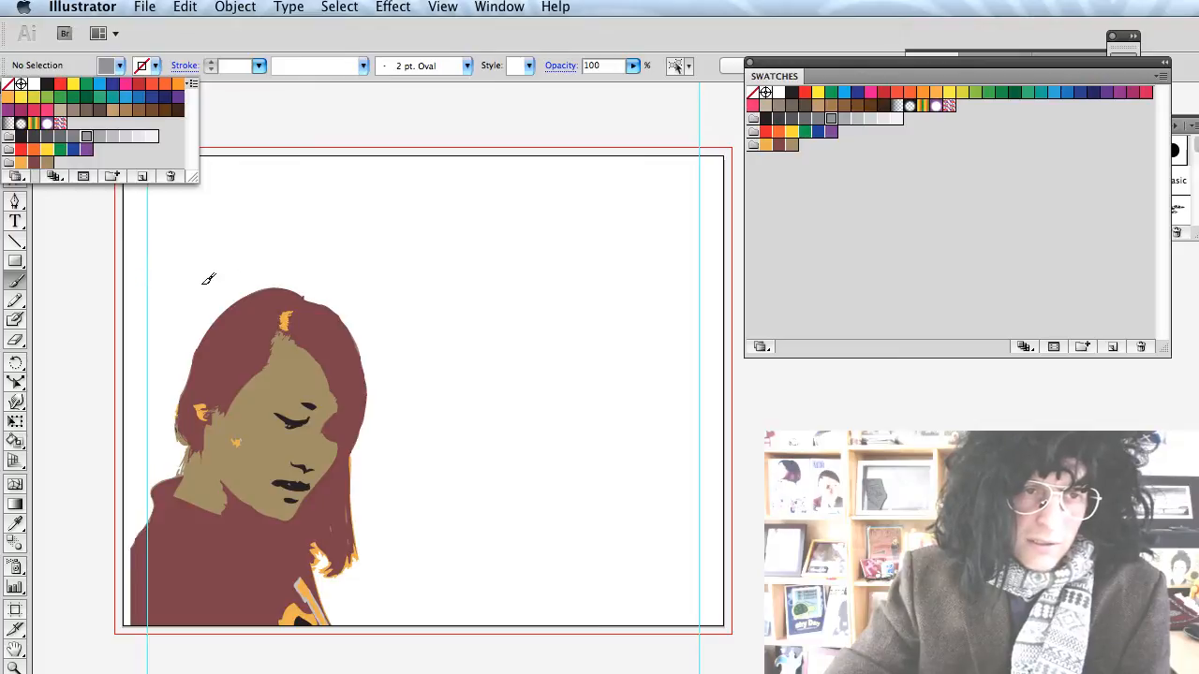
key(Escape)
key(v)
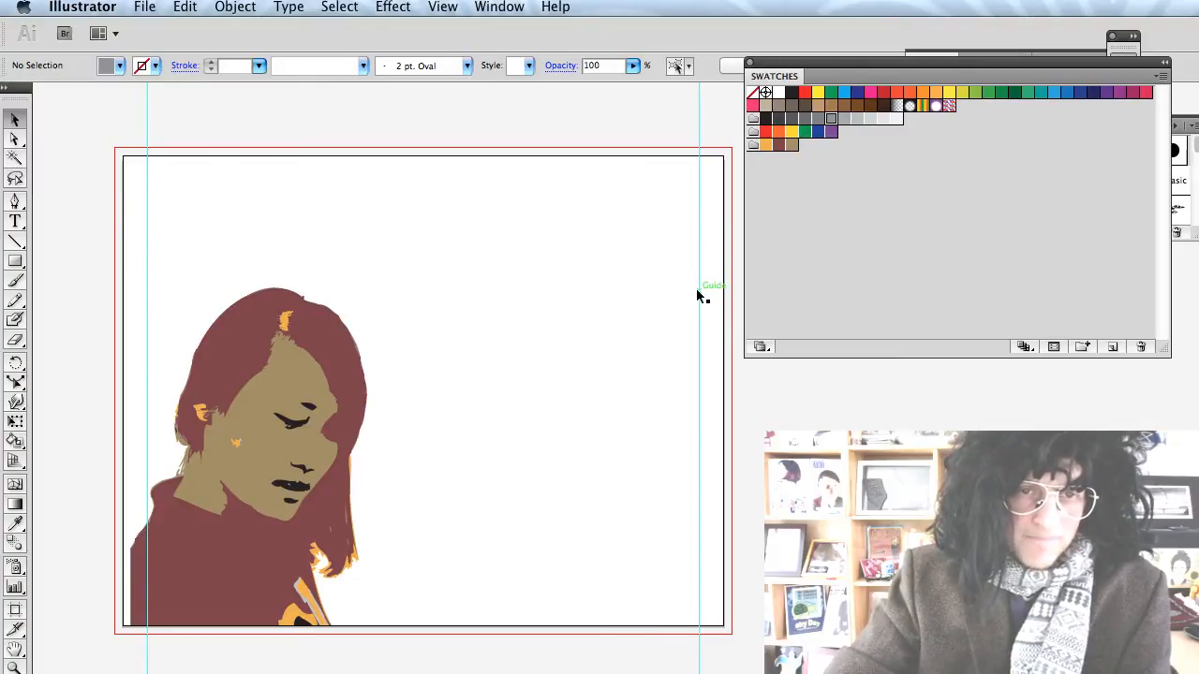
key(b)
mouse_move(154, 270)
mouse_down()
mouse_move(439, 258)
mouse_move(687, 281)
mouse_up()
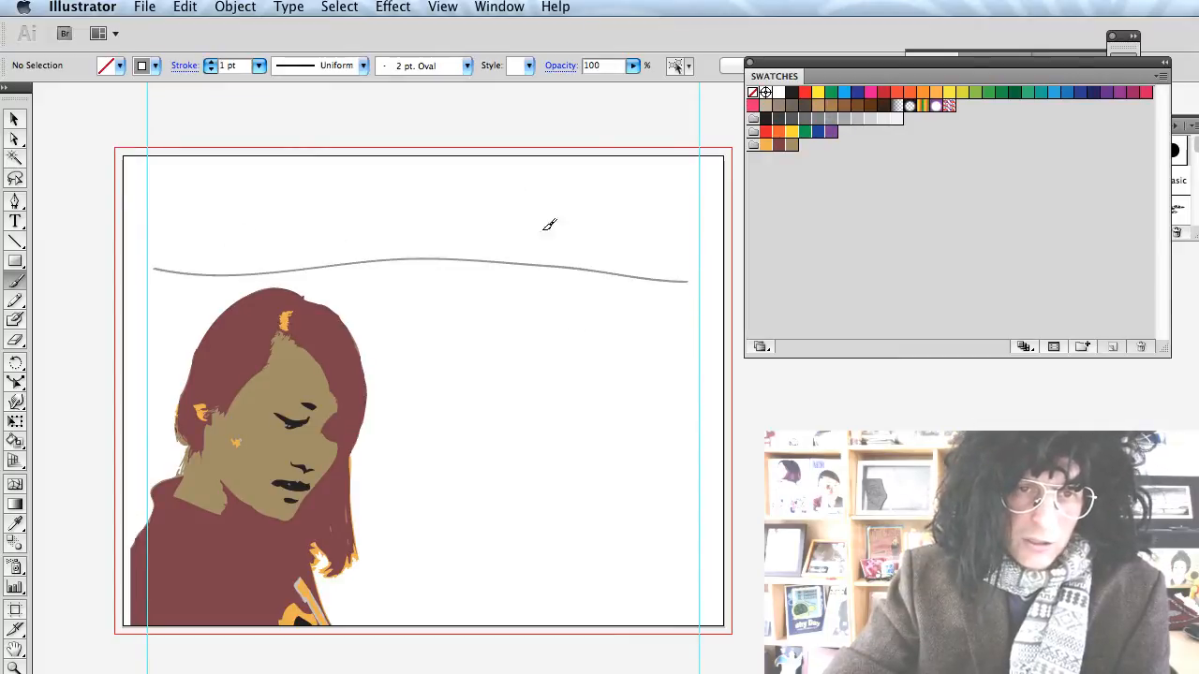
key(v)
click(488, 261)
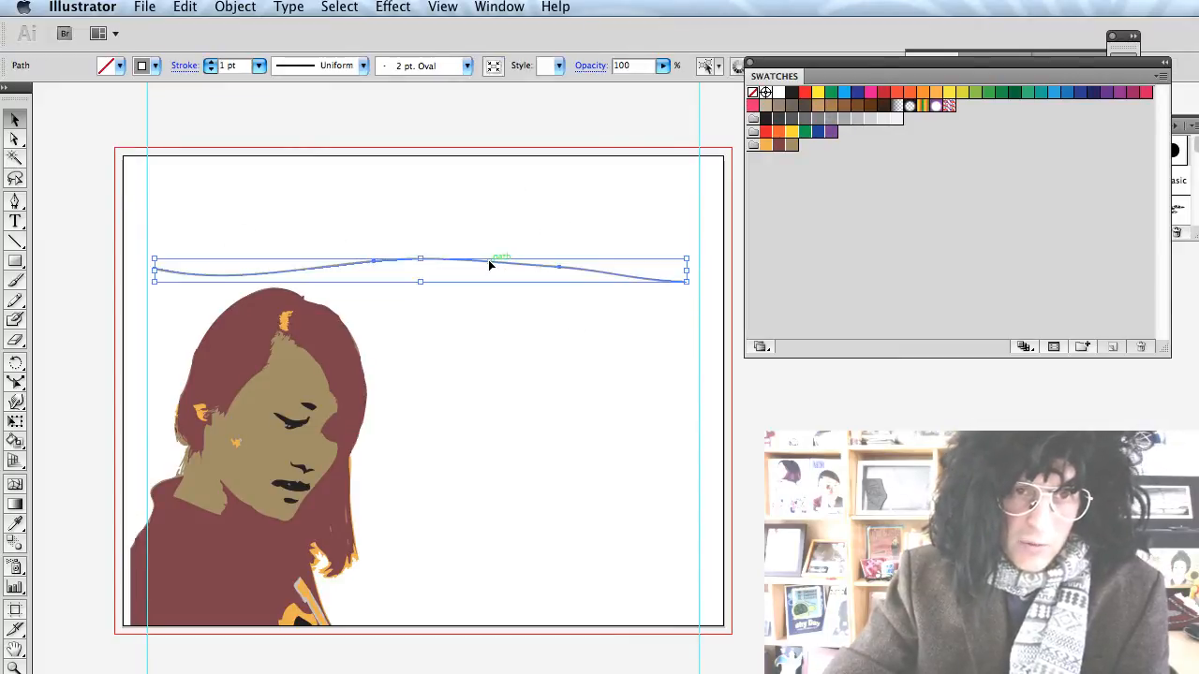
drag(488, 262, 488, 271)
click(484, 335)
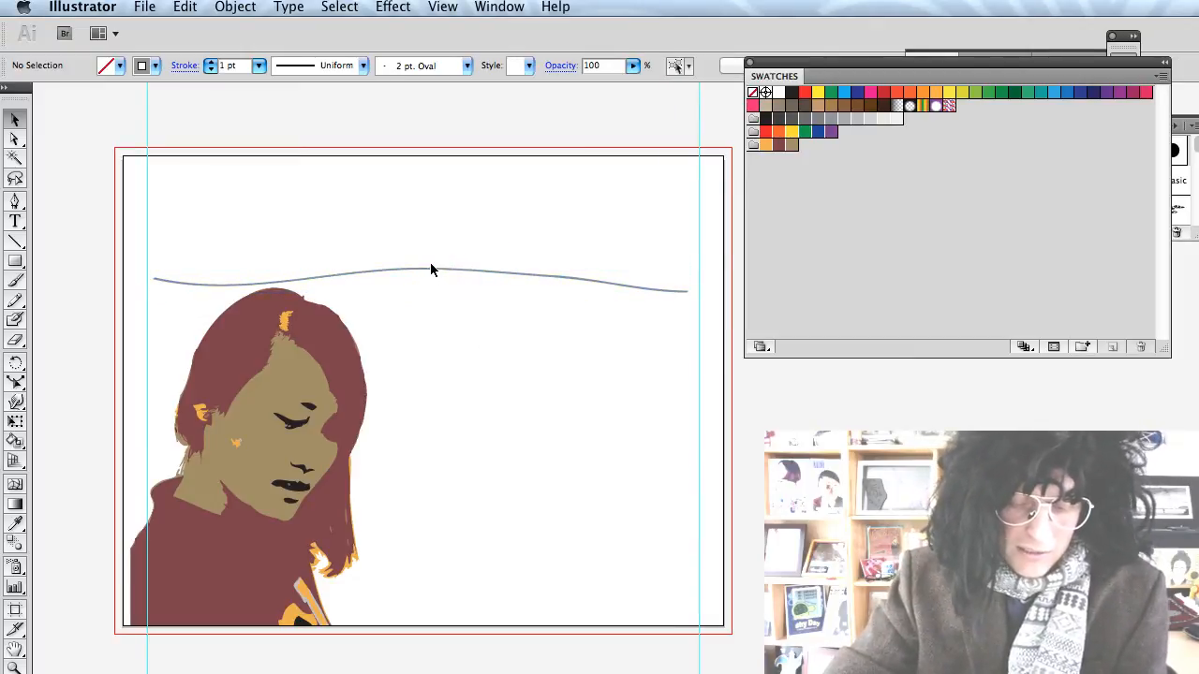
Paint two more wavy grey lines to the right of the face, one below the other.
key(b)
drag(385, 391, 680, 394)
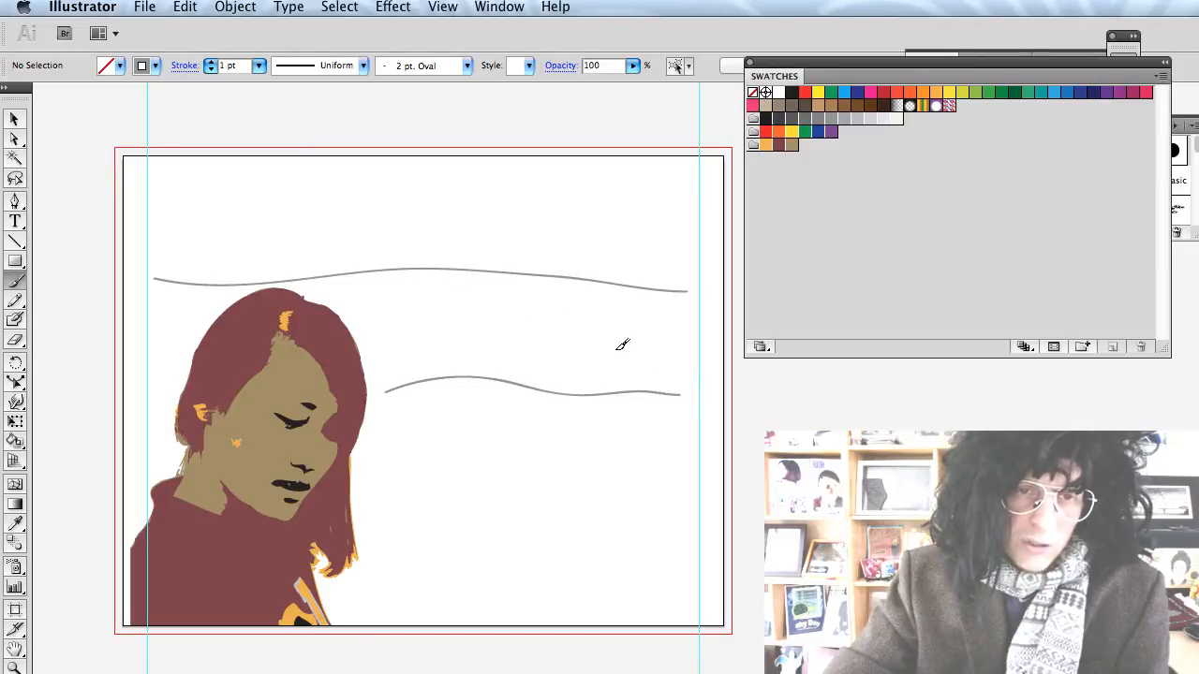
mouse_move(404, 503)
mouse_down()
mouse_move(529, 495)
mouse_move(707, 504)
mouse_up()
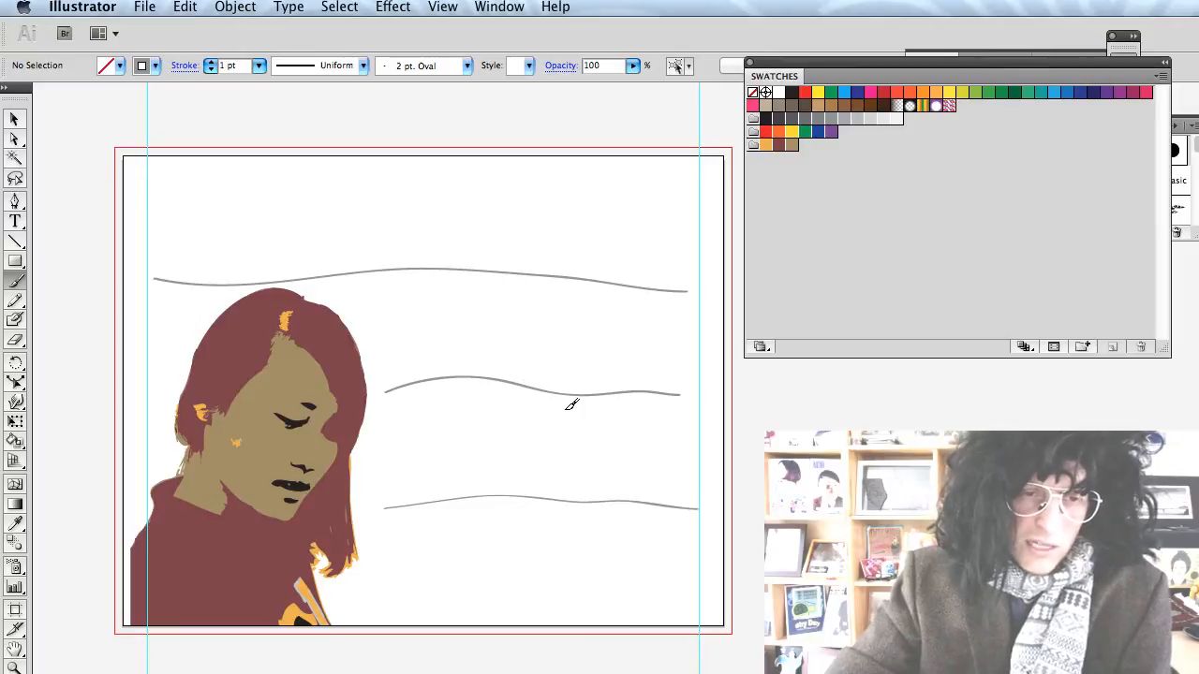
scroll(569, 404, down, 2)
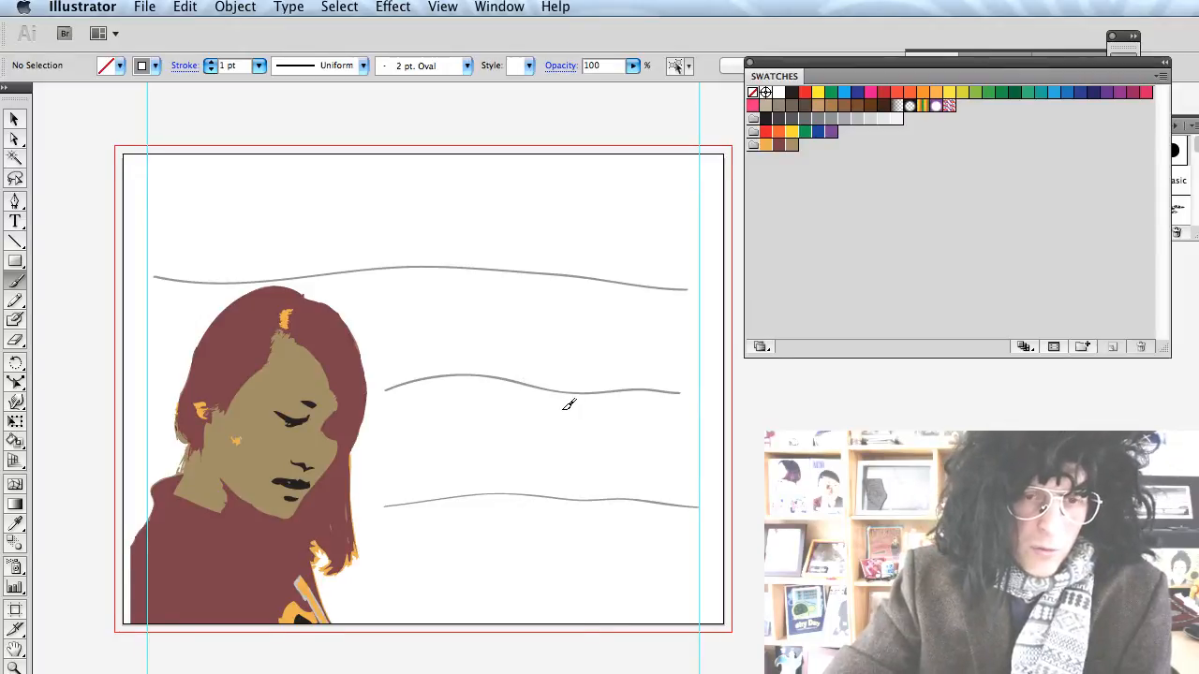
scroll(431, 165, up, 10)
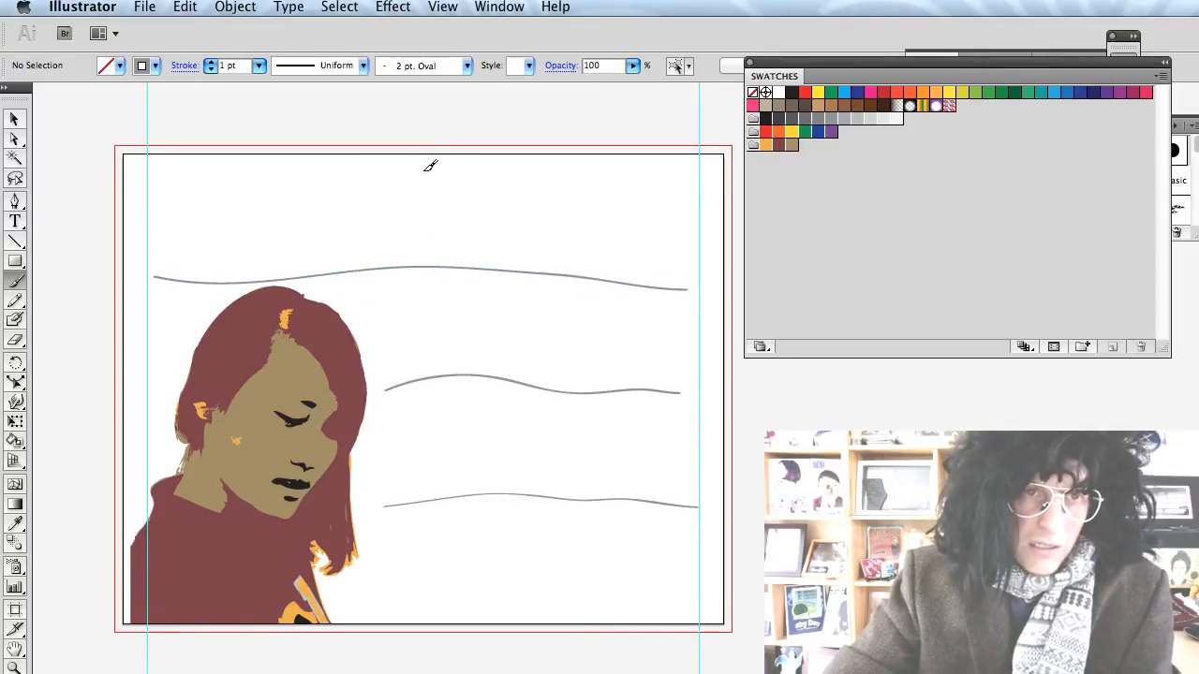
Show the rulers and pull a horizontal guide down onto the lower cover.
scroll(433, 168, down, 10)
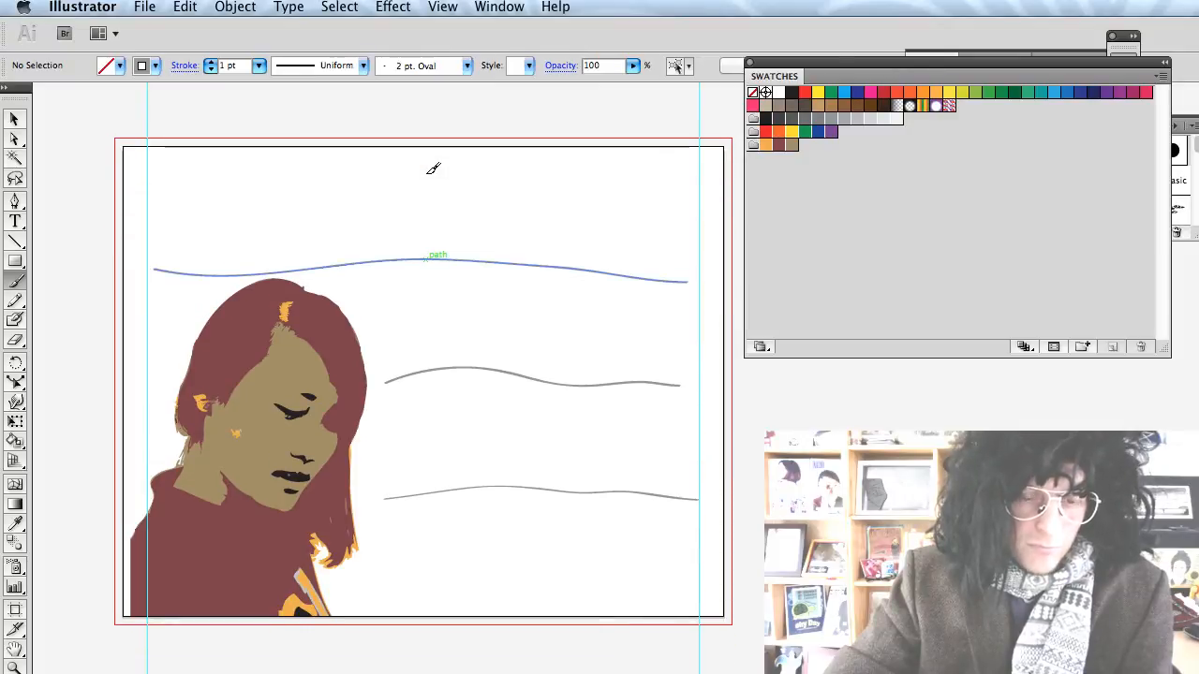
key(ctrl+r)
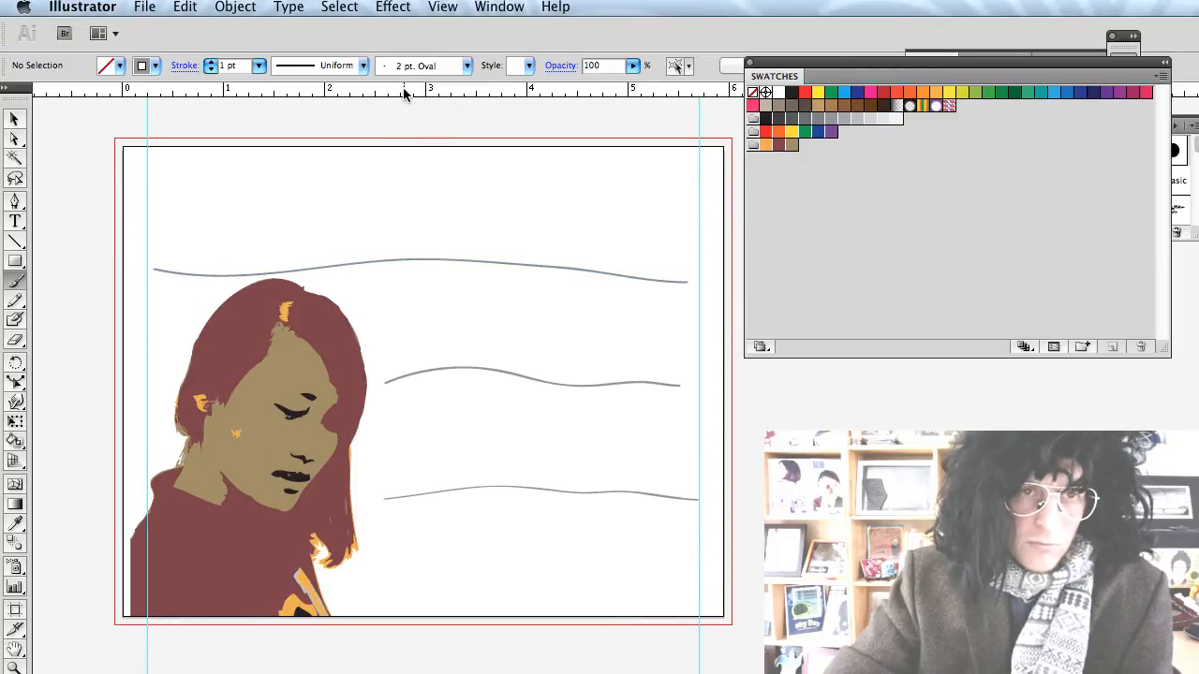
drag(406, 91, 418, 516)
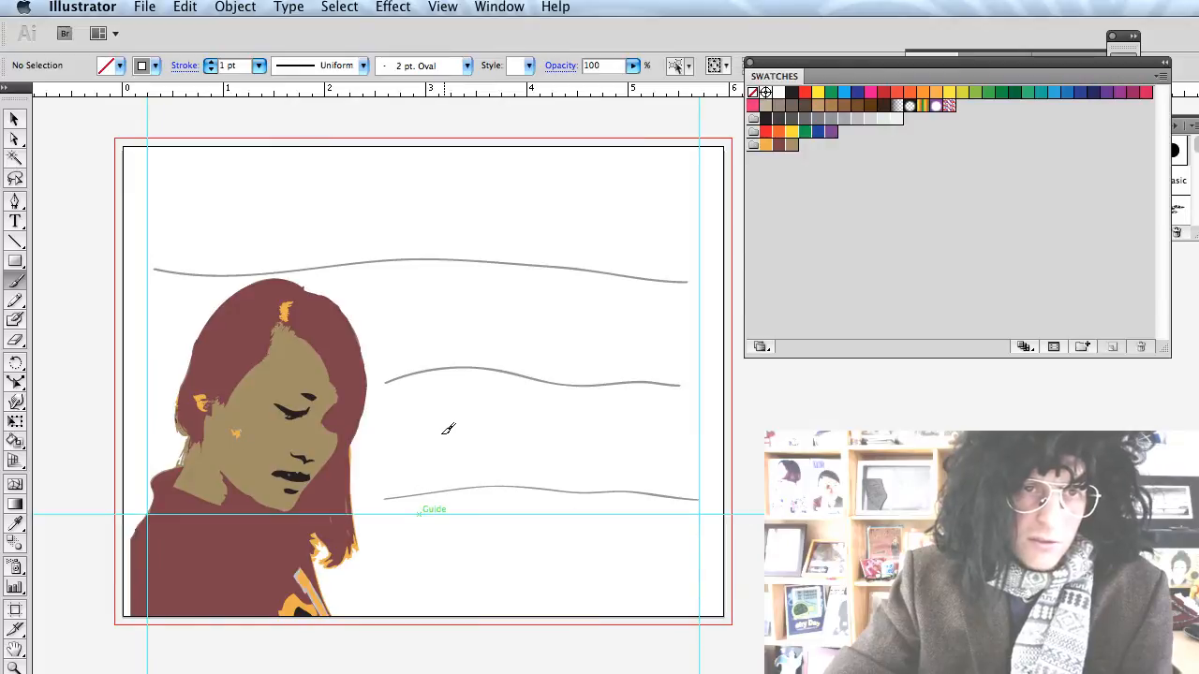
scroll(449, 398, up, 3)
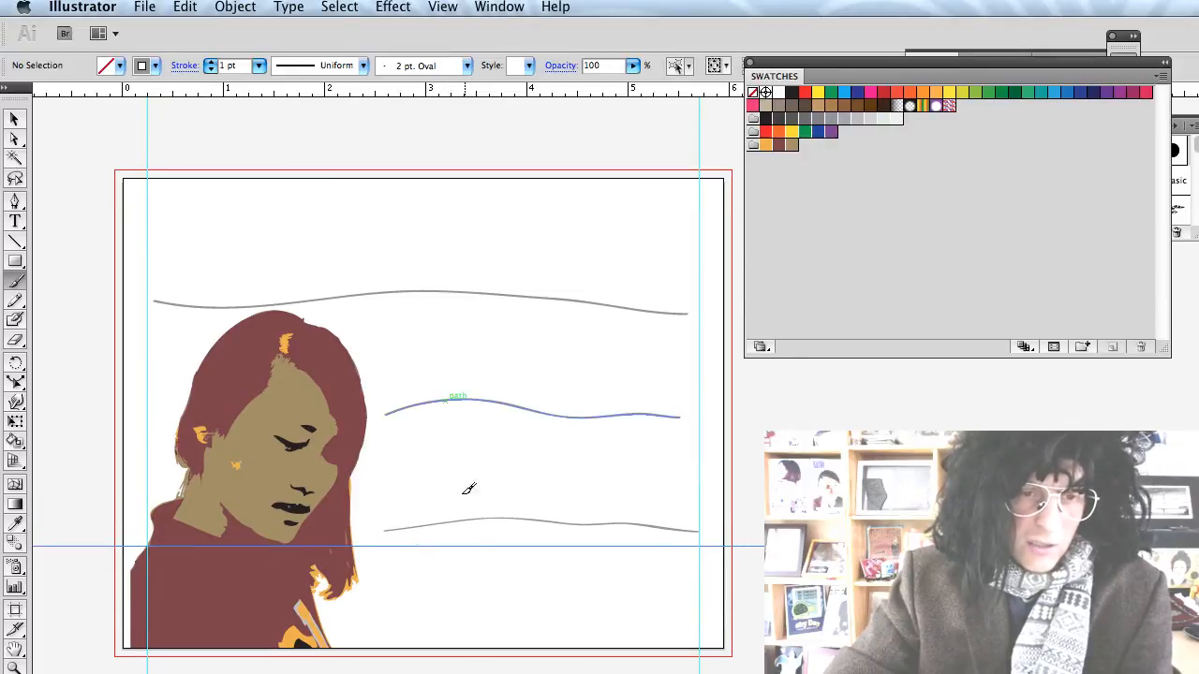
key(v)
drag(465, 545, 473, 590)
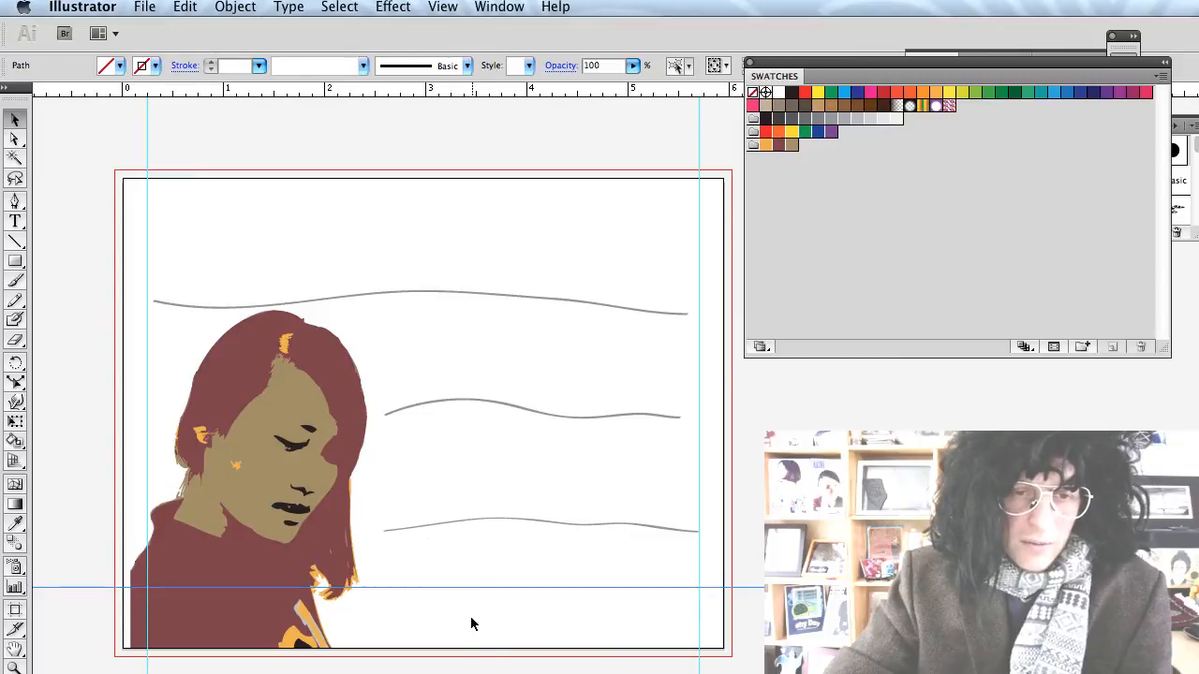
Move the Tools panel off the vertical ruler and bring the full artboard into view.
scroll(491, 555, left, 5)
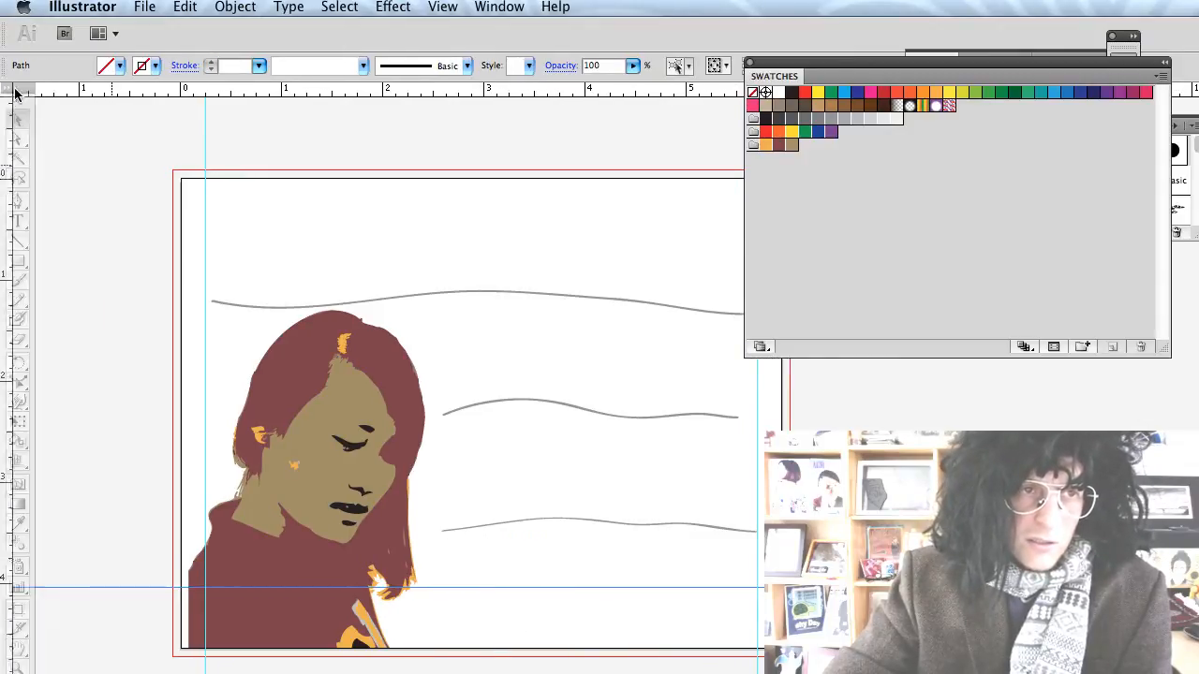
drag(13, 88, 47, 90)
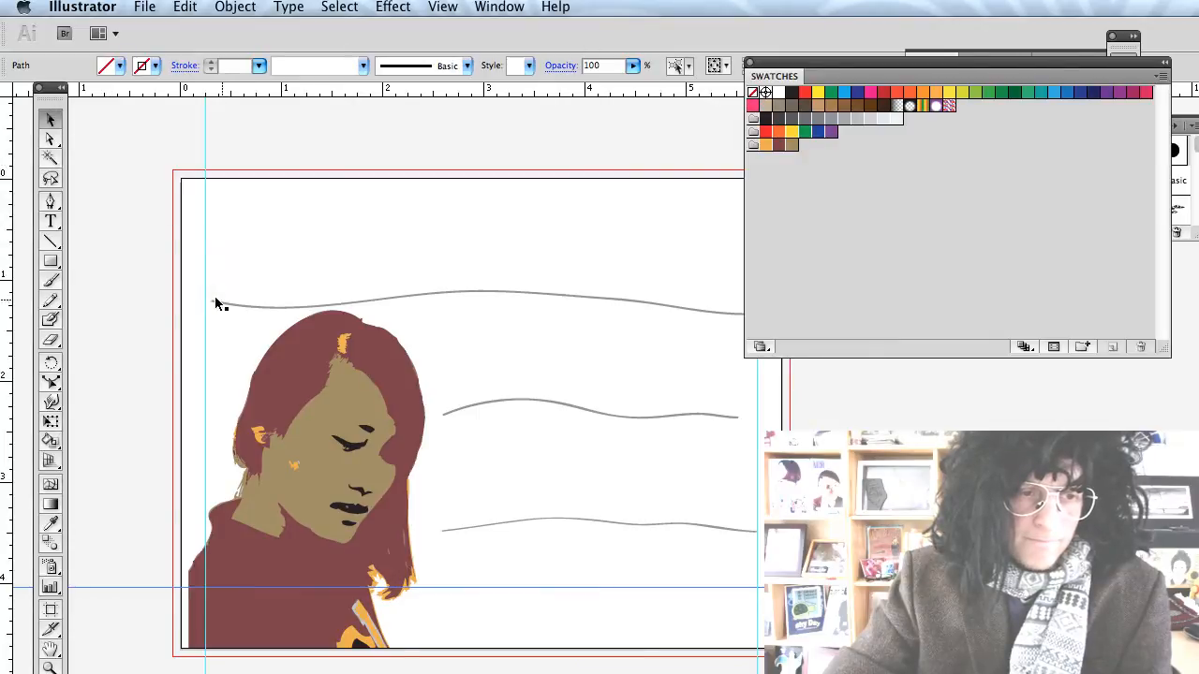
scroll(469, 376, up, 1)
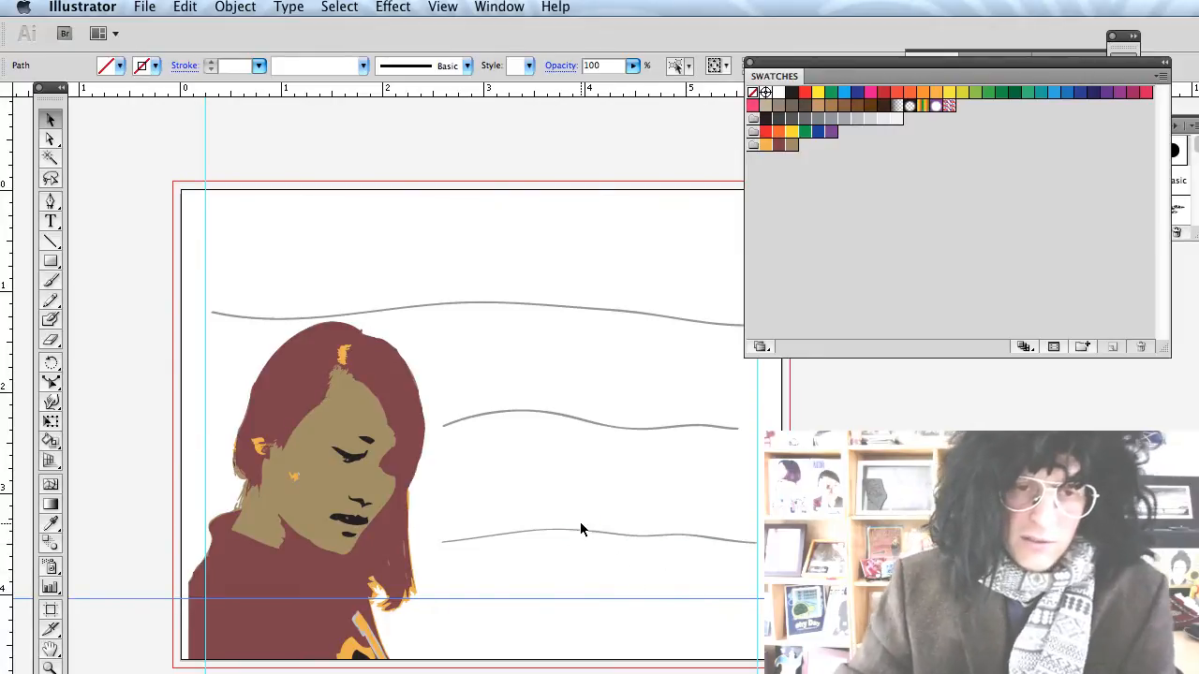
scroll(614, 473, right, 3)
scroll(614, 473, down, 2)
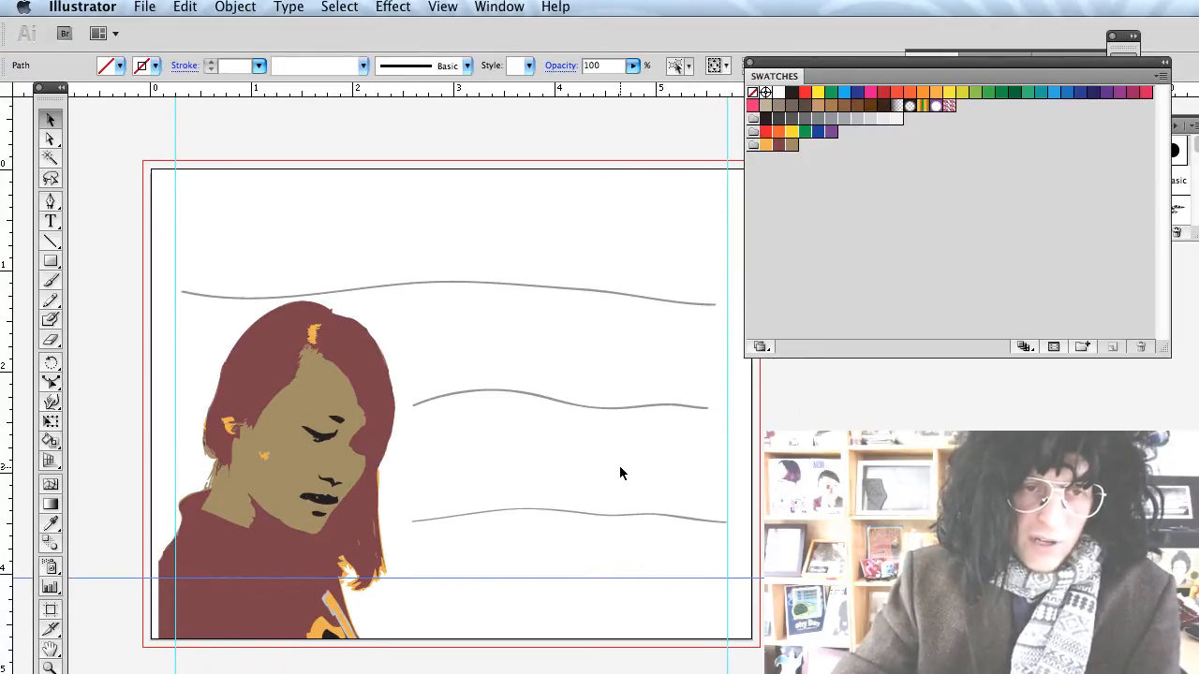
scroll(621, 461, right, 3)
scroll(563, 446, left, 1)
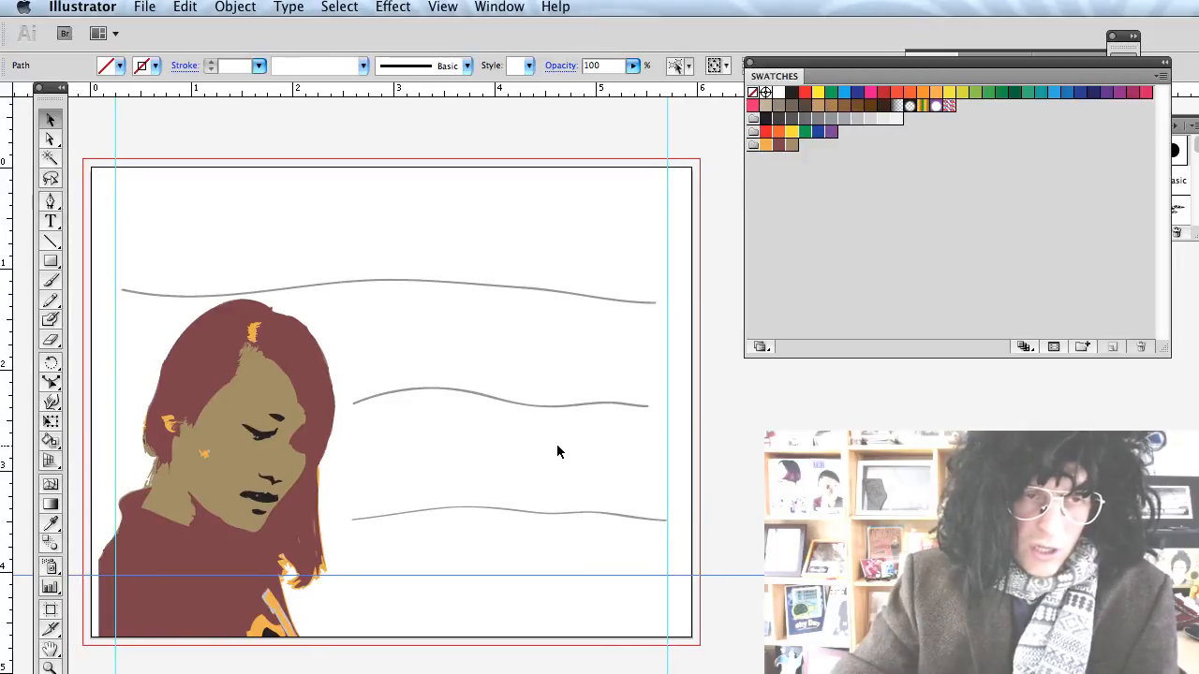
key(t)
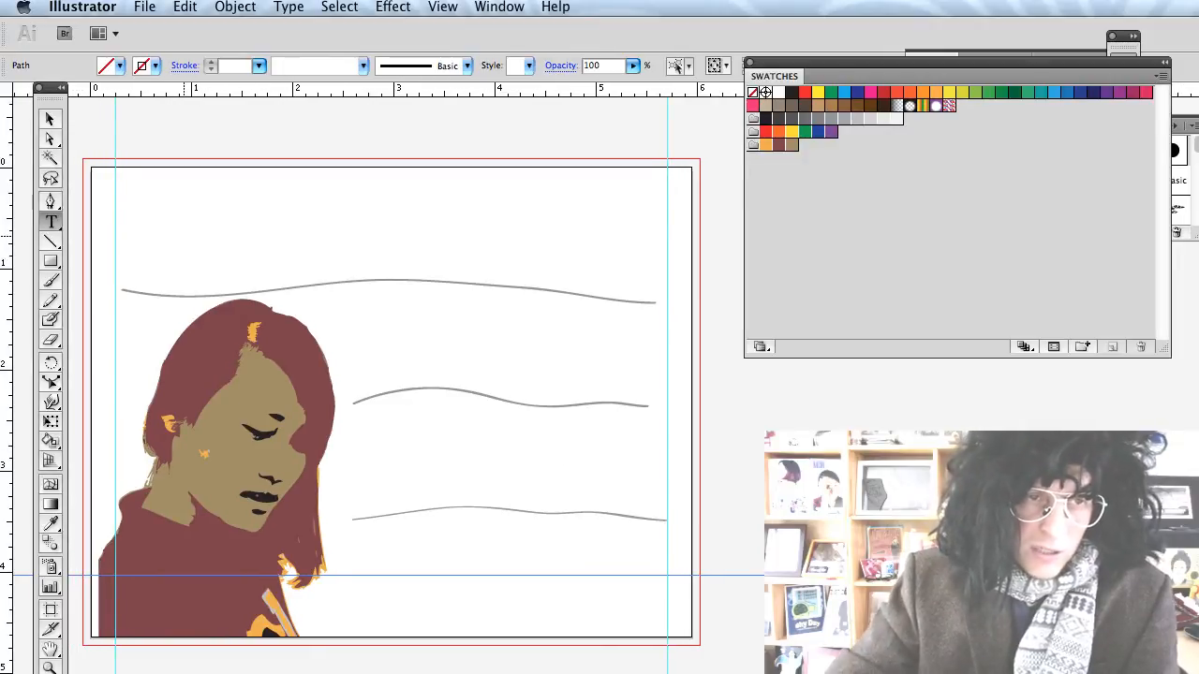
click(157, 229)
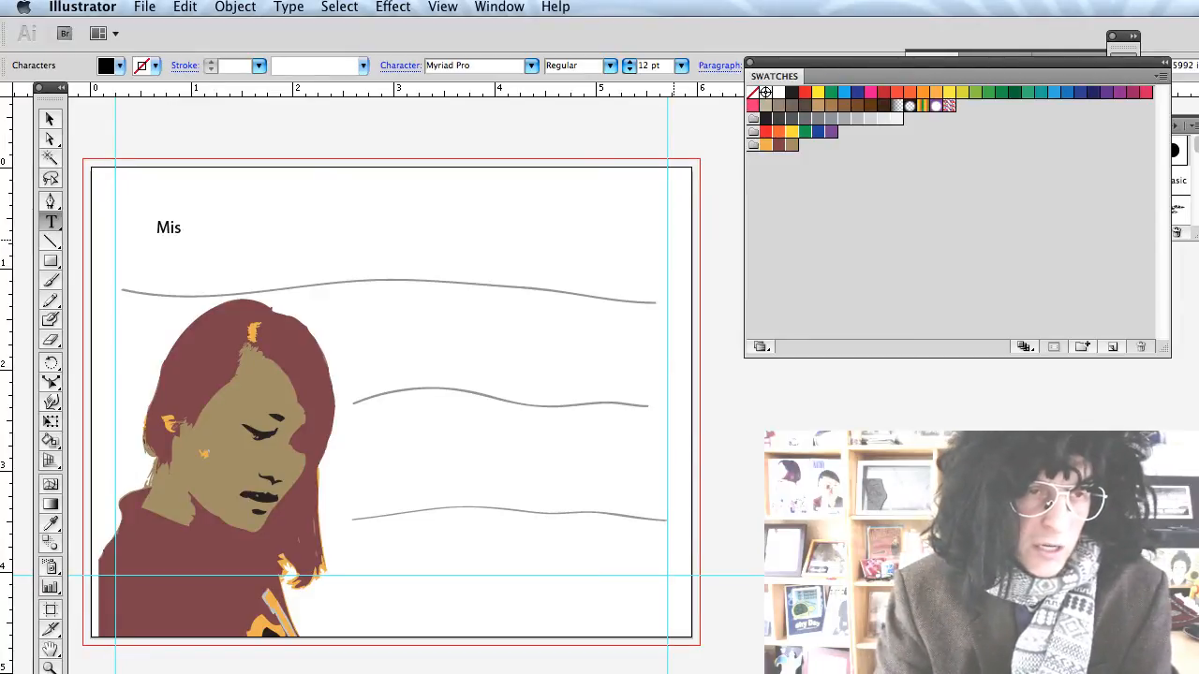
text(Lee)
key(super+a)
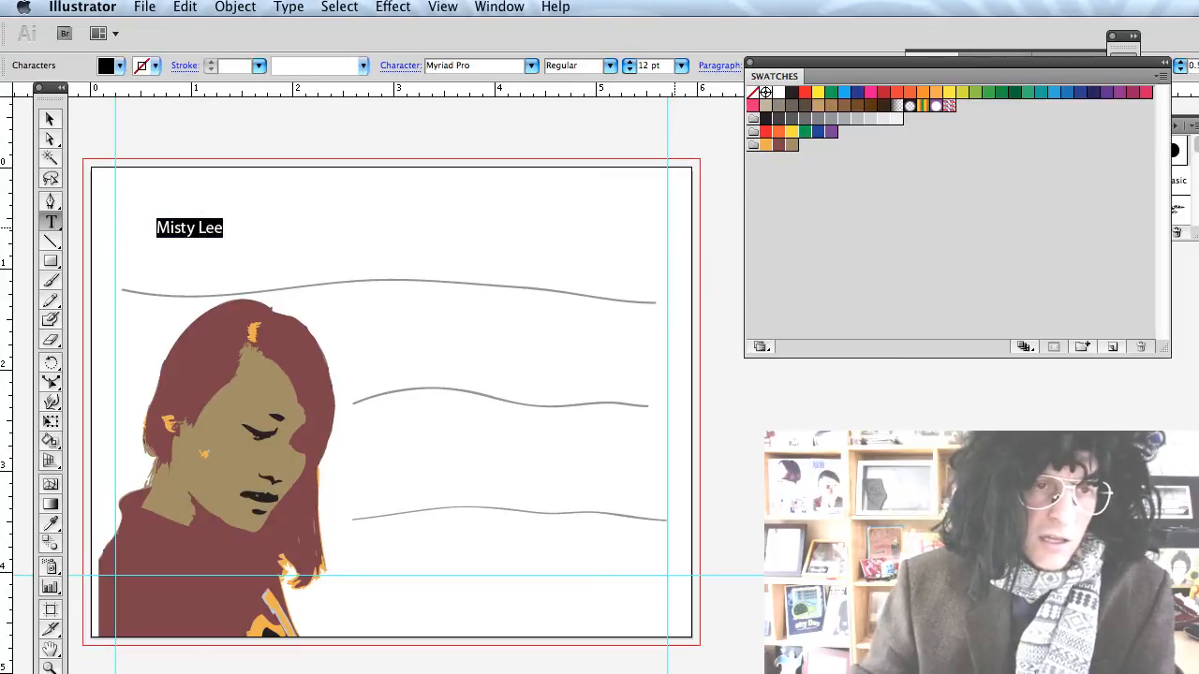
click(531, 66)
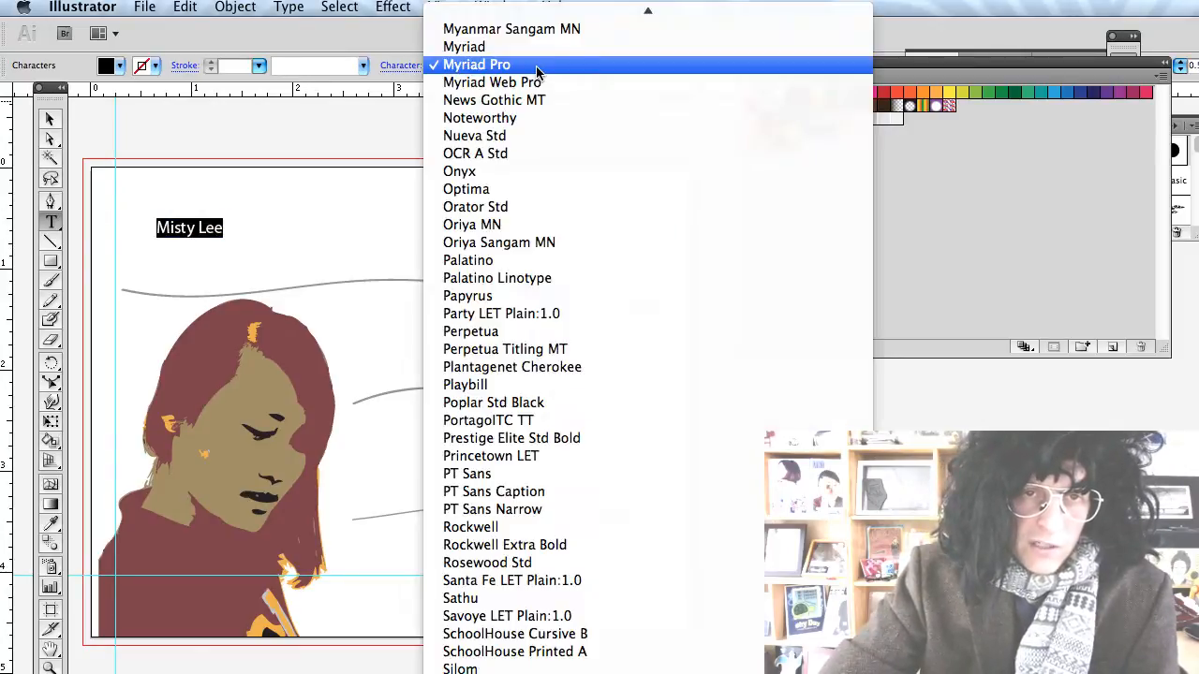
text(bau)
key(Return)
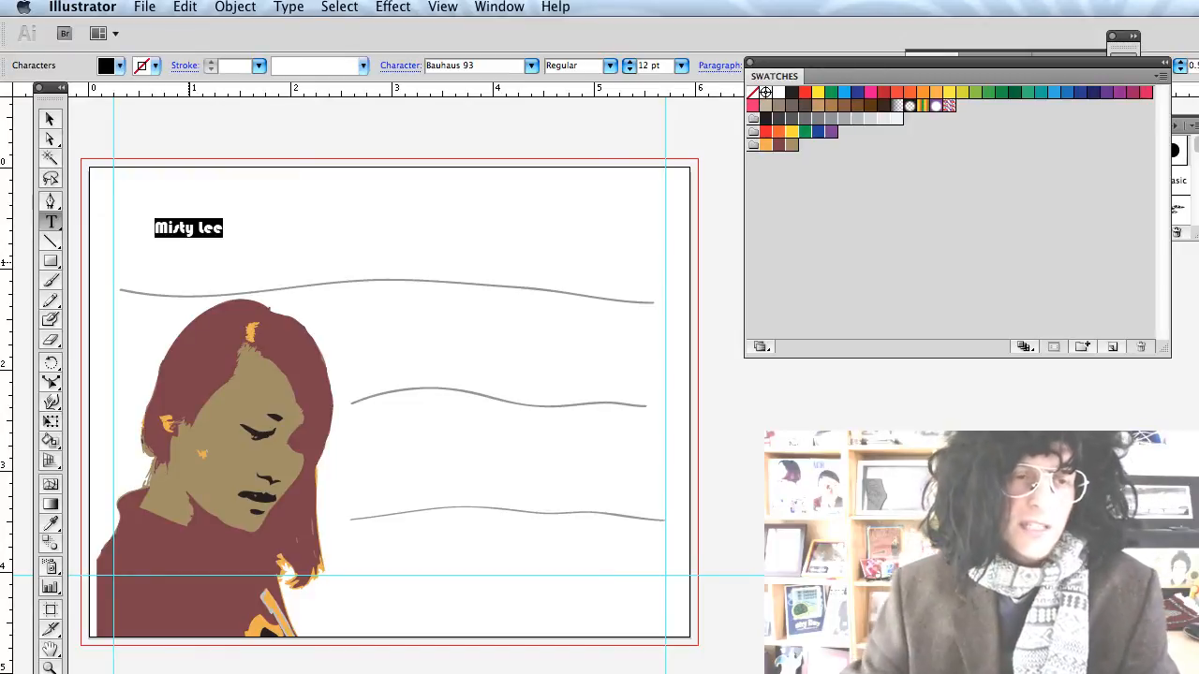
click(51, 119)
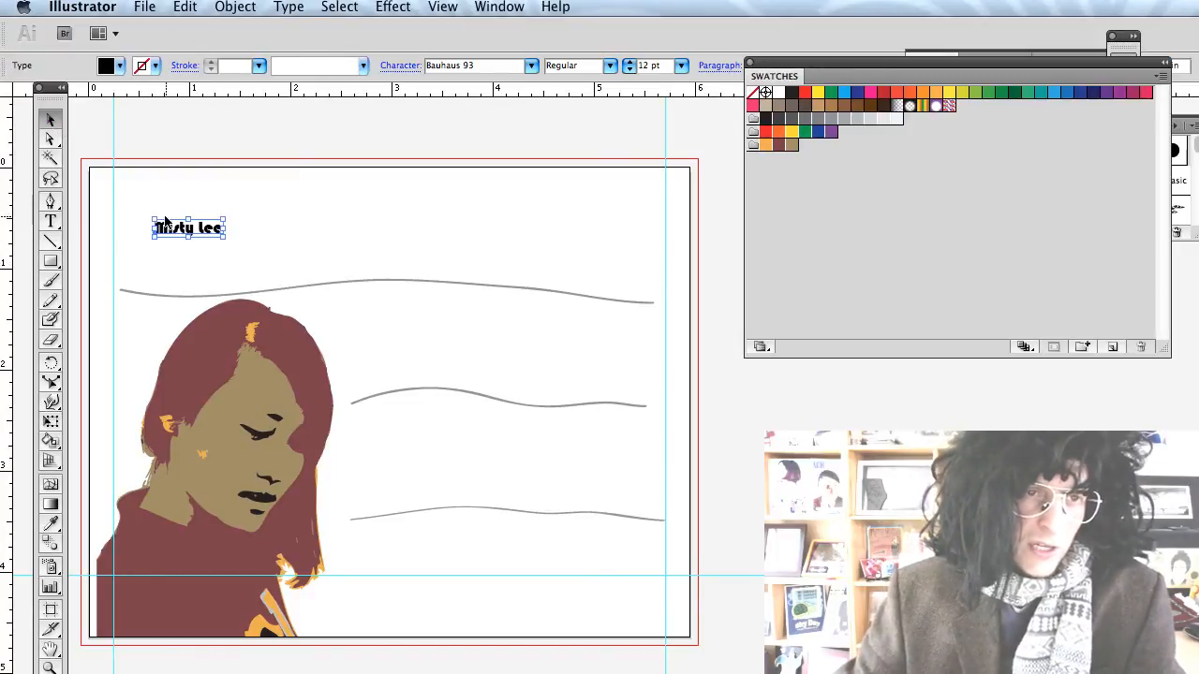
click(187, 230)
drag(225, 237, 826, 351)
drag(420, 315, 433, 246)
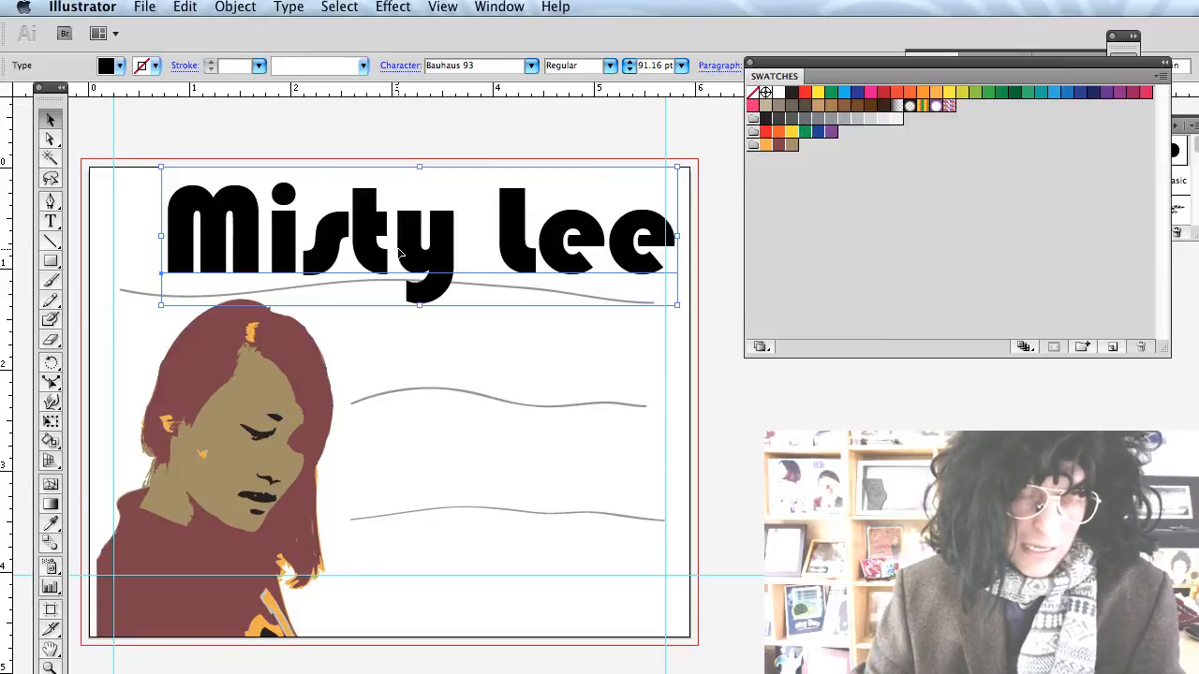
key(super+c)
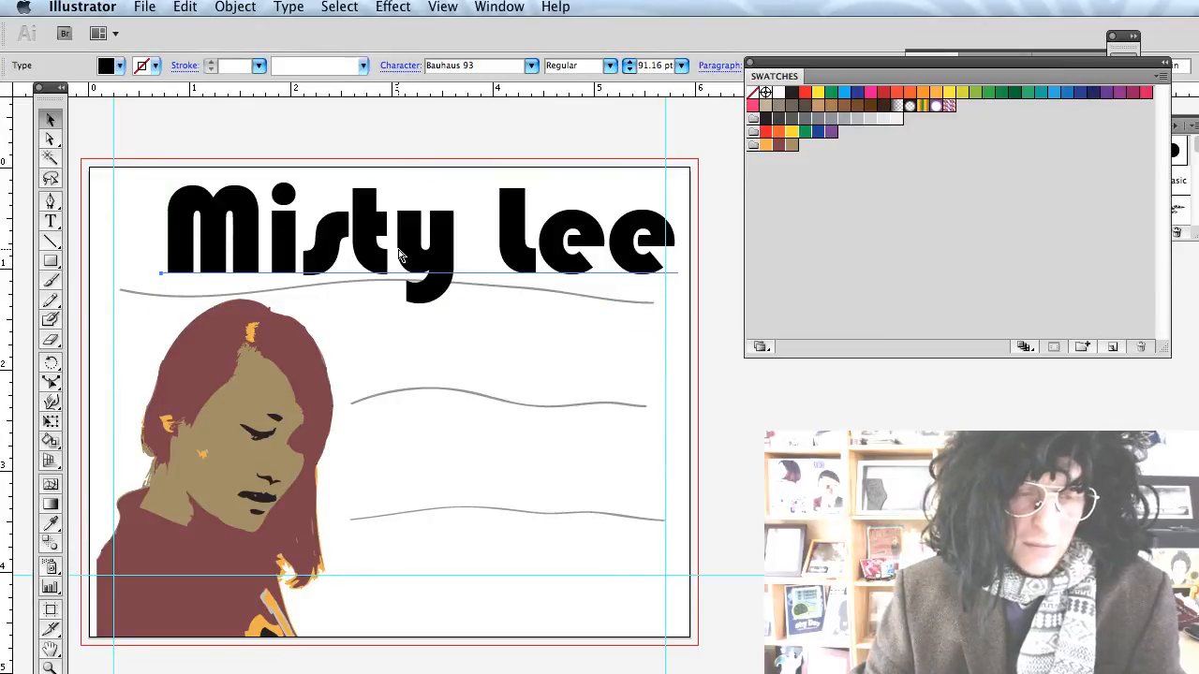
key(super+v)
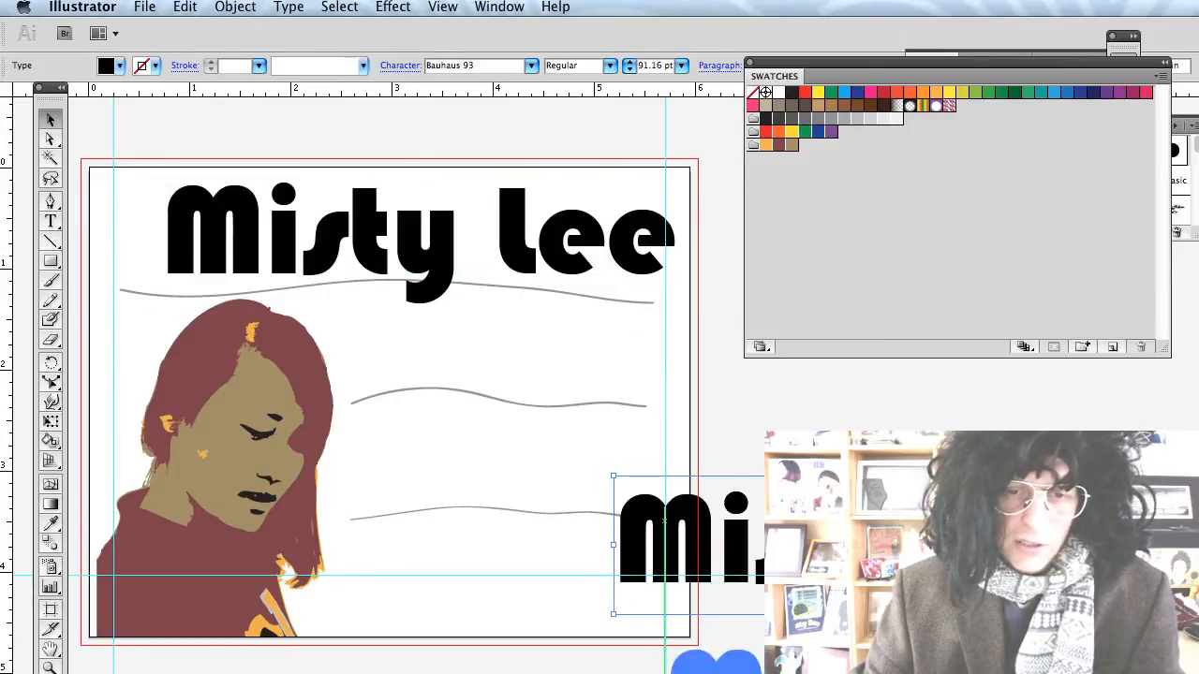
key(Delete)
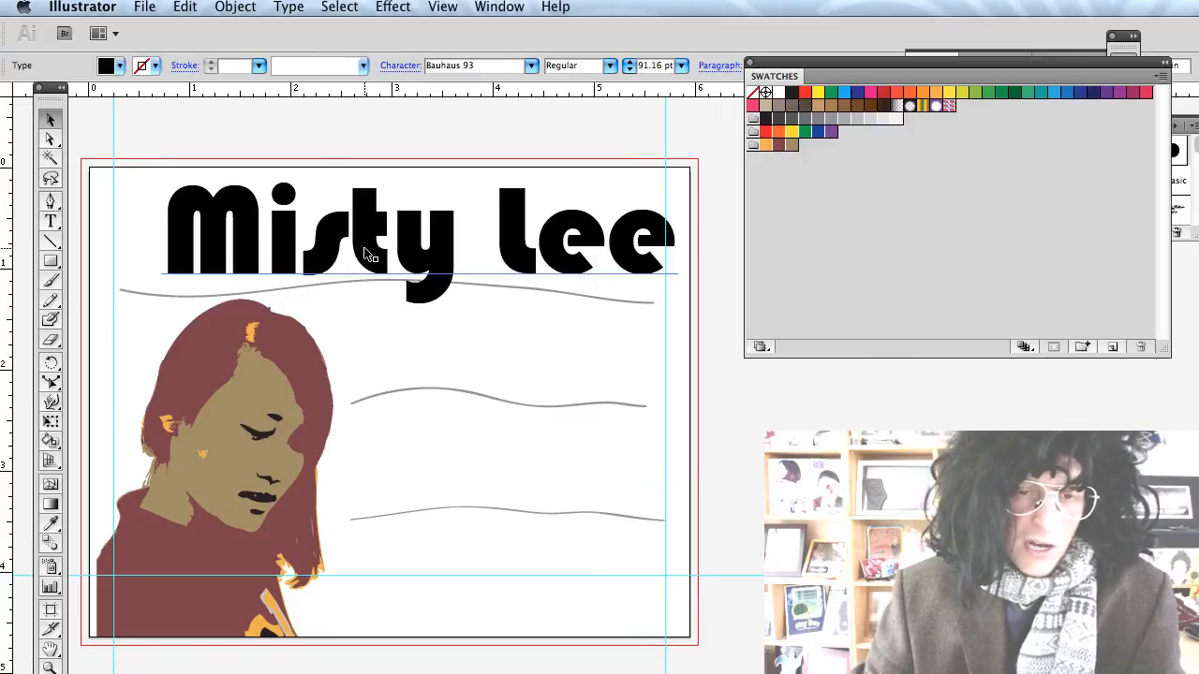
Try converting the title to outlines, then undo to keep it as live type.
click(366, 253)
key(super+shift+a)
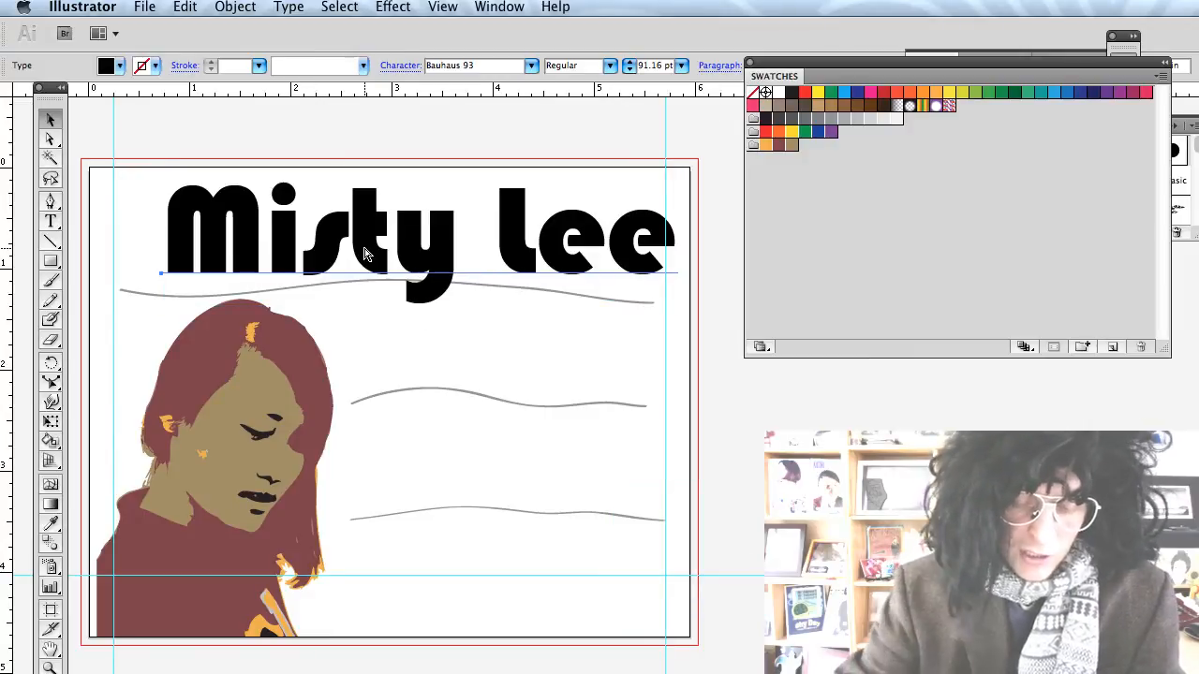
click(366, 253)
key(super+shift+o)
scroll(360, 246, left, 2)
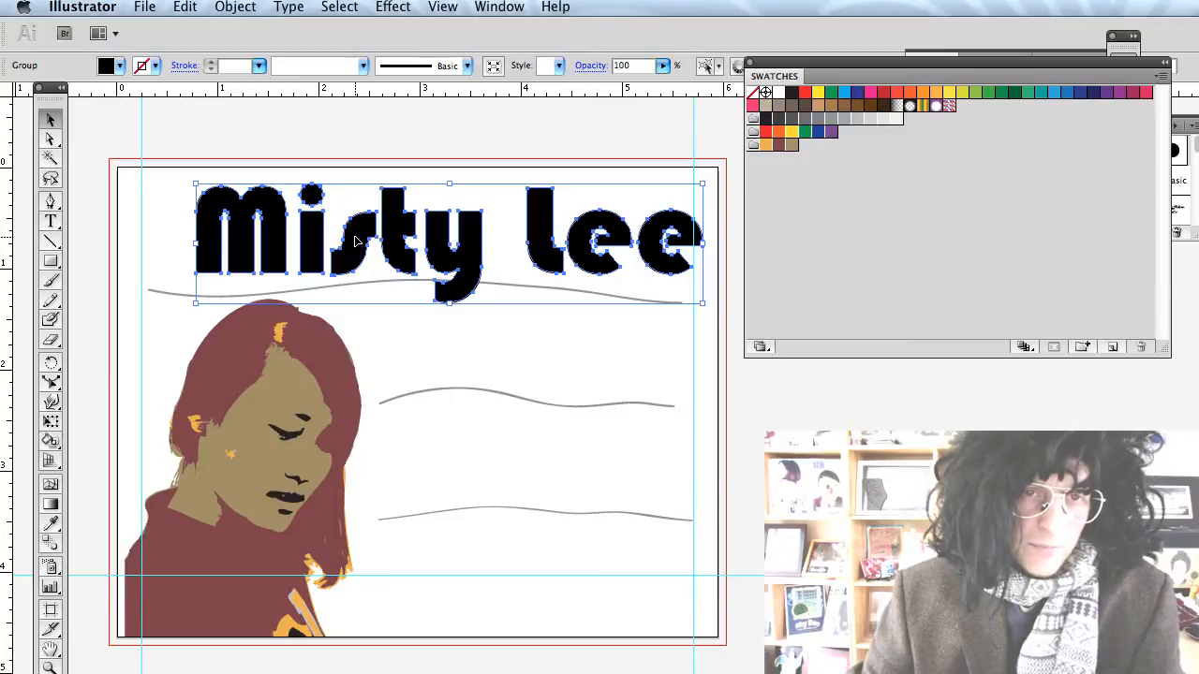
scroll(356, 242, right, 2)
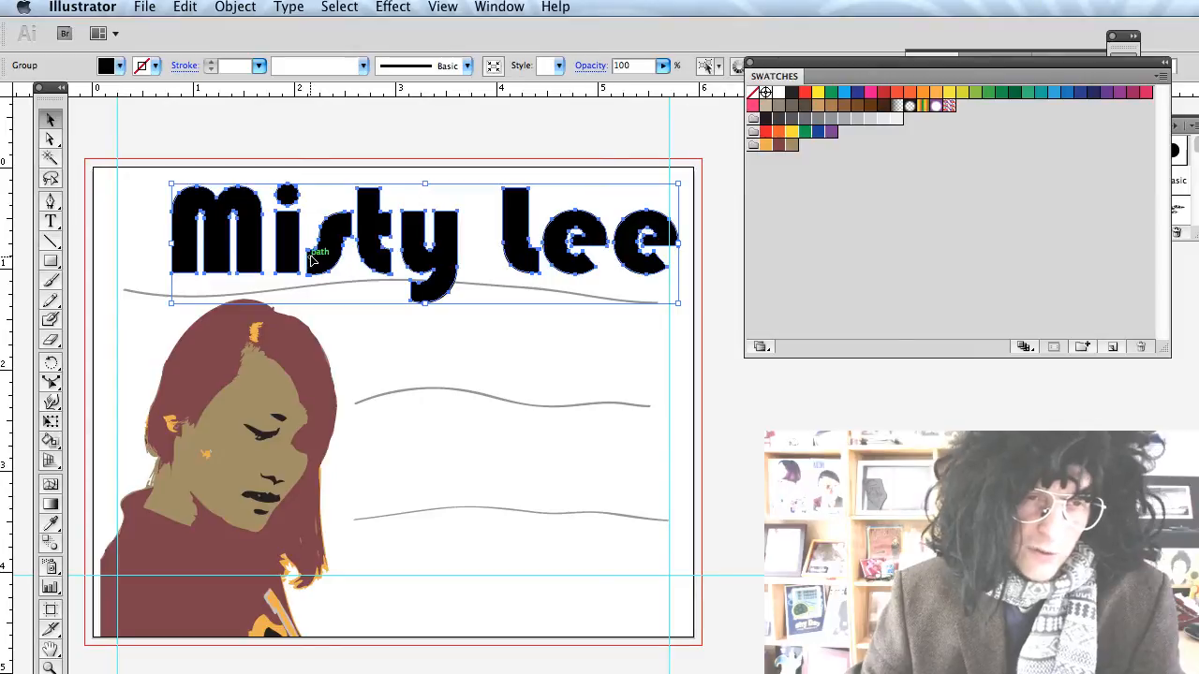
key(super+shift+b)
key(super+z)
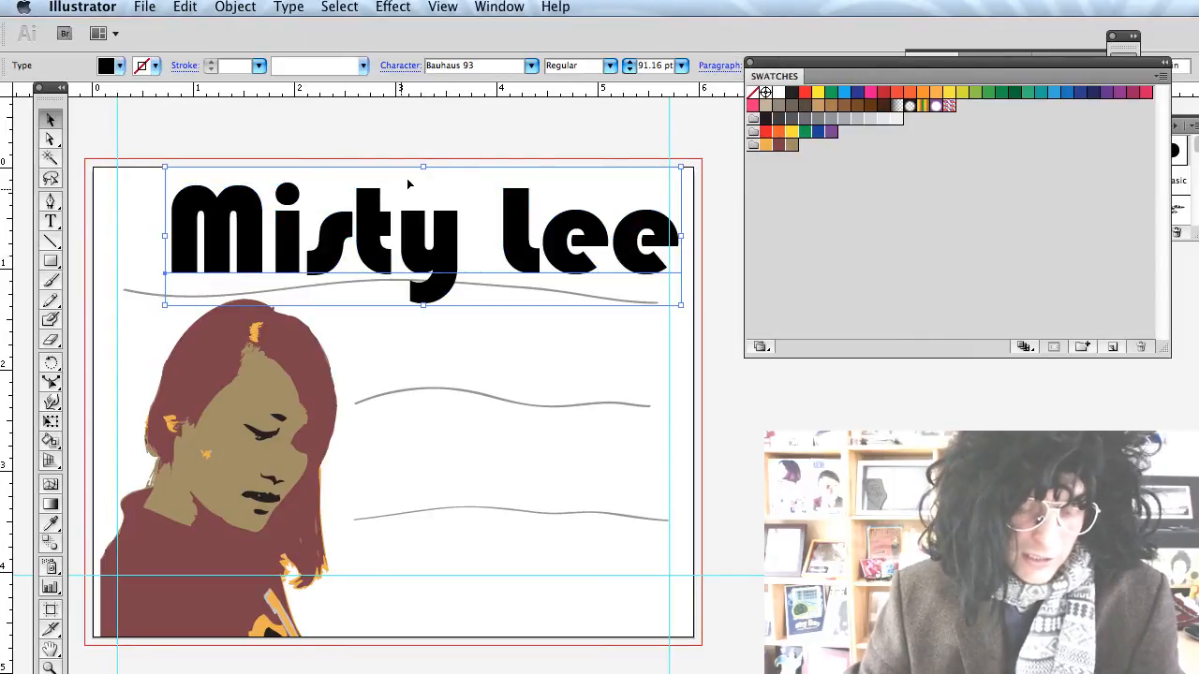
click(443, 7)
mouse_move(499, 8)
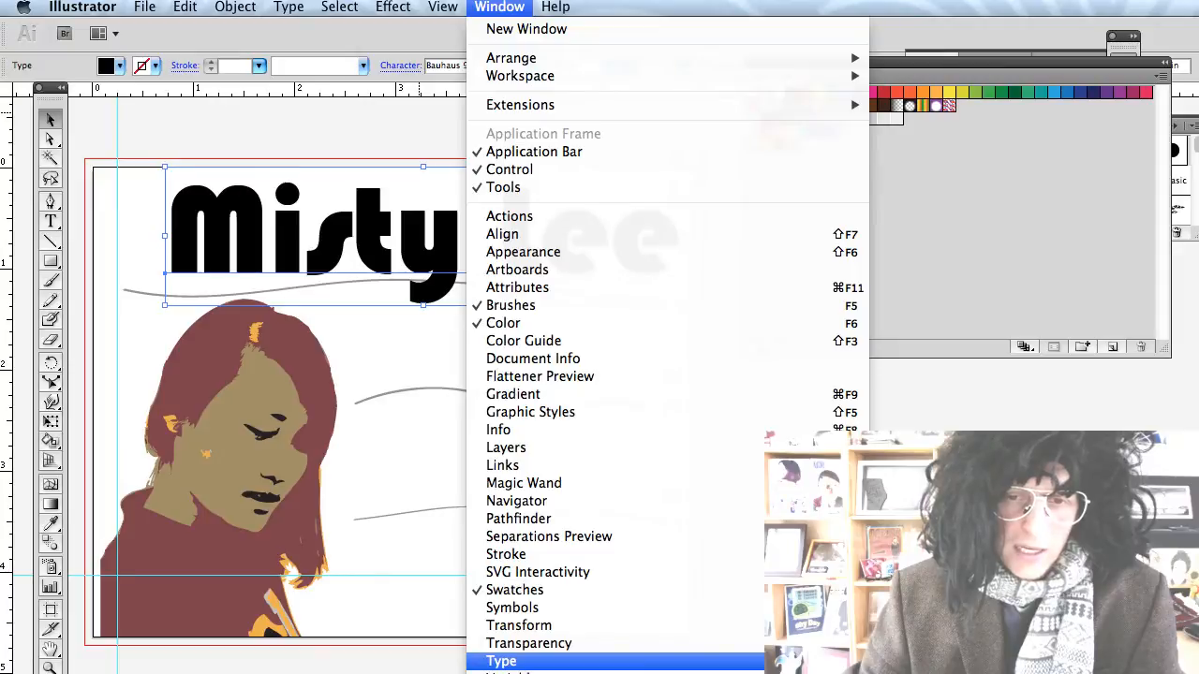
click(904, 661)
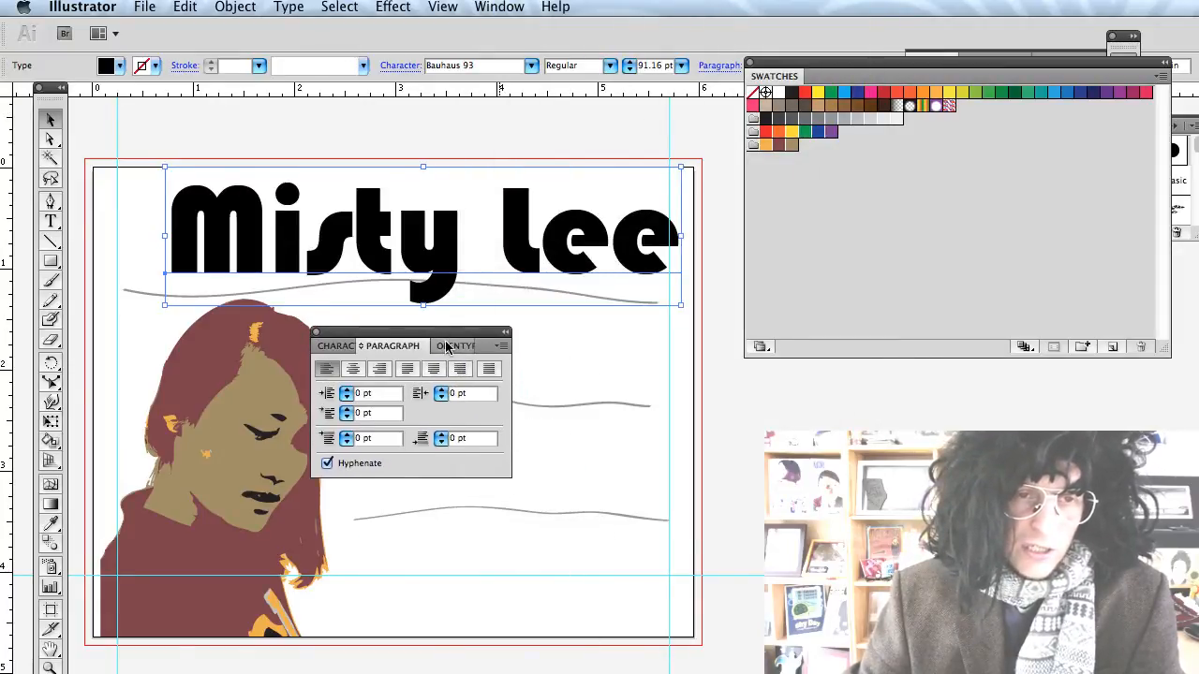
click(344, 346)
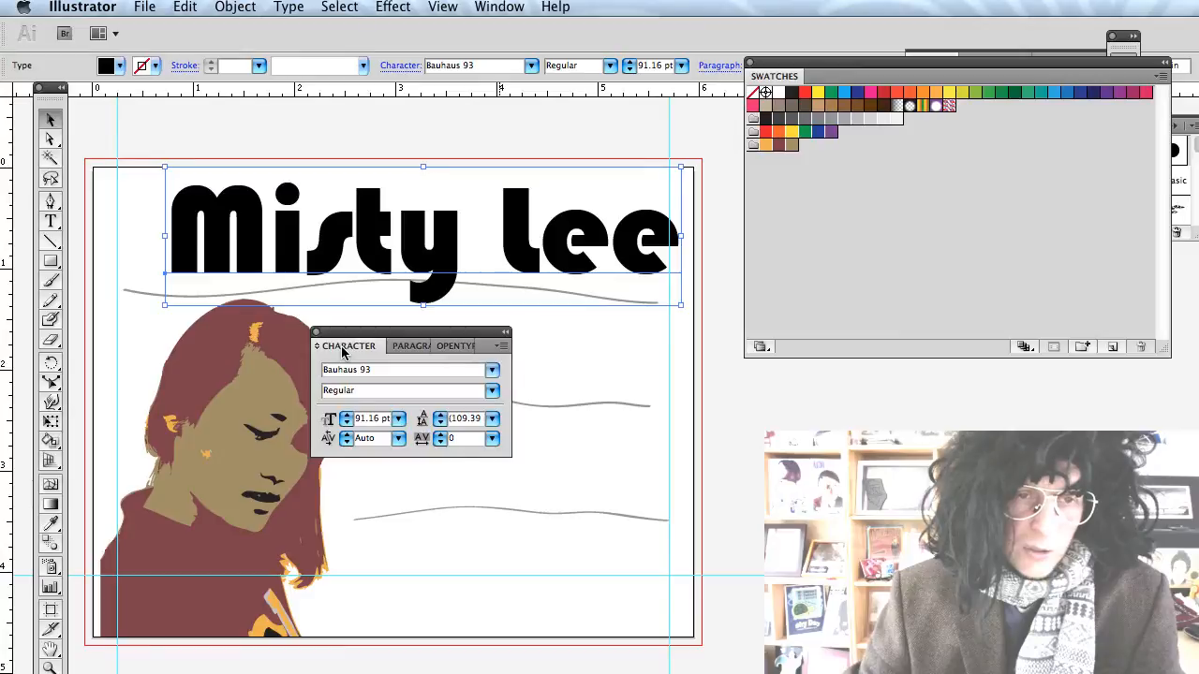
click(487, 440)
click(493, 343)
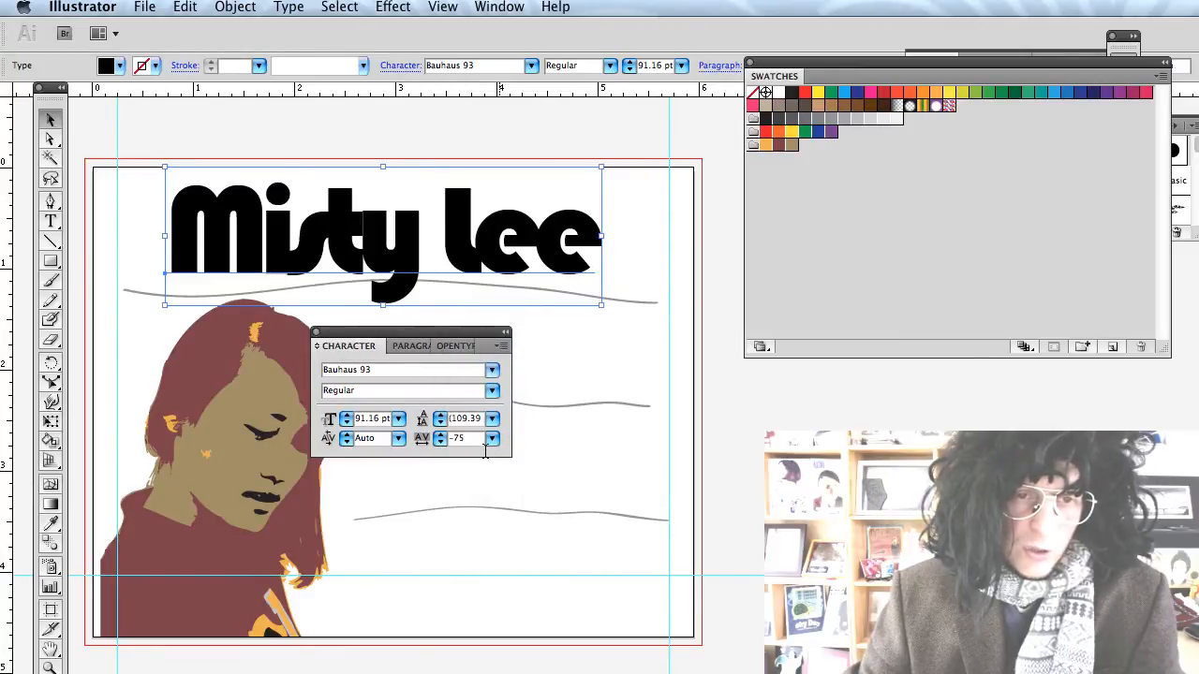
click(491, 439)
click(492, 471)
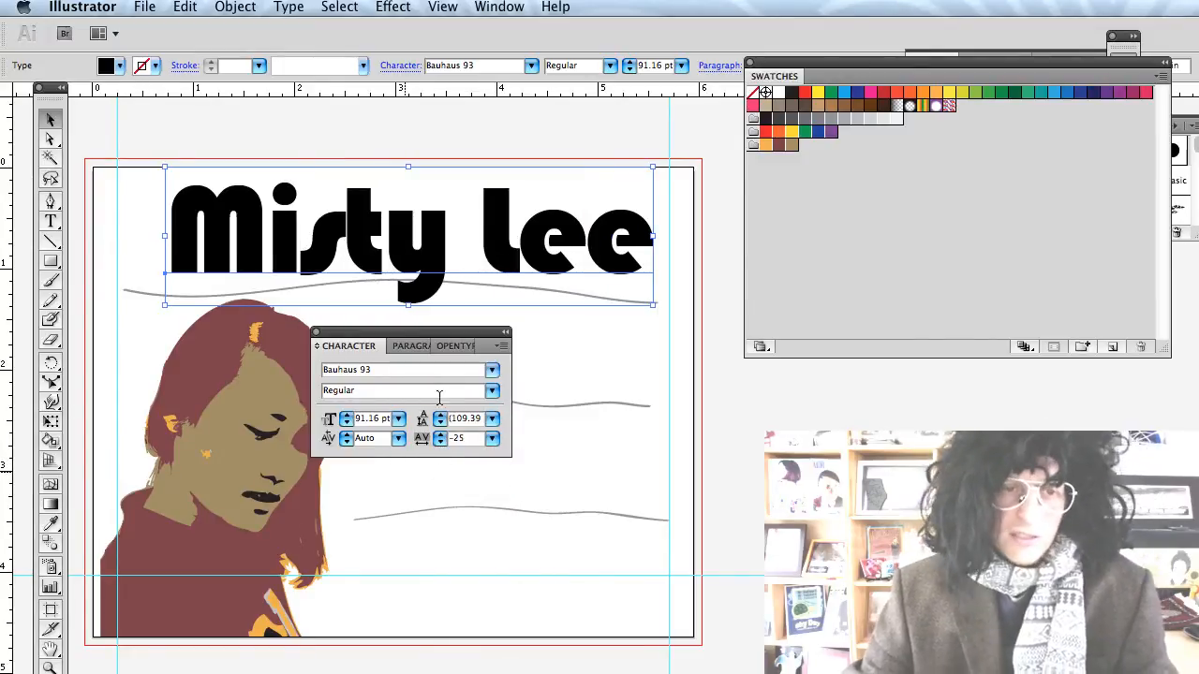
drag(436, 340, 361, 673)
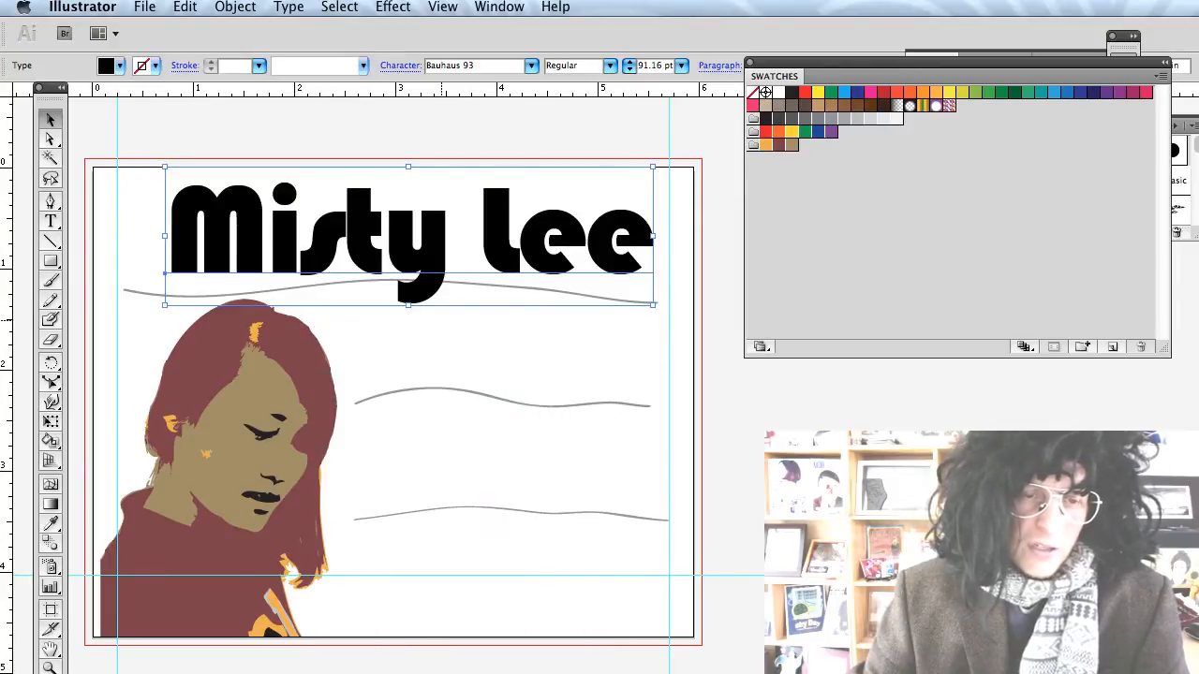
key(super+shift+o)
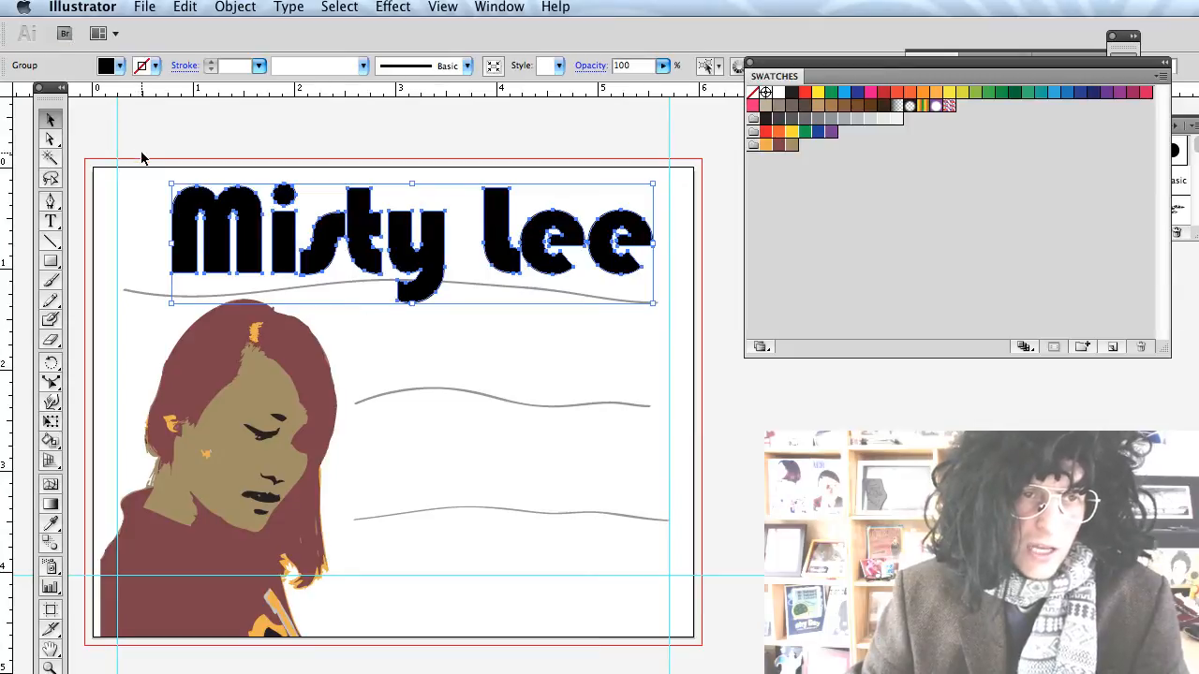
click(51, 403)
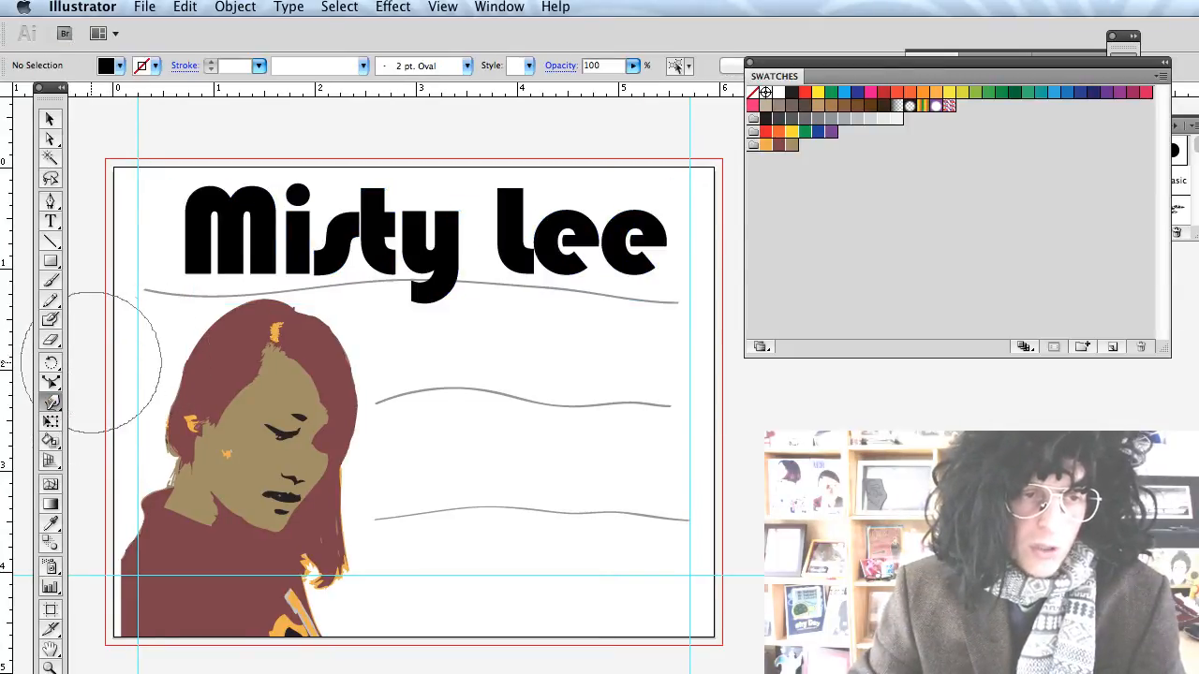
With the Warp tool, stretch the l of Lee, thin the s, and bend the M of Misty.
click(52, 405)
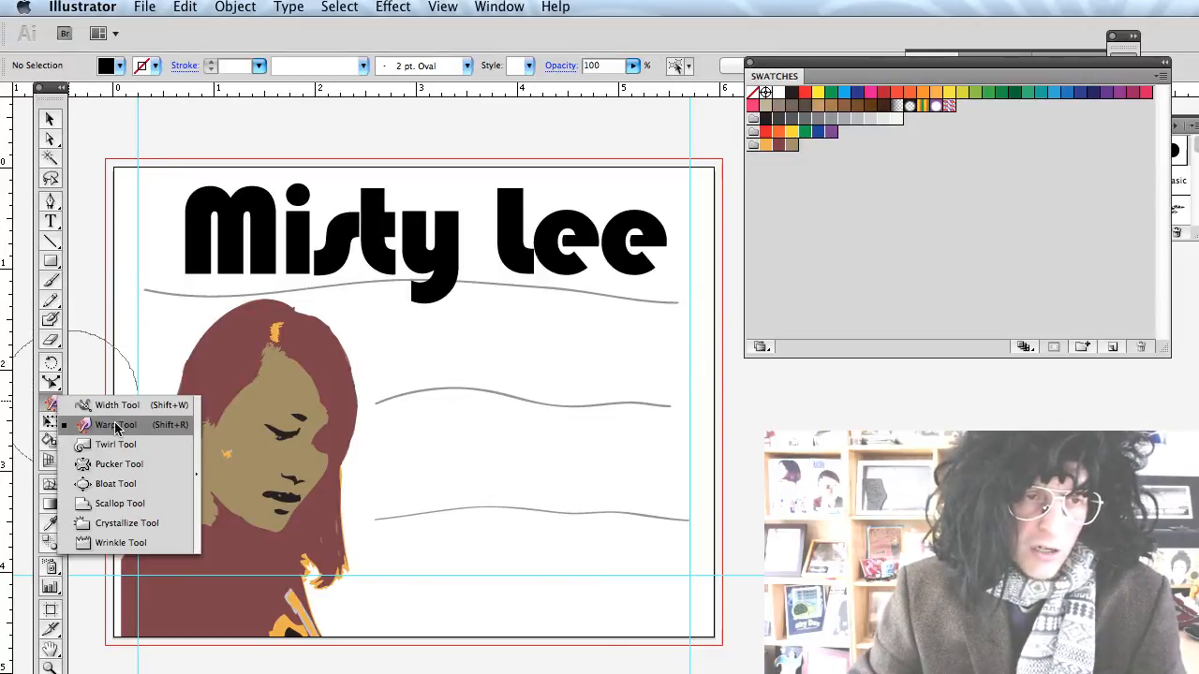
click(116, 424)
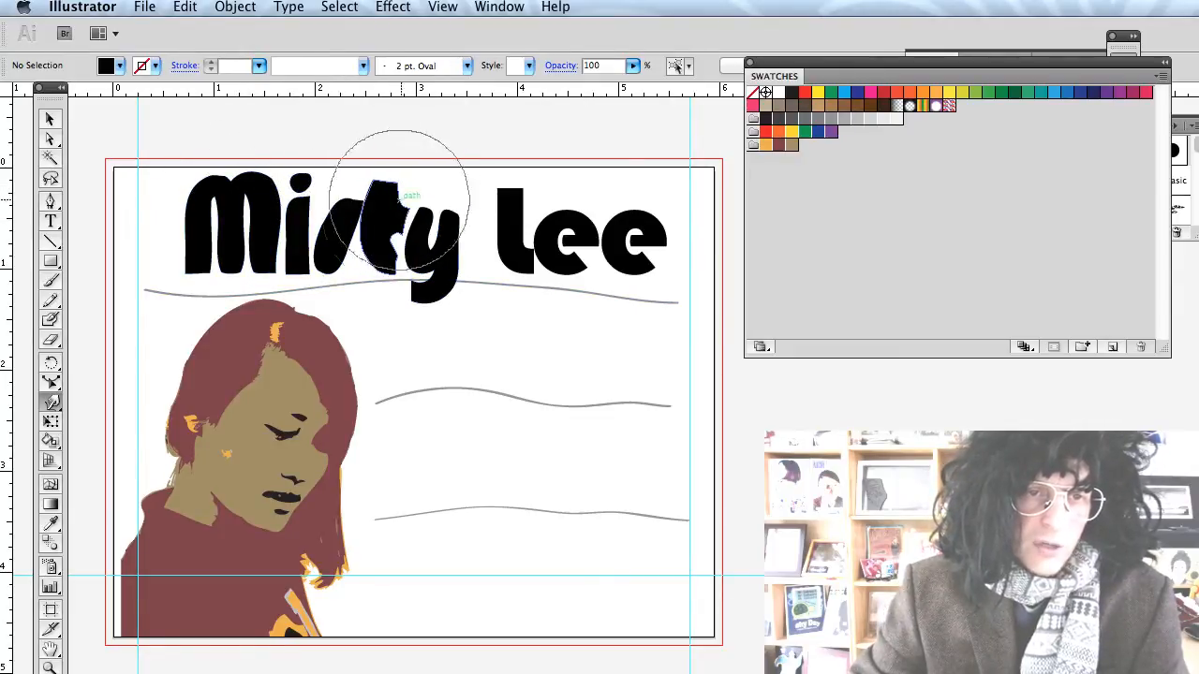
mouse_move(563, 217)
mouse_down()
mouse_move(508, 199)
mouse_move(503, 162)
mouse_up()
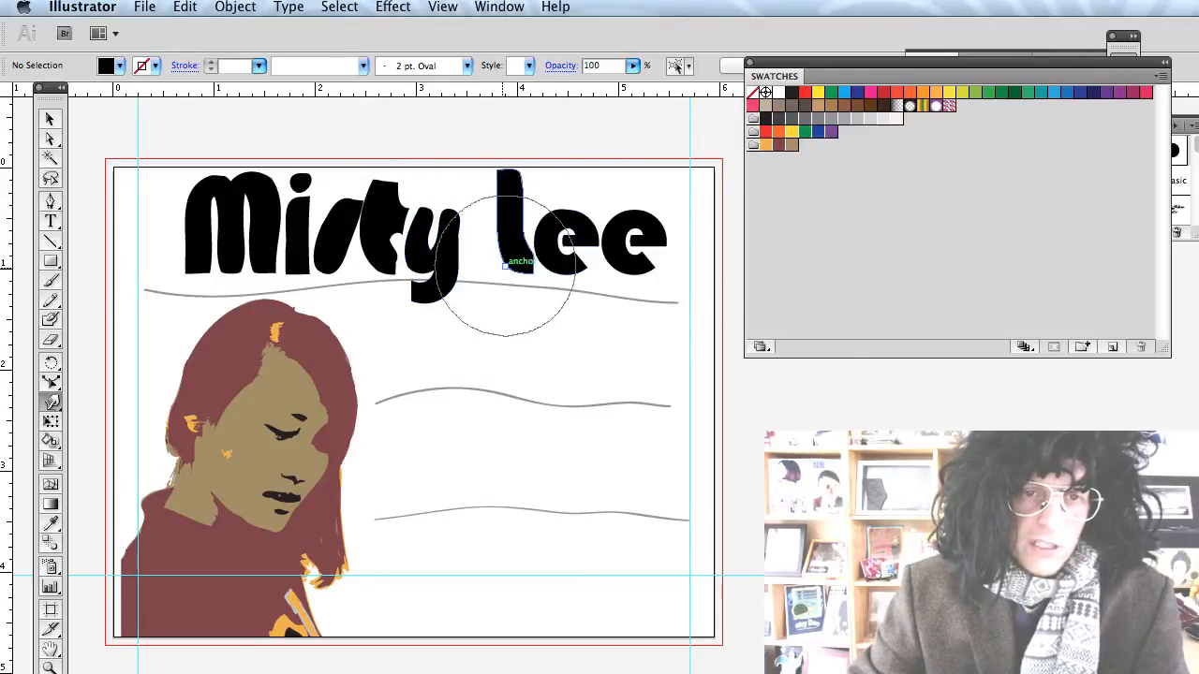
mouse_move(512, 267)
mouse_down()
mouse_move(488, 284)
mouse_move(535, 236)
mouse_move(459, 201)
mouse_move(486, 245)
mouse_up()
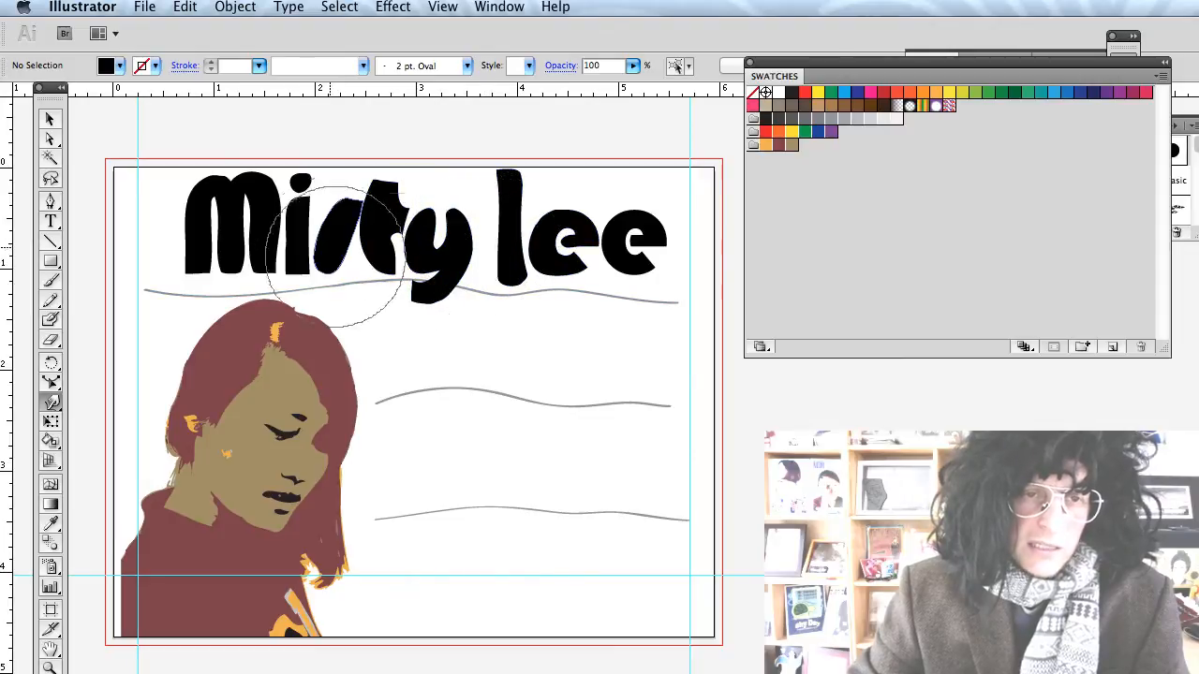
drag(324, 249, 316, 242)
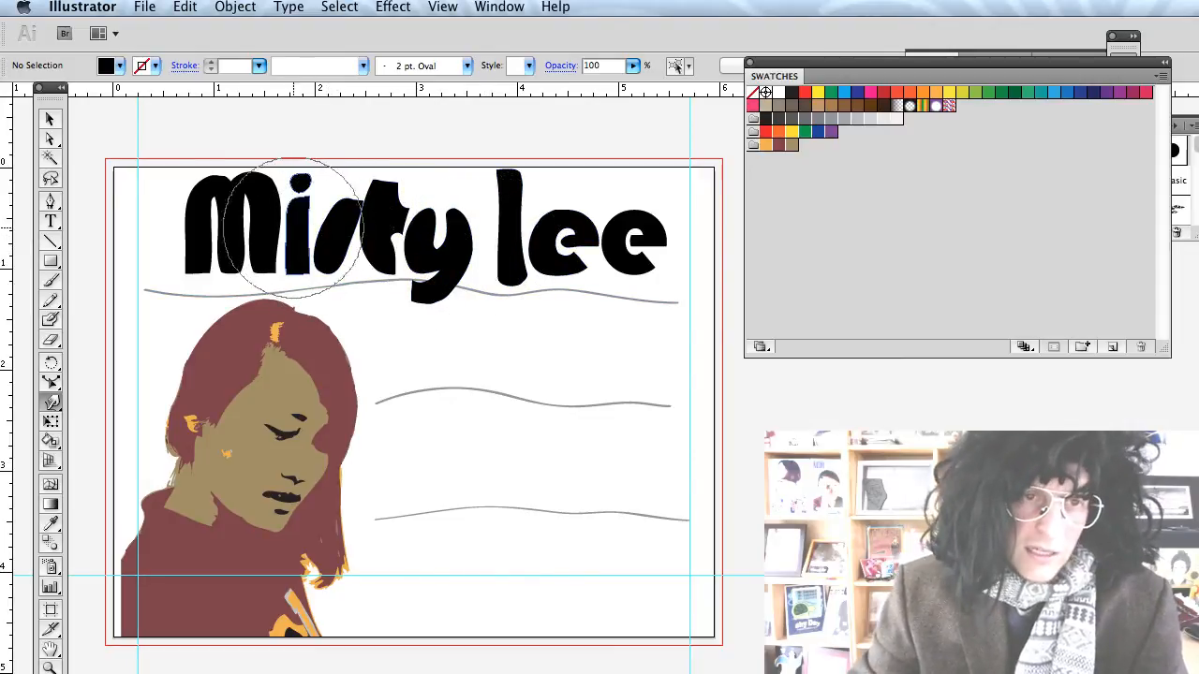
mouse_move(217, 232)
mouse_down()
mouse_move(228, 241)
mouse_move(214, 214)
mouse_move(228, 209)
mouse_up()
mouse_move(328, 225)
mouse_down()
mouse_move(337, 209)
mouse_move(364, 234)
mouse_up()
key(super+z)
key(super+z)
key(super+z)
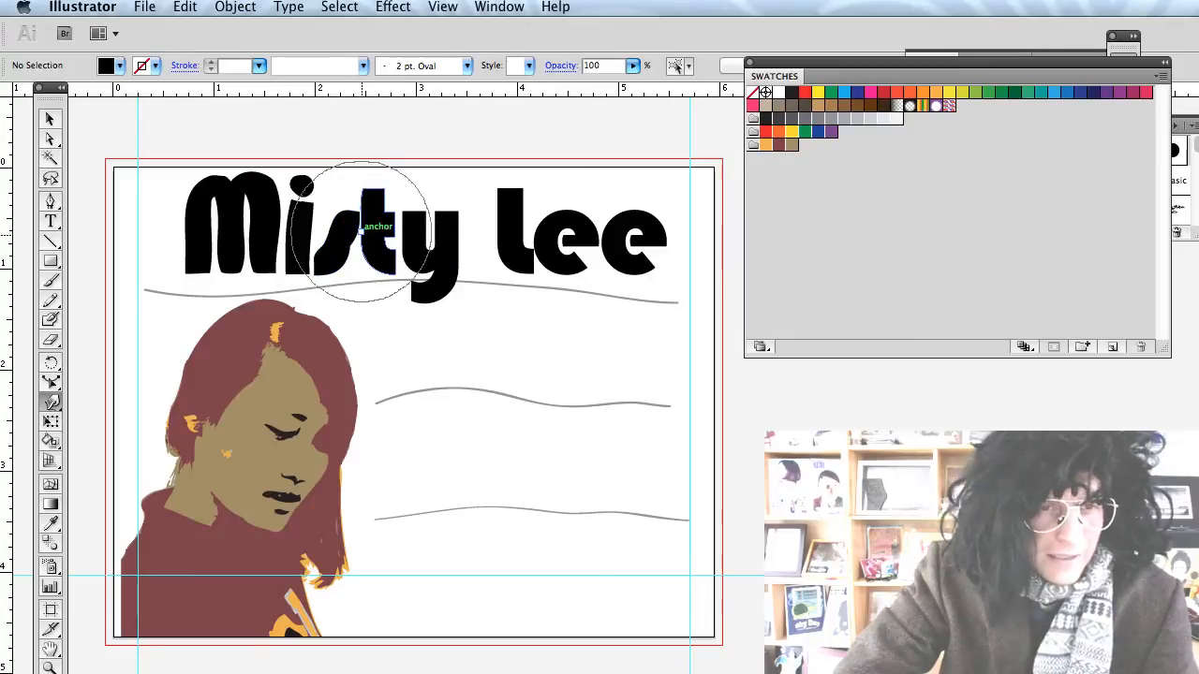
key(super+z)
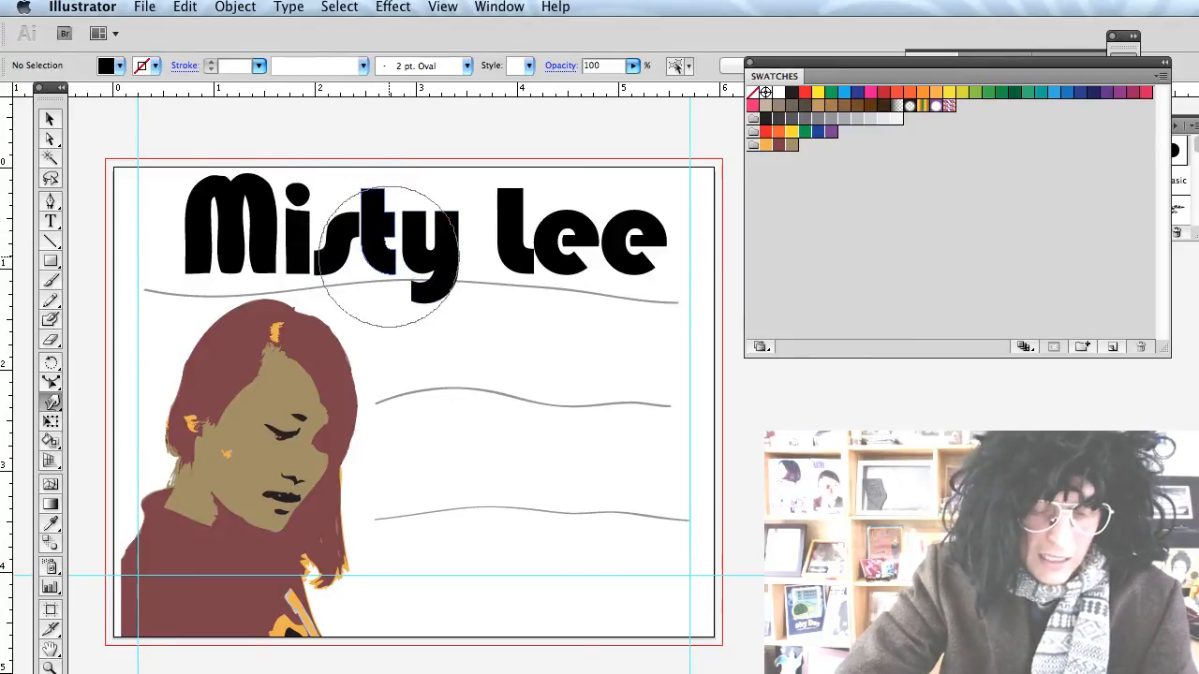
key(v)
click(376, 283)
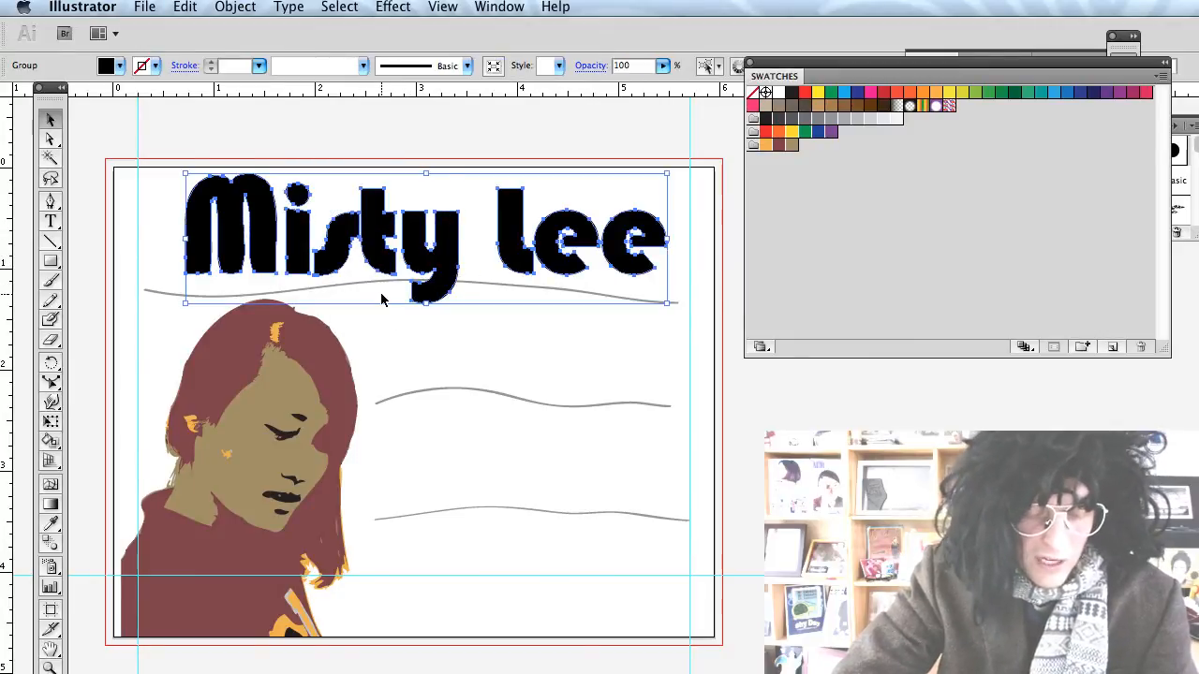
key(shift+super+b)
key(shift+super+g)
Lock the s of Misty with Object > Lock > Selection.
click(380, 324)
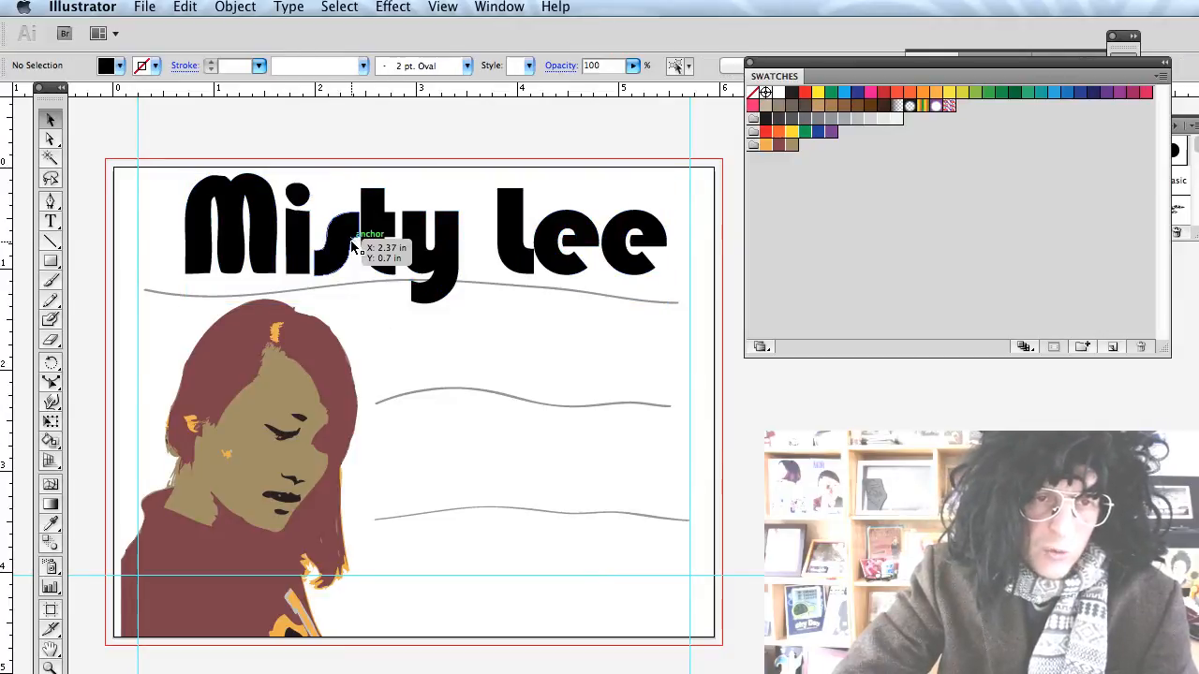
click(343, 272)
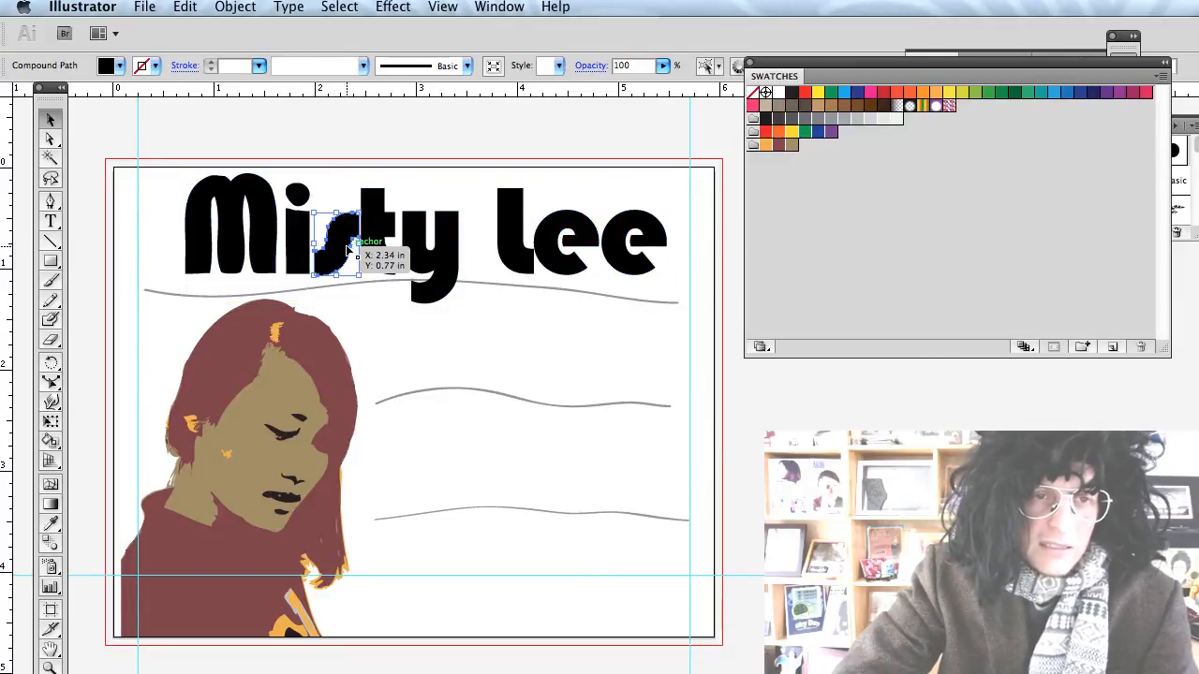
click(233, 8)
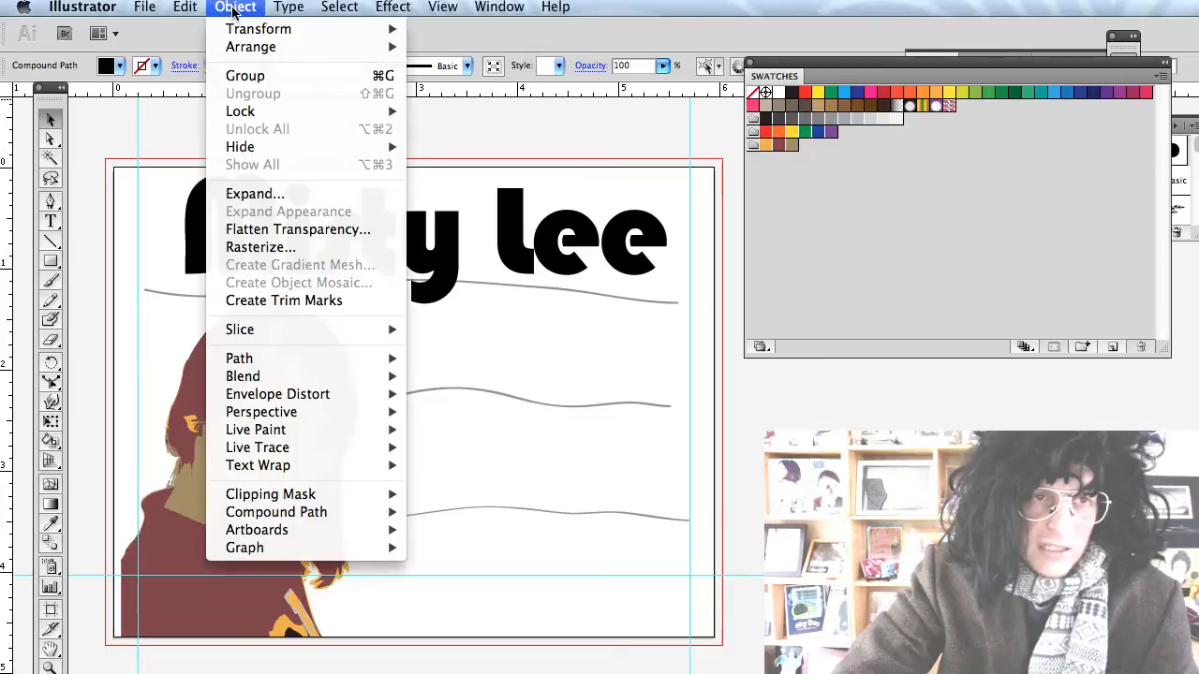
click(434, 112)
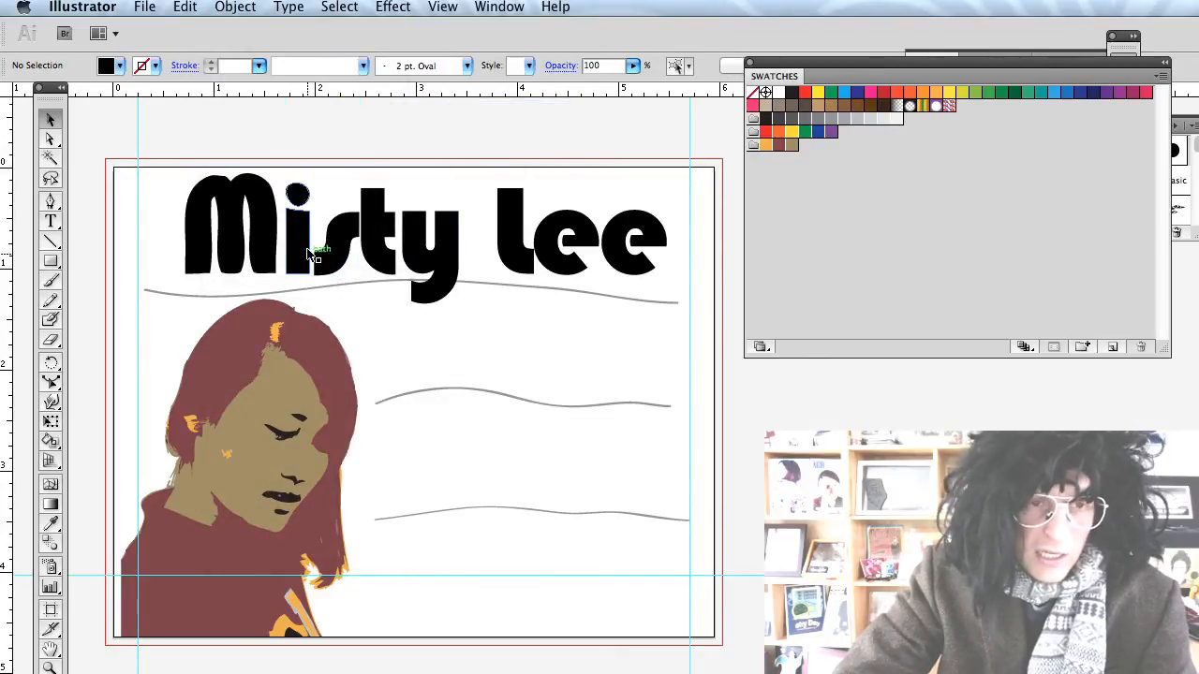
Warp the t and the letters Mis of Misty with the Warp tool.
click(52, 403)
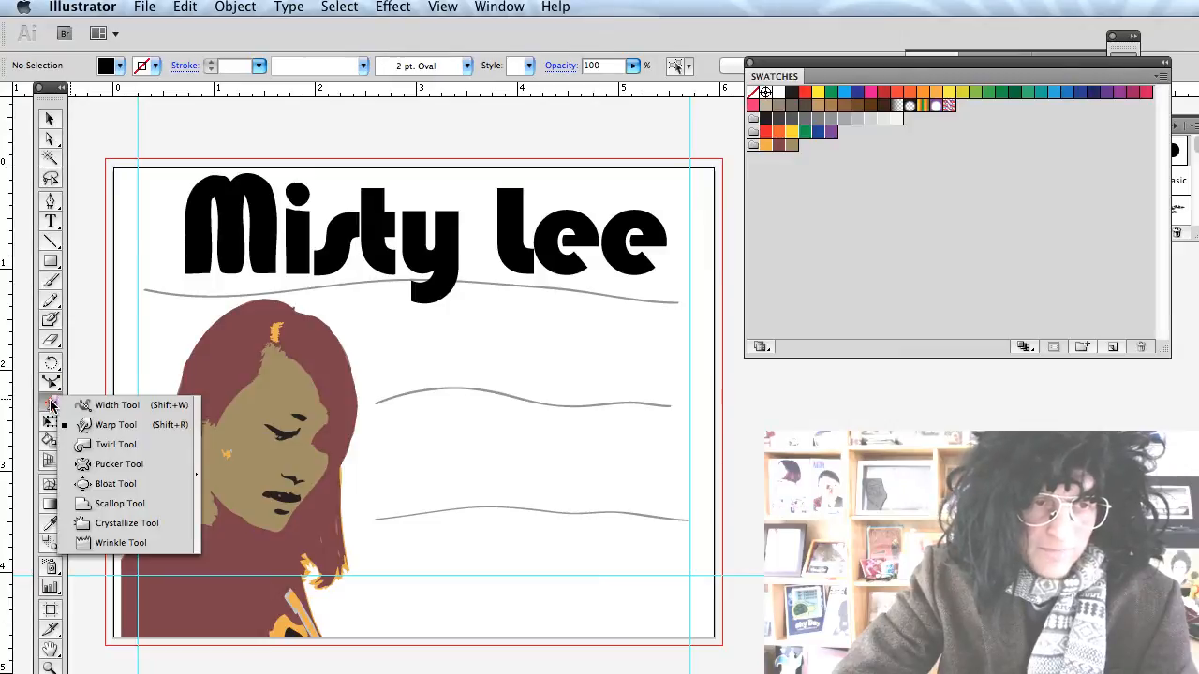
click(107, 424)
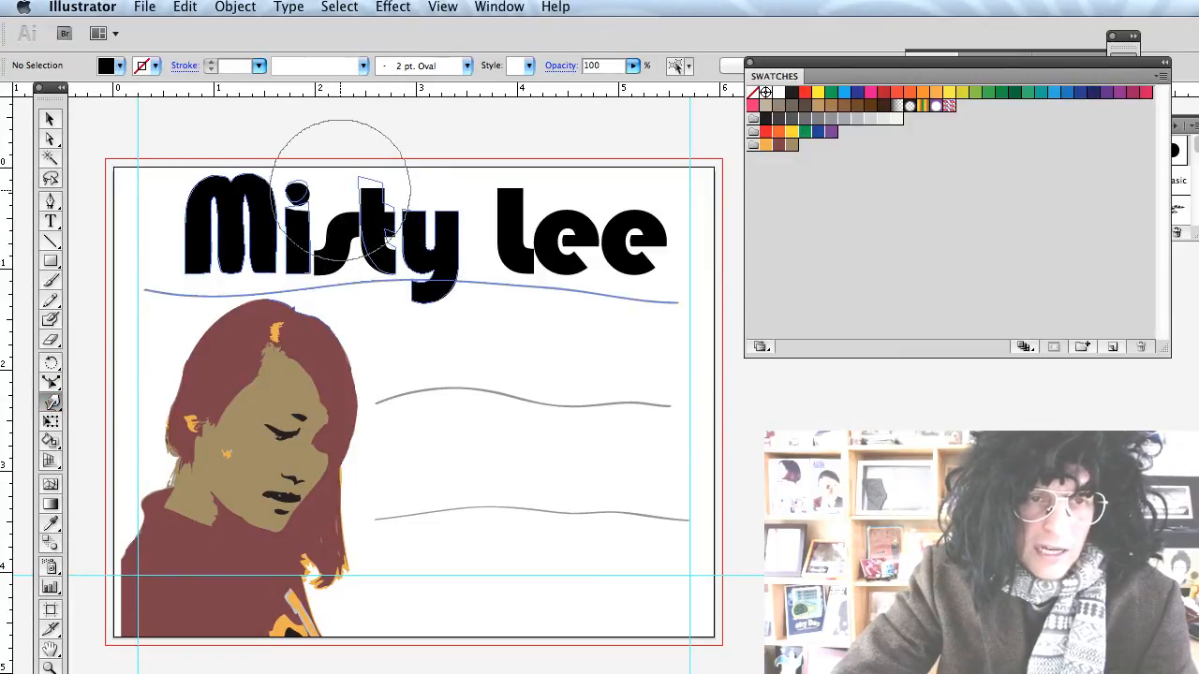
mouse_move(334, 134)
mouse_down()
mouse_move(372, 202)
mouse_move(422, 147)
mouse_up()
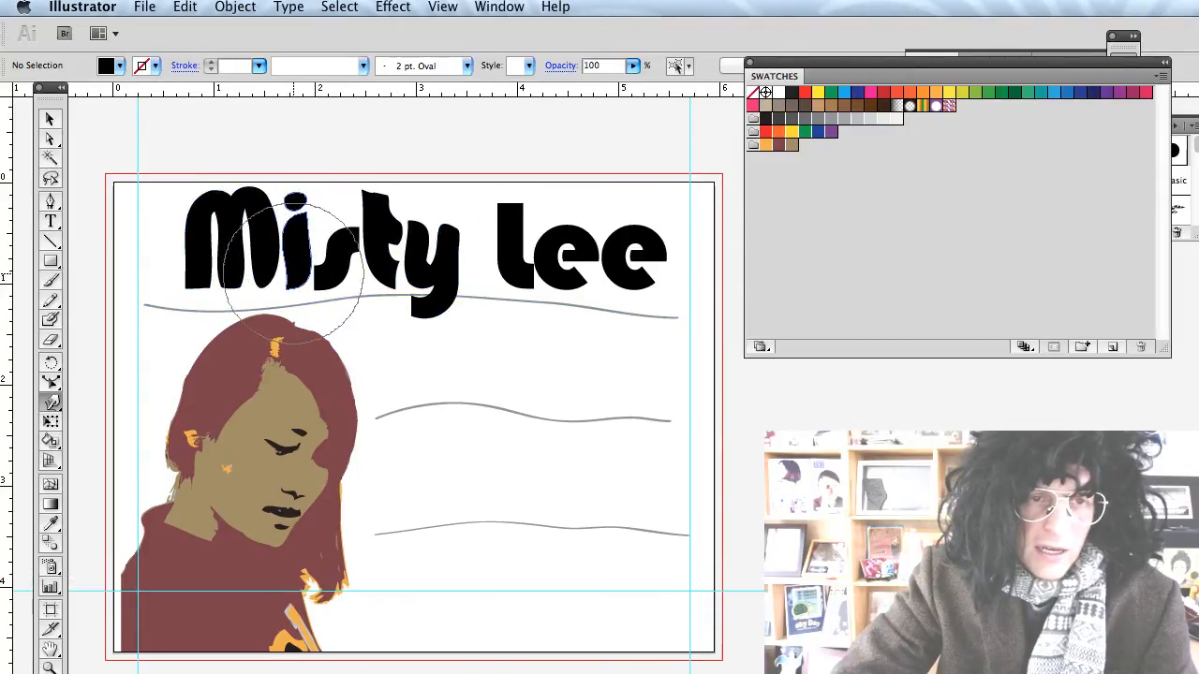
drag(319, 267, 258, 281)
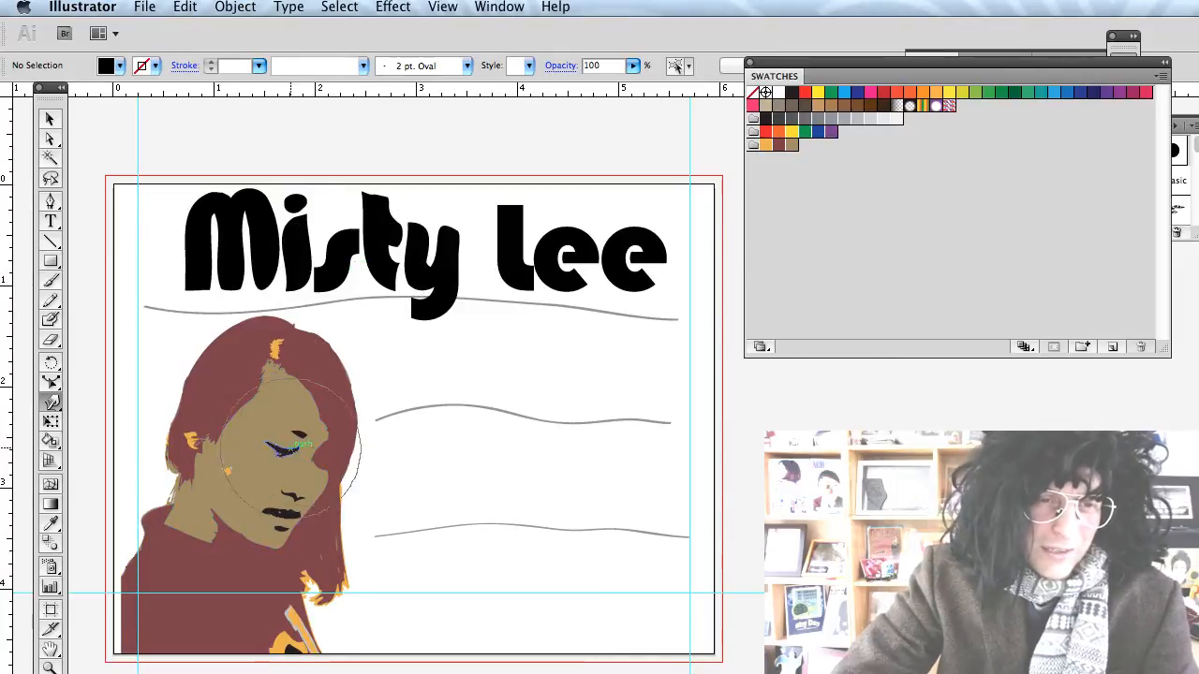
Lock the posterised portrait with Object > Lock > Selection.
key(v)
click(281, 391)
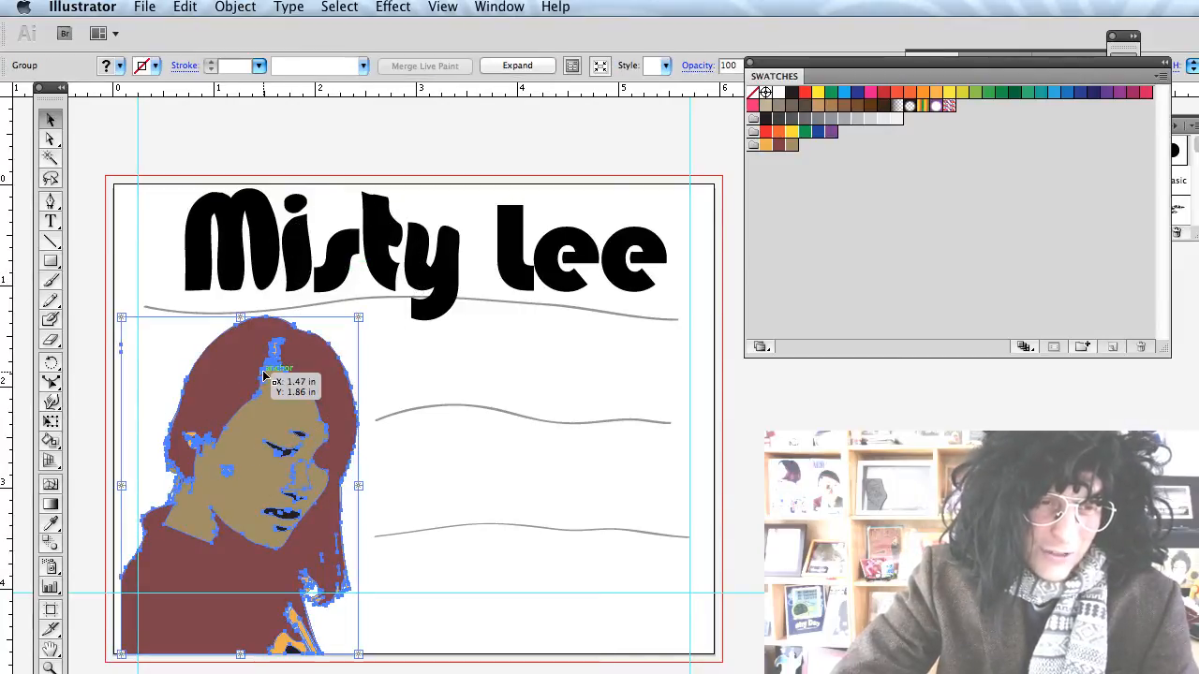
click(235, 8)
mouse_move(266, 148)
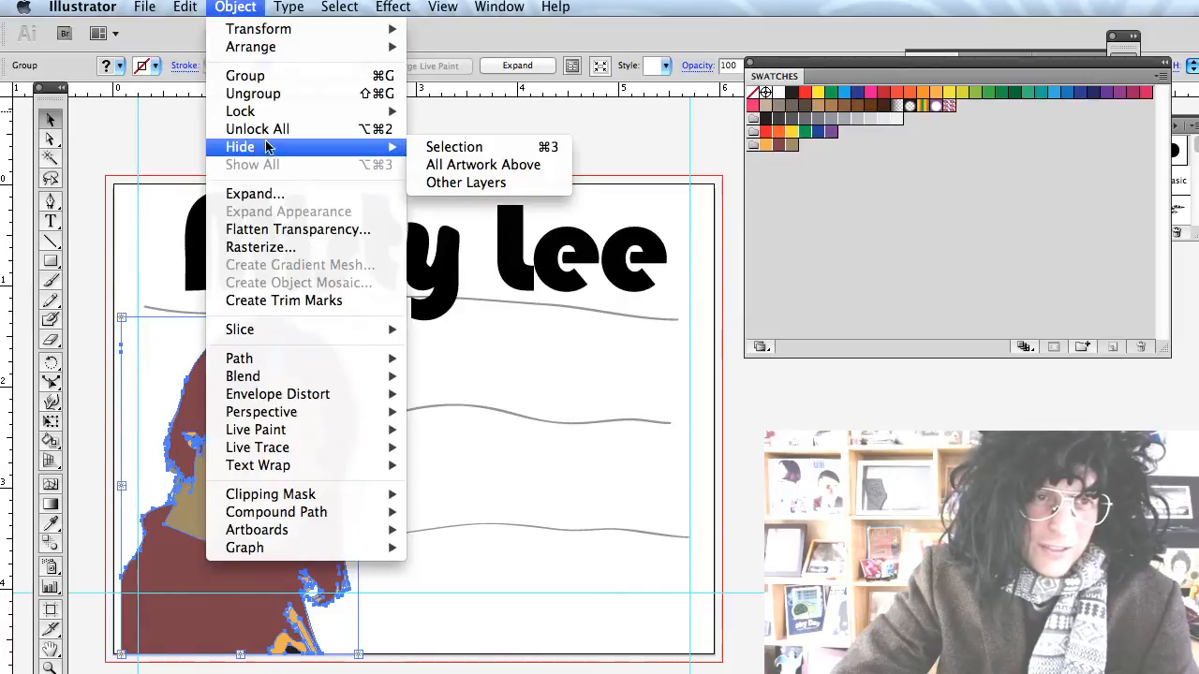
mouse_move(281, 111)
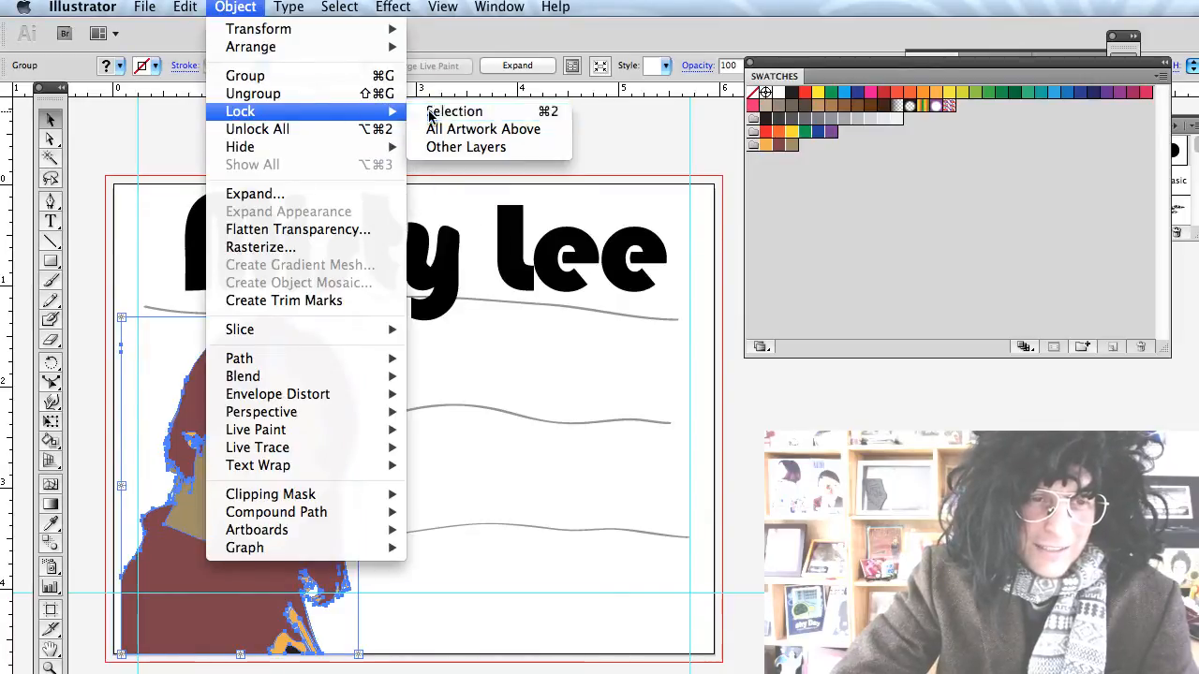
click(445, 111)
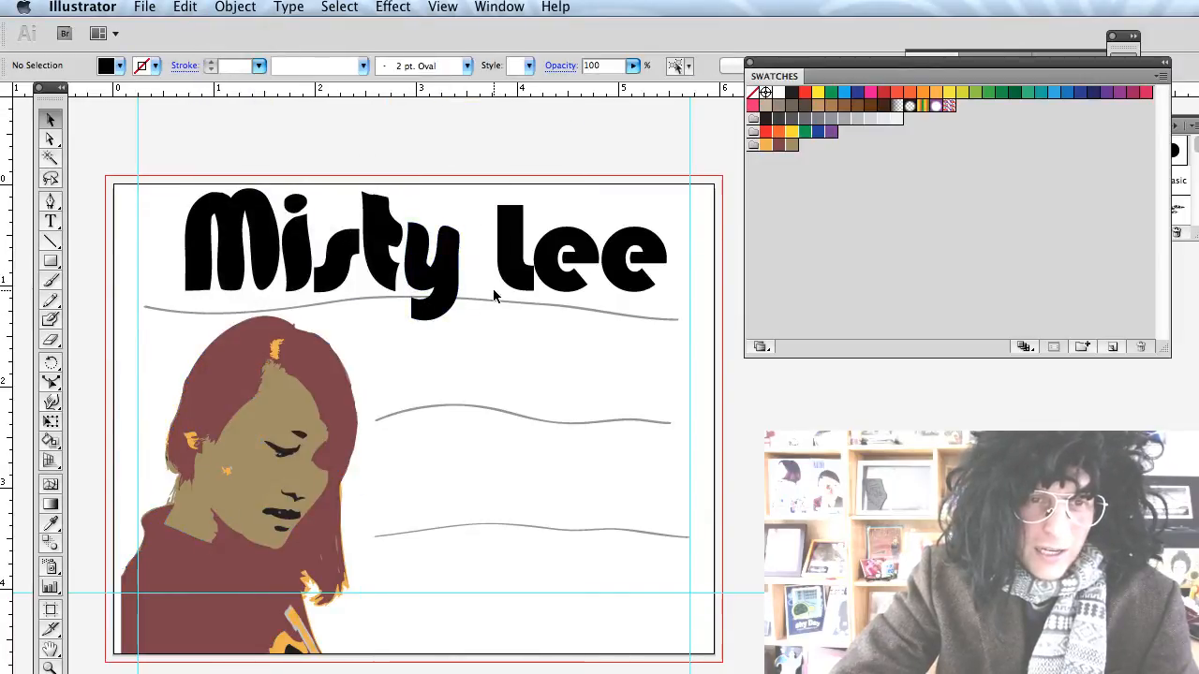
Convert the three wavy grey lines into guides with View > Guides > Make Guides.
mouse_move(495, 295)
mouse_down()
mouse_move(487, 562)
mouse_move(503, 542)
mouse_up()
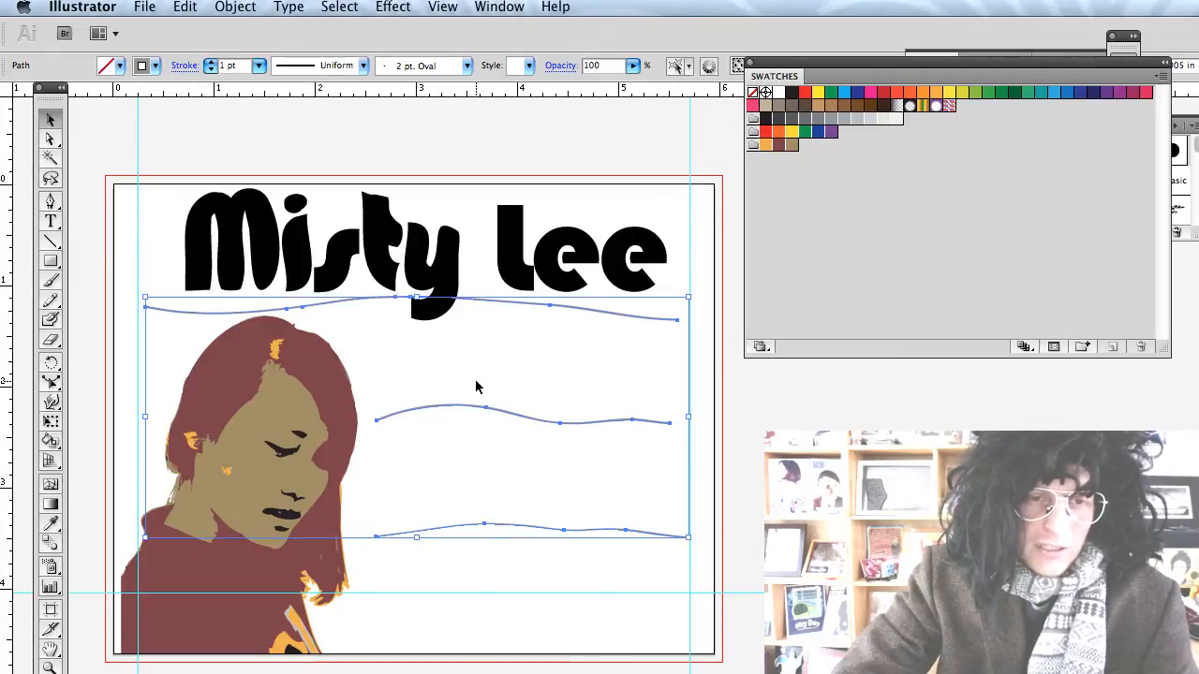
click(489, 7)
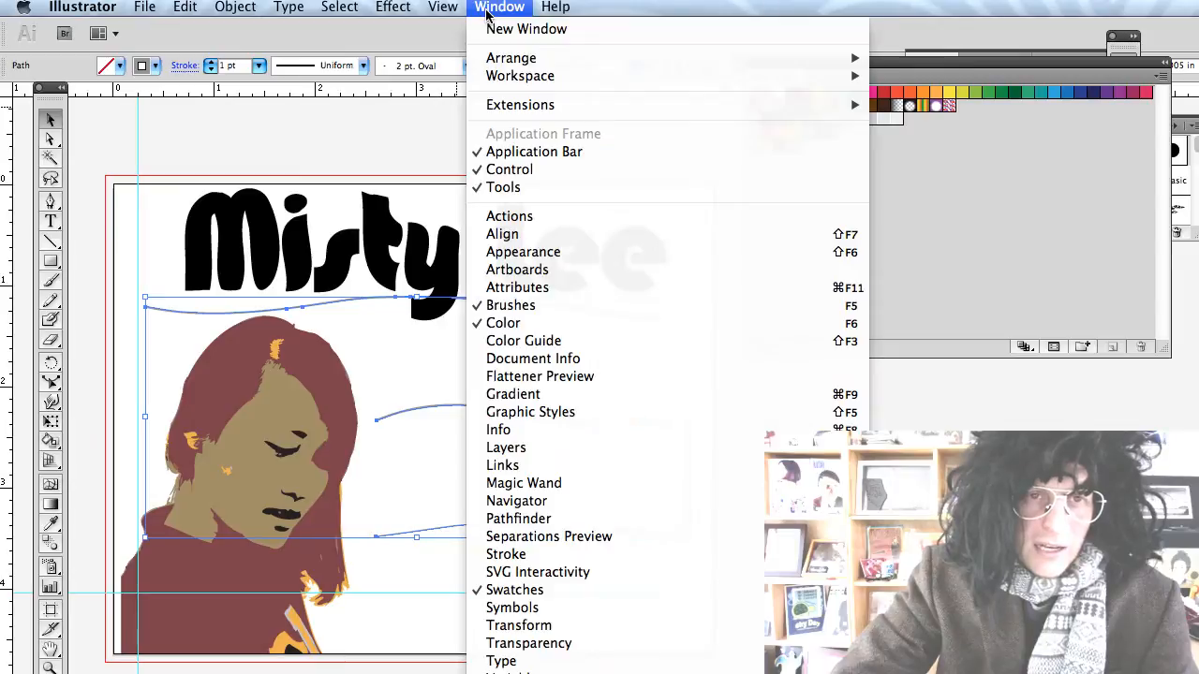
mouse_move(443, 8)
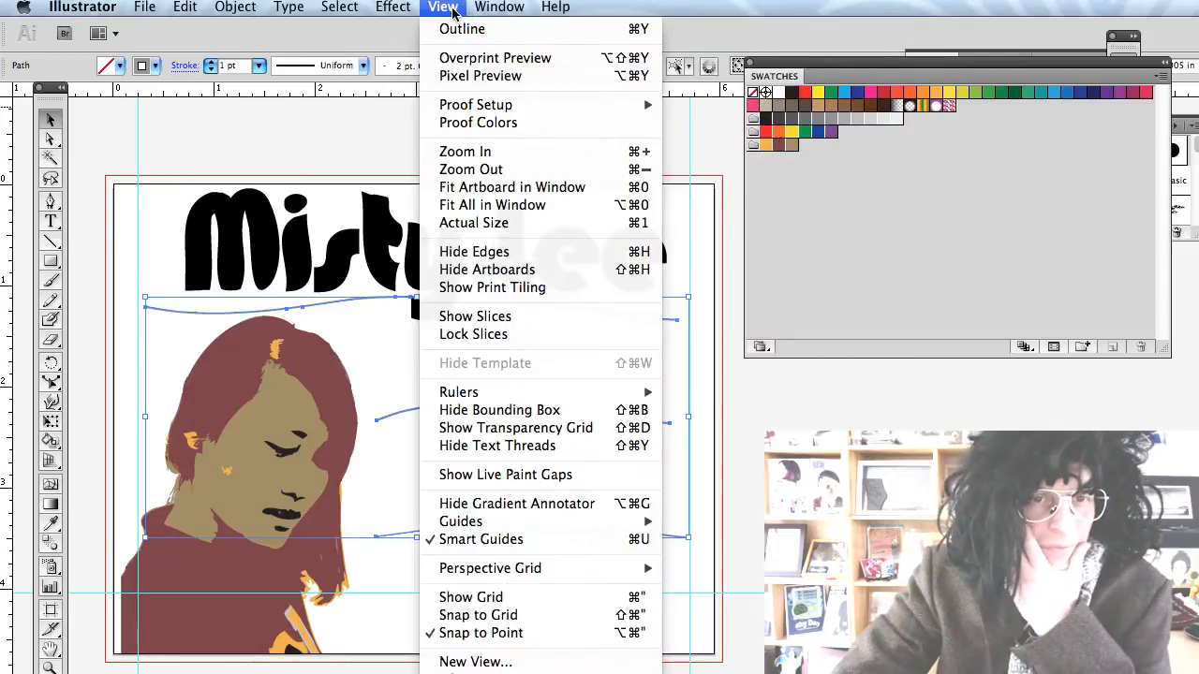
mouse_move(500, 523)
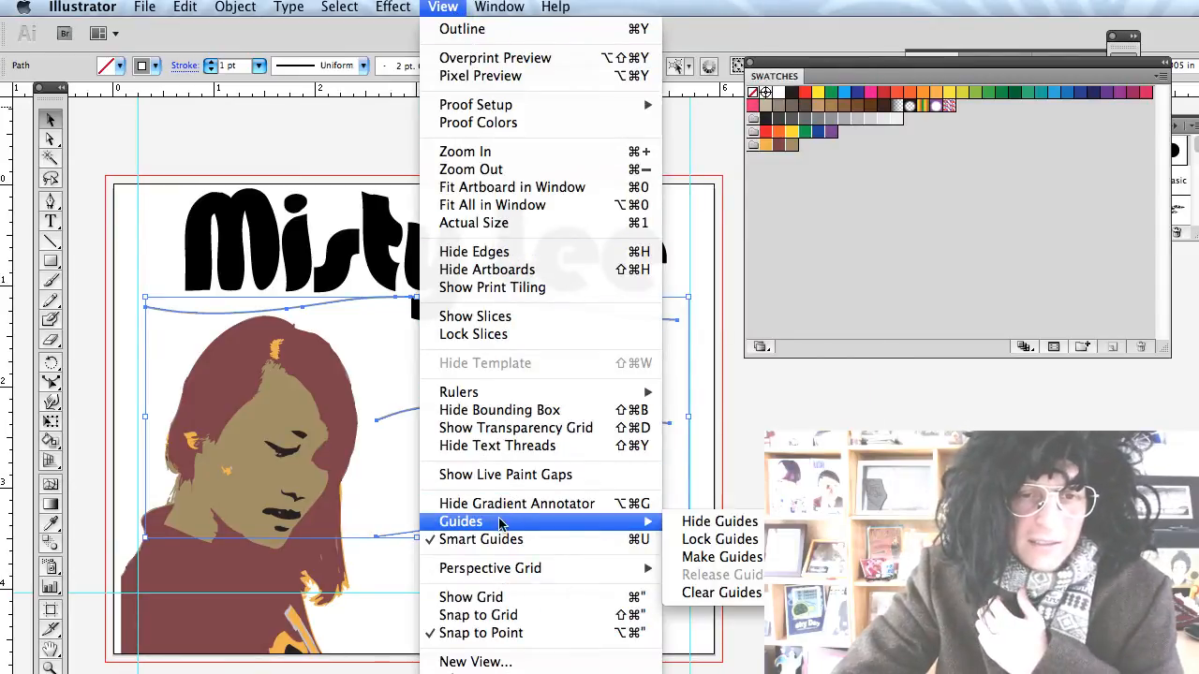
click(721, 557)
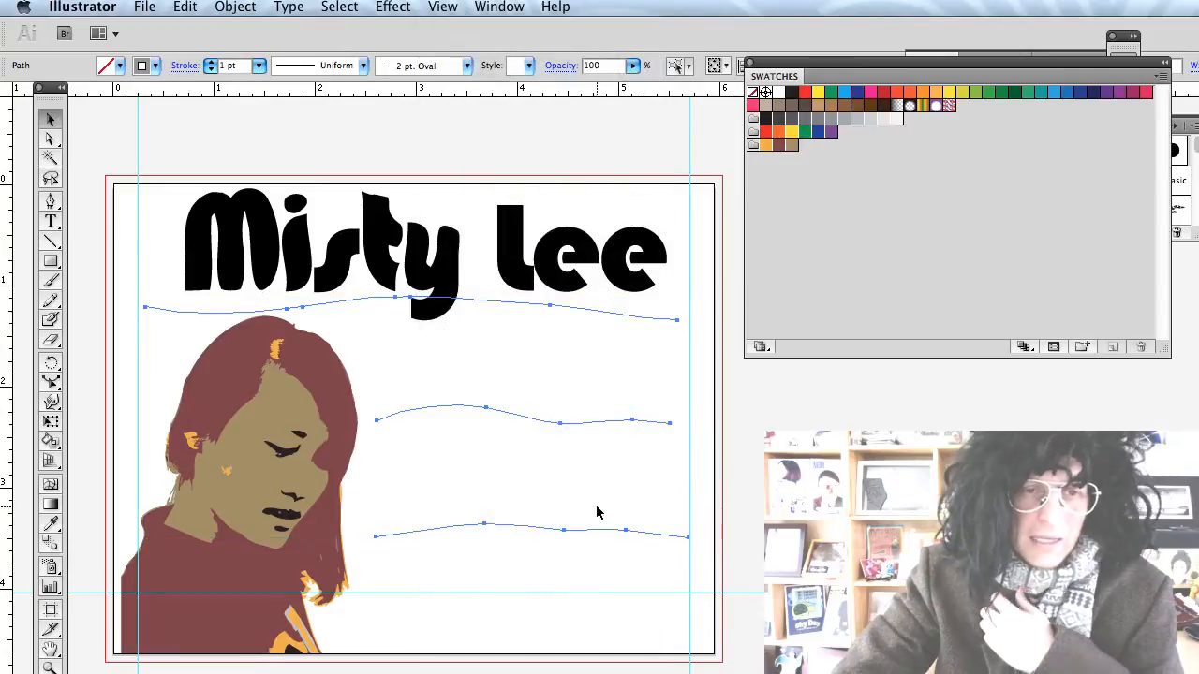
click(521, 466)
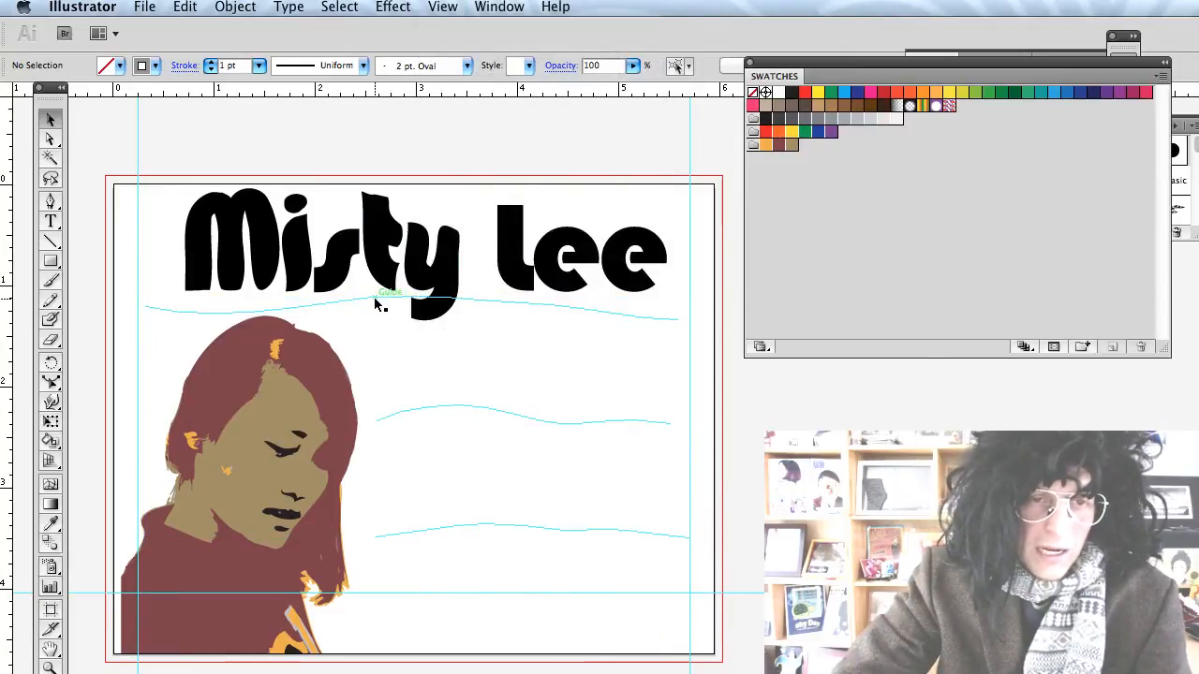
Bend the l of Lee into a bulging shape with the Warp tool (Shift+R).
click(384, 354)
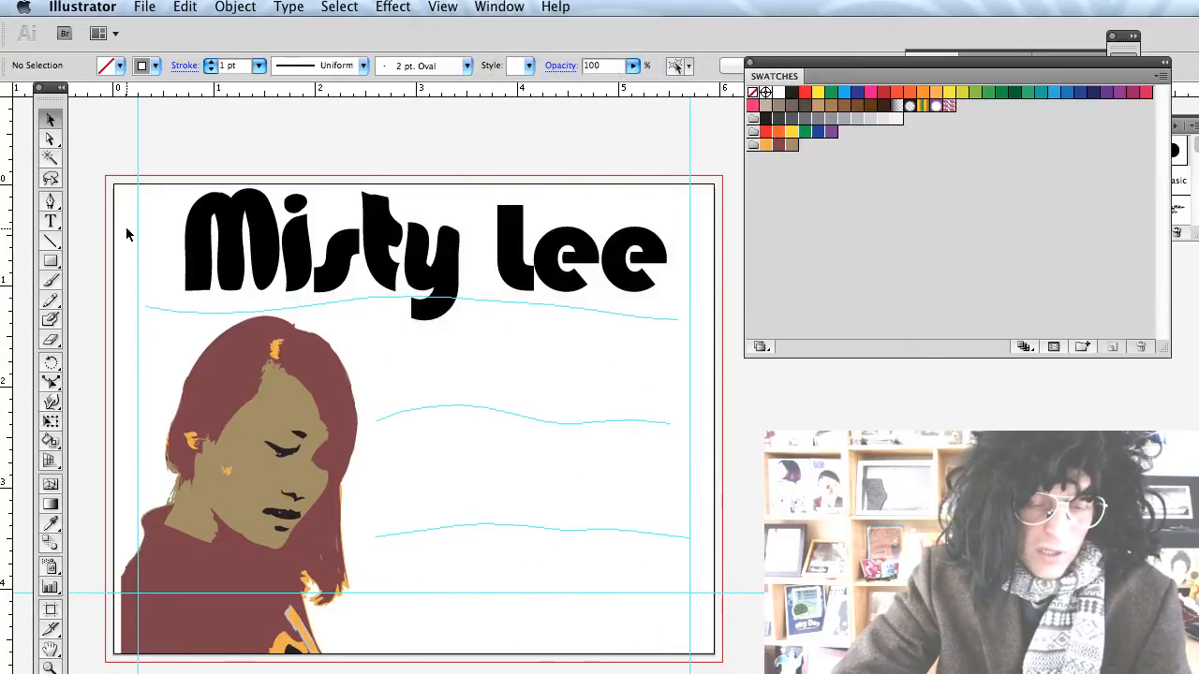
key(shift+r)
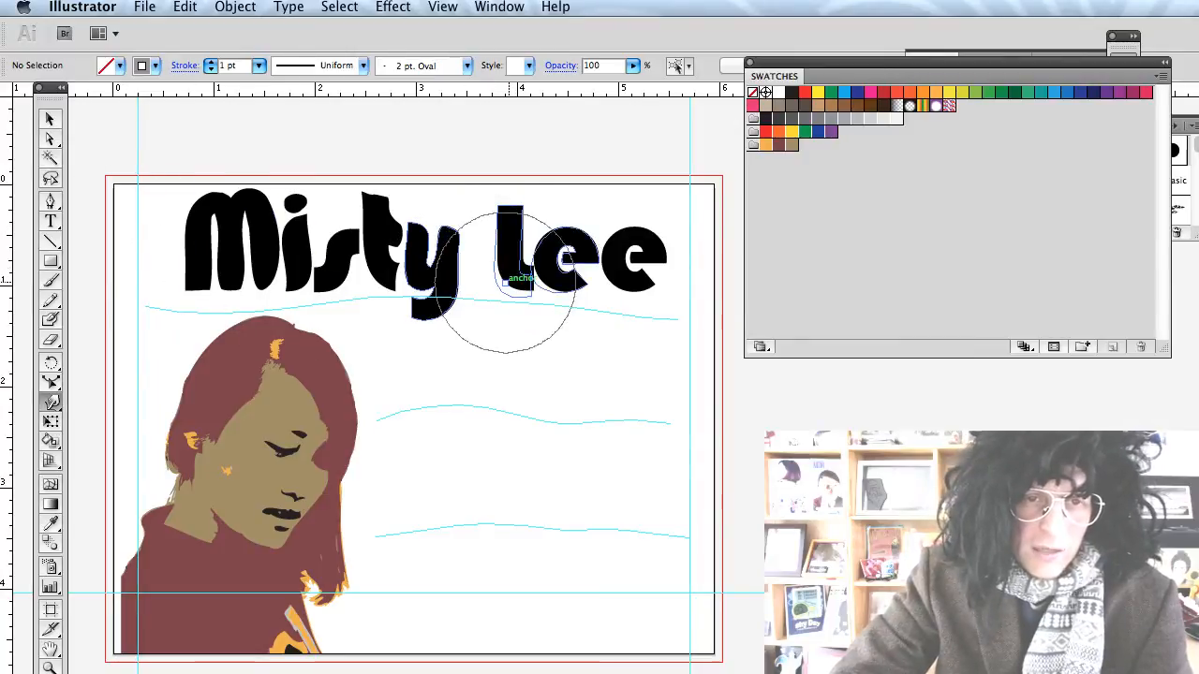
mouse_move(506, 281)
mouse_down()
mouse_move(503, 316)
mouse_move(549, 281)
mouse_move(562, 308)
mouse_move(581, 262)
mouse_move(581, 200)
mouse_move(597, 200)
mouse_move(647, 133)
mouse_move(664, 167)
mouse_move(656, 247)
mouse_move(674, 279)
mouse_move(675, 199)
mouse_move(634, 140)
mouse_move(651, 211)
mouse_move(656, 193)
mouse_move(650, 281)
mouse_move(621, 308)
mouse_move(669, 281)
mouse_move(643, 254)
mouse_up()
Warp the last e of Lee larger, then add the 'Beyond the Mouseflip' subtitle text.
mouse_move(495, 215)
mouse_down()
mouse_move(513, 181)
mouse_move(534, 204)
mouse_move(506, 217)
mouse_move(493, 209)
mouse_move(486, 236)
mouse_move(390, 222)
mouse_move(385, 187)
mouse_up()
key(t)
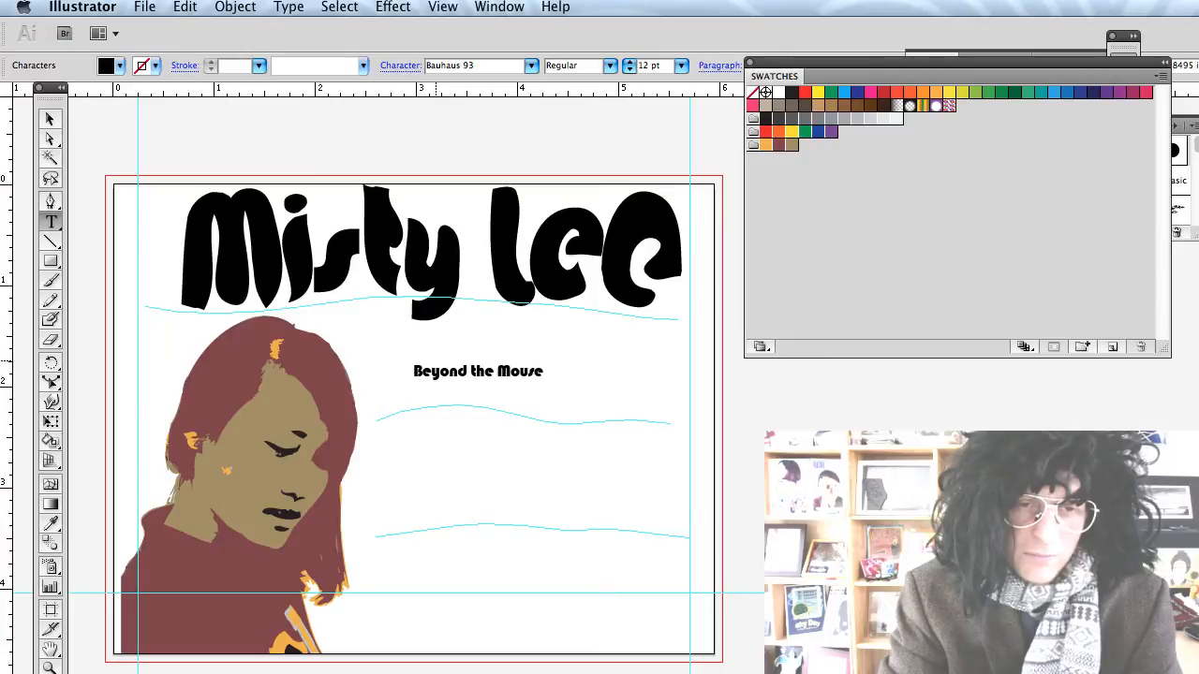
text(flip)
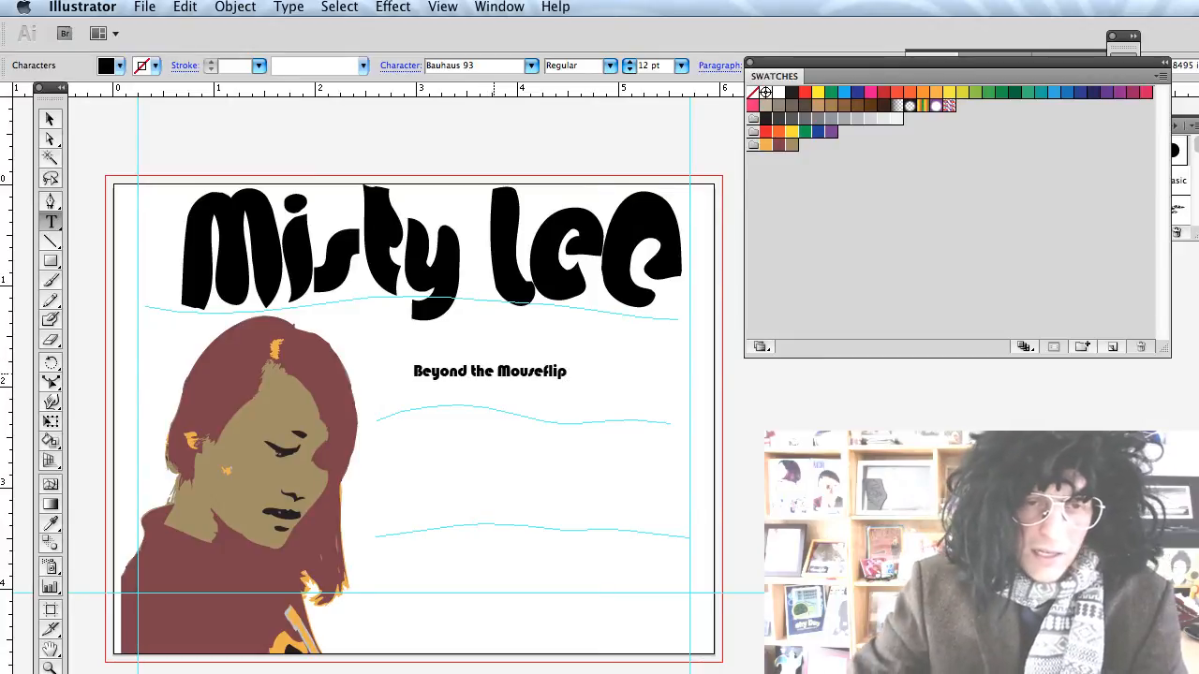
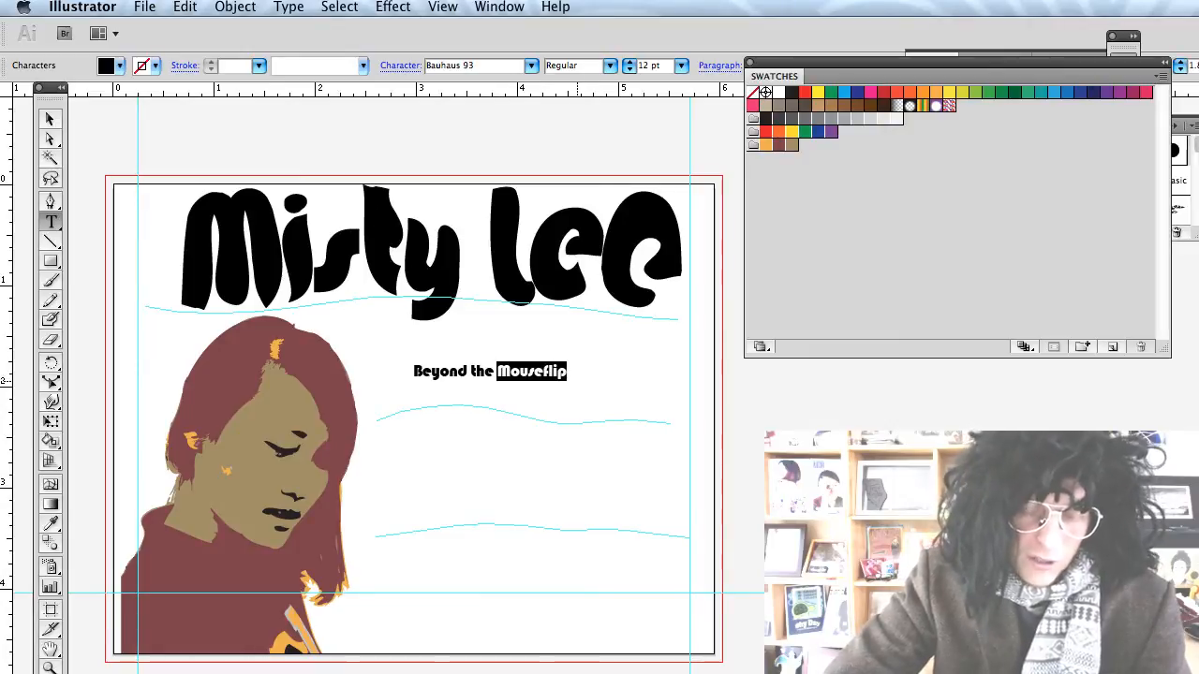
Cut 'Mouseflip' out of the subtitle and paste it as separate text below 'Beyond the'.
key(super+x)
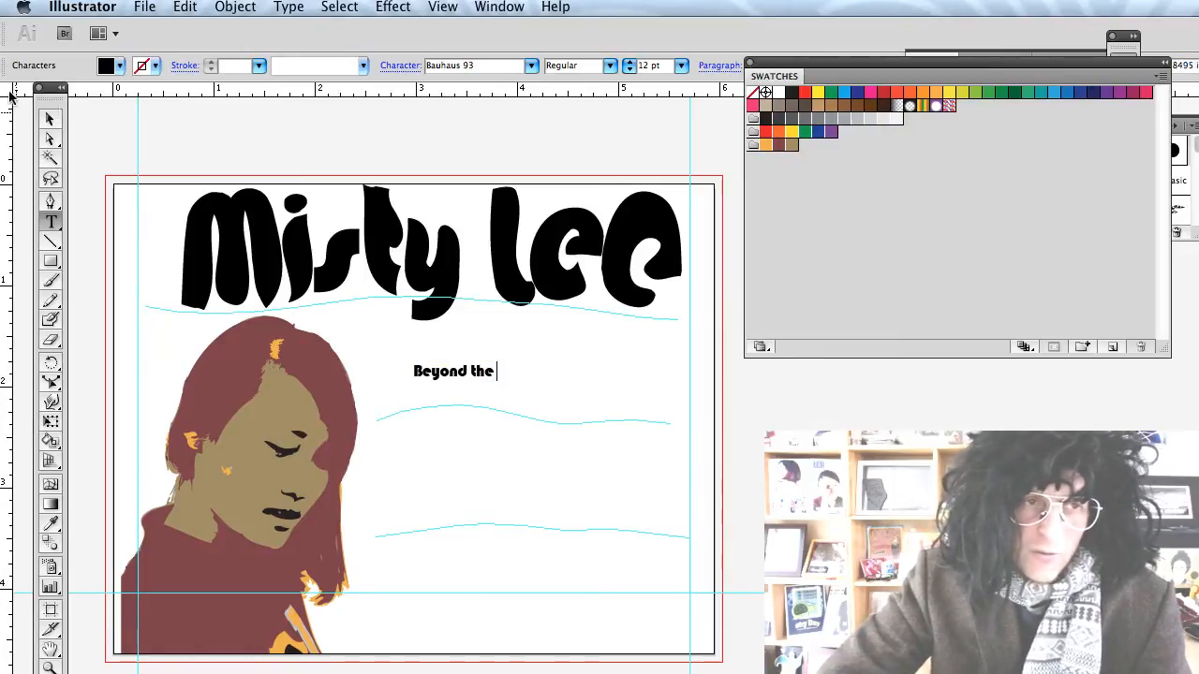
click(49, 120)
click(446, 383)
drag(449, 375, 452, 361)
click(457, 450)
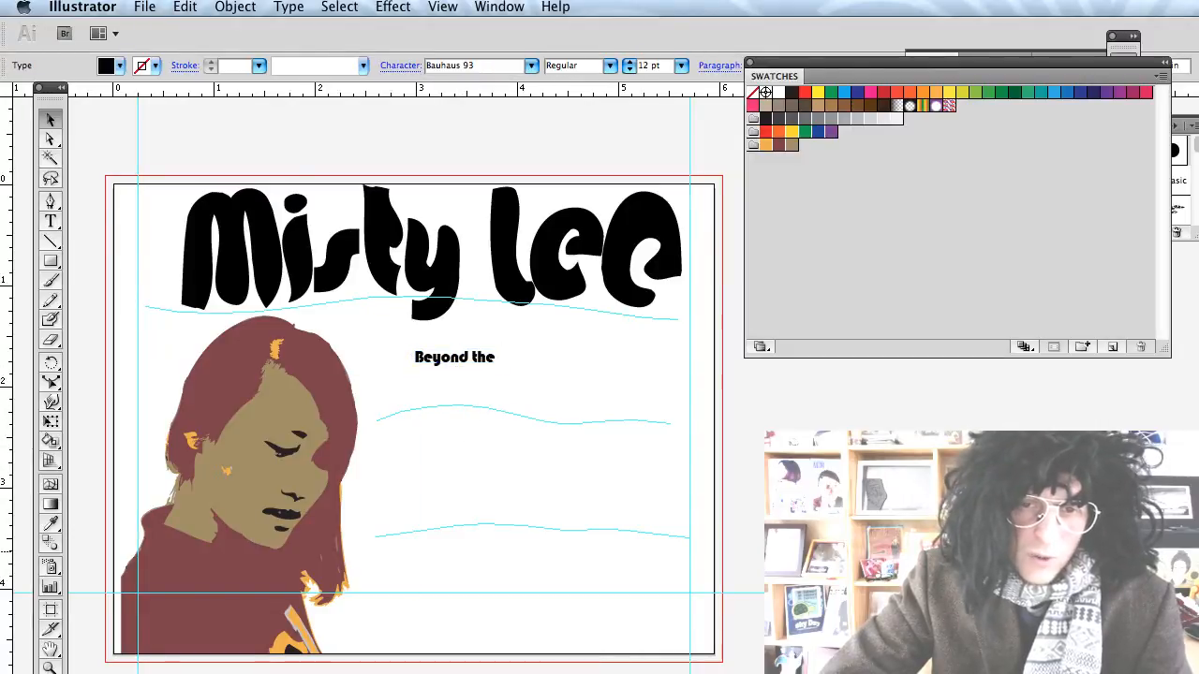
key(super+v)
drag(552, 506, 444, 438)
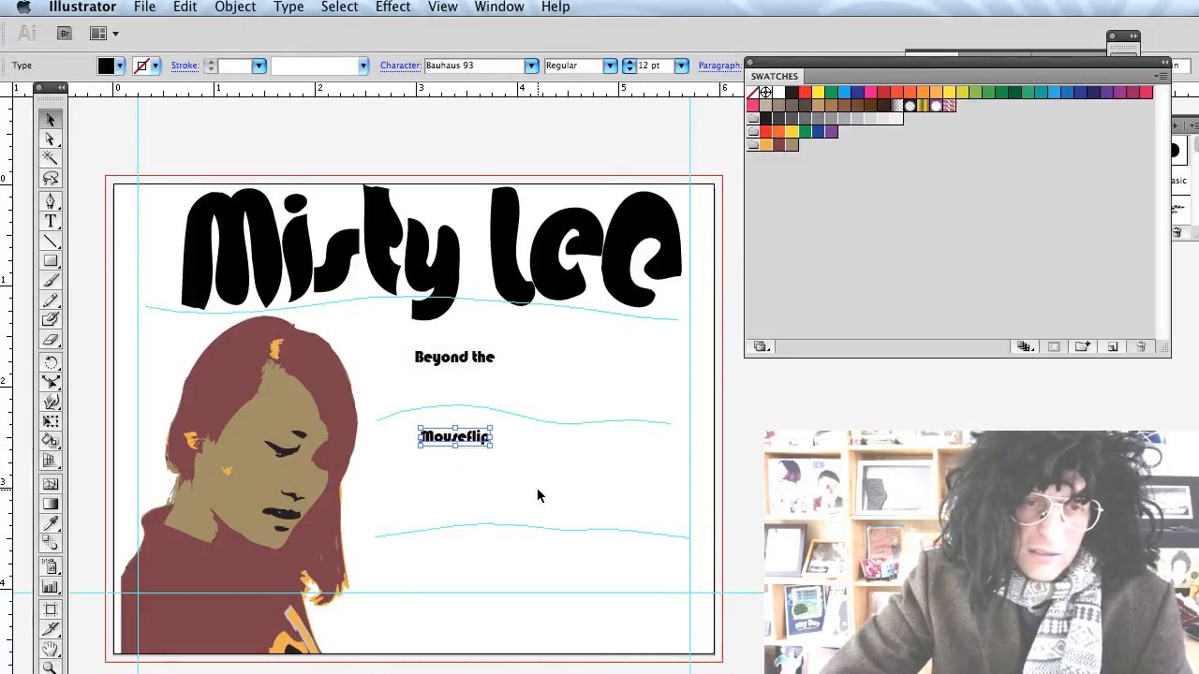
click(507, 400)
Enlarge 'Beyond the' to about 44.63 pt and shift it up and left.
click(478, 362)
drag(499, 368, 662, 447)
drag(569, 376, 531, 347)
drag(633, 376, 691, 428)
Enlarge 'Mouseflip' to about 55 pt, set it under 'Beyond the', and raise the wavy guide.
click(462, 438)
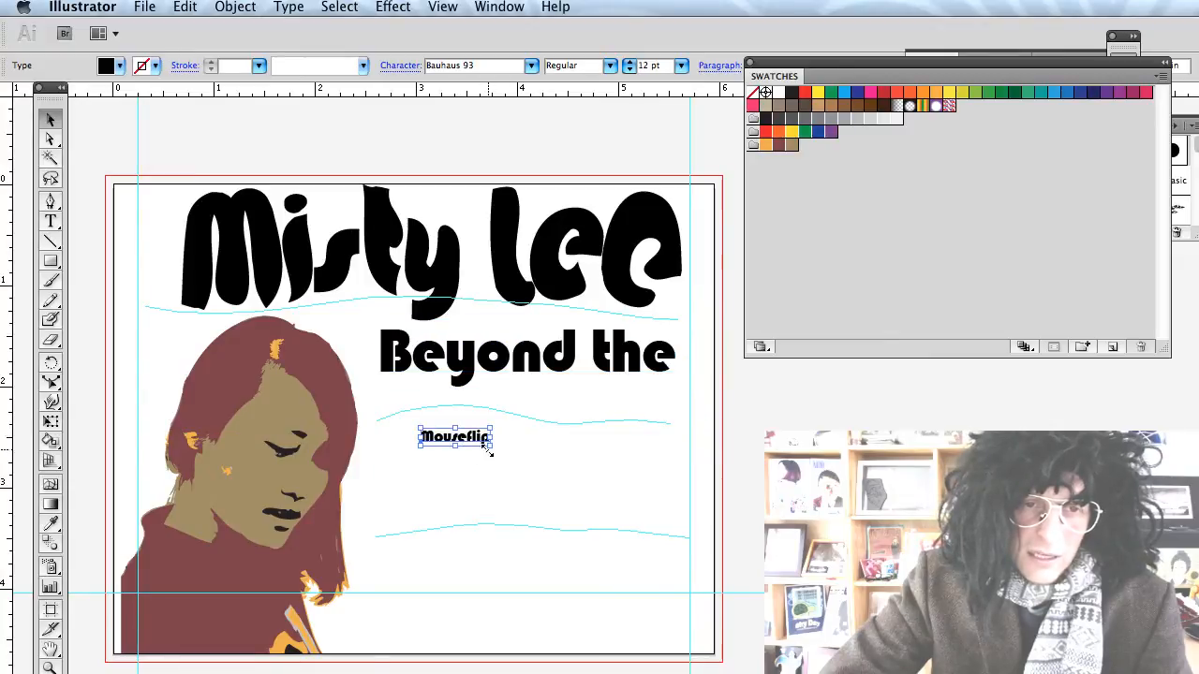
drag(491, 446, 735, 547)
drag(651, 495, 577, 449)
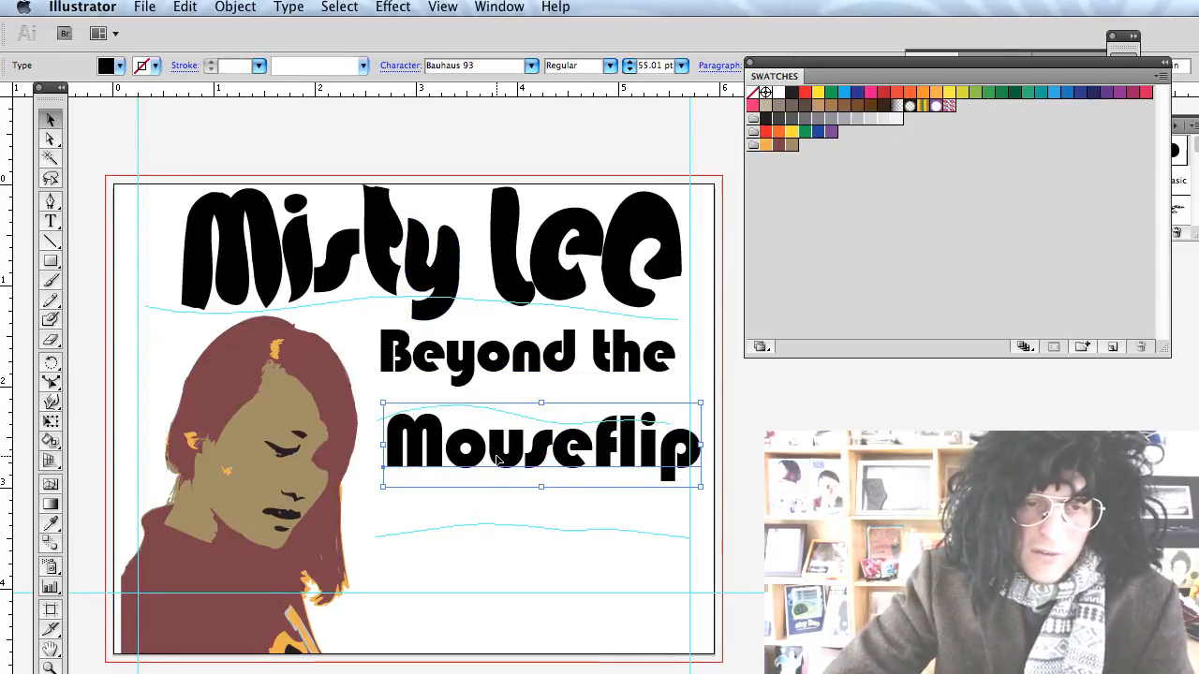
drag(498, 459, 498, 468)
click(480, 400)
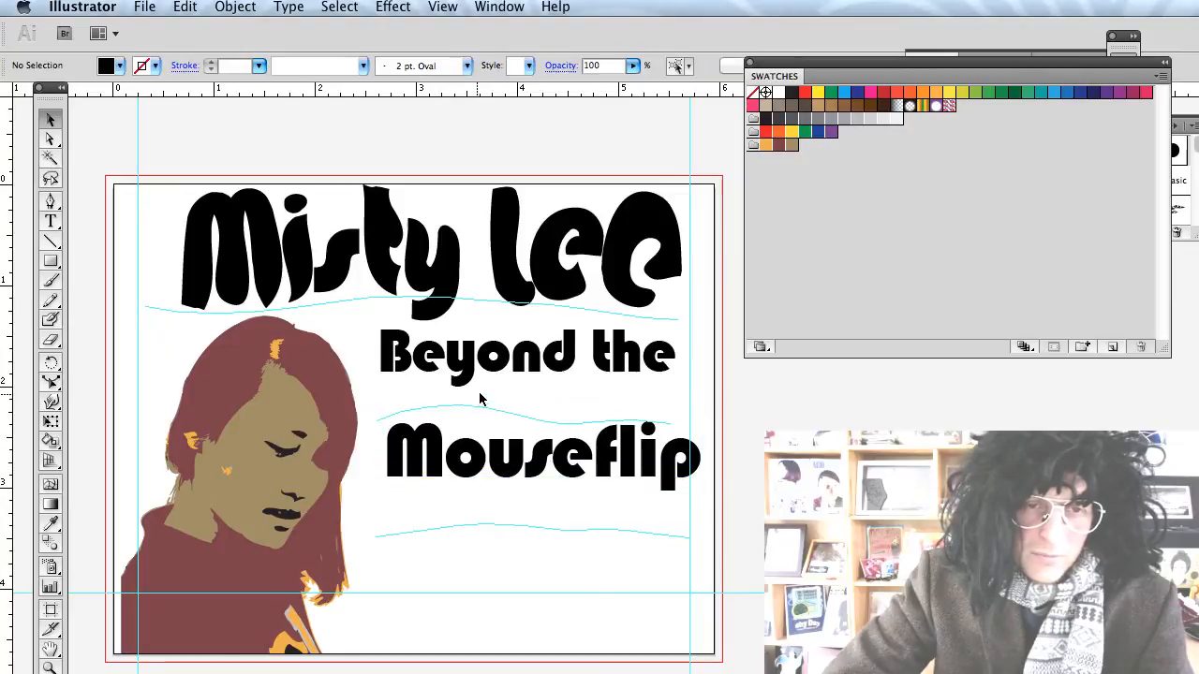
drag(471, 412, 489, 365)
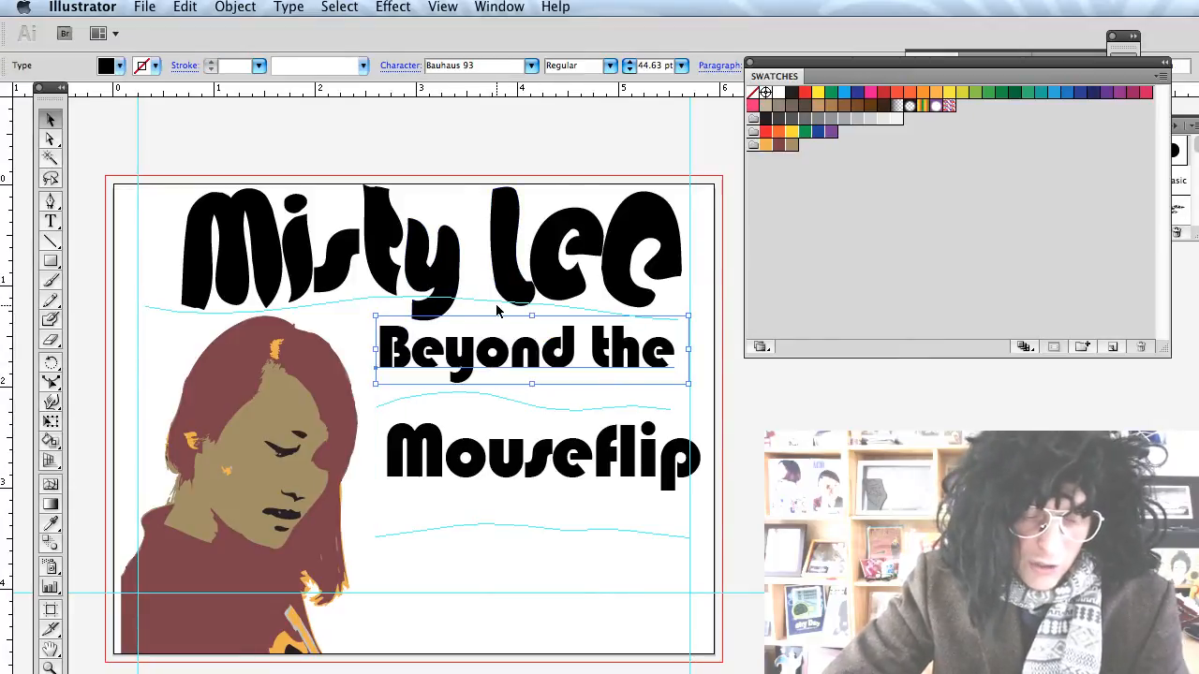
Try warping 'Beyond the' and dismiss the warning that the text must be outlined first.
key(shift+r)
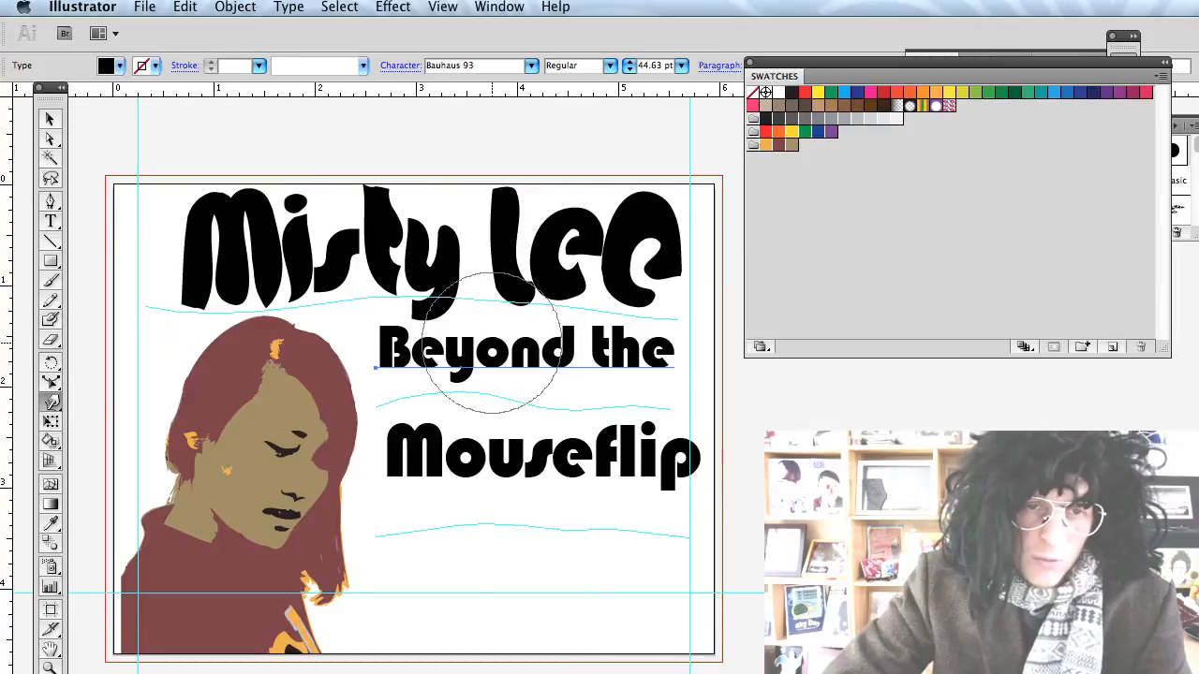
click(480, 339)
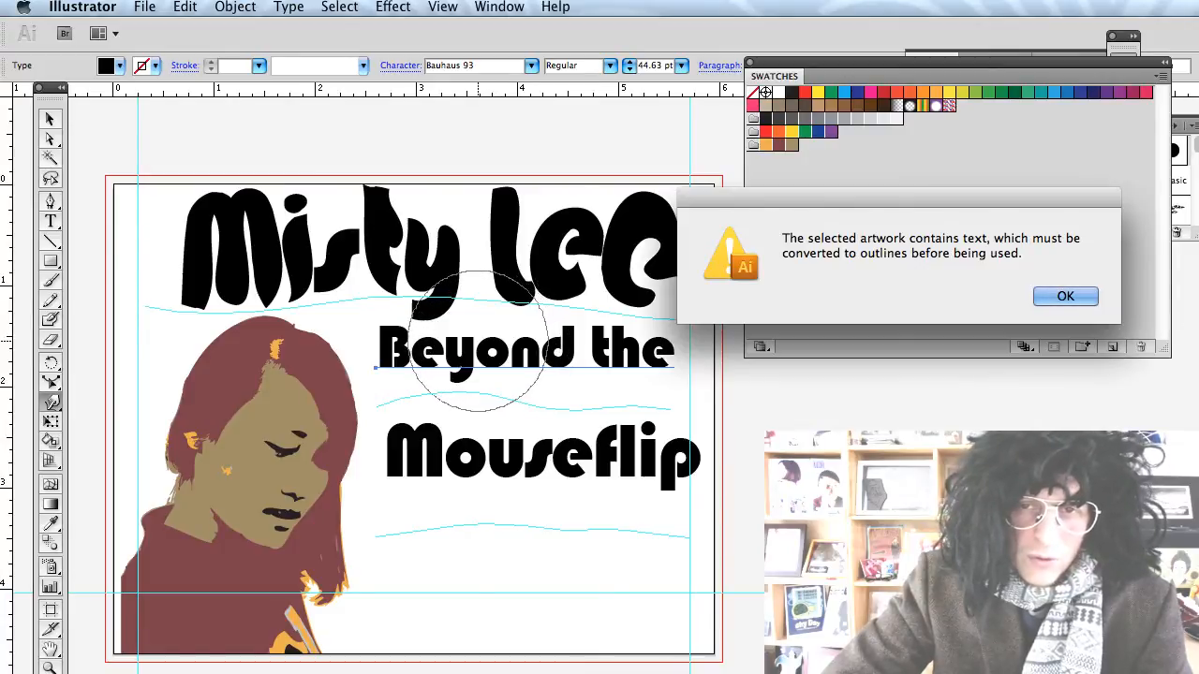
click(1065, 296)
key(v)
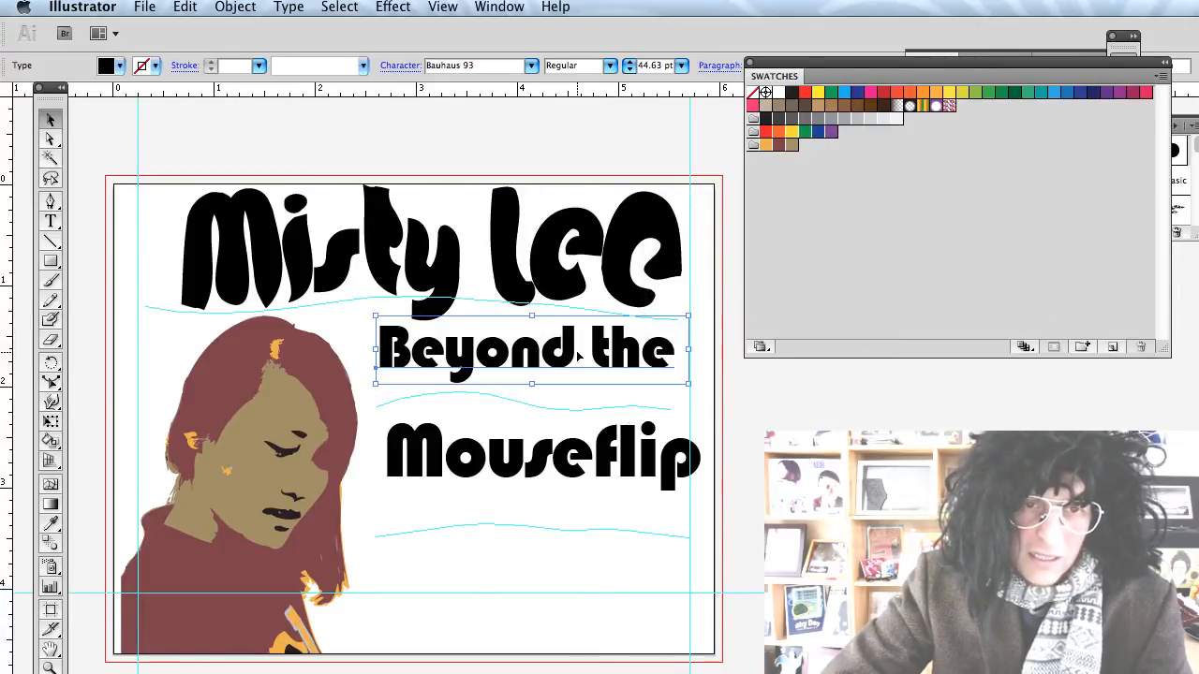
Convert both 'Beyond the' and 'Mouseflip' into outlined shapes.
key(super+shift+o)
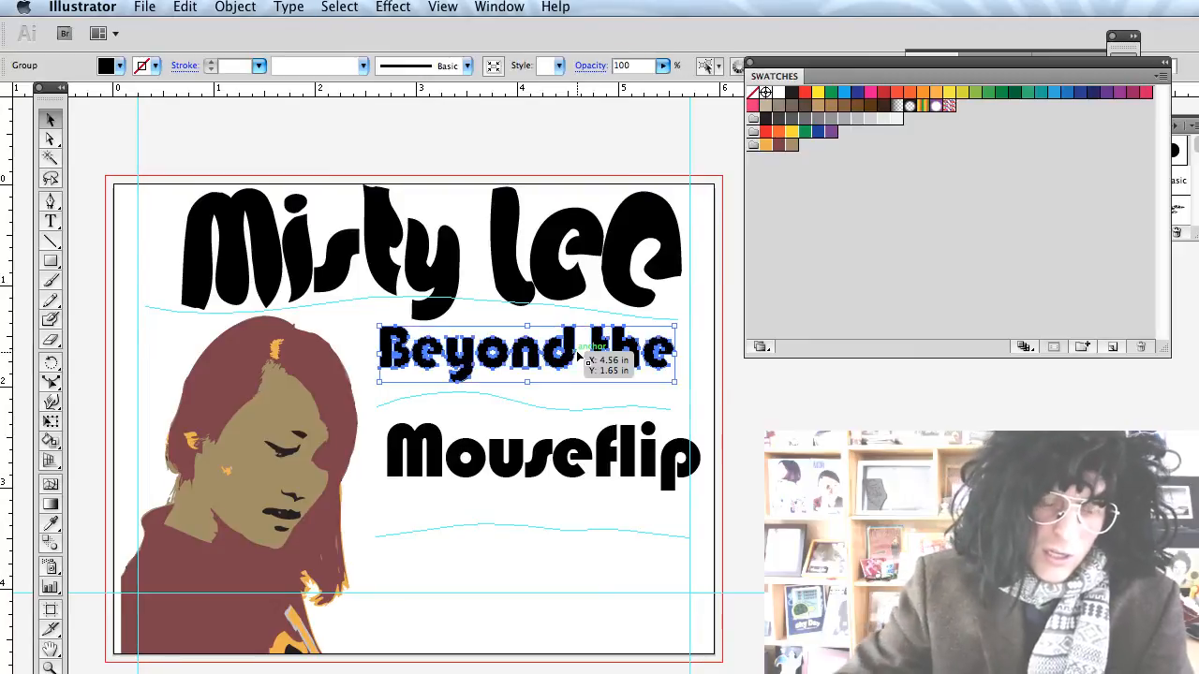
key(super+z)
shift+click(565, 431)
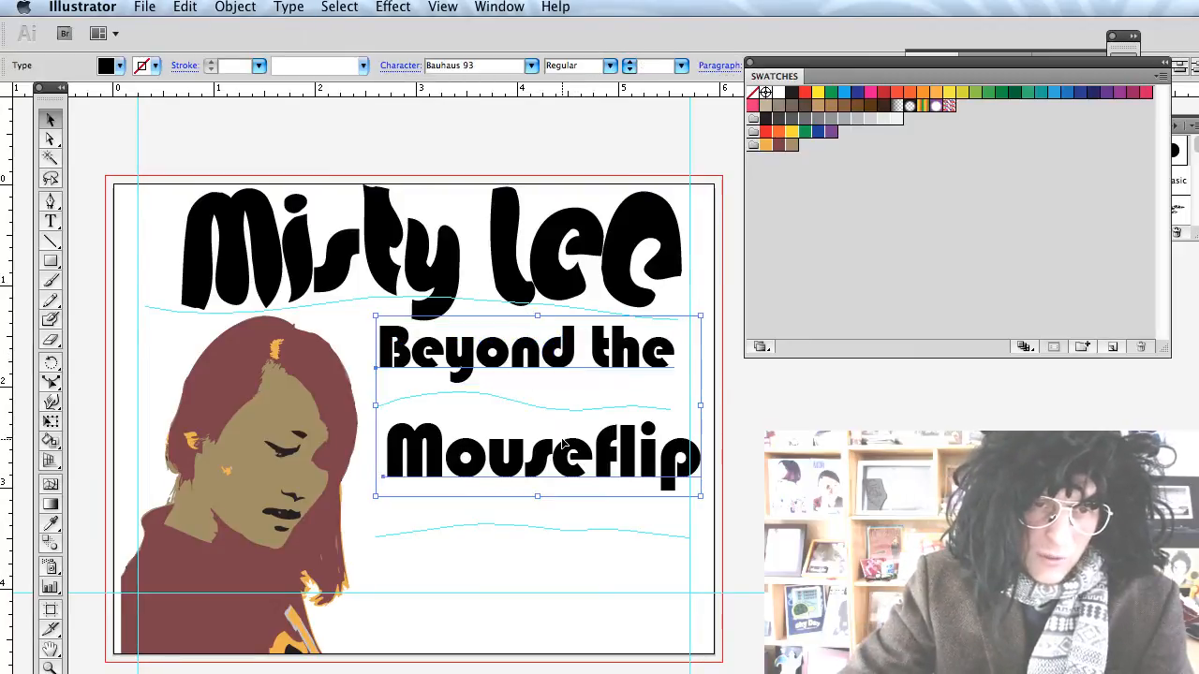
key(super+z)
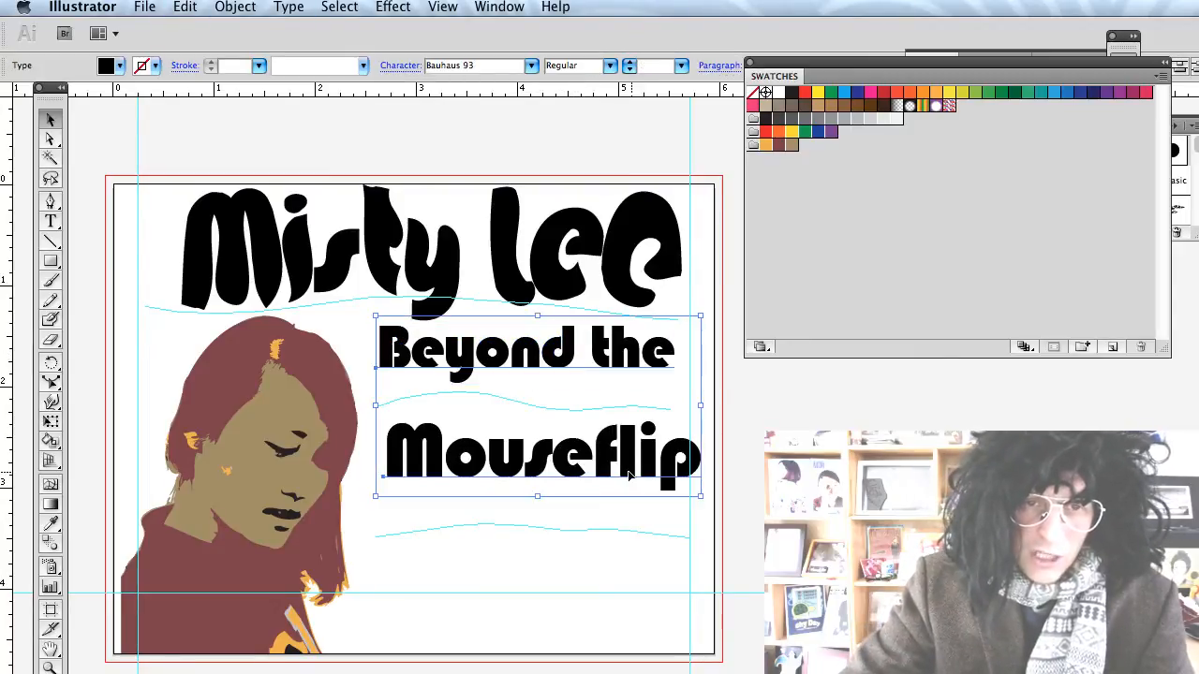
drag(623, 461, 1021, 670)
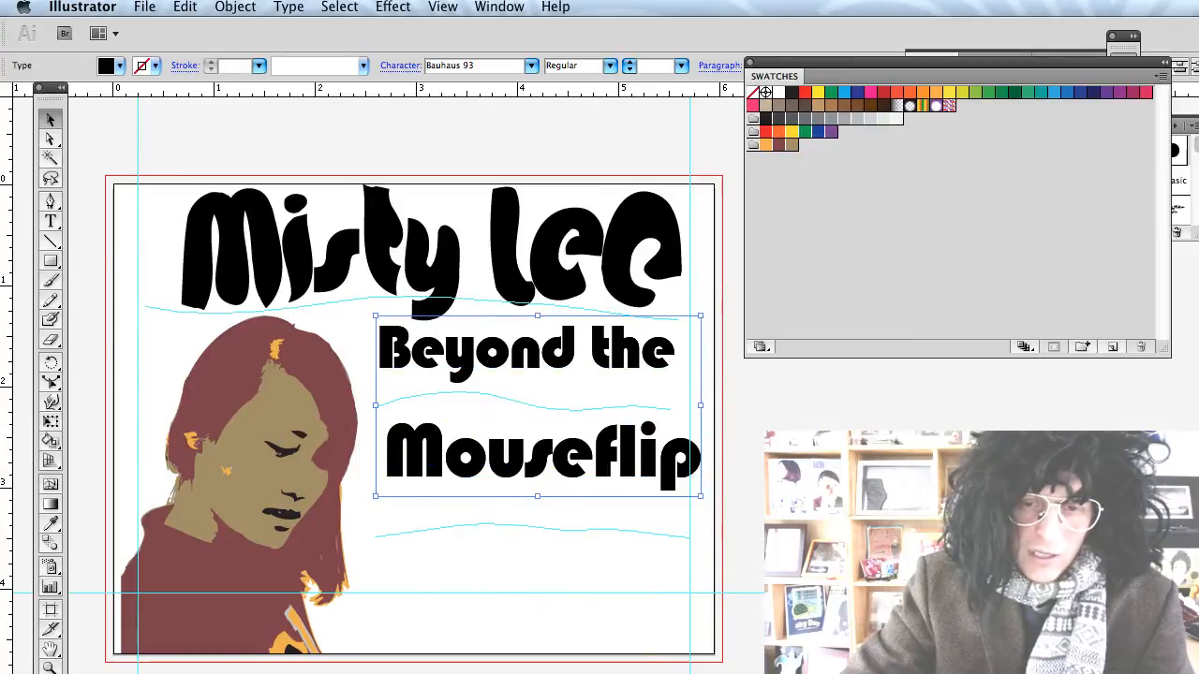
click(717, 555)
click(586, 468)
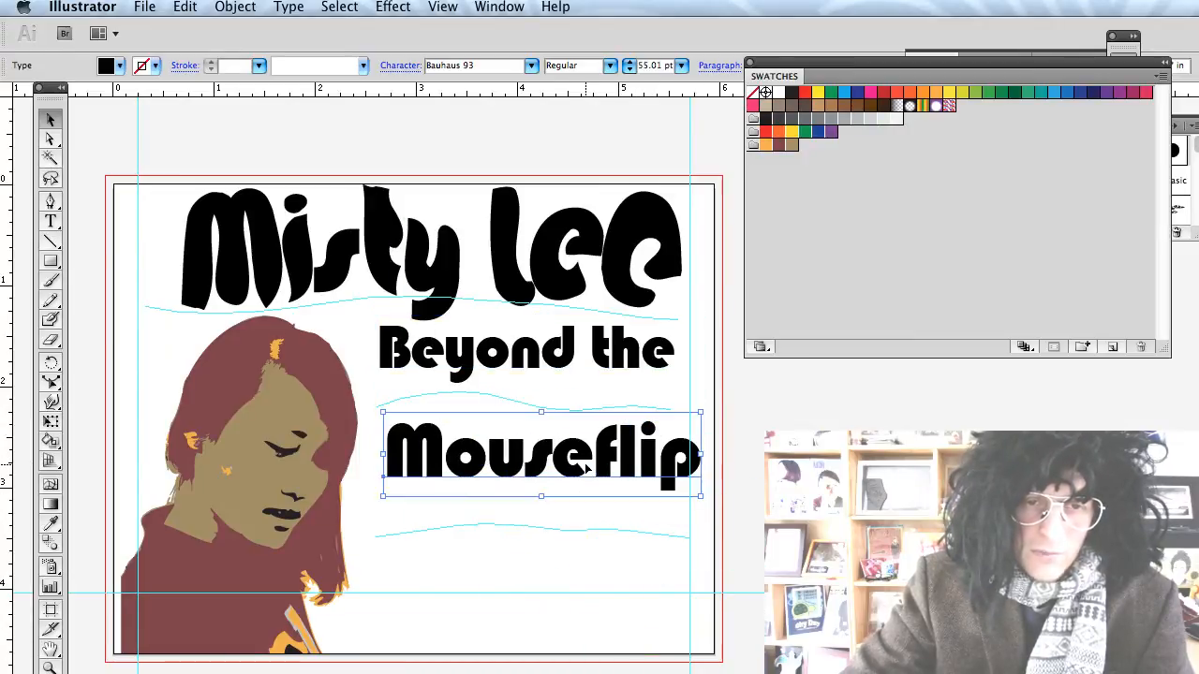
shift+click(549, 368)
key(super+shift+o)
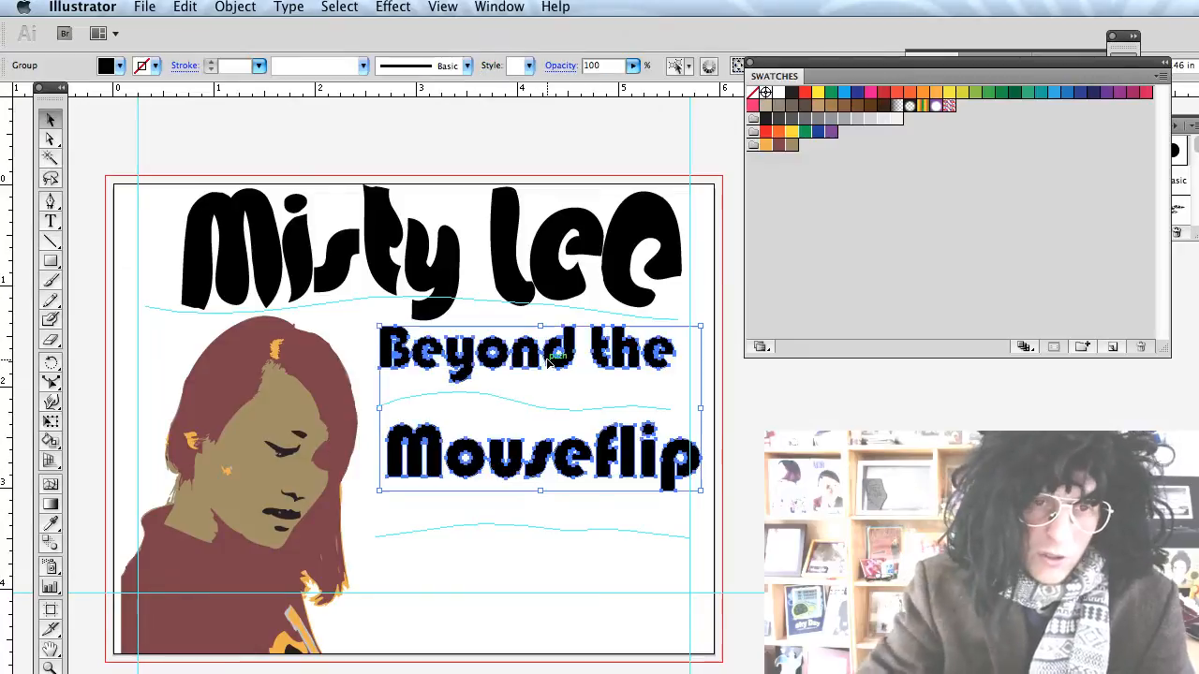
click(538, 562)
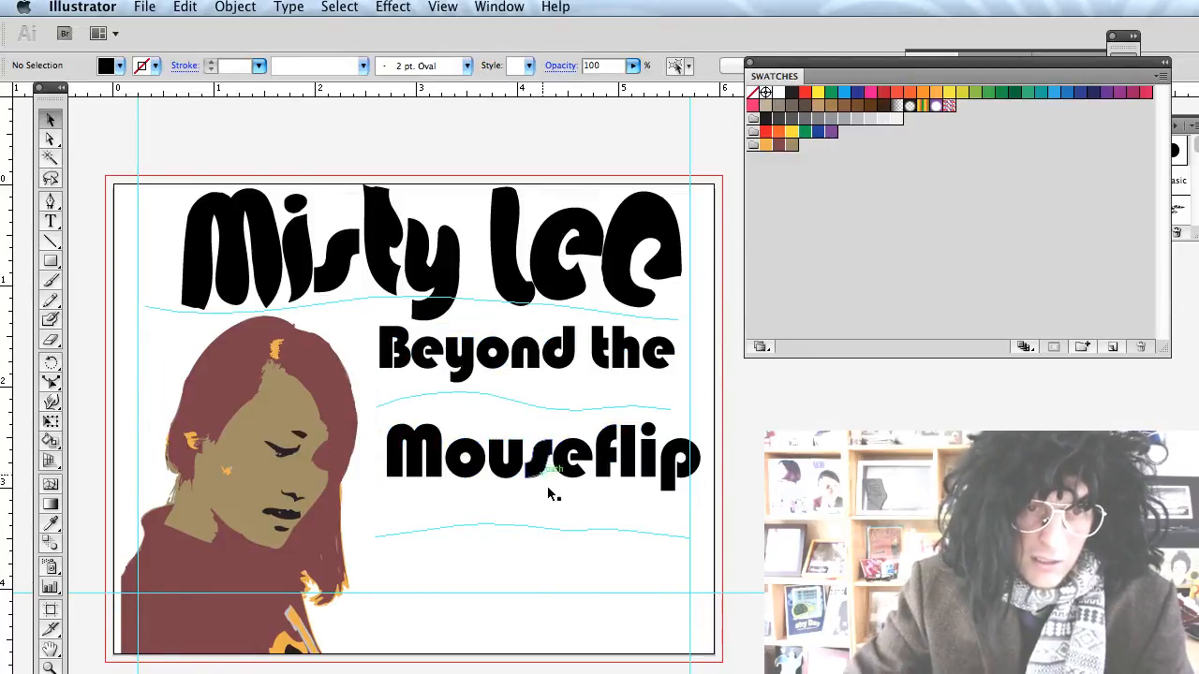
key(shift+r)
drag(441, 228, 470, 268)
key(super+z)
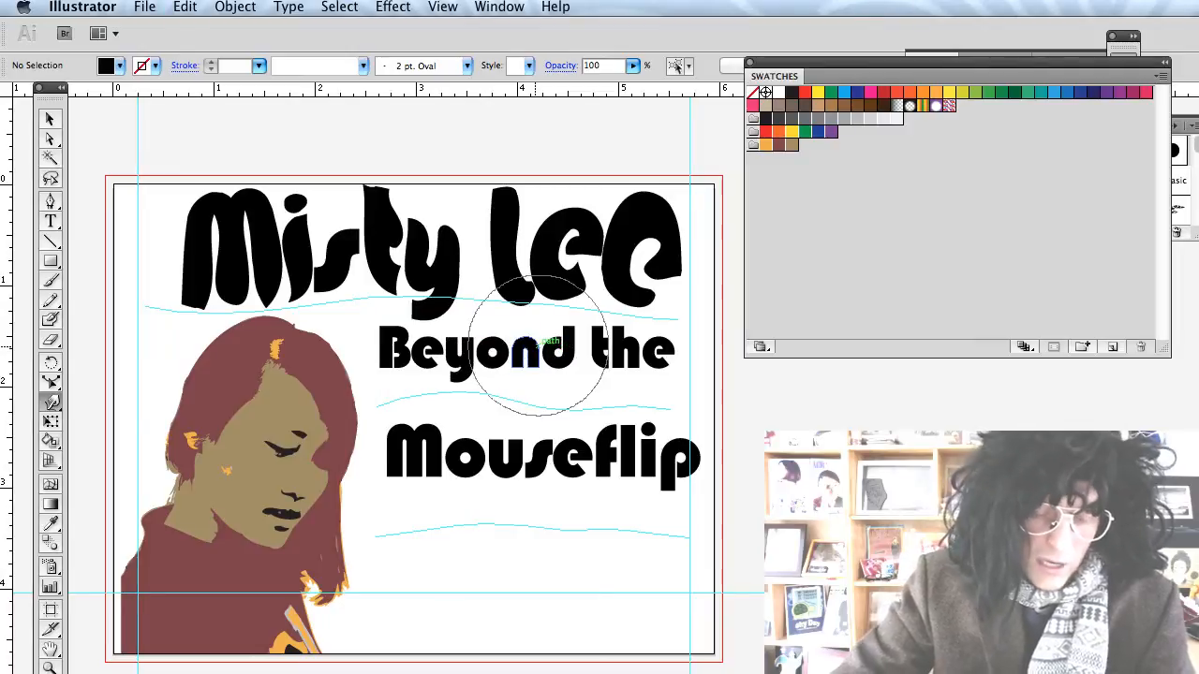
key(v)
click(382, 267)
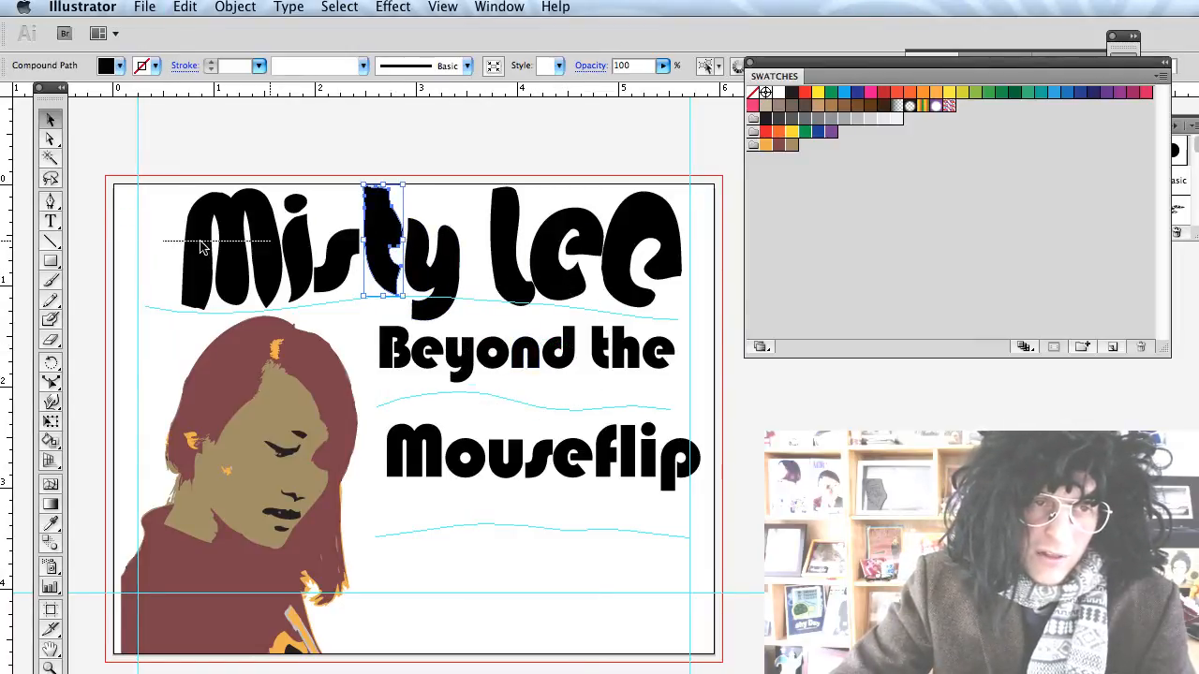
drag(201, 245, 642, 249)
key(super+g)
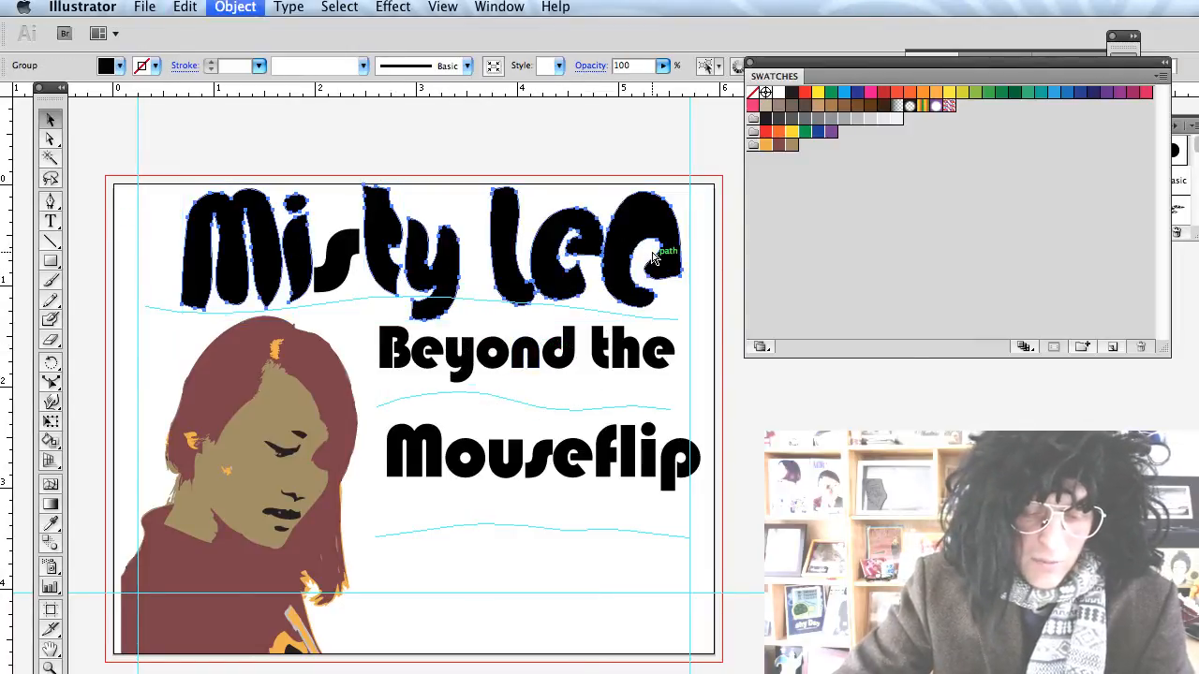
click(237, 11)
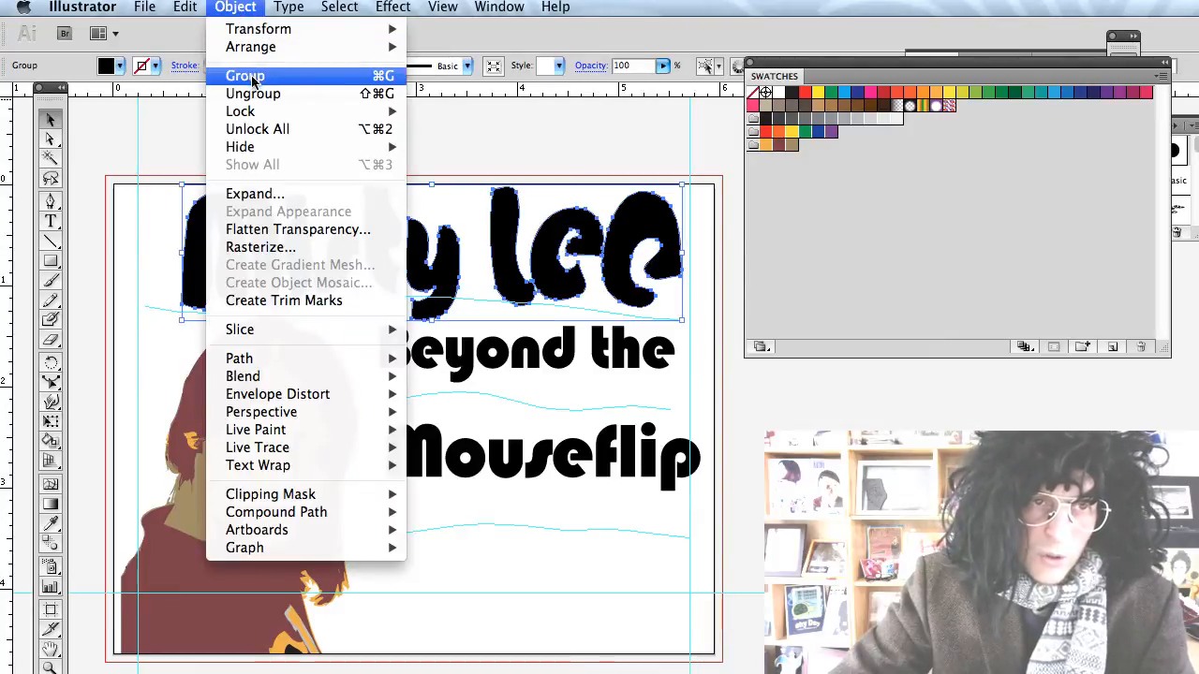
mouse_move(266, 115)
click(450, 112)
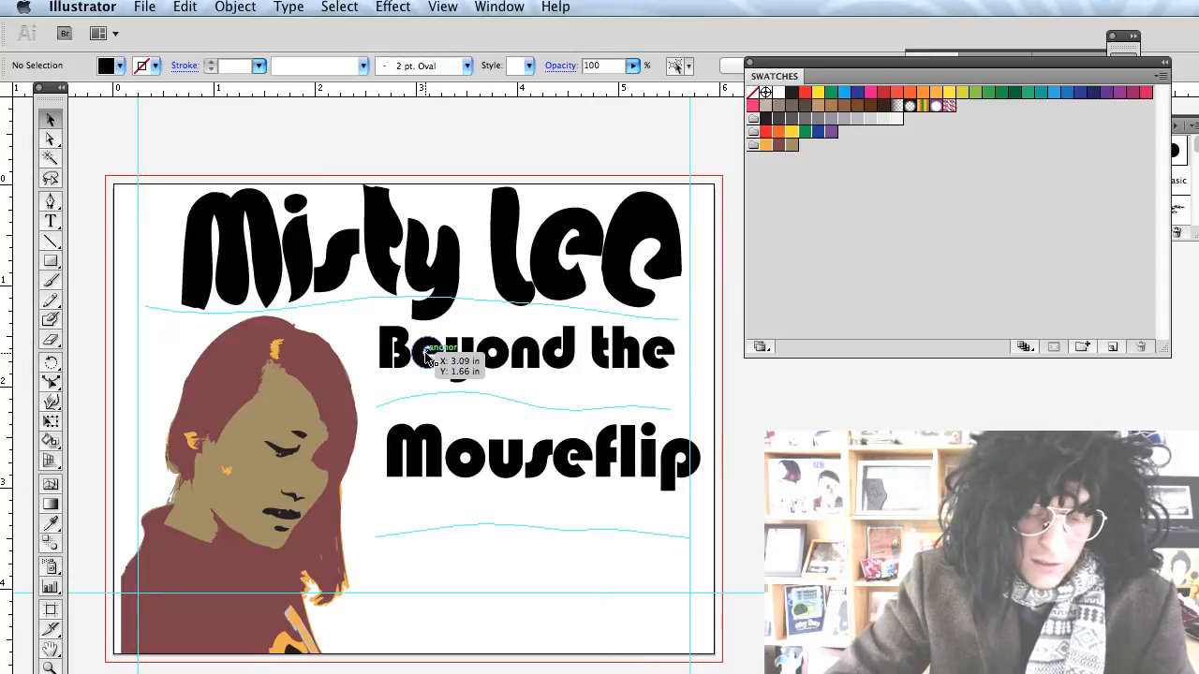
Warp the 'Beyond the' letters into wobbly, melted shapes with the Warp tool.
key(shift+r)
mouse_move(428, 375)
mouse_down()
mouse_move(401, 334)
mouse_move(382, 347)
mouse_move(380, 278)
mouse_move(379, 309)
mouse_up()
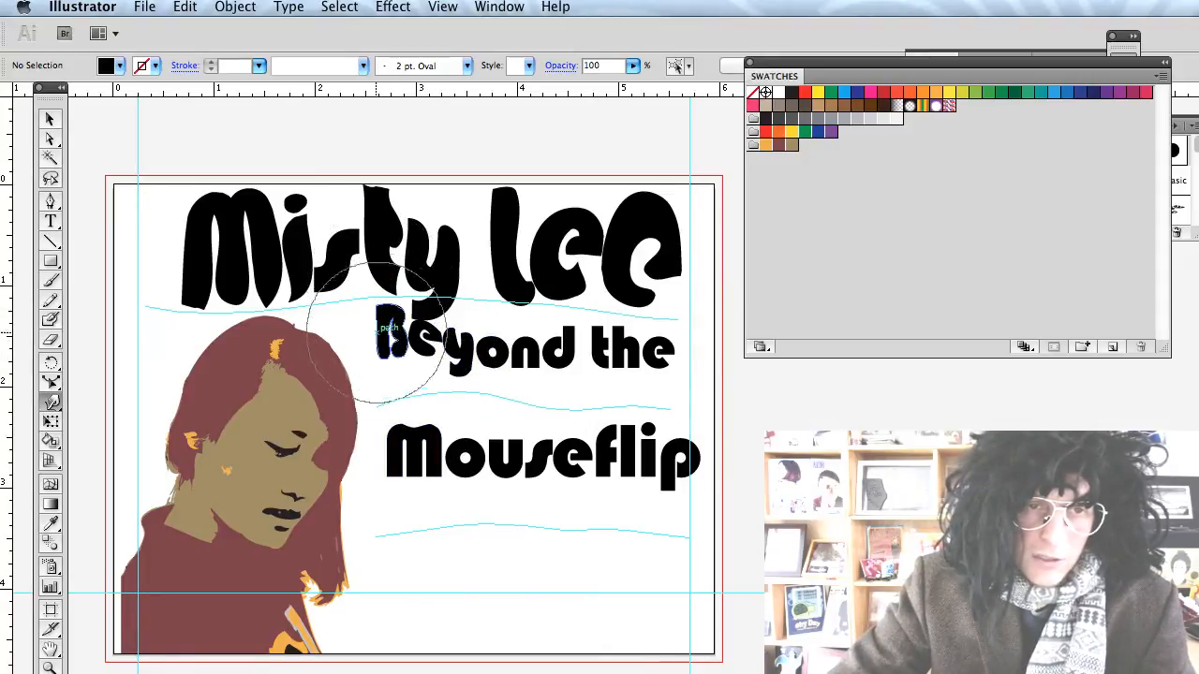
mouse_move(392, 373)
mouse_down()
mouse_move(402, 386)
mouse_move(374, 398)
mouse_up()
mouse_move(428, 321)
mouse_down()
mouse_move(453, 327)
mouse_move(412, 281)
mouse_move(428, 295)
mouse_up()
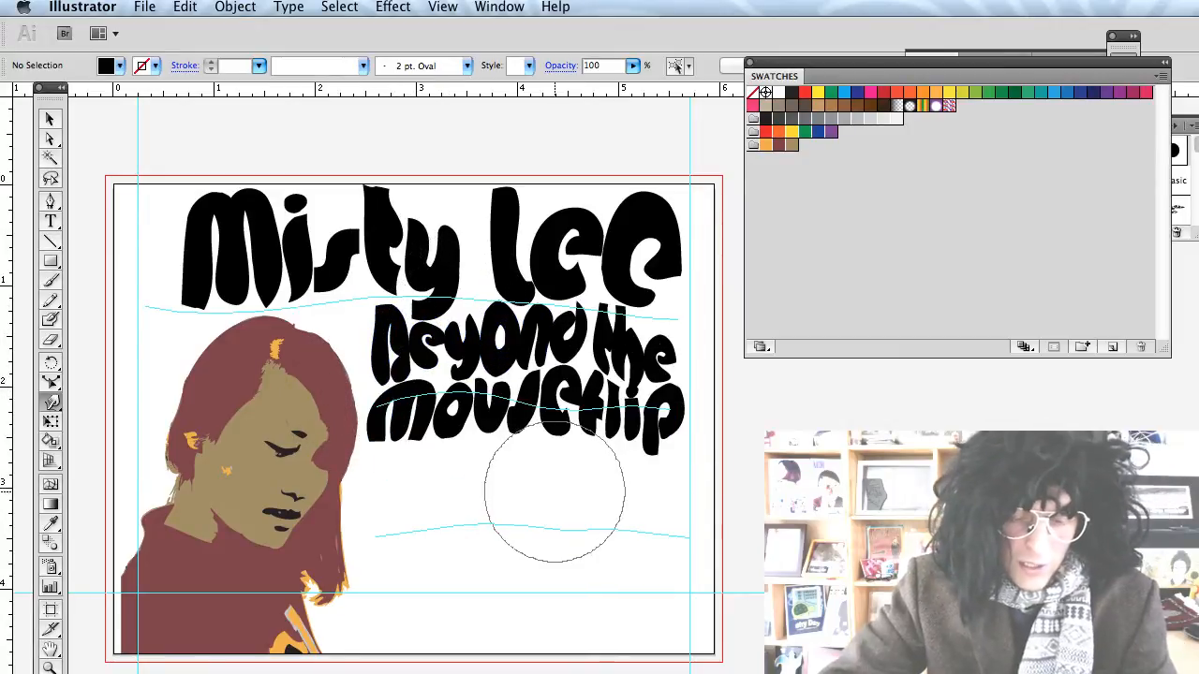
Add a '[3:43]' text line below Mouseflip and set it in Courier Oblique.
key(t)
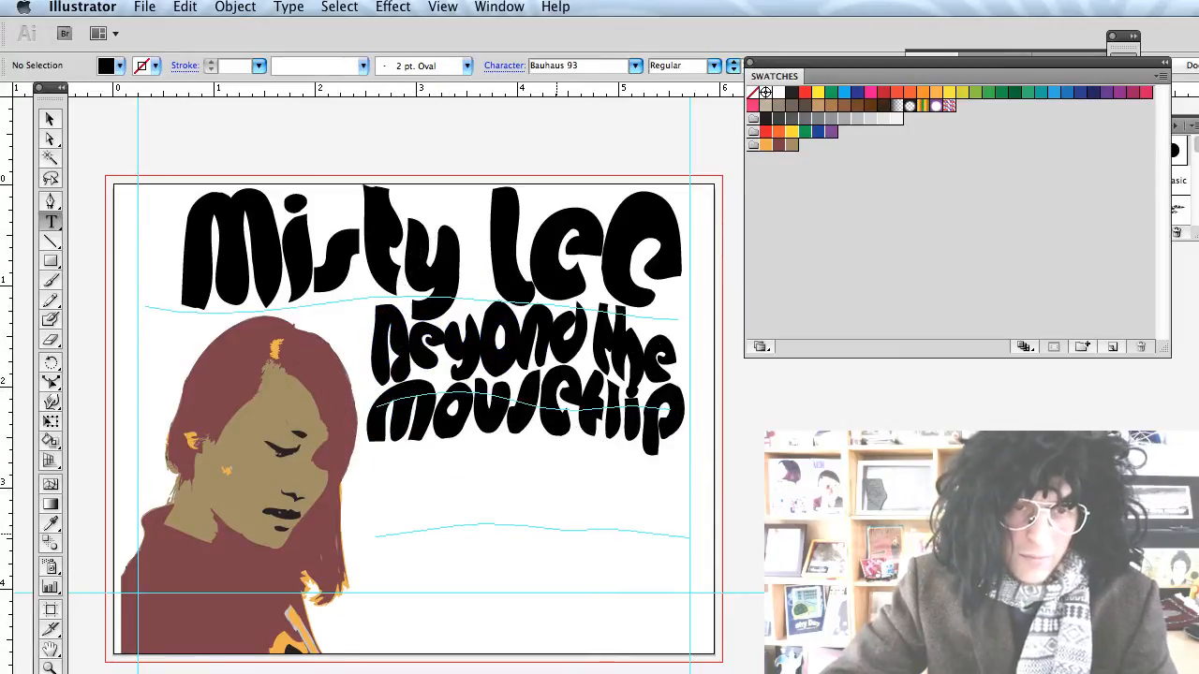
click(545, 486)
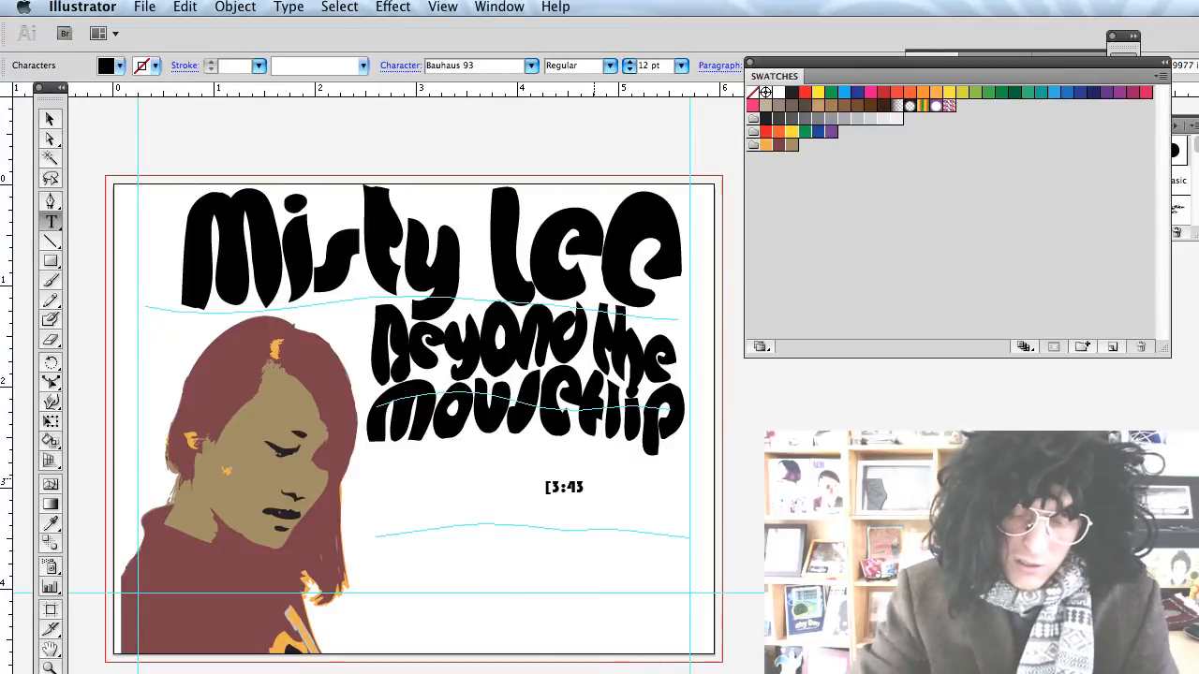
scroll(594, 482, right, 3)
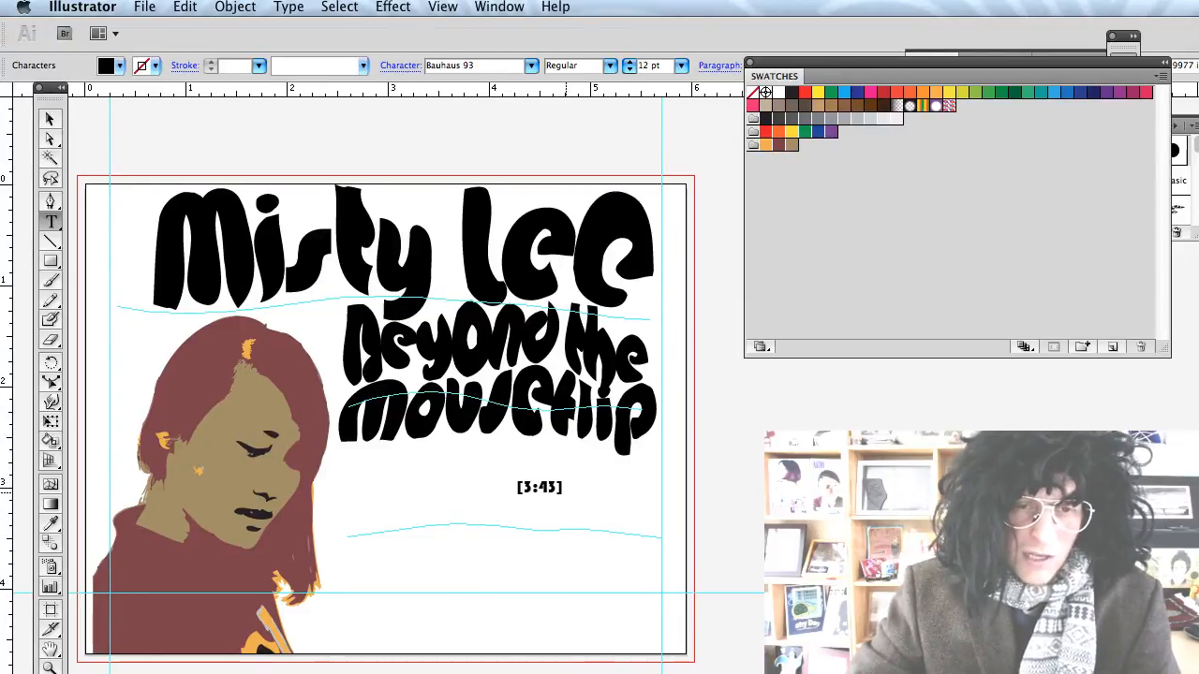
click(531, 66)
click(526, 140)
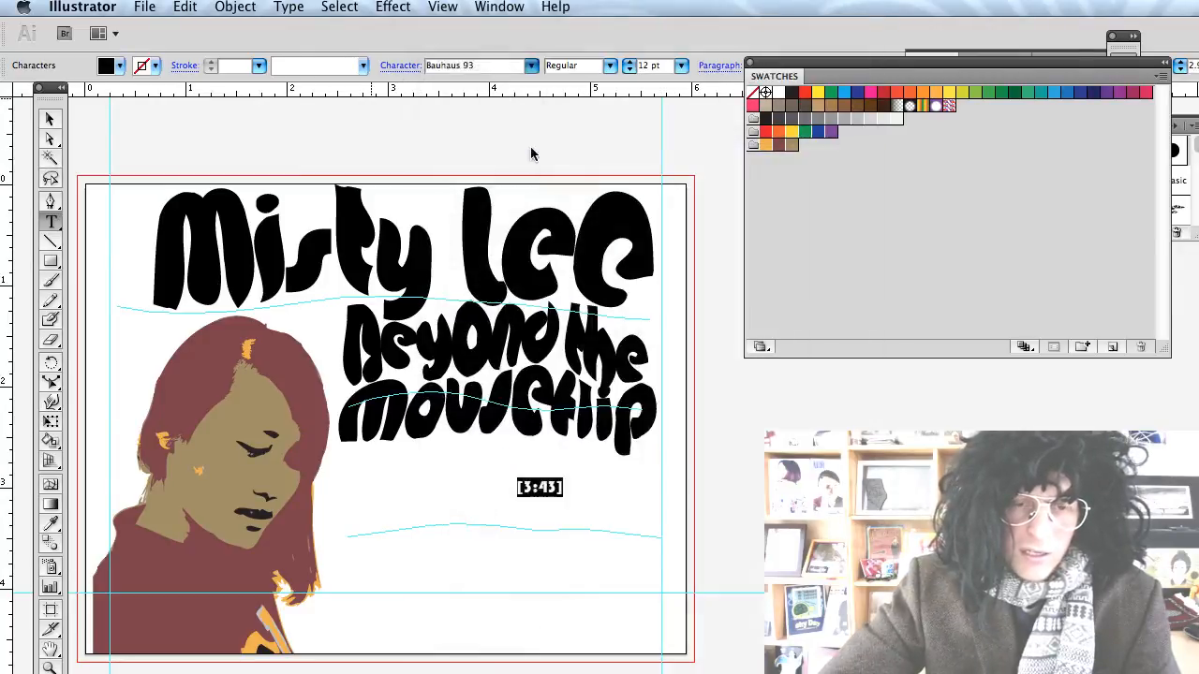
click(531, 65)
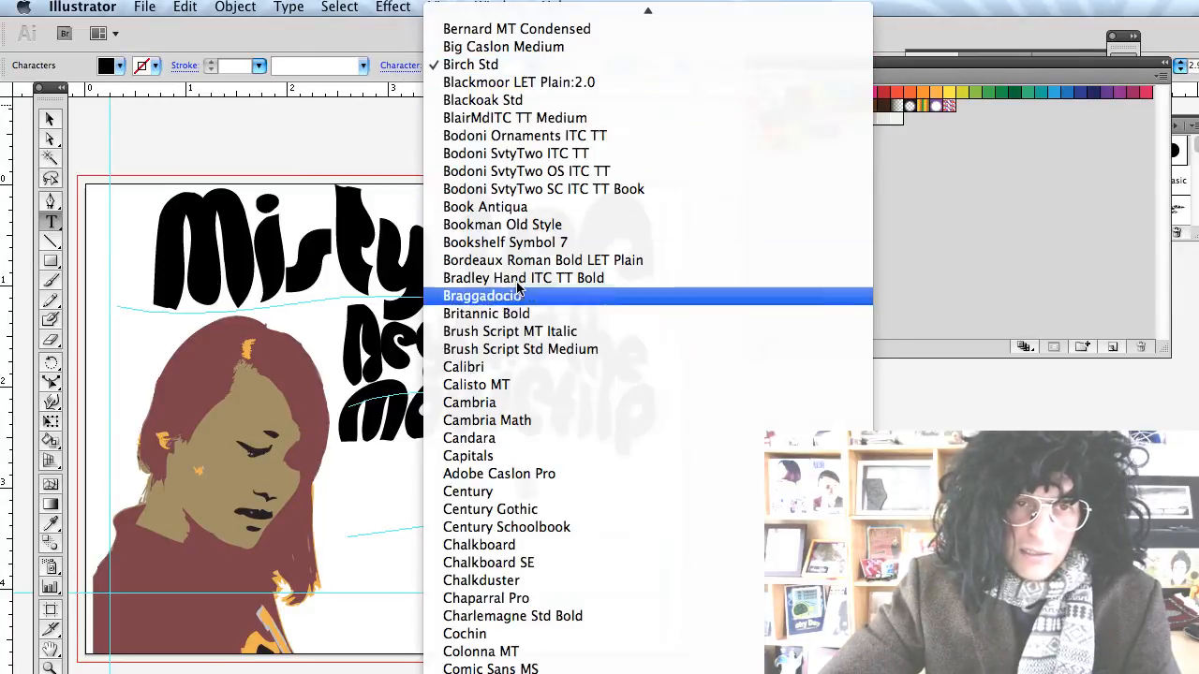
click(525, 338)
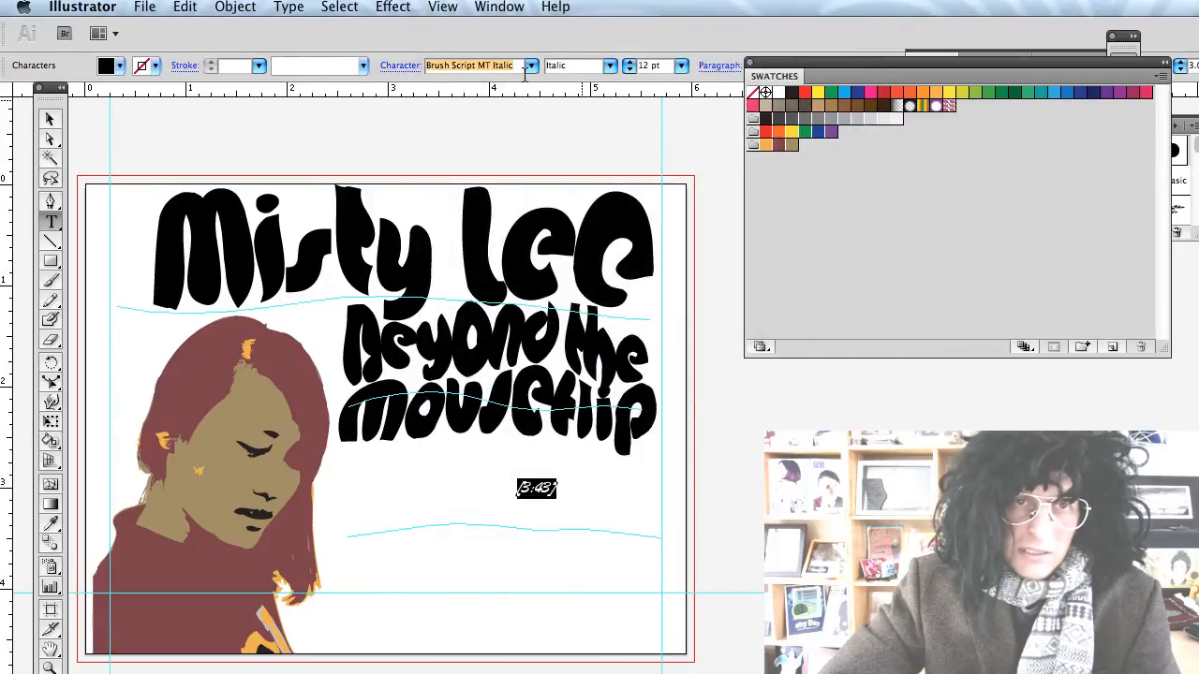
click(531, 64)
click(505, 575)
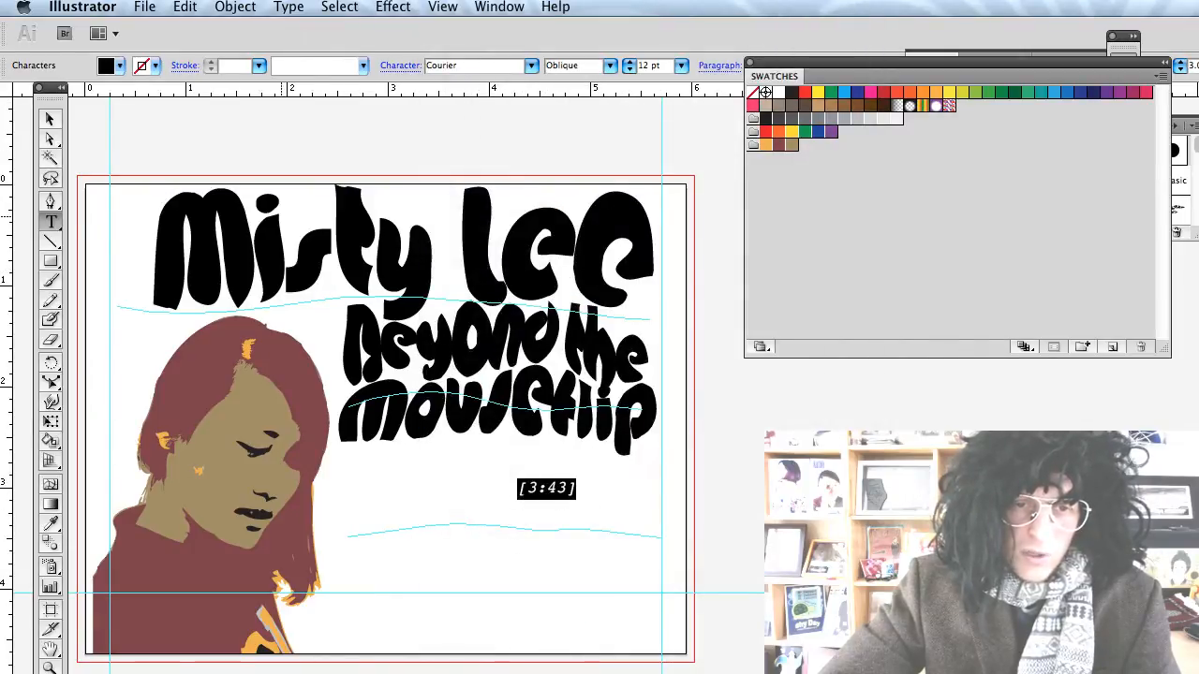
Enlarge the [3:43] text to about 30 pt and place it just under the title.
click(51, 122)
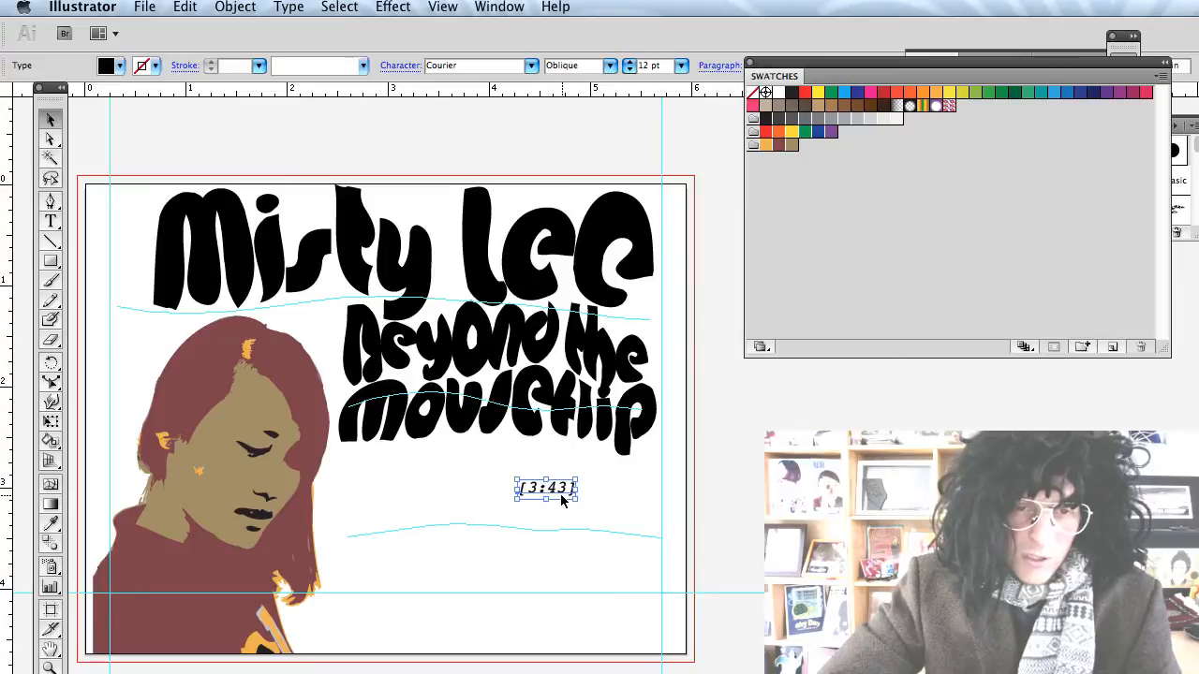
drag(573, 499, 579, 471)
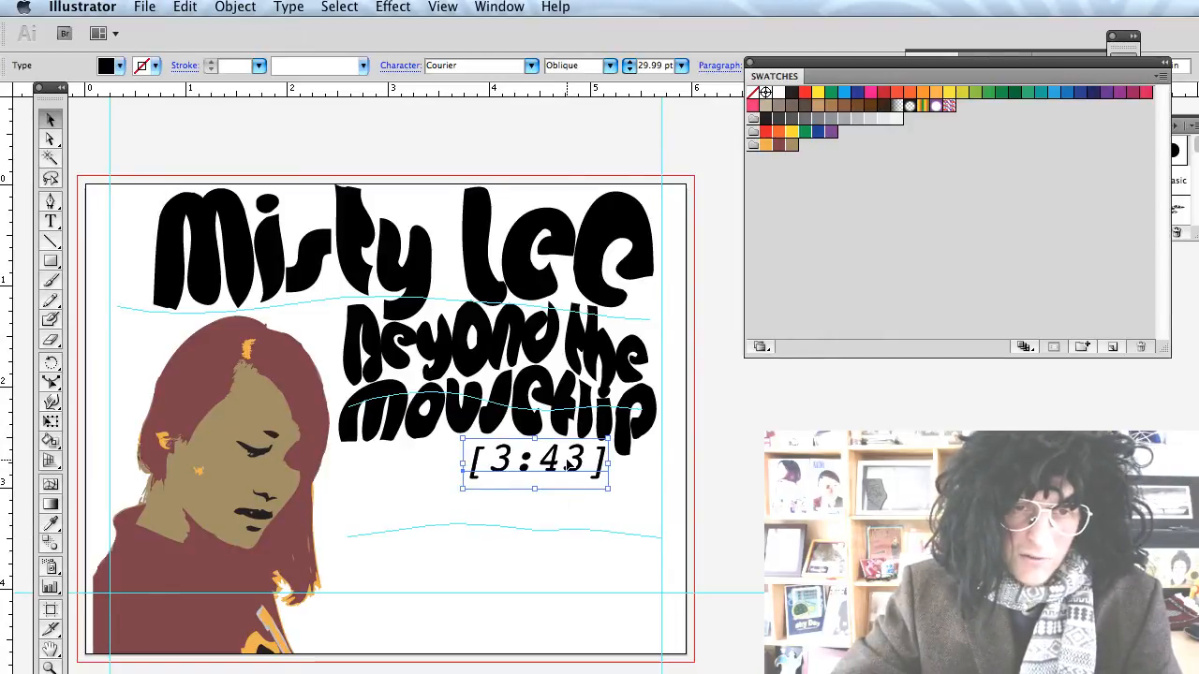
click(678, 587)
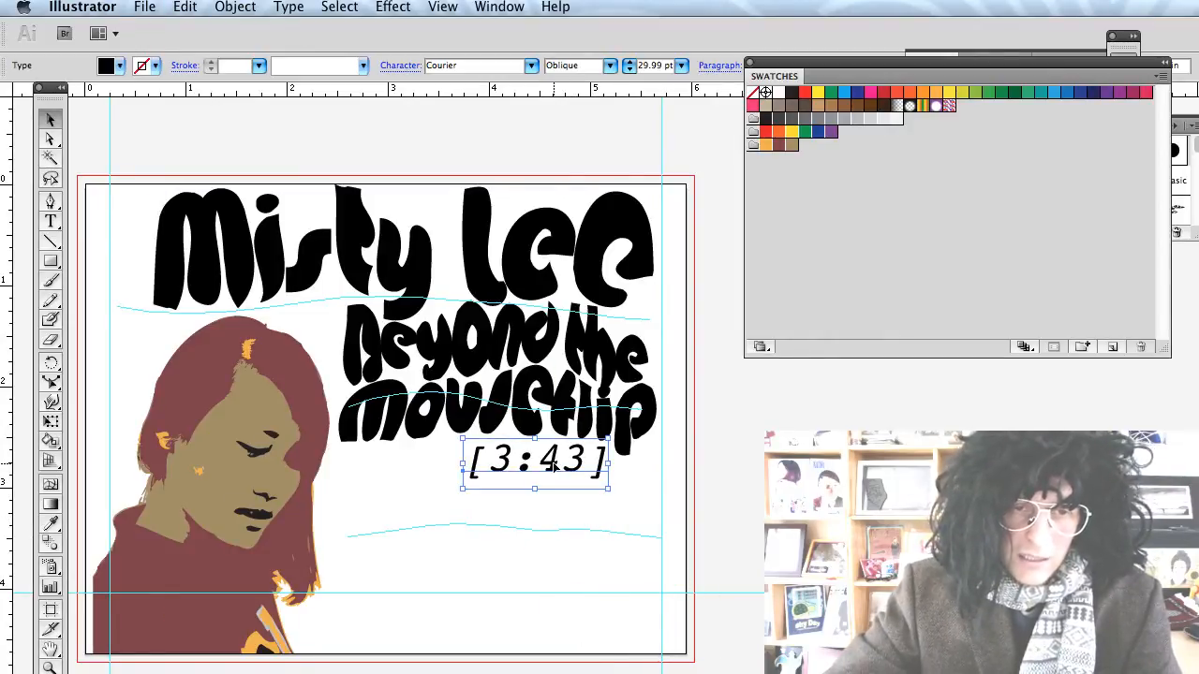
drag(556, 469, 555, 469)
Smear the [3:43] digits with the Warp tool, then select the warped text group.
key(shift+r)
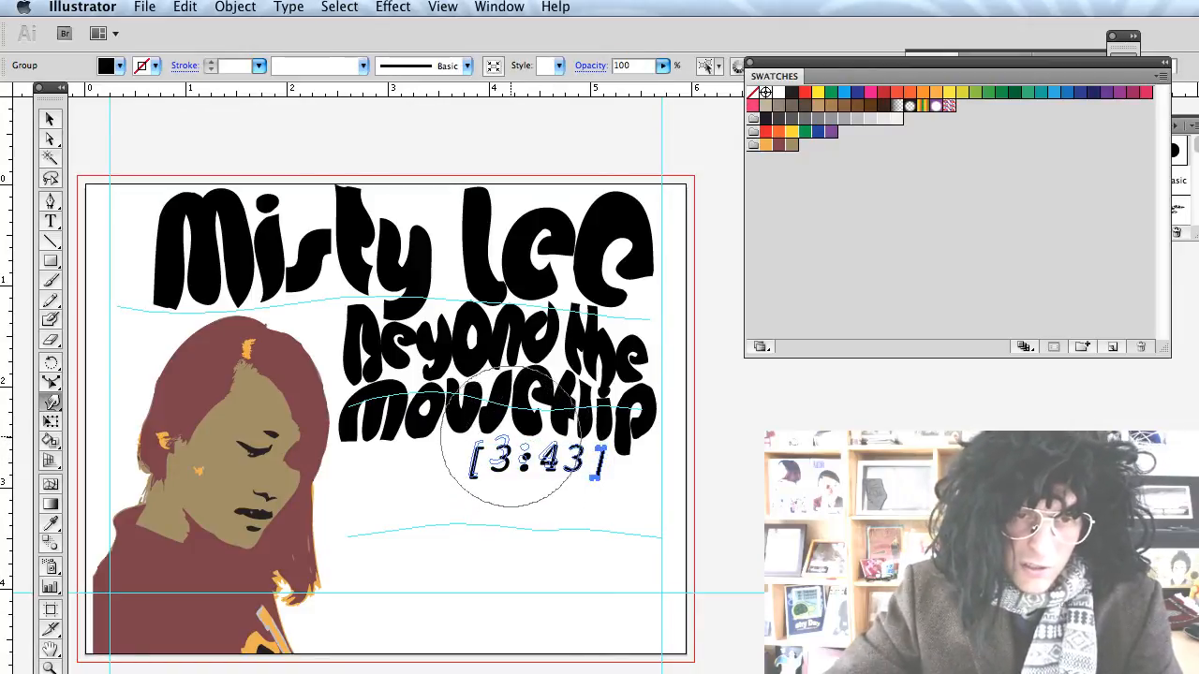
mouse_move(534, 413)
mouse_down()
mouse_move(545, 447)
mouse_move(580, 449)
mouse_up()
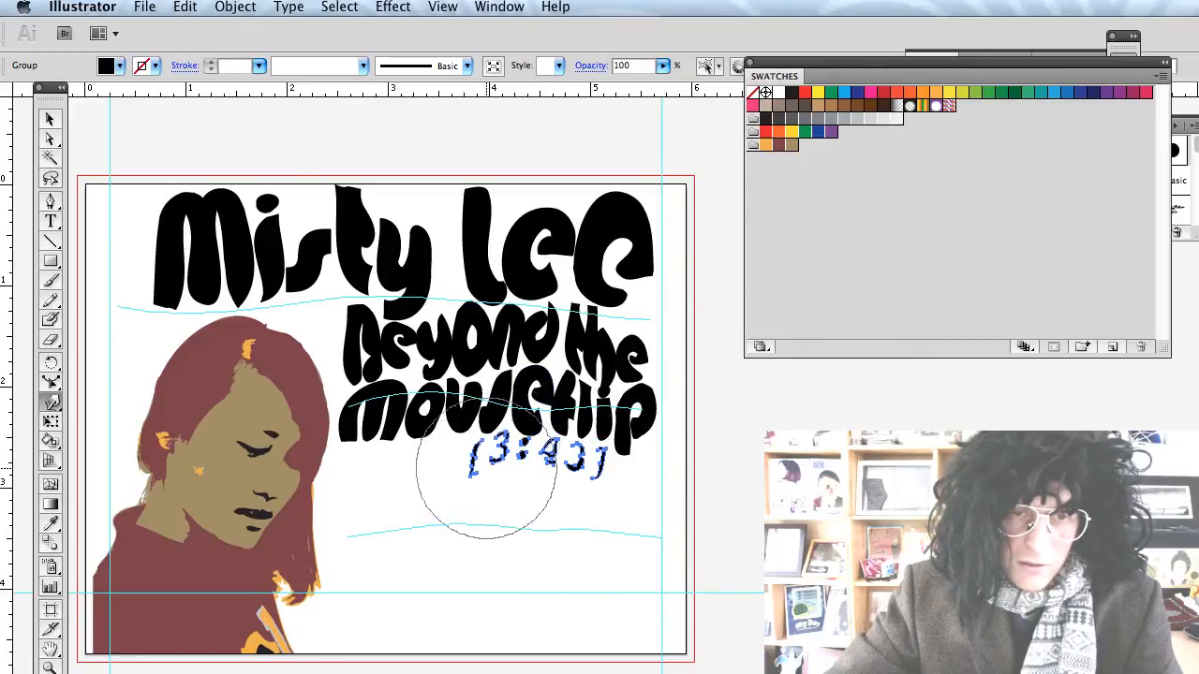
key(v)
click(557, 530)
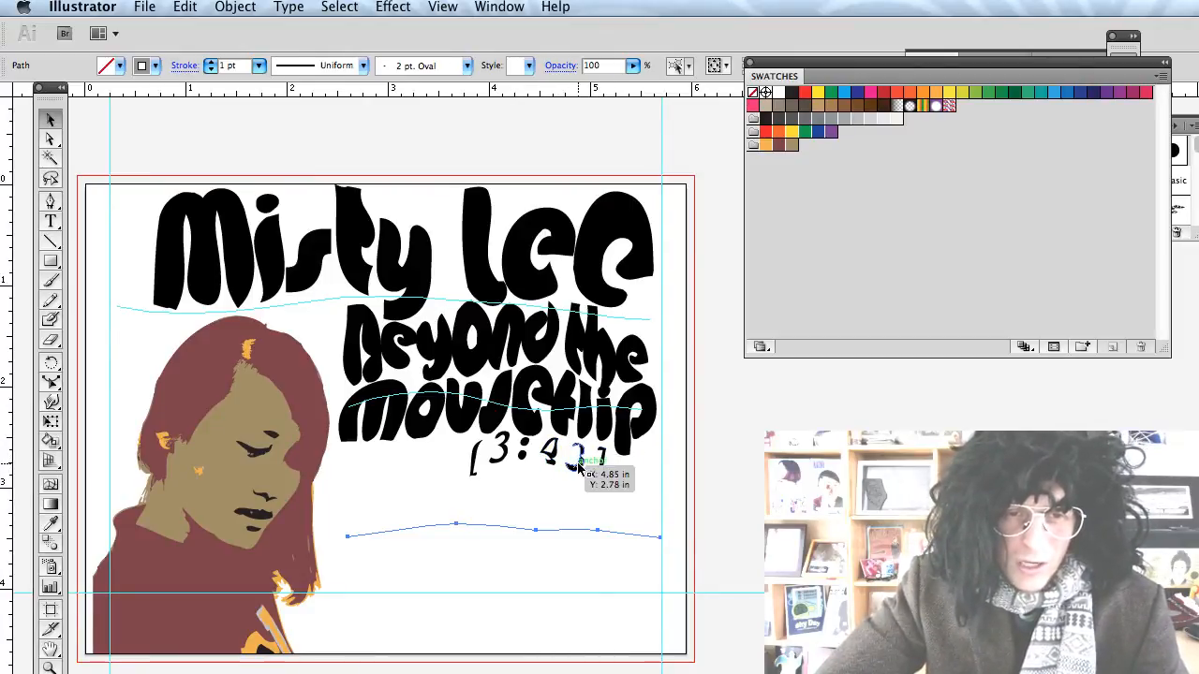
click(578, 468)
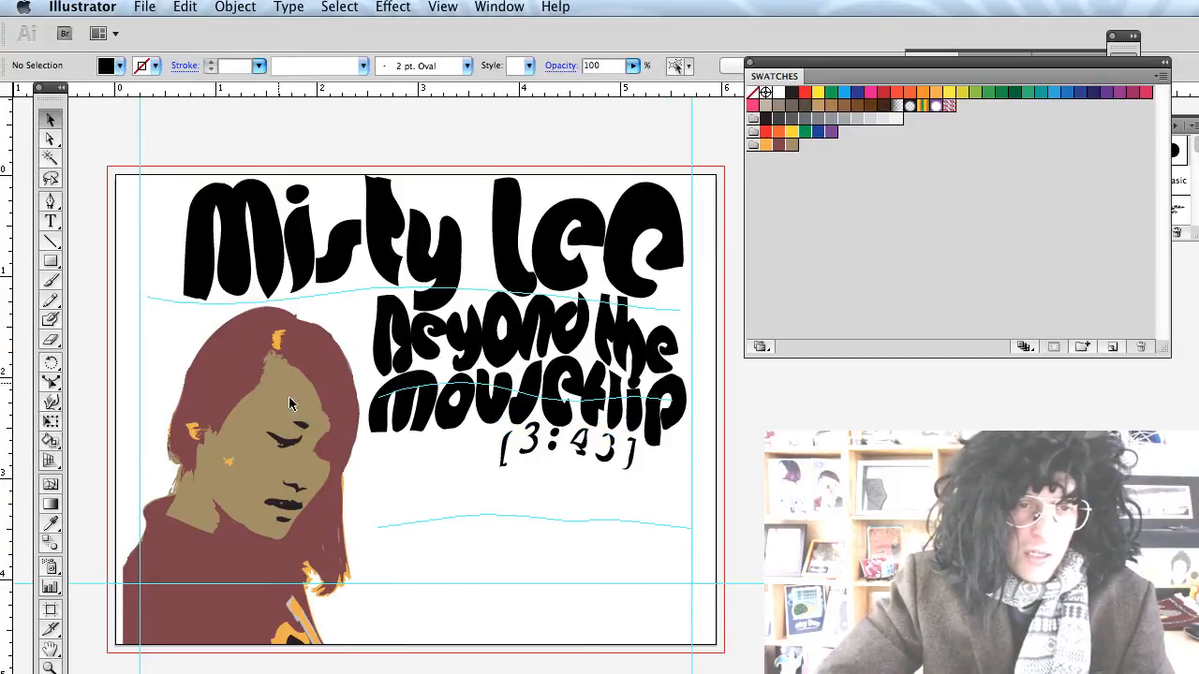
Draw a black rectangle covering the whole artboard and send it to the back.
click(51, 262)
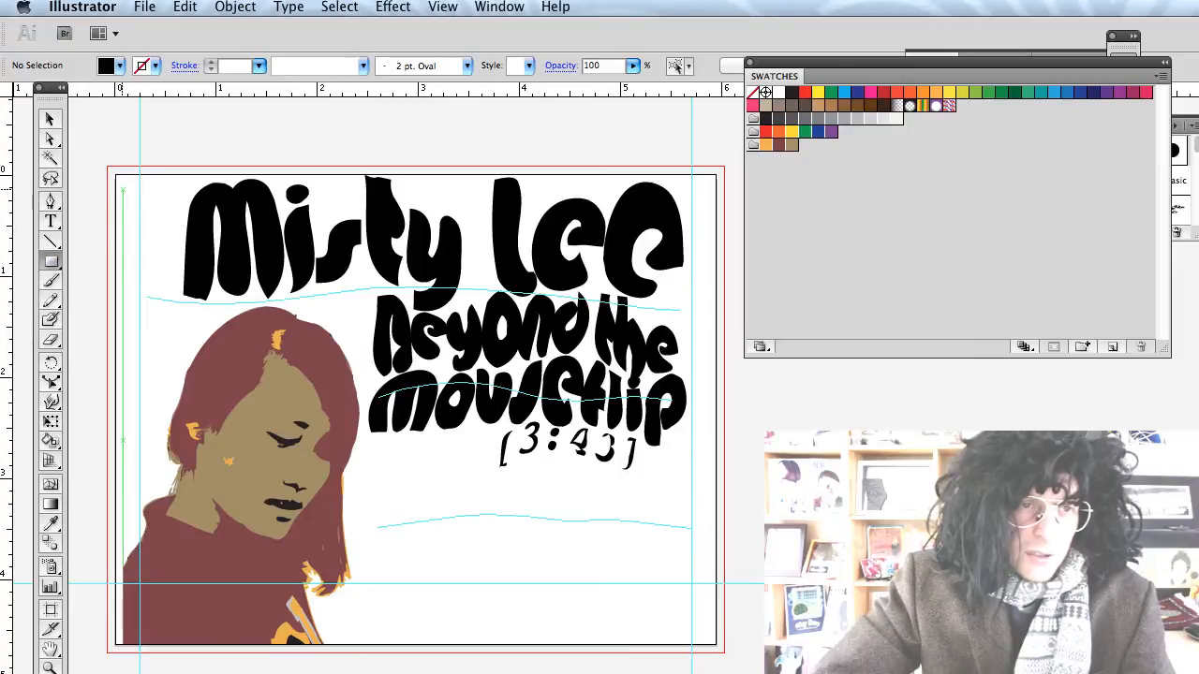
drag(115, 170, 720, 646)
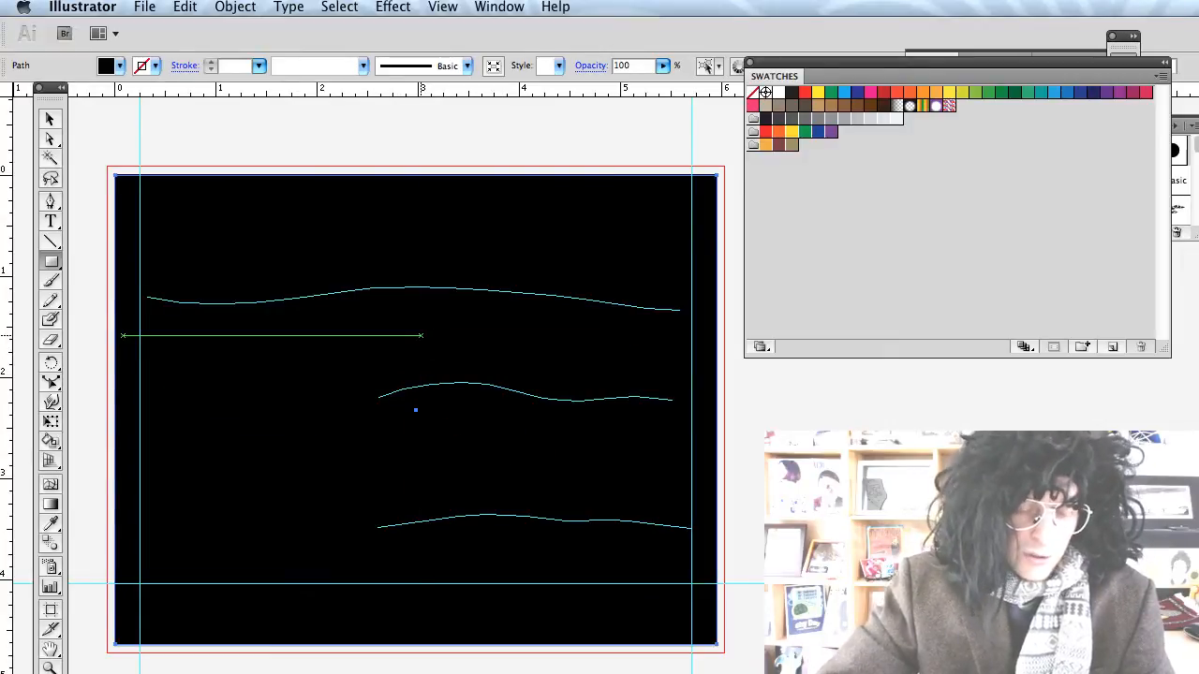
key(v)
key(super+shift+bracketleft)
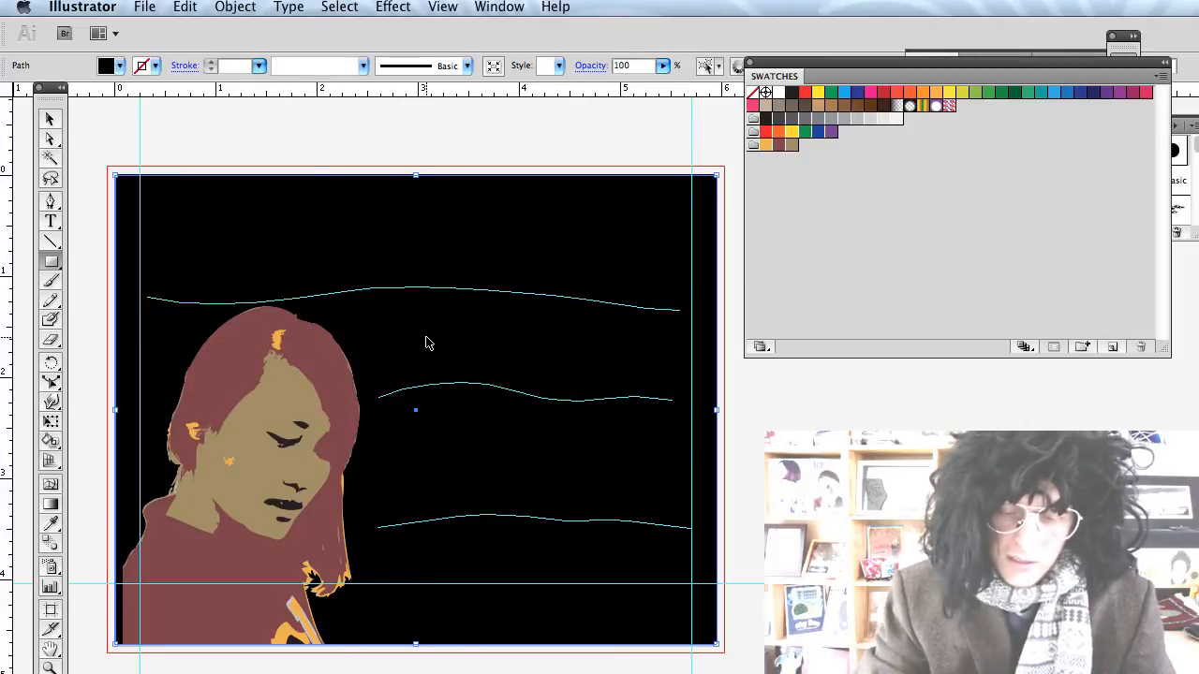
key(super+shift+bracketleft)
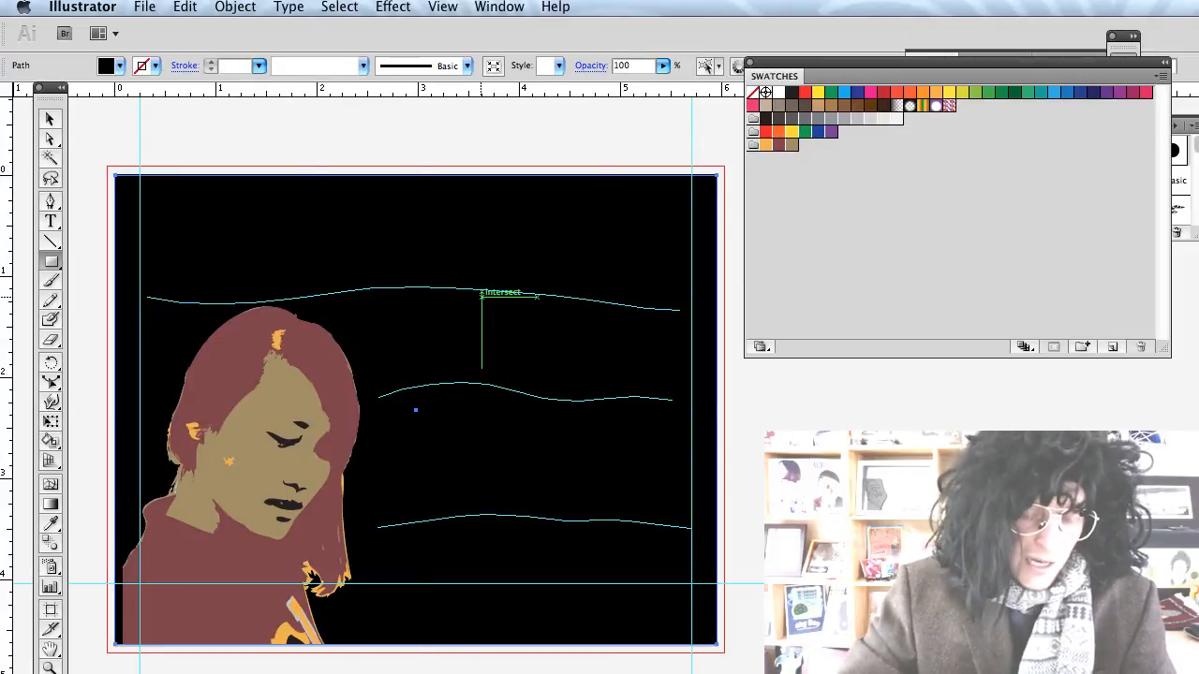
Draw an inset brownish-red rounded rectangle, layered just above the black background.
drag(51, 265, 92, 286)
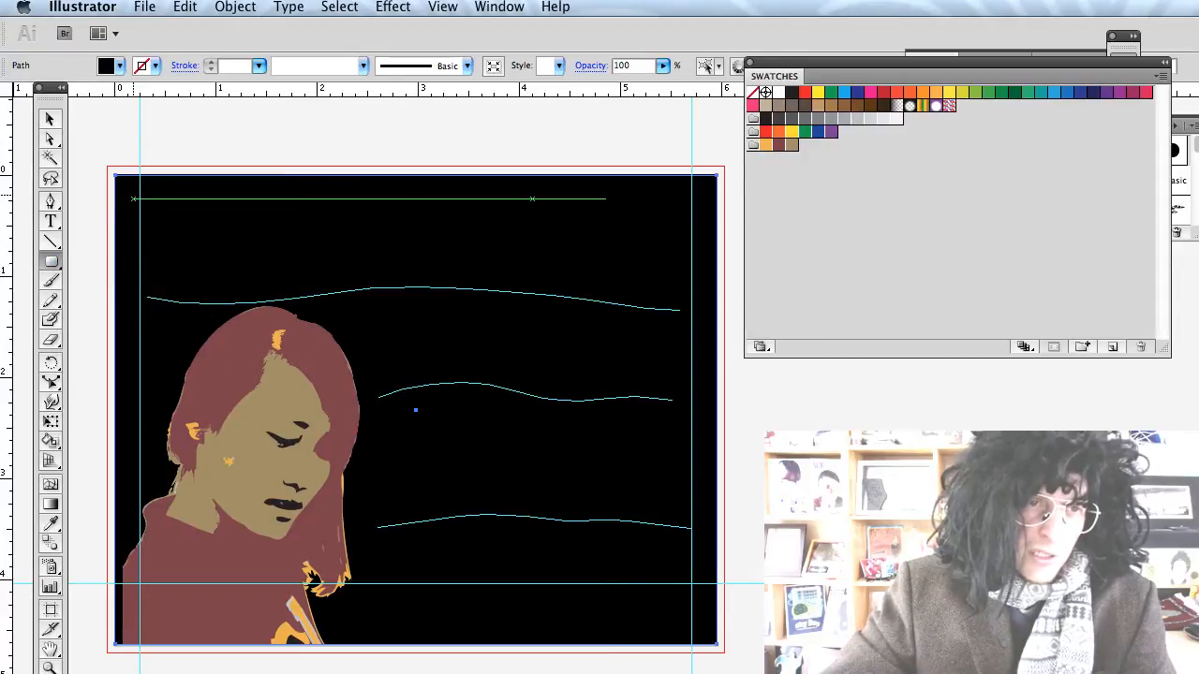
drag(130, 194, 699, 632)
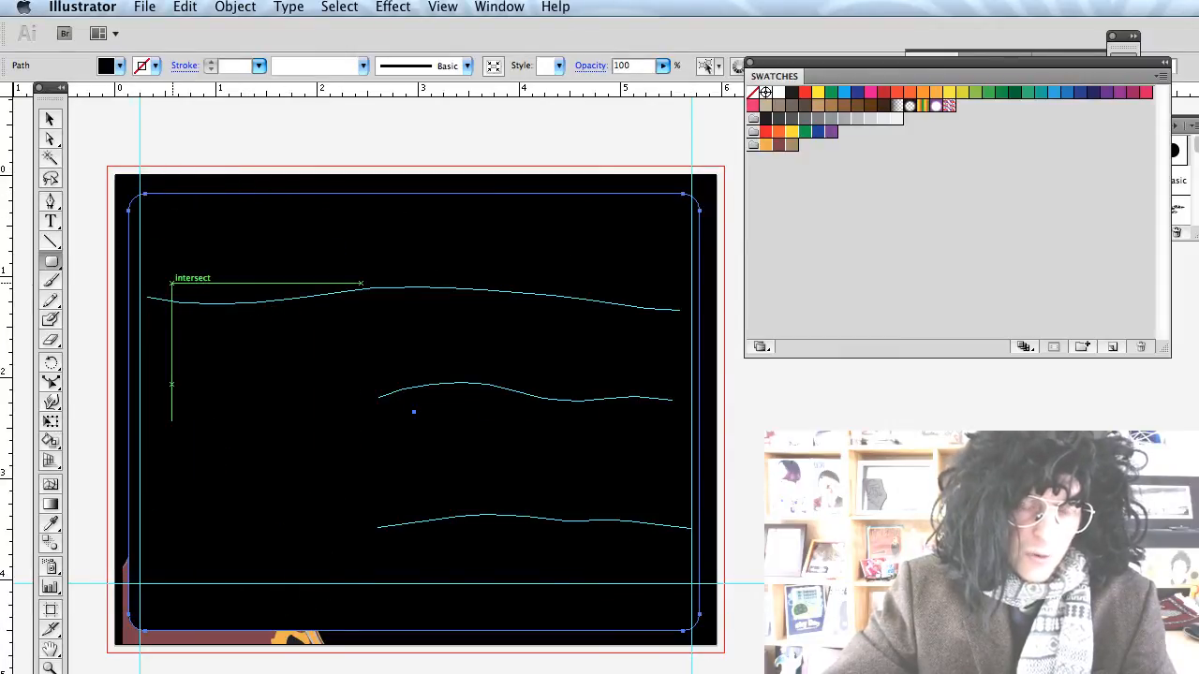
click(118, 67)
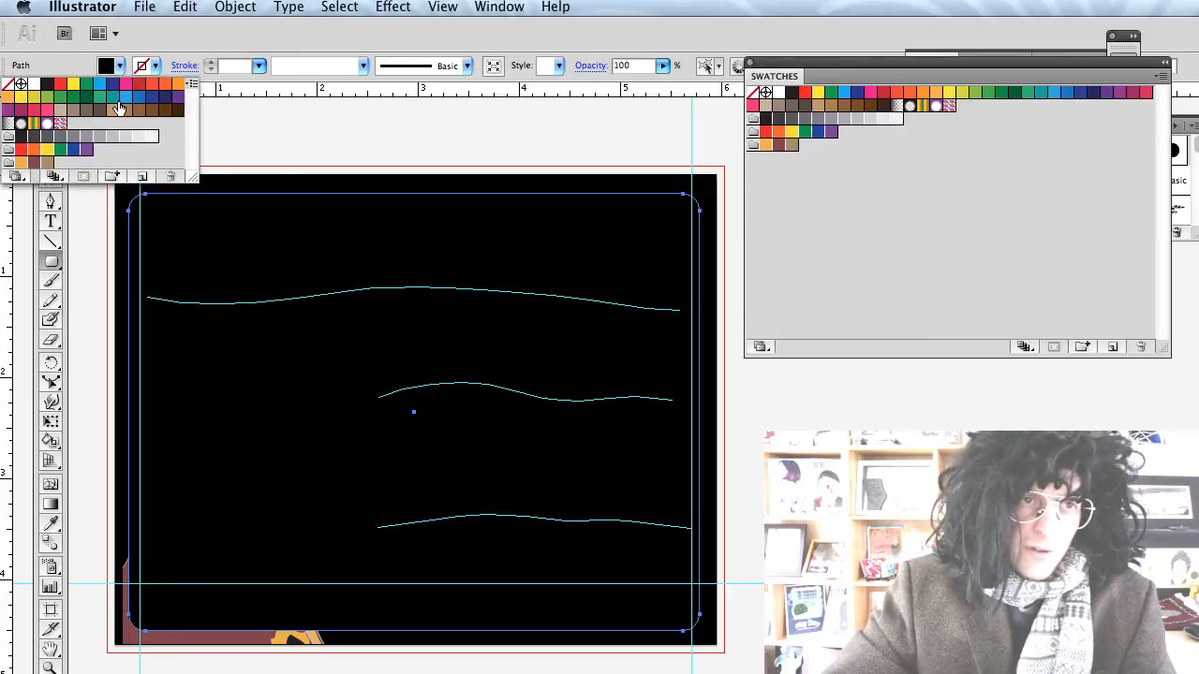
click(114, 98)
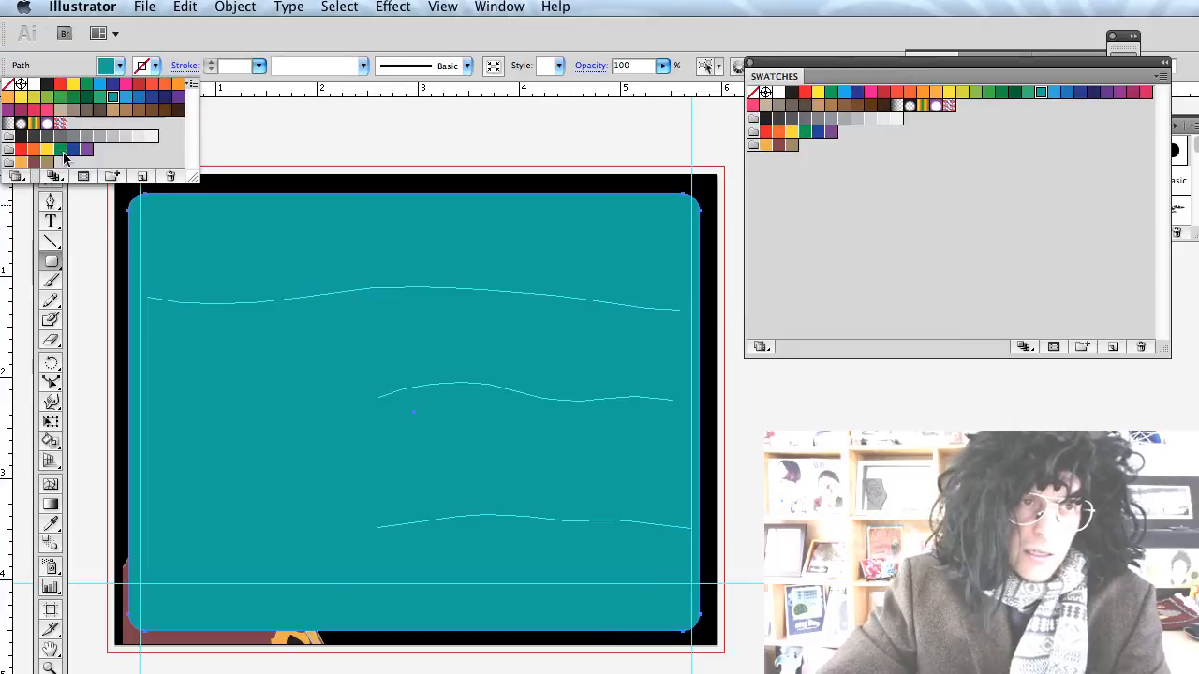
click(34, 164)
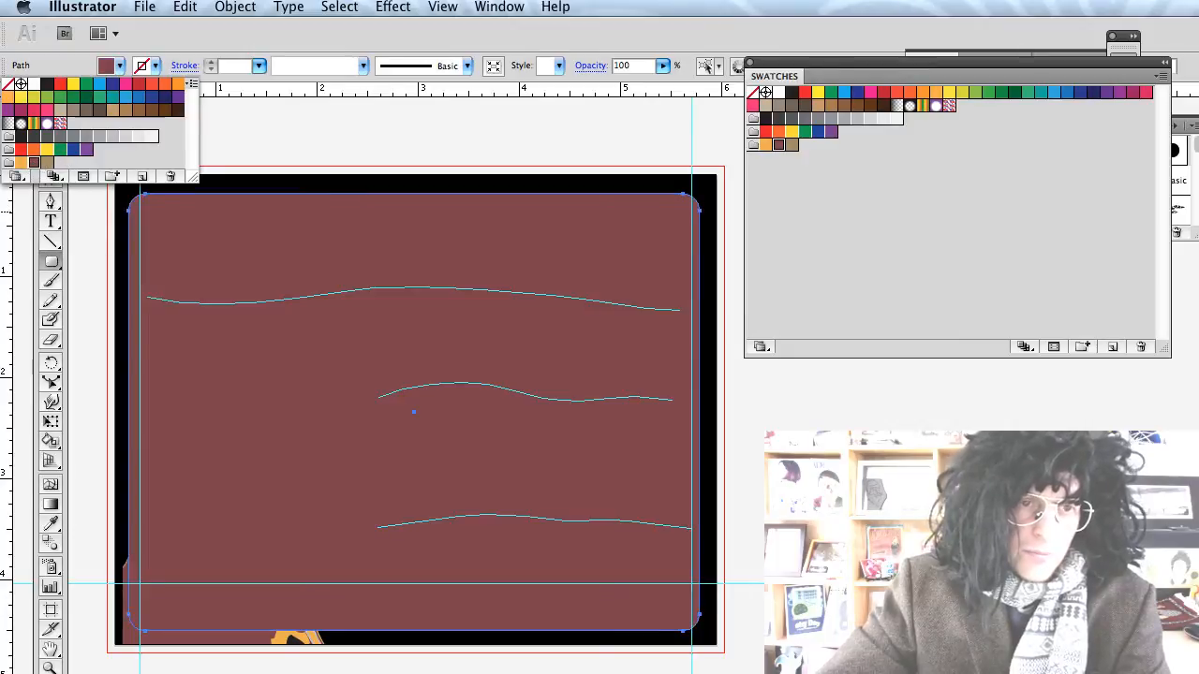
click(214, 302)
key(super+shift+bracketleft)
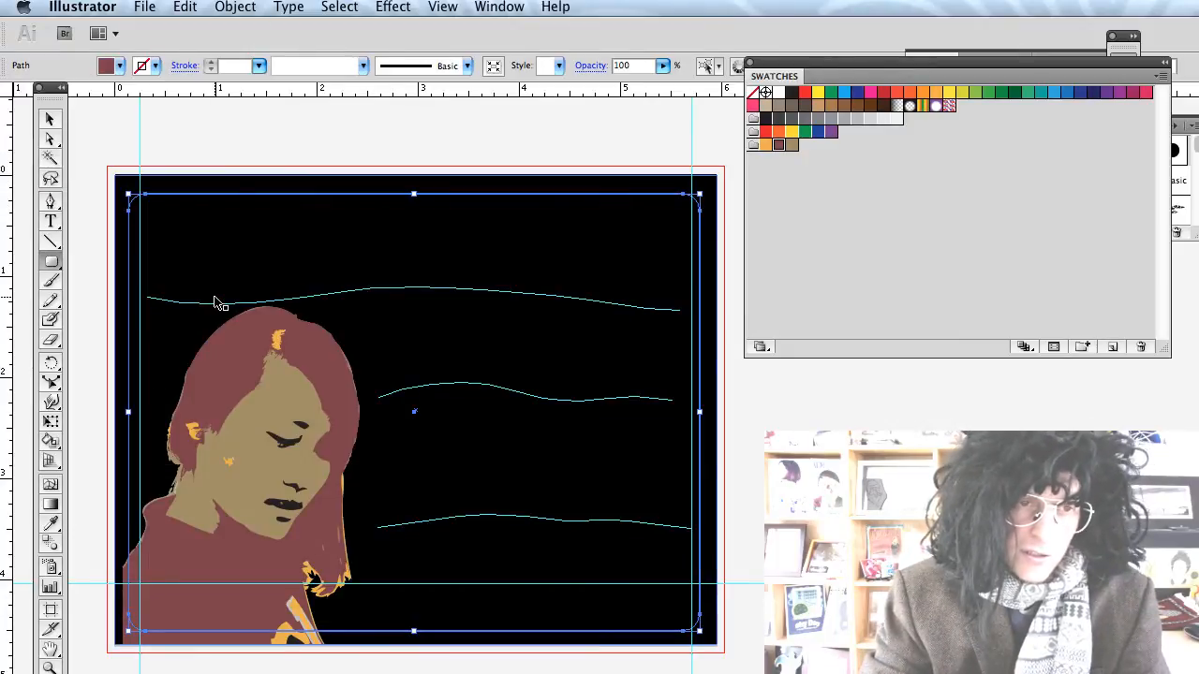
key(super+bracketright)
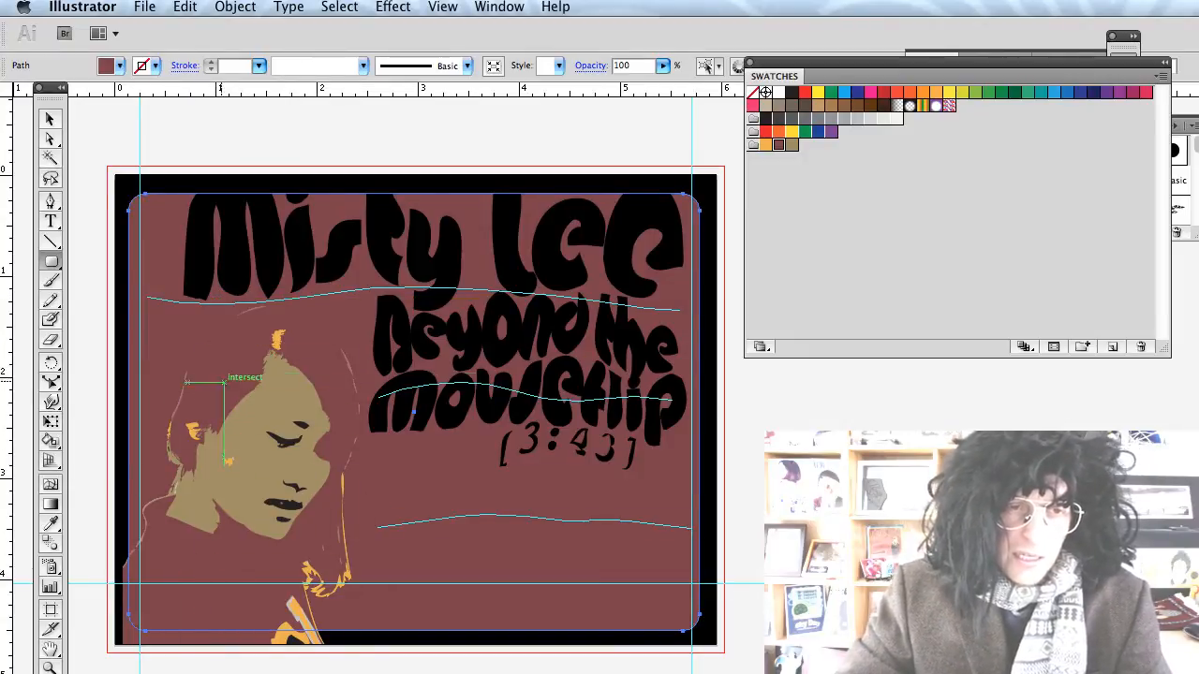
Pull the maroon panel's left and right sides inward and raise its top edge slightly.
key(v)
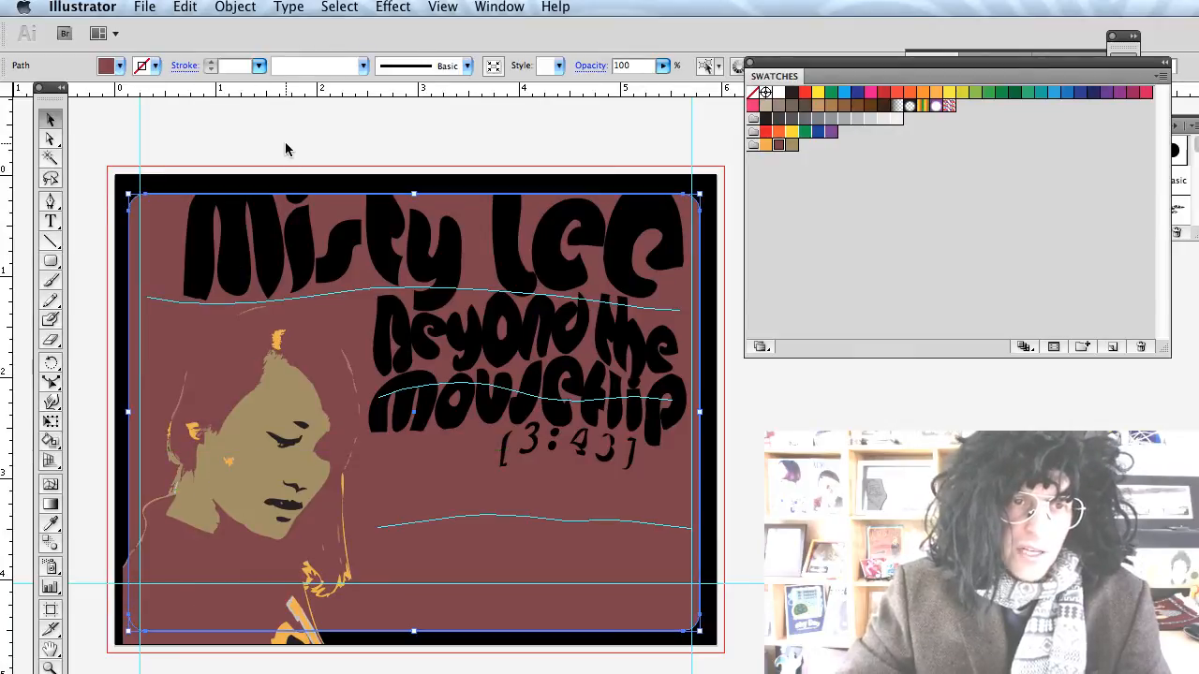
click(285, 150)
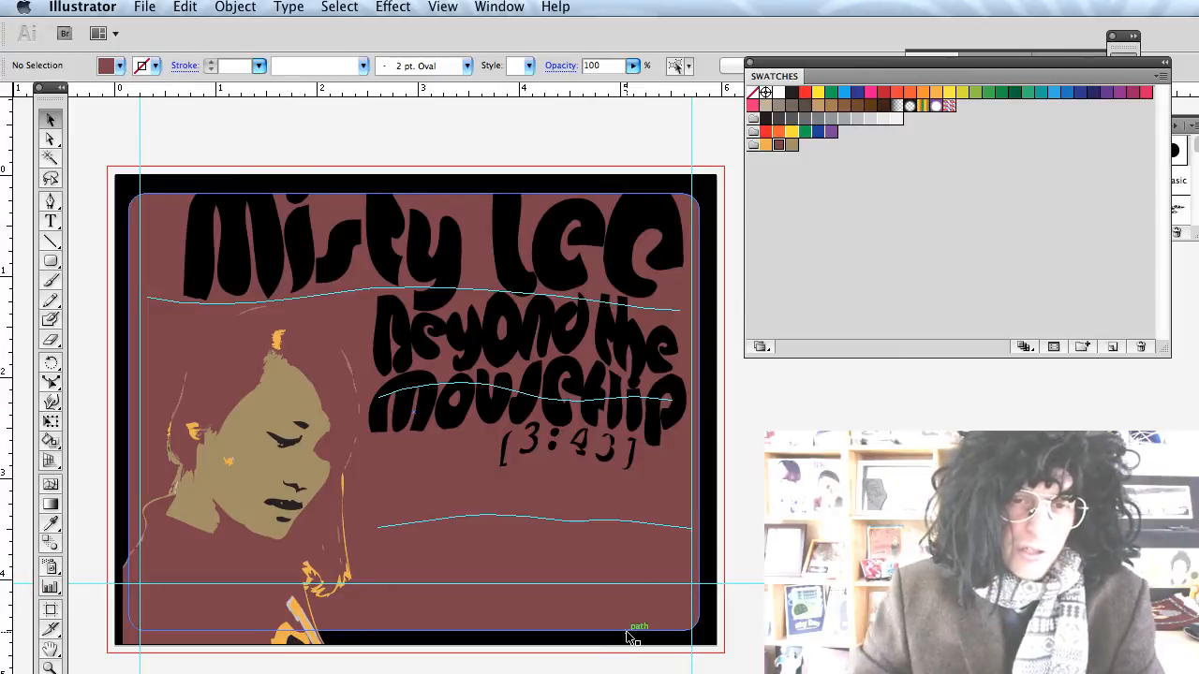
click(699, 203)
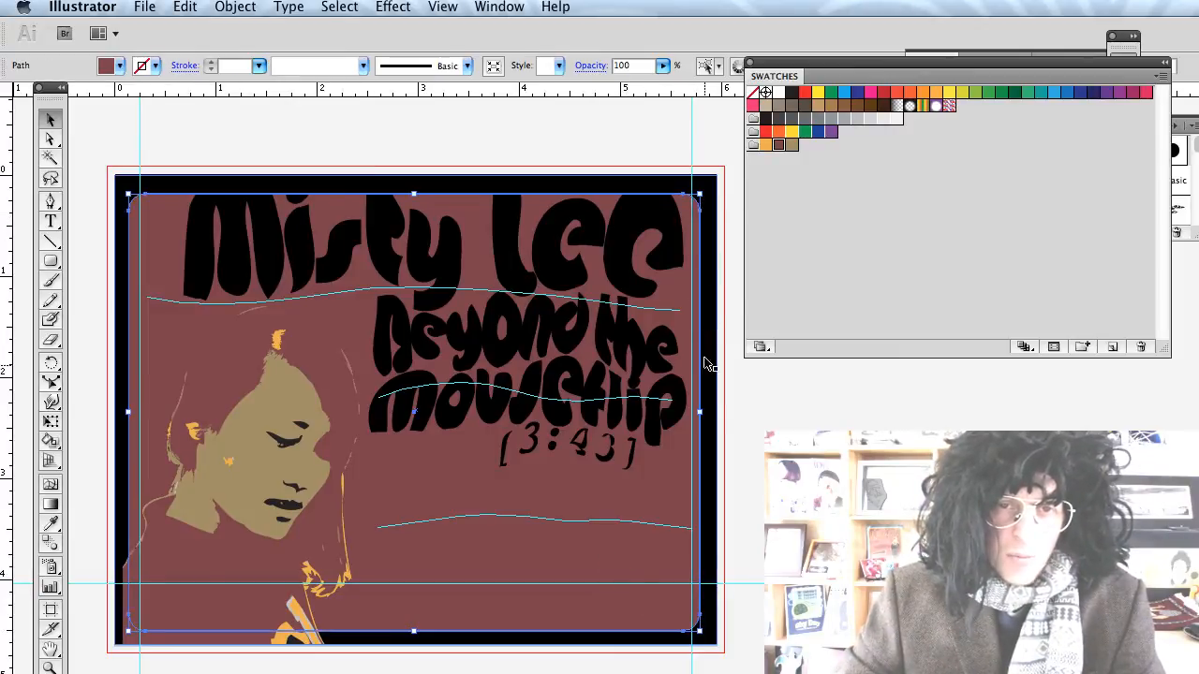
drag(703, 412, 672, 412)
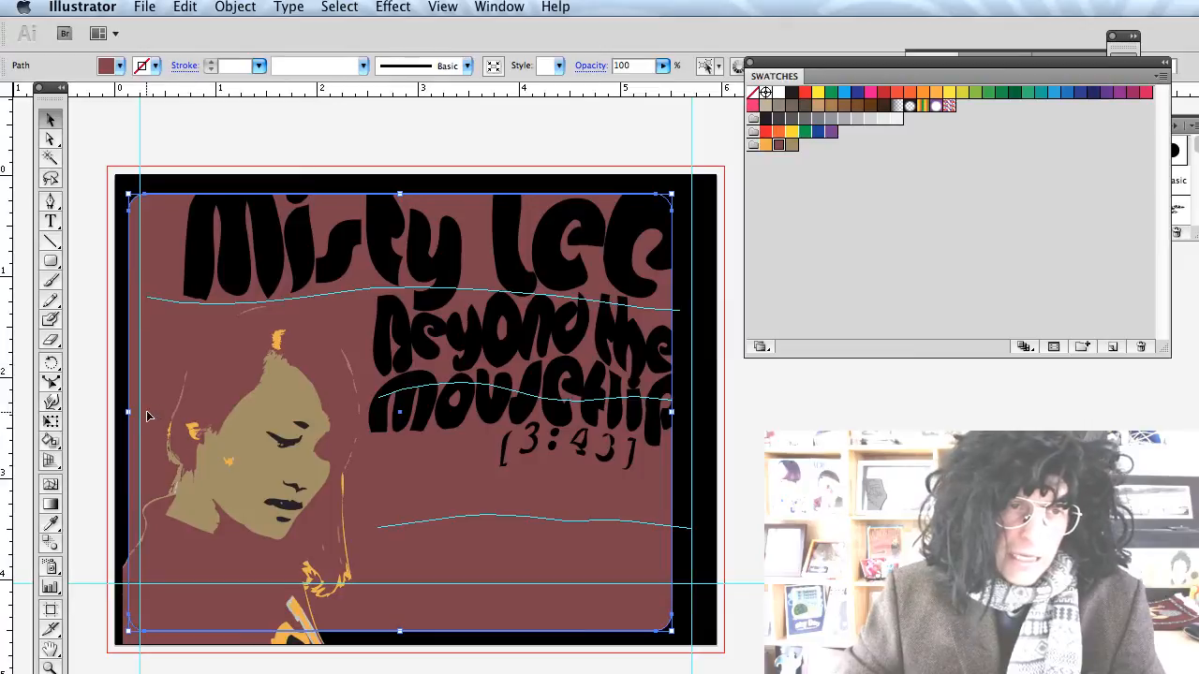
drag(127, 412, 155, 412)
drag(412, 192, 413, 189)
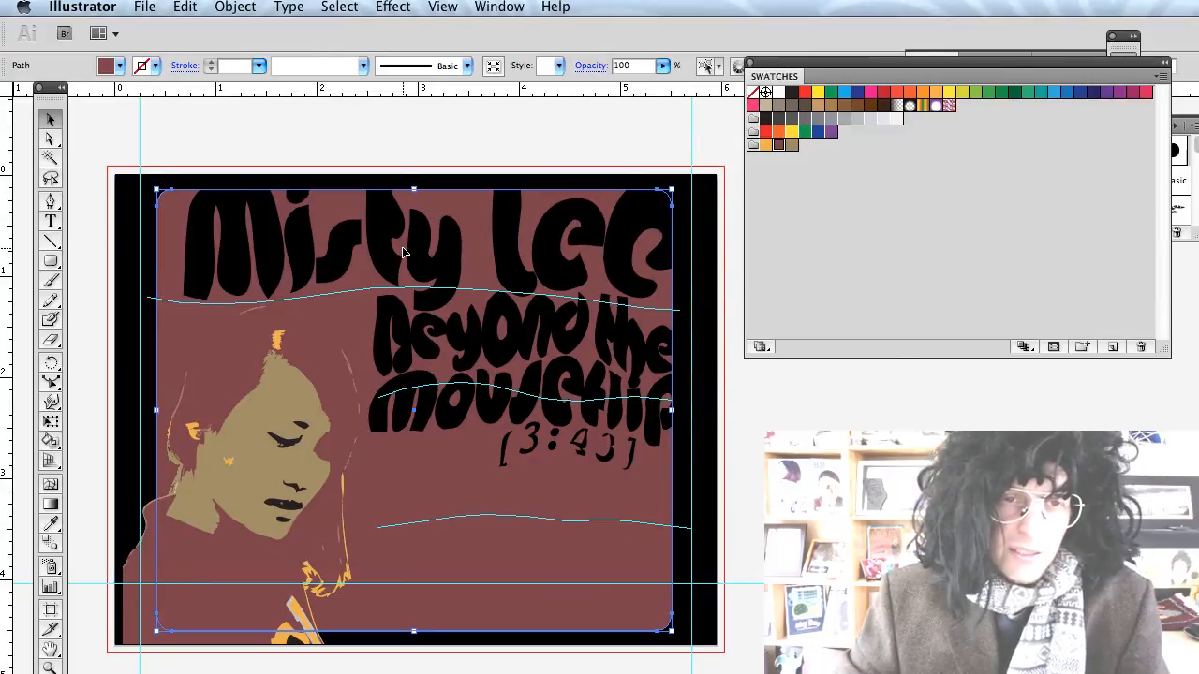
click(623, 386)
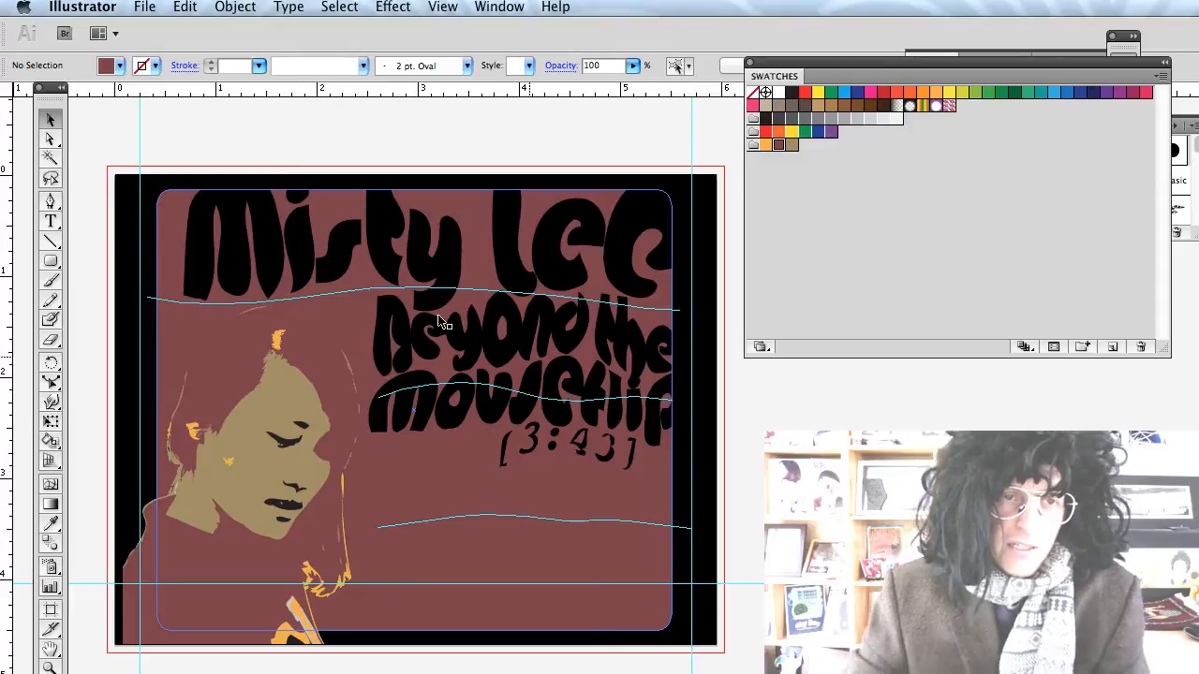
click(585, 240)
click(234, 8)
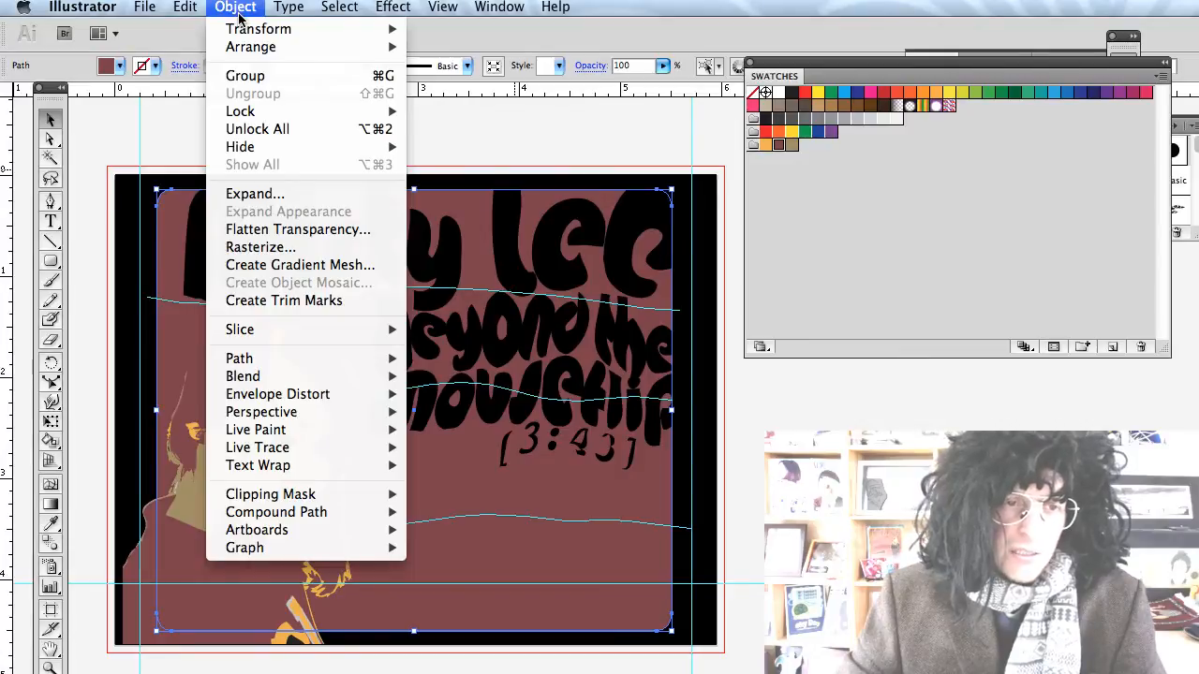
mouse_move(242, 31)
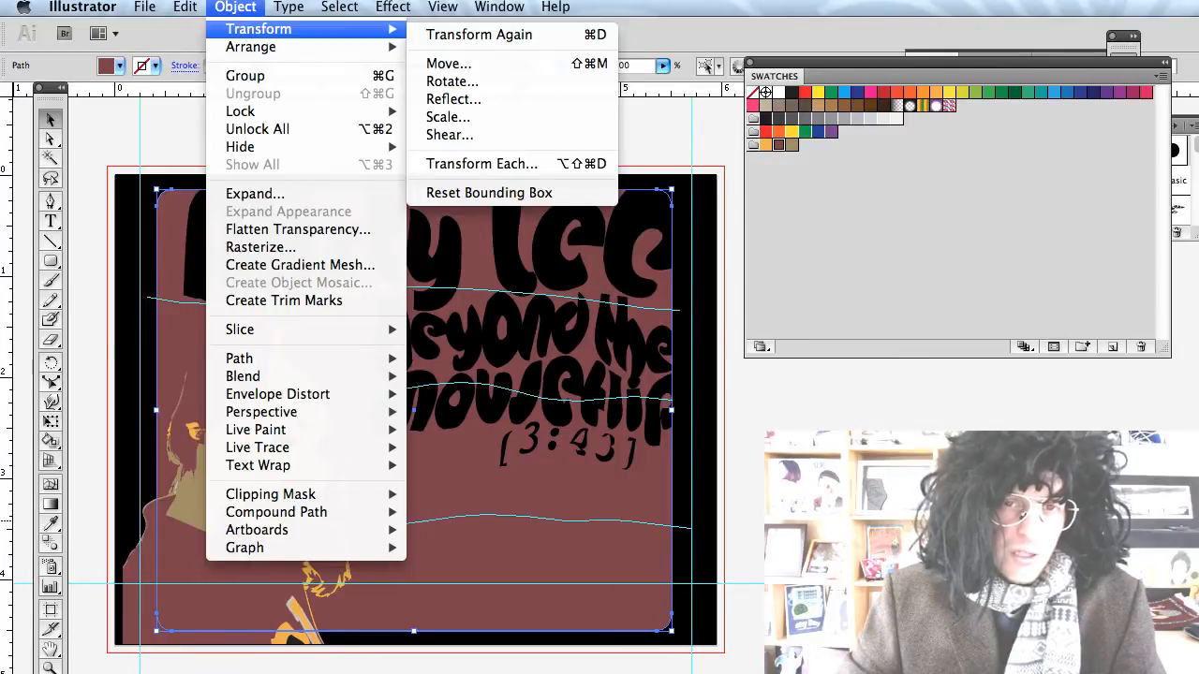
key(Escape)
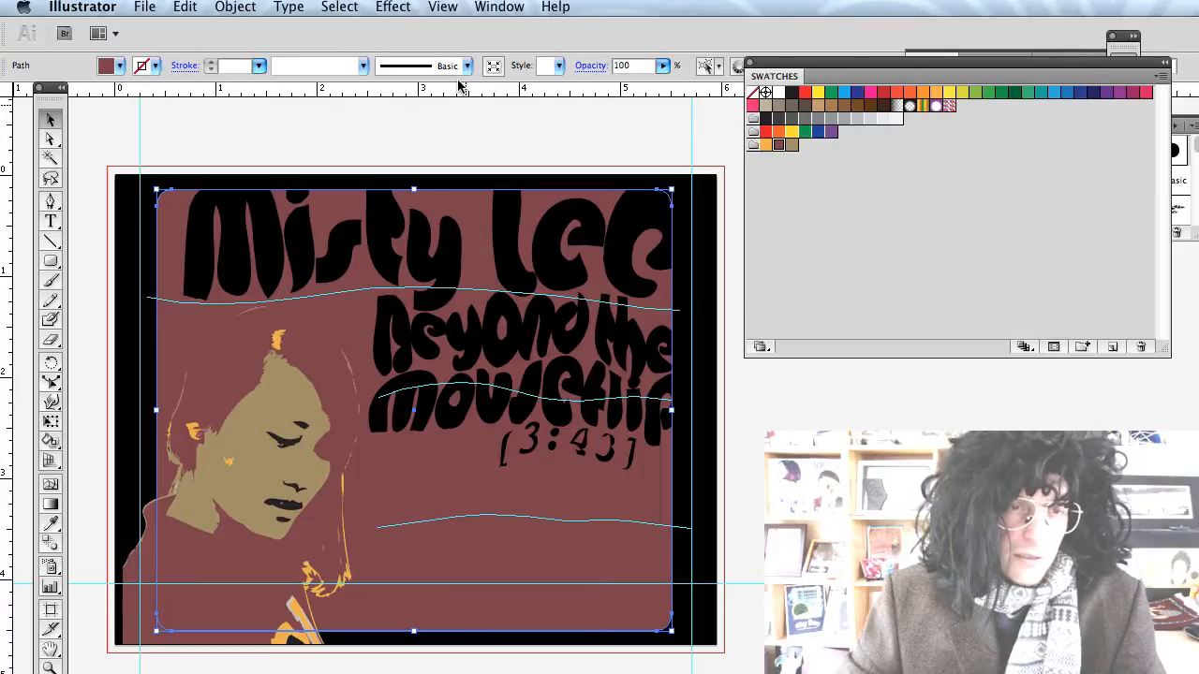
click(679, 432)
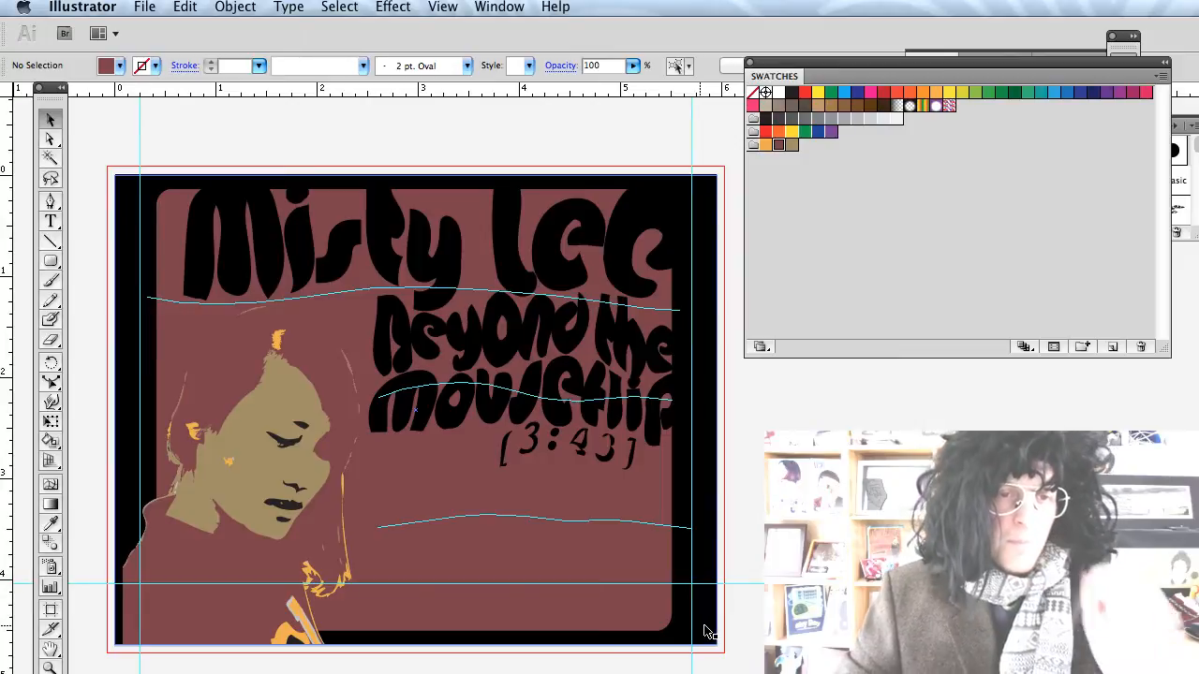
Unlock all artwork, then lock just the portrait's face group in place.
click(235, 10)
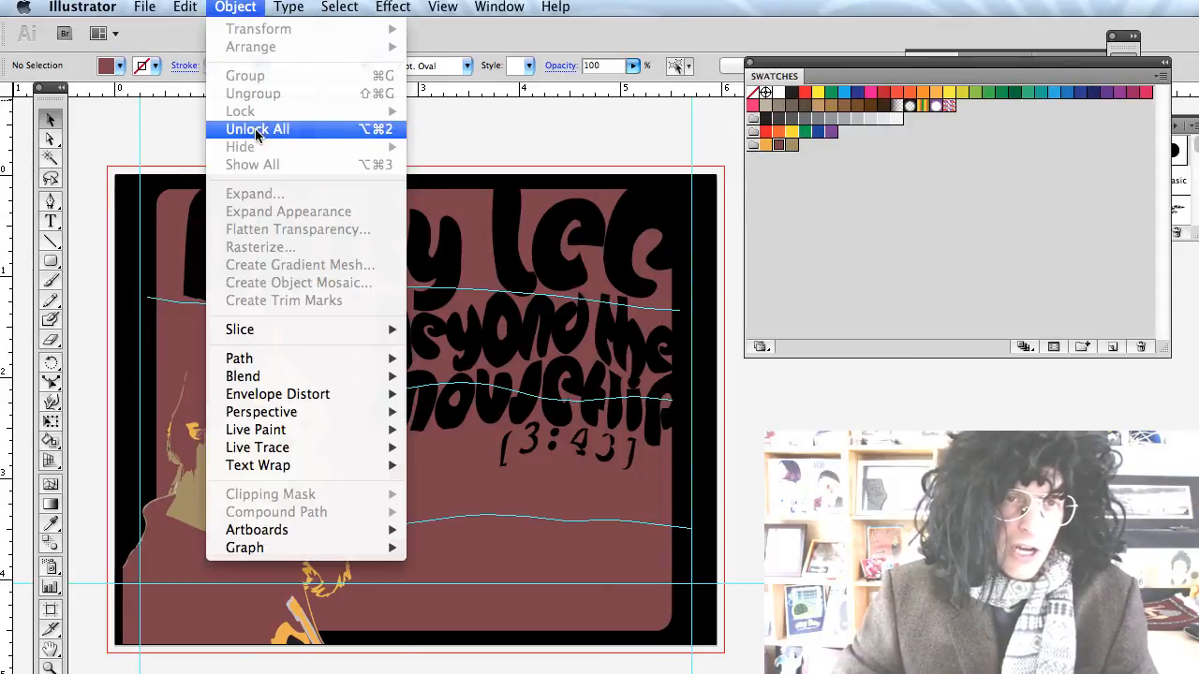
click(258, 130)
click(269, 146)
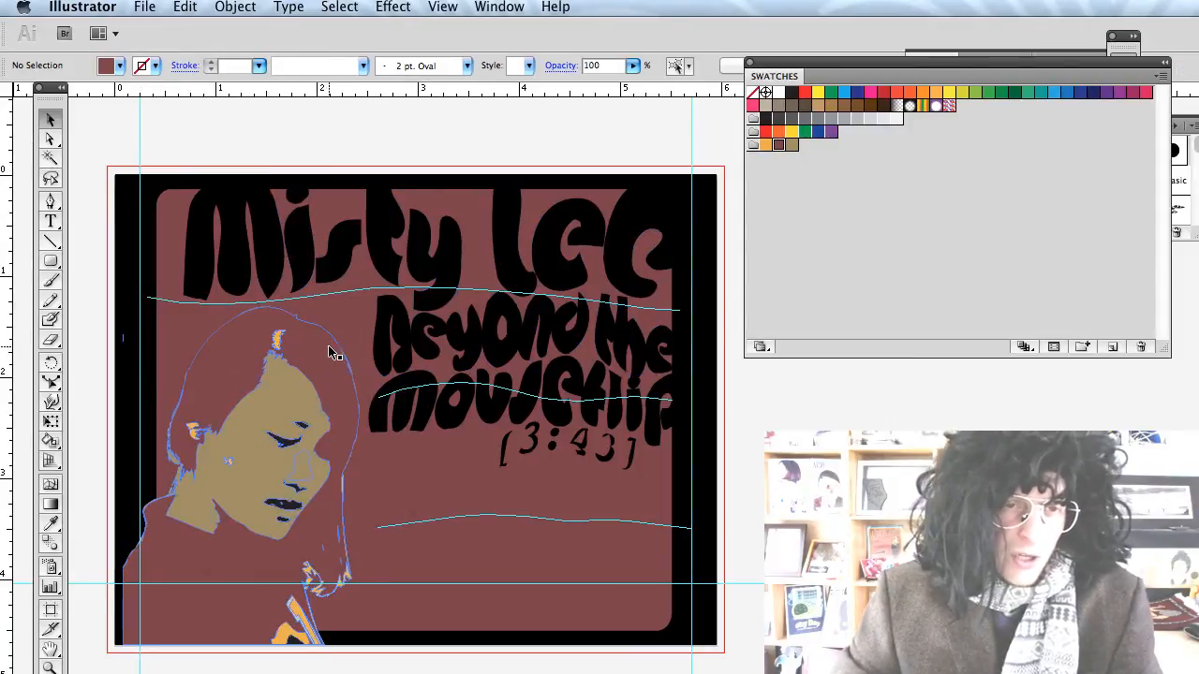
click(307, 368)
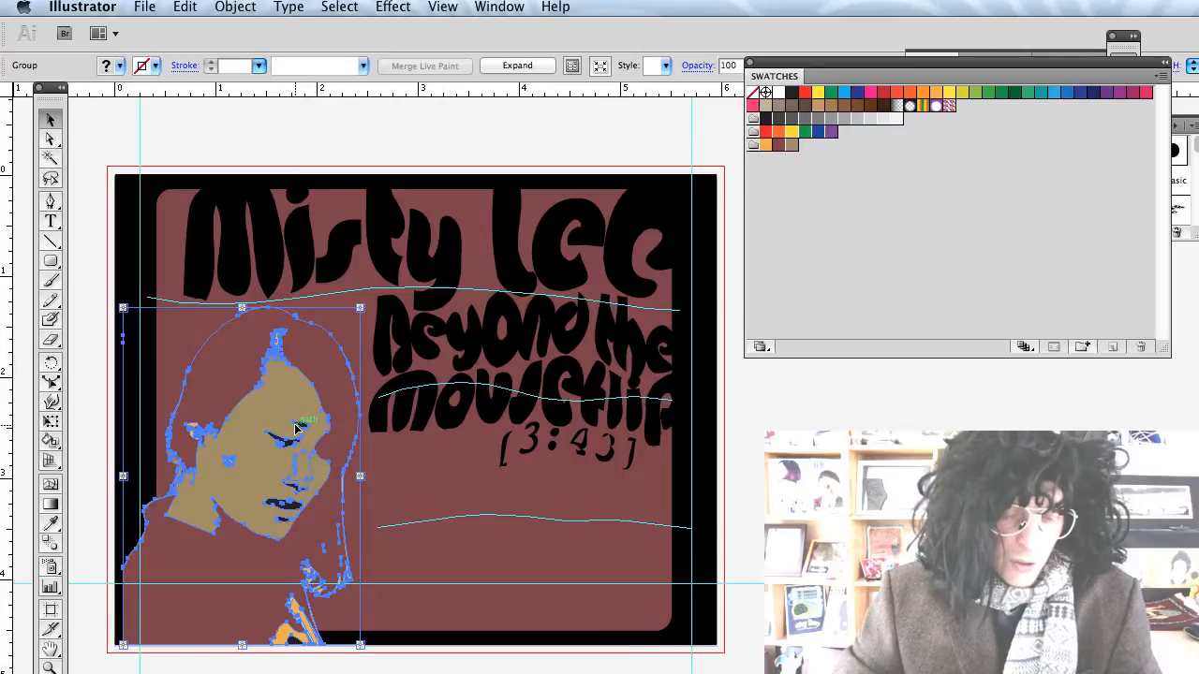
drag(296, 428, 300, 432)
click(235, 6)
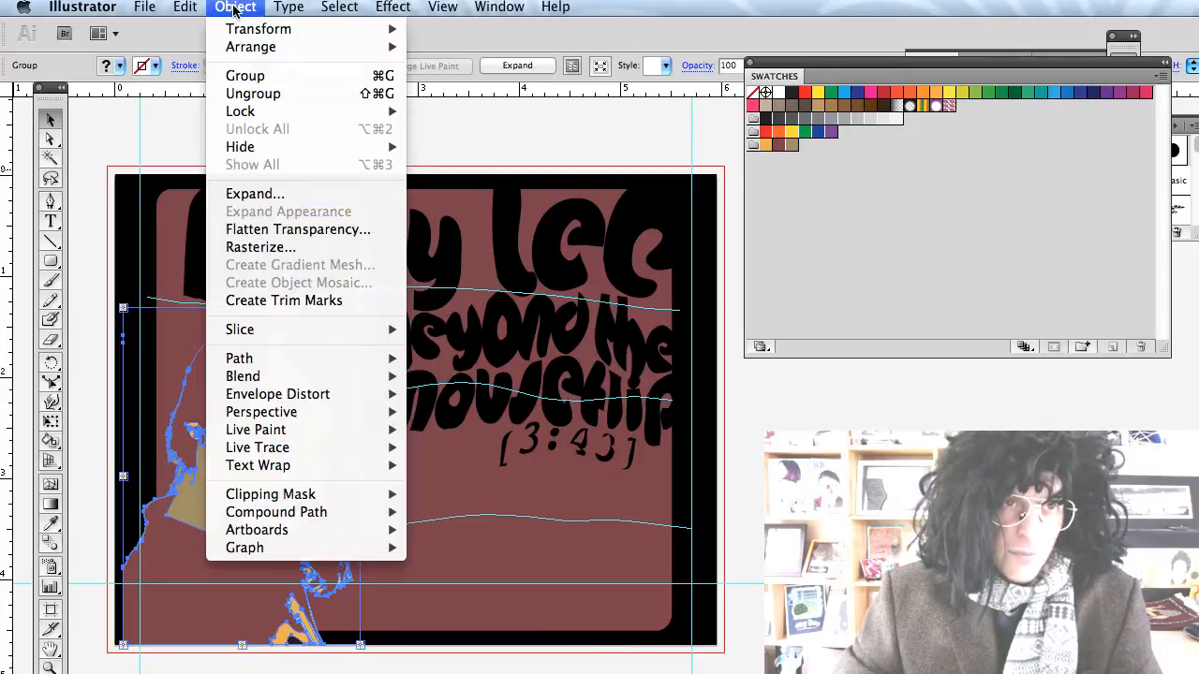
mouse_move(329, 111)
click(432, 112)
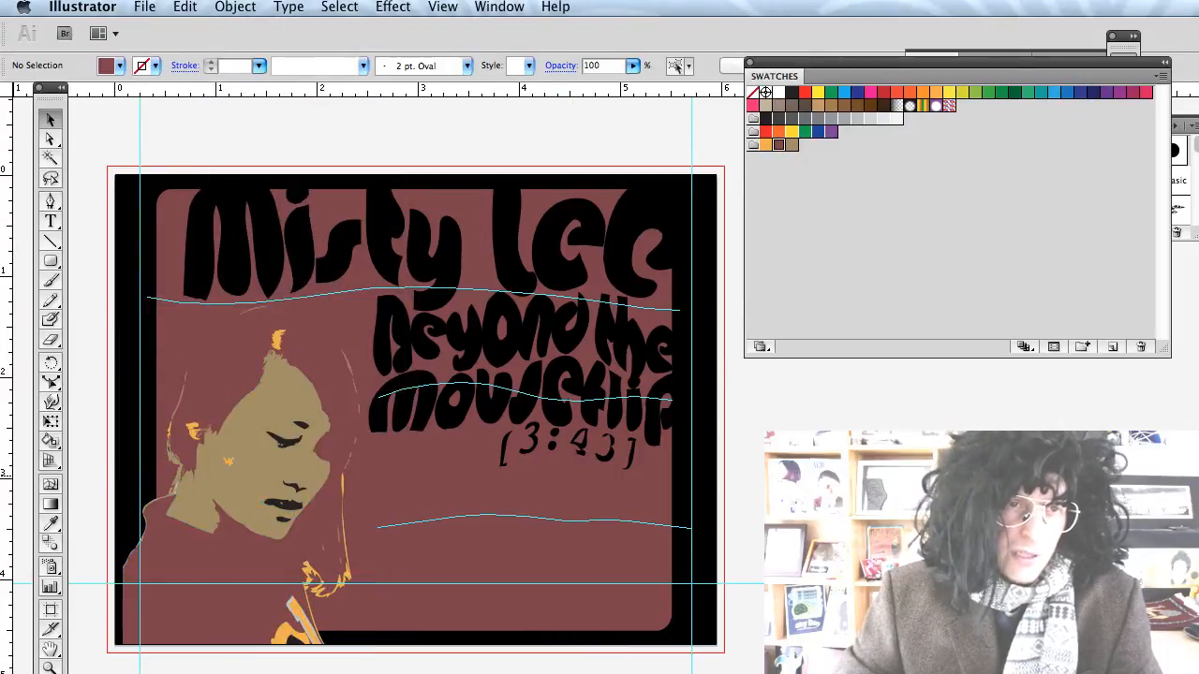
click(304, 240)
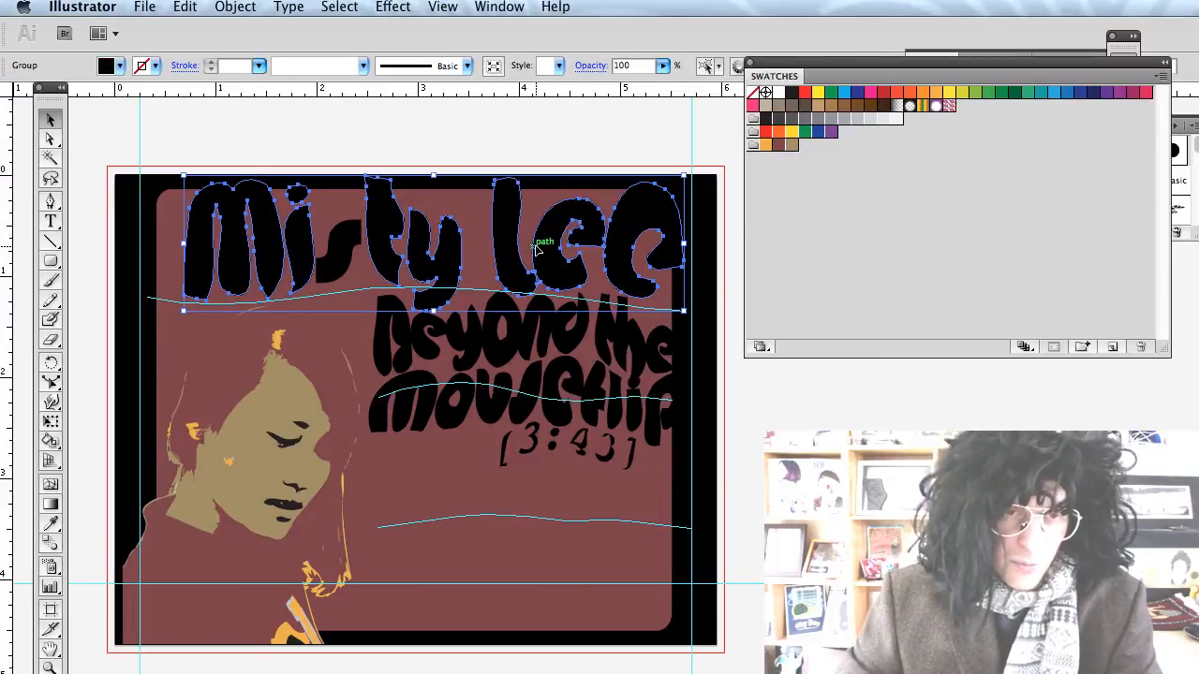
click(338, 251)
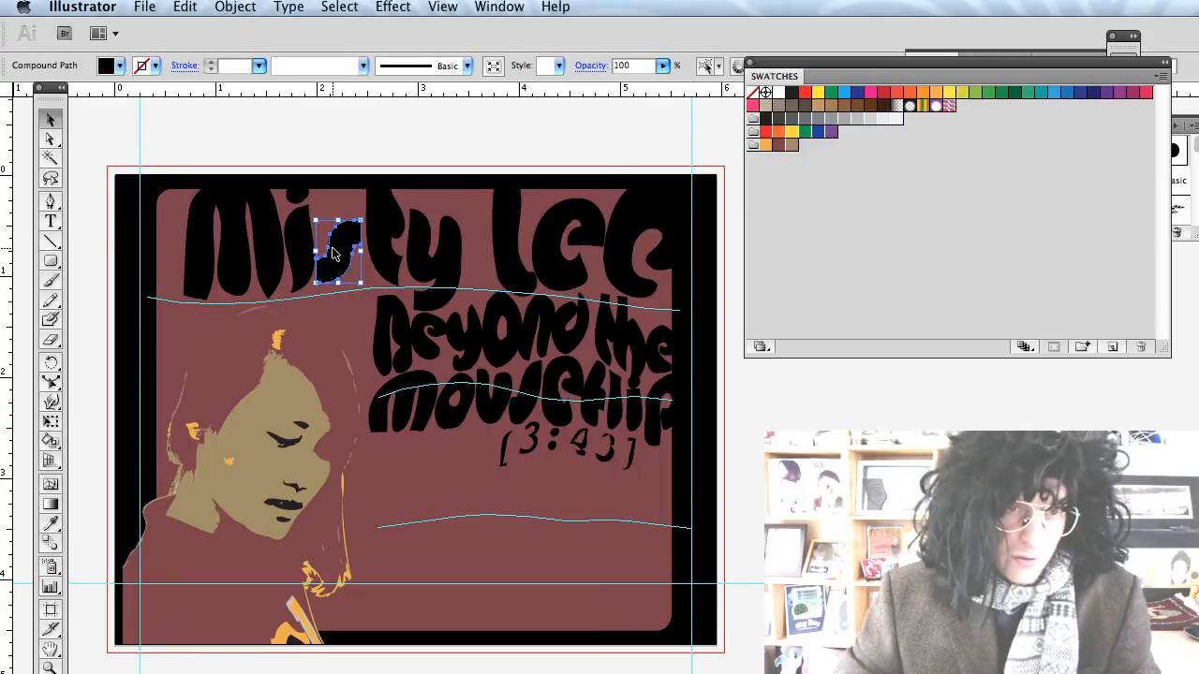
shift+click(296, 245)
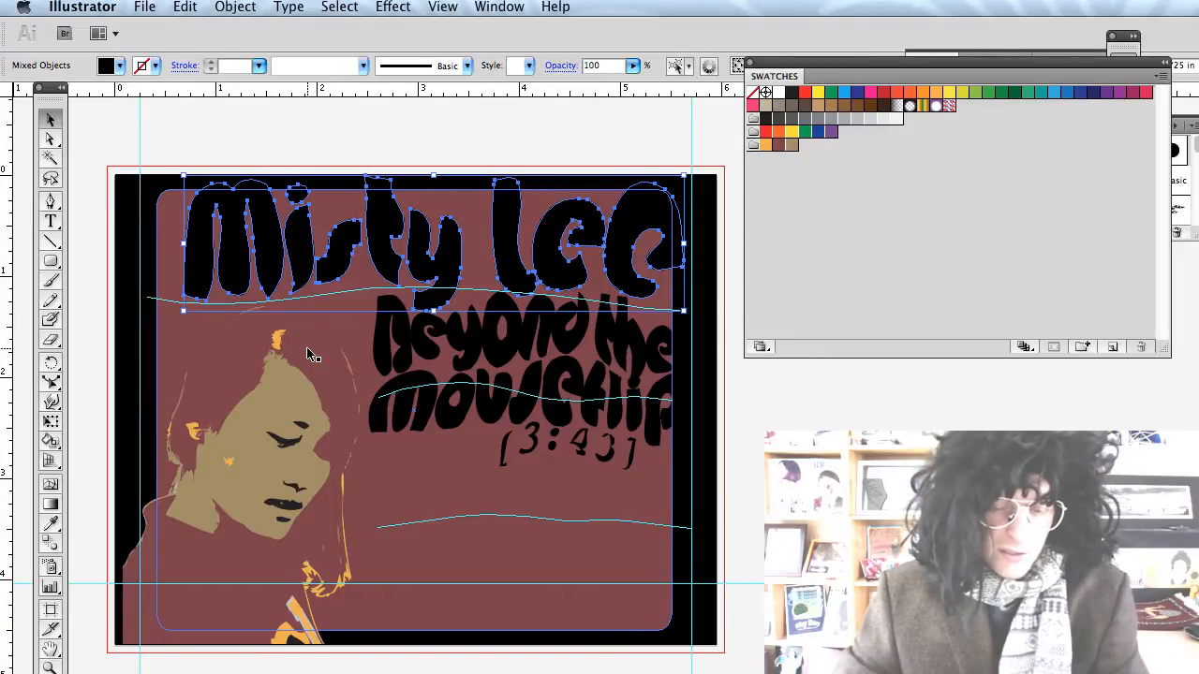
key(i)
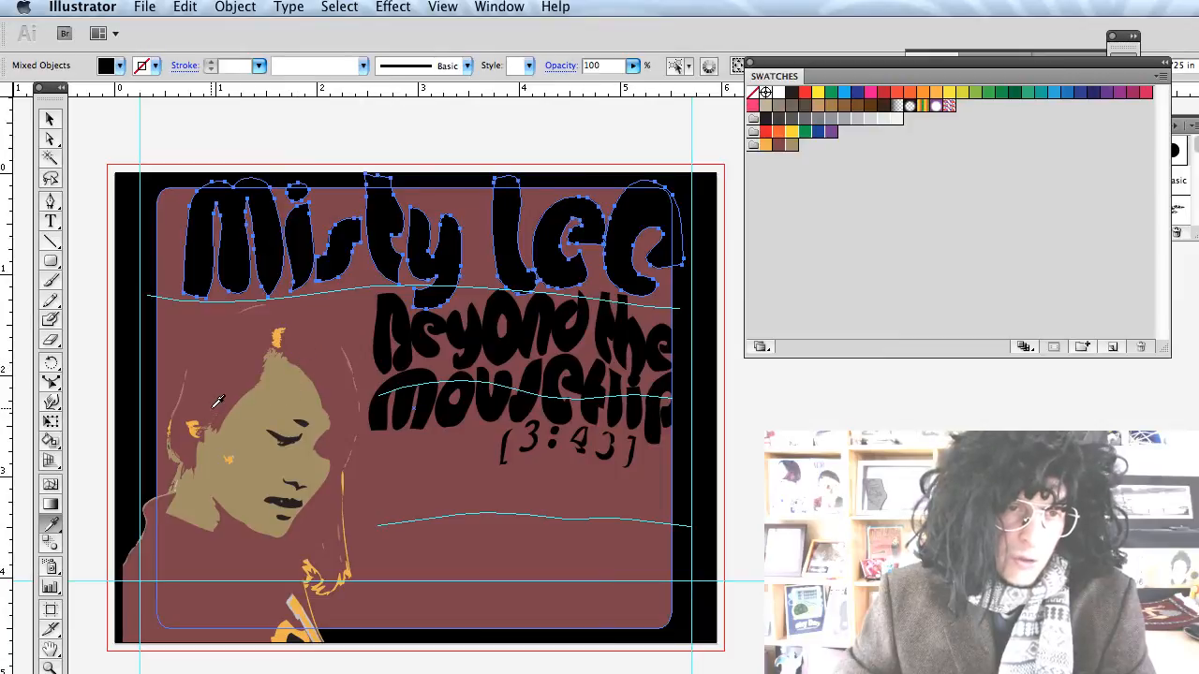
click(266, 402)
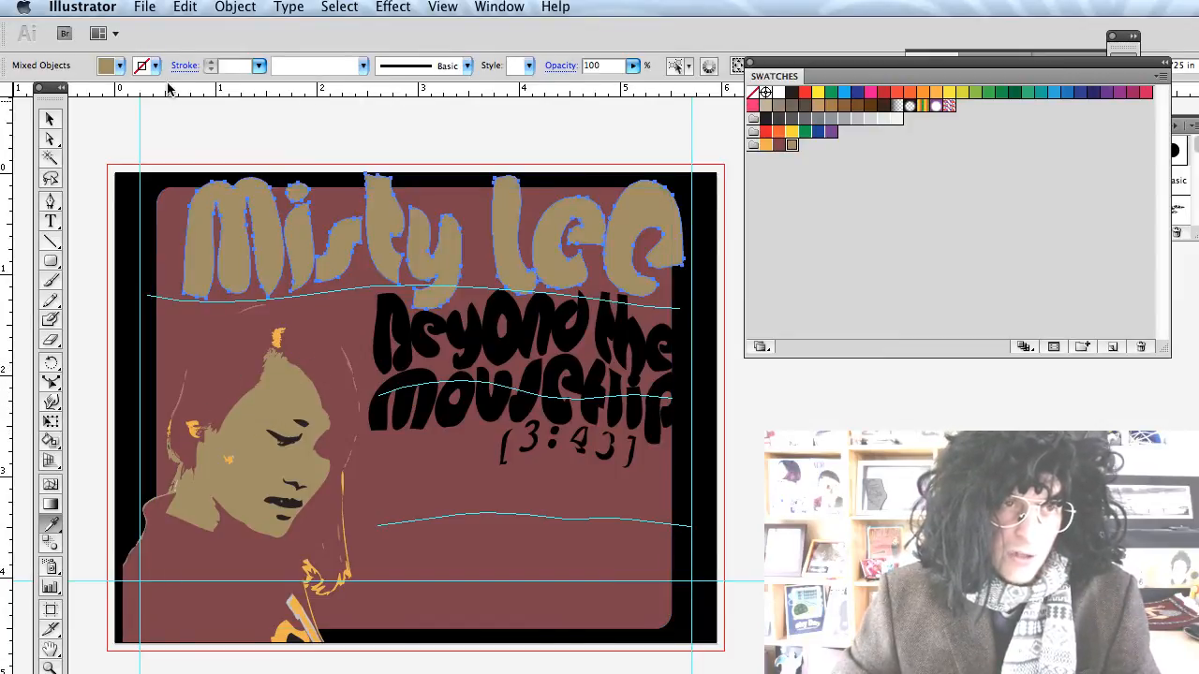
click(120, 65)
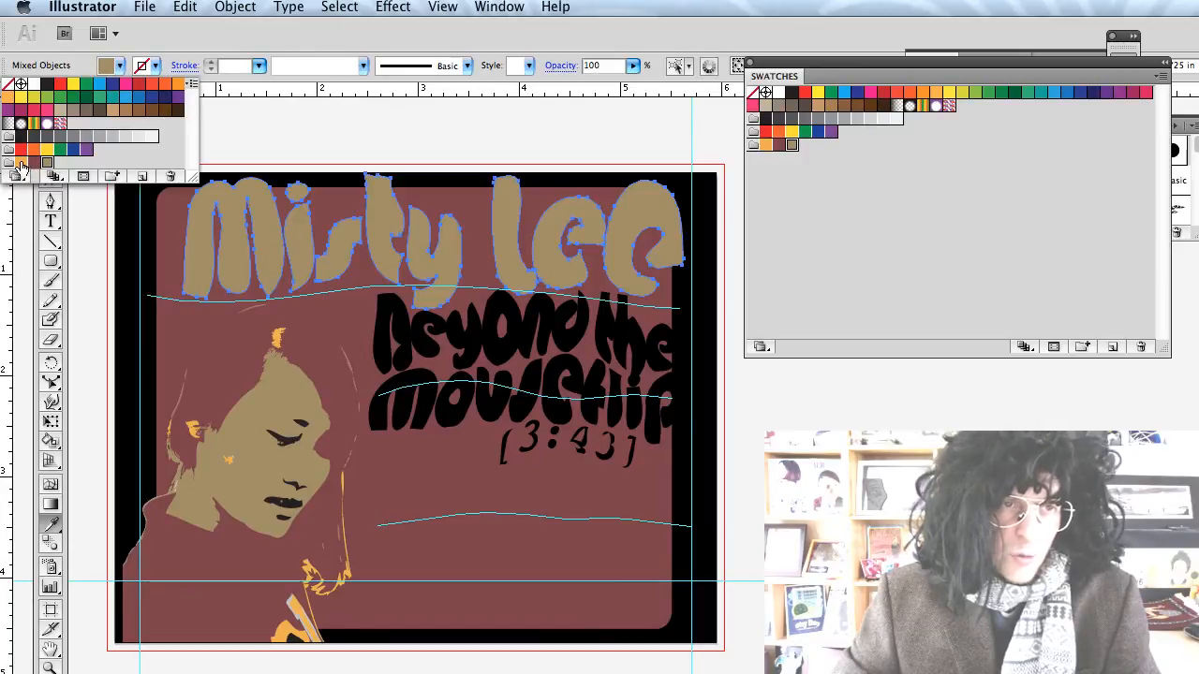
key(v)
click(889, 426)
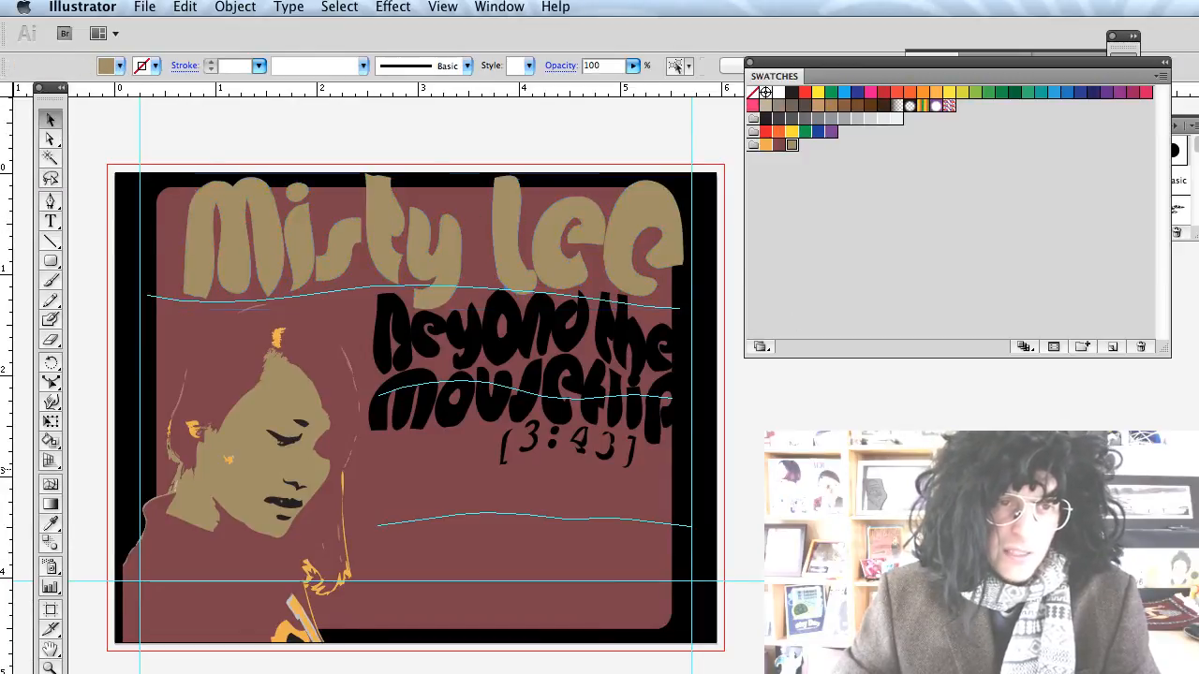
Give both subtitle lines an orange stroke and no fill.
click(513, 353)
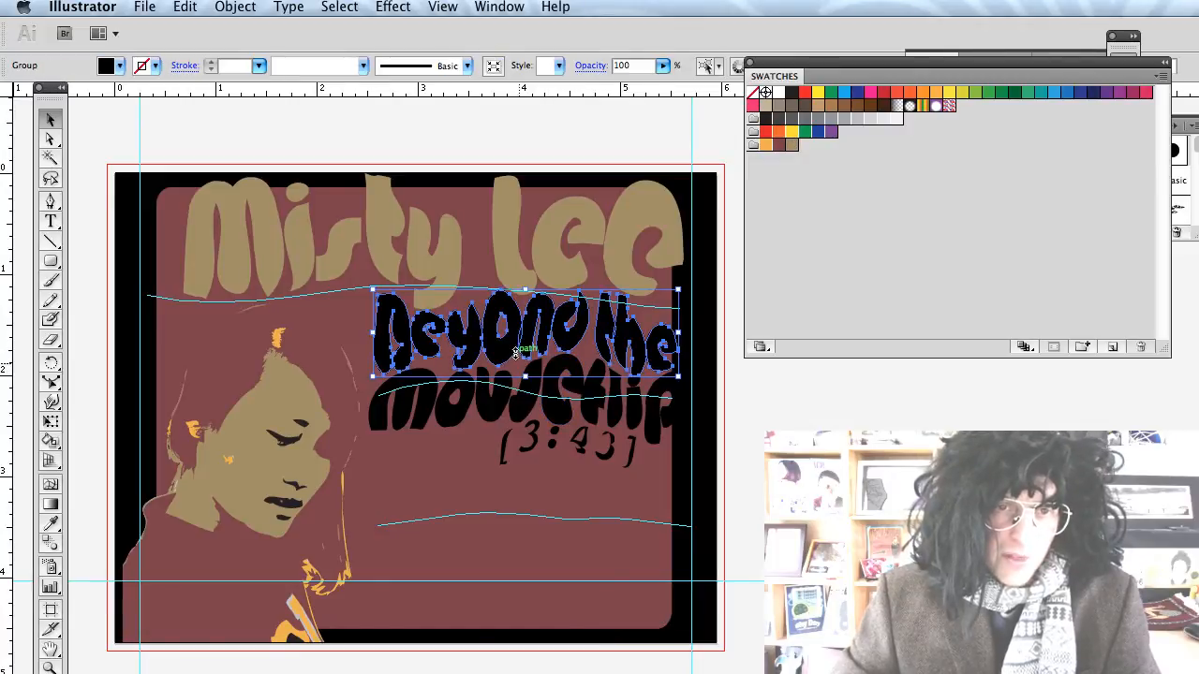
shift+click(436, 408)
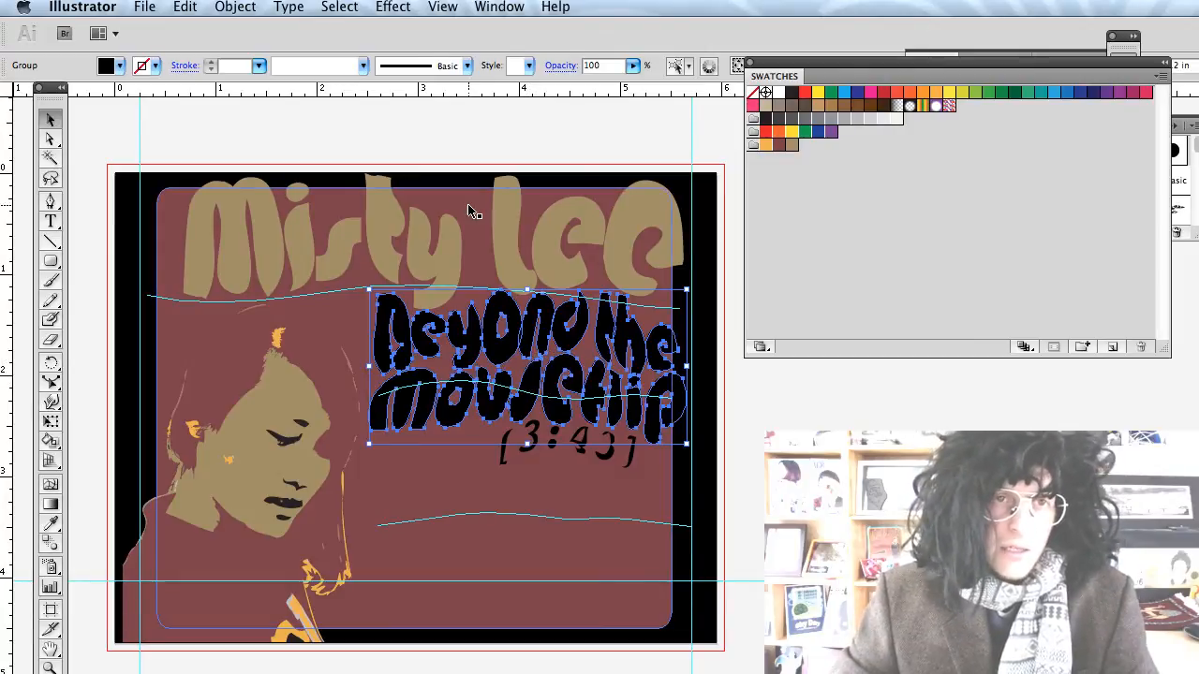
click(145, 69)
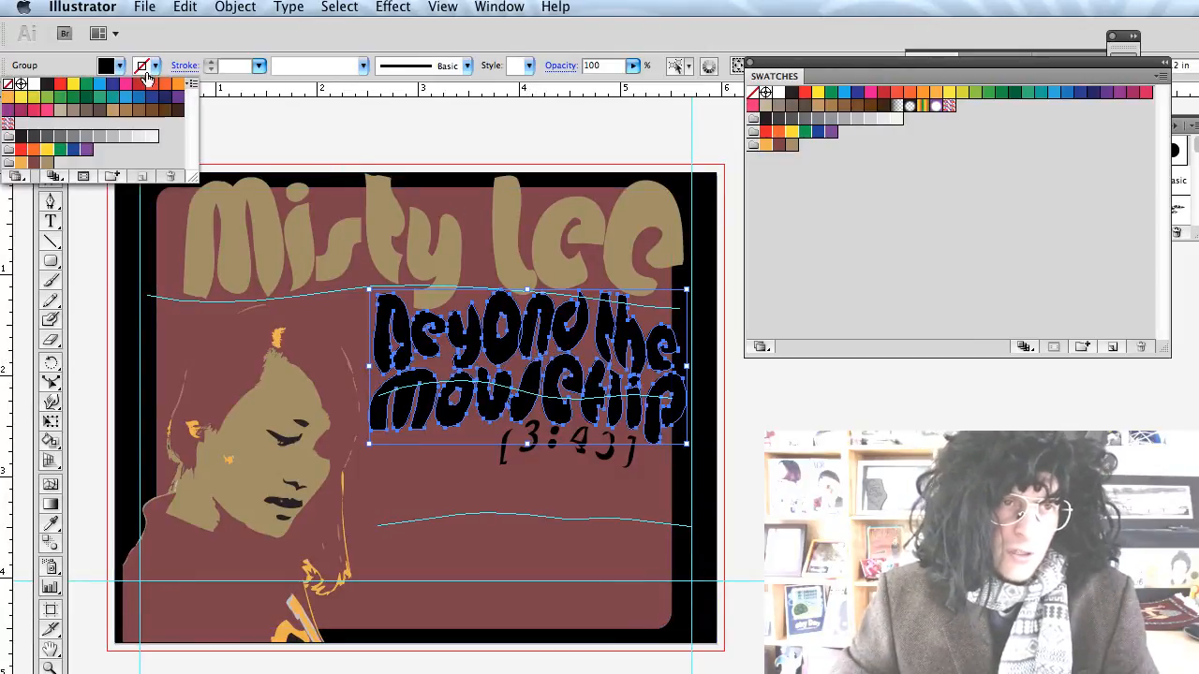
click(21, 162)
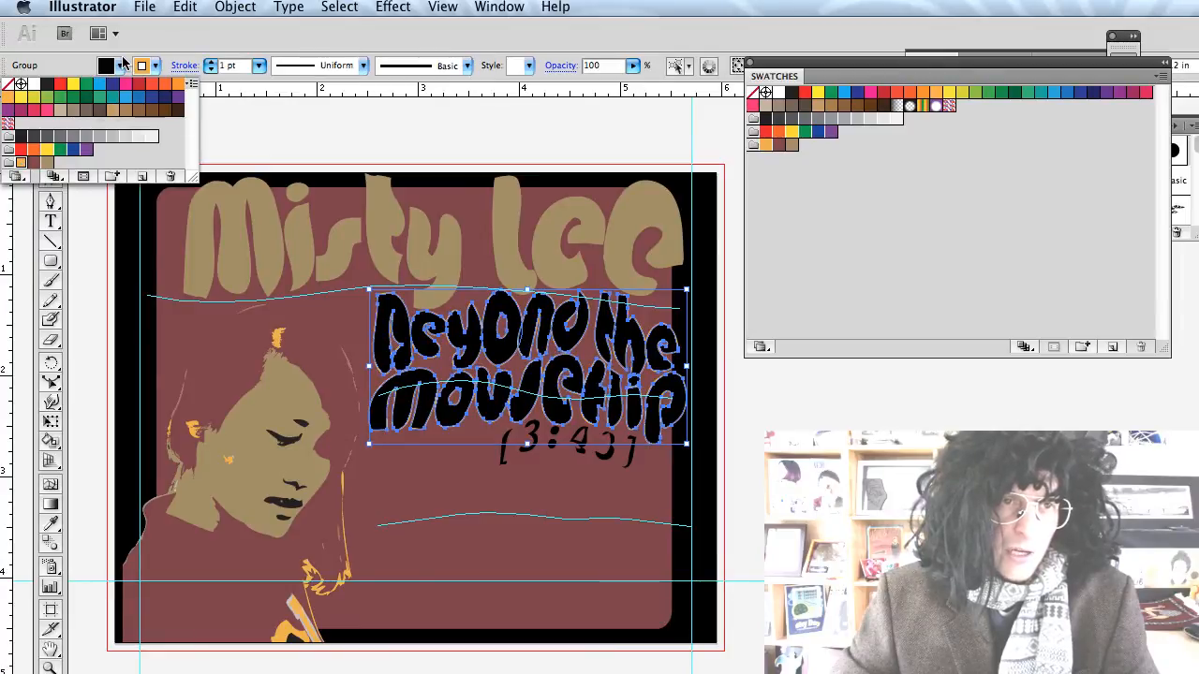
click(116, 67)
click(120, 67)
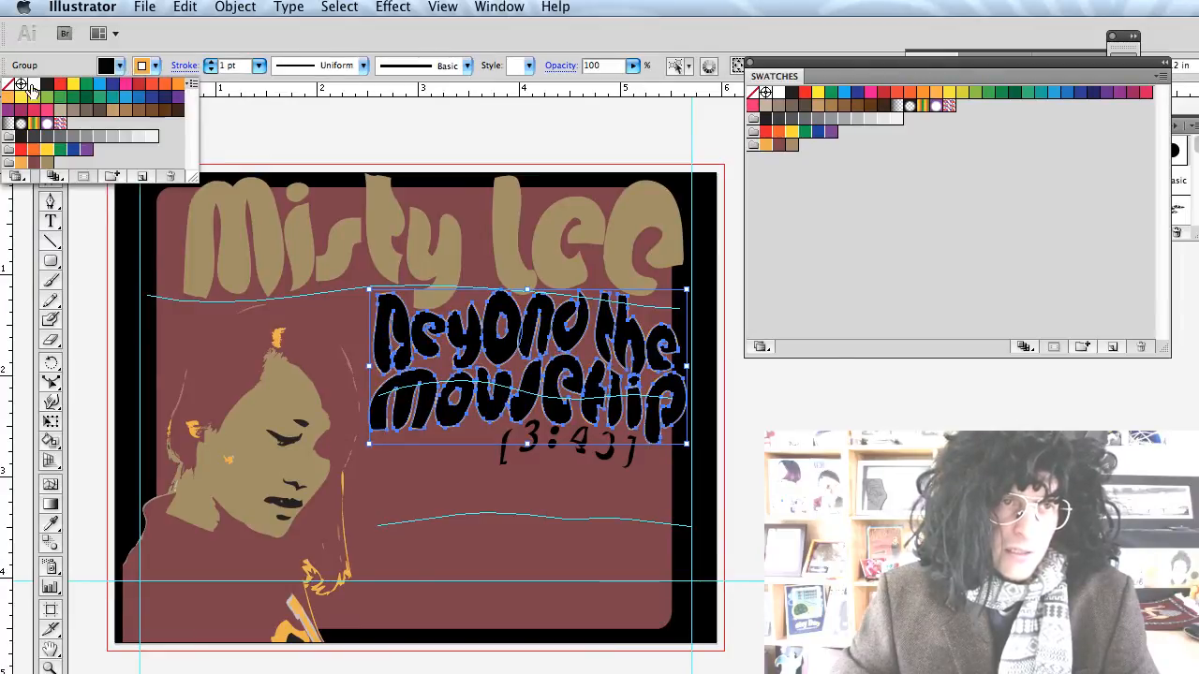
click(9, 84)
click(560, 581)
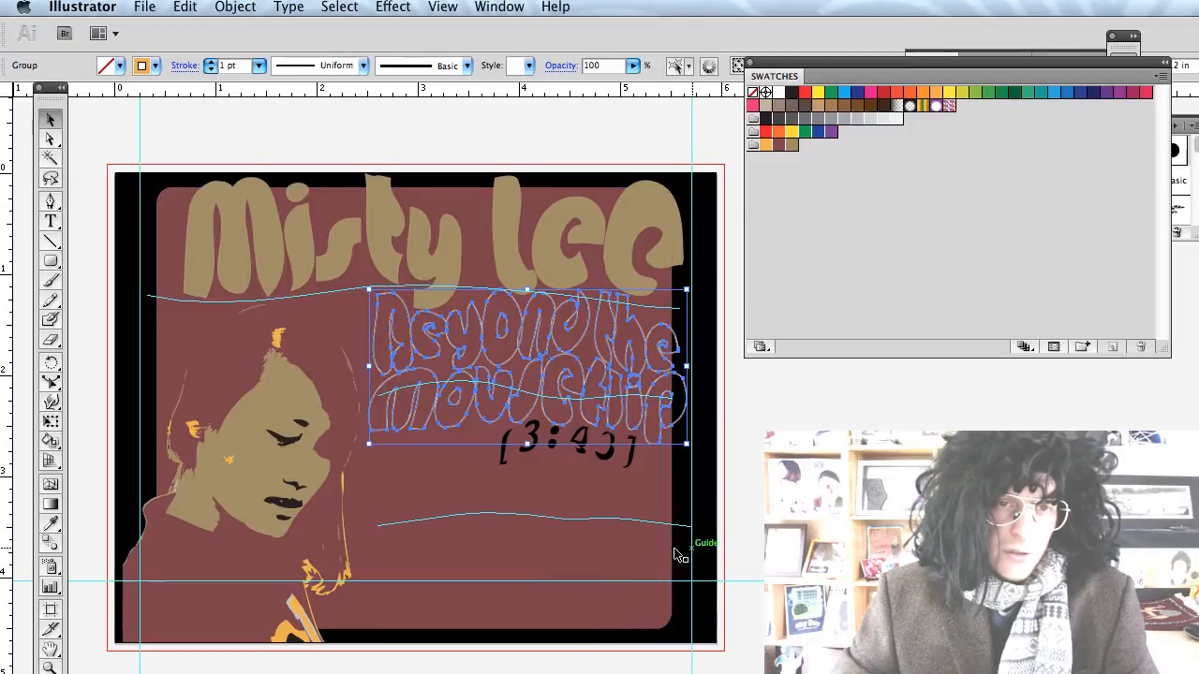
click(762, 527)
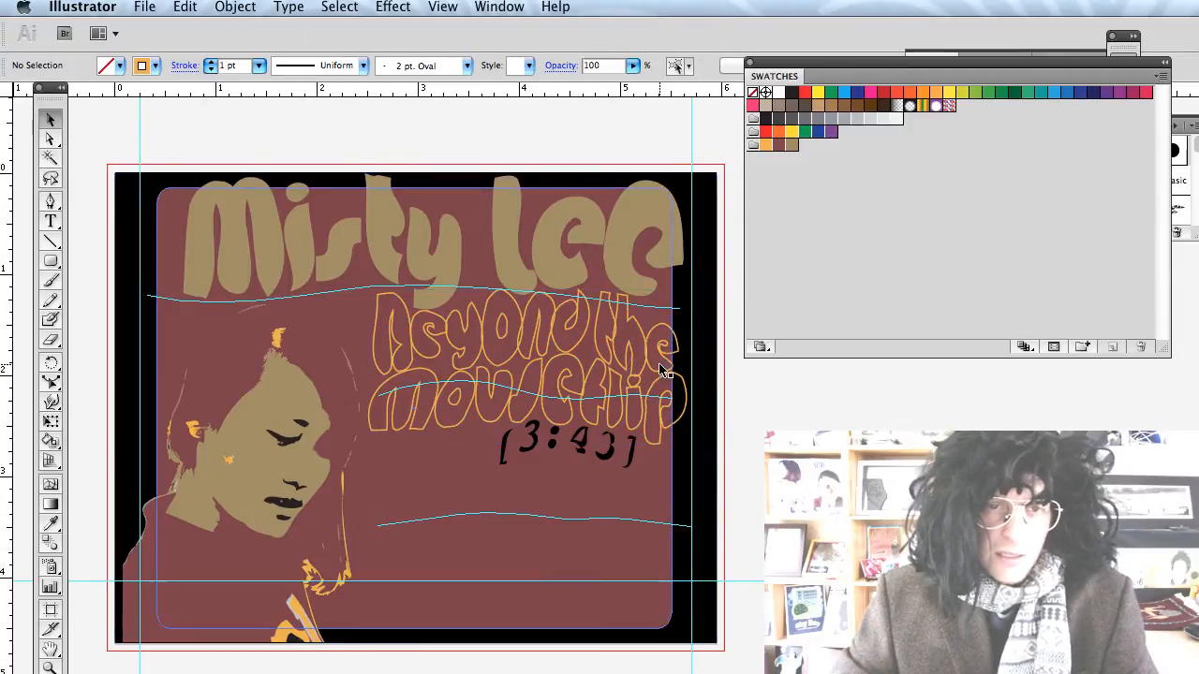
Shrink the subtitle lines and the [3:43] text slightly together.
click(644, 398)
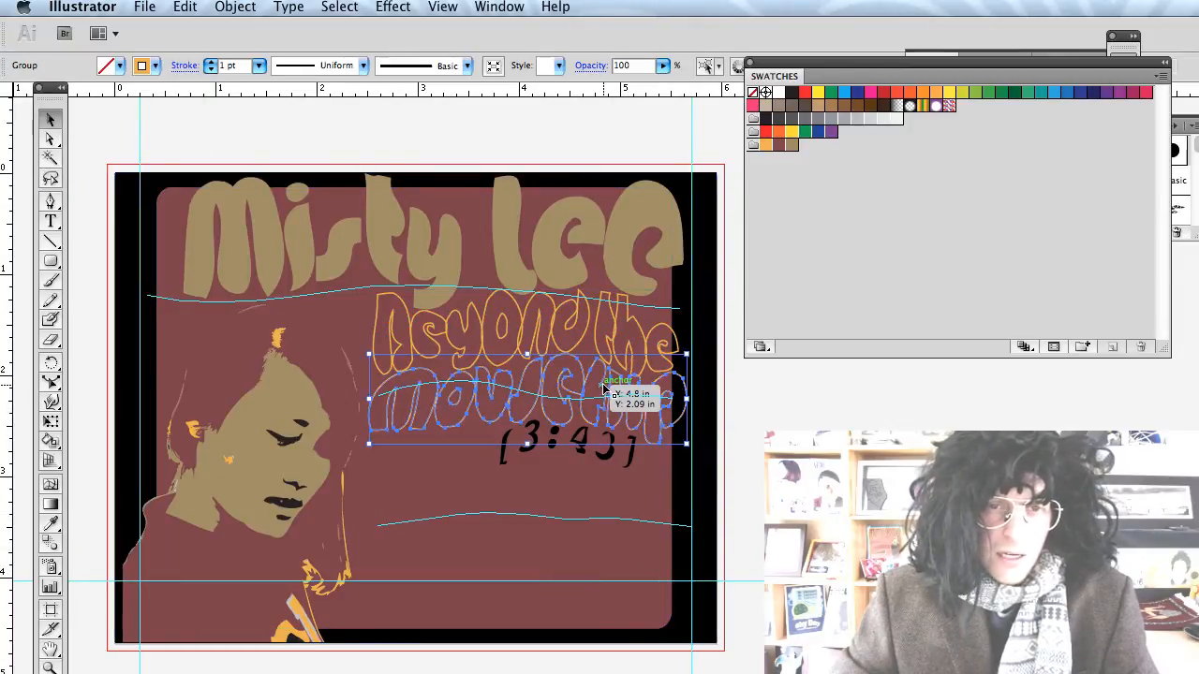
click(705, 351)
click(678, 372)
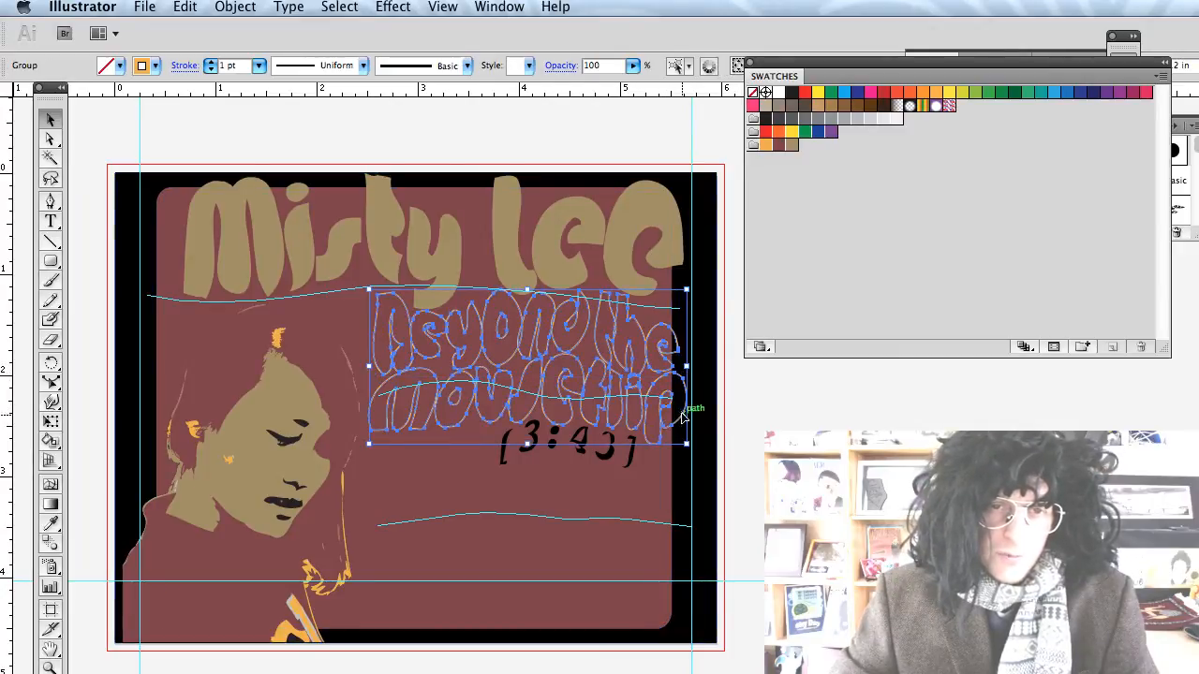
shift+click(630, 451)
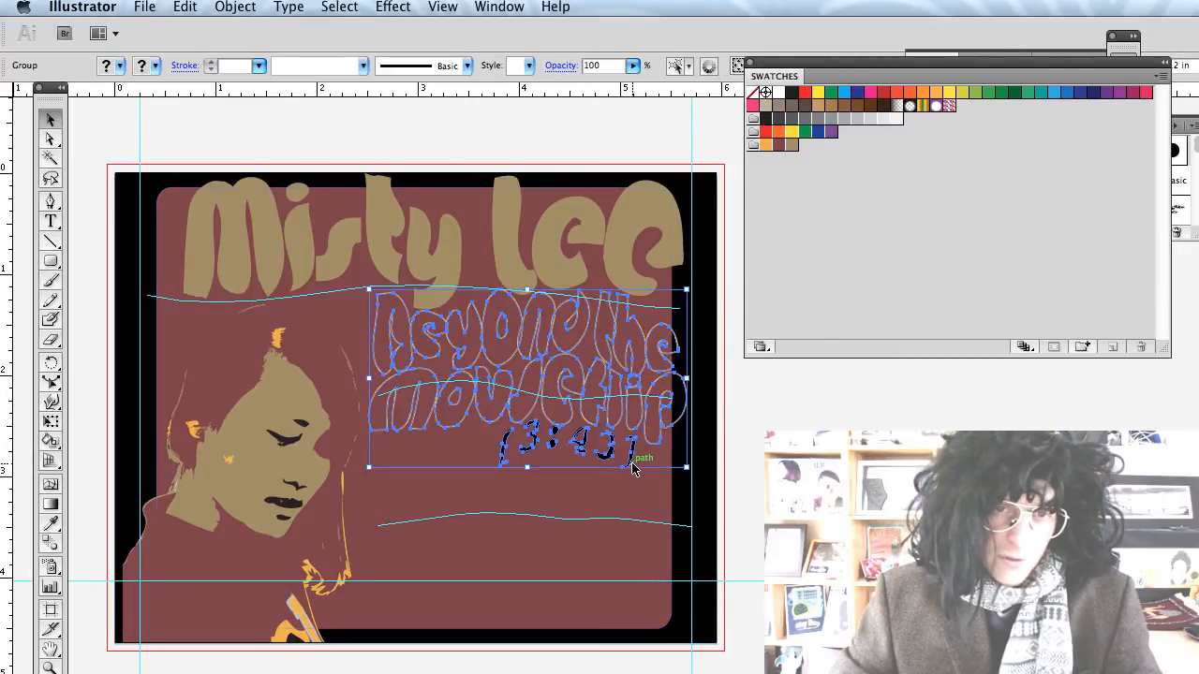
drag(684, 465, 676, 456)
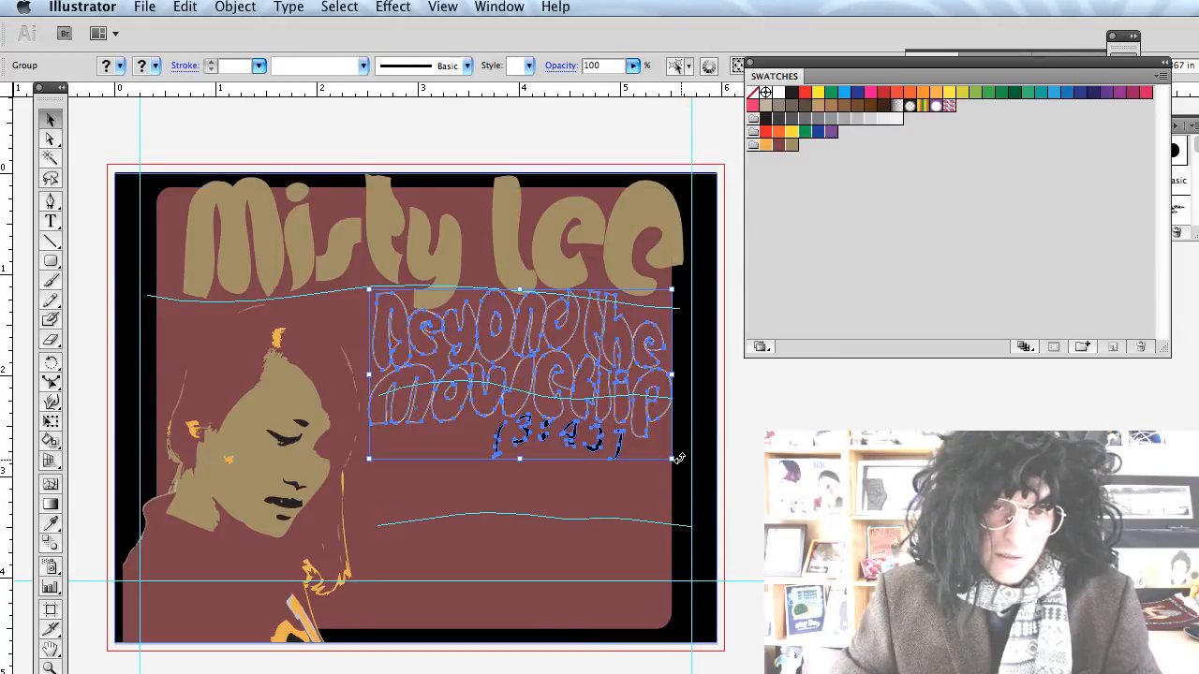
key(super+shift+a)
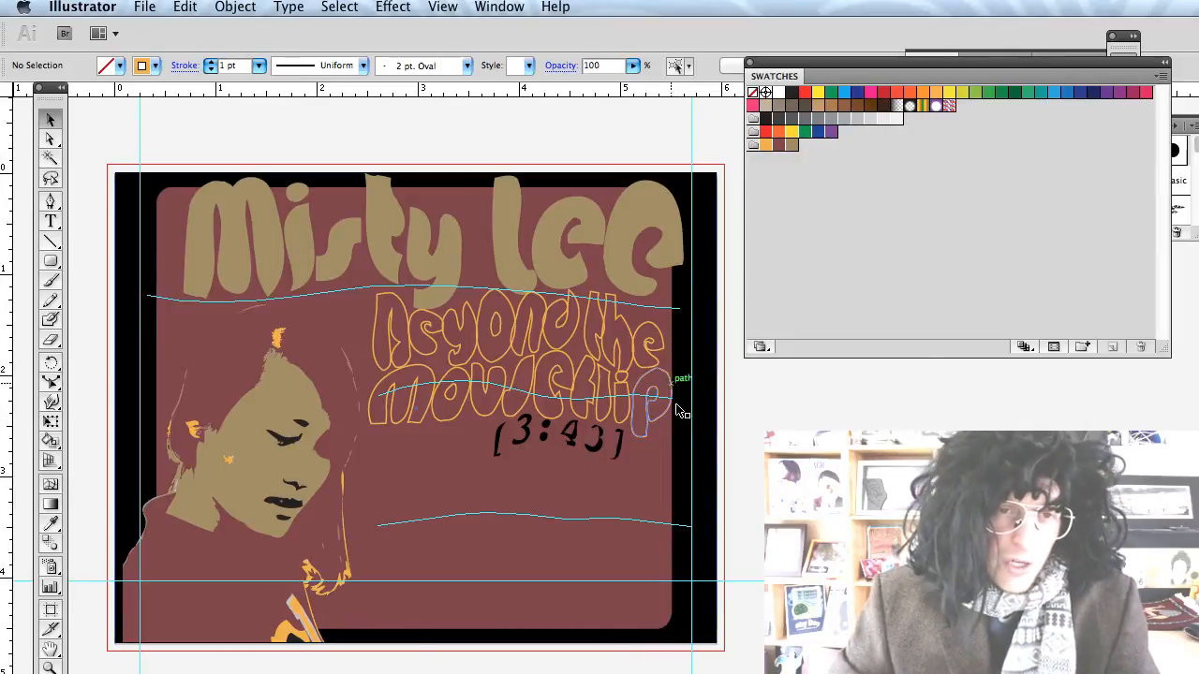
click(566, 259)
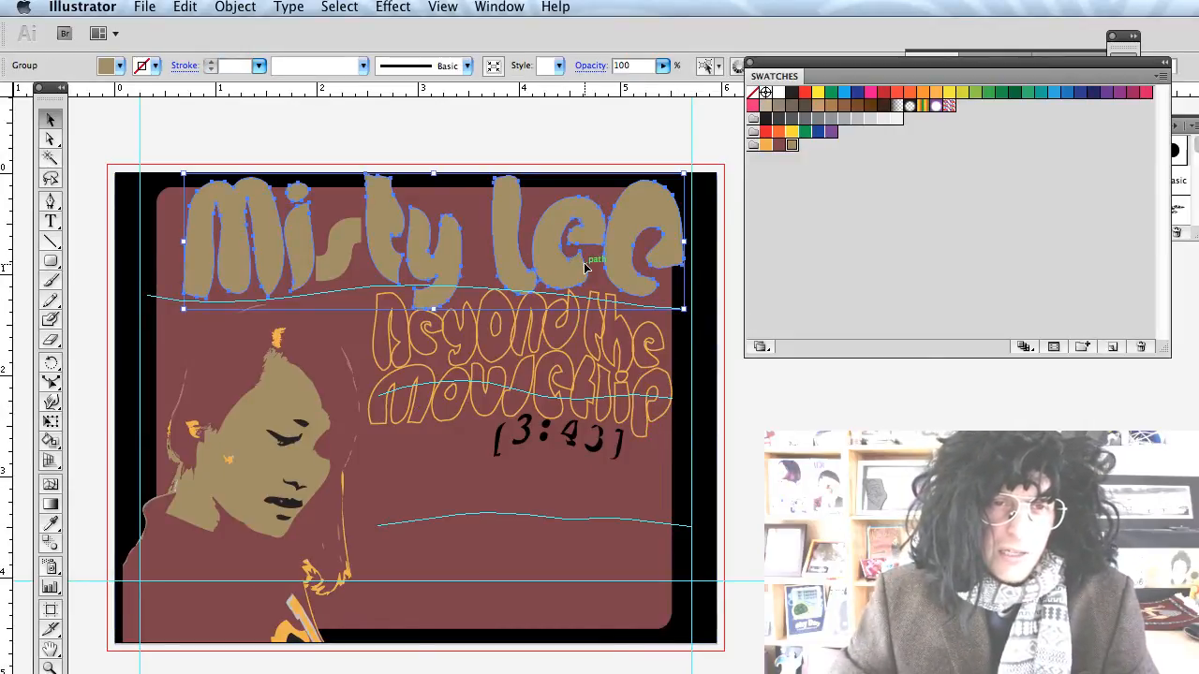
shift+click(562, 367)
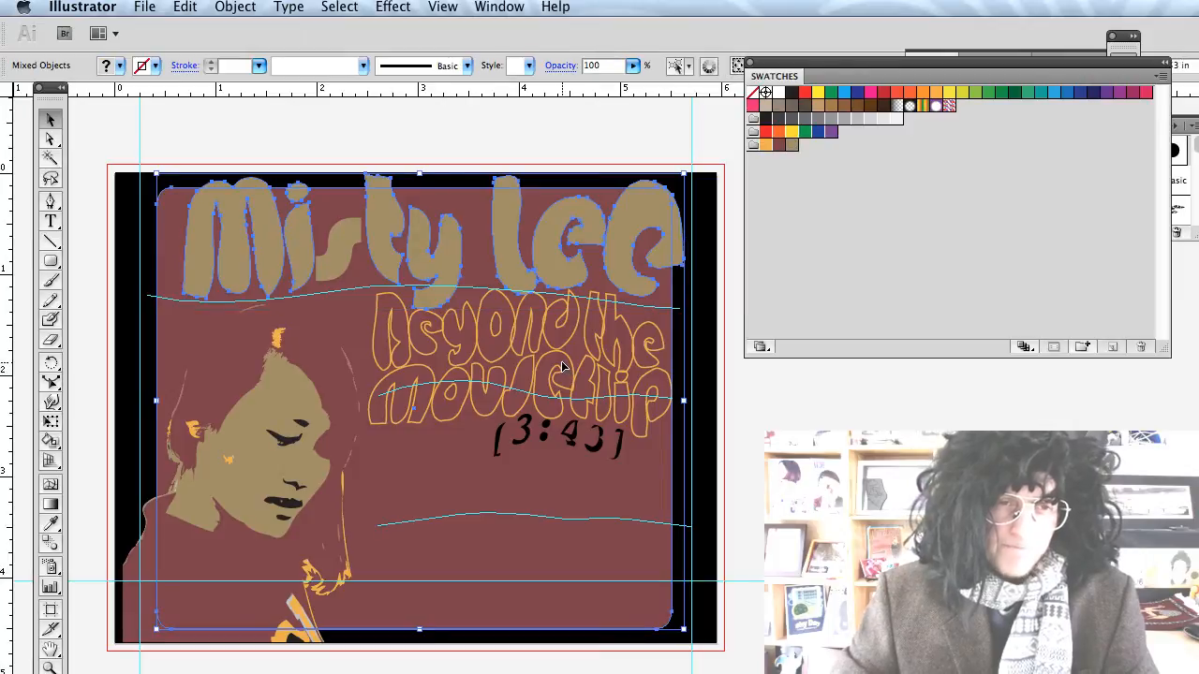
click(814, 412)
click(552, 255)
shift+click(550, 353)
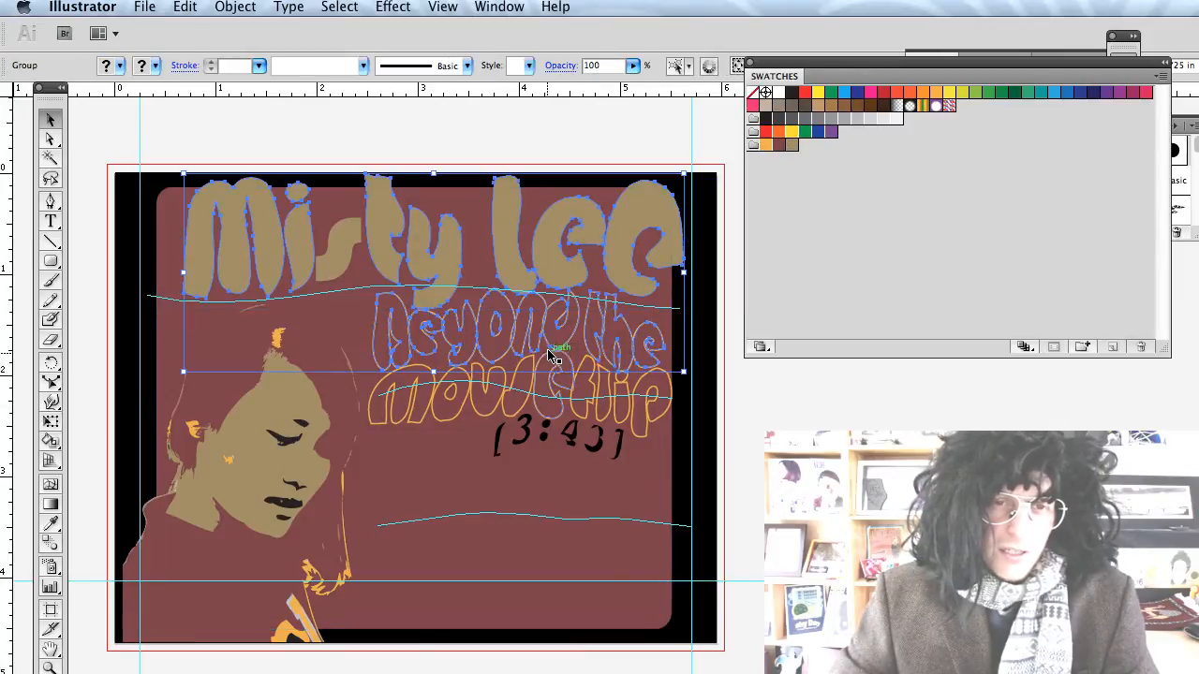
shift+click(538, 386)
key(Down)
key(Down)
key(Down)
key(Down)
key(Down)
key(Down)
key(Down)
key(Down)
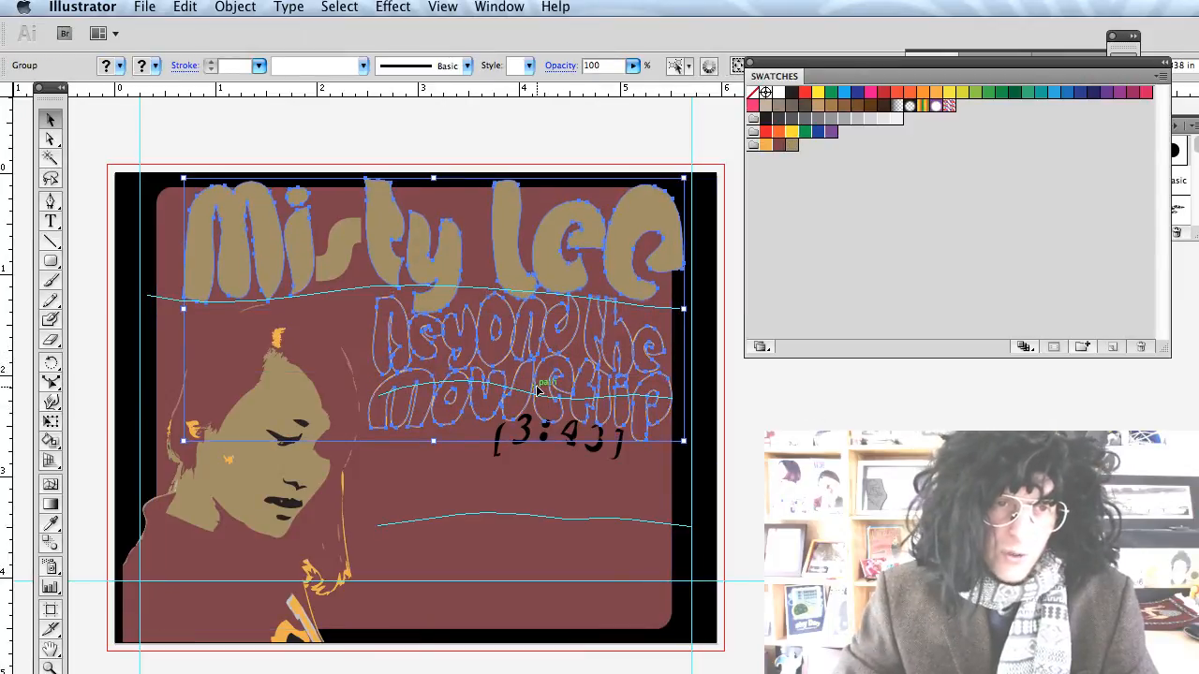
key(Down)
key(Down)
key(Down)
key(Down)
key(Left)
key(Left)
key(Left)
key(Left)
key(Left)
key(Left)
key(Left)
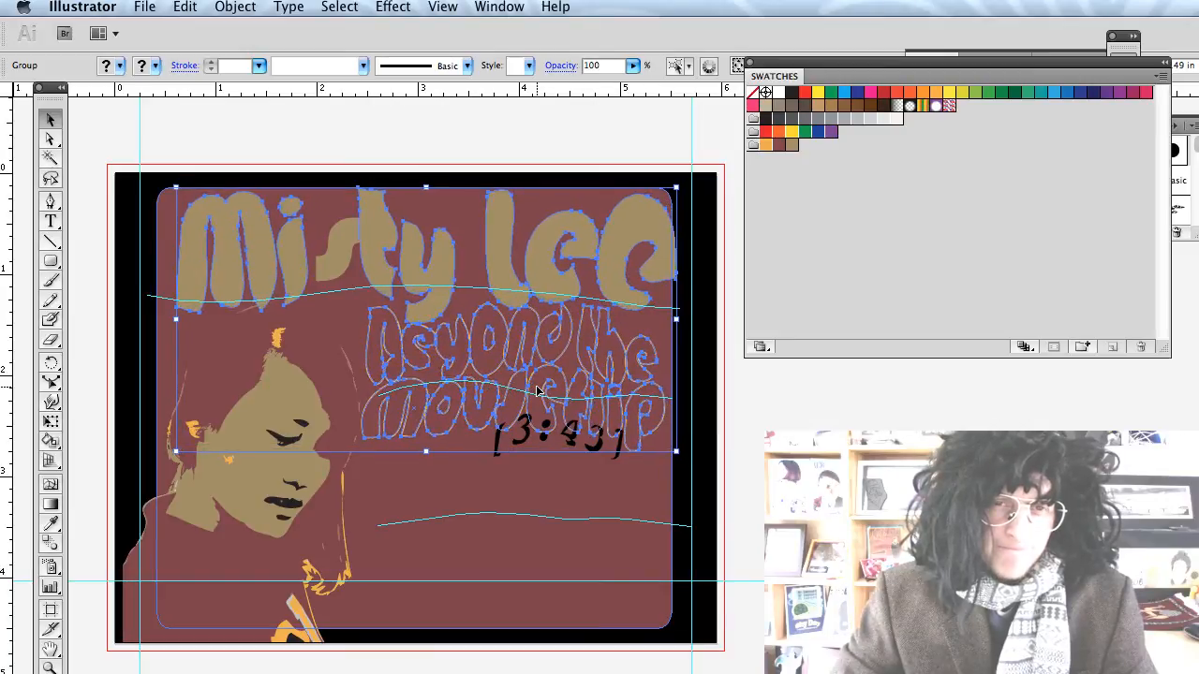
drag(538, 390, 530, 391)
key(super+shift+a)
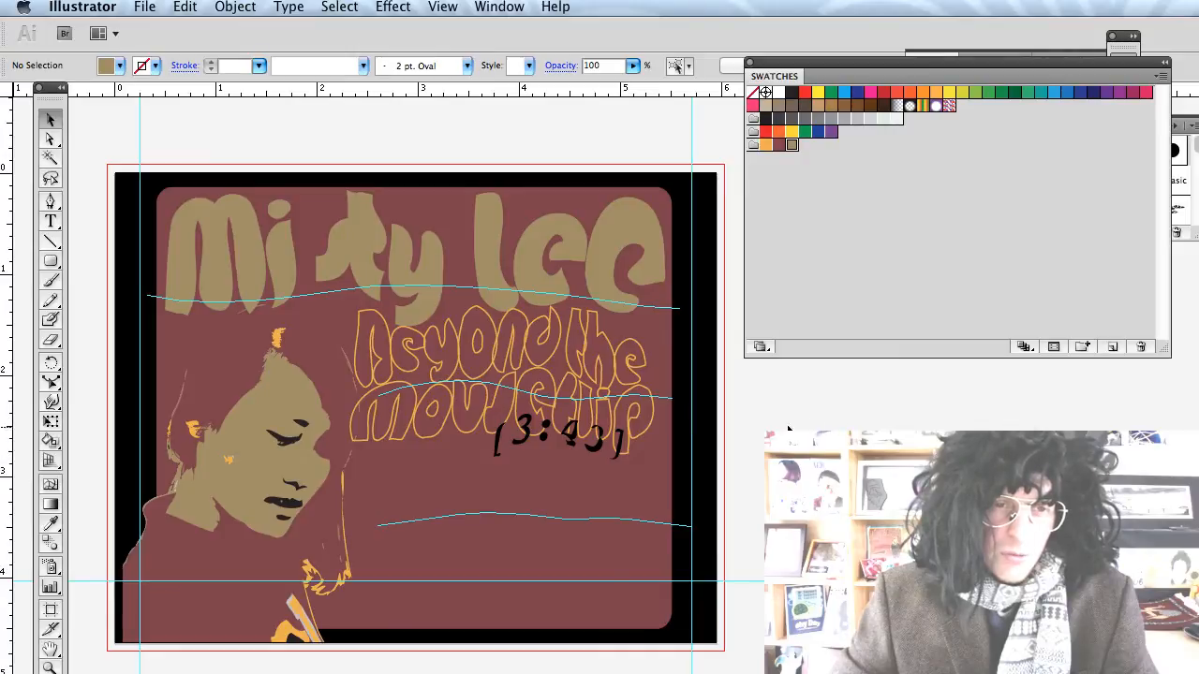
click(322, 270)
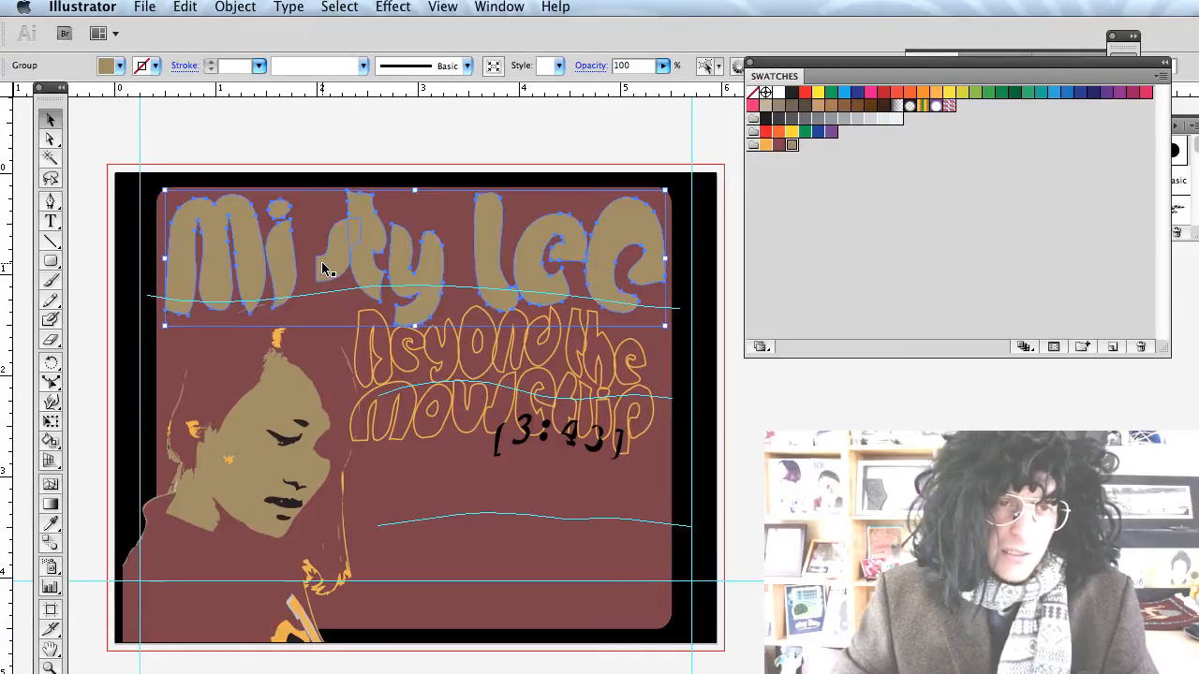
drag(322, 270, 307, 286)
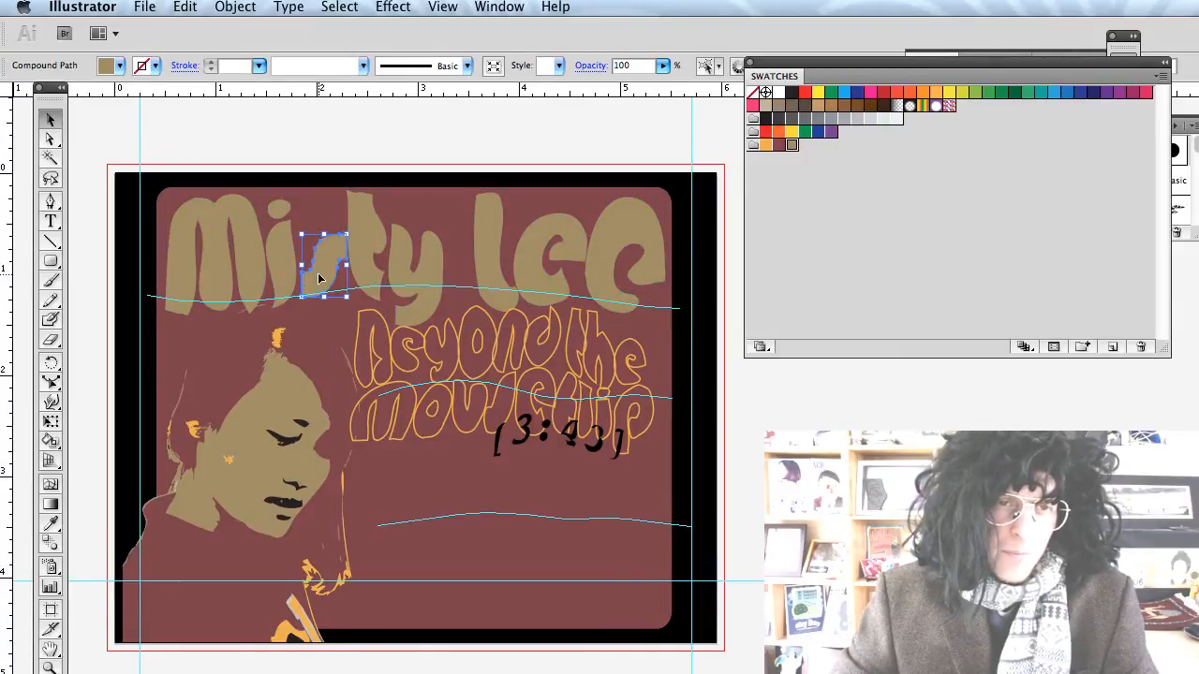
shift+click(285, 274)
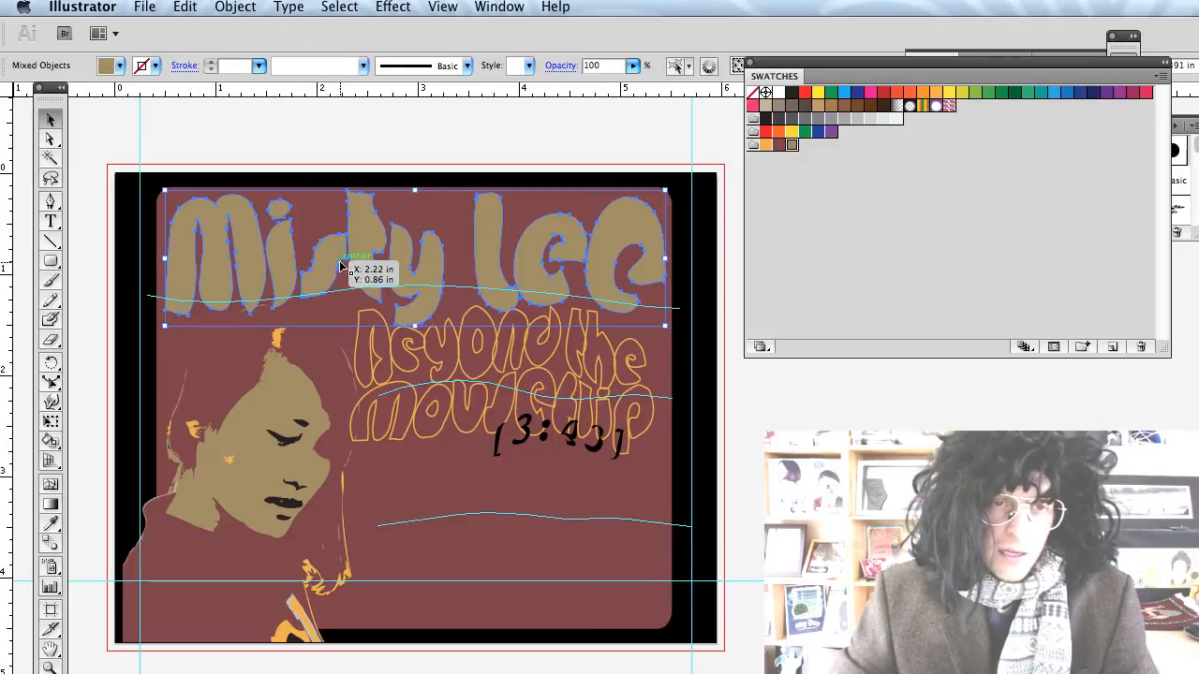
key(shift+super+b)
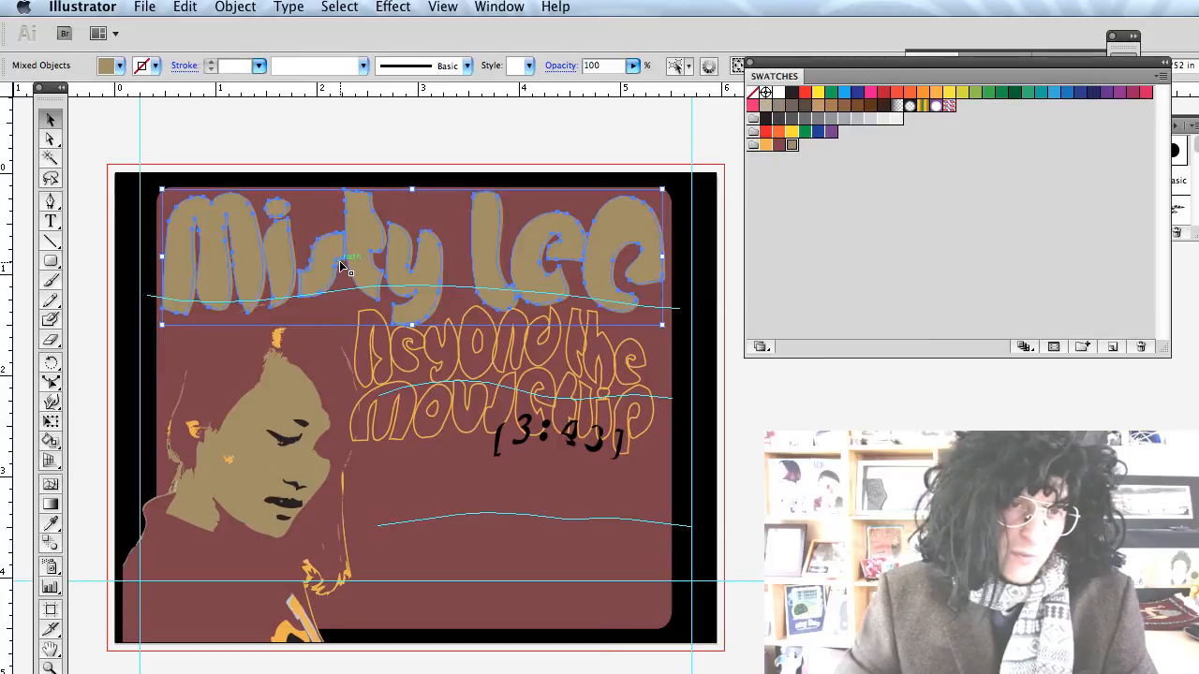
scroll(343, 250, left, 2)
scroll(340, 250, left, 2)
scroll(397, 256, right, 4)
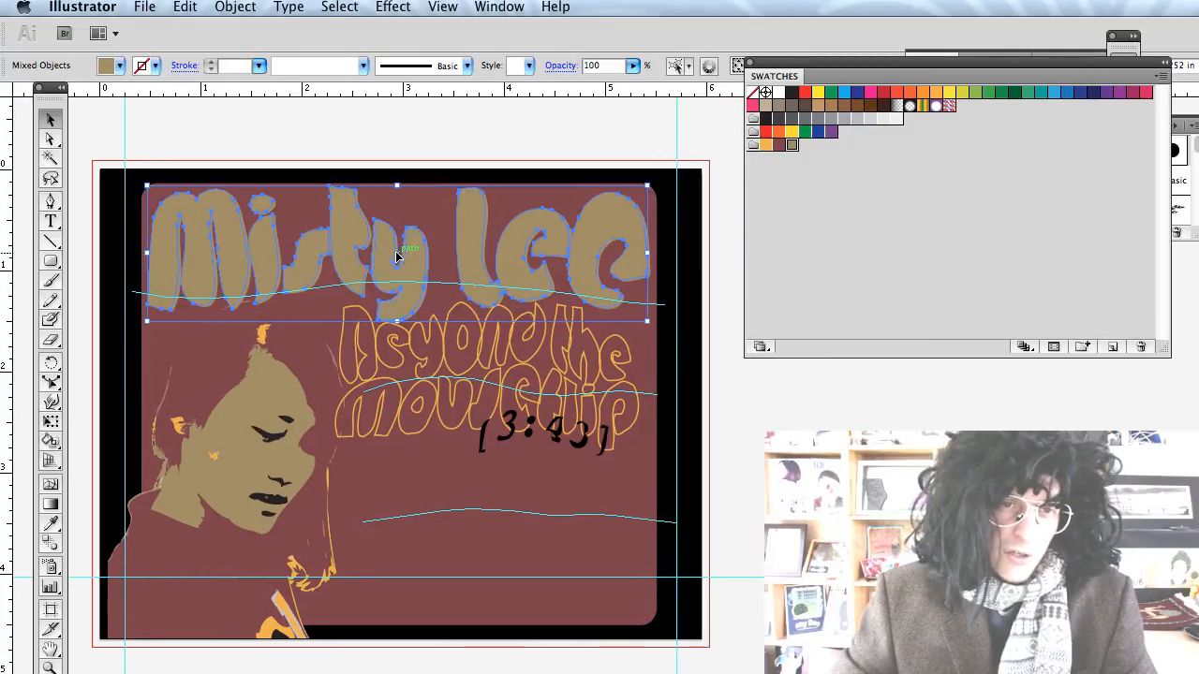
click(120, 66)
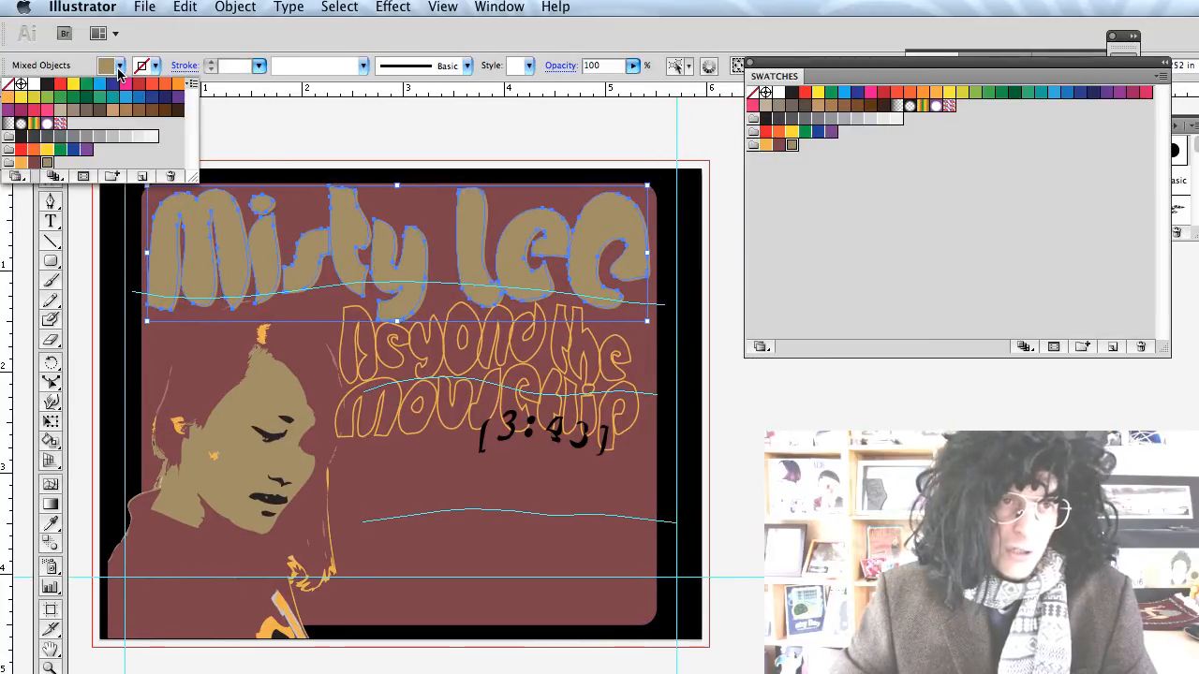
click(22, 164)
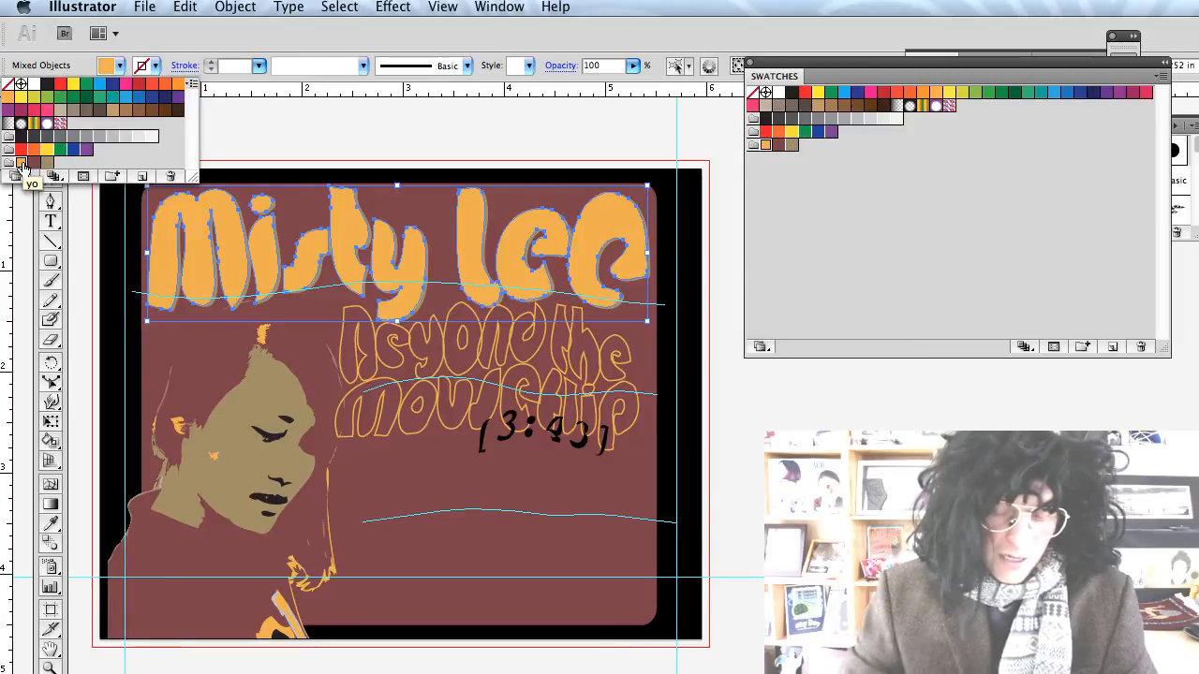
click(25, 167)
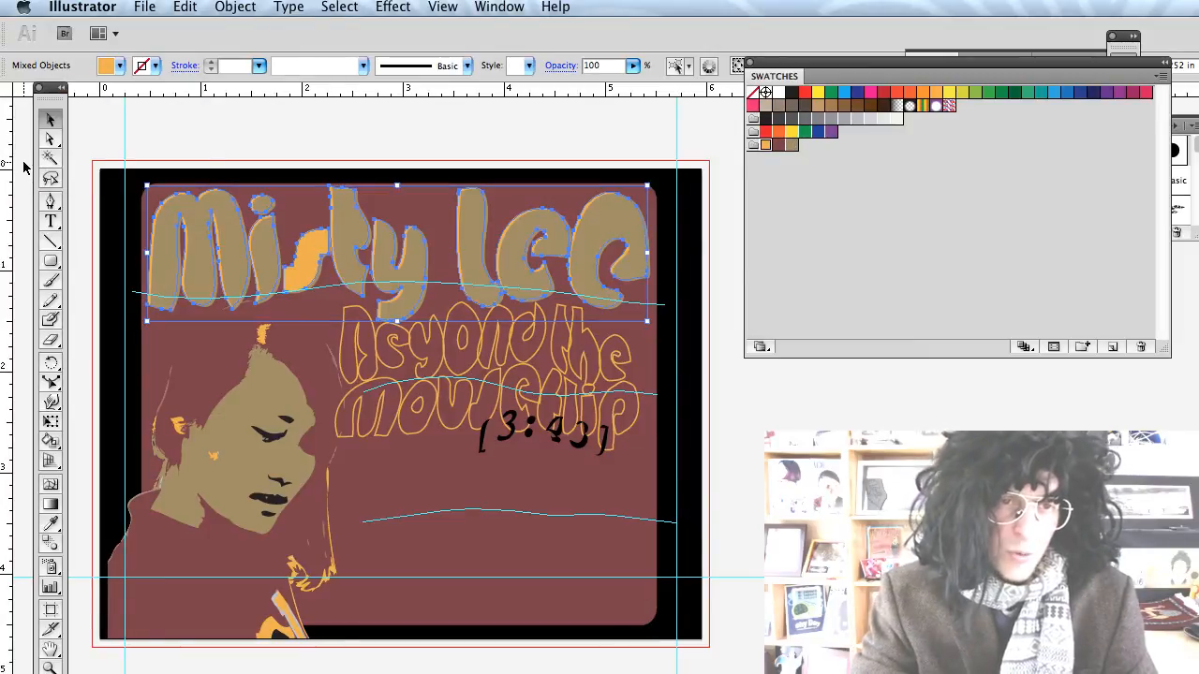
Send the orange piece near the 's' backward so it sits behind the tan letter.
click(302, 266)
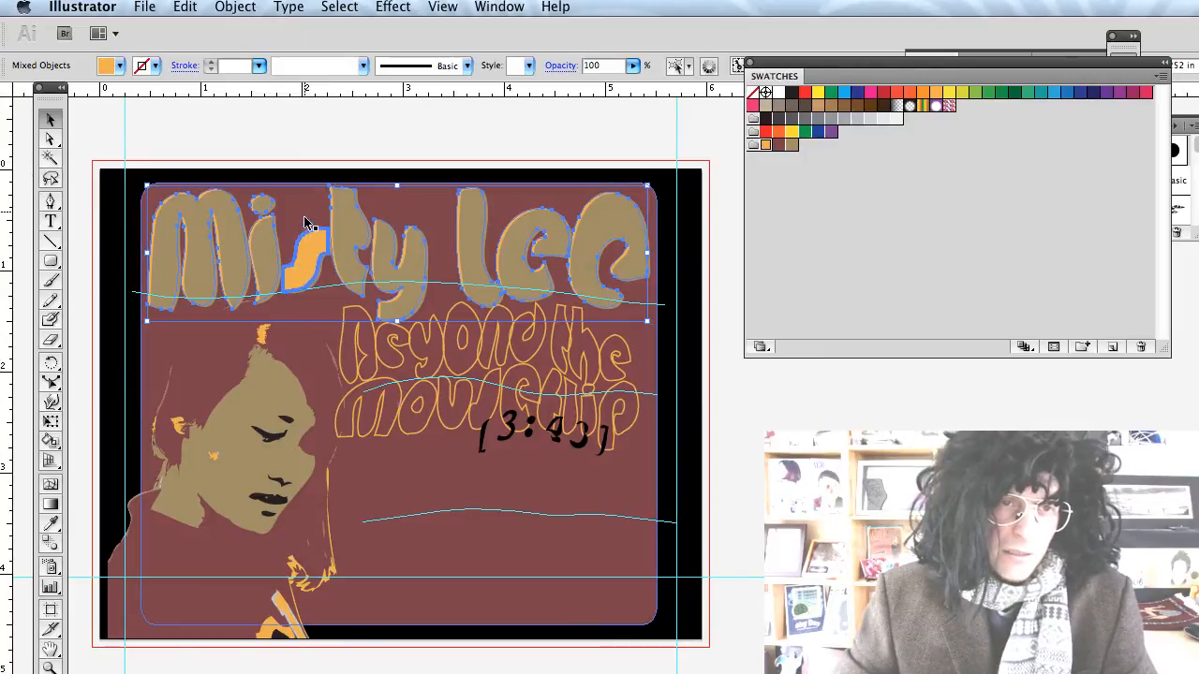
click(314, 265)
key(super+shift+bracketleft)
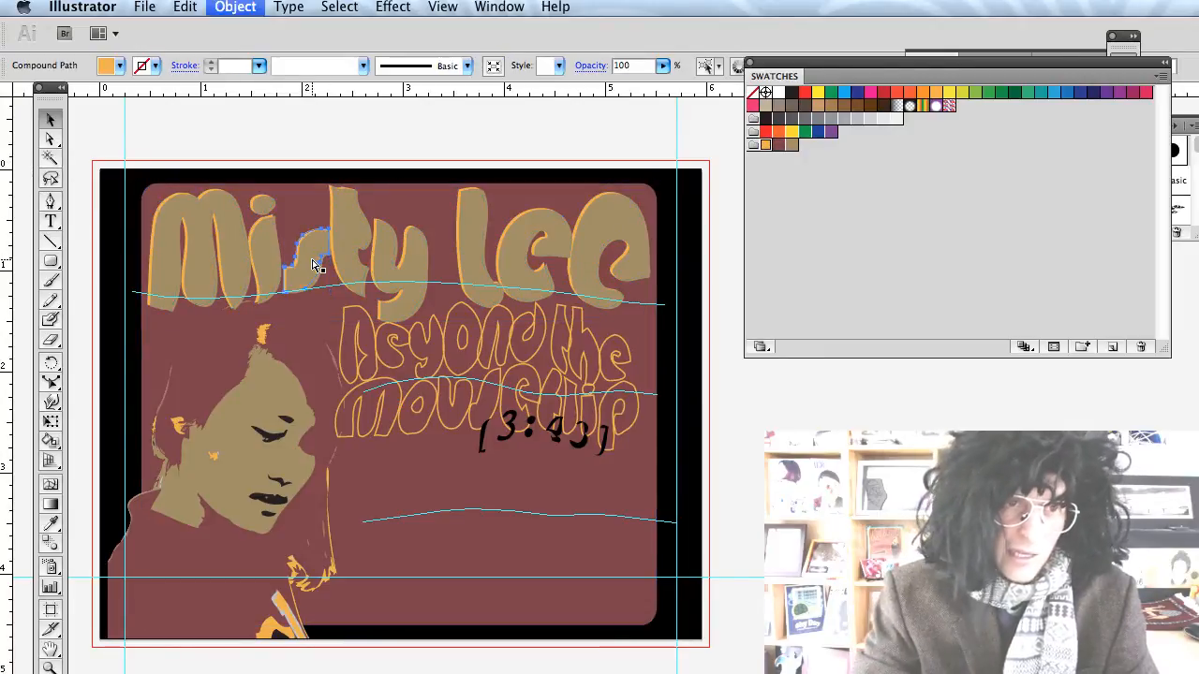
click(393, 142)
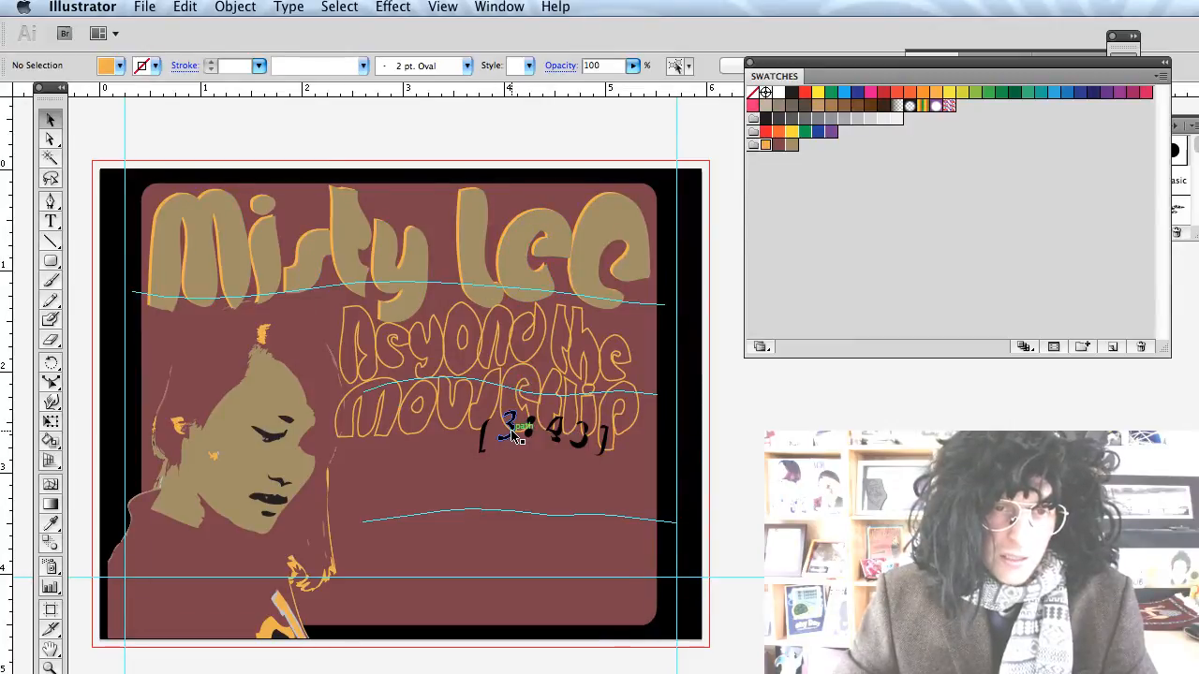
Shift the [3:43] duration slightly down-left and unlock all locked artwork.
drag(527, 444, 506, 459)
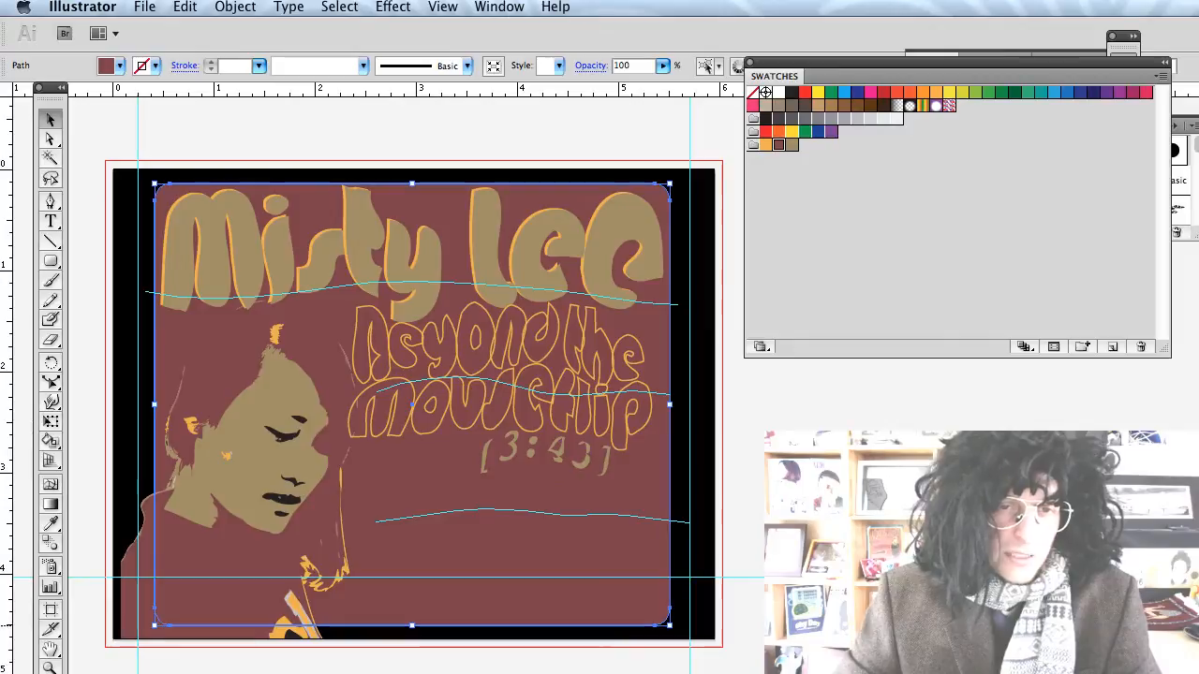
click(375, 142)
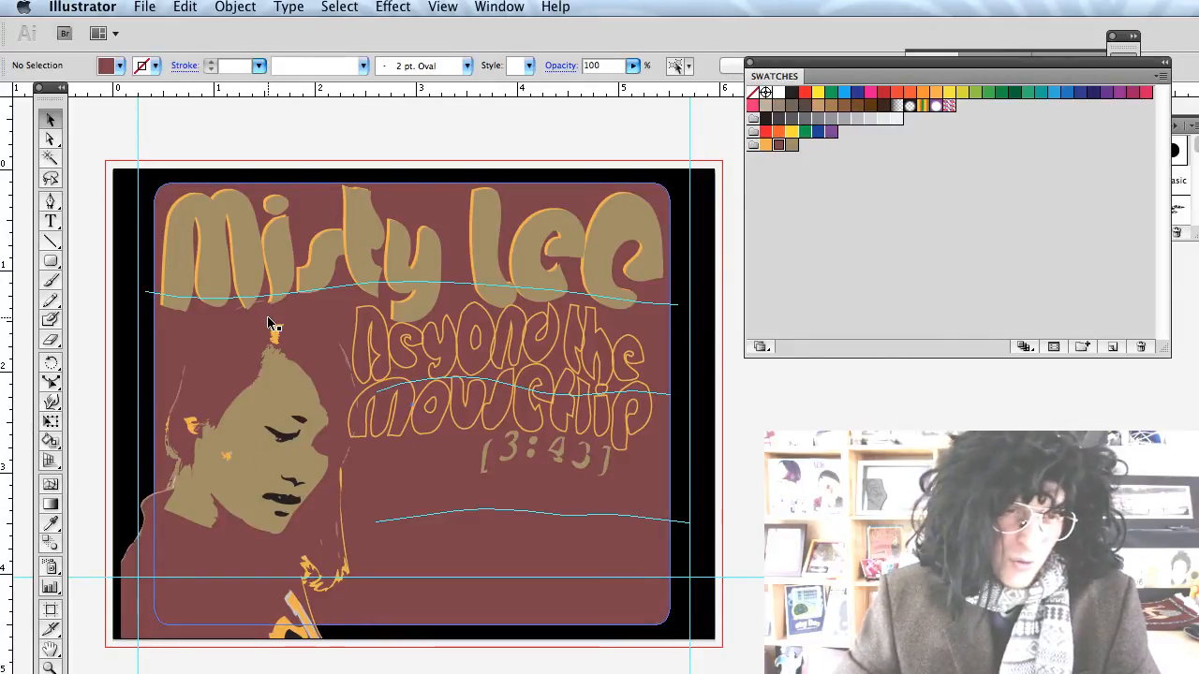
click(239, 8)
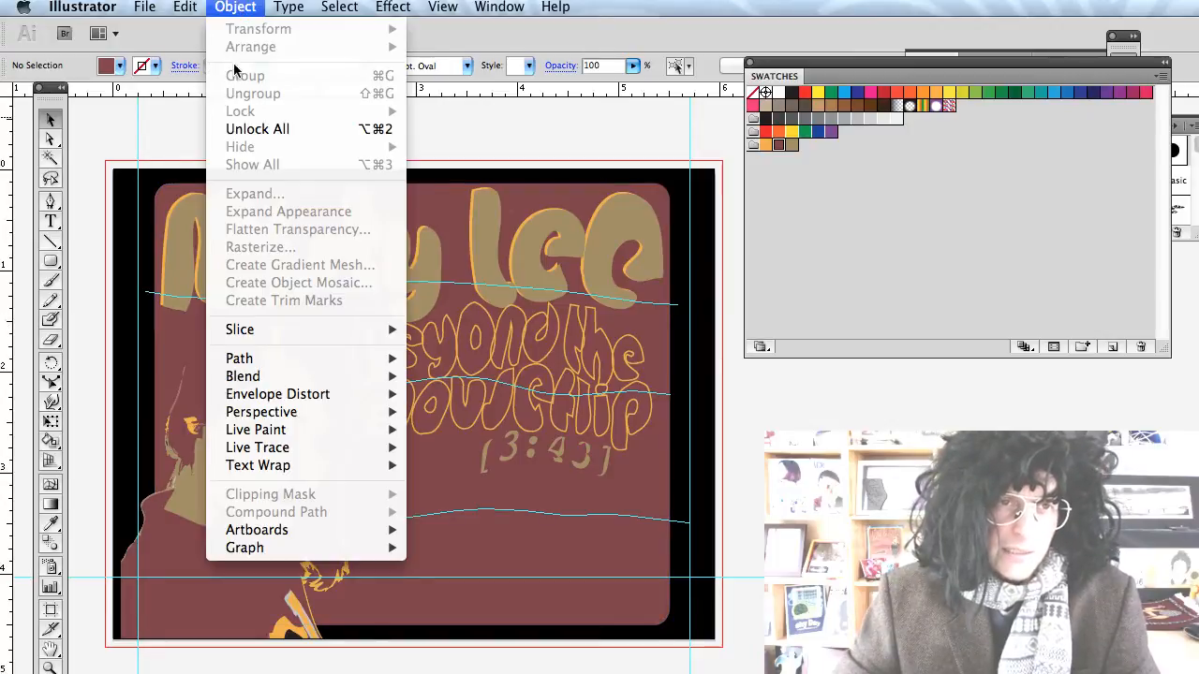
click(250, 126)
Select the portrait artwork group and lock it in place.
click(285, 393)
shift+click(308, 423)
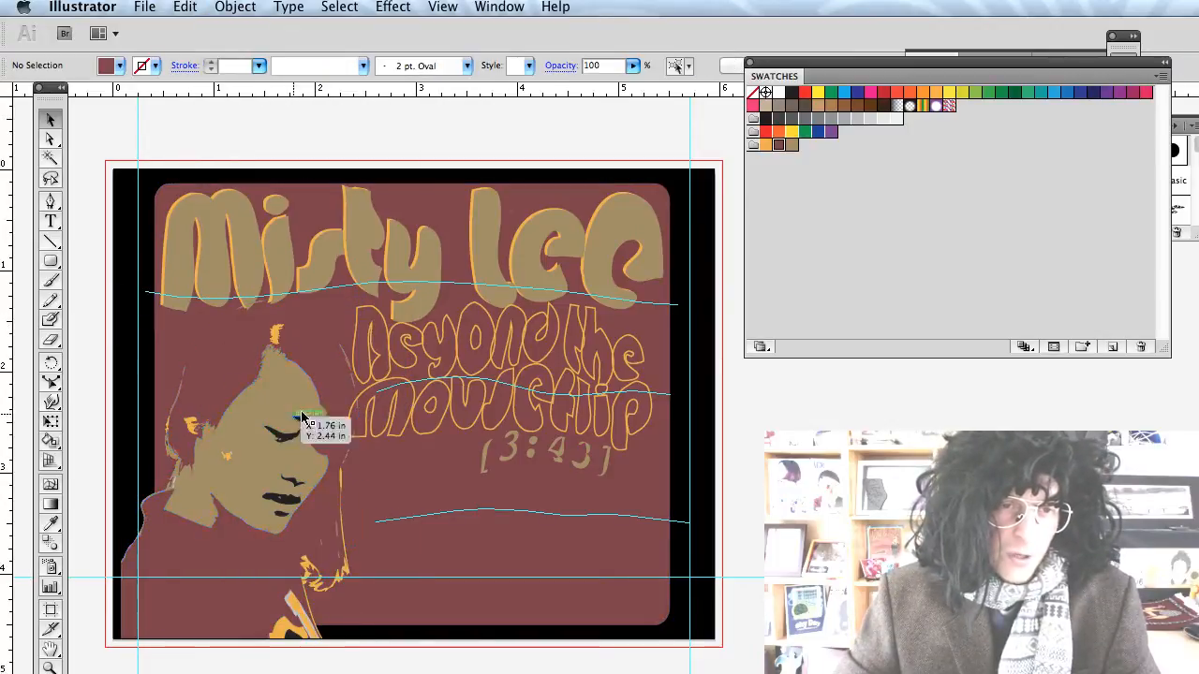
click(280, 424)
key(super+2)
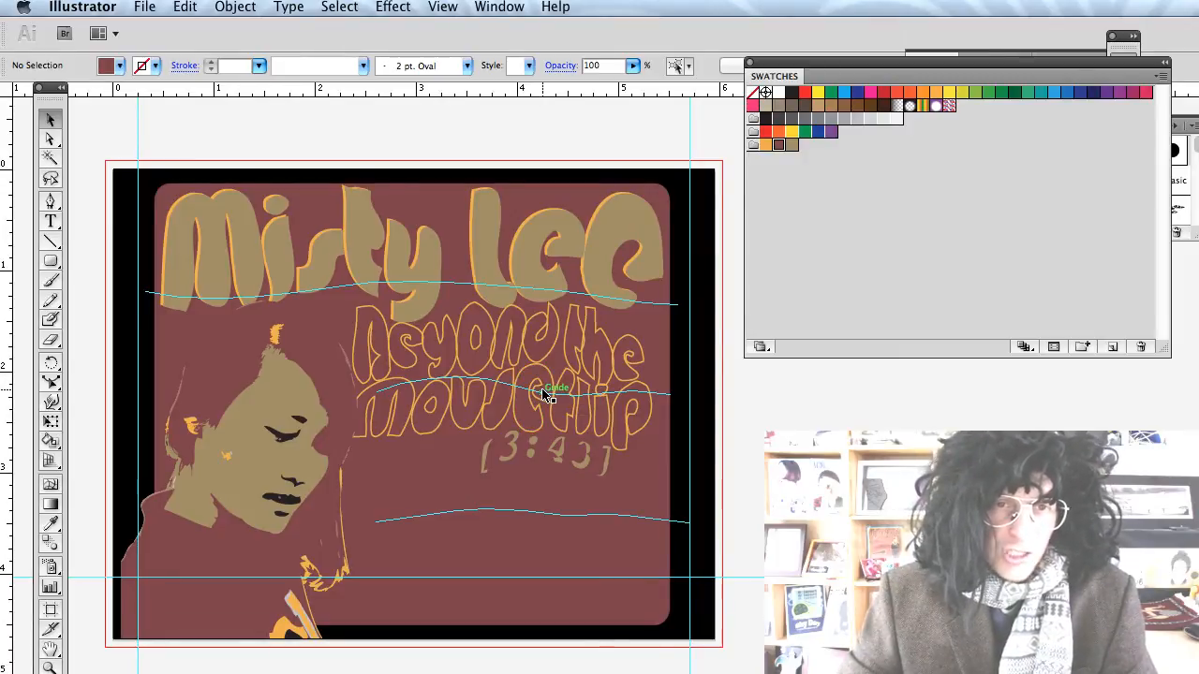
Give the orange 'Beyond the' and 'Mouseflip' subtitle outlines a 2 pt stroke, after trying 4 pt.
click(546, 394)
scroll(562, 375, left, 5)
scroll(600, 375, right, 4)
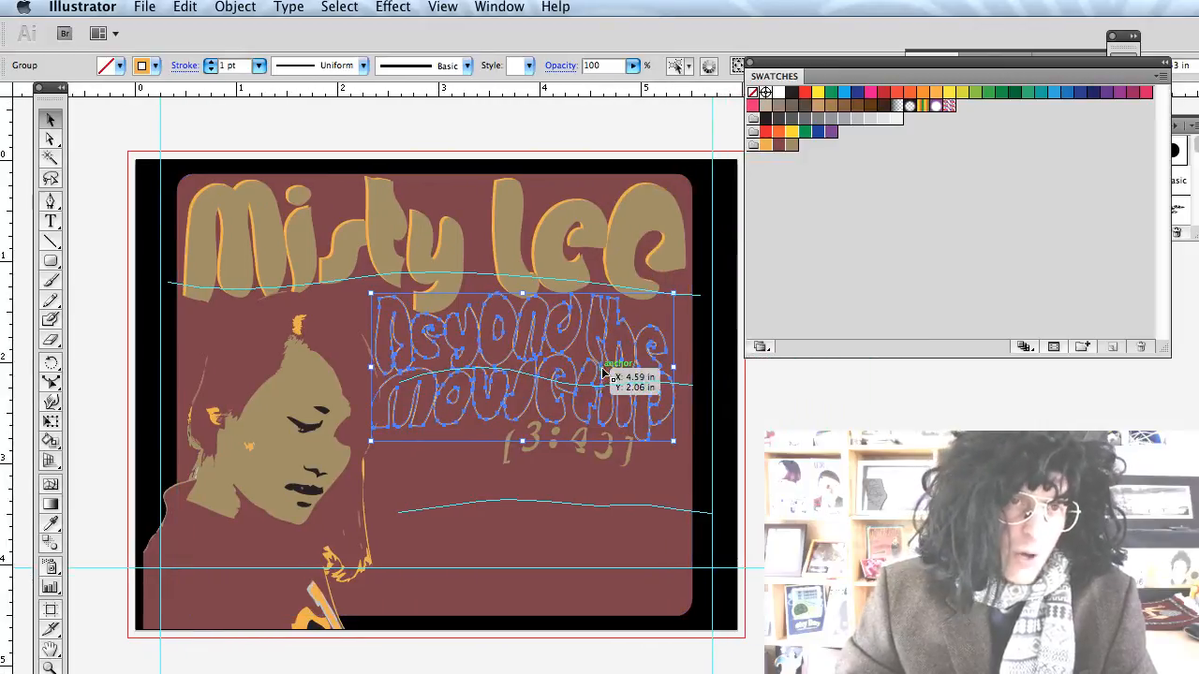
scroll(604, 374, right, 3)
click(259, 66)
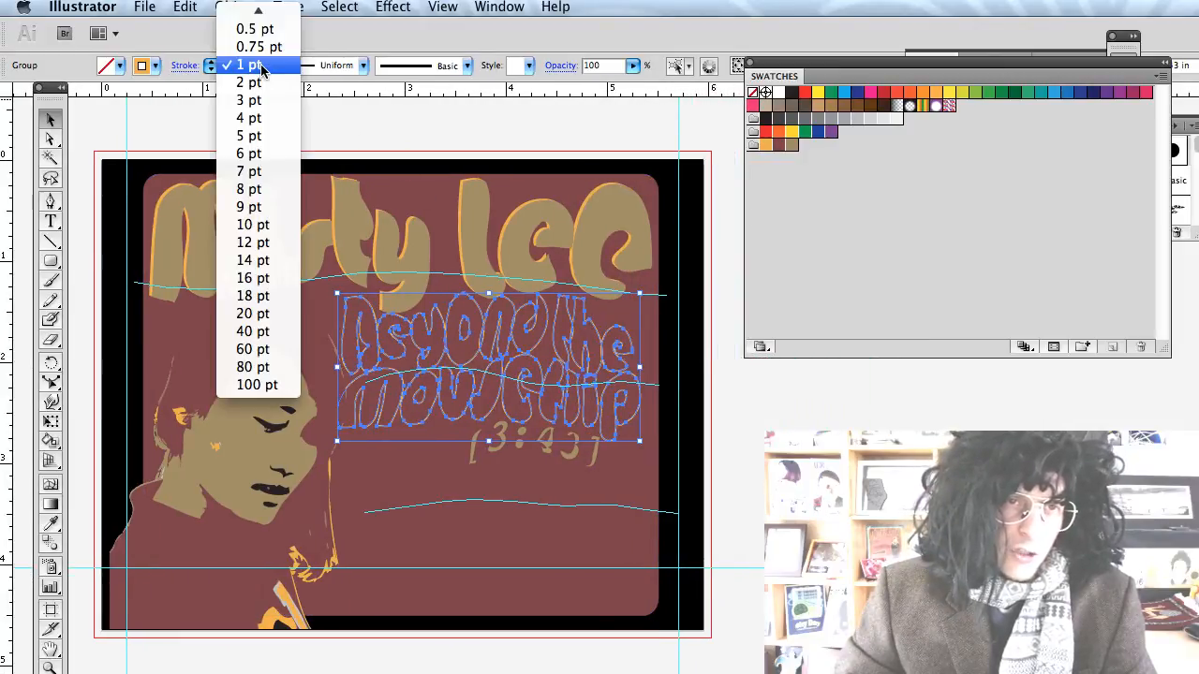
click(247, 119)
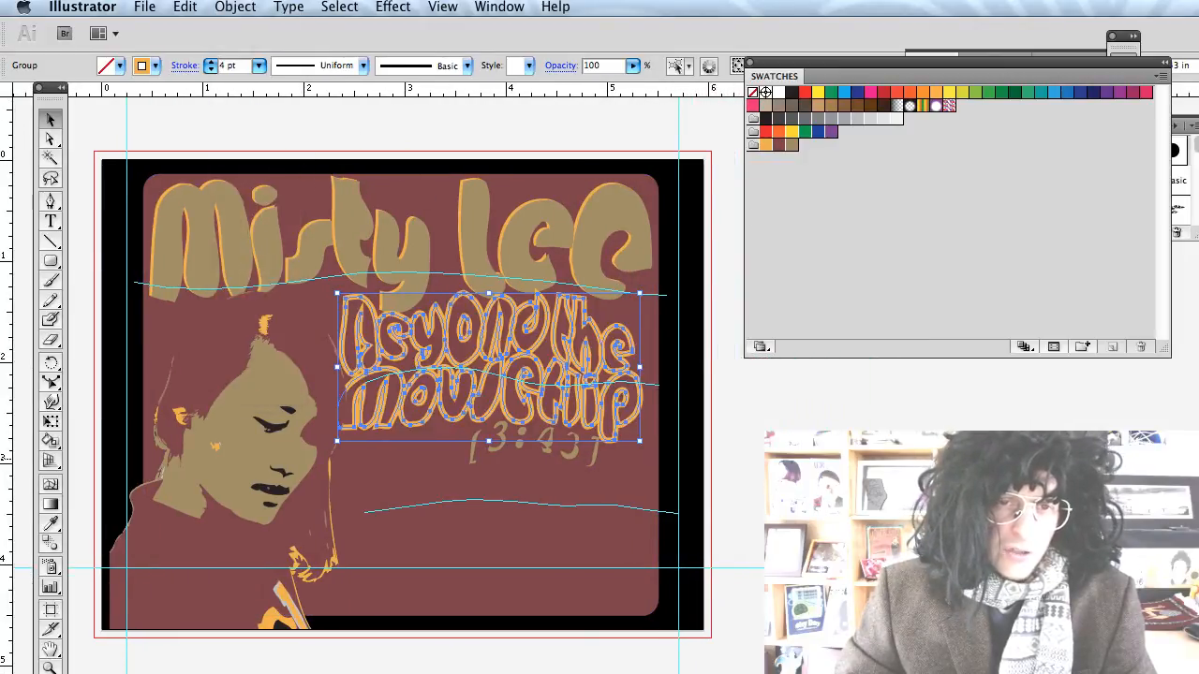
click(747, 419)
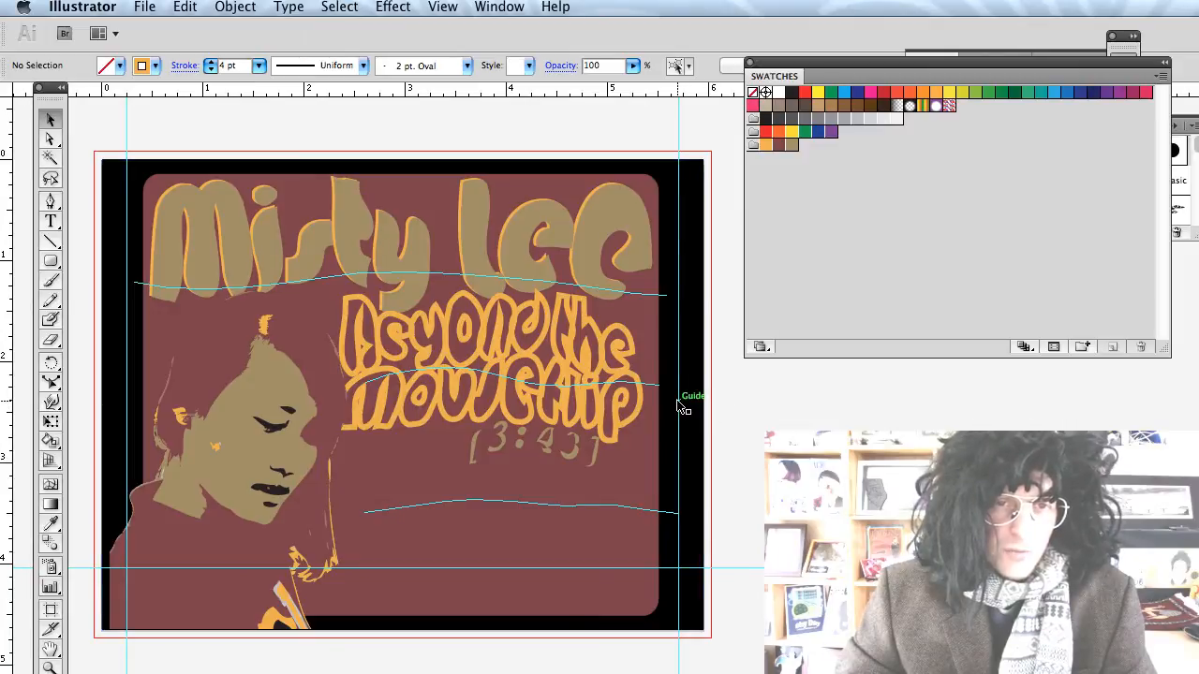
key(super+z)
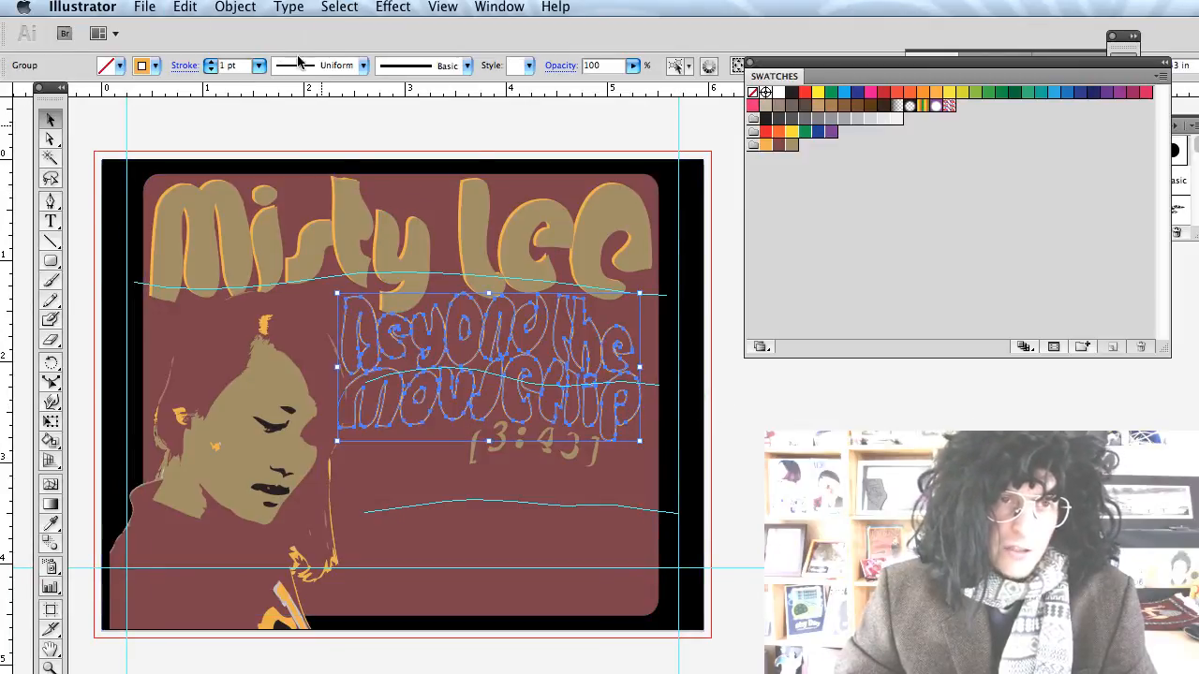
click(259, 66)
click(248, 84)
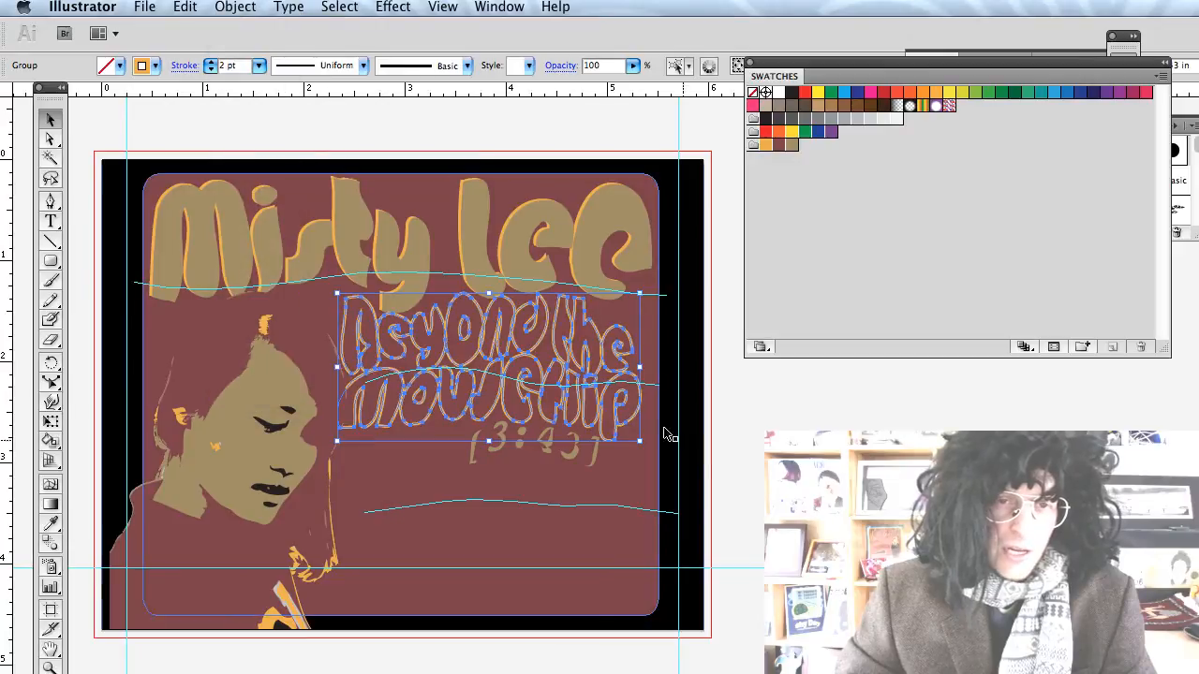
click(746, 460)
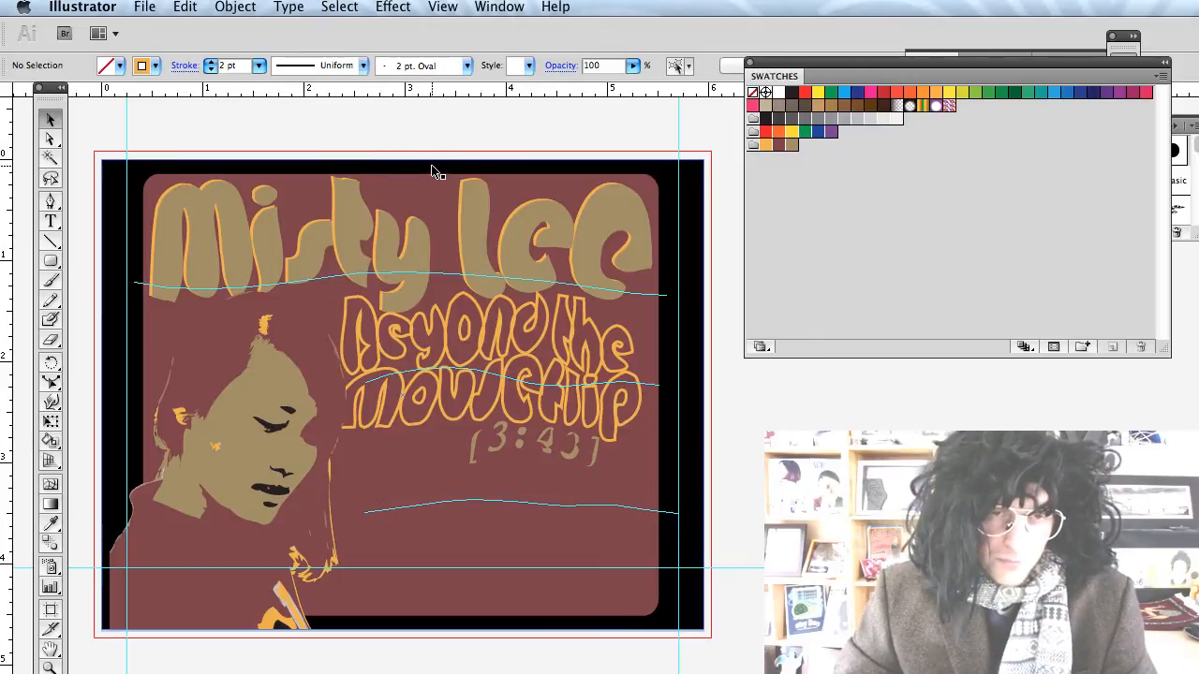
Move to the pasteboard right of the cover and draw a tall thin rectangle with the Rectangle Tool.
scroll(432, 172, down, 2)
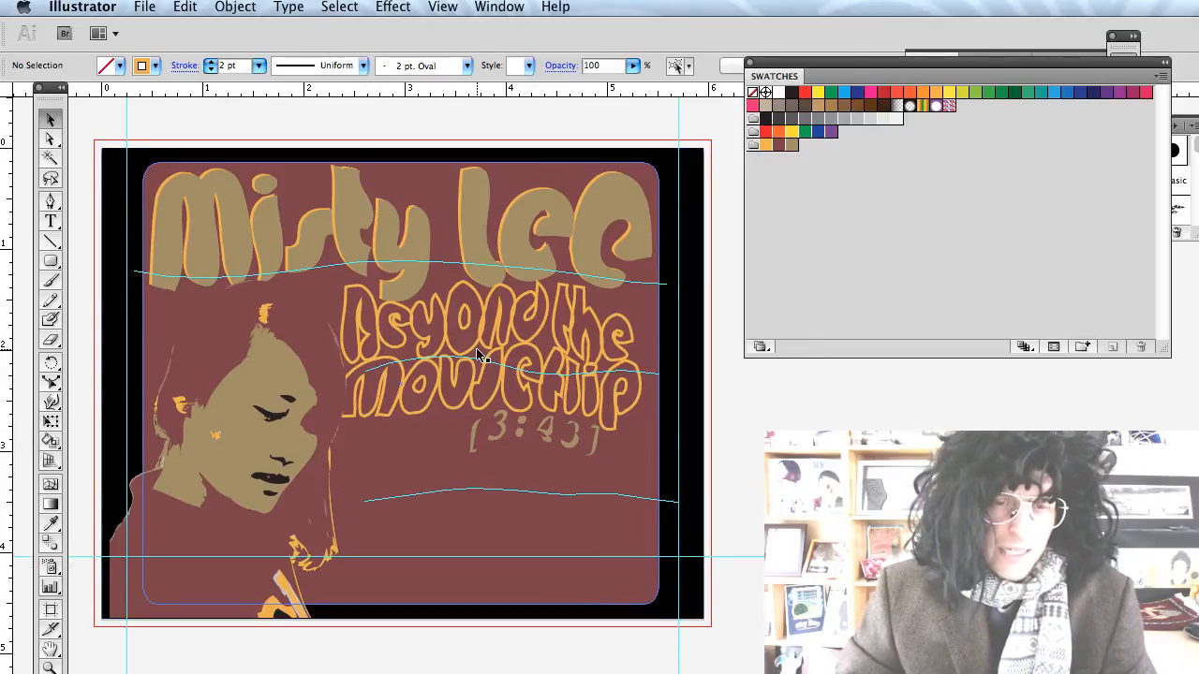
scroll(480, 356, right, 10)
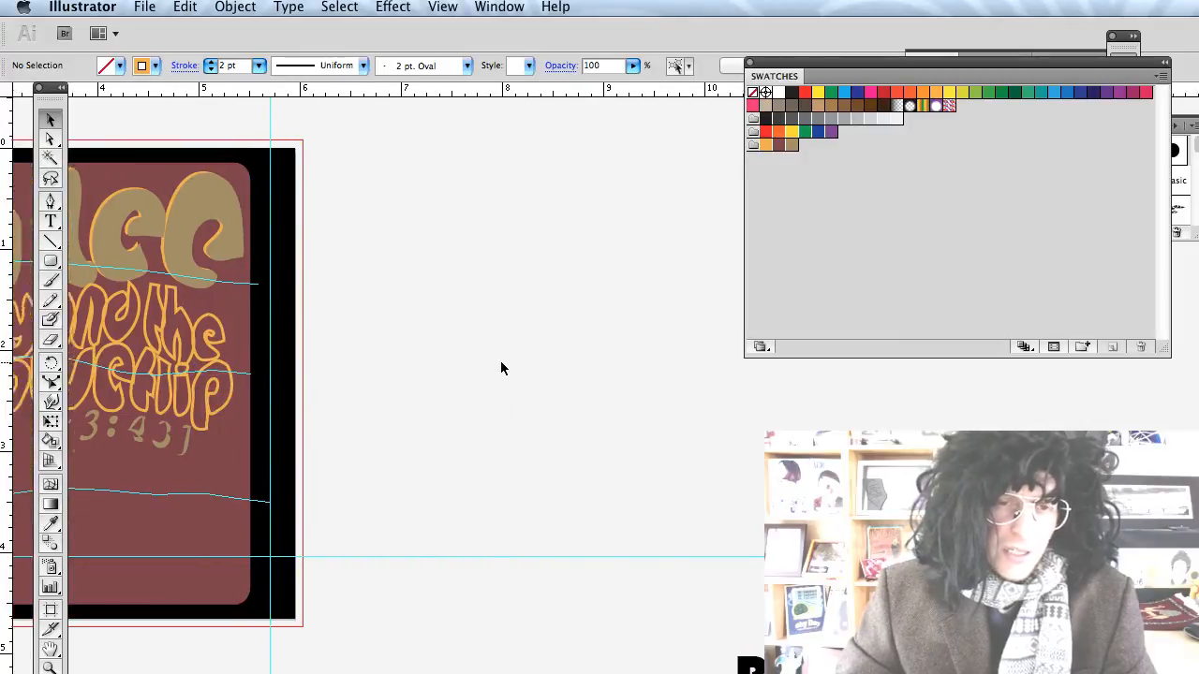
scroll(500, 368, right, 5)
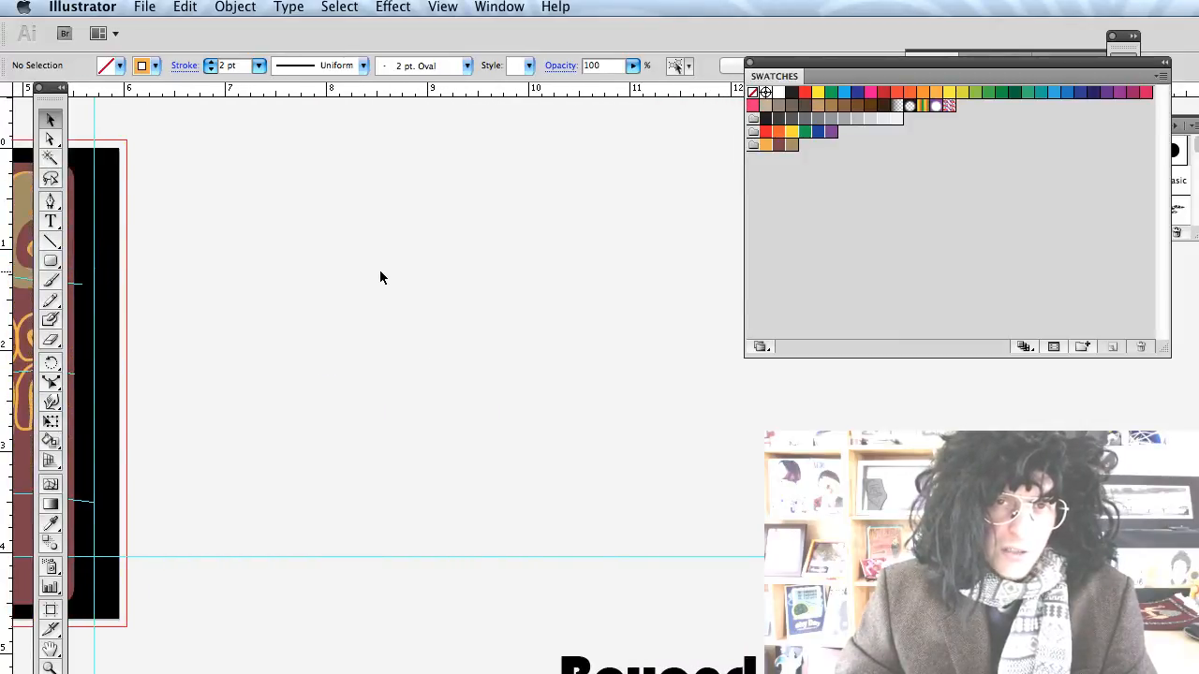
scroll(372, 275, left, 1)
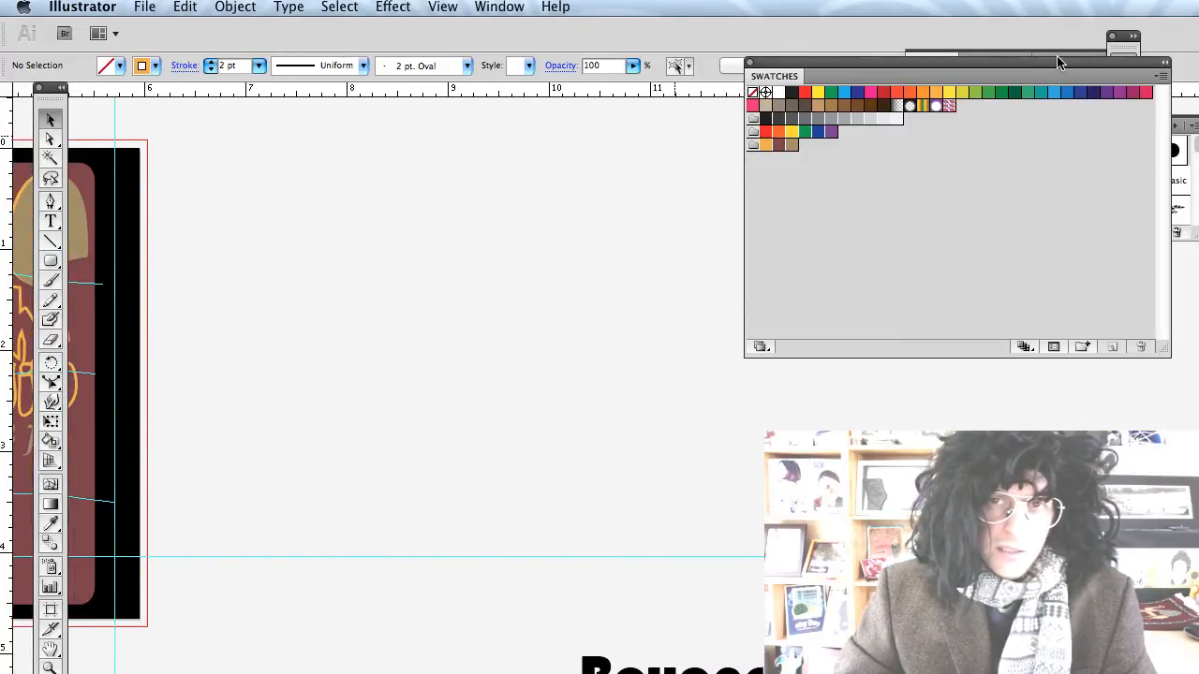
drag(1059, 63, 1074, 377)
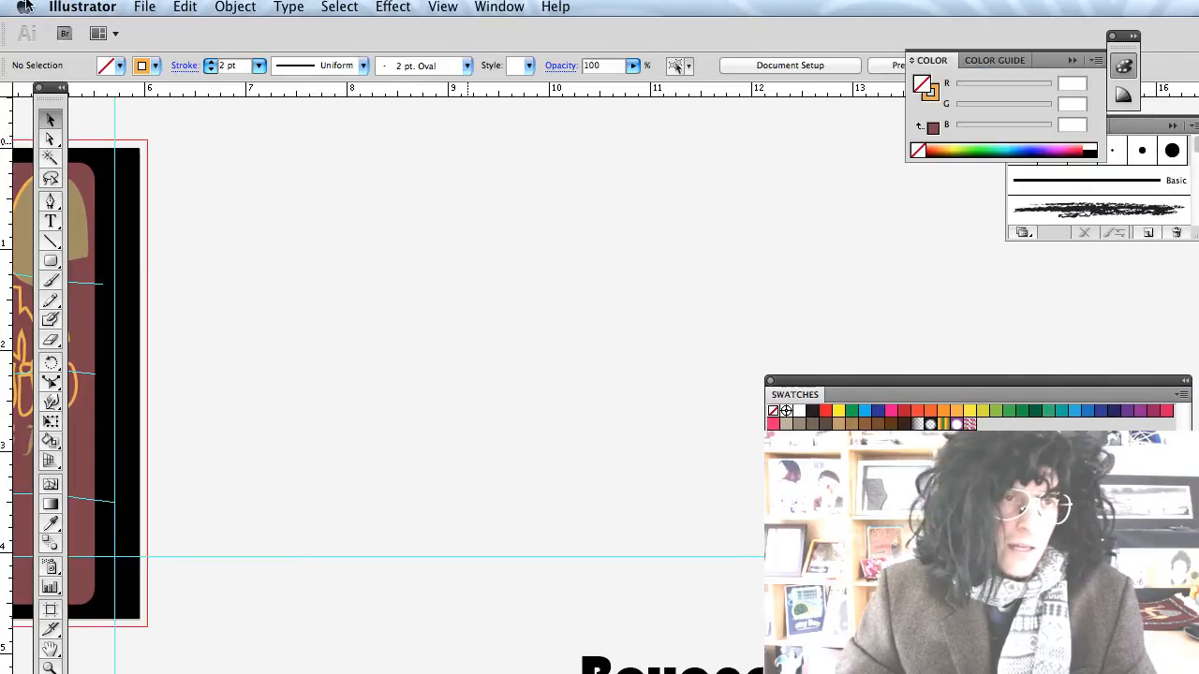
drag(52, 267, 112, 261)
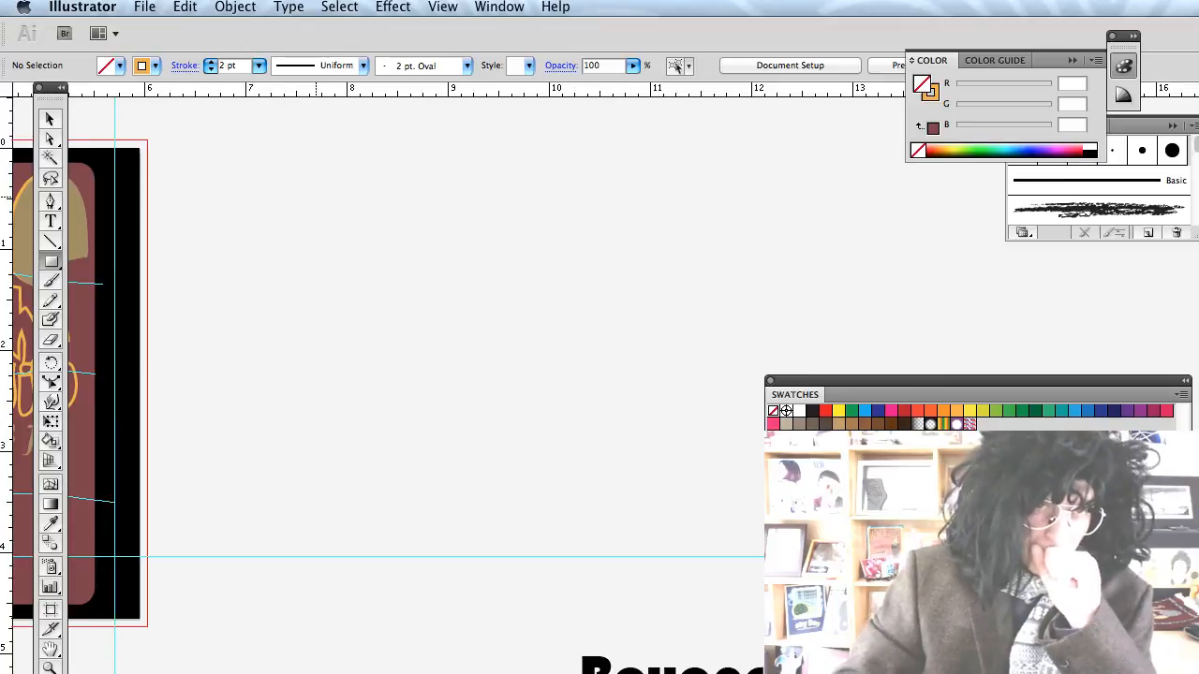
mouse_move(316, 196)
mouse_down()
mouse_move(323, 344)
mouse_move(320, 326)
mouse_up()
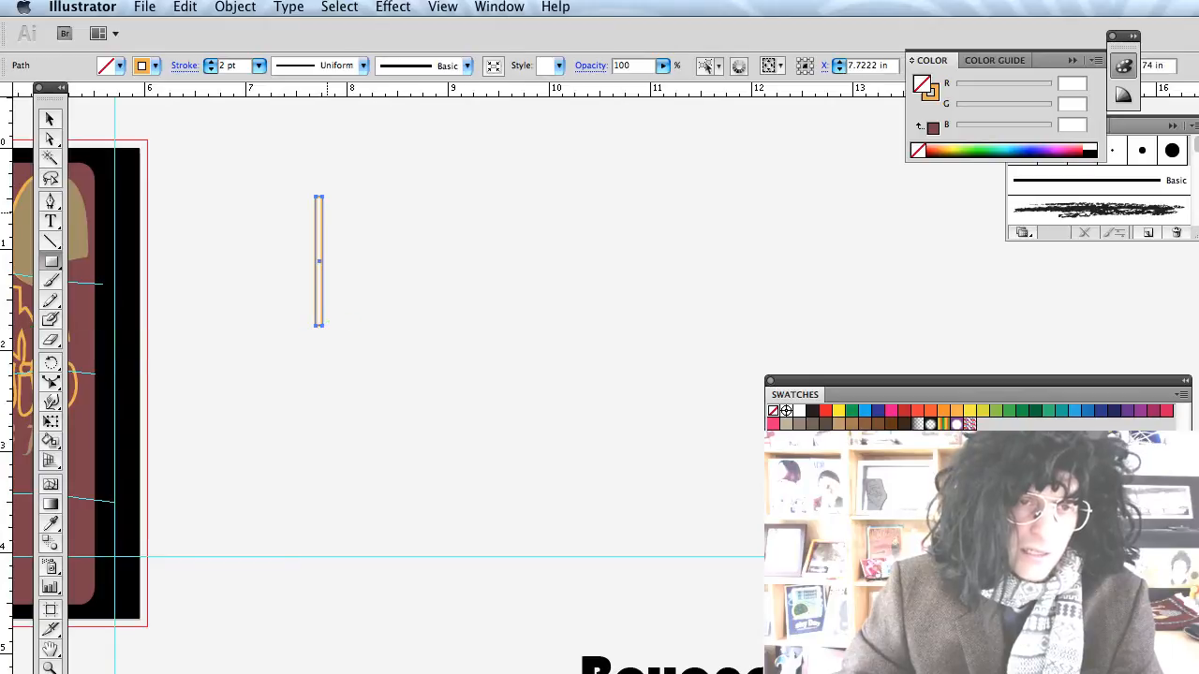
Give the thin rectangle no stroke and a dark grey fill.
click(140, 67)
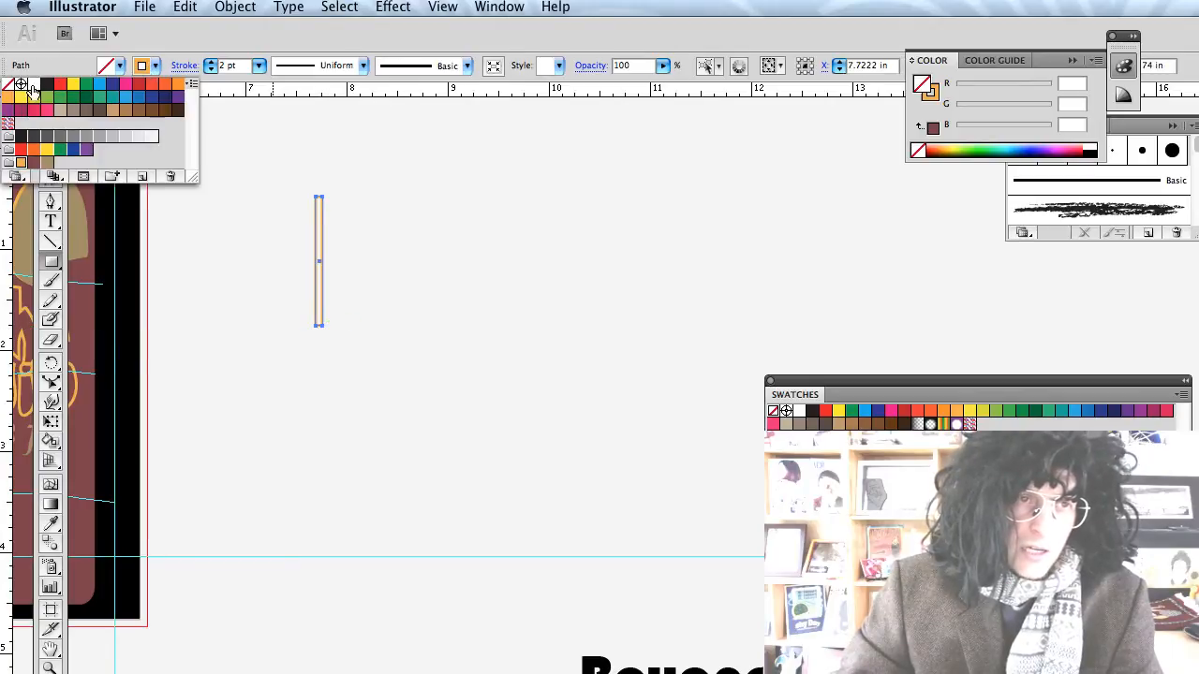
click(7, 84)
click(113, 67)
click(106, 71)
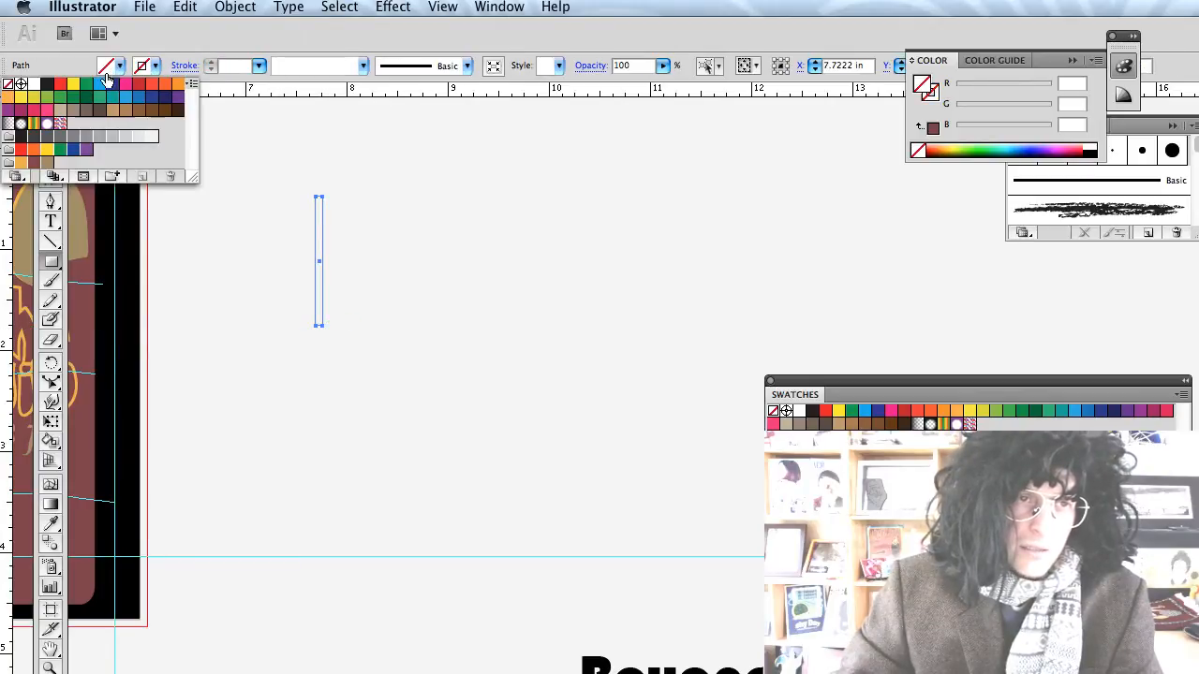
click(33, 131)
key(v)
click(231, 187)
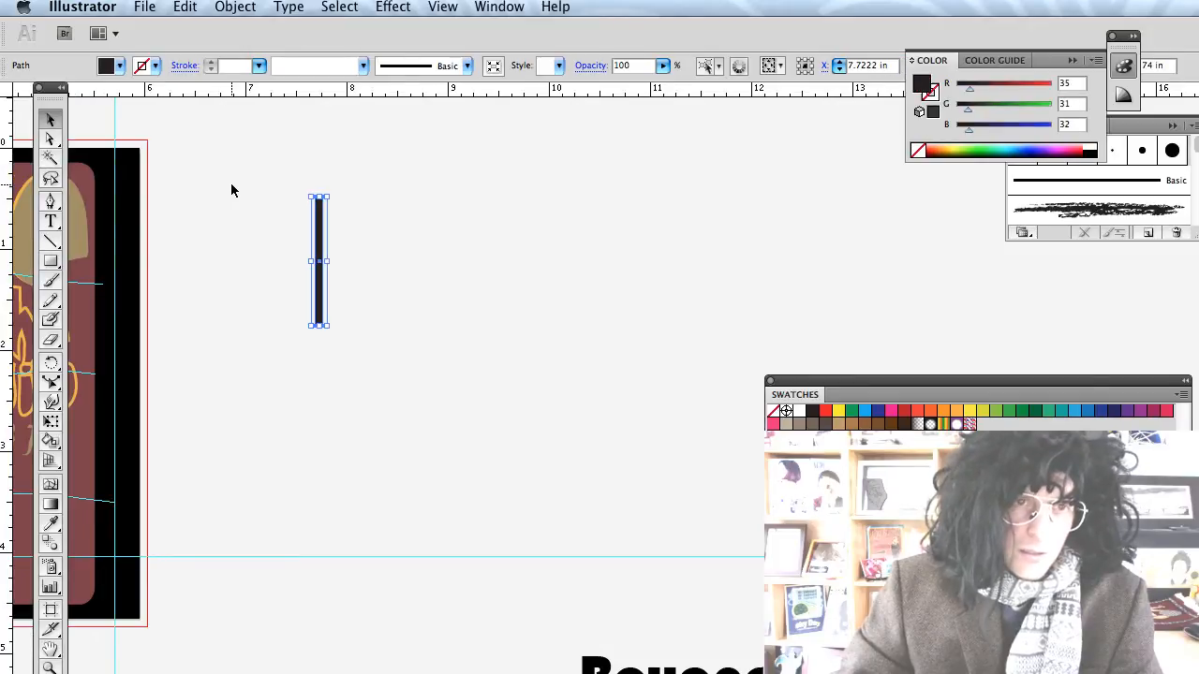
Duplicate the dark bar into five bars of varying widths stepped to the right.
scroll(293, 228, up, 2)
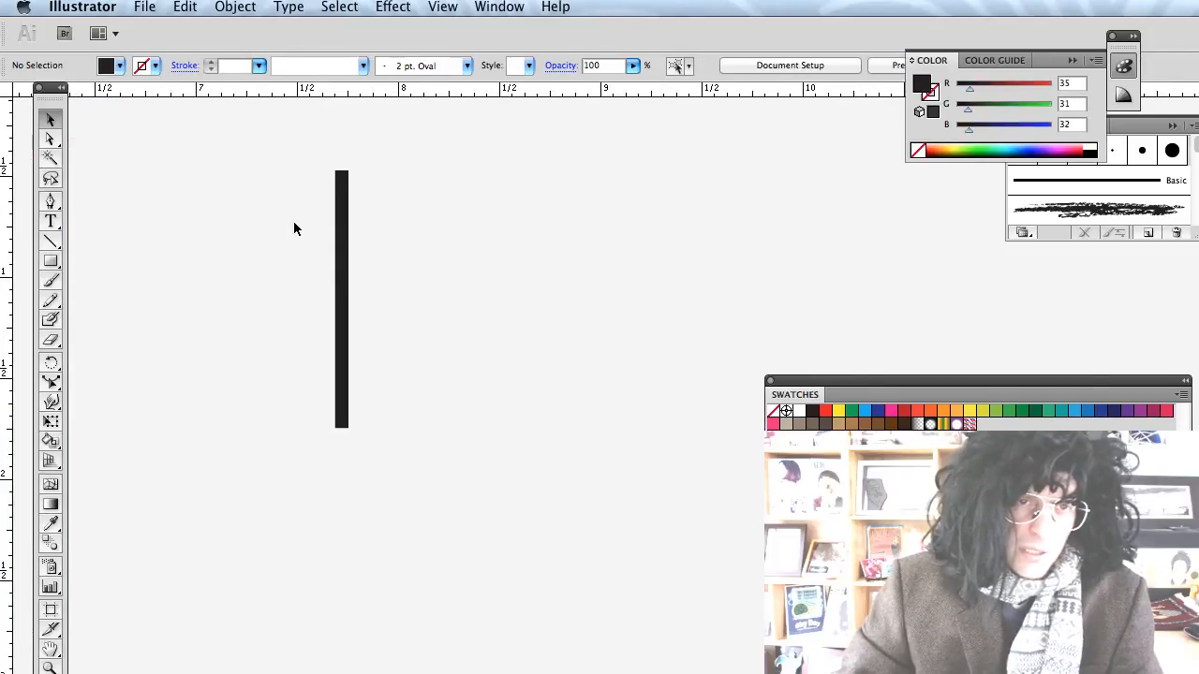
click(342, 225)
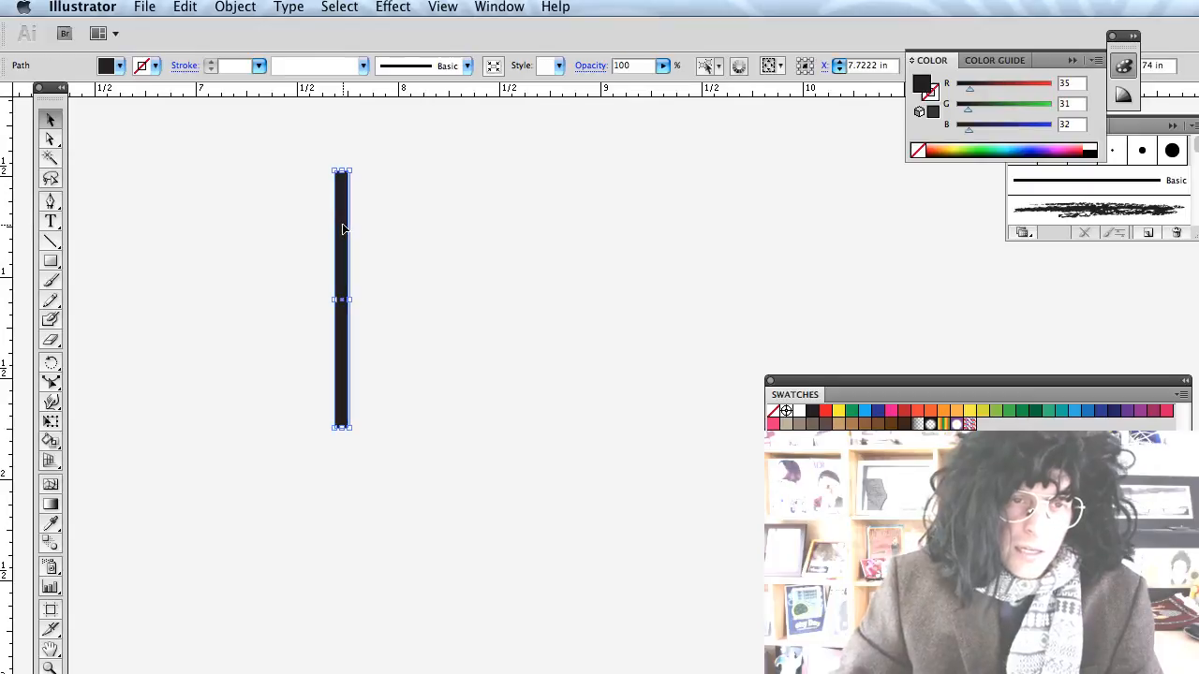
key(super+c)
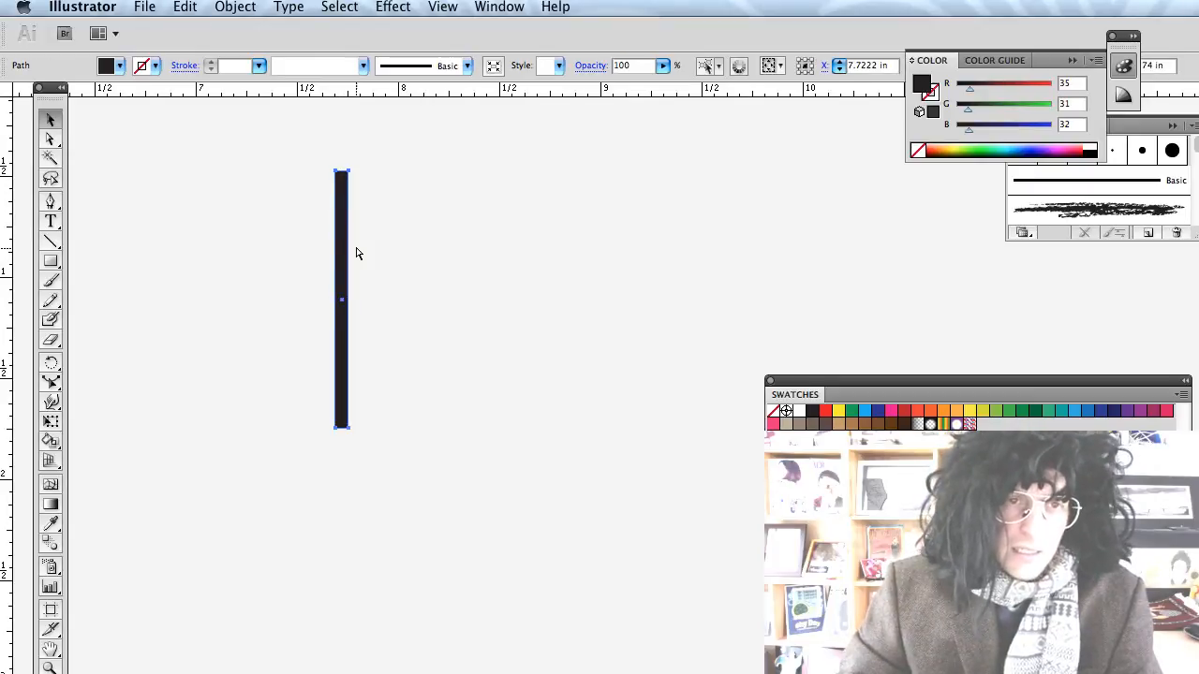
key(super+f)
key(Right)
key(Right)
key(Right)
key(Right)
key(Right)
key(Right)
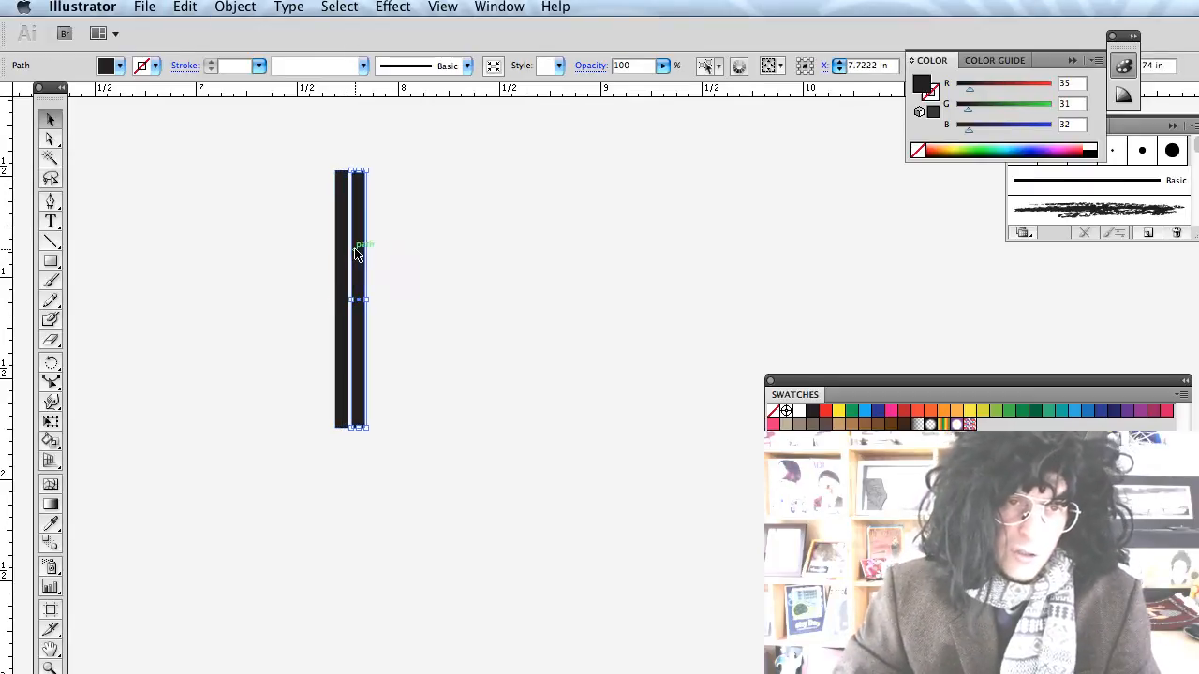
key(Right)
key(Right)
key(Right)
key(Right)
key(Right)
key(Right)
key(Right)
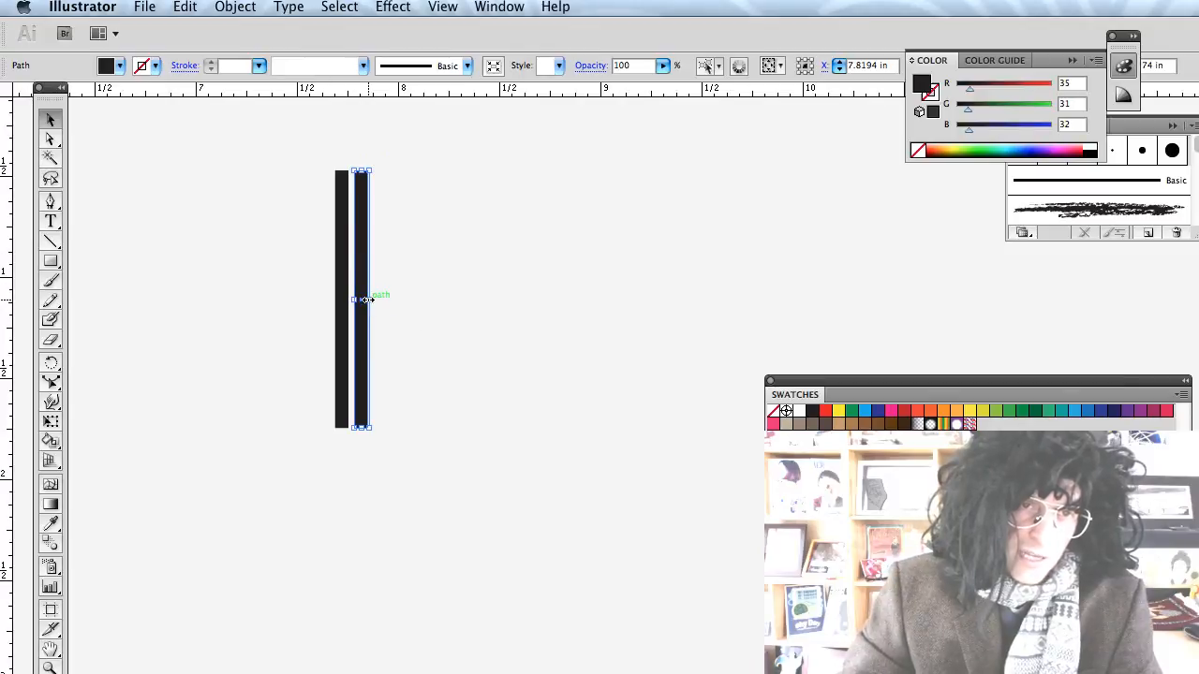
drag(365, 299, 377, 298)
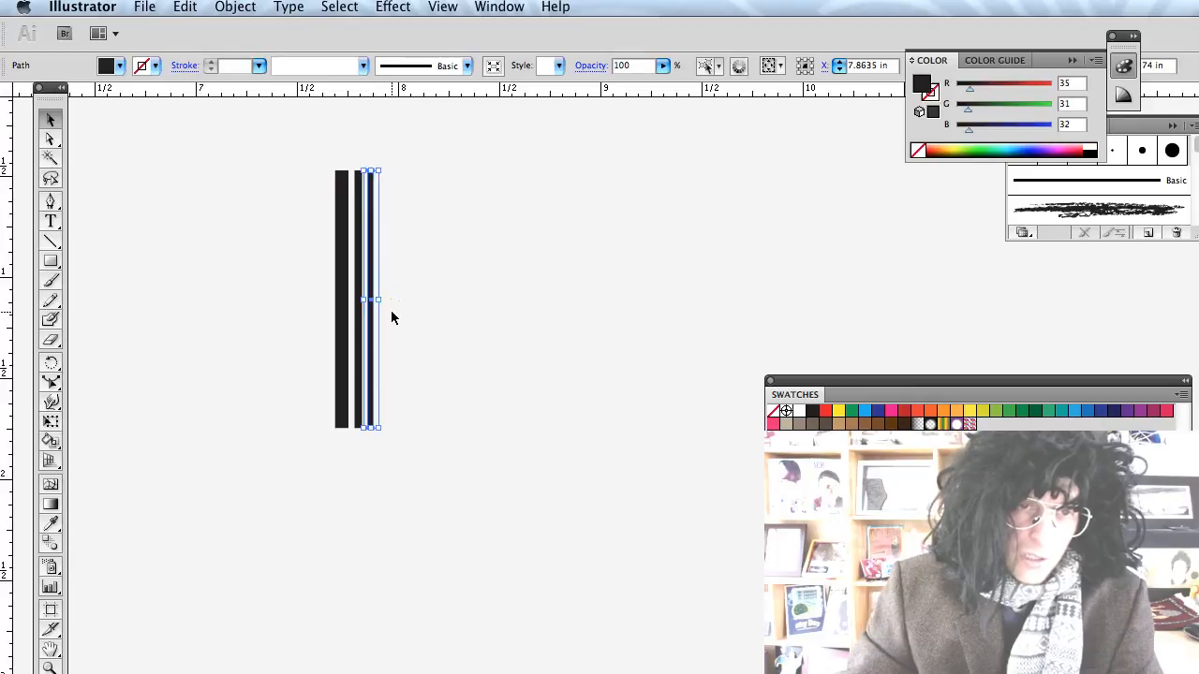
key(super+z)
key(alt+Right)
key(alt+Right)
key(alt+Right)
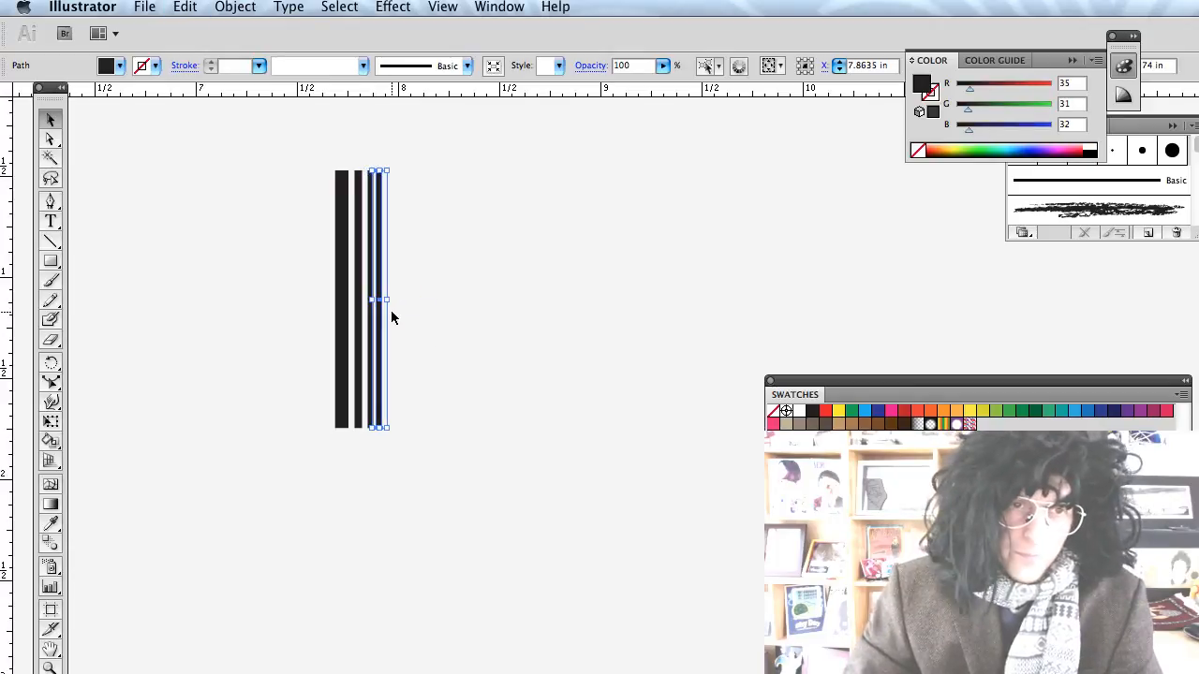
key(alt+Right)
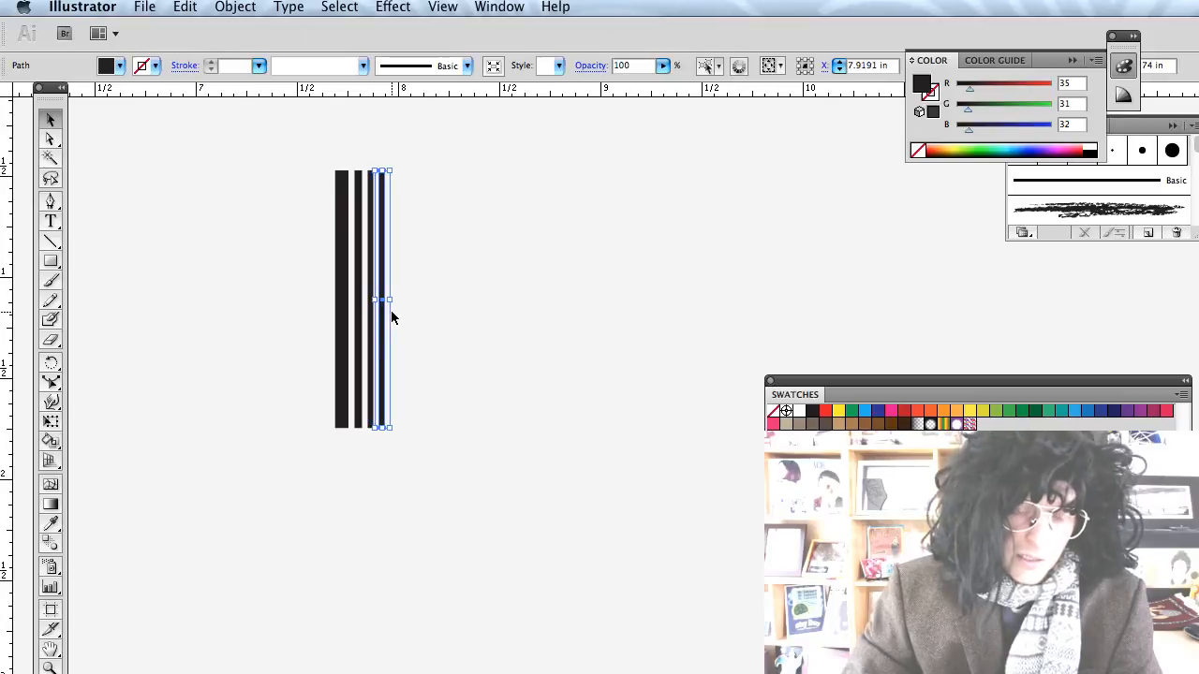
key(super+z)
key(super+z)
key(super+z)
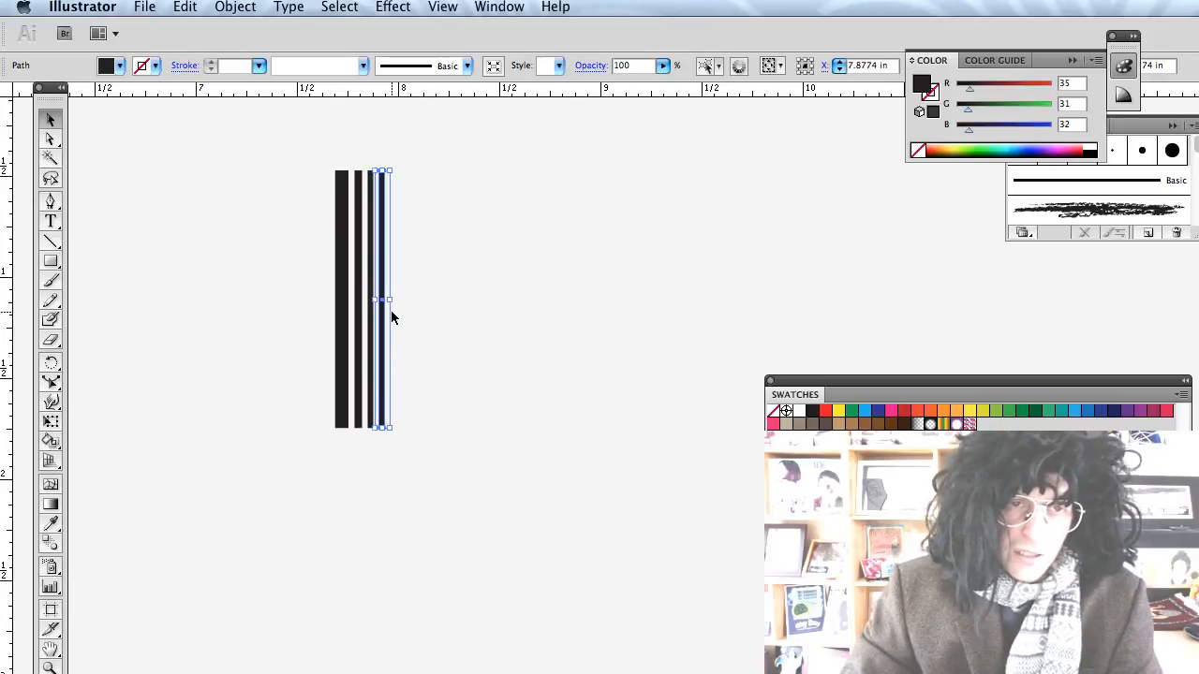
key(alt+Right)
key(alt+Right)
key(alt+Right)
key(alt+Right)
key(alt+Right)
key(alt+Right)
key(alt+Right)
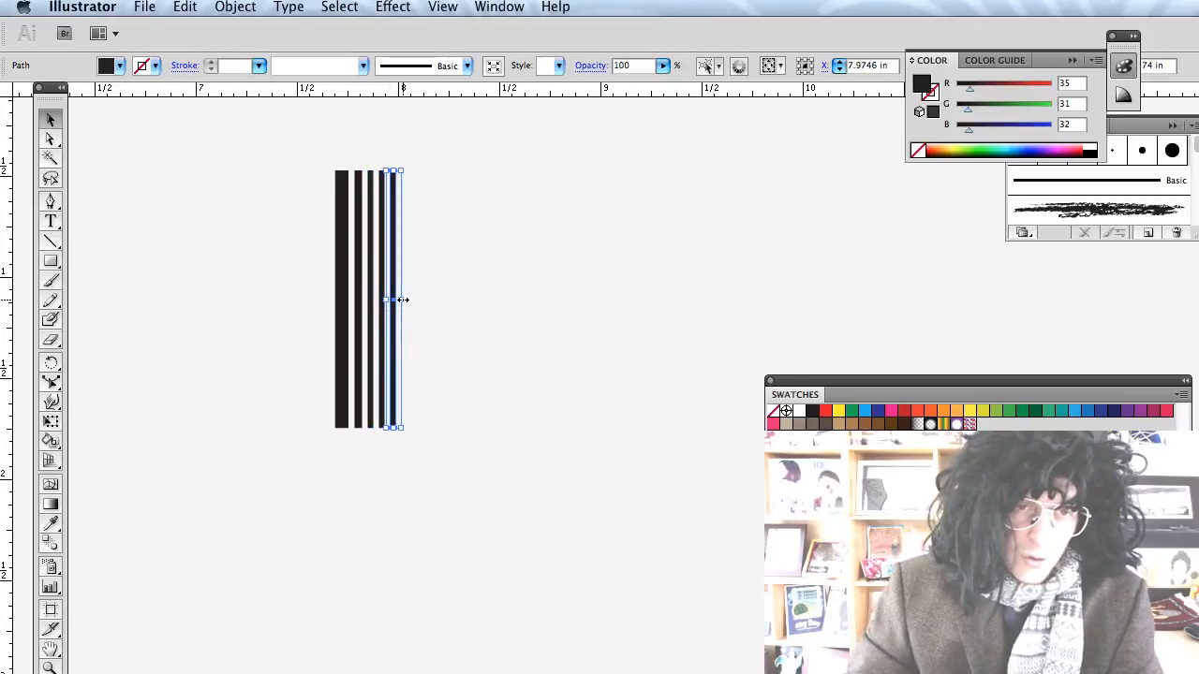
drag(403, 300, 404, 300)
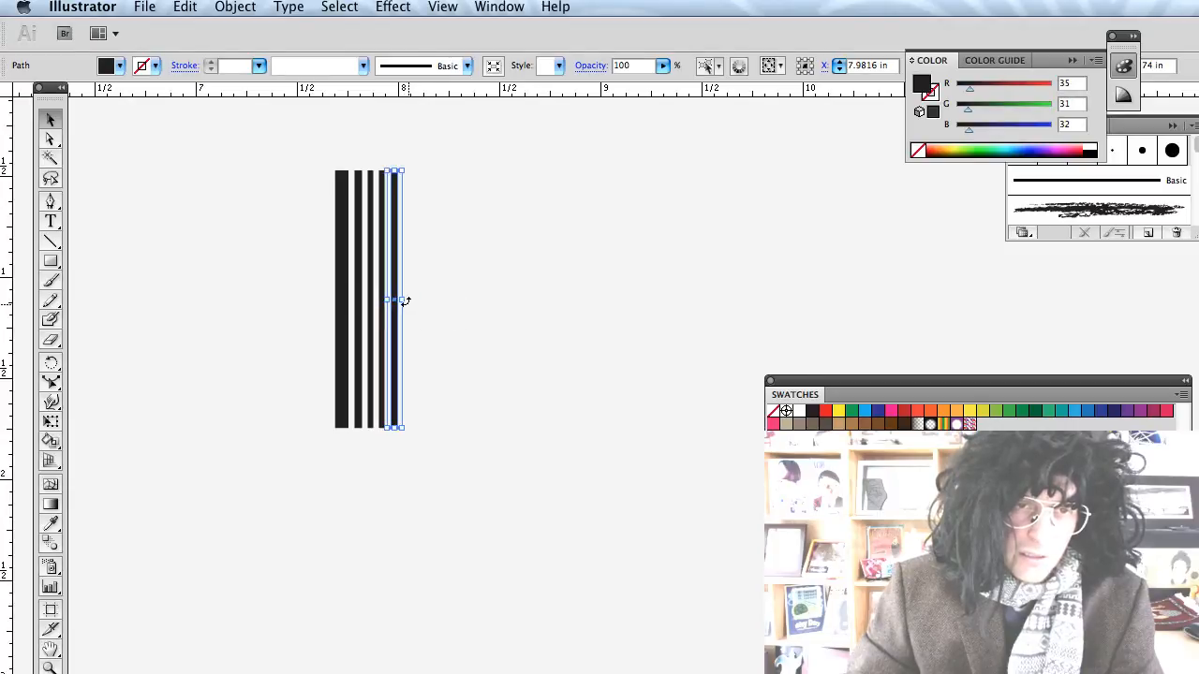
Group the five bars and add guides along their top and bottom edges.
click(432, 324)
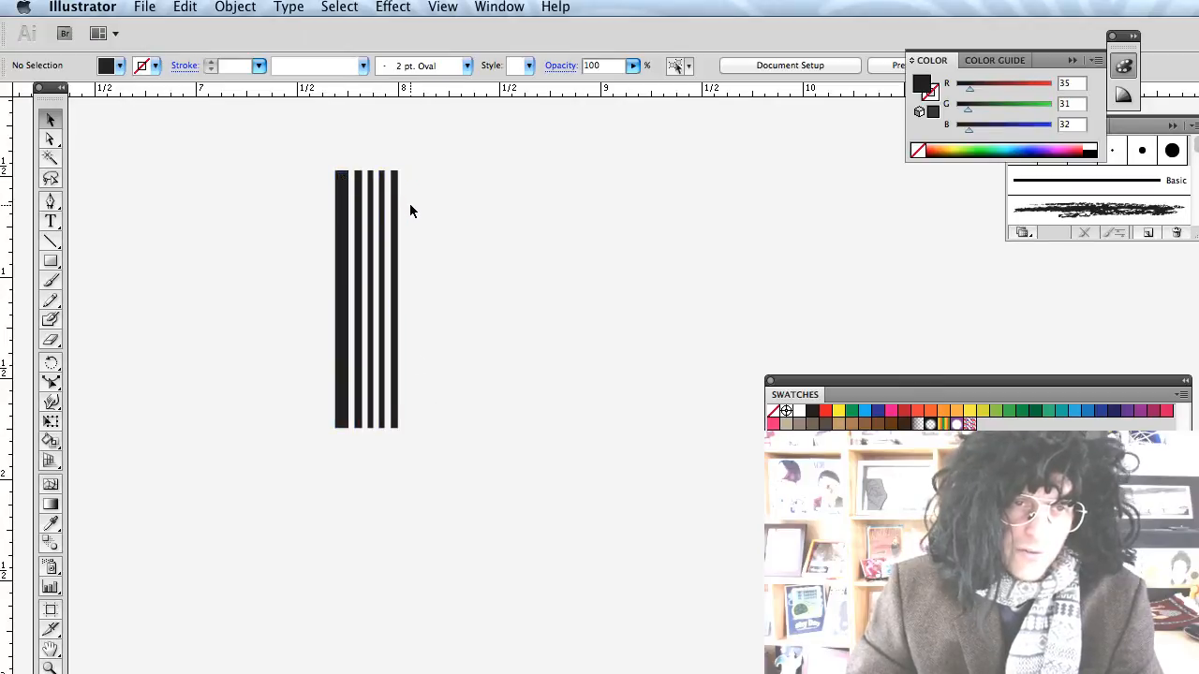
drag(420, 453, 276, 159)
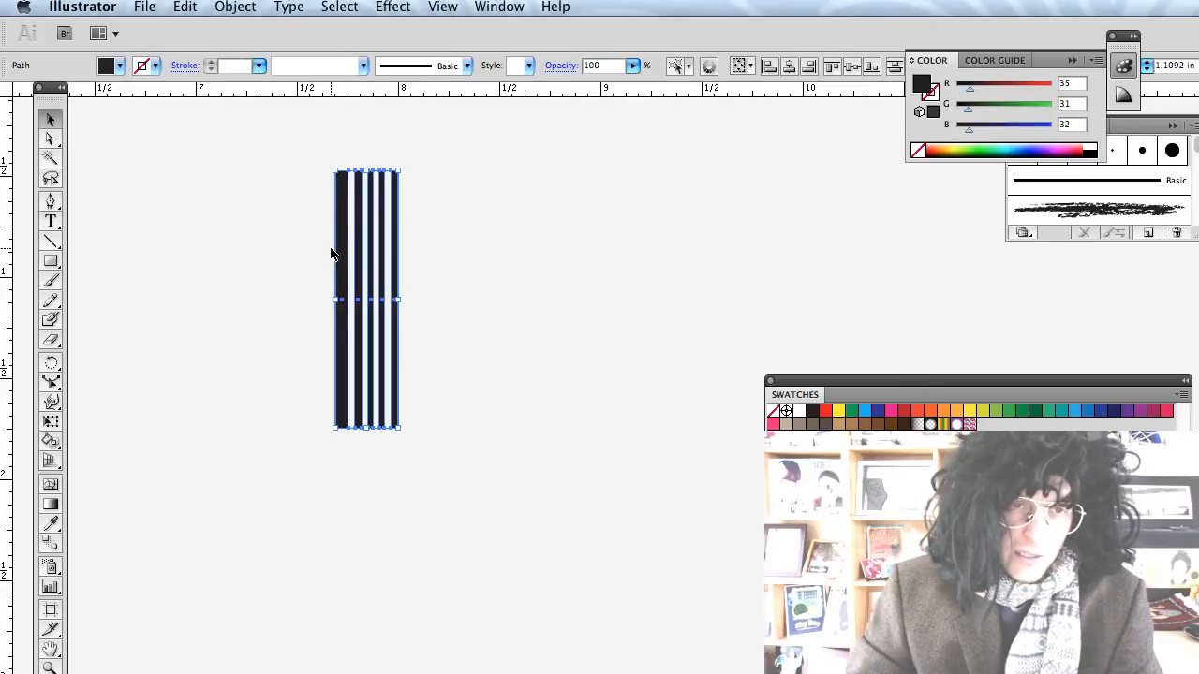
key(super+g)
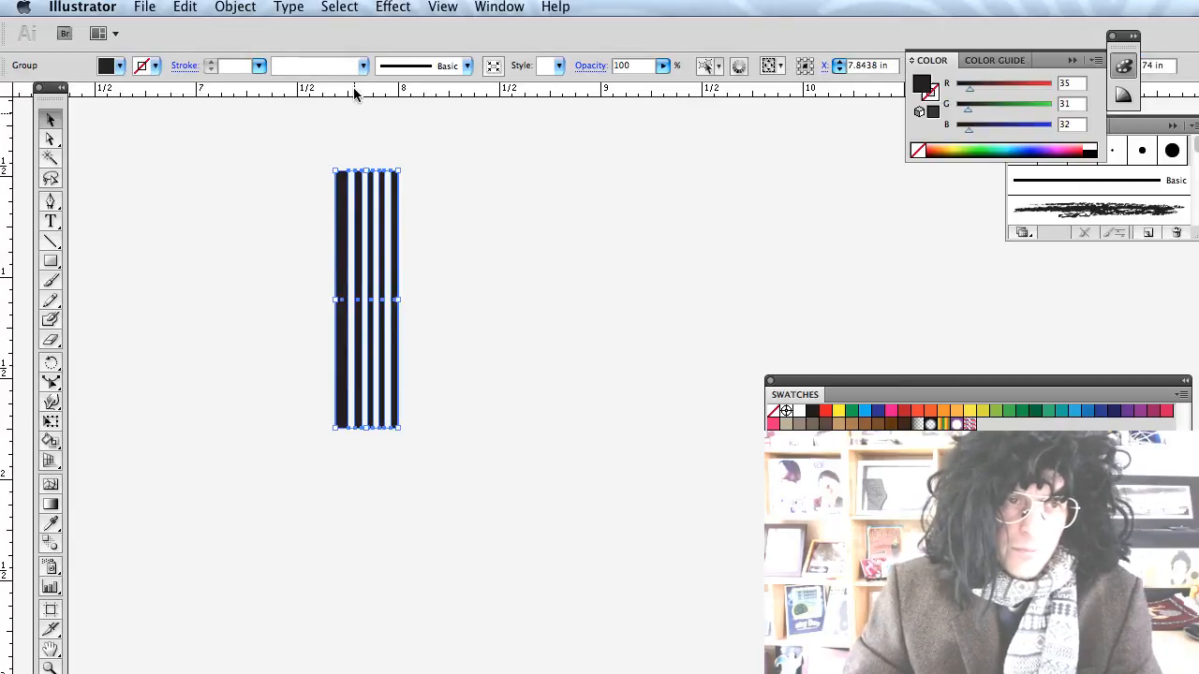
drag(353, 87, 356, 172)
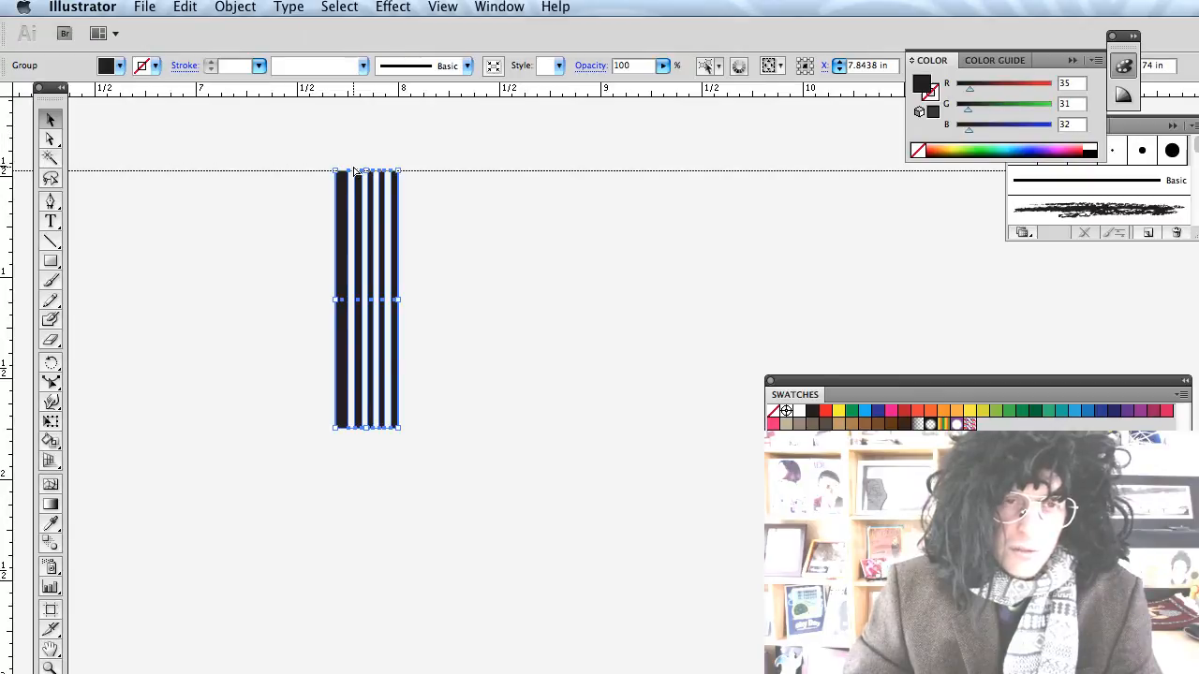
drag(353, 87, 359, 429)
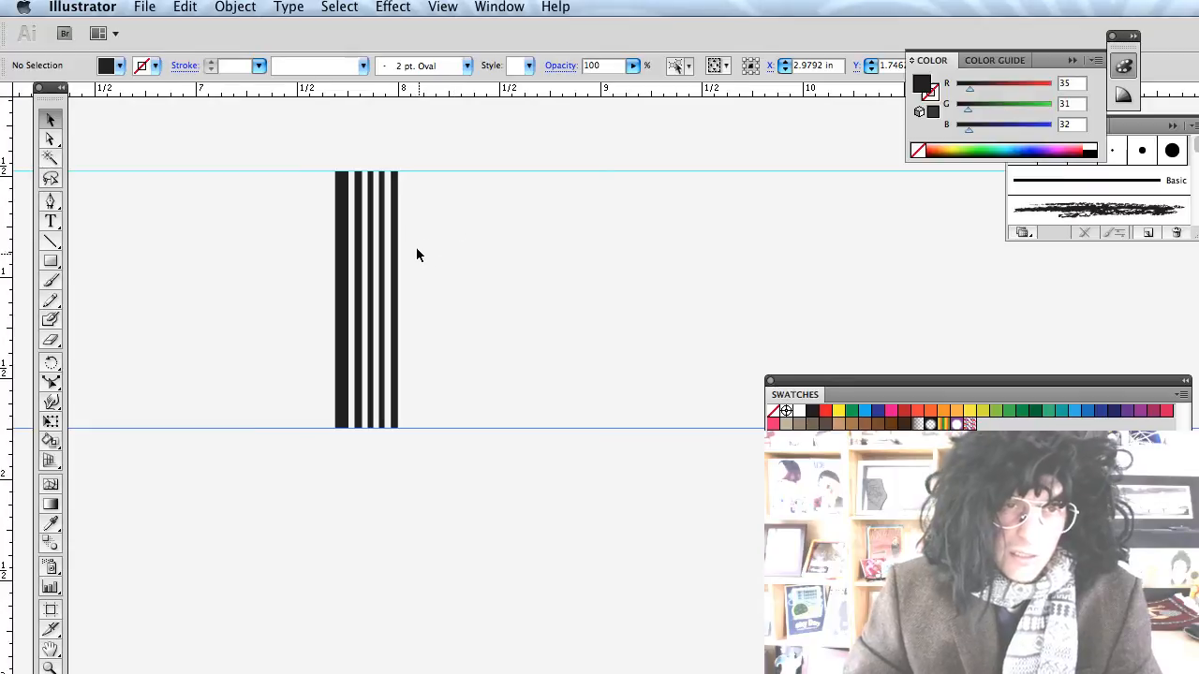
Copy the stripes group and paste a duplicate in front.
drag(415, 254, 311, 273)
key(super+c)
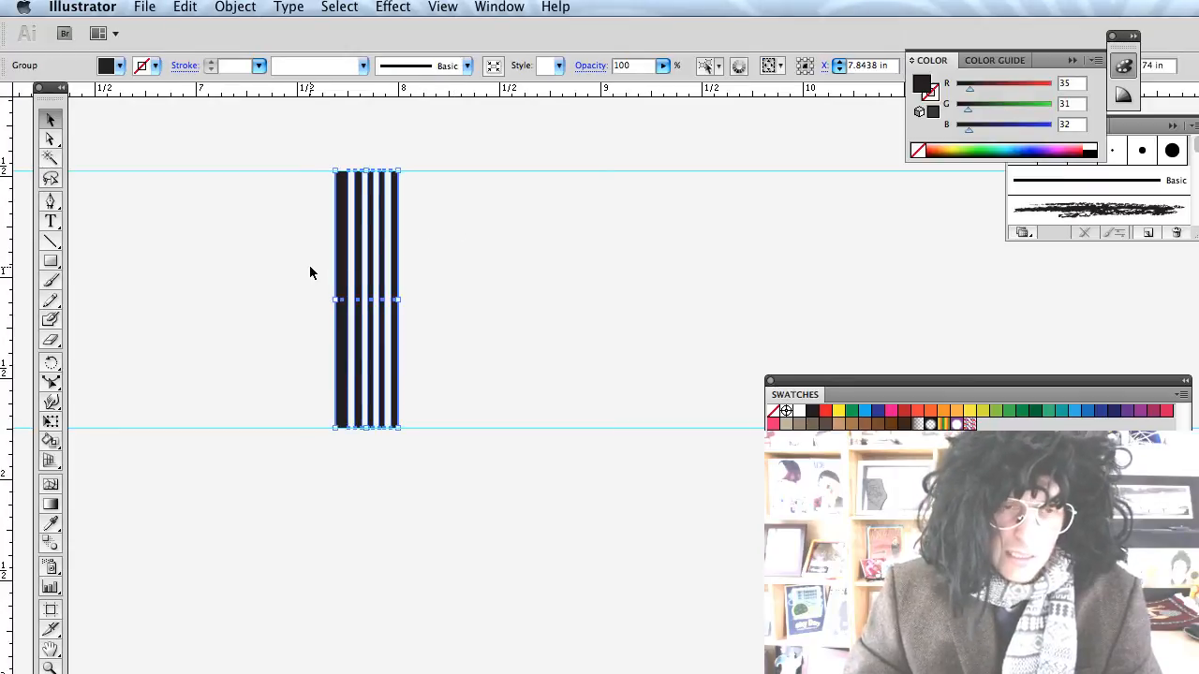
key(super+f)
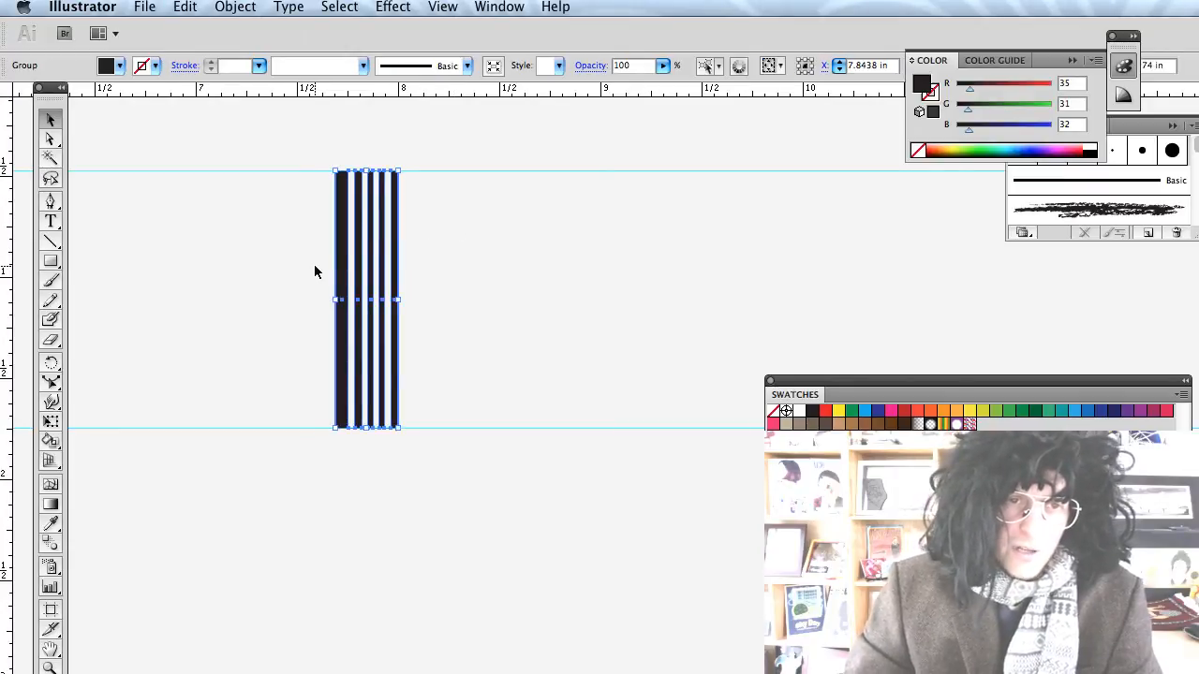
key(shift+super+a)
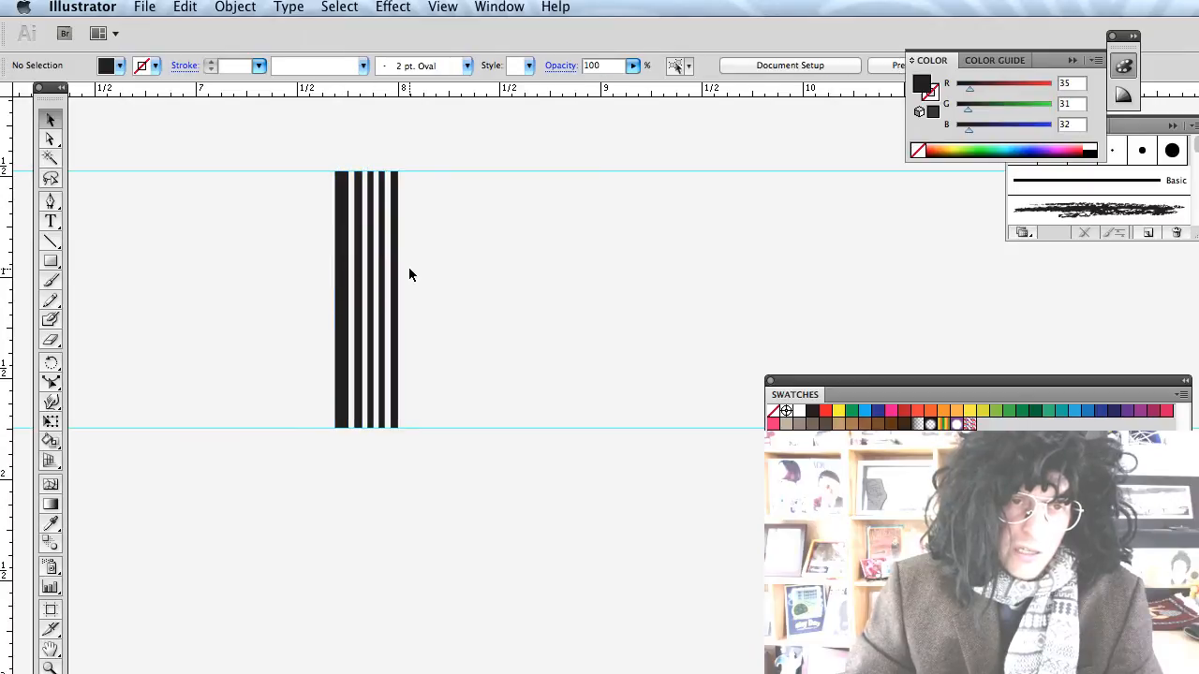
Move the stripes group right and repeat copies side by side to widen the barcode.
drag(386, 281, 455, 281)
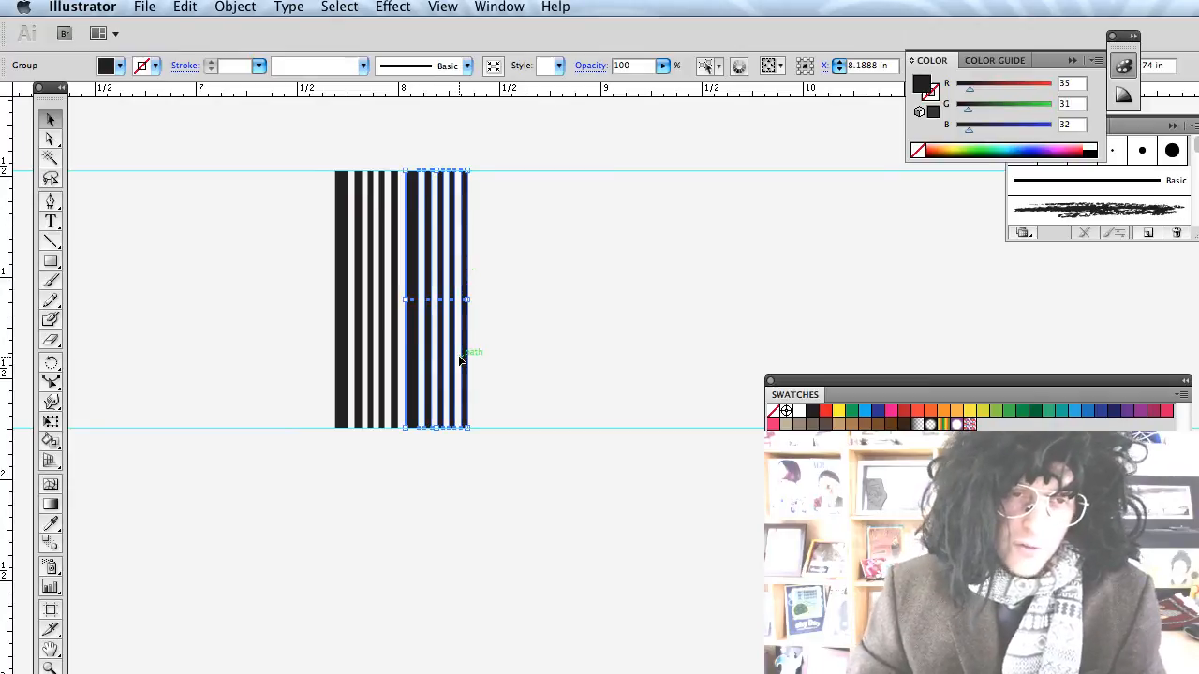
scroll(459, 356, left, 2)
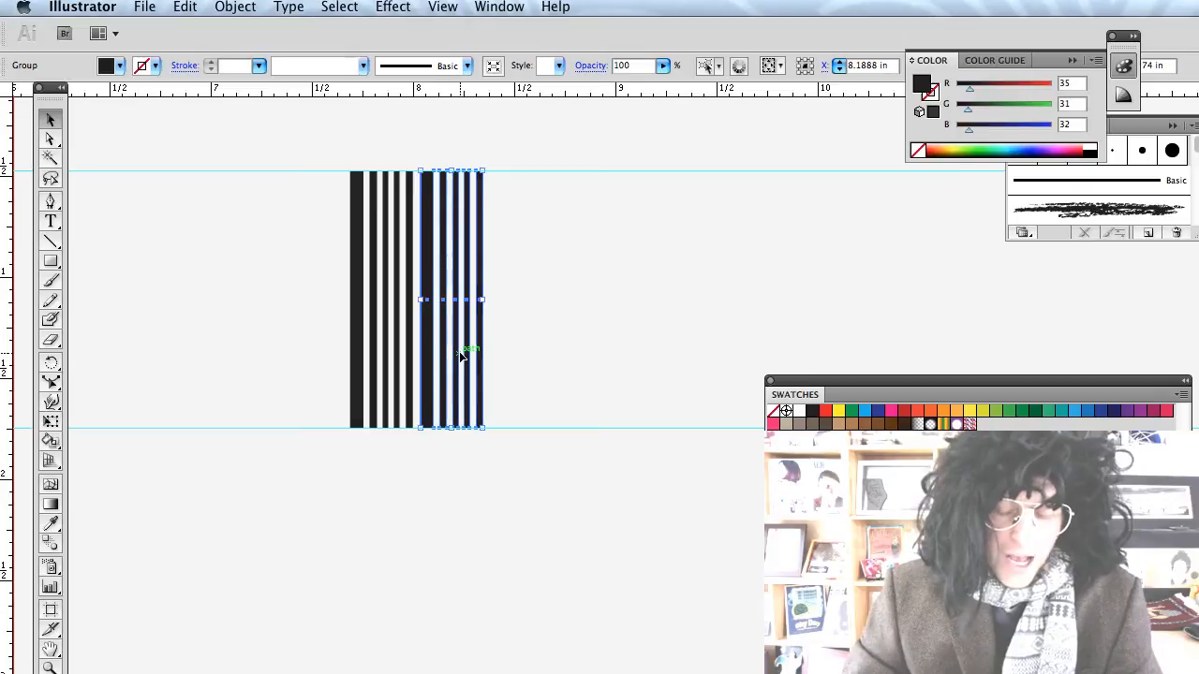
key(super+d)
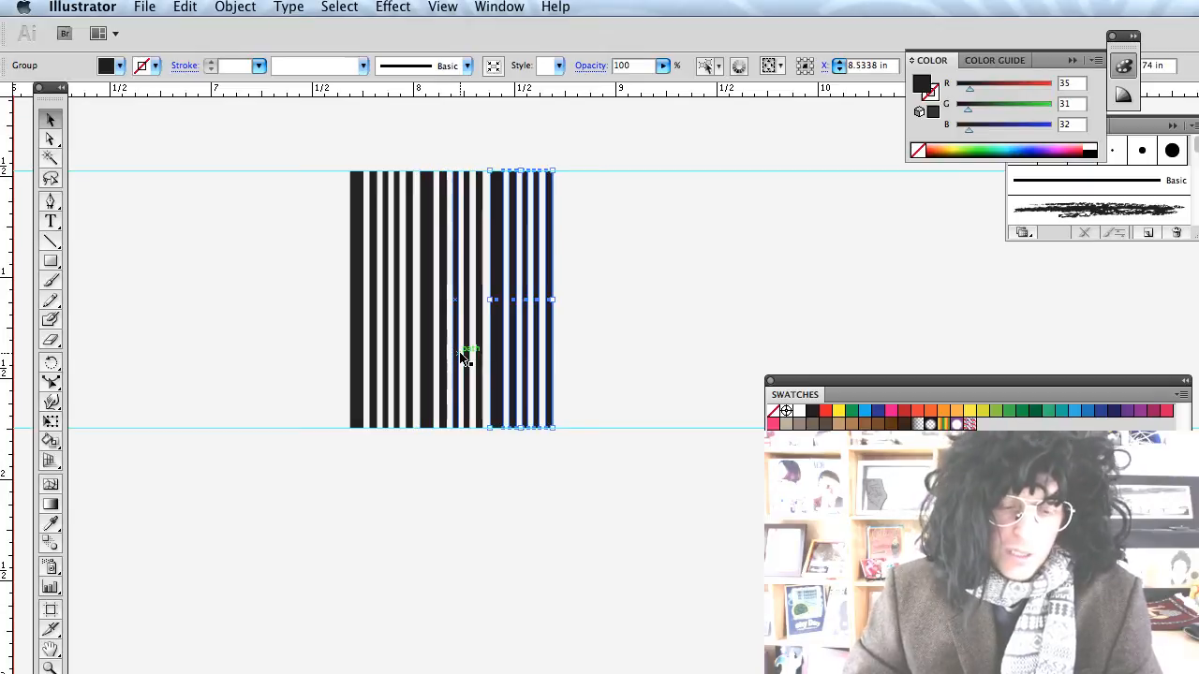
key(super+d)
key(super+z)
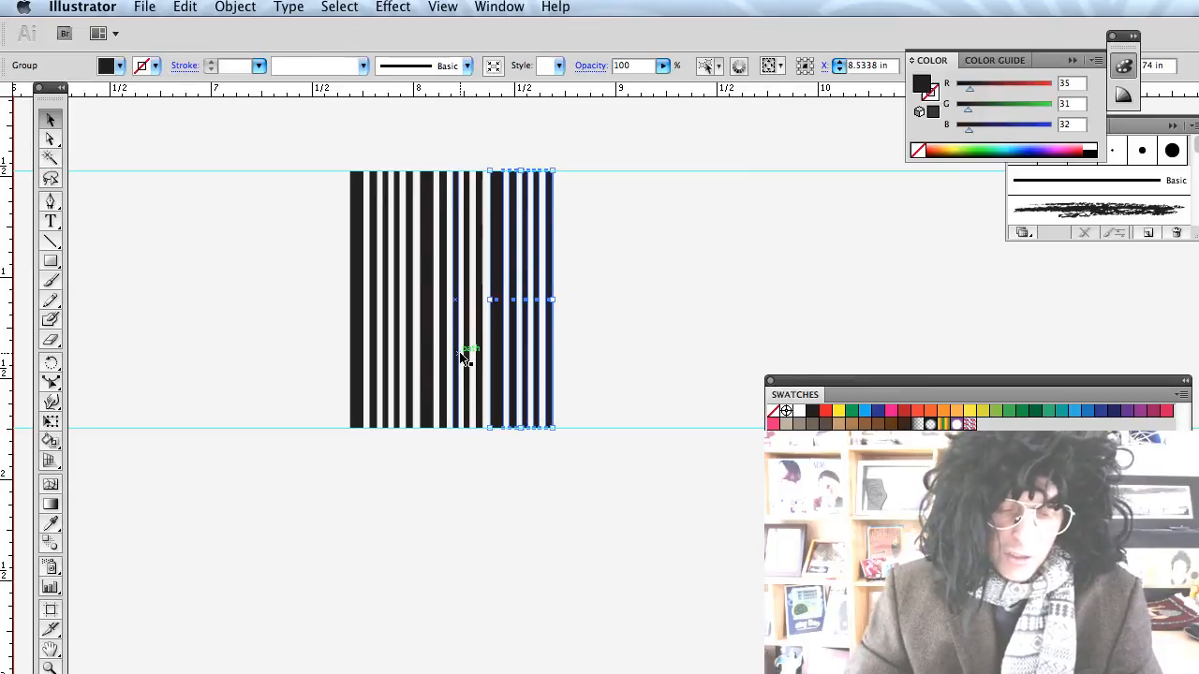
key(super+c)
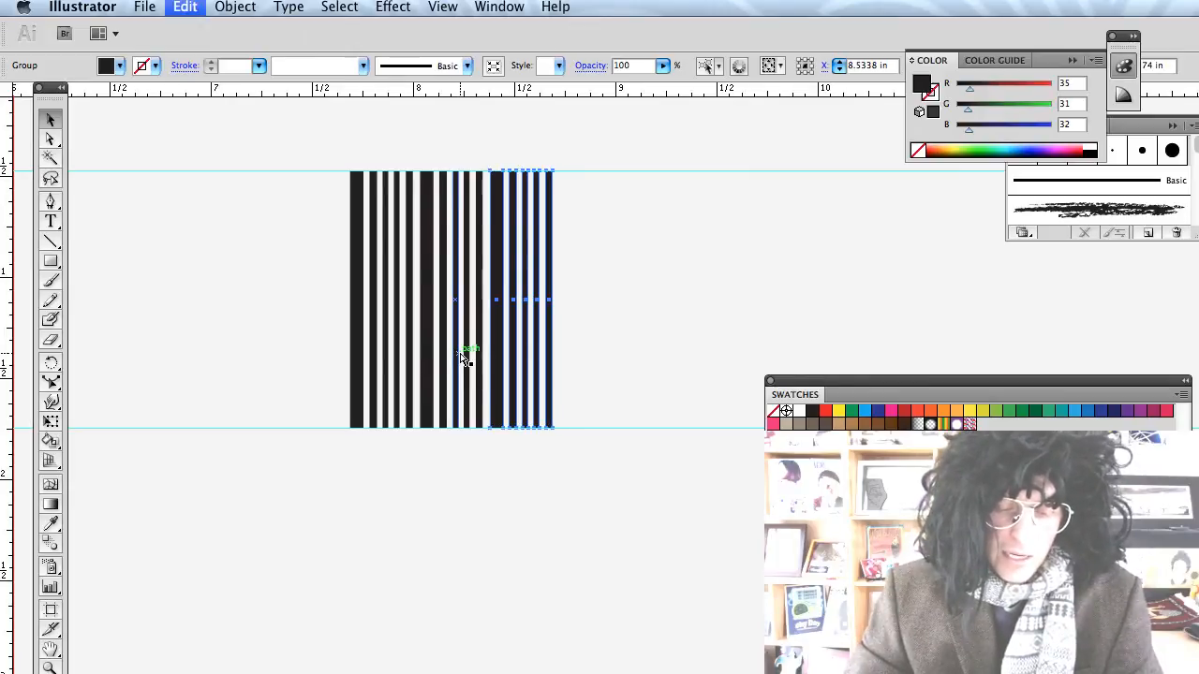
key(super+d)
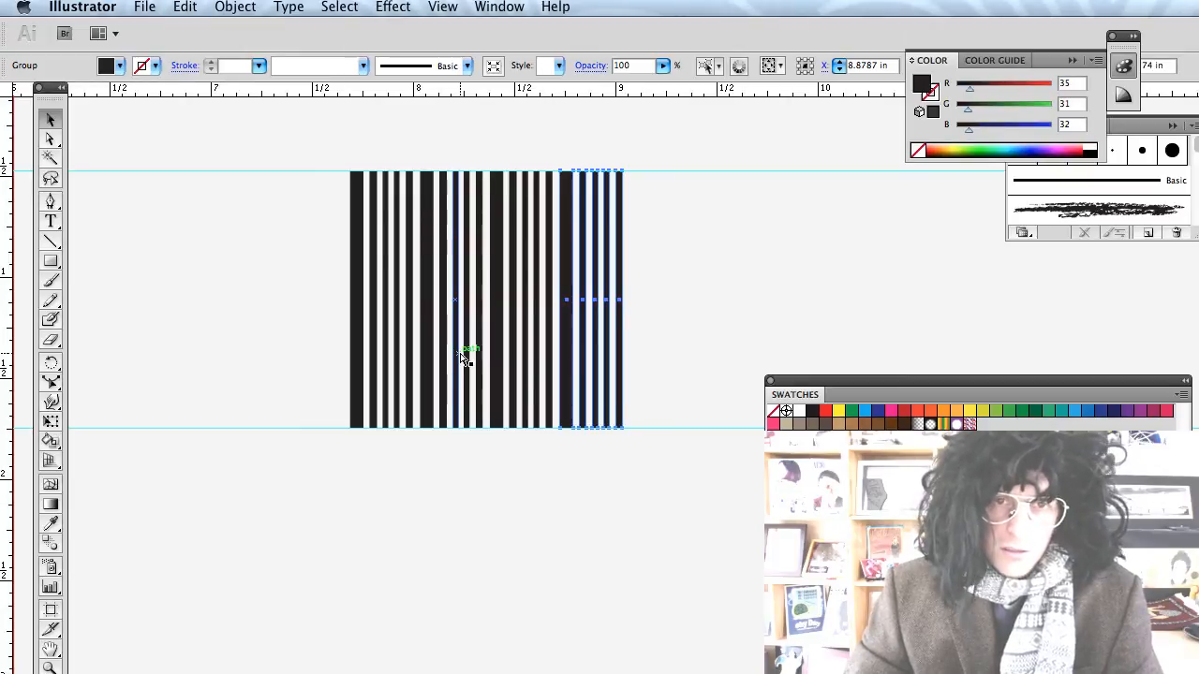
key(super+d)
Reposition a stripe group within the barcode and pick out a single left stripe.
click(379, 495)
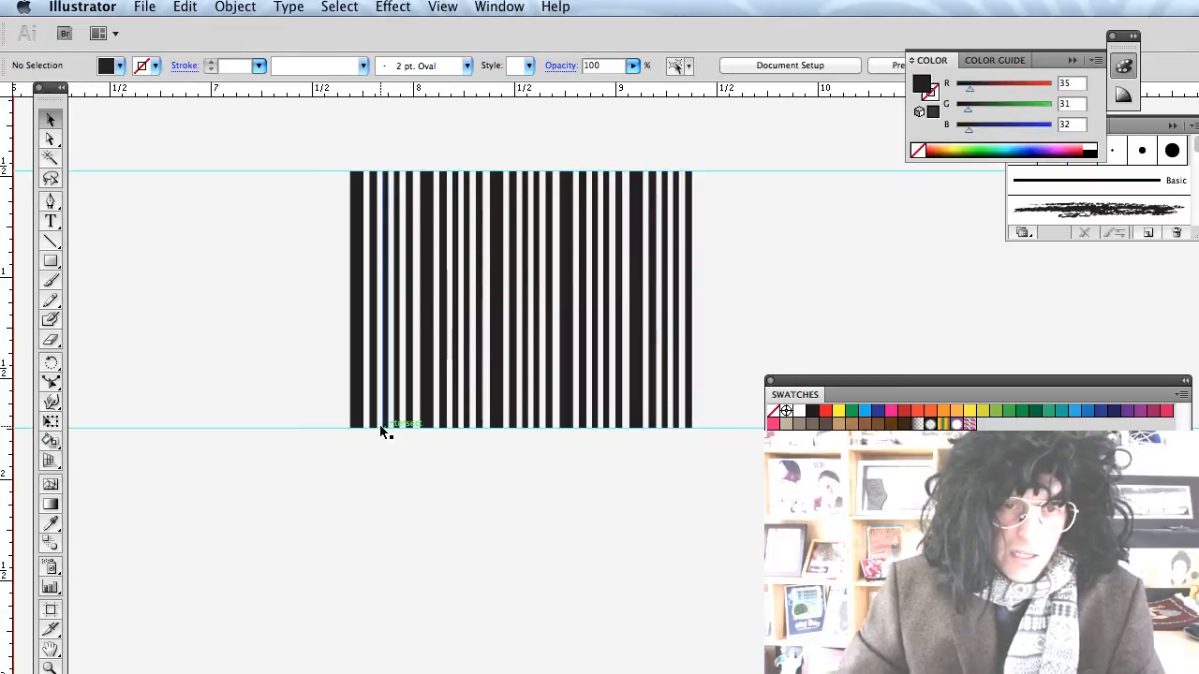
drag(375, 354, 524, 341)
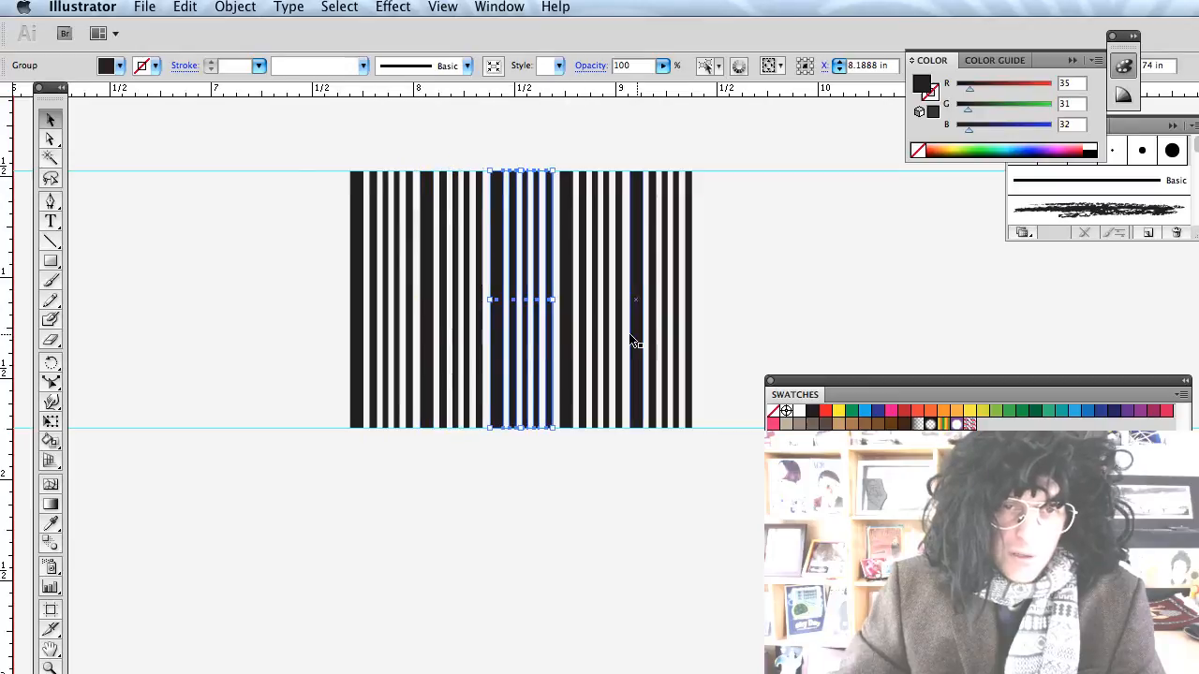
click(394, 507)
click(353, 412)
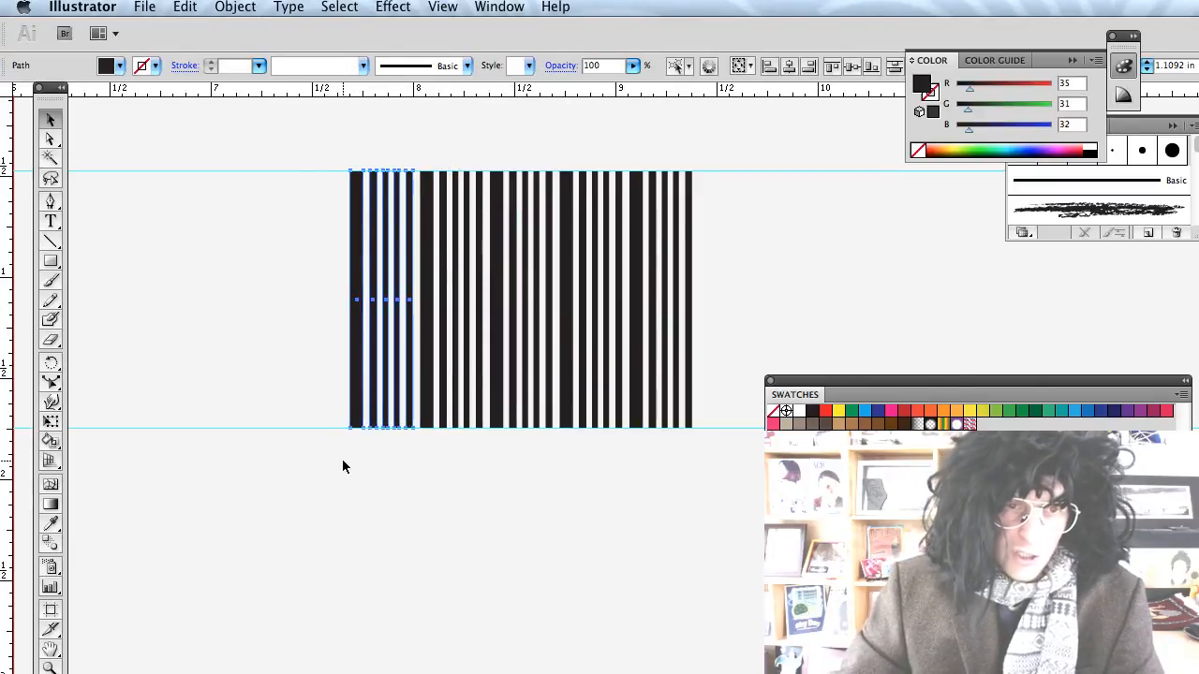
click(343, 463)
click(356, 423)
Stretch the left guard bars down below the bottom of the barcode.
drag(356, 427, 353, 478)
key(super+z)
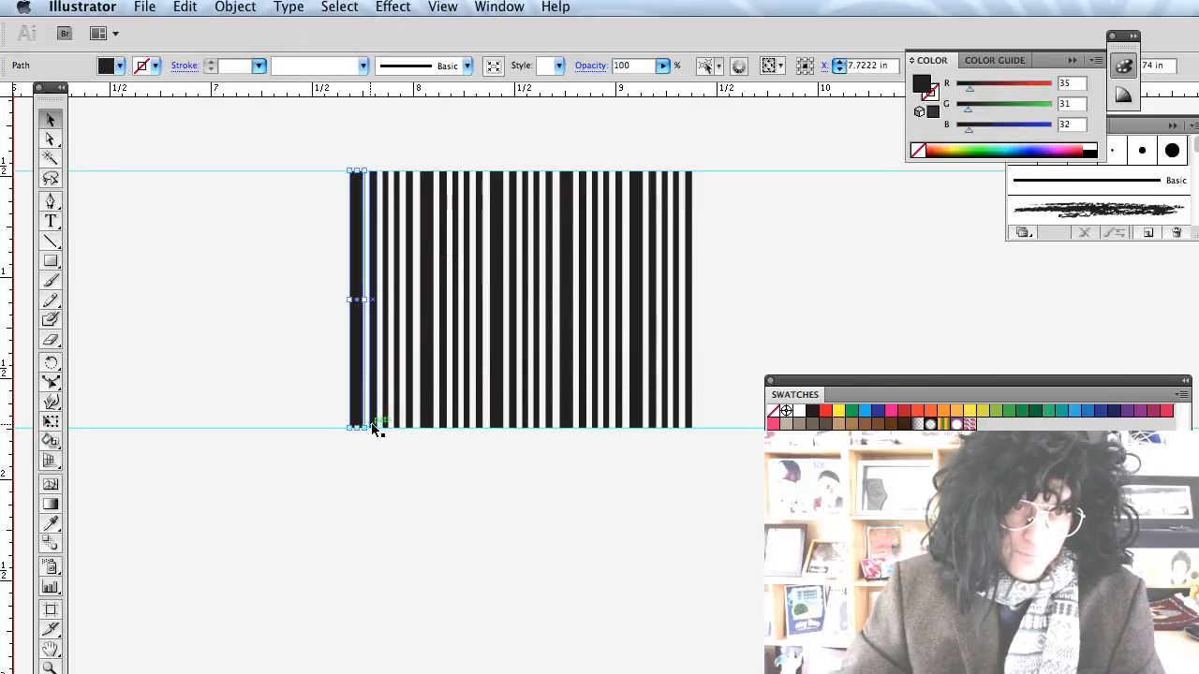
drag(372, 426, 365, 480)
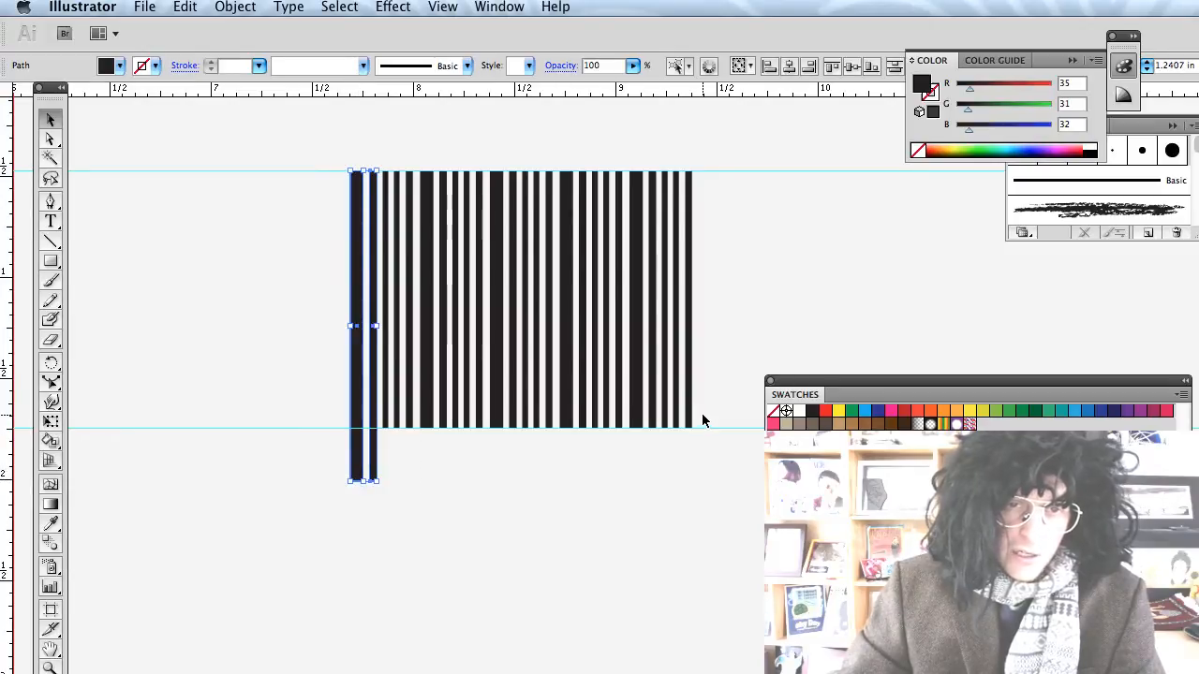
Stretch the rightmost barcode stripe down below the barcode as well.
click(701, 429)
click(691, 418)
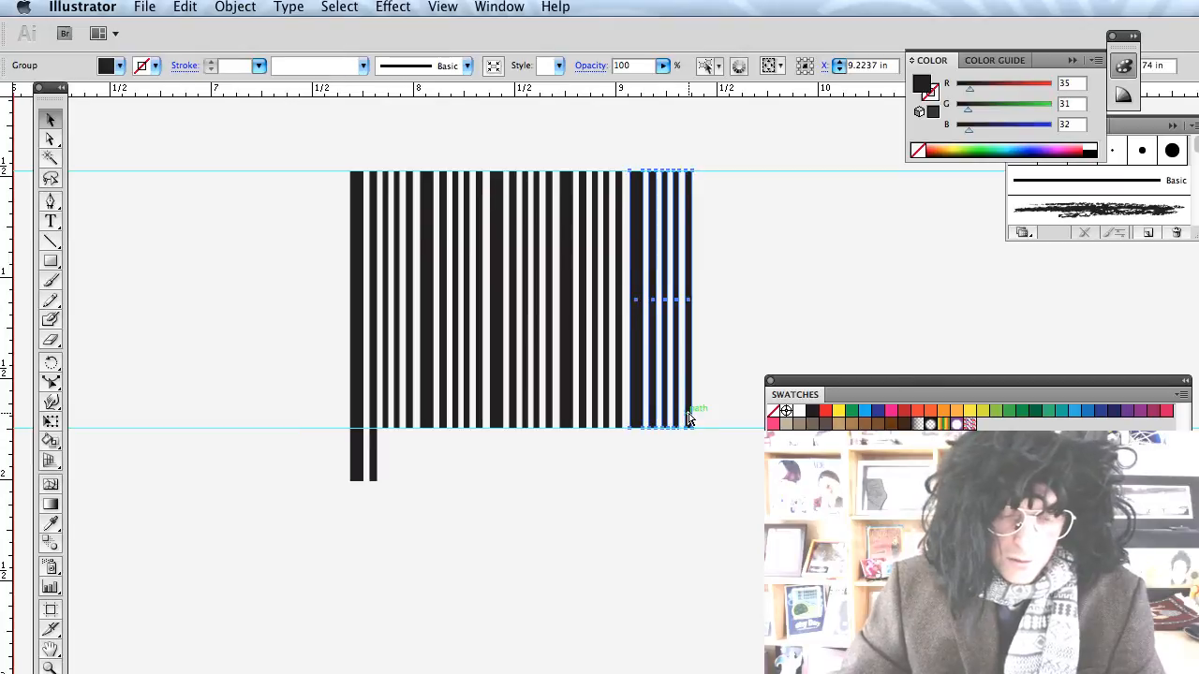
click(681, 446)
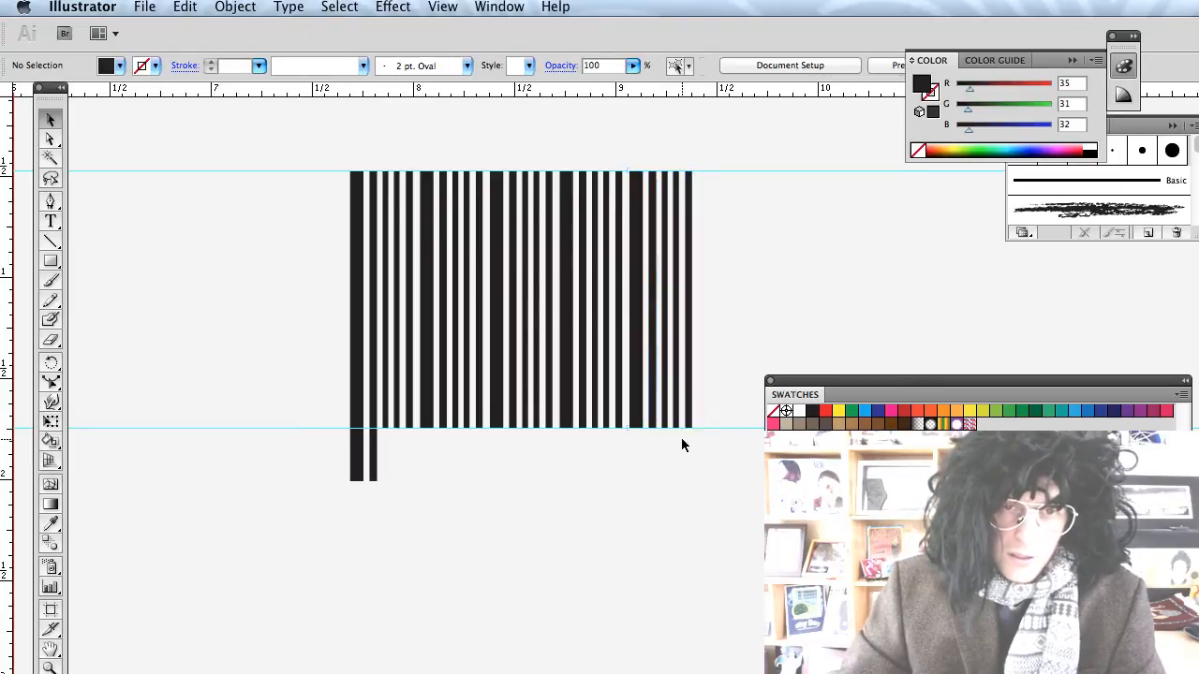
click(687, 420)
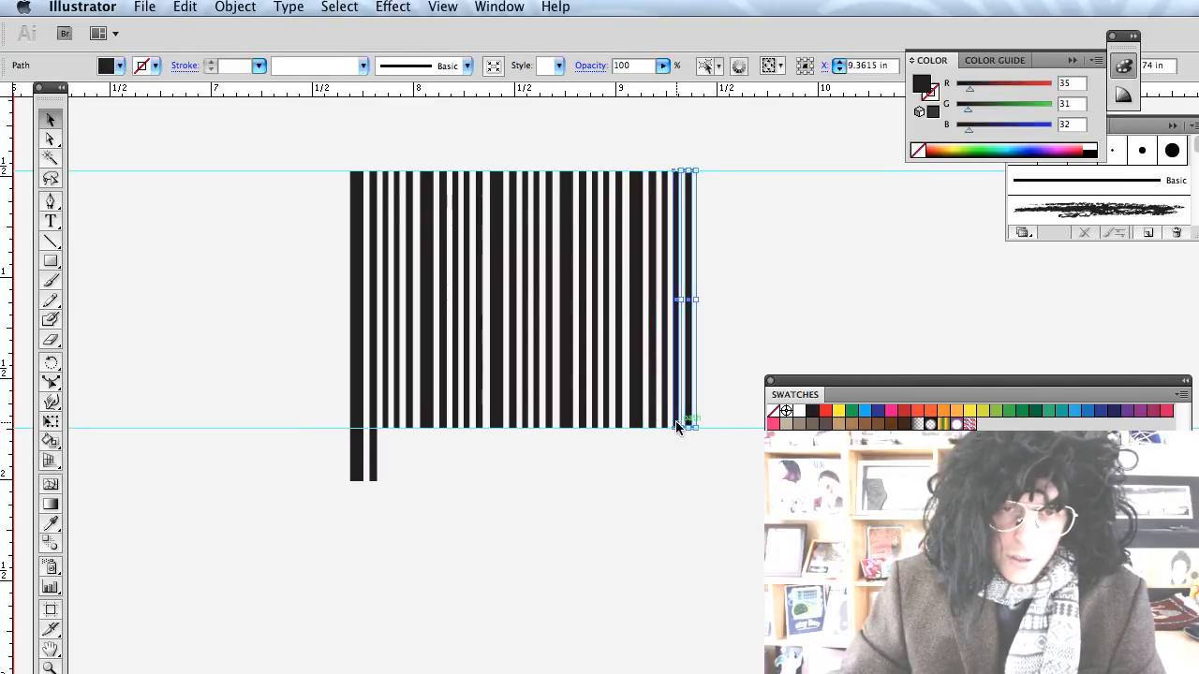
drag(678, 427, 675, 476)
scroll(675, 476, right, 3)
scroll(675, 476, up, 1)
key(t)
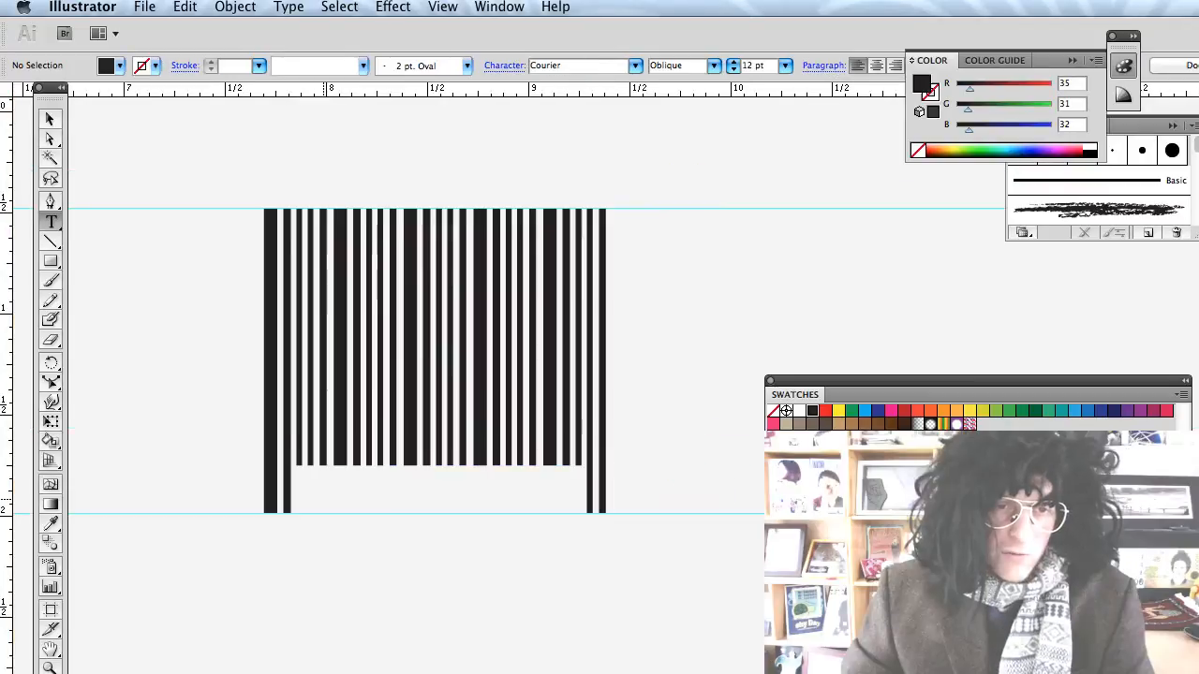
click(323, 501)
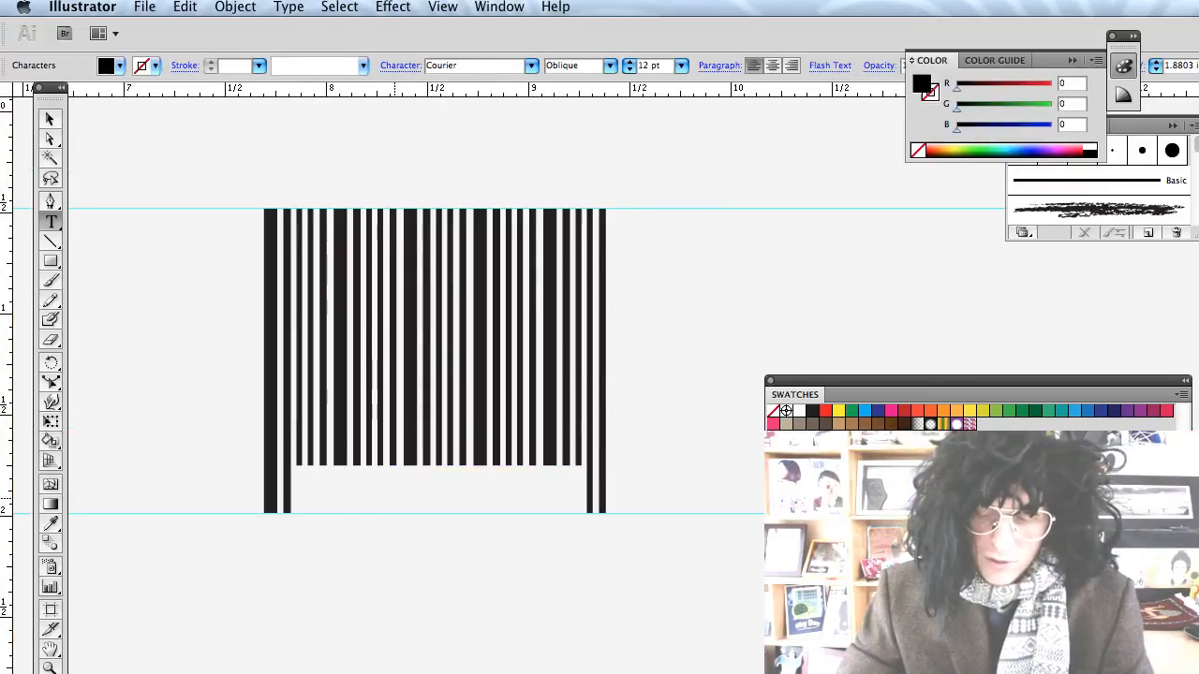
text(41248963254)
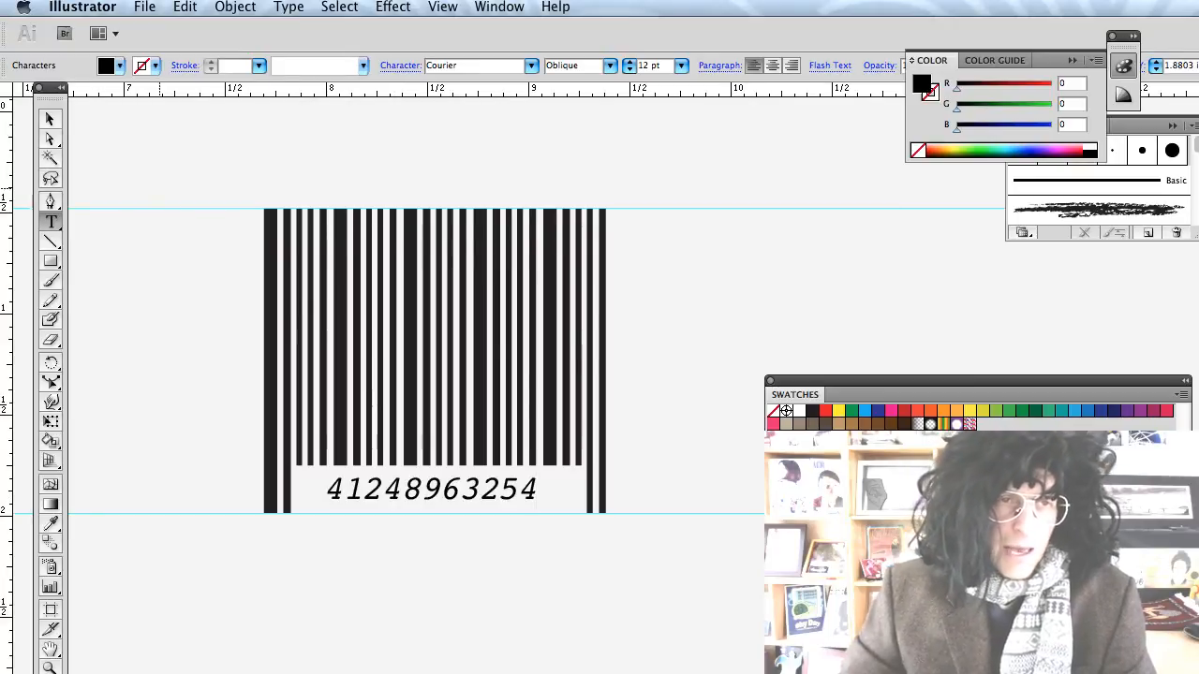
click(42, 120)
click(207, 175)
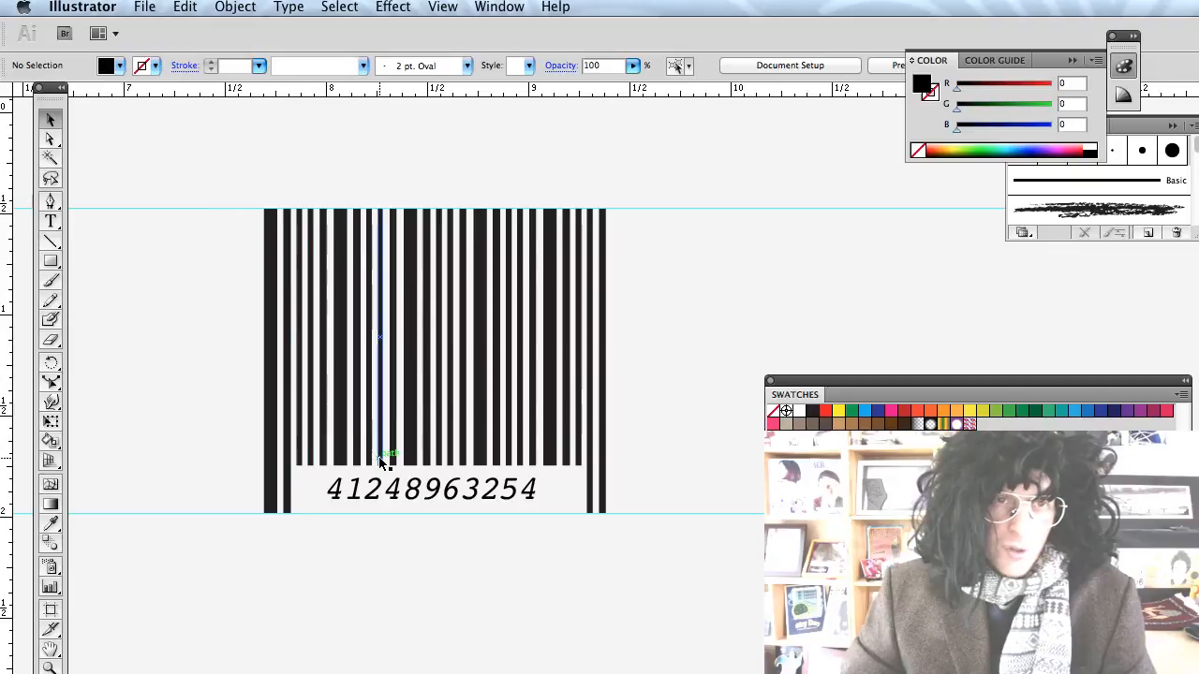
scroll(412, 481, down, 1)
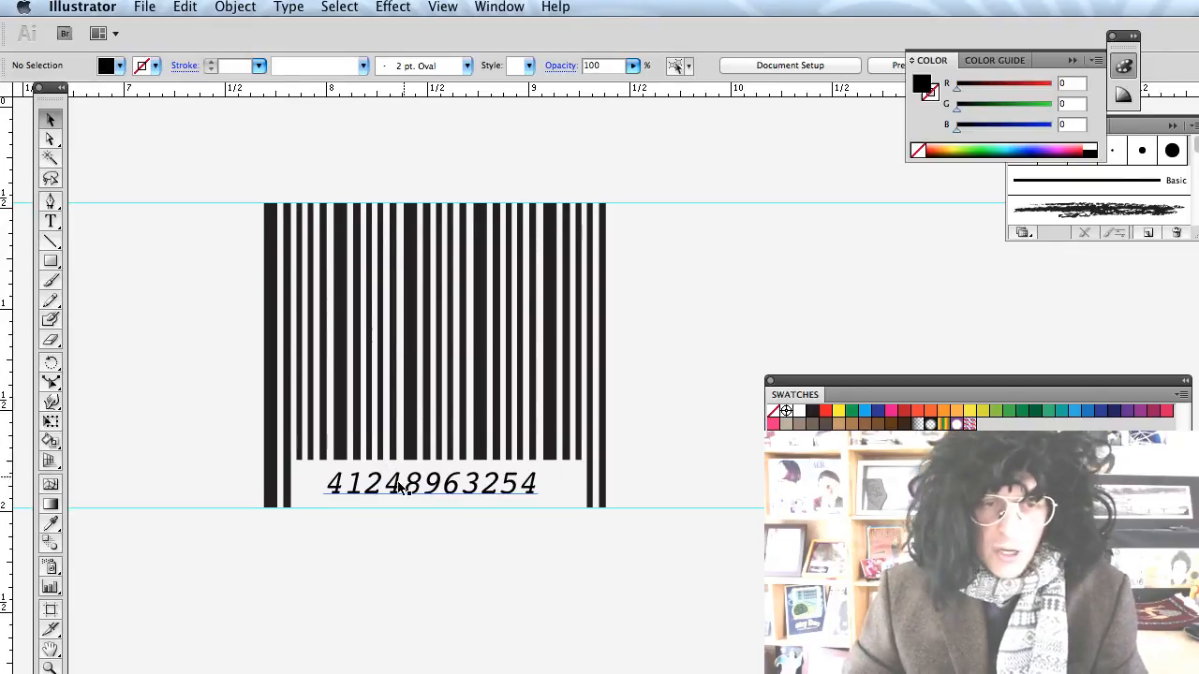
Move the barcode and its number onto the back cover, in front of the background.
drag(248, 172, 683, 571)
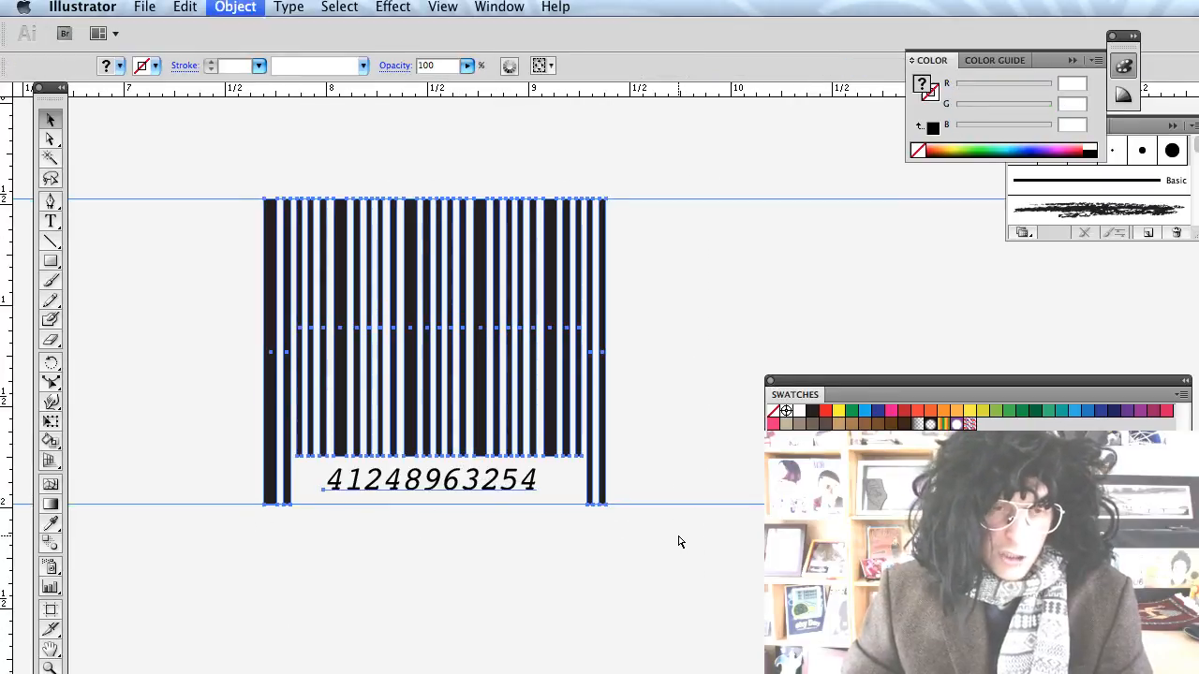
scroll(636, 509, down, 2)
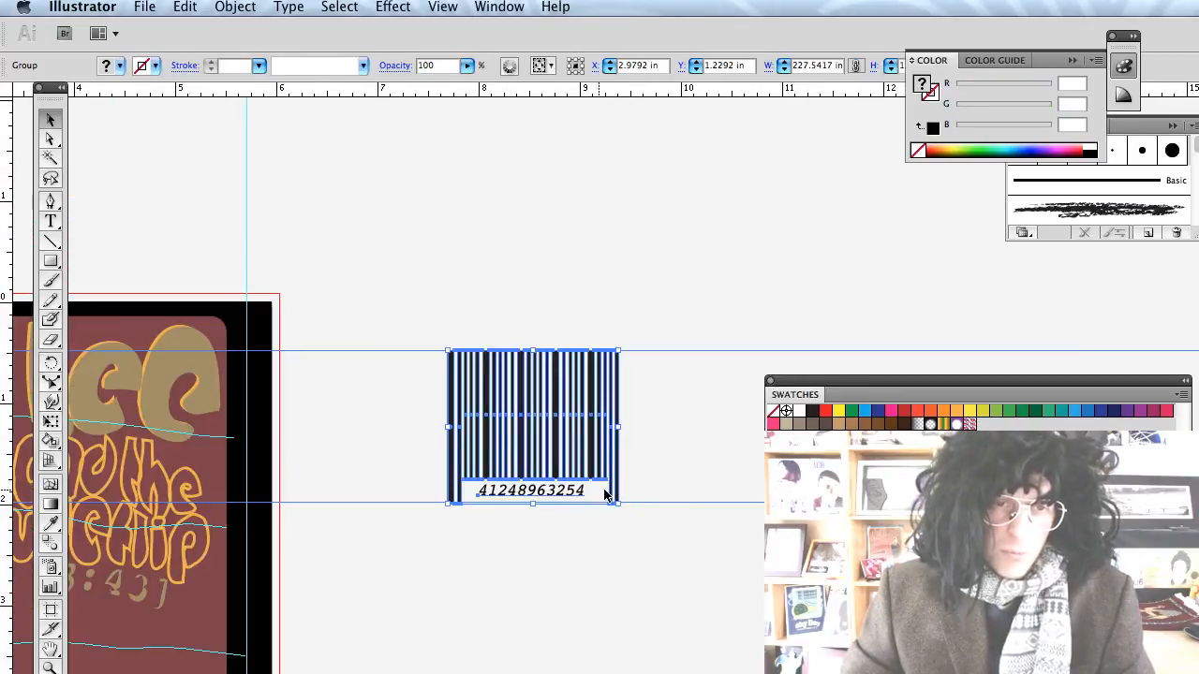
scroll(552, 515, left, 6)
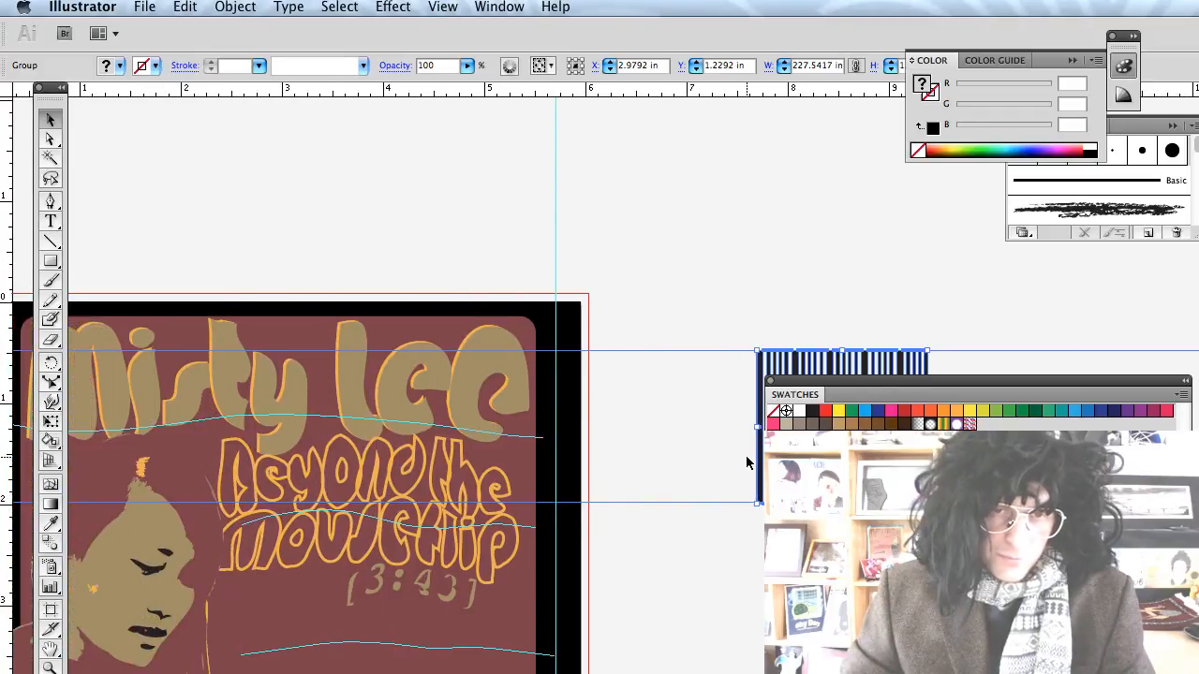
mouse_move(803, 367)
mouse_down()
mouse_move(630, 519)
mouse_move(413, 629)
mouse_move(391, 616)
mouse_up()
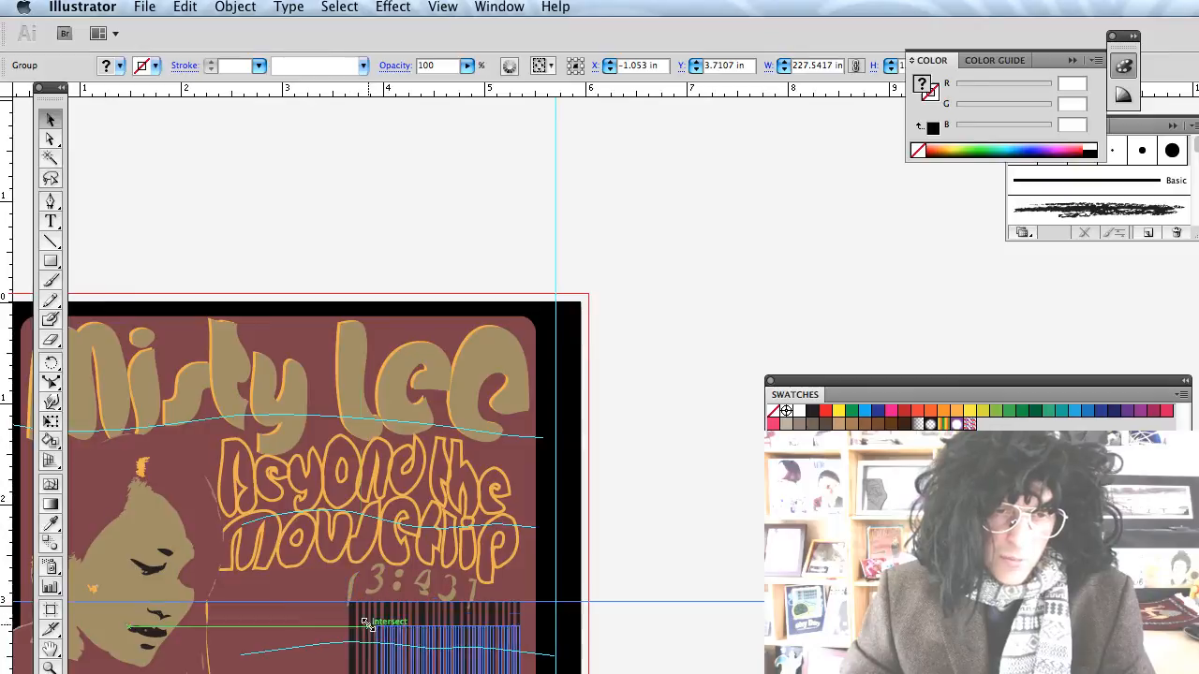
key(shift+super+bracketleft)
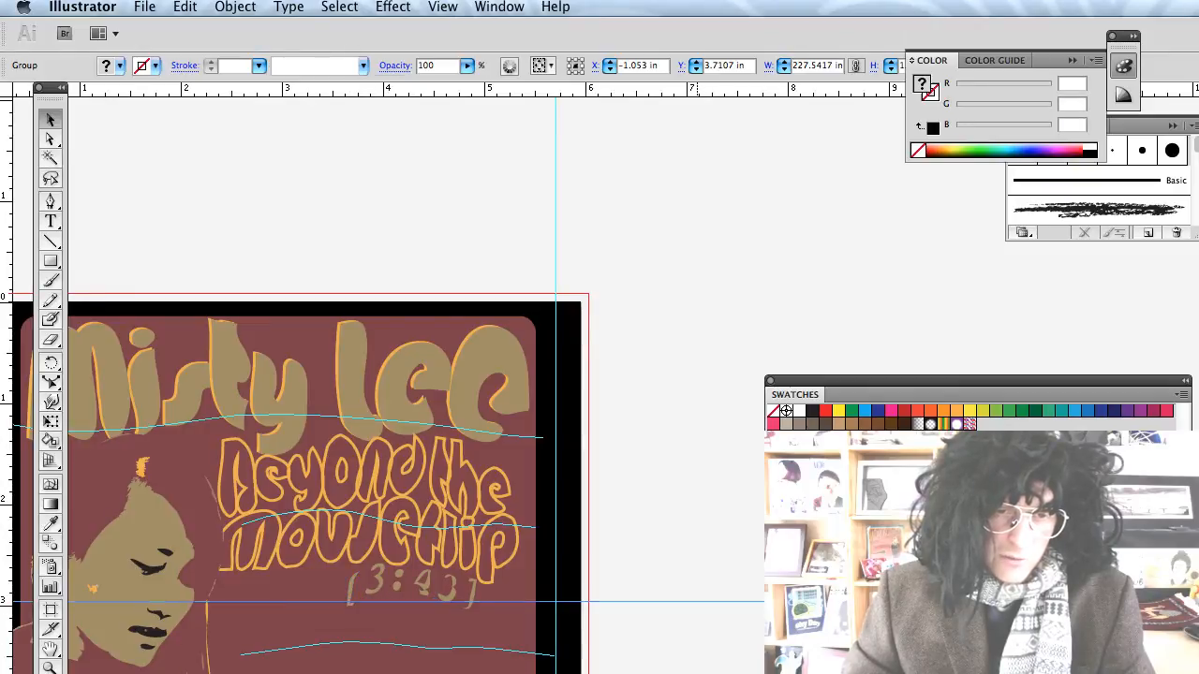
key(shift+super+a)
Zoom into the lower cover and nudge the barcode into the maroon panel's lower-right corner.
key(super+equal)
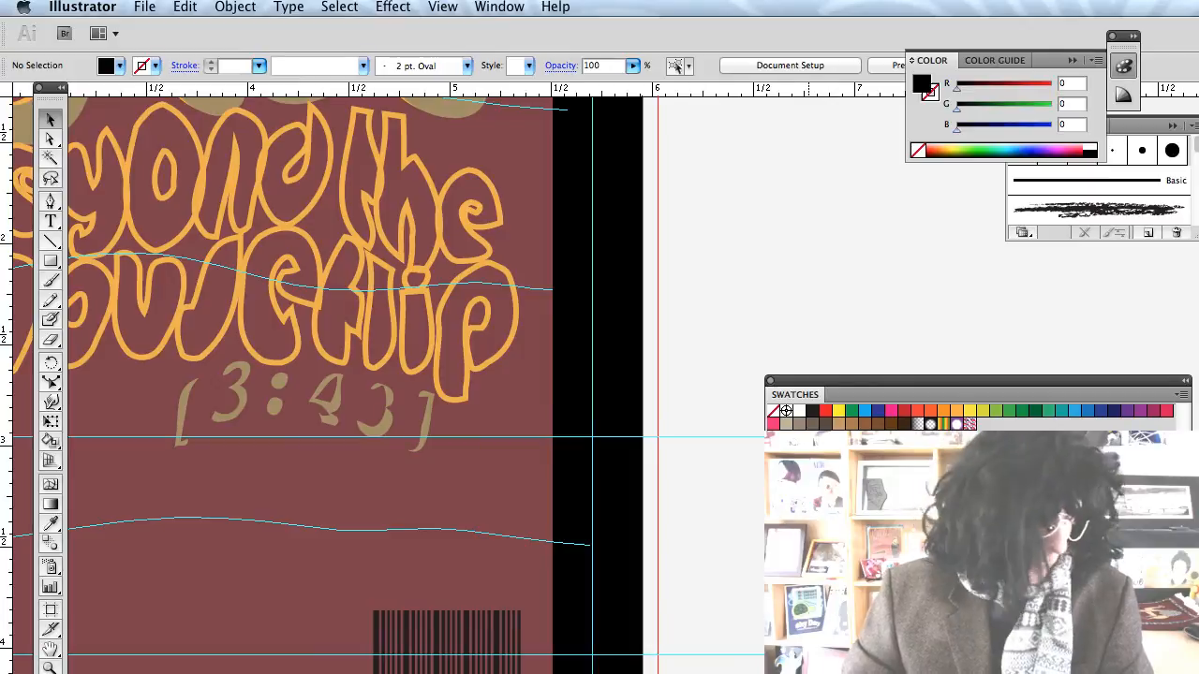
scroll(374, 374, left, 10)
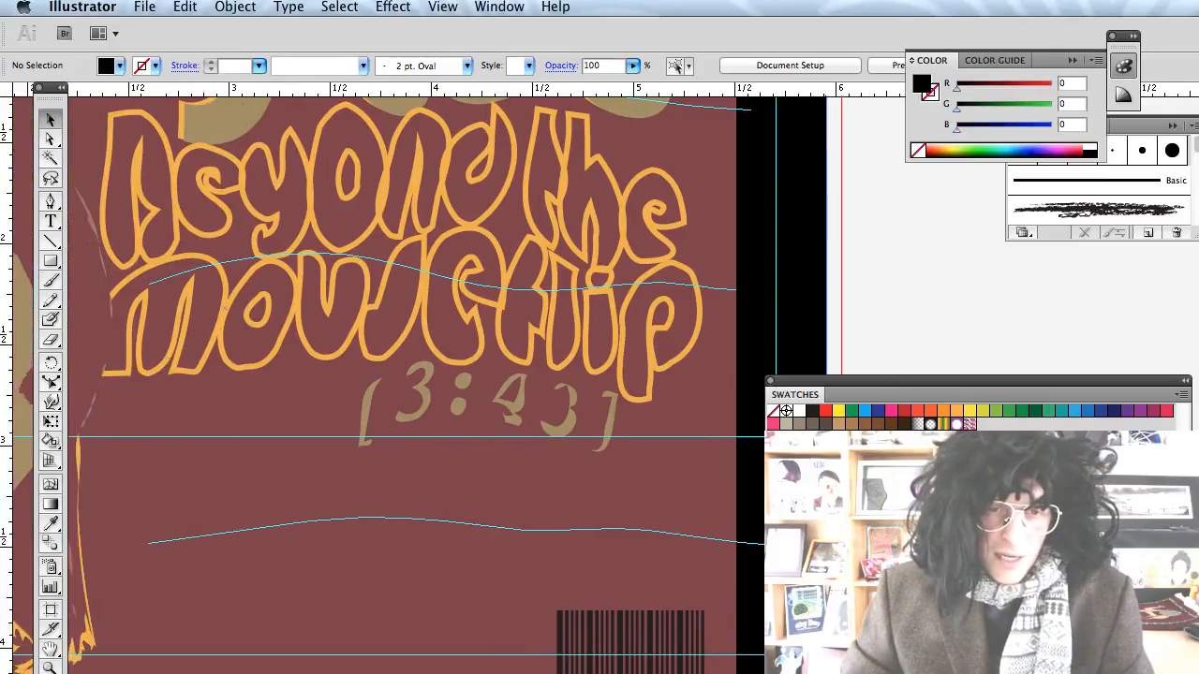
scroll(422, 375, left, 2)
drag(930, 379, 1198, 422)
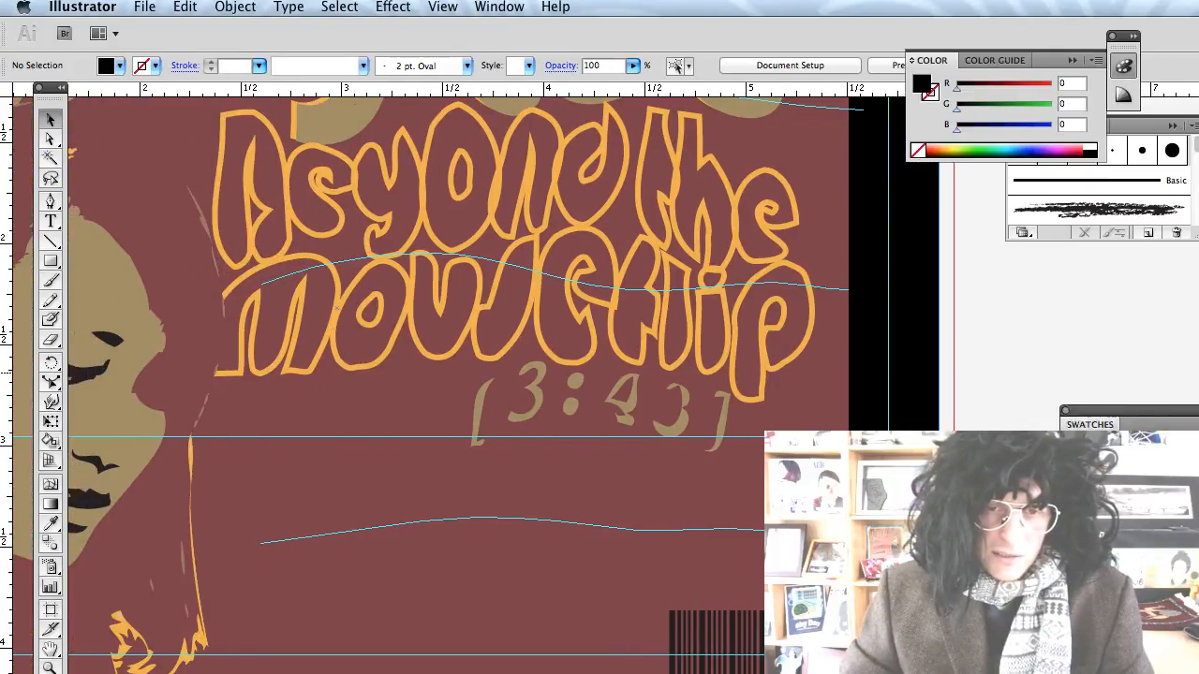
scroll(506, 647, down, 5)
scroll(512, 570, left, 6)
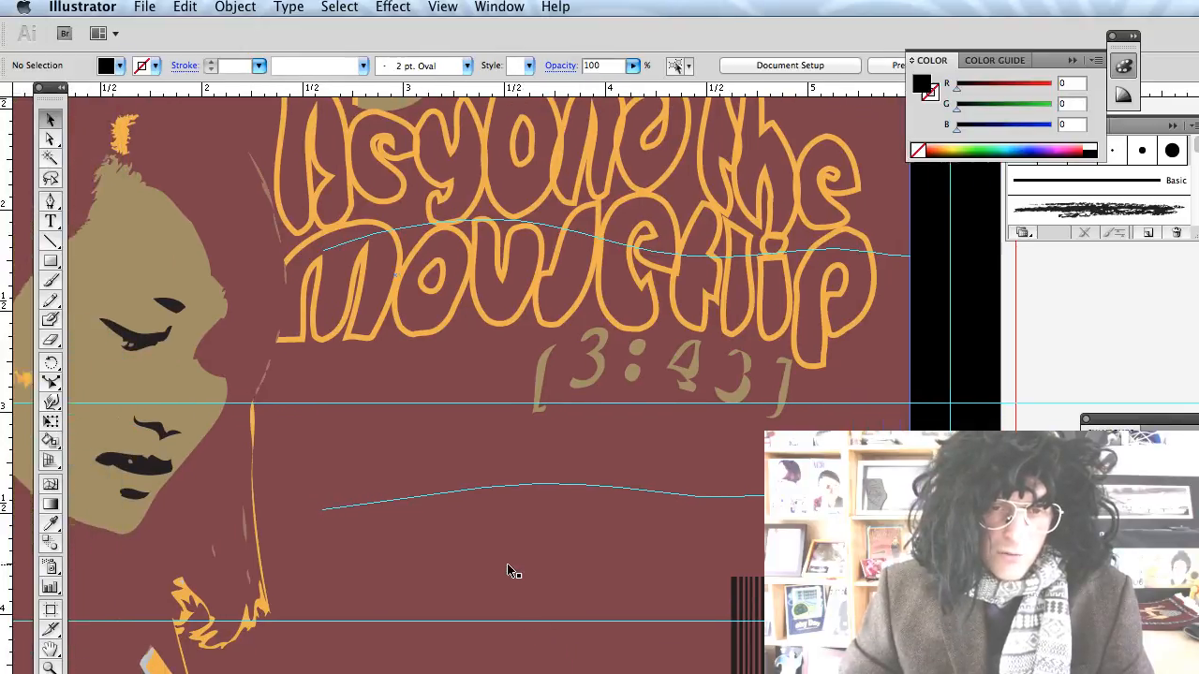
scroll(525, 551, right, 8)
scroll(532, 549, down, 2)
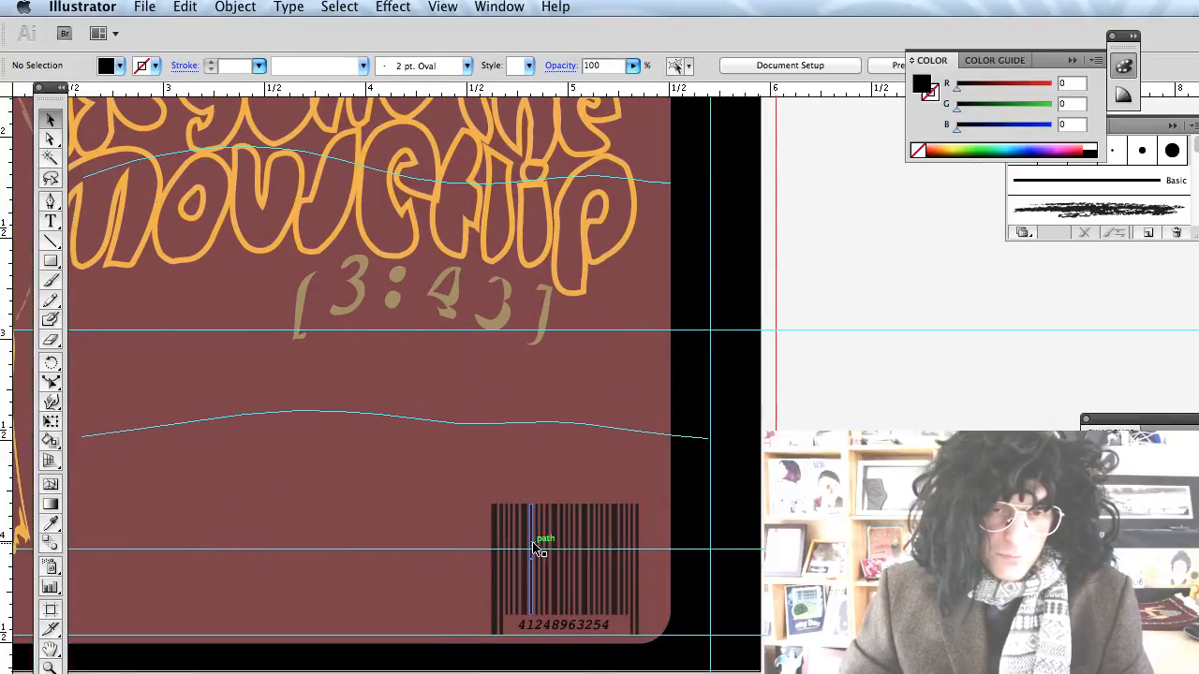
scroll(534, 549, right, 2)
scroll(528, 547, left, 3)
scroll(528, 547, up, 1)
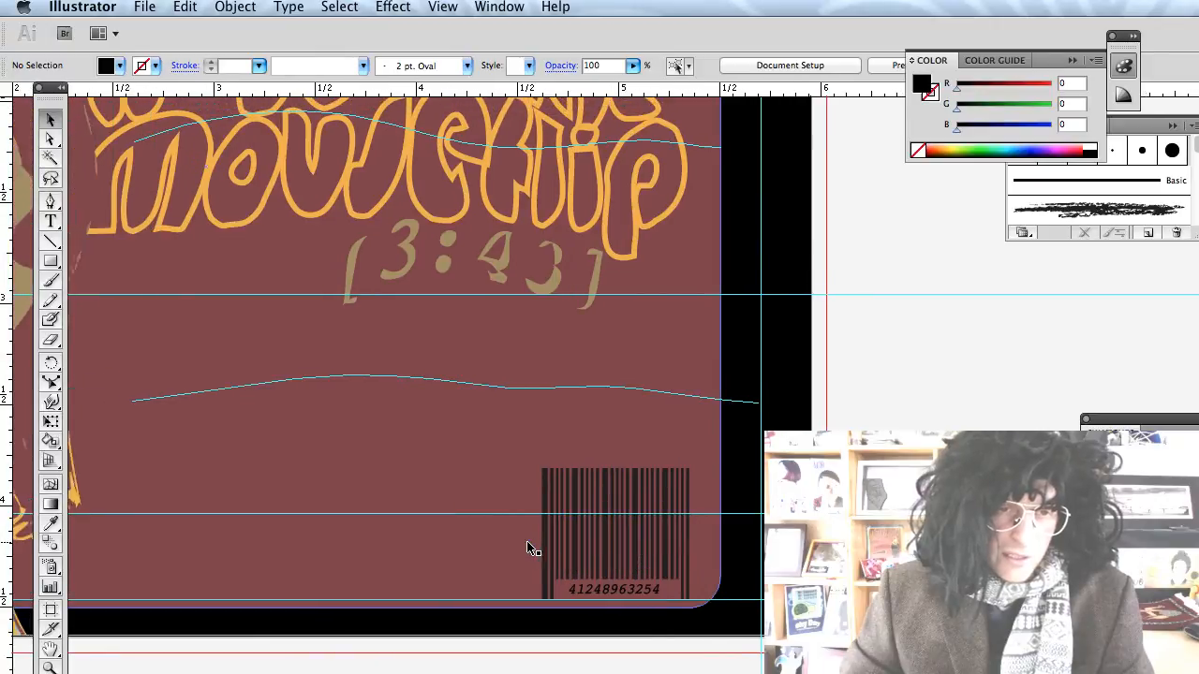
scroll(412, 562, left, 2)
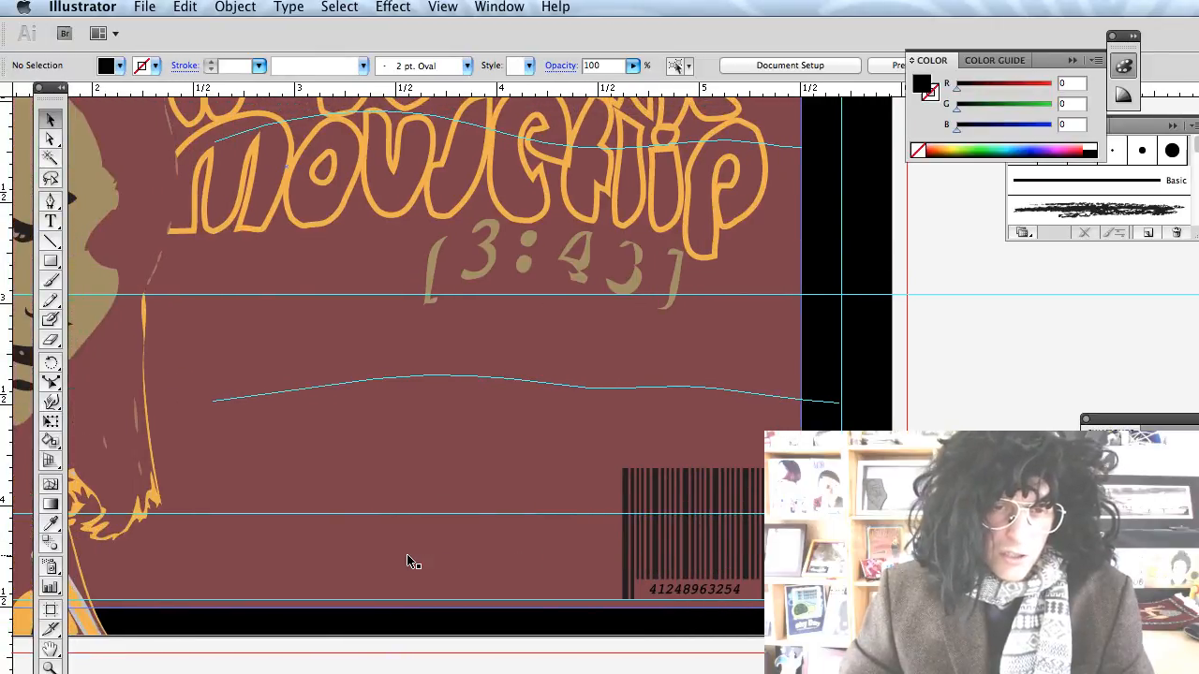
drag(650, 544, 653, 504)
Settle the barcode snugly into the lower-right corner and begin the MH text.
click(653, 495)
key(ctrl+shift+a)
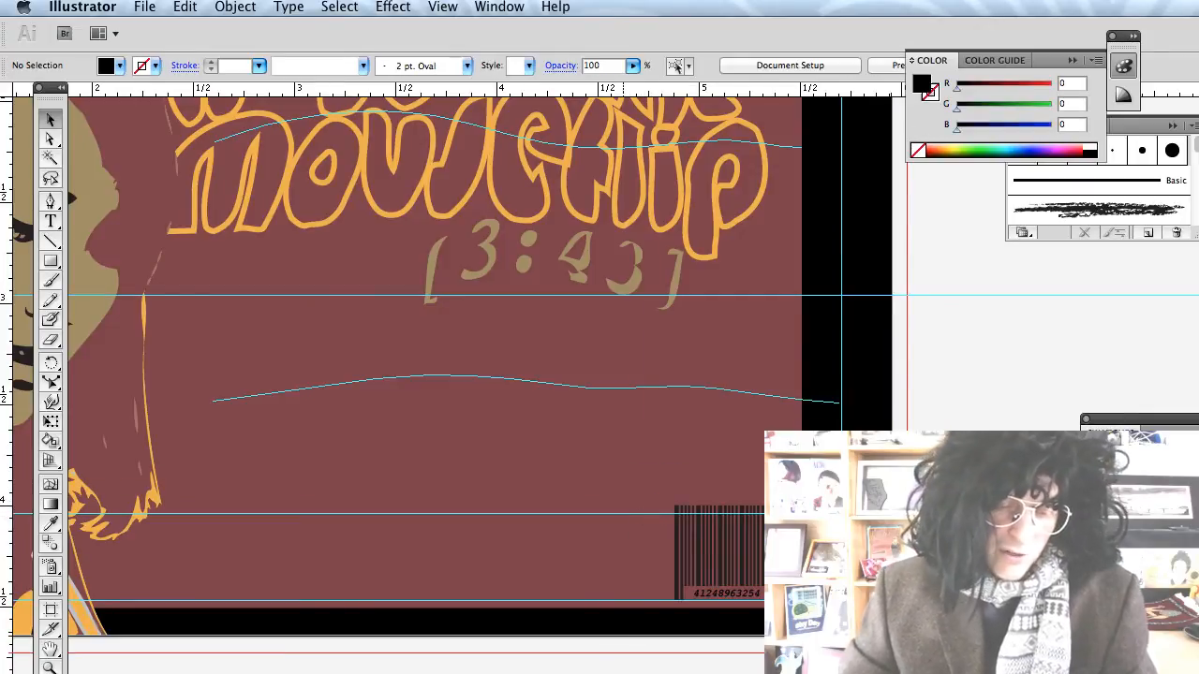
scroll(624, 667, up, 10)
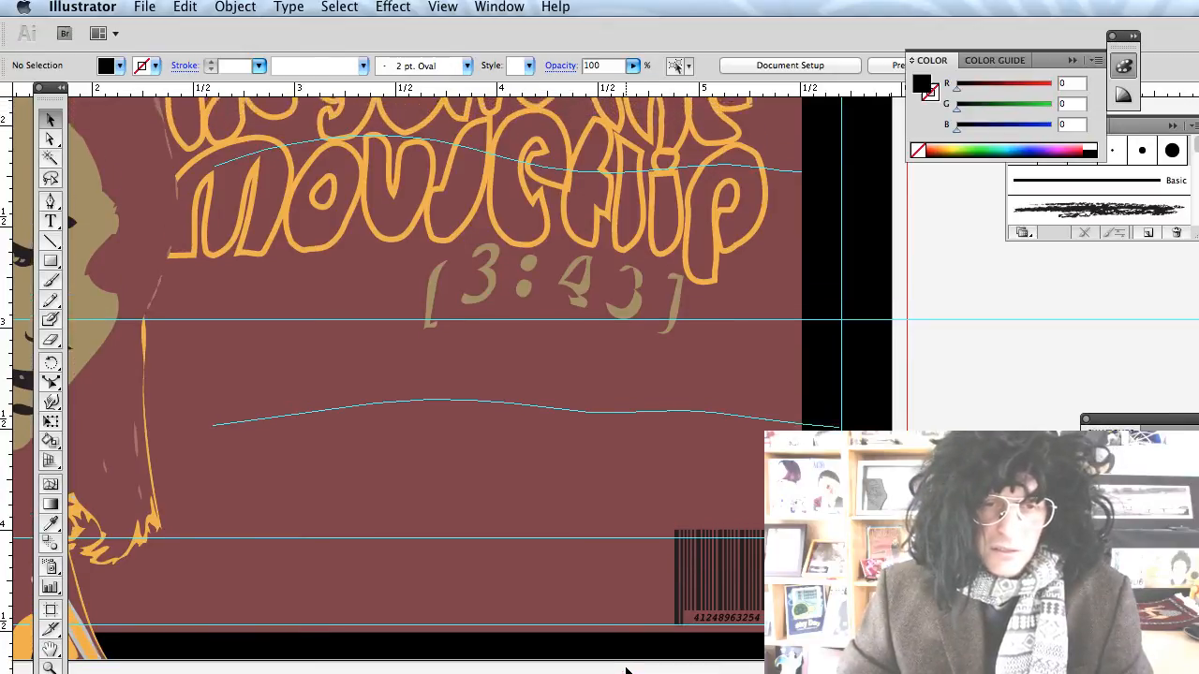
scroll(626, 671, down, 5)
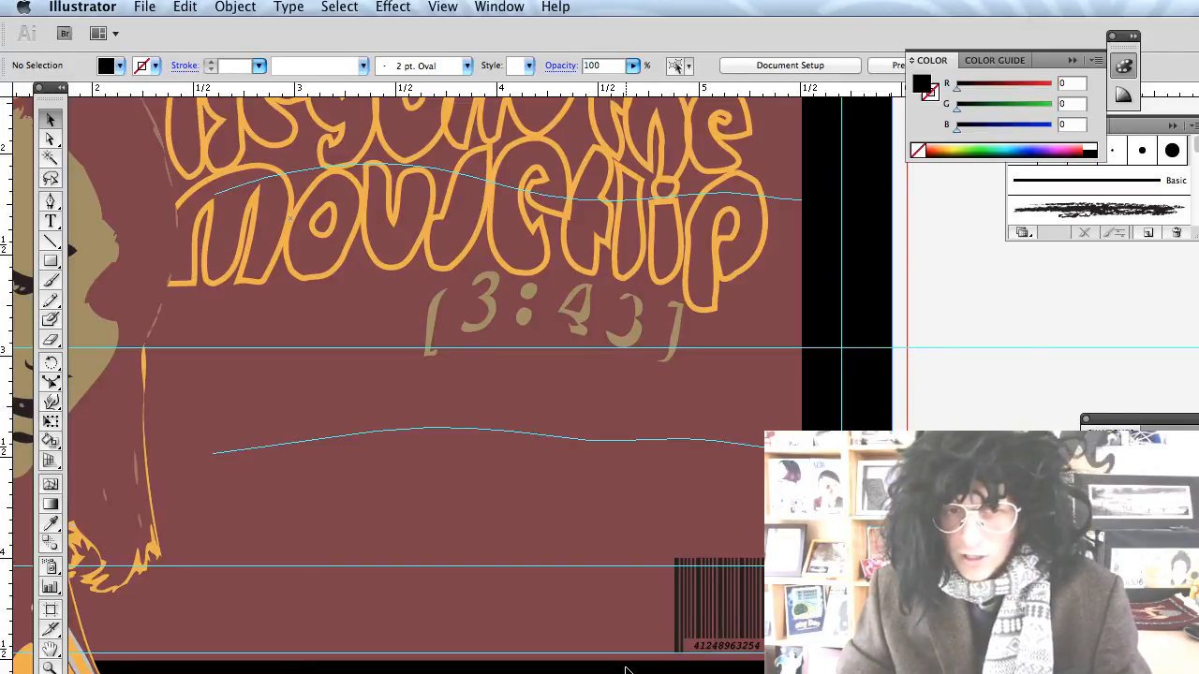
key(t)
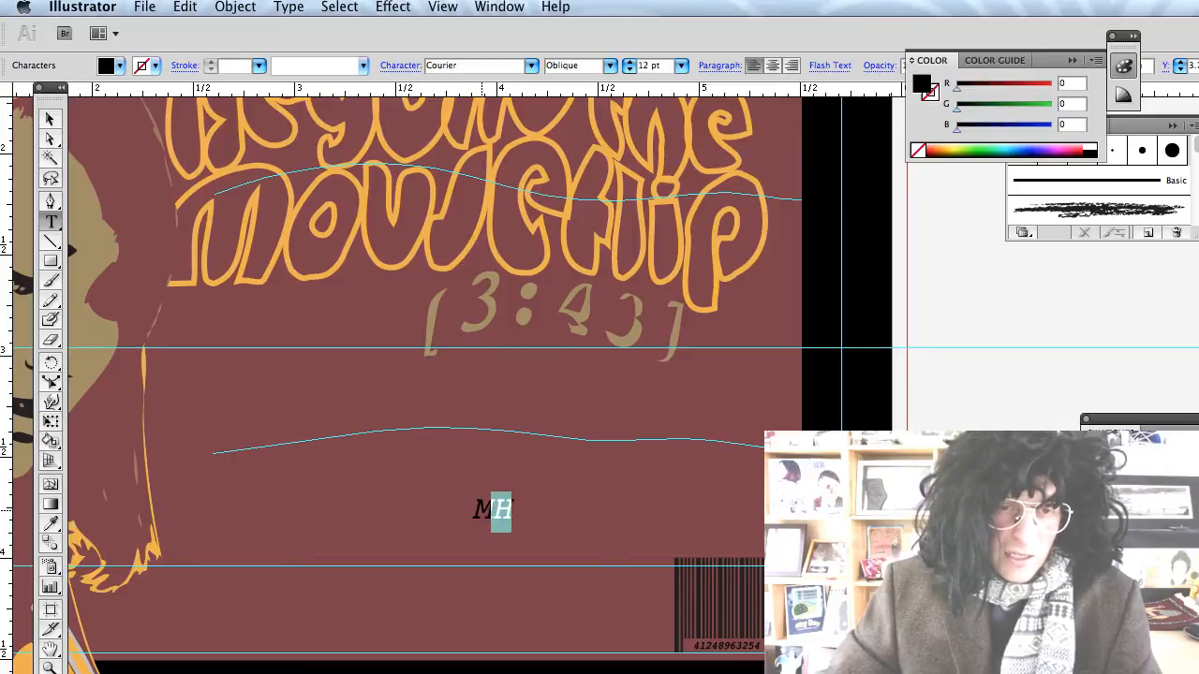
Enlarge the MH text beside the barcode.
double_click(513, 501)
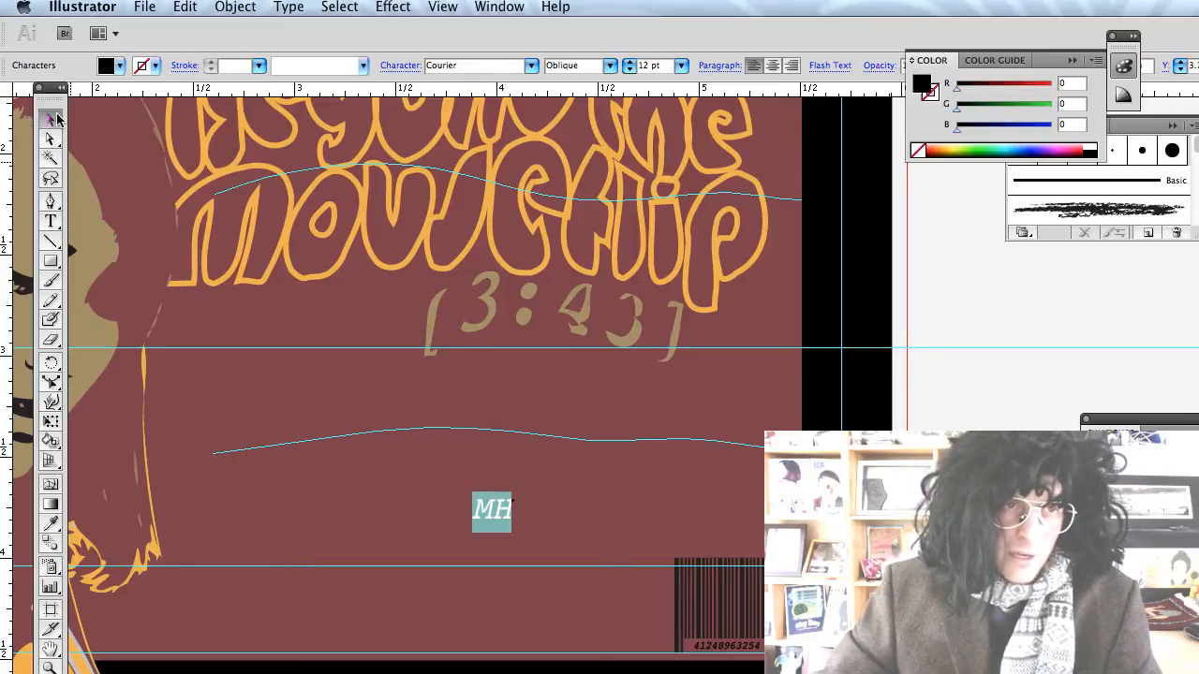
click(54, 117)
drag(512, 532, 625, 576)
click(569, 524)
Add a 'RECORDS' line, place it under MH and scale it to about 7.5 pt.
key(t)
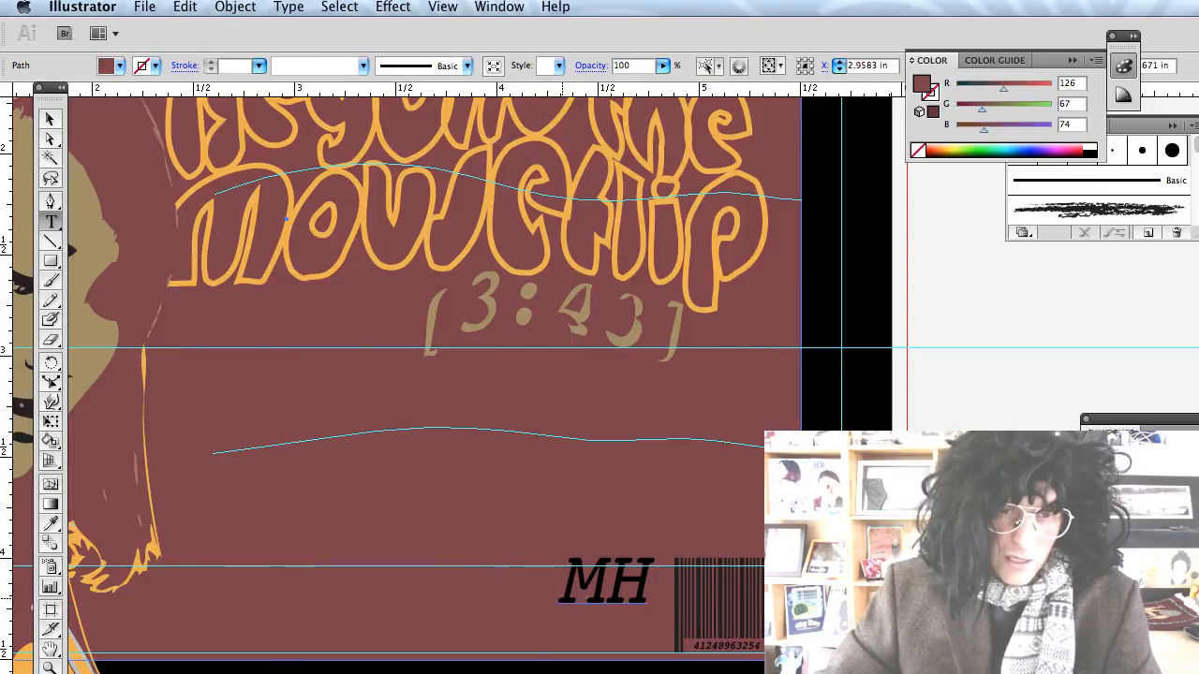
click(562, 623)
text(R)
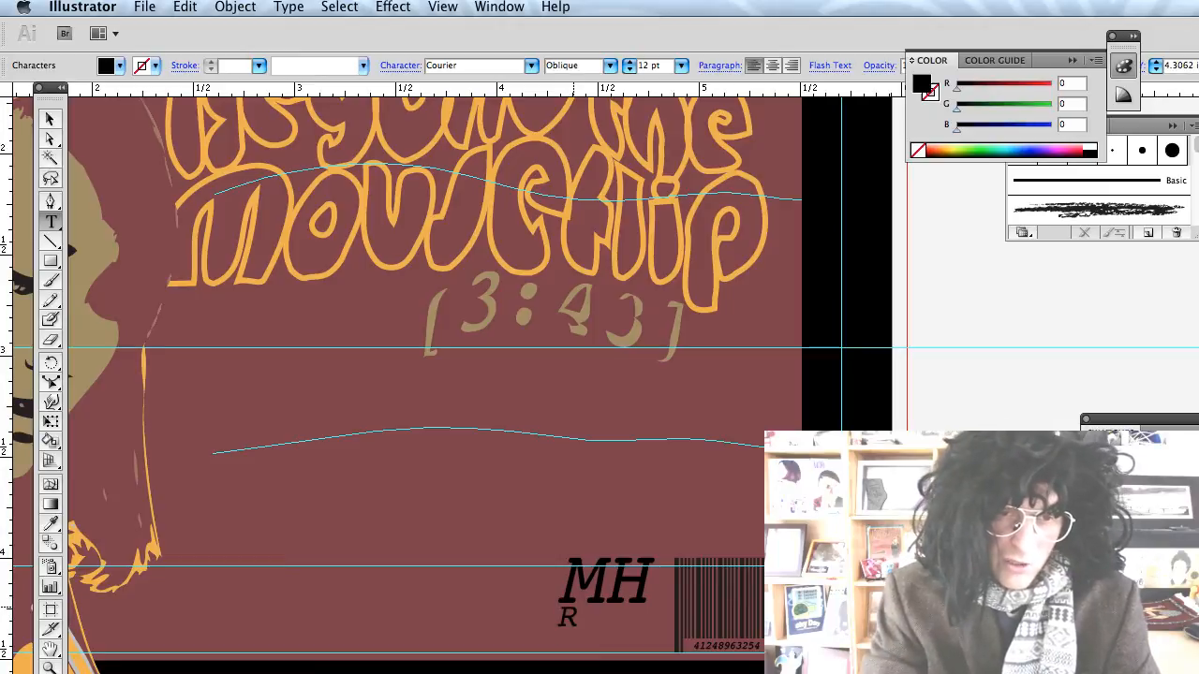
text(ECORDS)
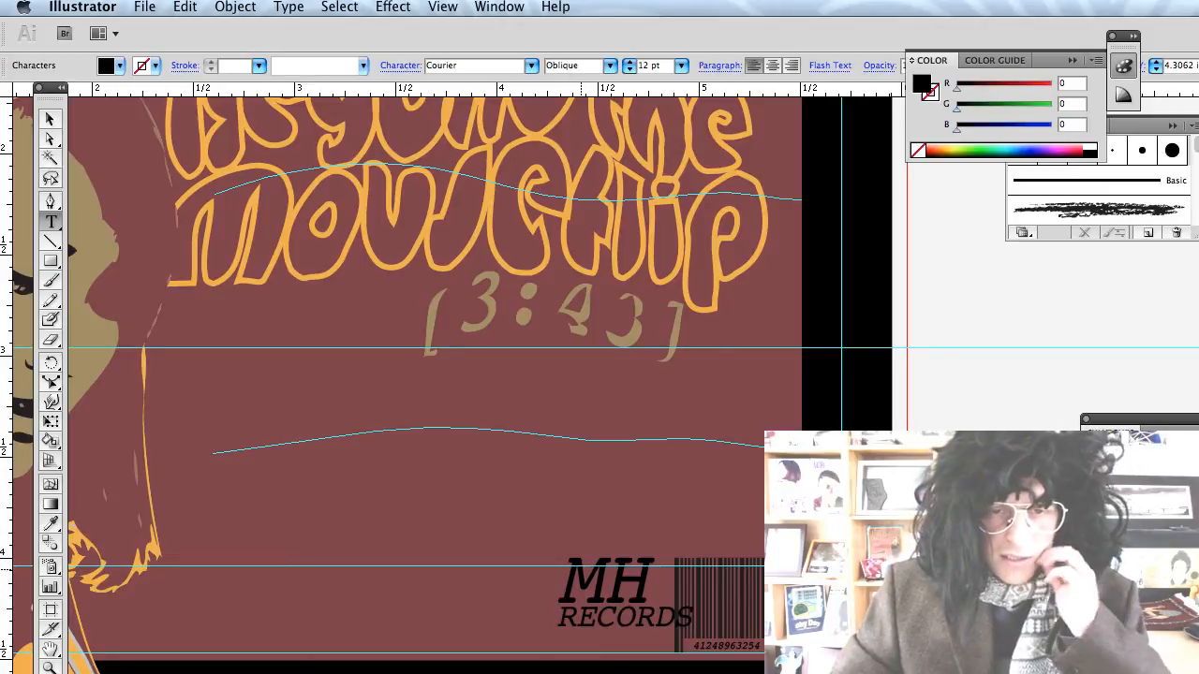
click(50, 120)
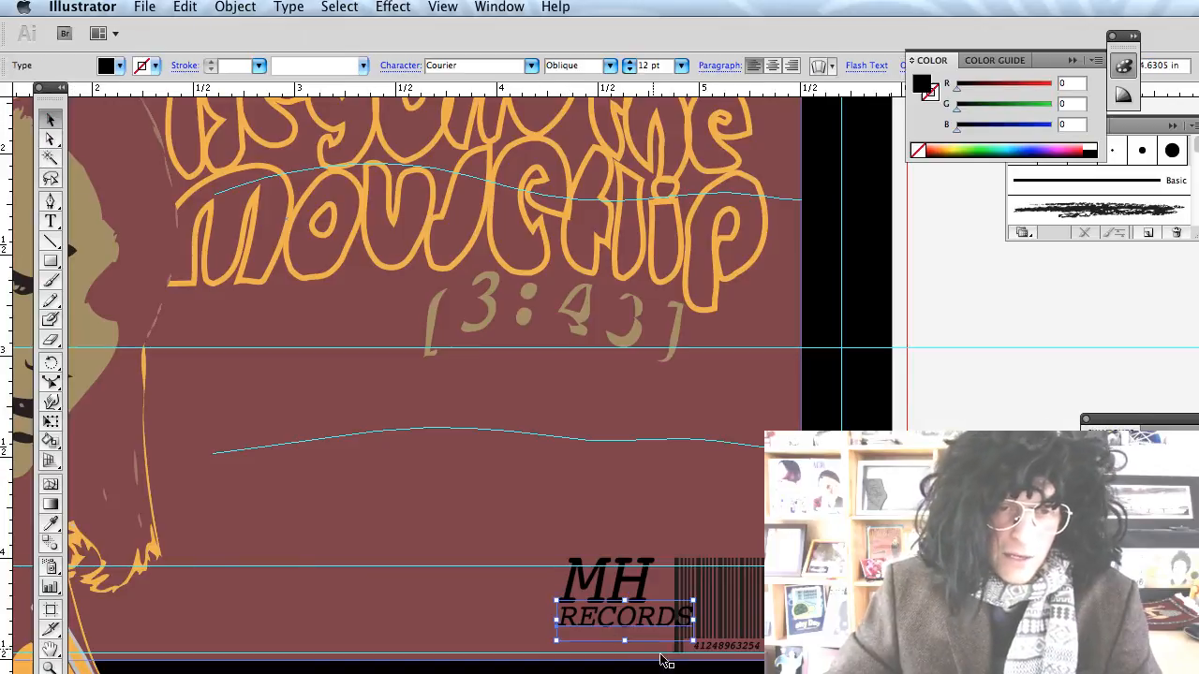
drag(637, 624, 610, 630)
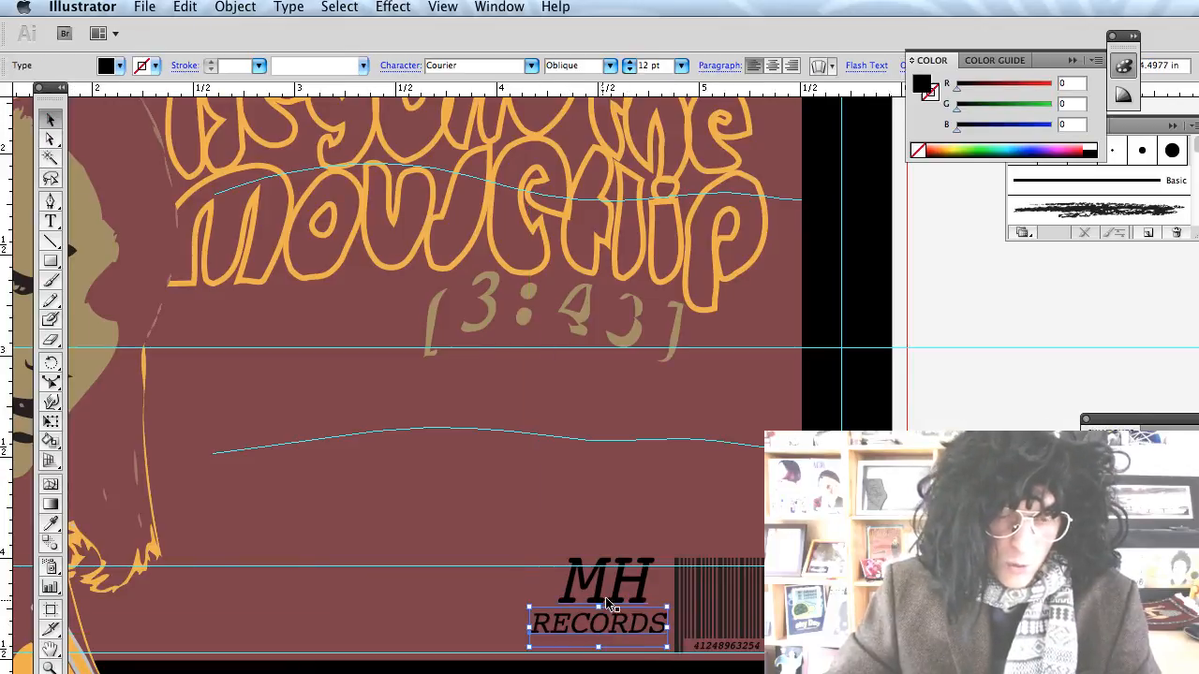
drag(529, 607, 609, 625)
click(631, 653)
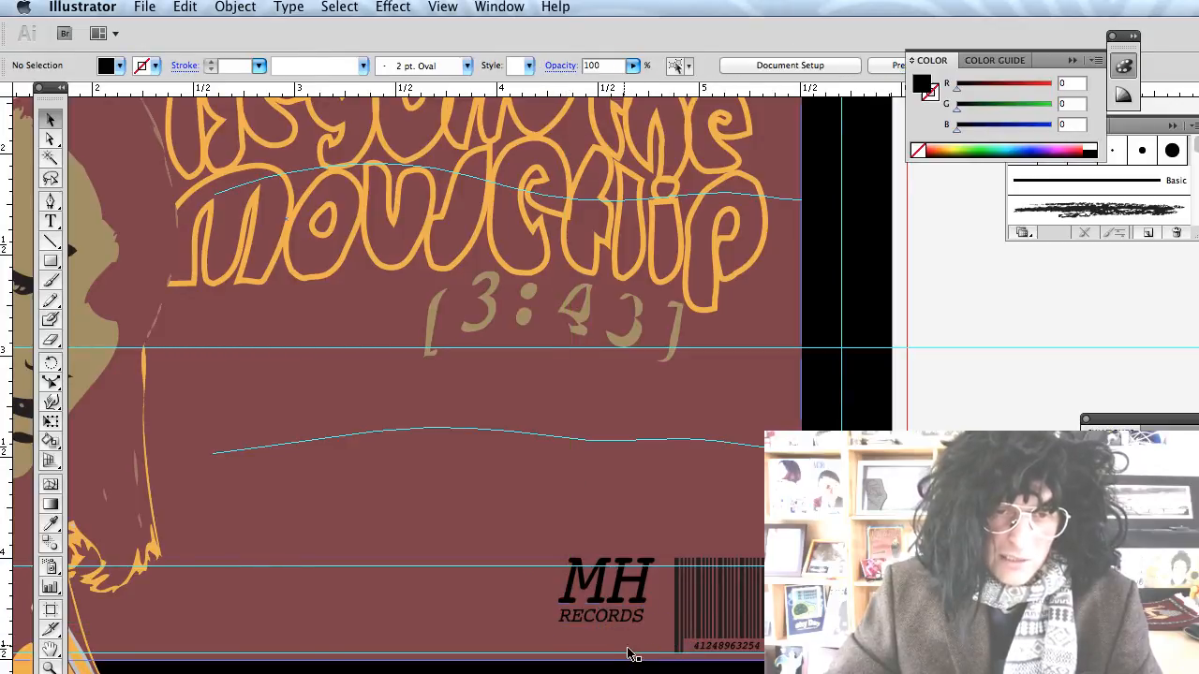
Give the RECORDS text a grey fill and a 0.25 pt stroke.
click(611, 624)
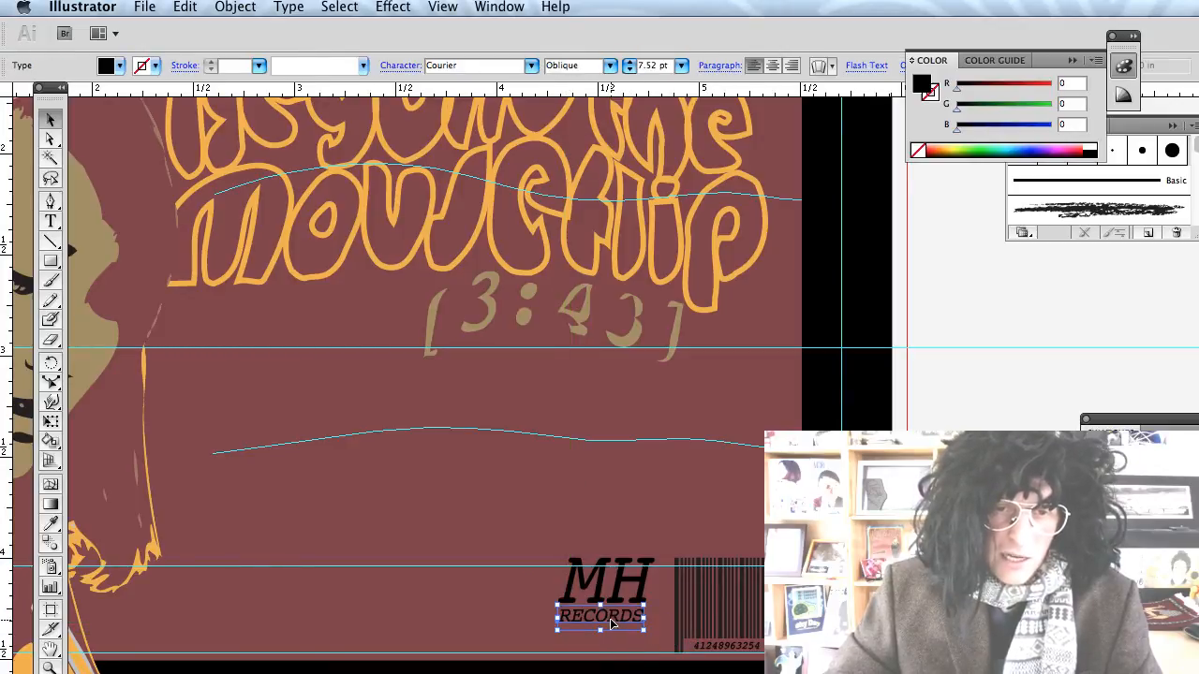
click(119, 67)
click(62, 137)
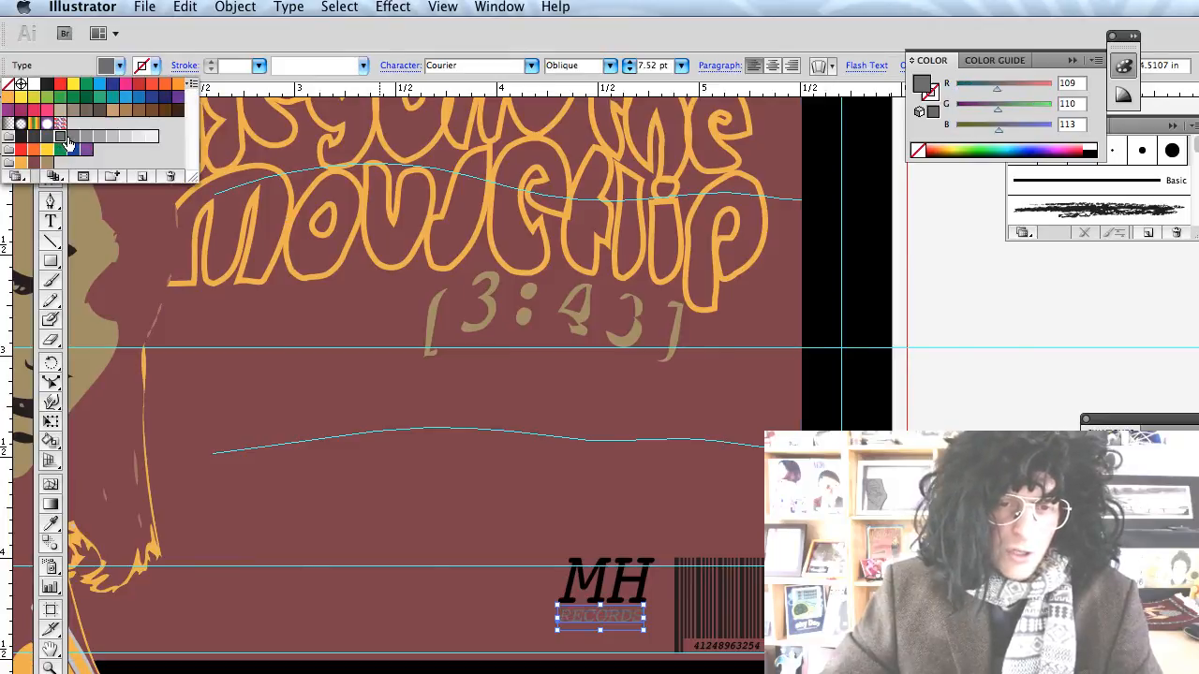
click(459, 506)
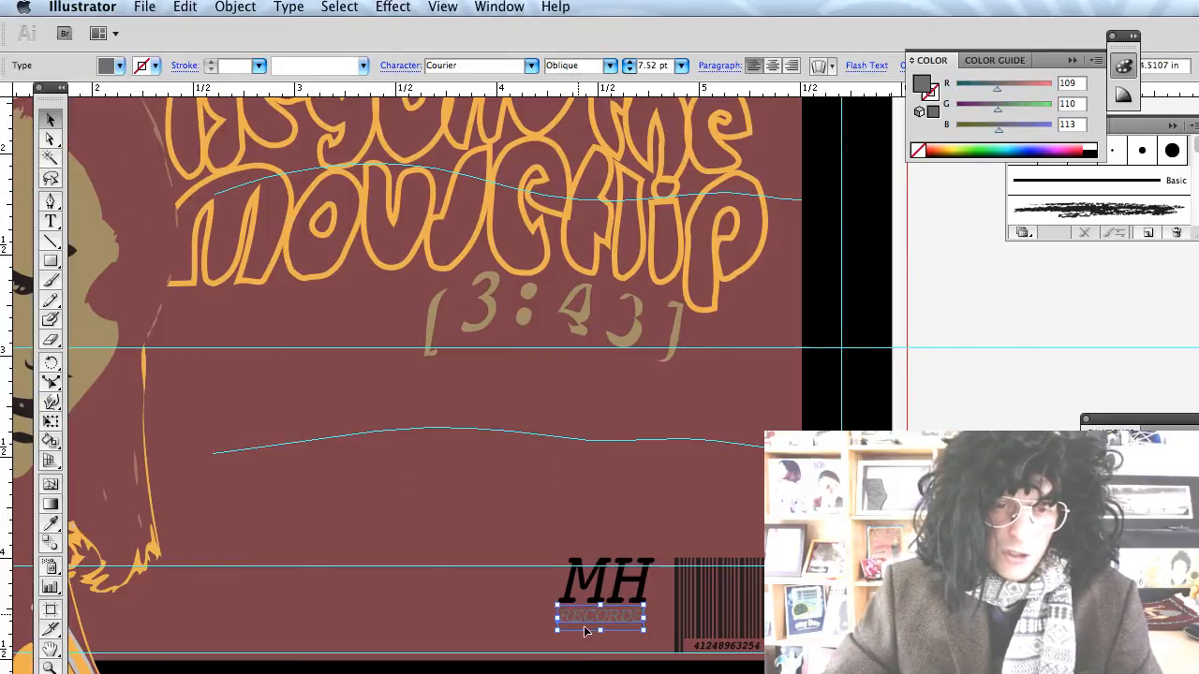
click(259, 66)
click(263, 69)
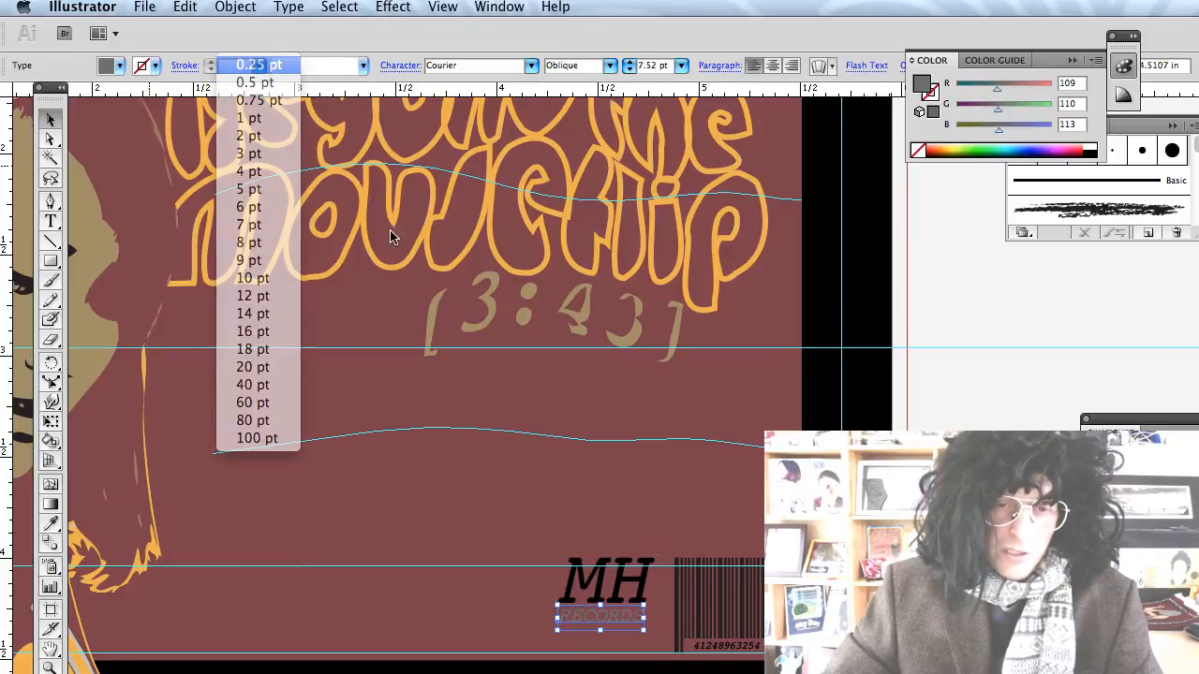
Isolate the logo and select the MH letter group.
click(689, 526)
click(695, 671)
click(620, 598)
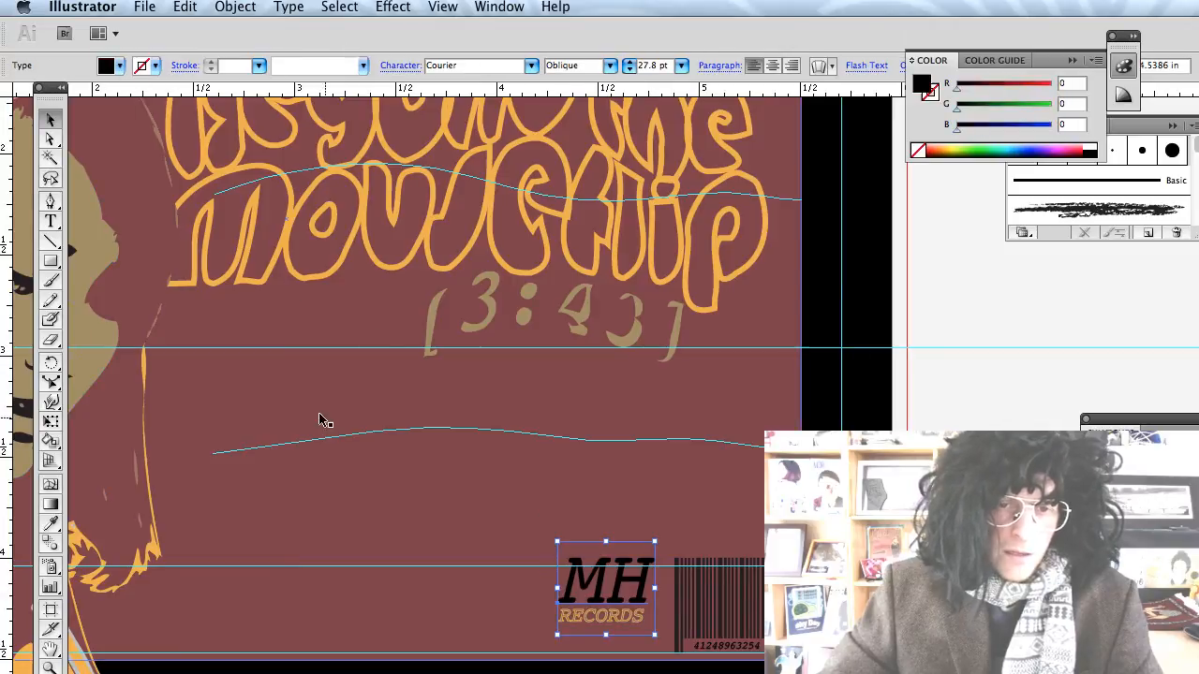
click(547, 523)
click(612, 590)
double_click(612, 592)
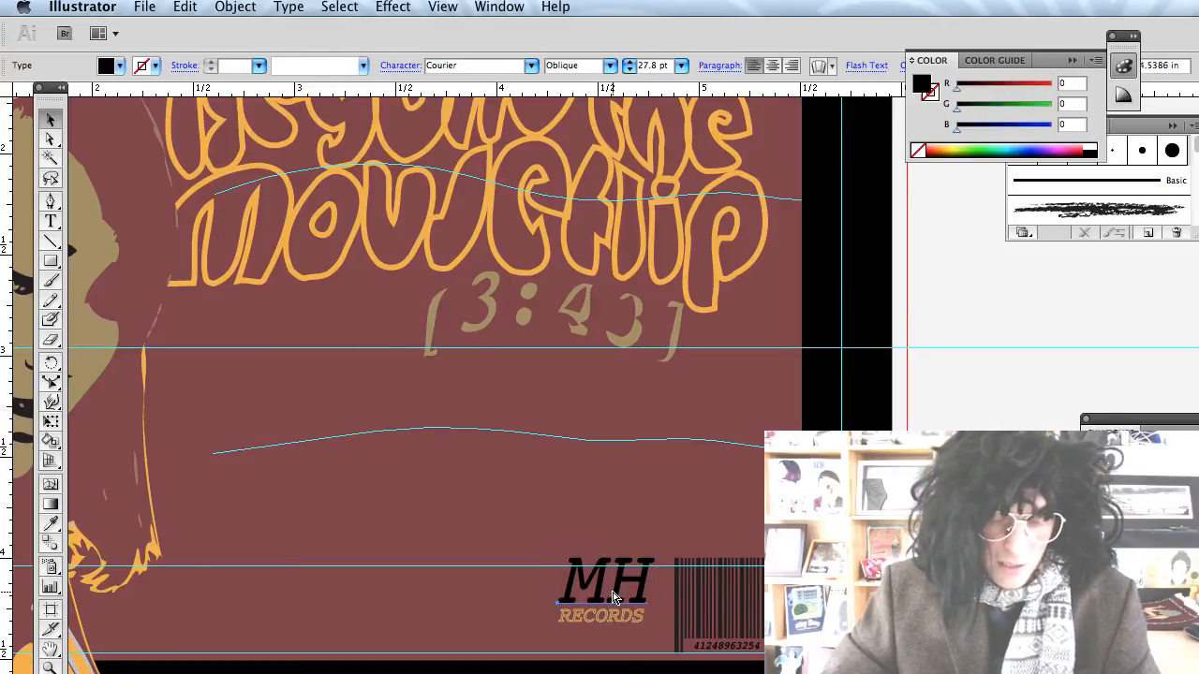
click(614, 598)
click(614, 598)
double_click(612, 596)
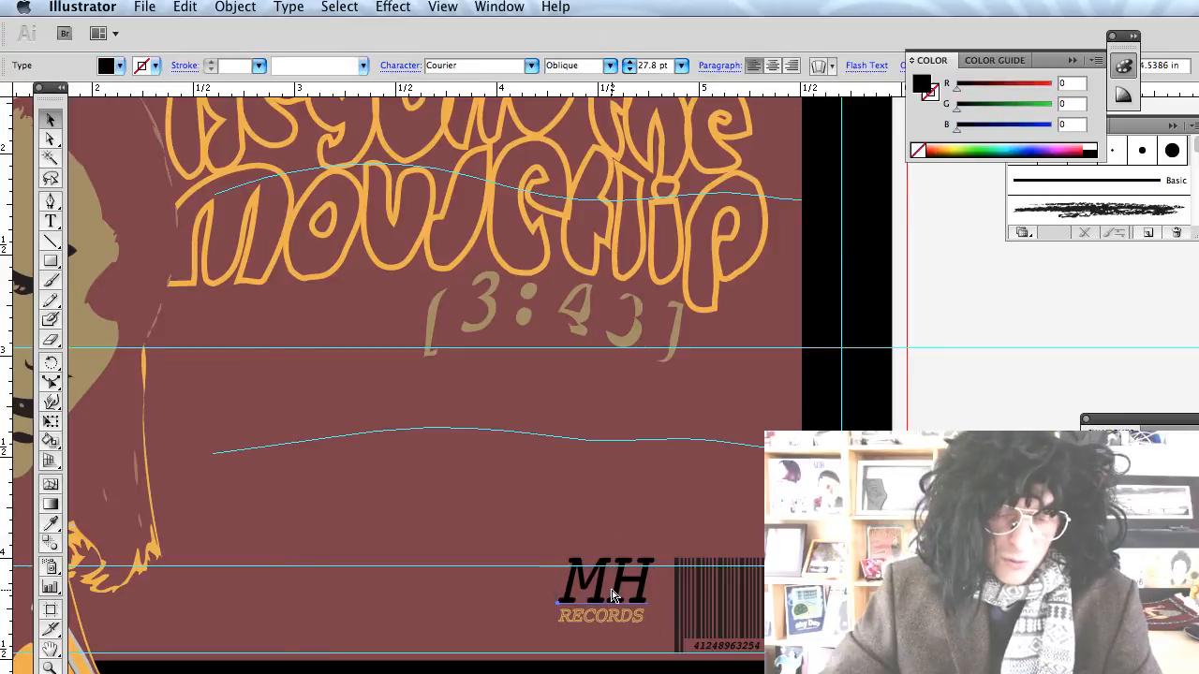
click(613, 596)
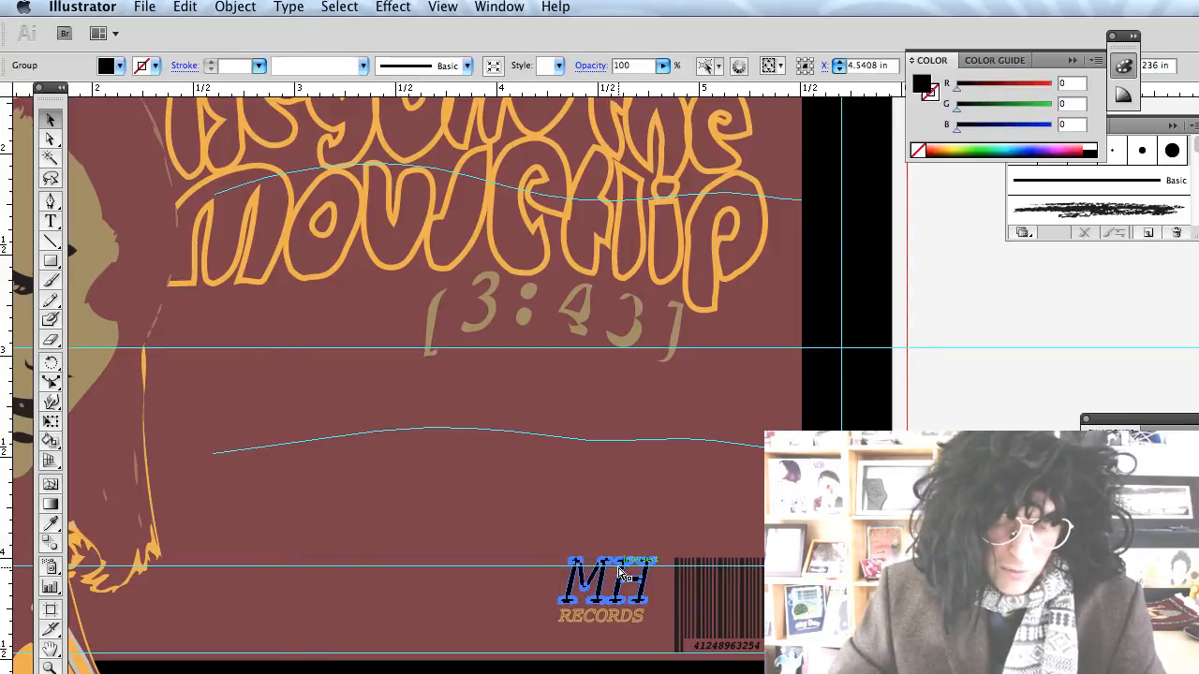
Rotate the H of the MH logo by about -24°.
click(618, 574)
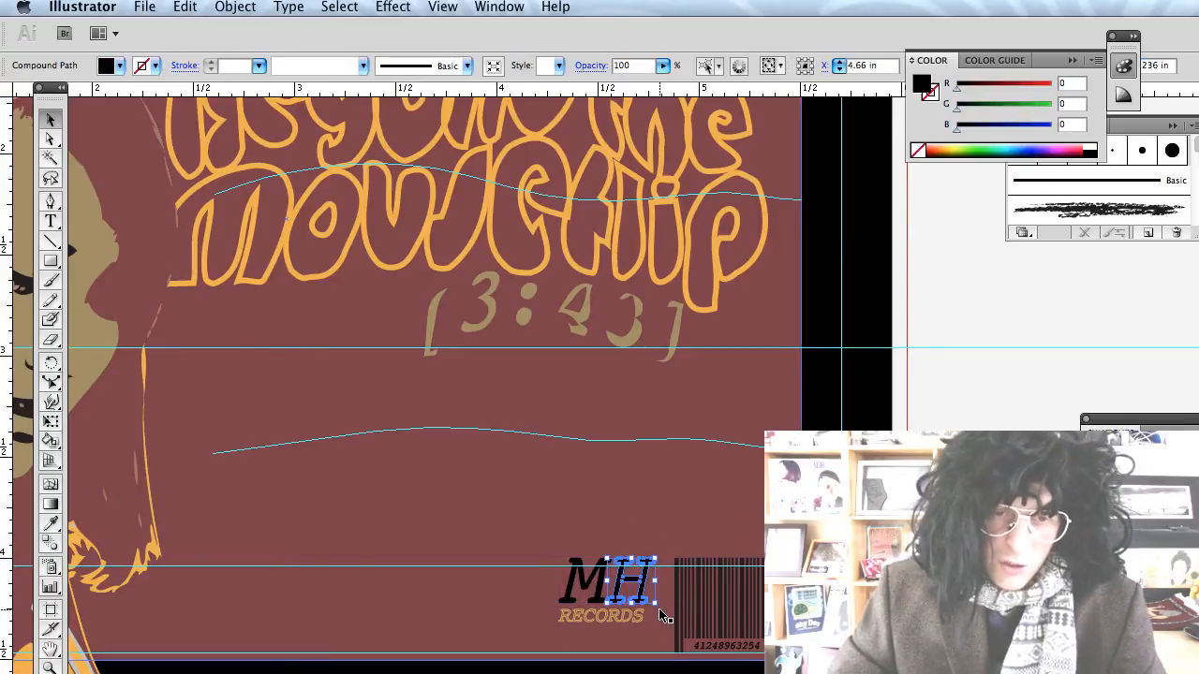
drag(662, 609, 646, 620)
click(569, 571)
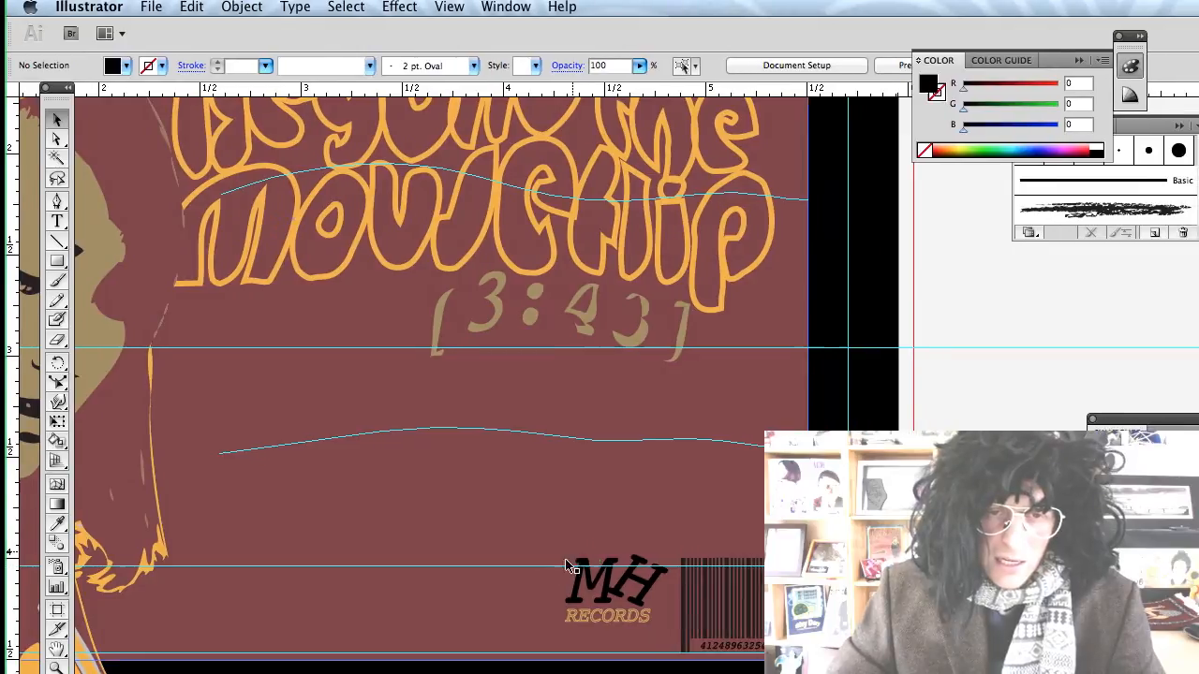
Lock the maroon background with Object > Lock > Selection.
click(609, 612)
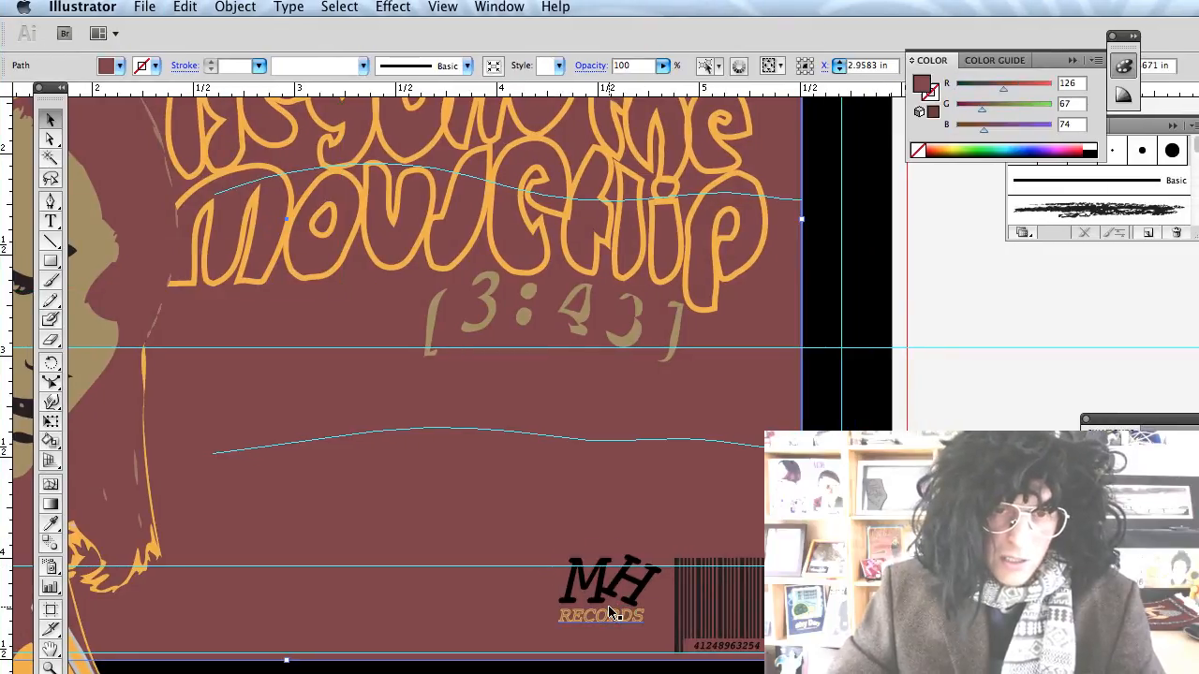
click(239, 8)
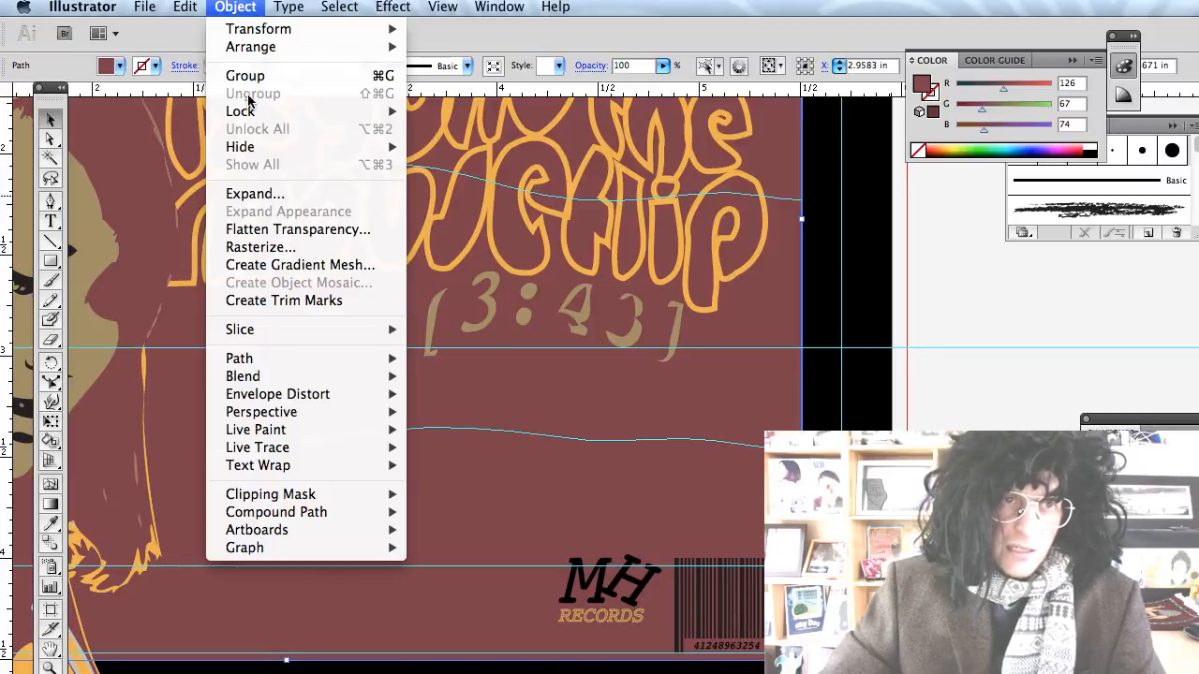
mouse_move(251, 111)
click(454, 111)
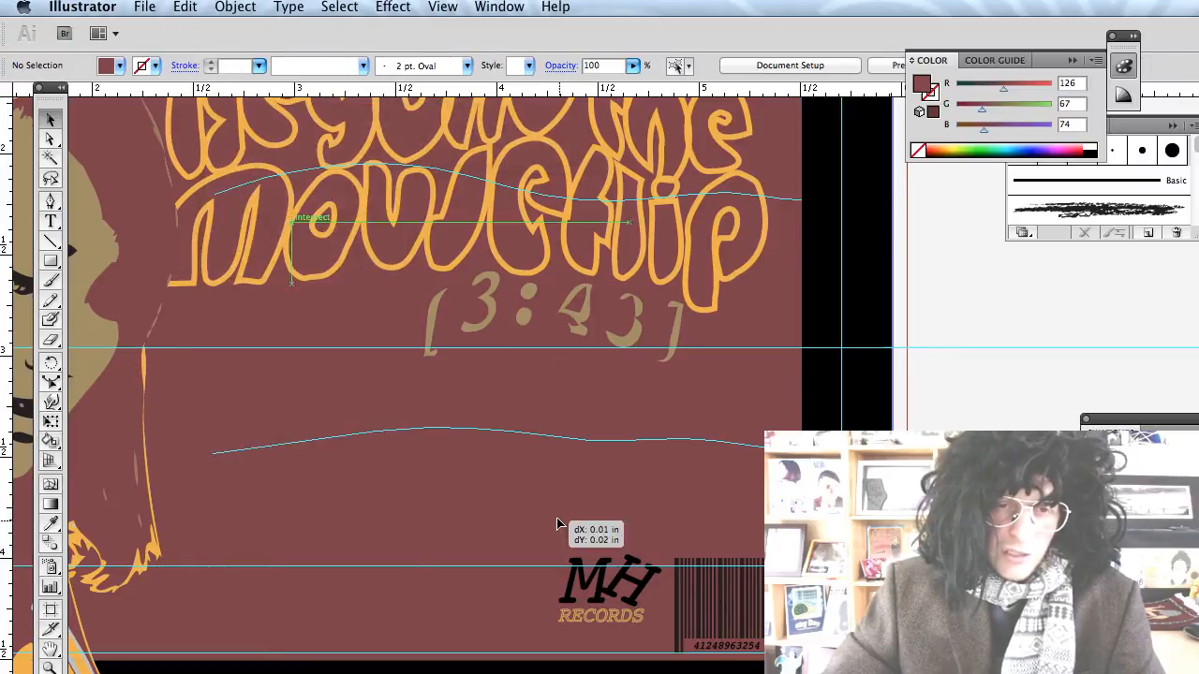
Copy the MH Records logo, then select it together with the barcode.
drag(557, 524, 655, 614)
key(super+c)
key(super+2)
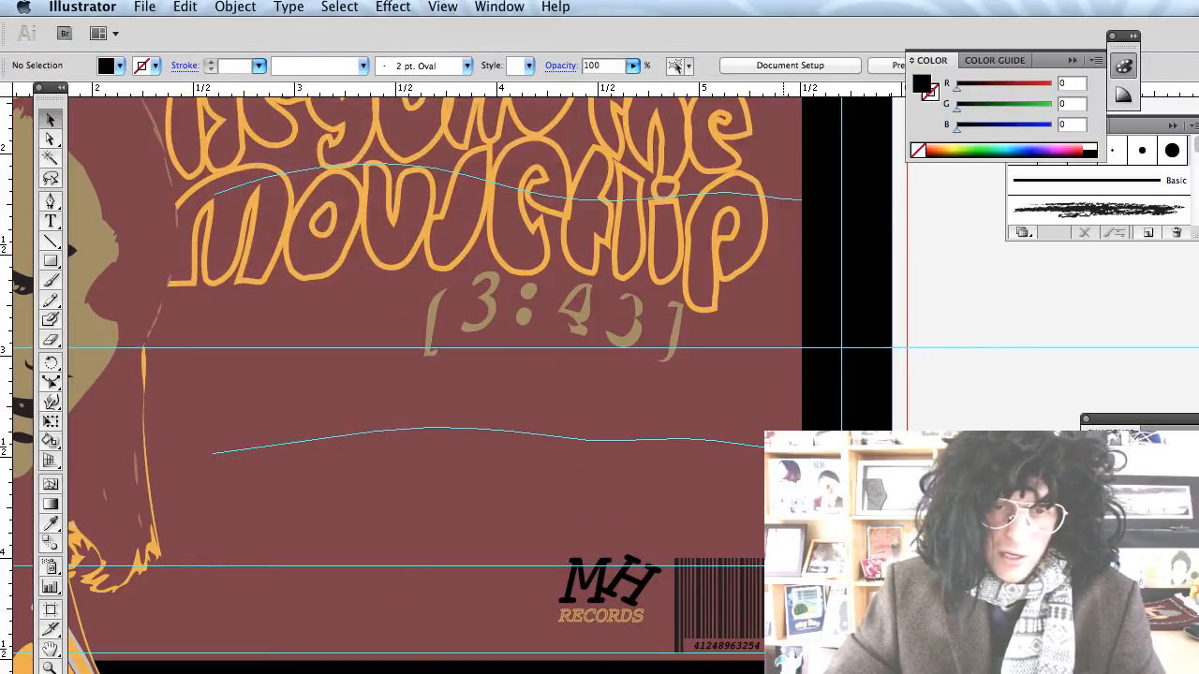
drag(787, 655, 555, 489)
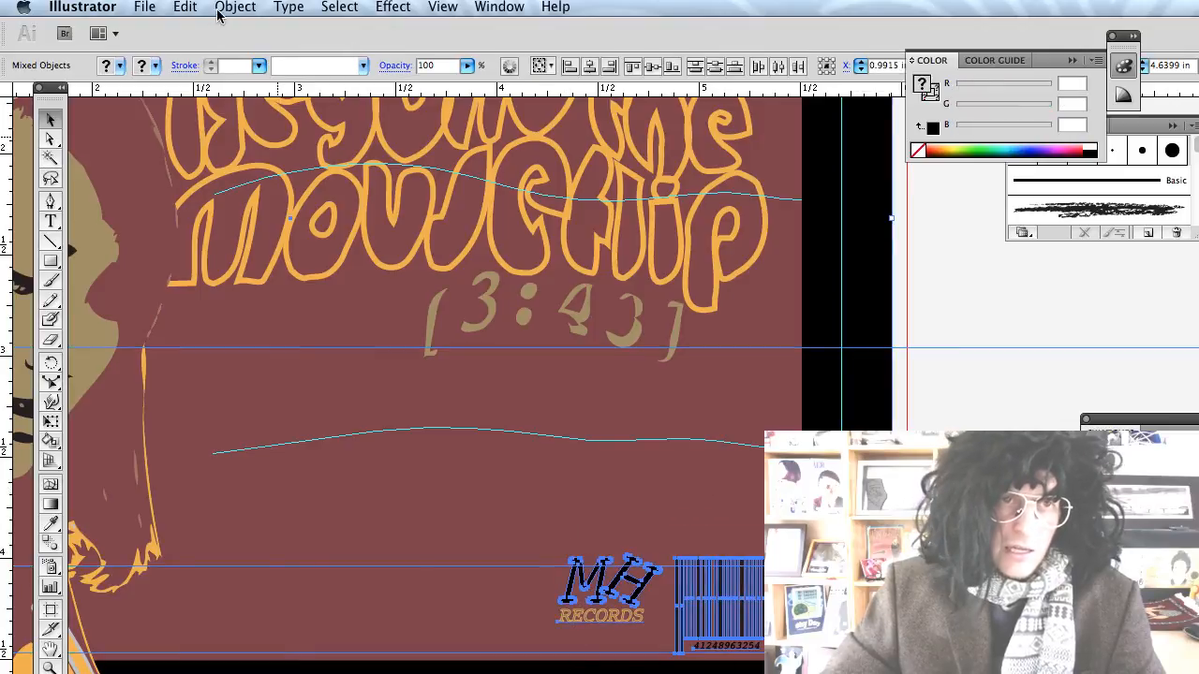
click(230, 9)
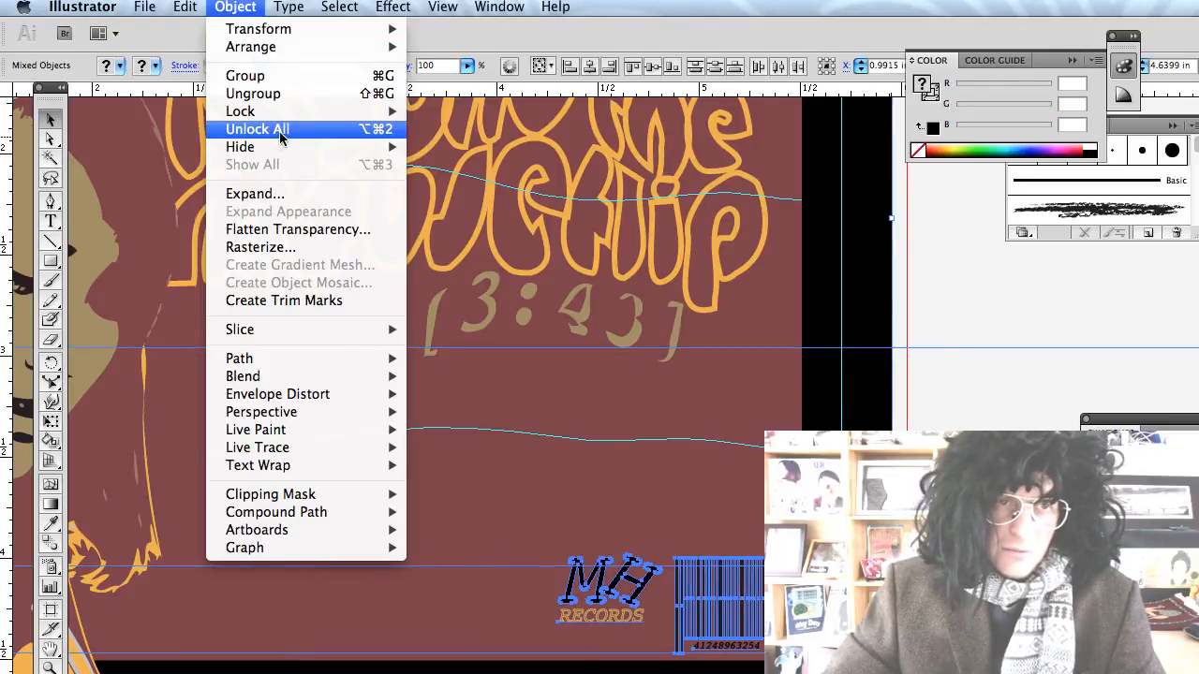
mouse_move(286, 112)
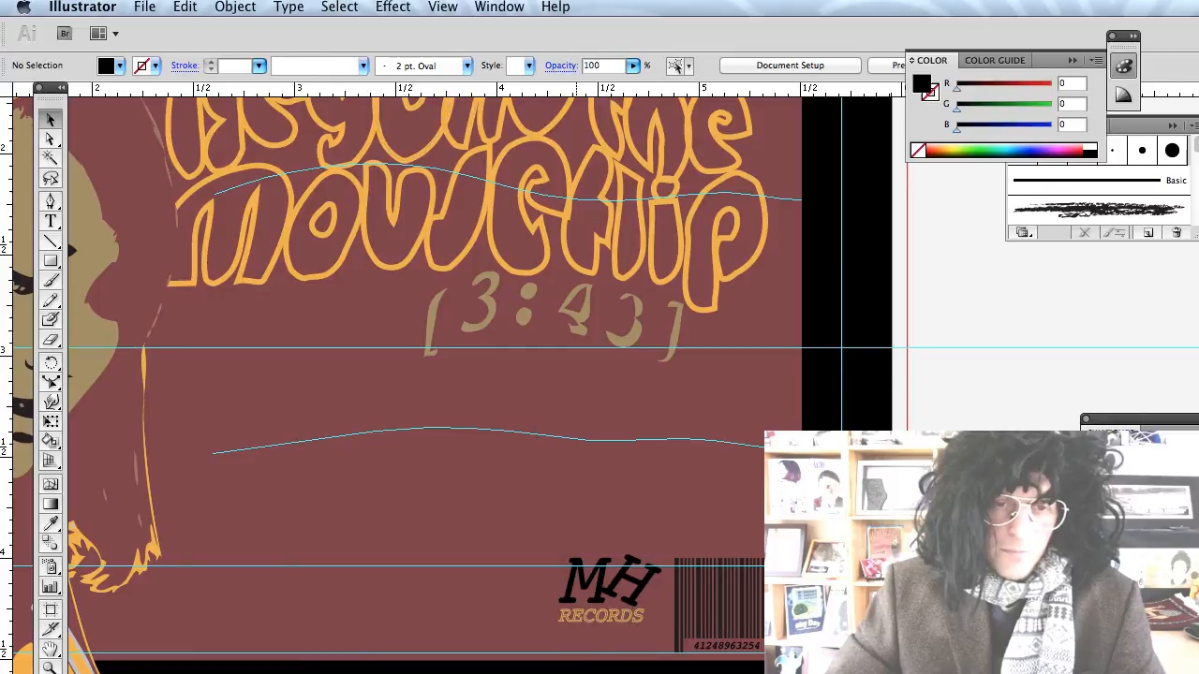
scroll(496, 667, left, 5)
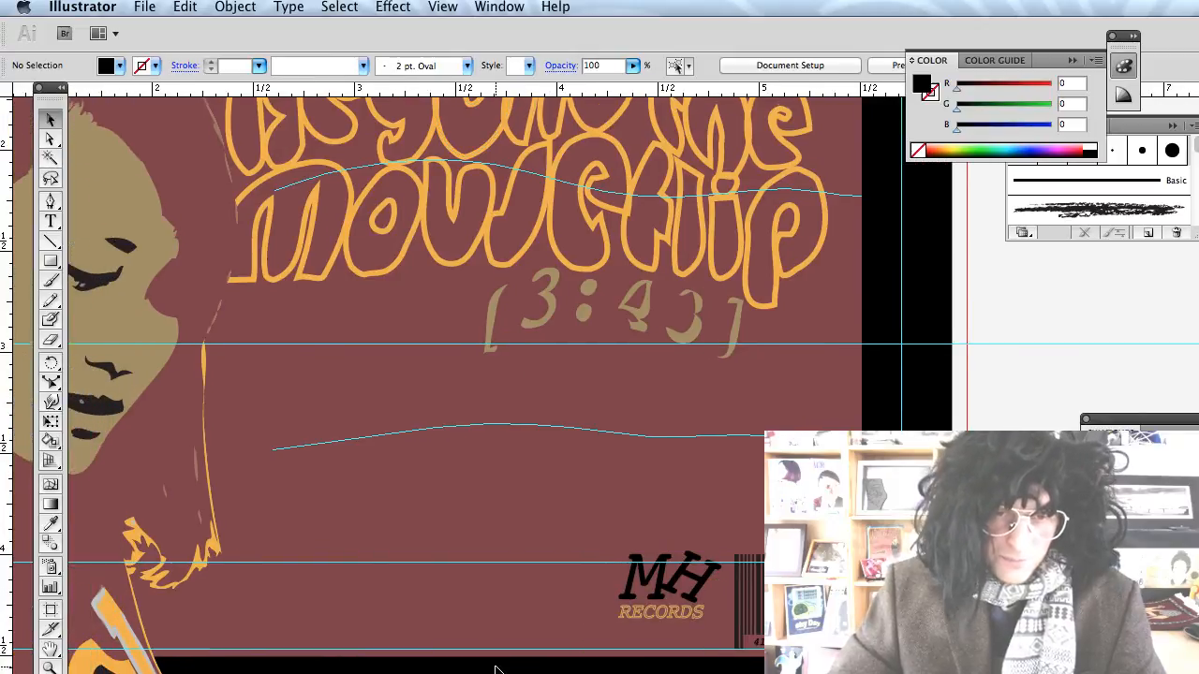
scroll(496, 667, down, 2)
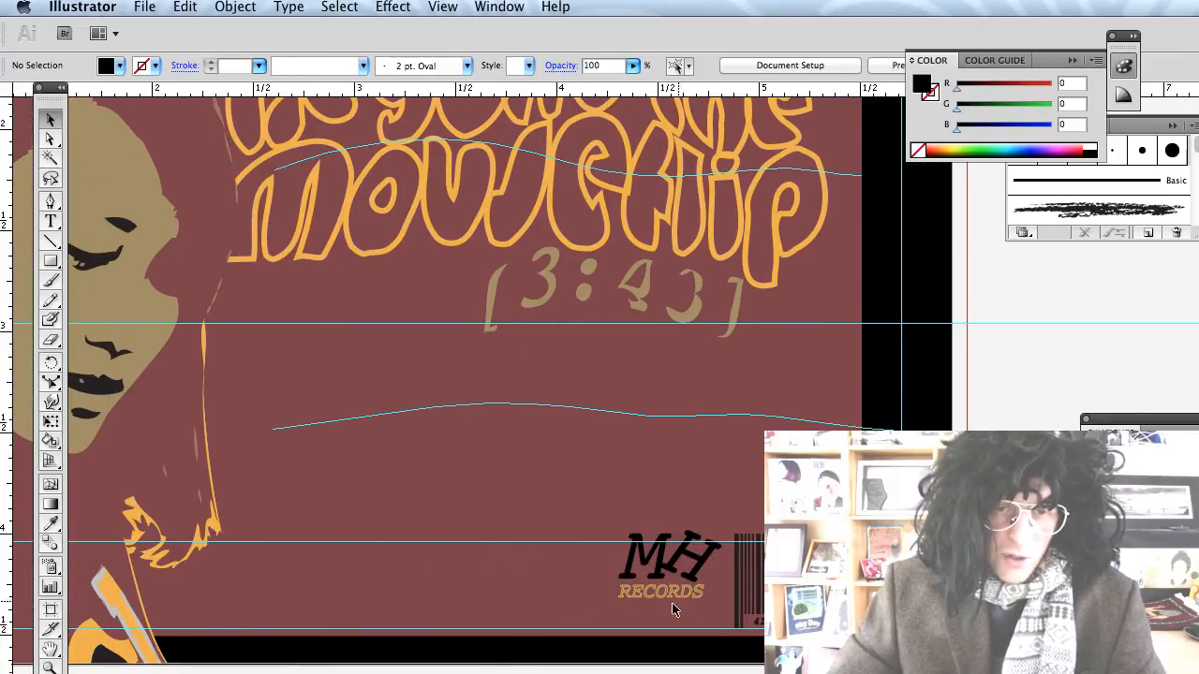
scroll(372, 568, down, 5)
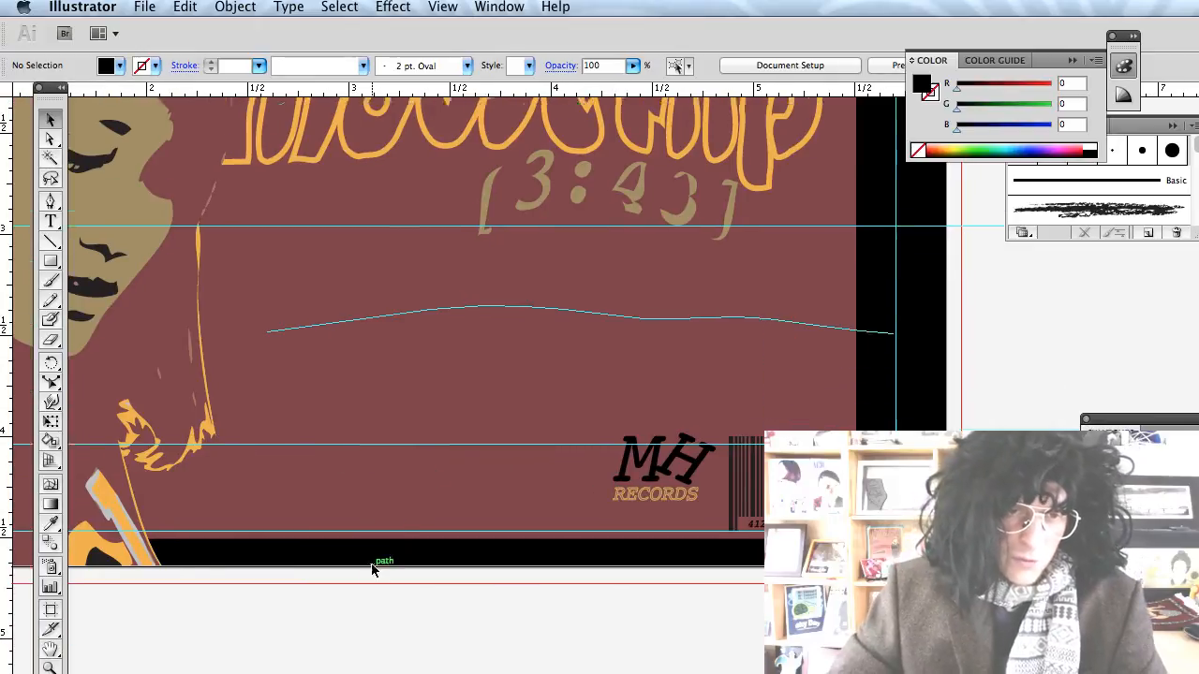
scroll(372, 568, down, 1)
scroll(471, 509, up, 1)
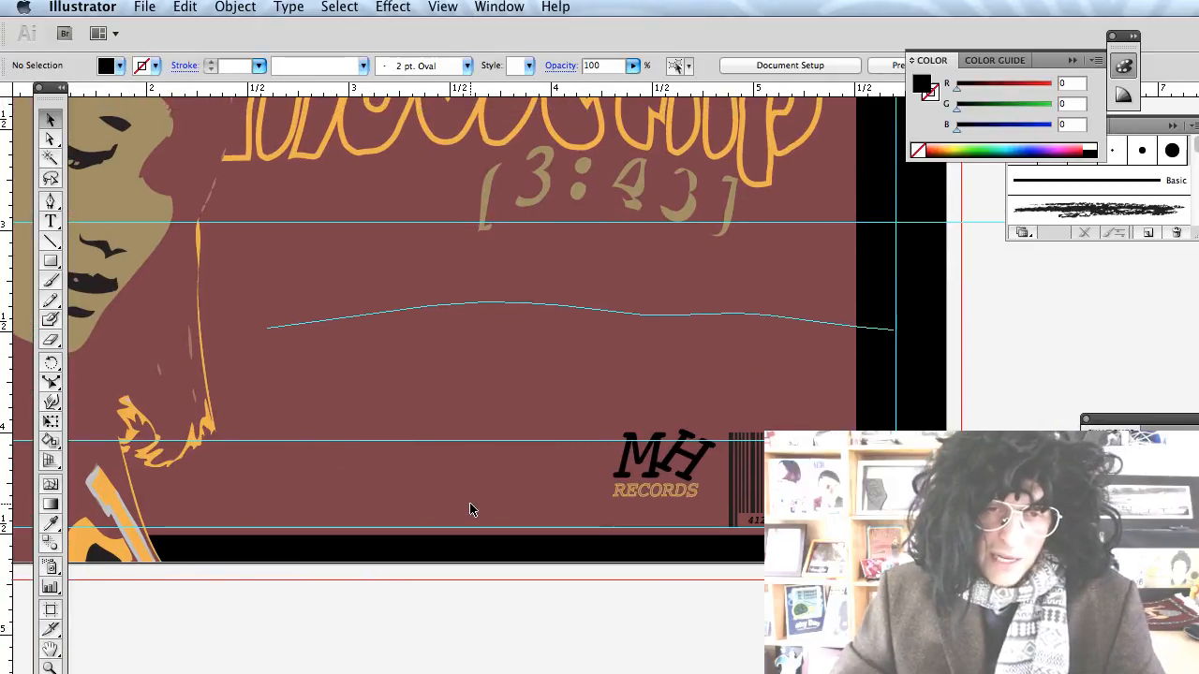
scroll(470, 514, left, 2)
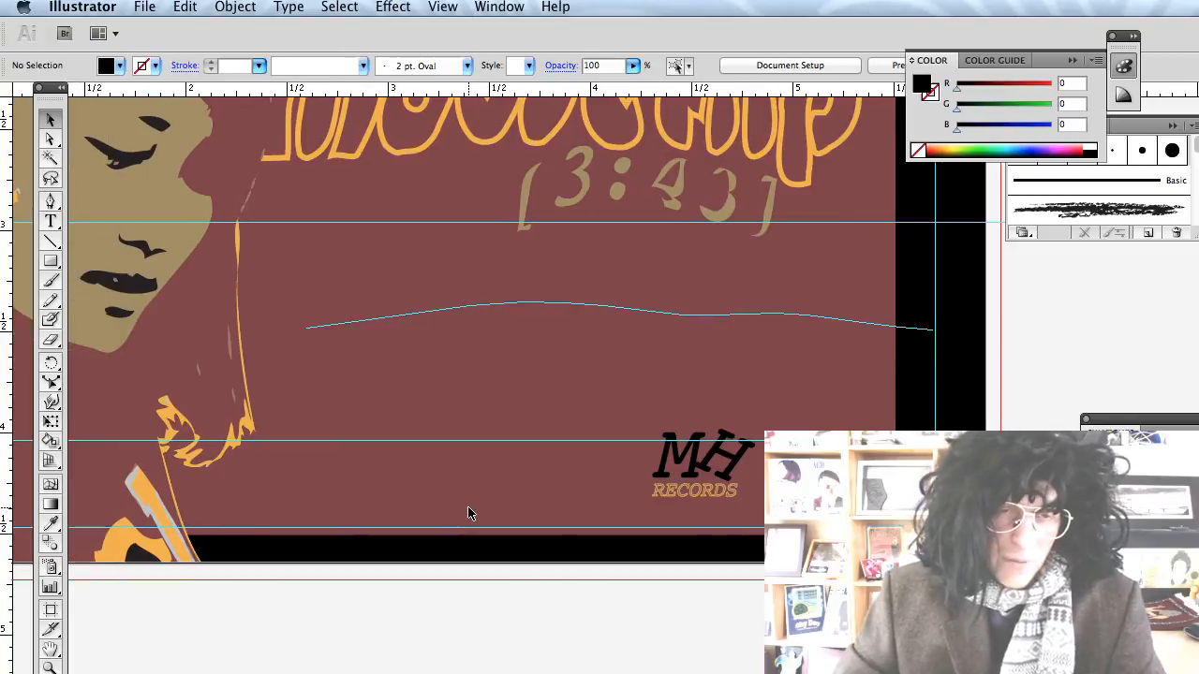
scroll(439, 496, up, 2)
scroll(438, 496, right, 1)
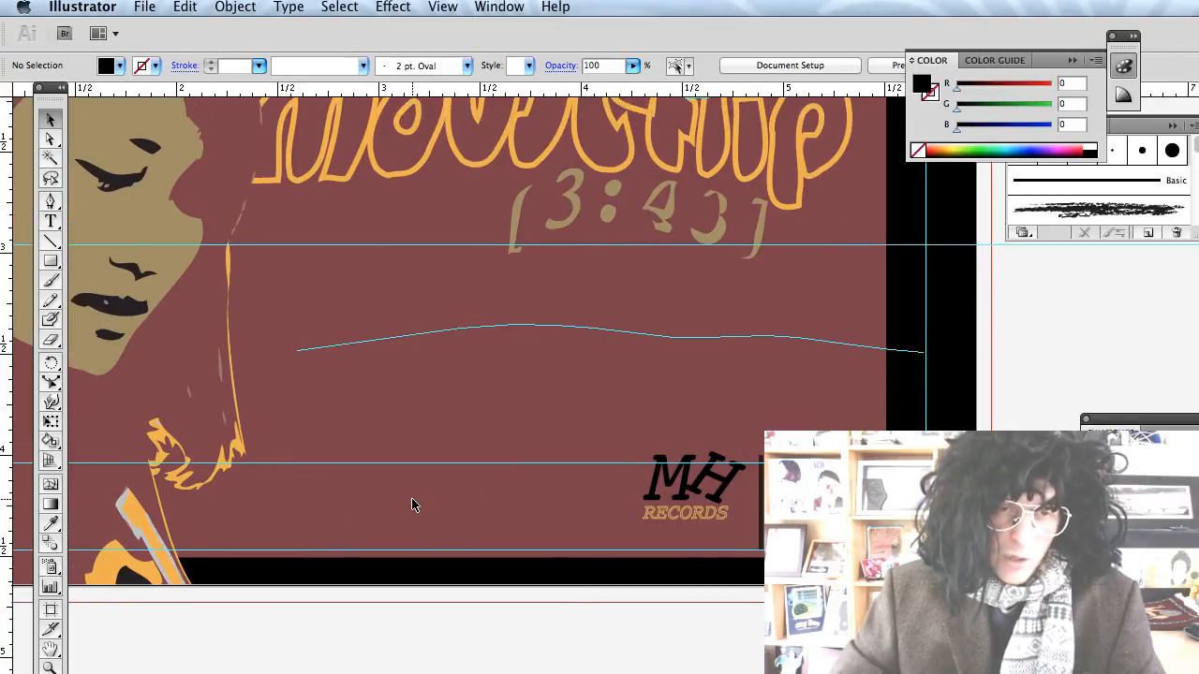
click(44, 222)
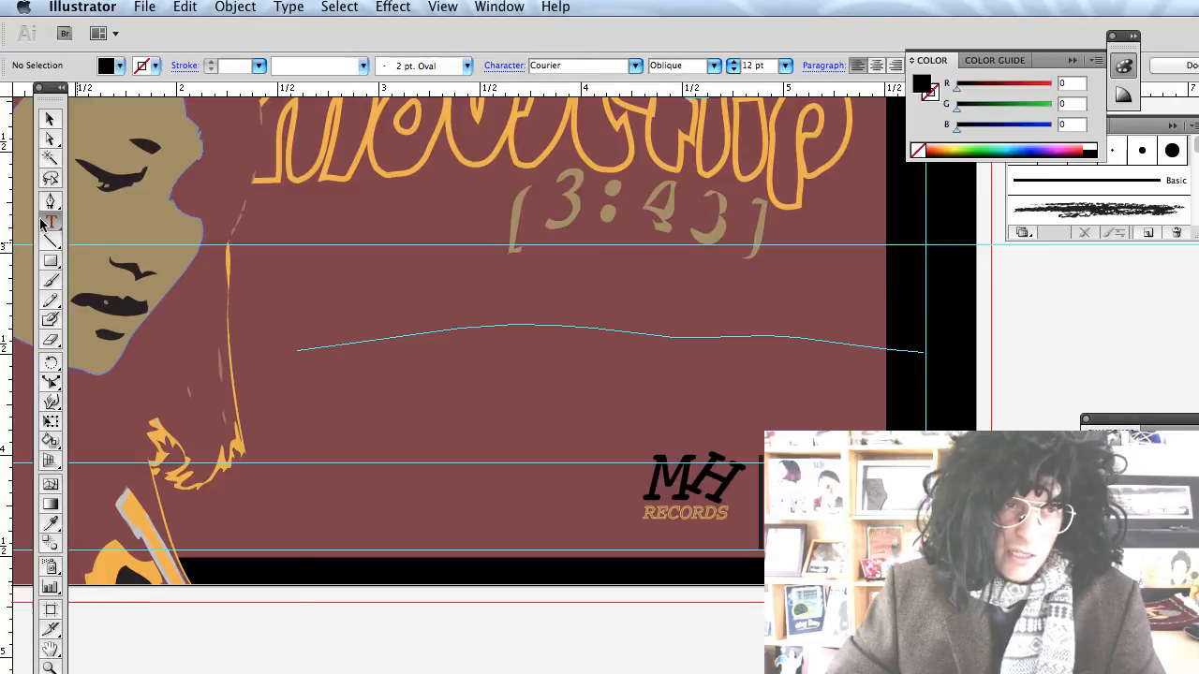
Paste the copyright text into a new text box left of the logo and set it to 4 pt.
drag(273, 463, 635, 550)
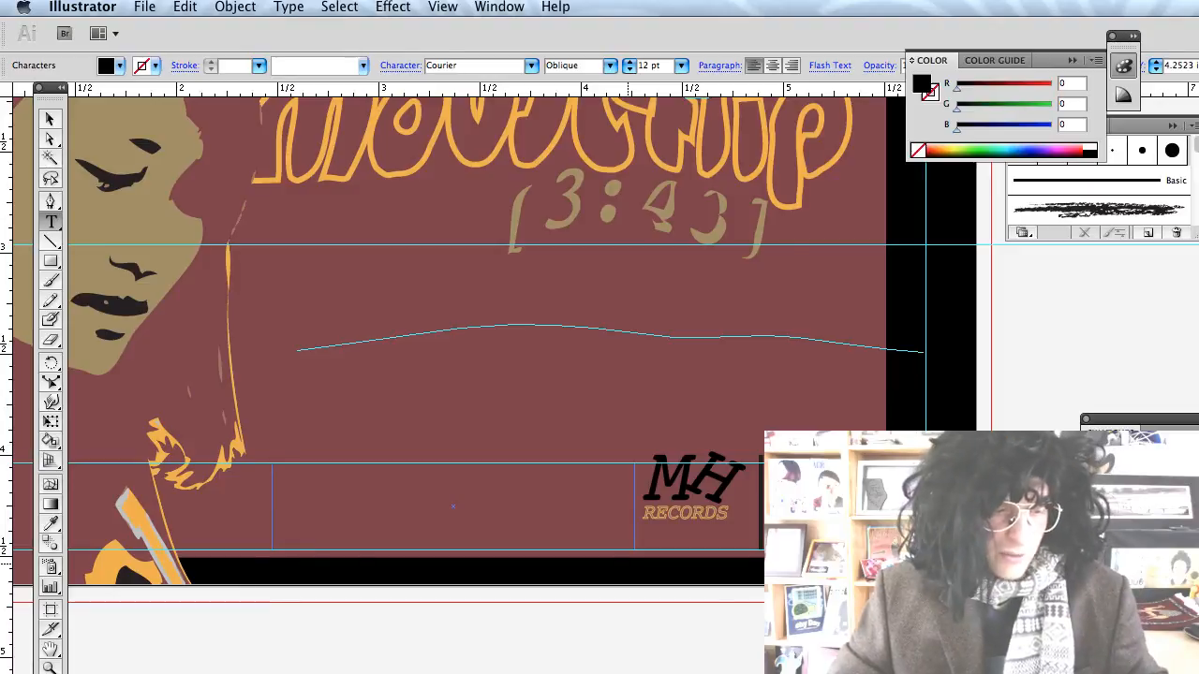
key(cmd+v)
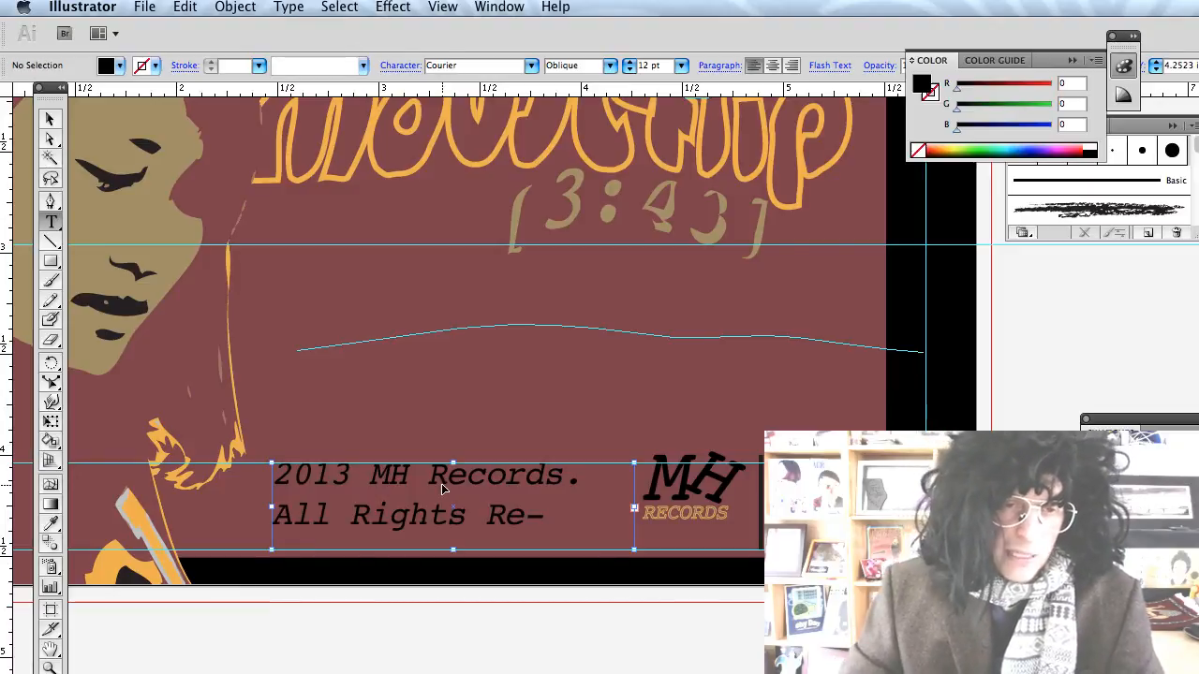
key(cmd+a)
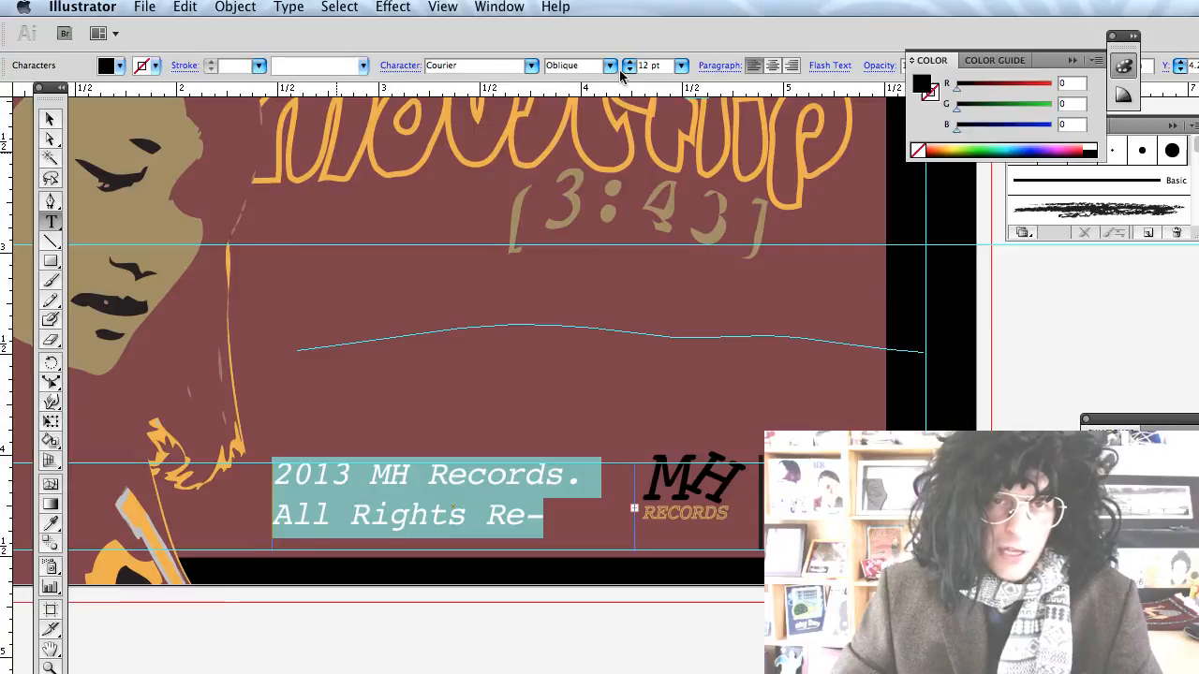
click(681, 65)
click(670, 15)
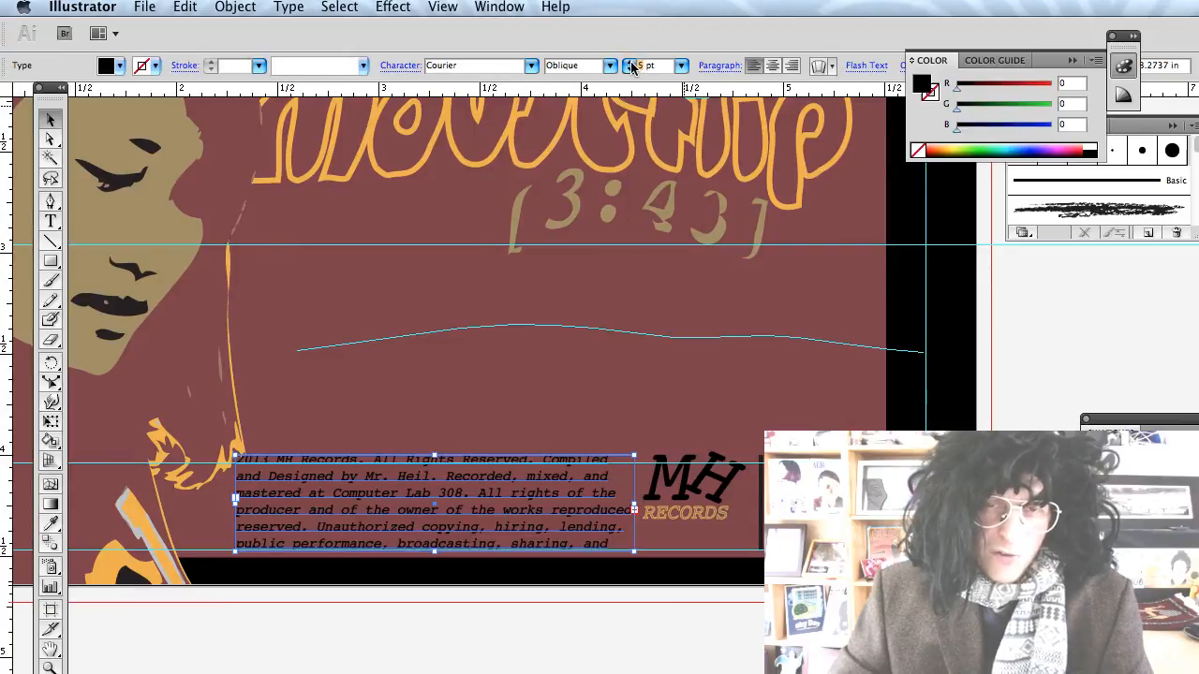
click(629, 69)
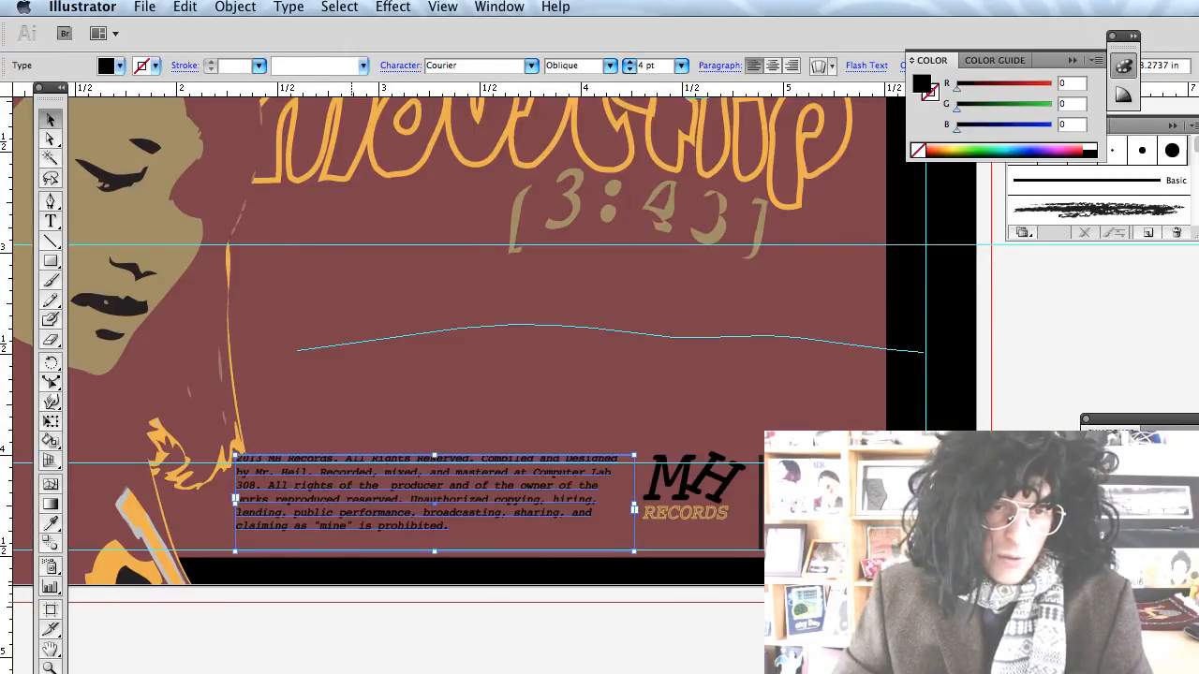
click(476, 562)
Nudge the copyright block slightly lower so it fits beside the logo.
drag(477, 509, 484, 522)
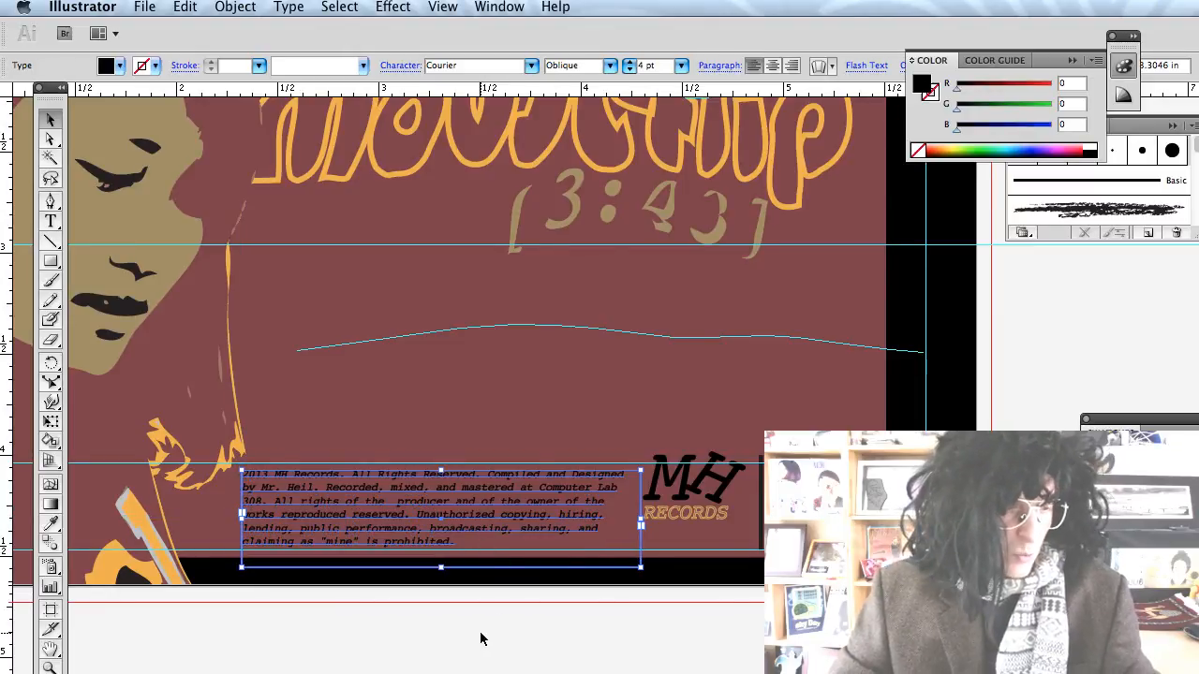
click(505, 660)
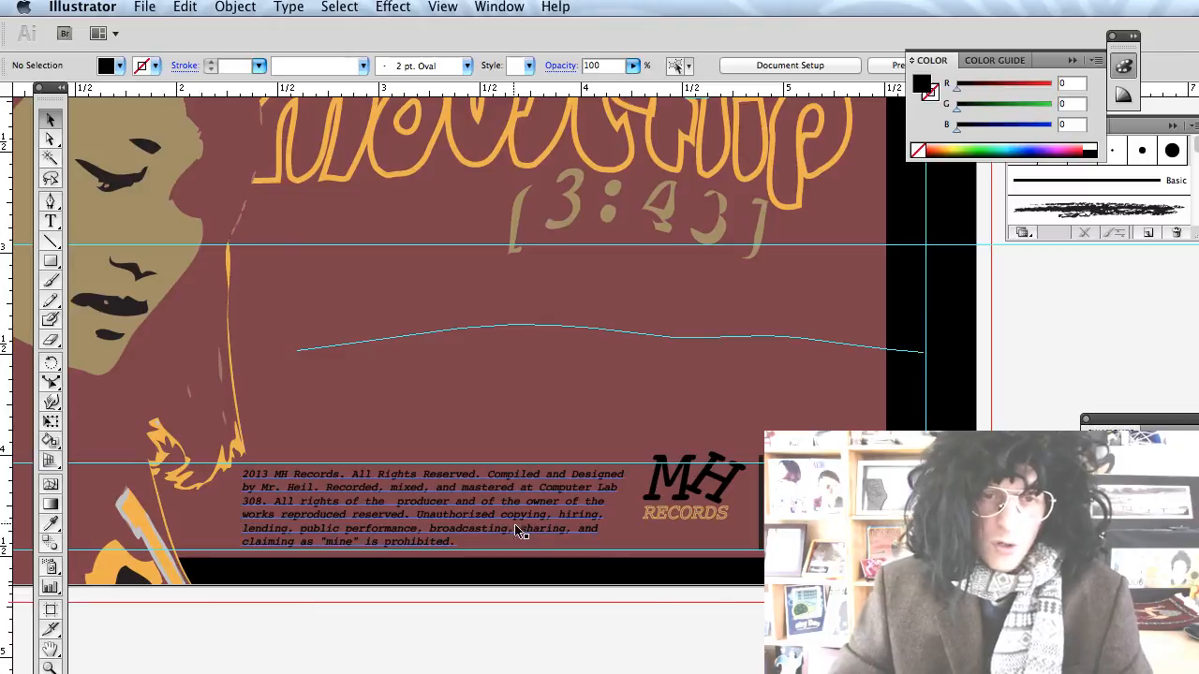
click(494, 503)
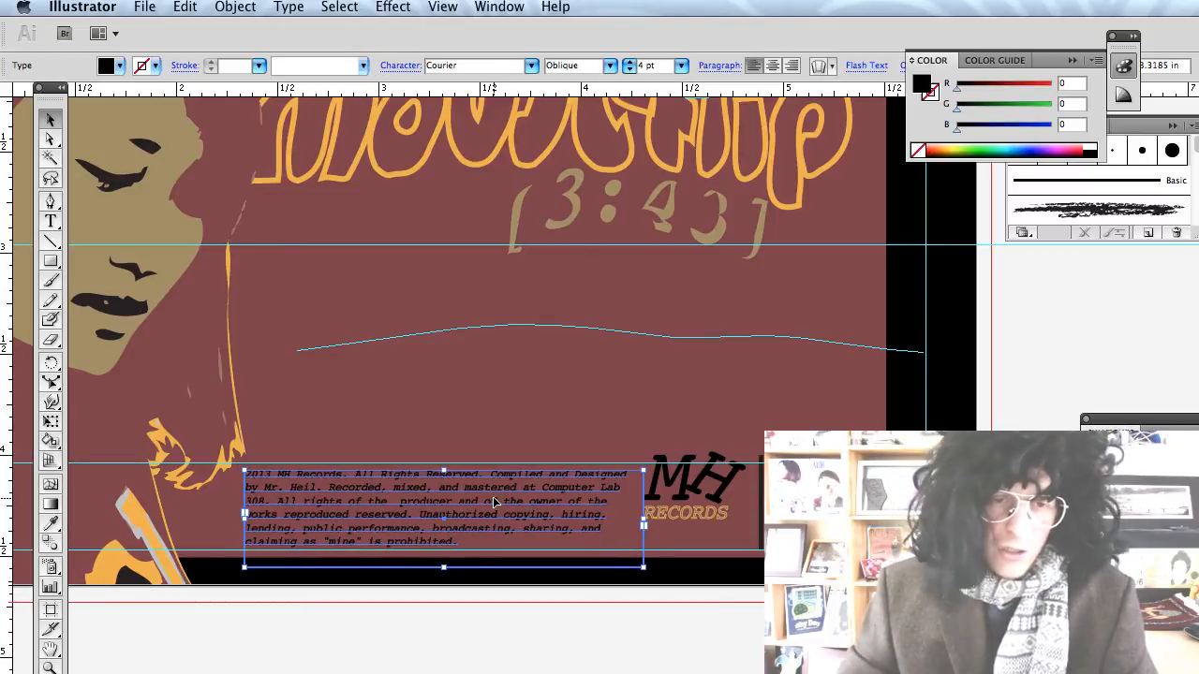
click(495, 656)
Start a new text line on the pasteboard right of the artboard.
scroll(515, 596, left, 1)
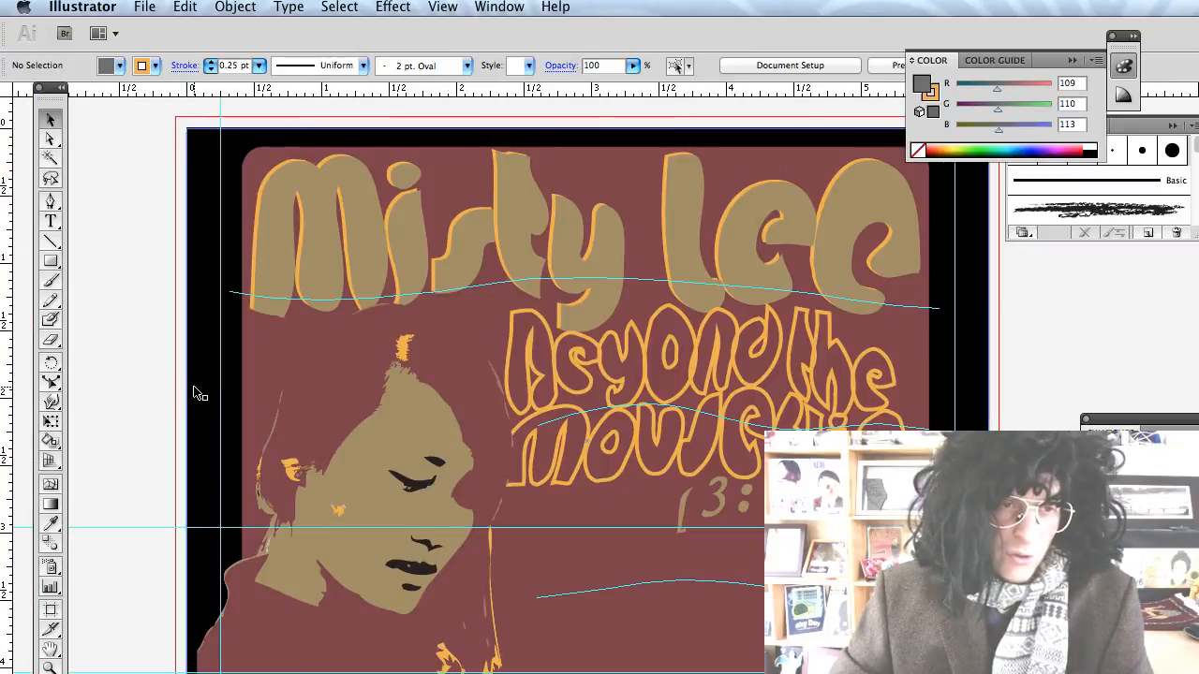
key(t)
scroll(200, 395, right, 4)
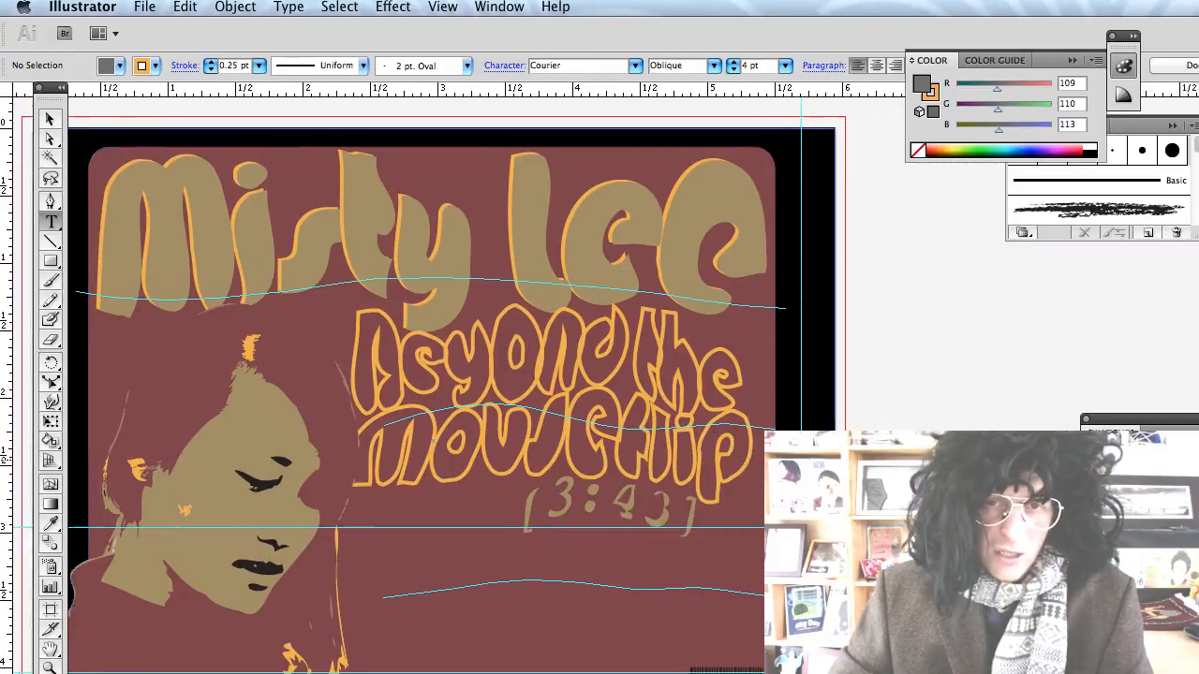
scroll(878, 348, right, 1)
click(878, 349)
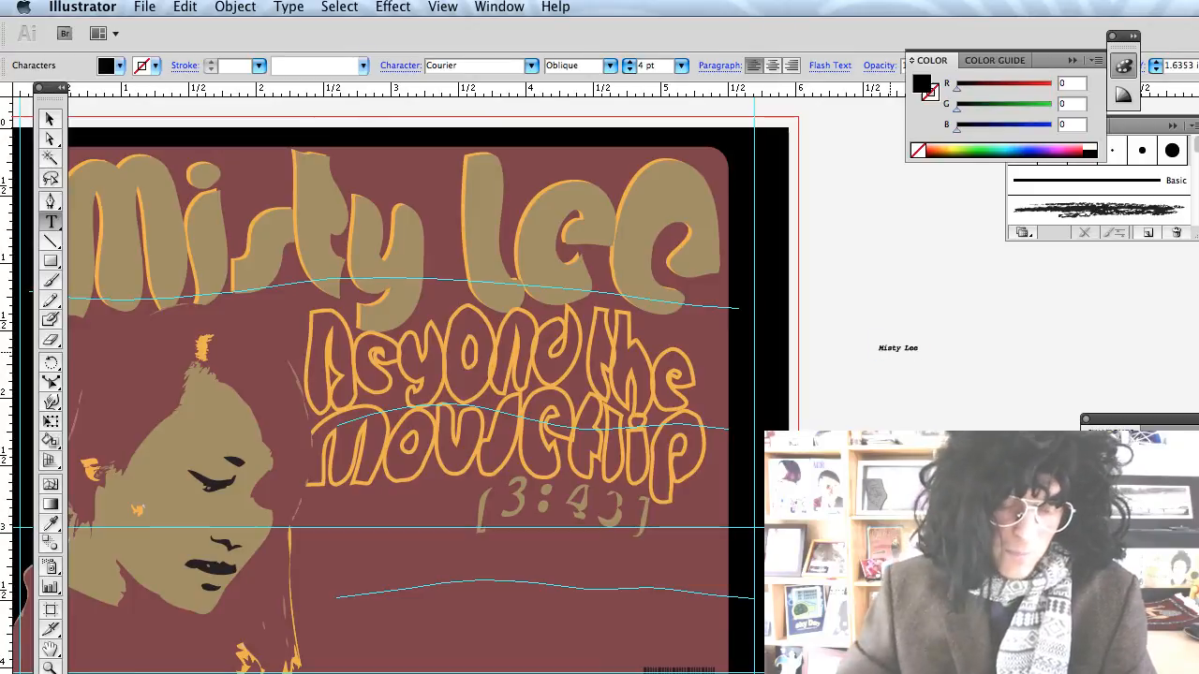
Set the artist-name line to 11 pt and append a dash before the album title.
key(super+a)
click(681, 66)
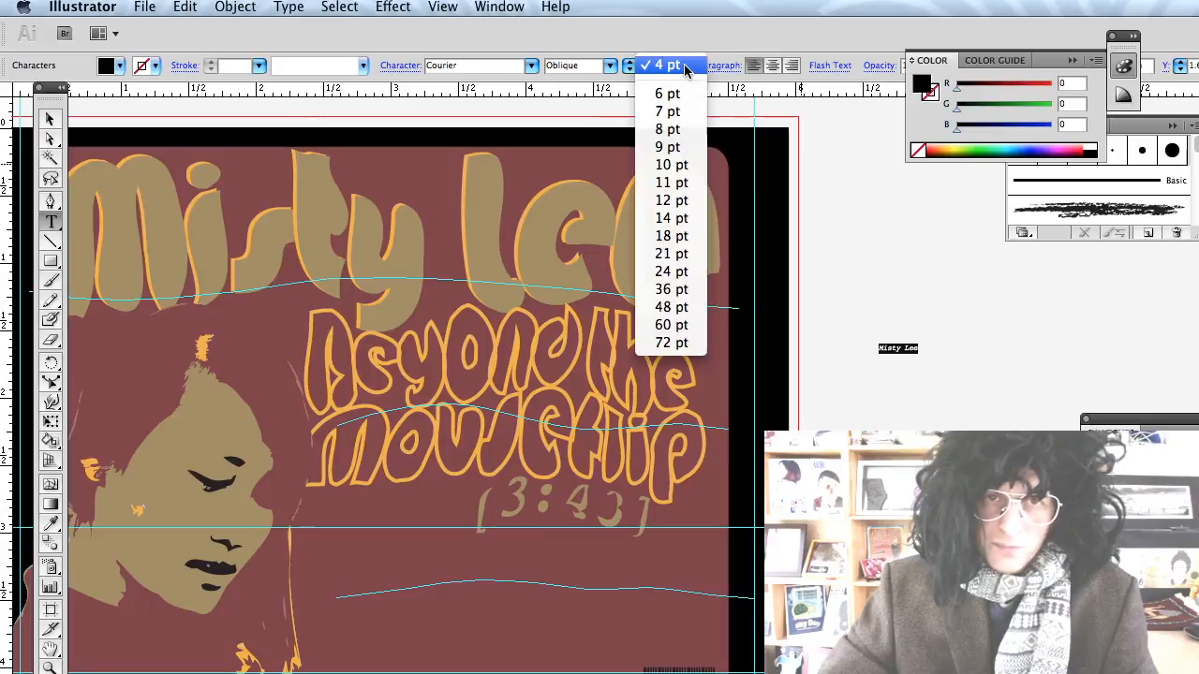
click(690, 181)
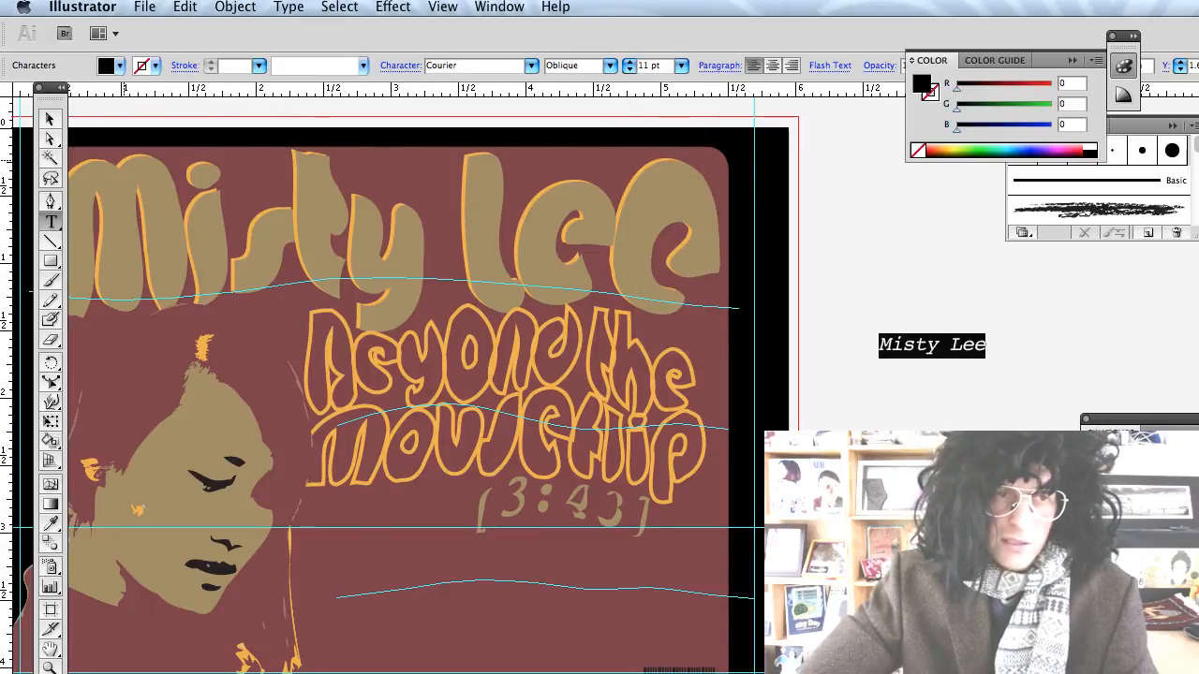
key(Right)
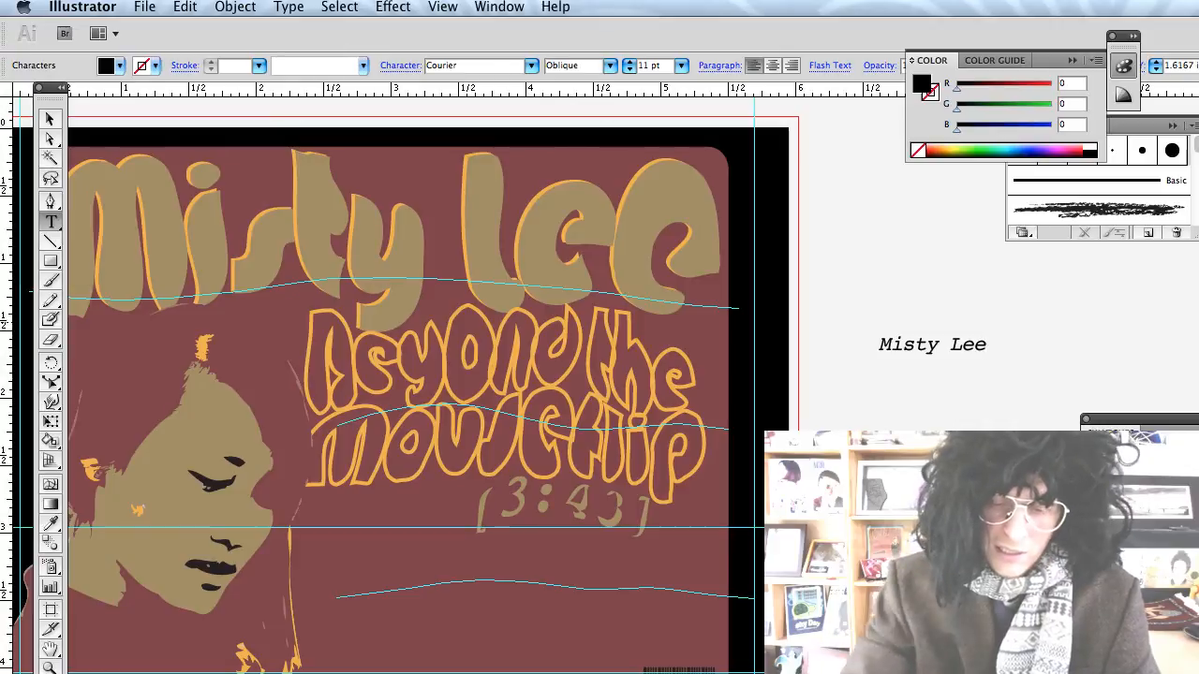
text(- Beyond the Mous)
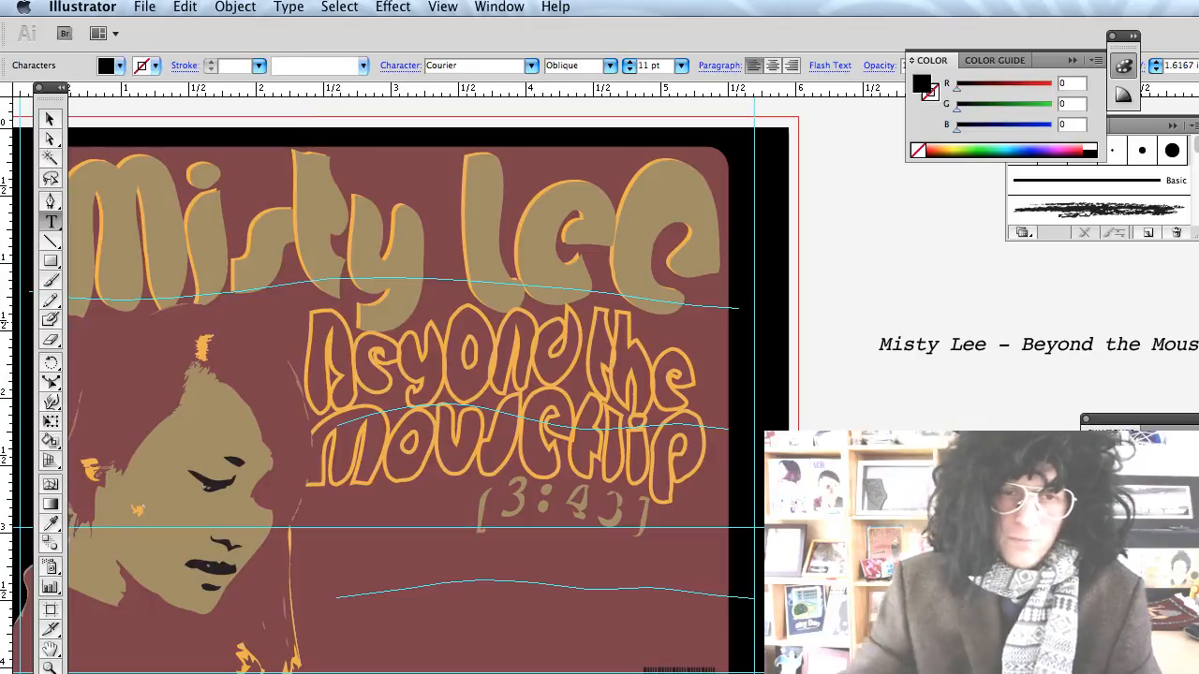
scroll(402, 393, up, 3)
click(51, 120)
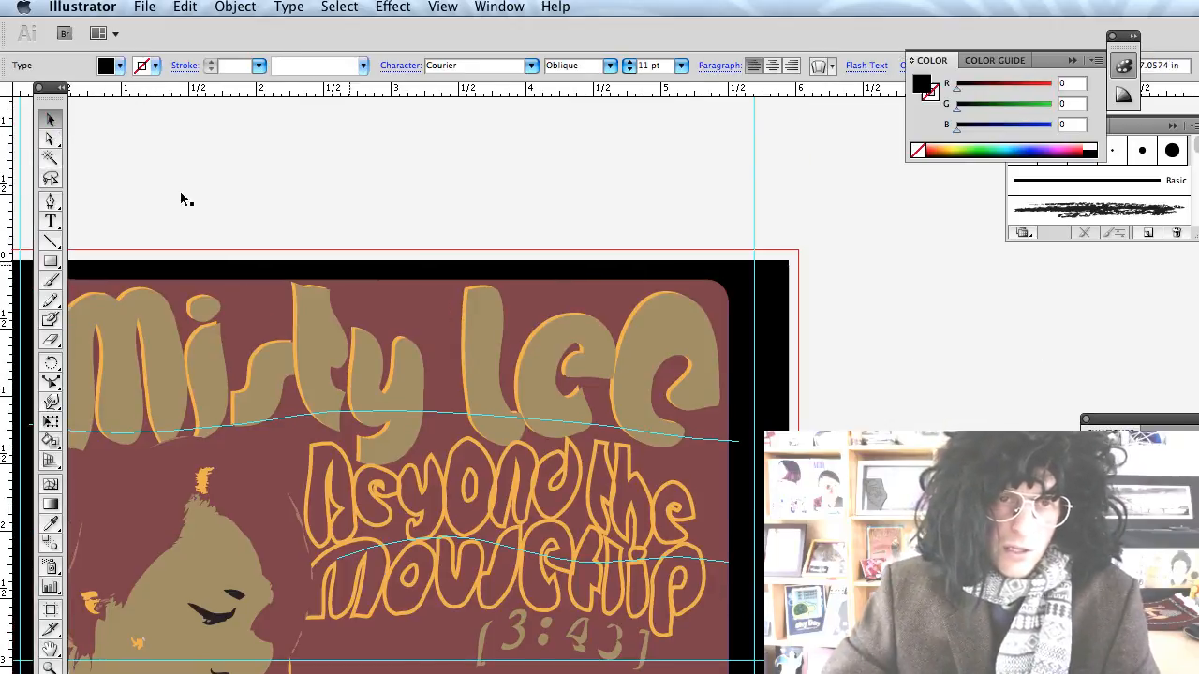
Rotate the artist – Beyond the Mouseflip line 90° and move it beside the artboard.
click(179, 196)
drag(869, 457, 821, 379)
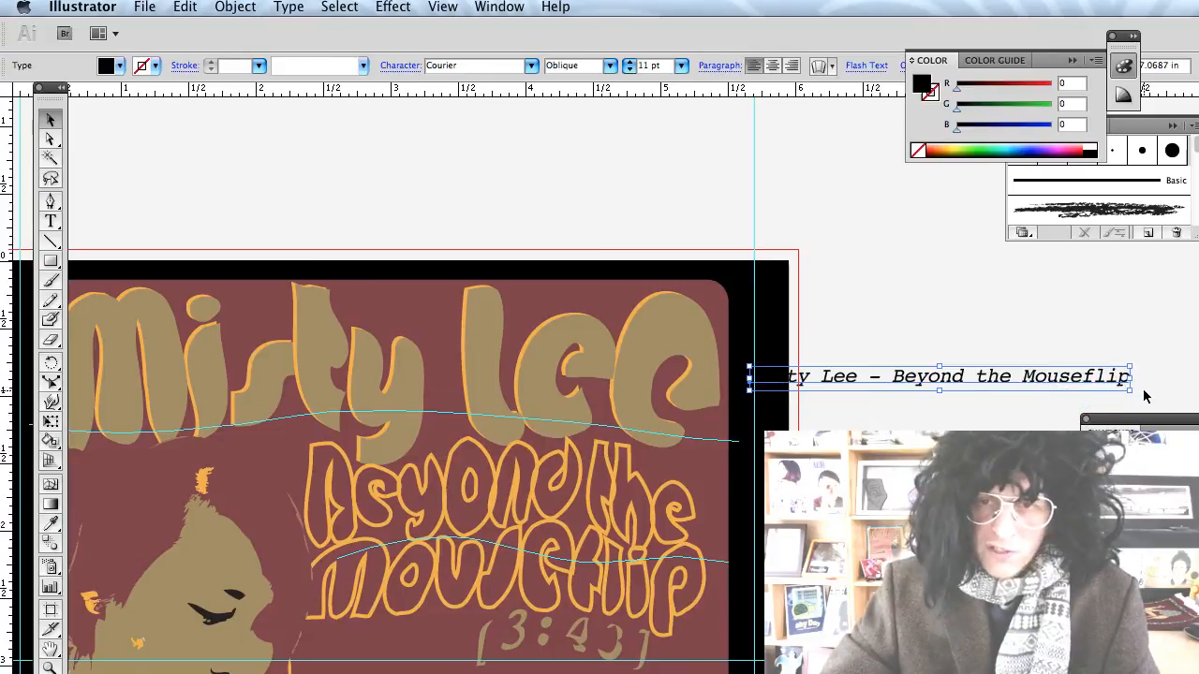
drag(1130, 398, 919, 567)
drag(939, 234, 860, 387)
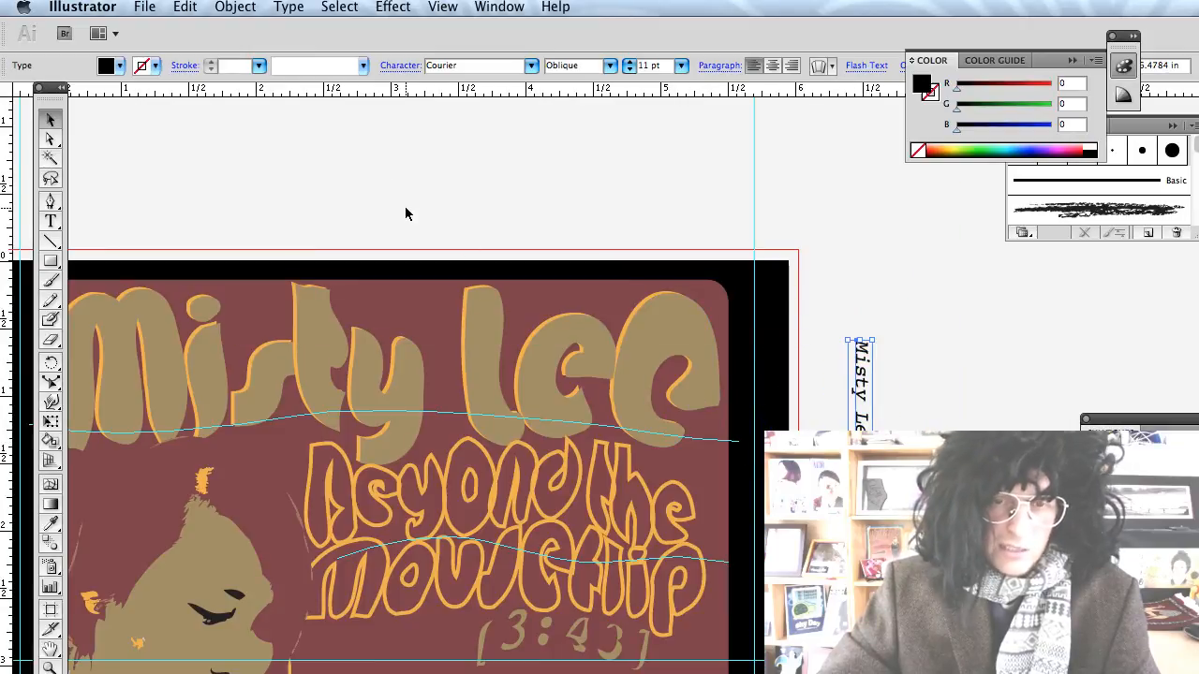
Colour the vertical spine text light orange and move it onto the artboard's right edge.
click(115, 70)
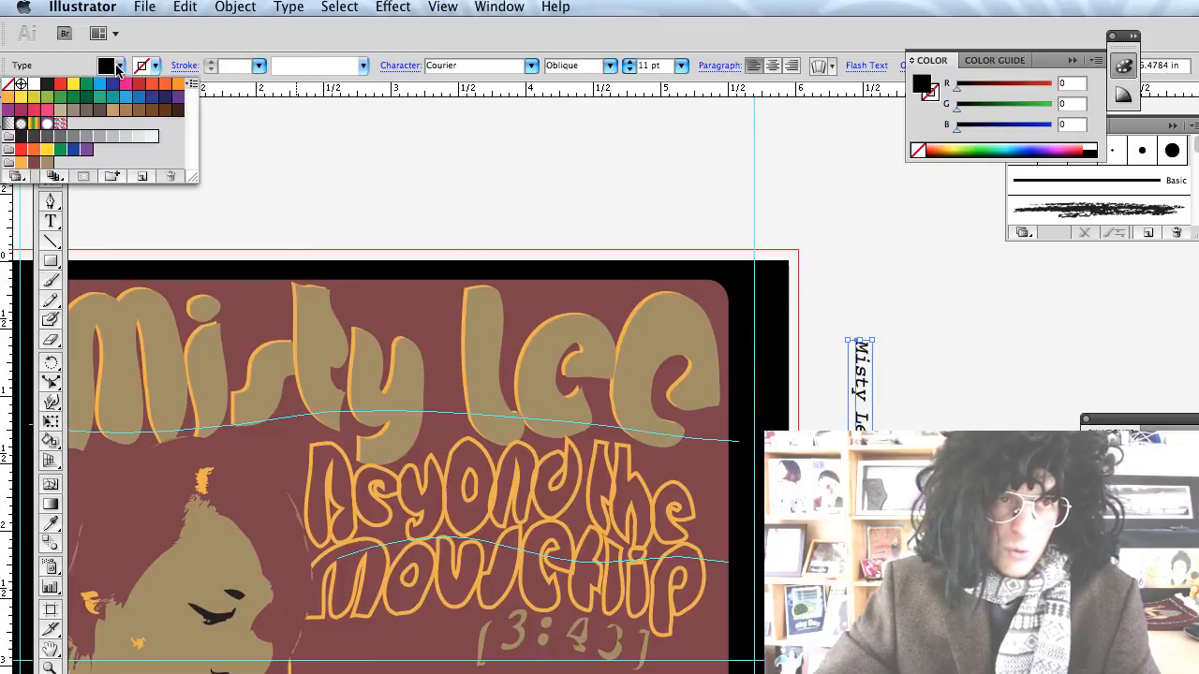
click(47, 150)
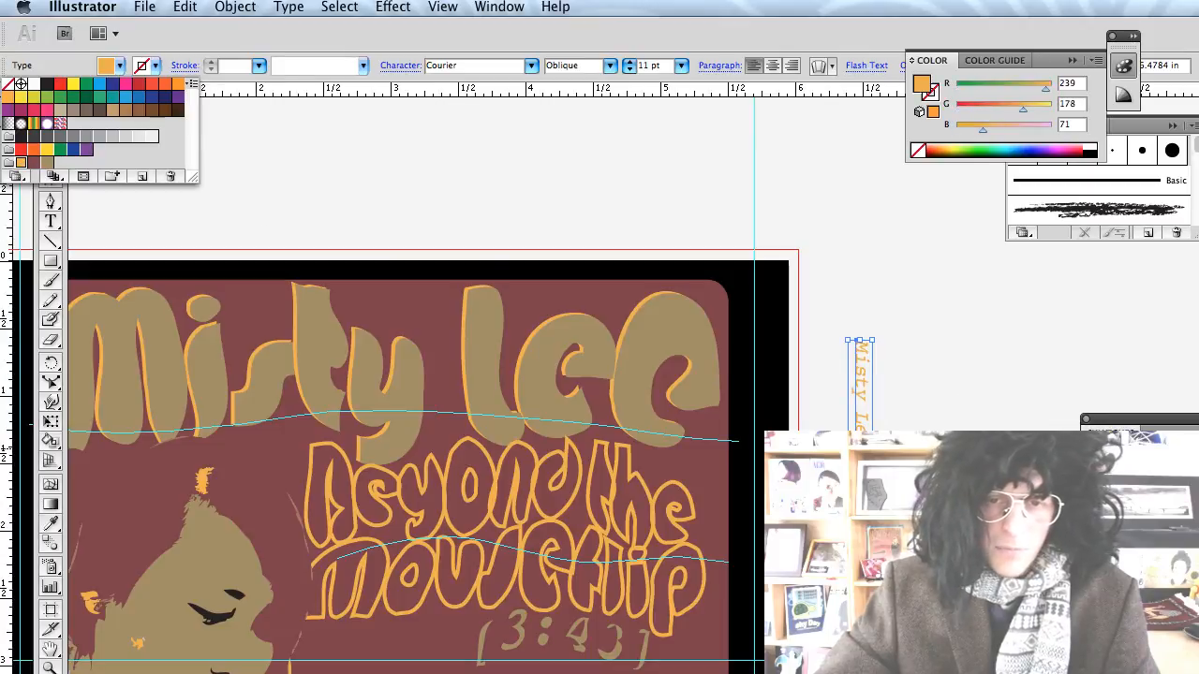
key(Escape)
drag(860, 340, 768, 366)
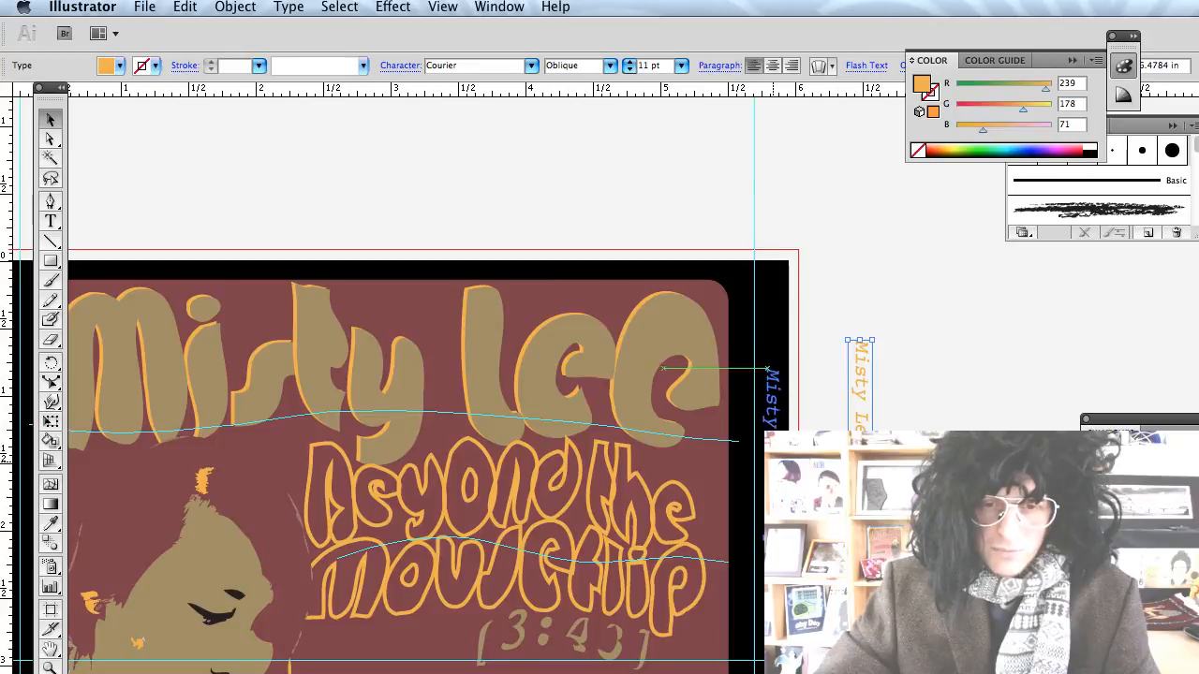
Fit the artboard in view and reposition the spine text just outside the right edge.
scroll(920, 418, down, 3)
scroll(920, 418, down, 5)
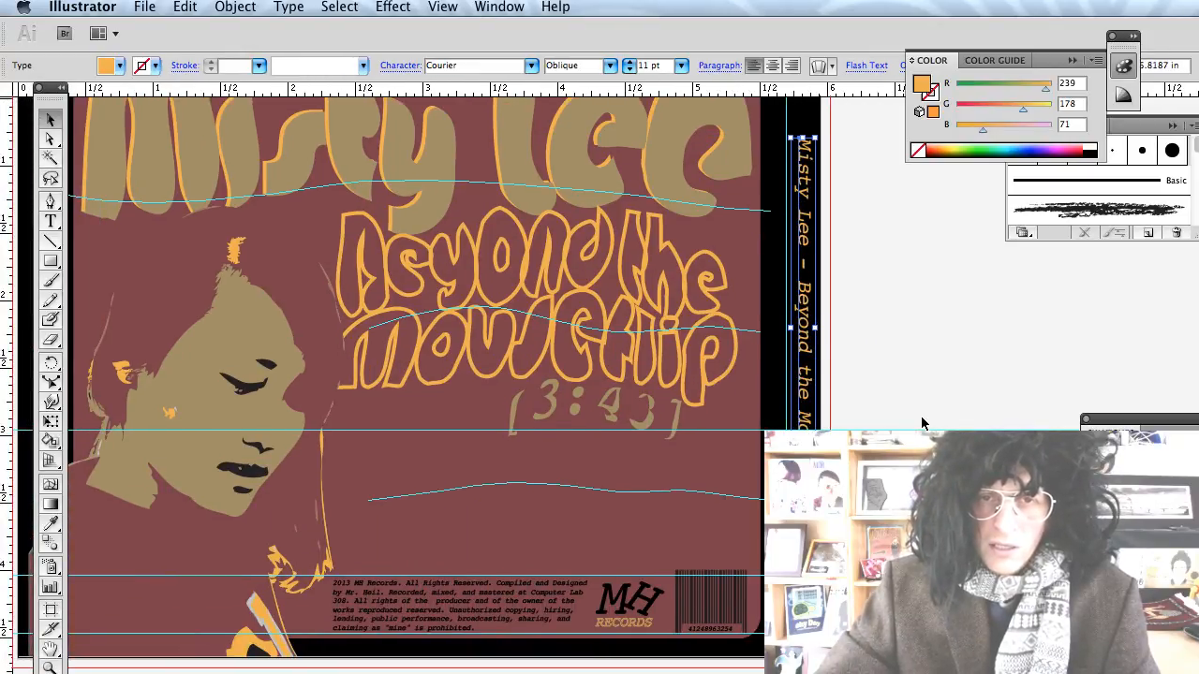
scroll(921, 416, up, 2)
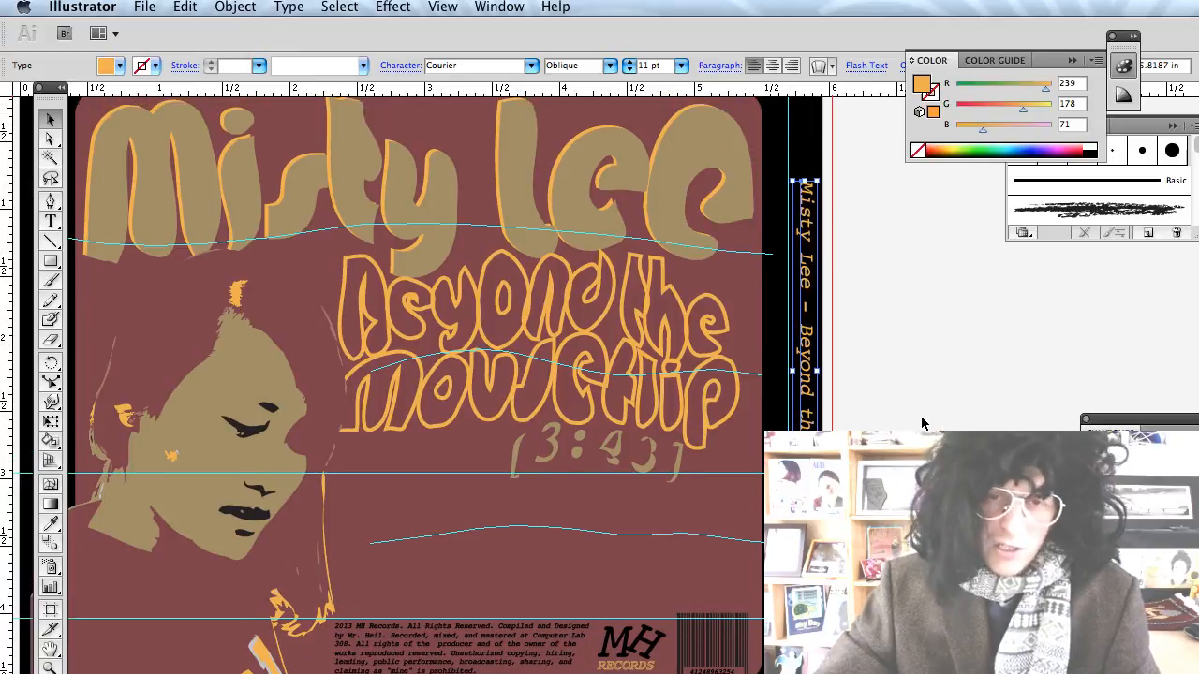
key(super+0)
scroll(920, 415, right, 3)
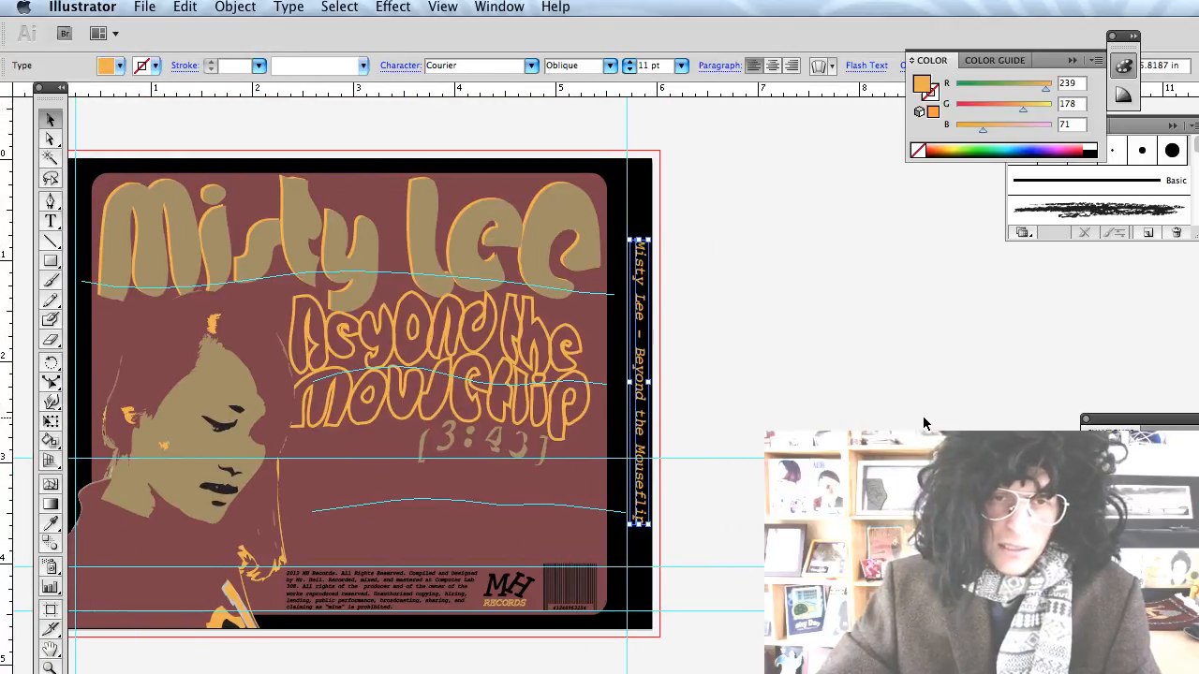
scroll(796, 415, right, 2)
click(619, 316)
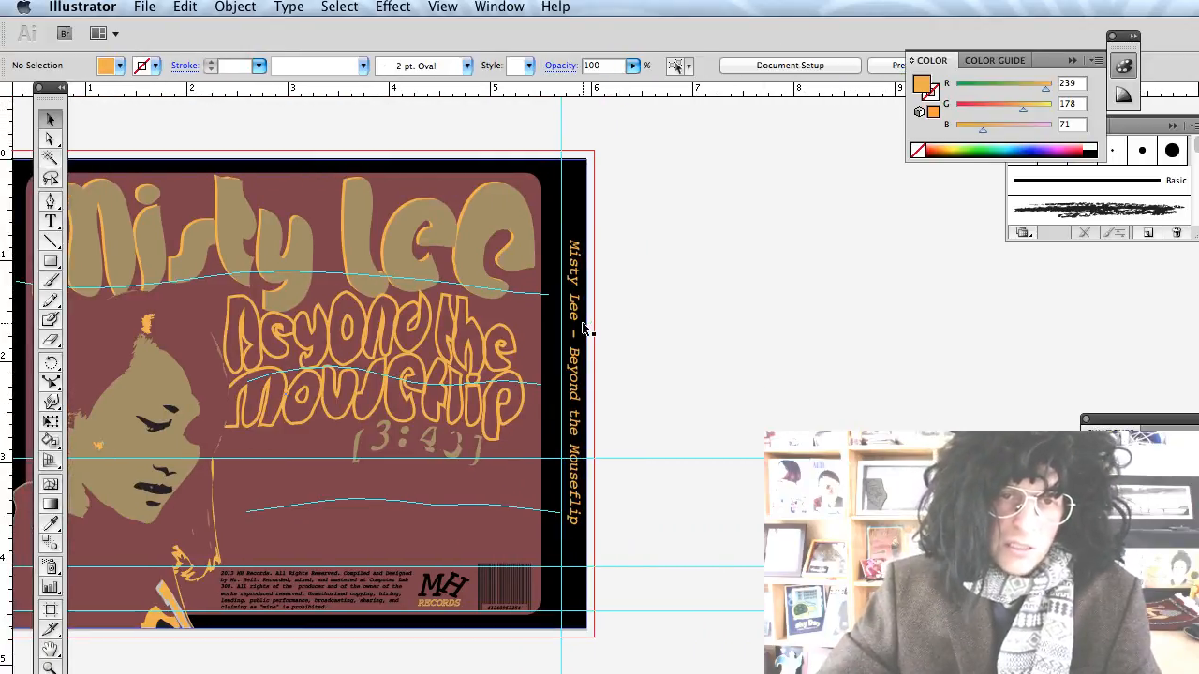
drag(574, 309, 646, 311)
click(51, 262)
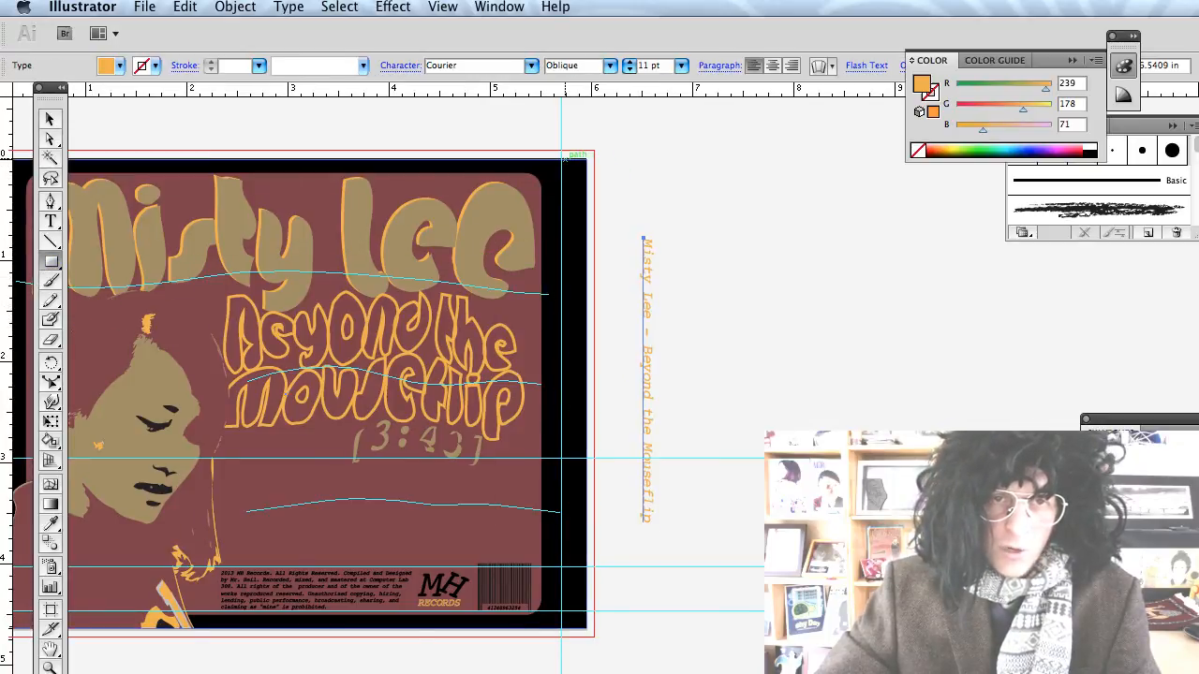
Draw a thin green-filled rectangle down the right spine.
drag(564, 160, 587, 627)
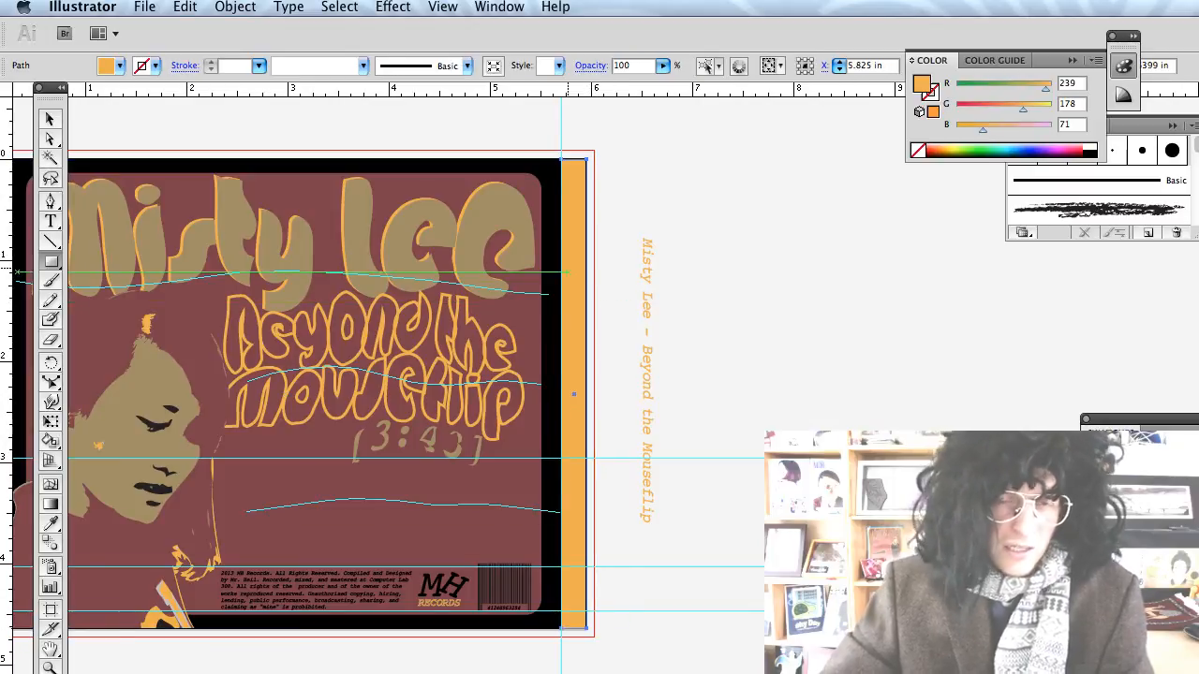
click(117, 67)
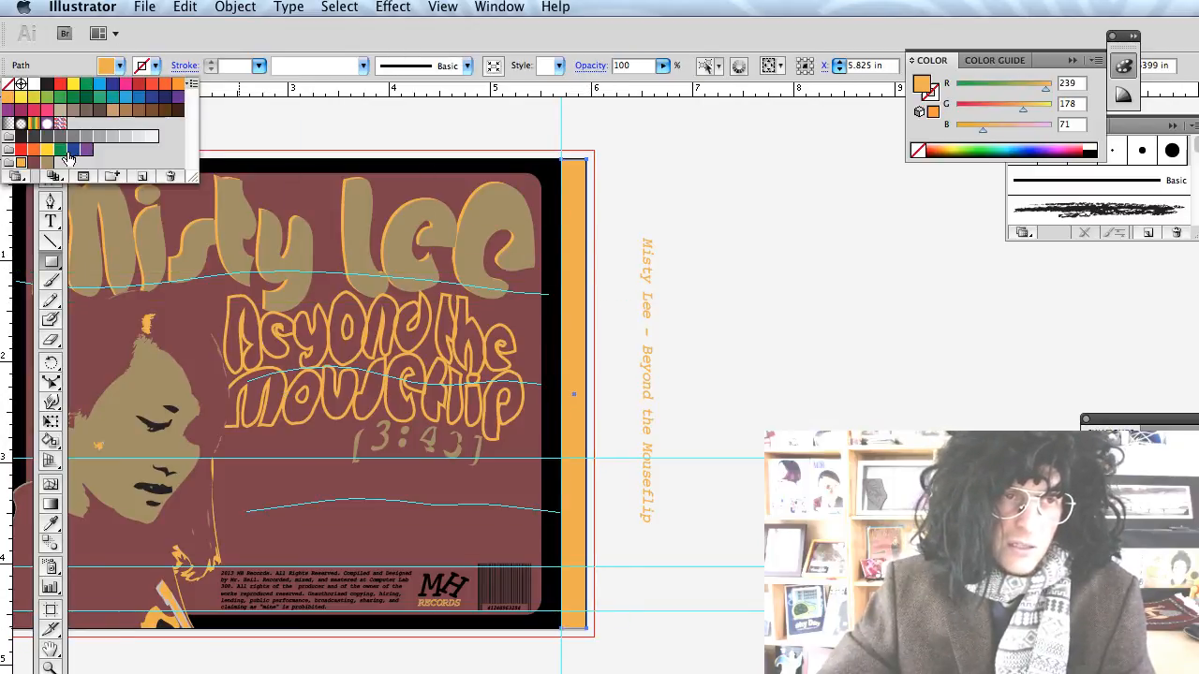
click(59, 152)
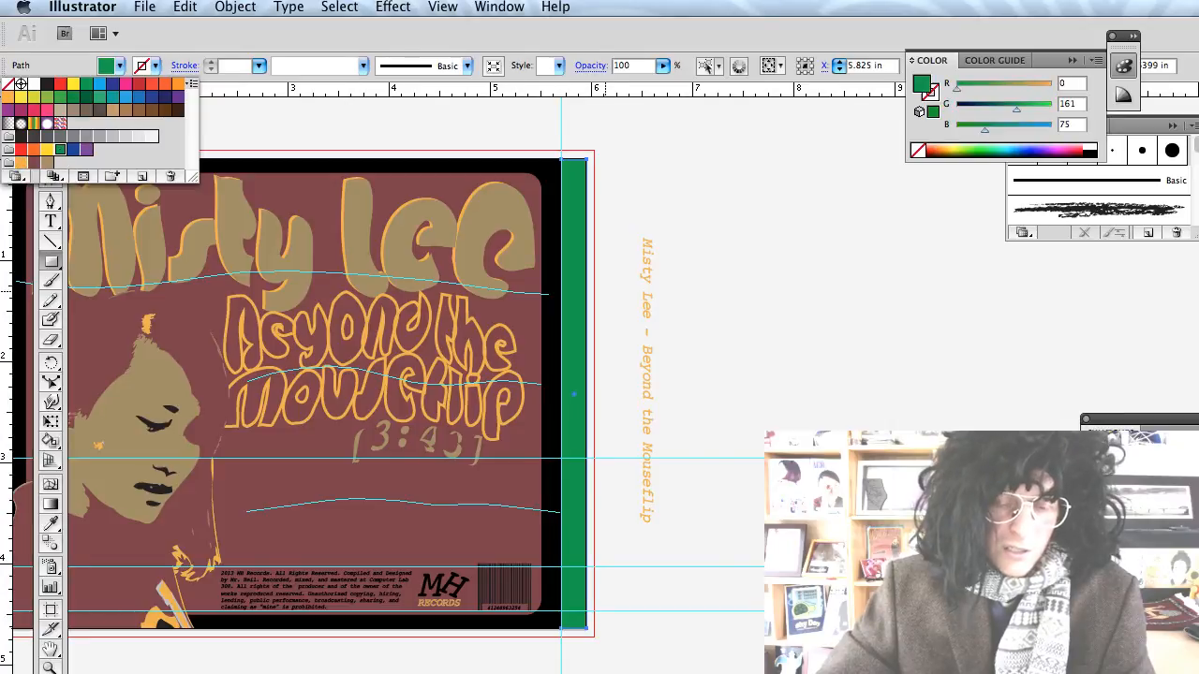
key(Escape)
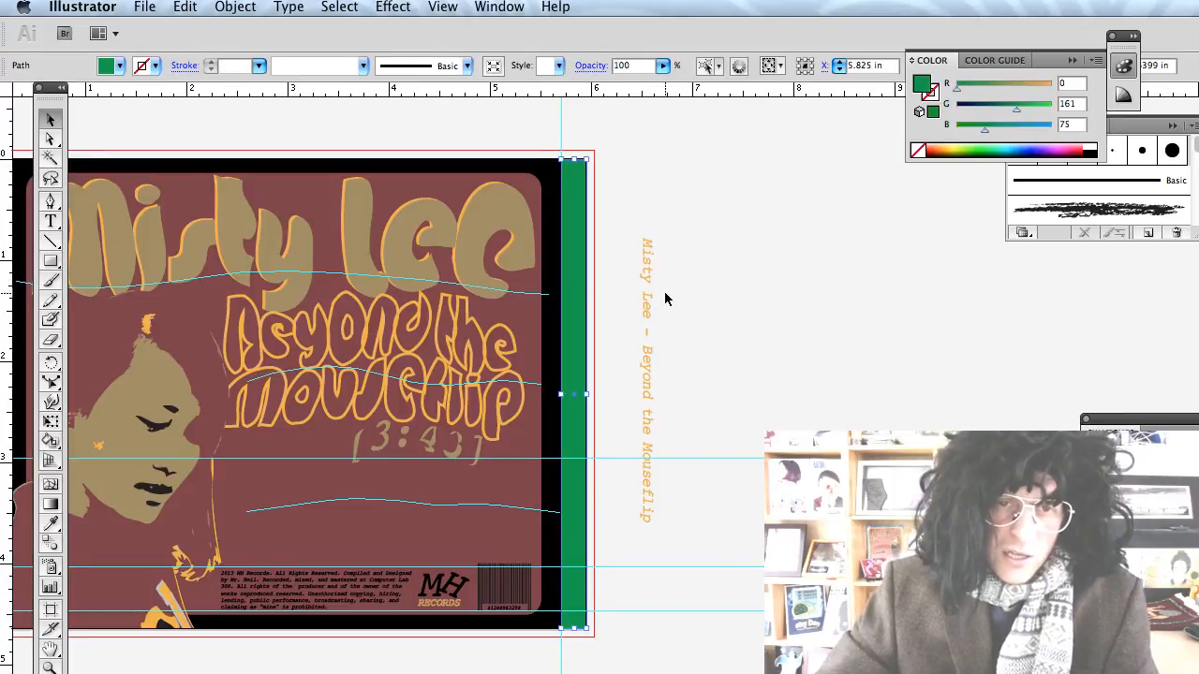
Place the orange spine text on the green strip, bring it to front and select both.
drag(646, 306, 572, 320)
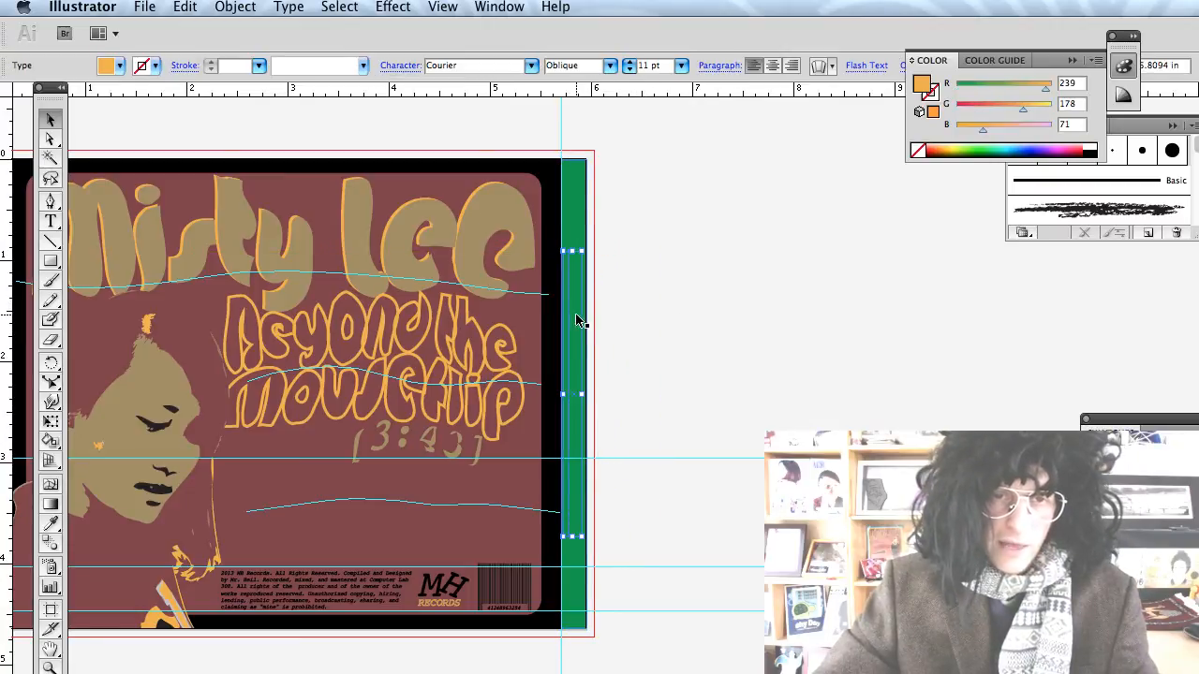
key(super+shift+bracketright)
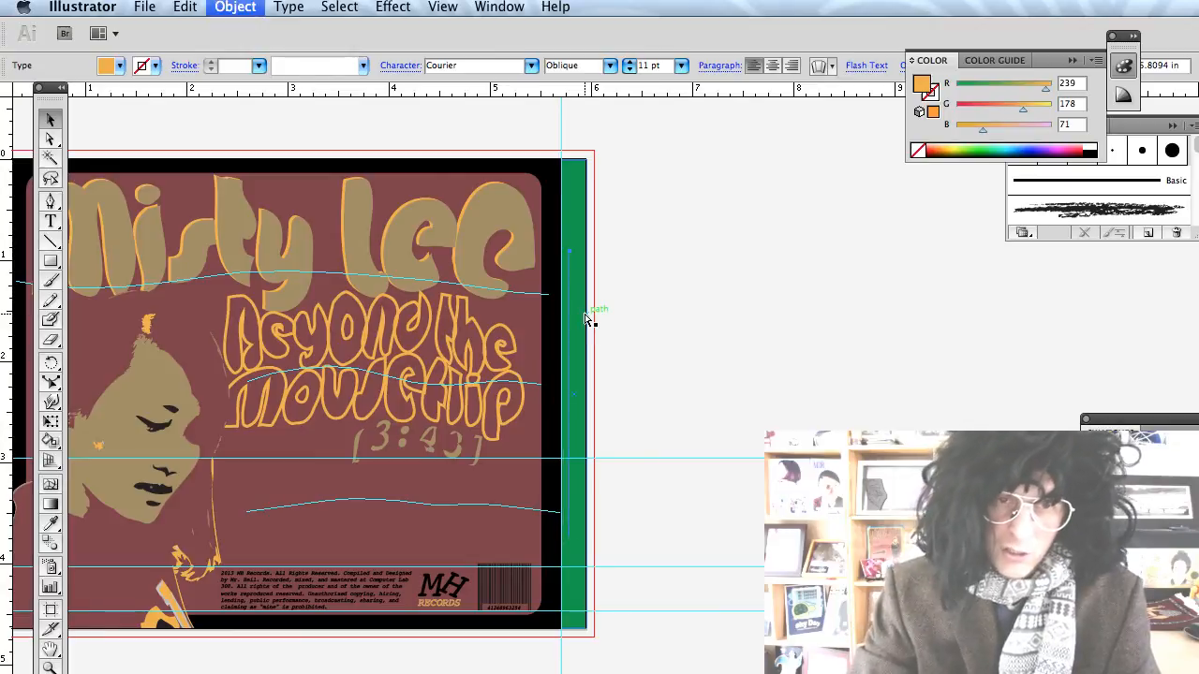
shift+click(580, 218)
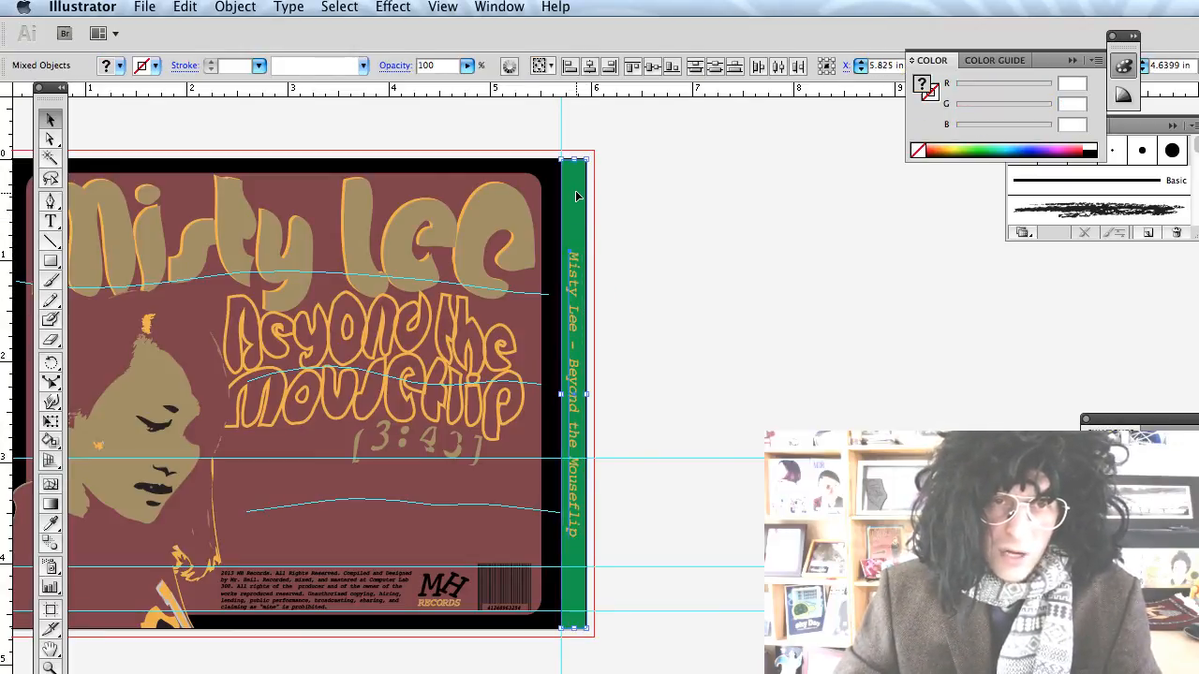
Rotate the right spine group 180° and place a rotated copy along the left edge.
scroll(786, 328, left, 4)
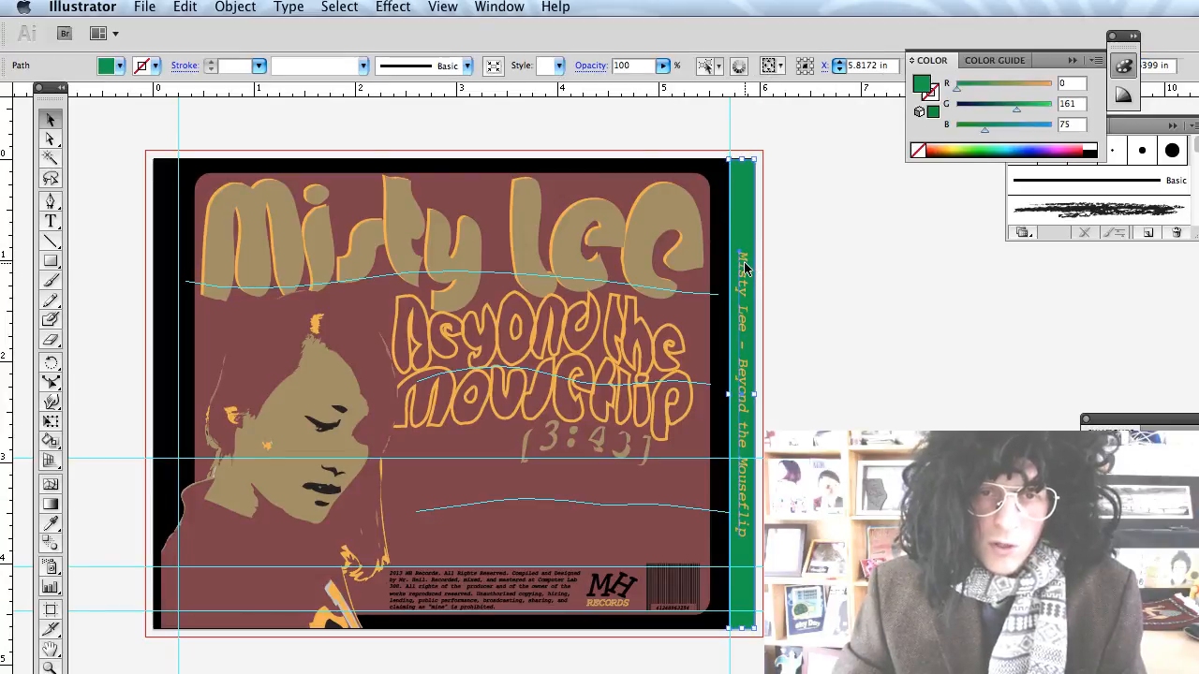
shift+click(745, 261)
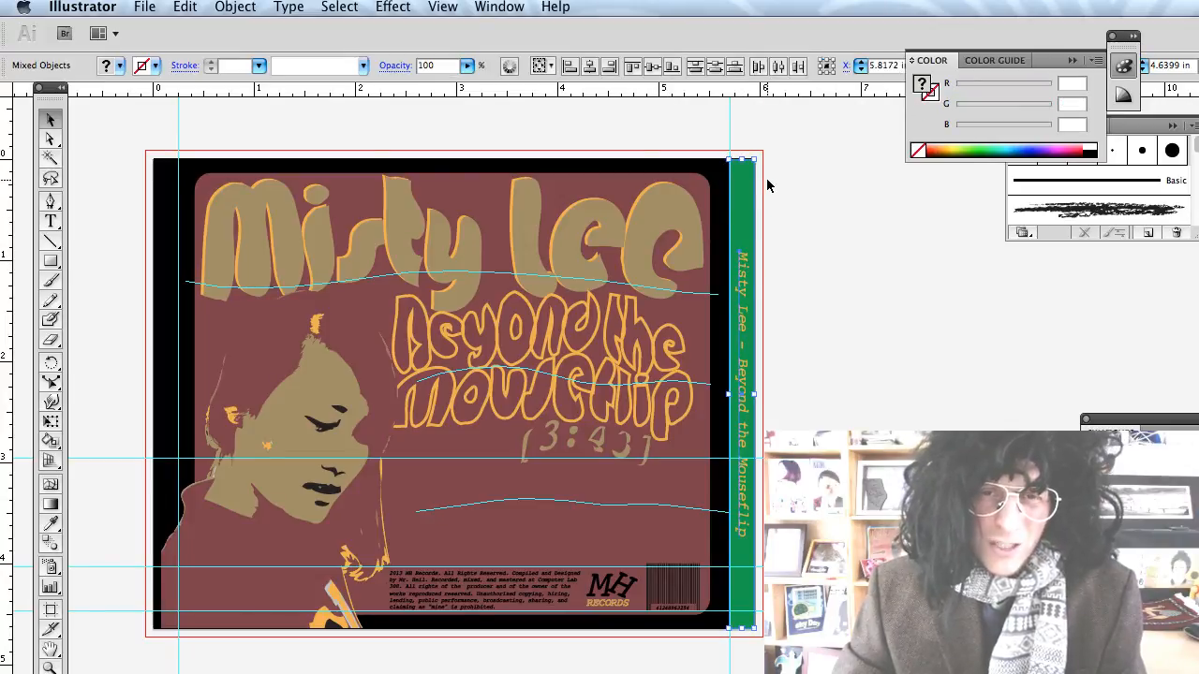
drag(760, 153, 737, 520)
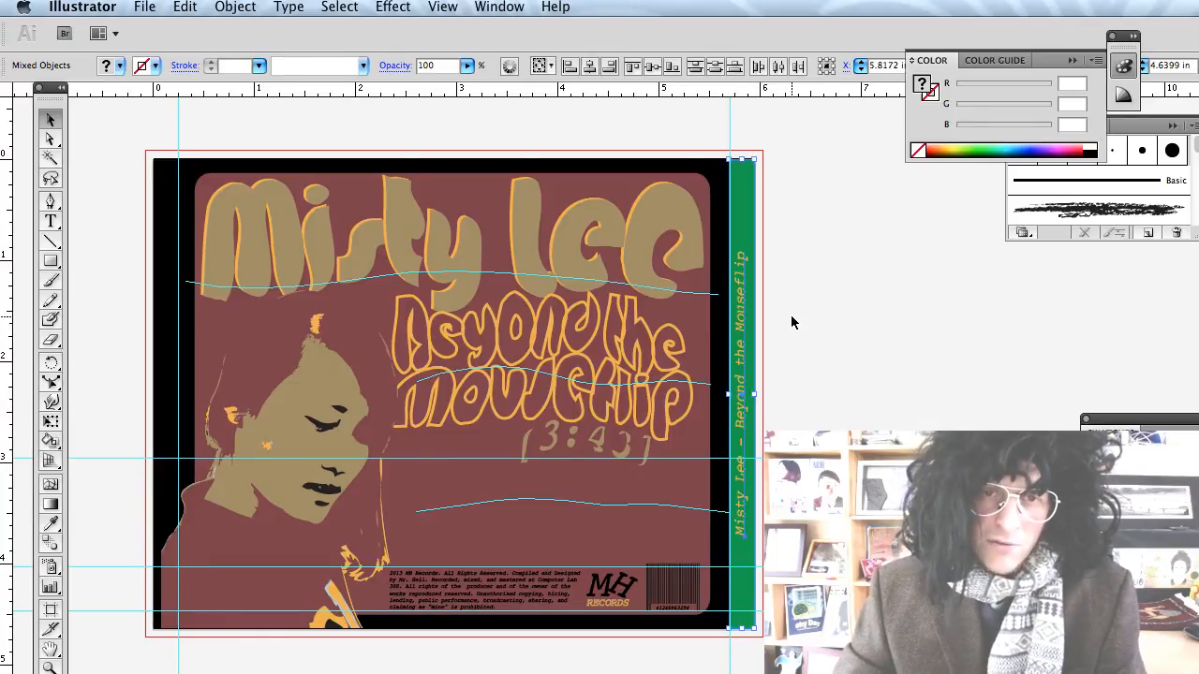
drag(746, 324, 159, 319)
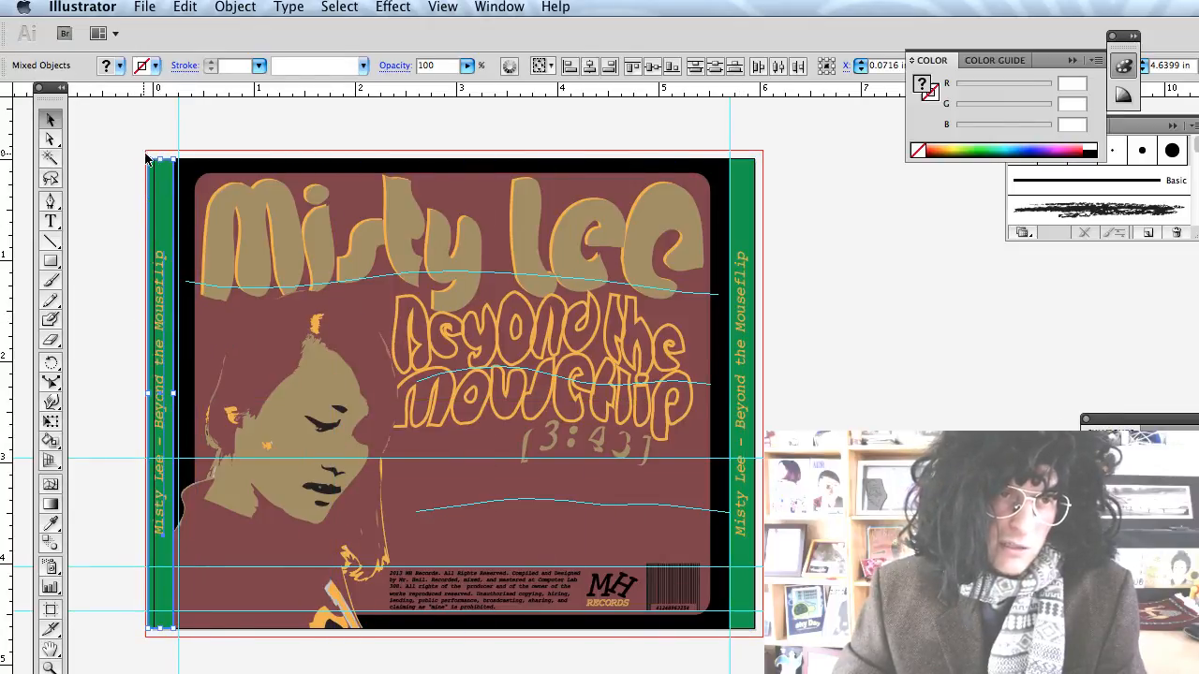
drag(152, 154, 211, 575)
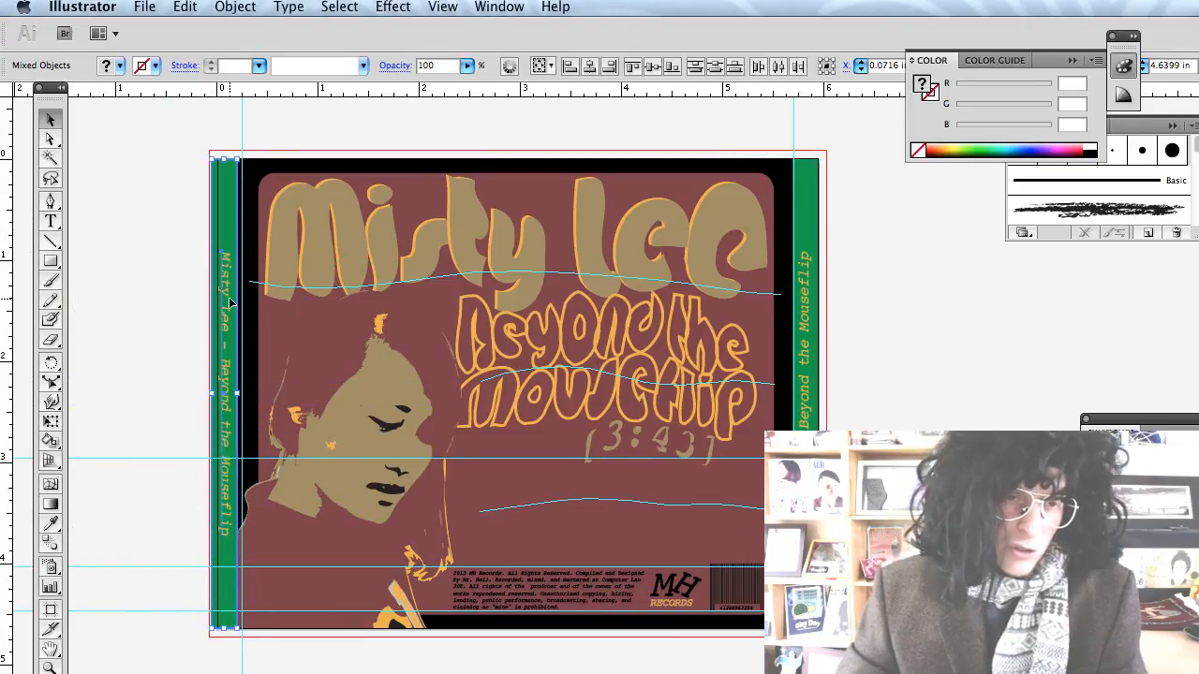
Nudge the left spine text and strip right onto the guide.
click(175, 320)
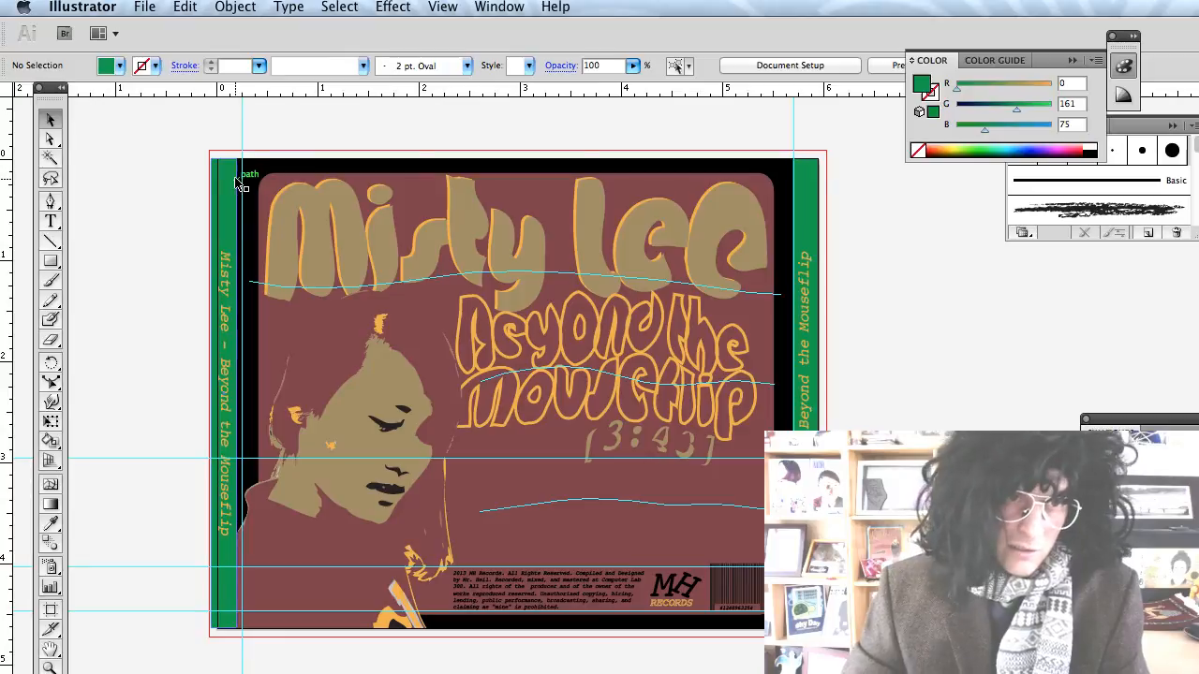
click(223, 272)
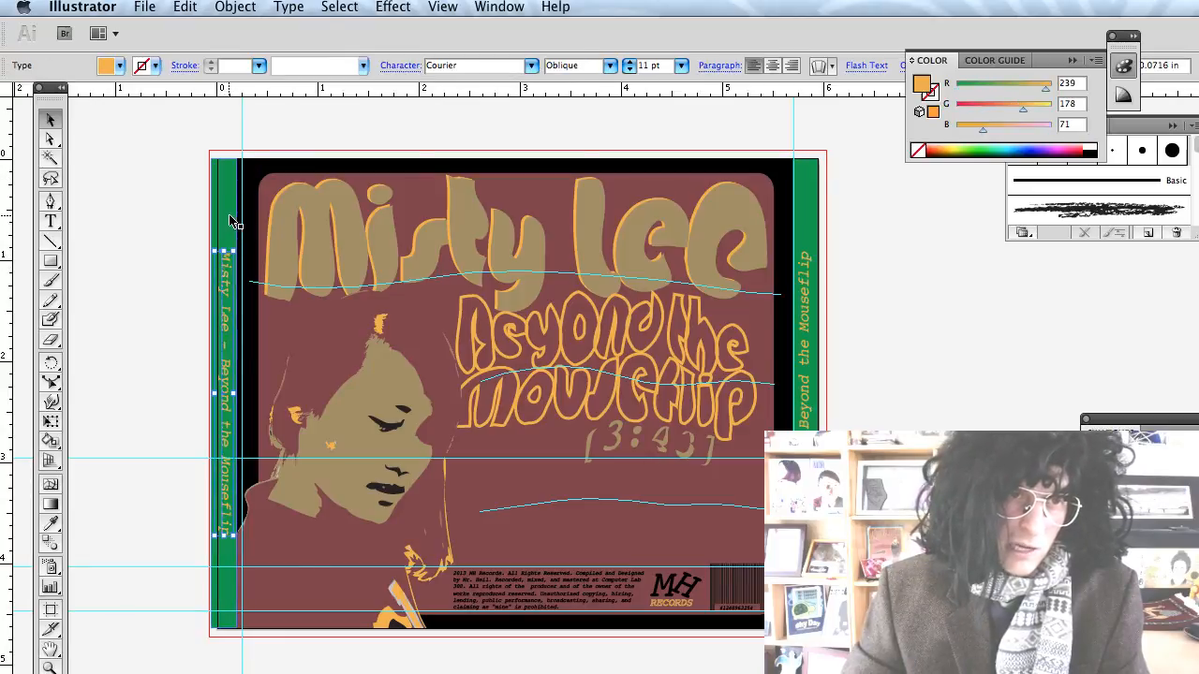
shift+click(229, 219)
drag(228, 219, 234, 219)
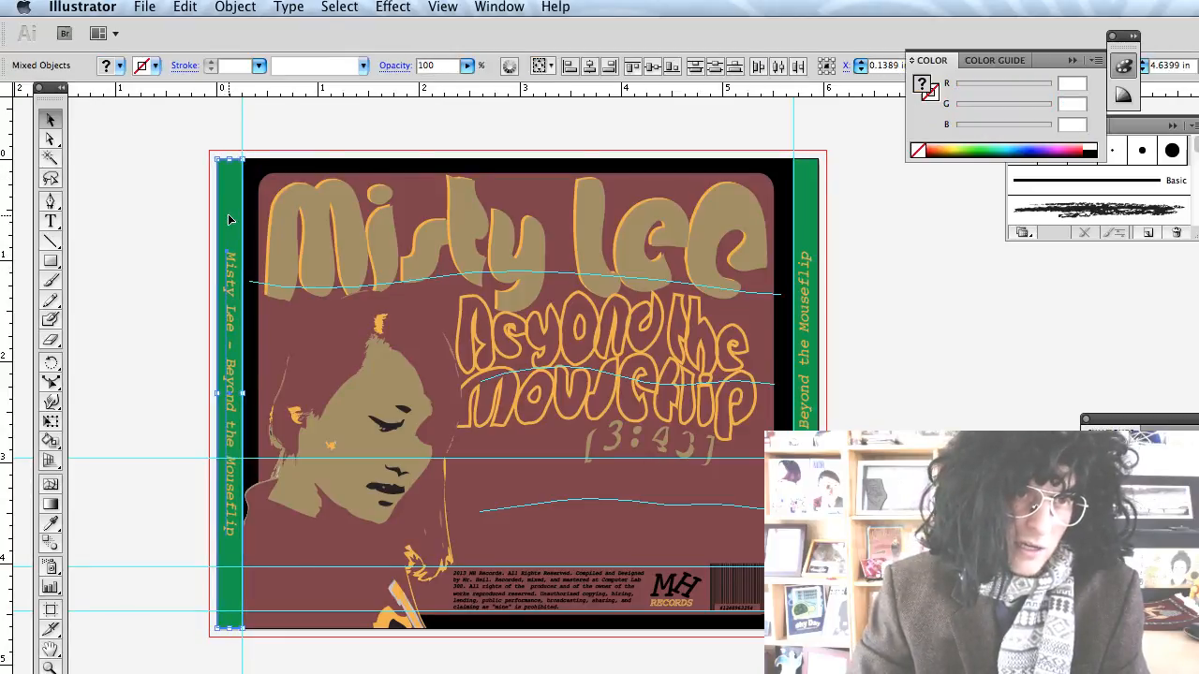
click(169, 230)
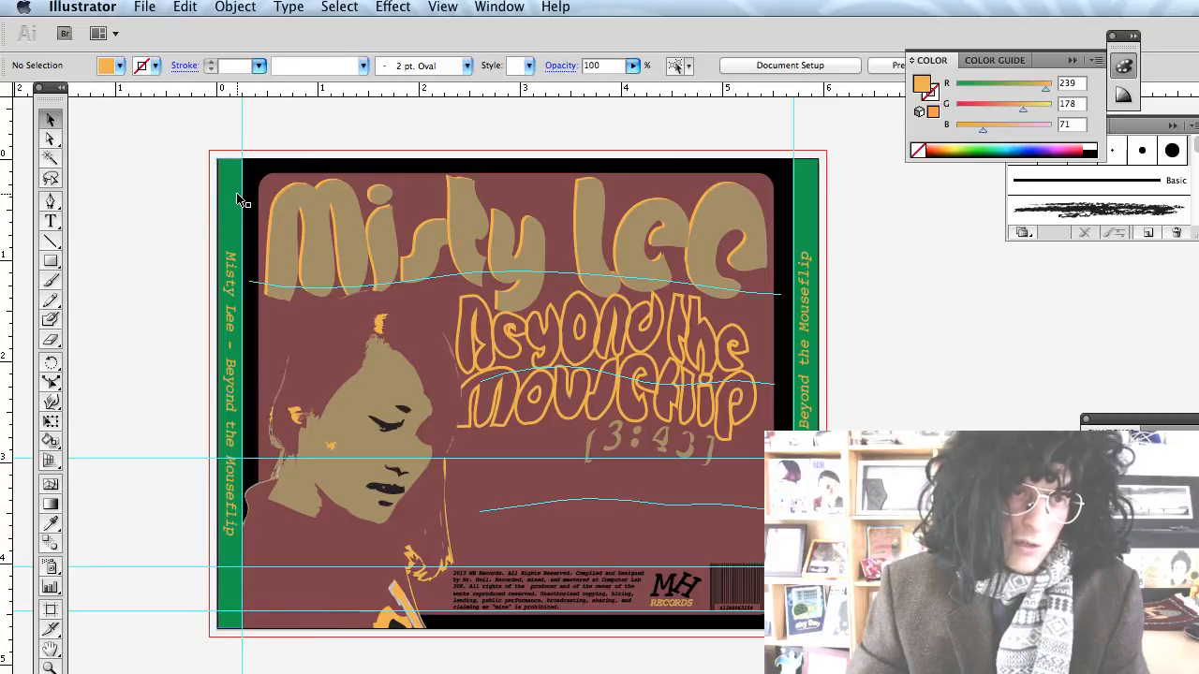
click(230, 277)
shift+click(241, 232)
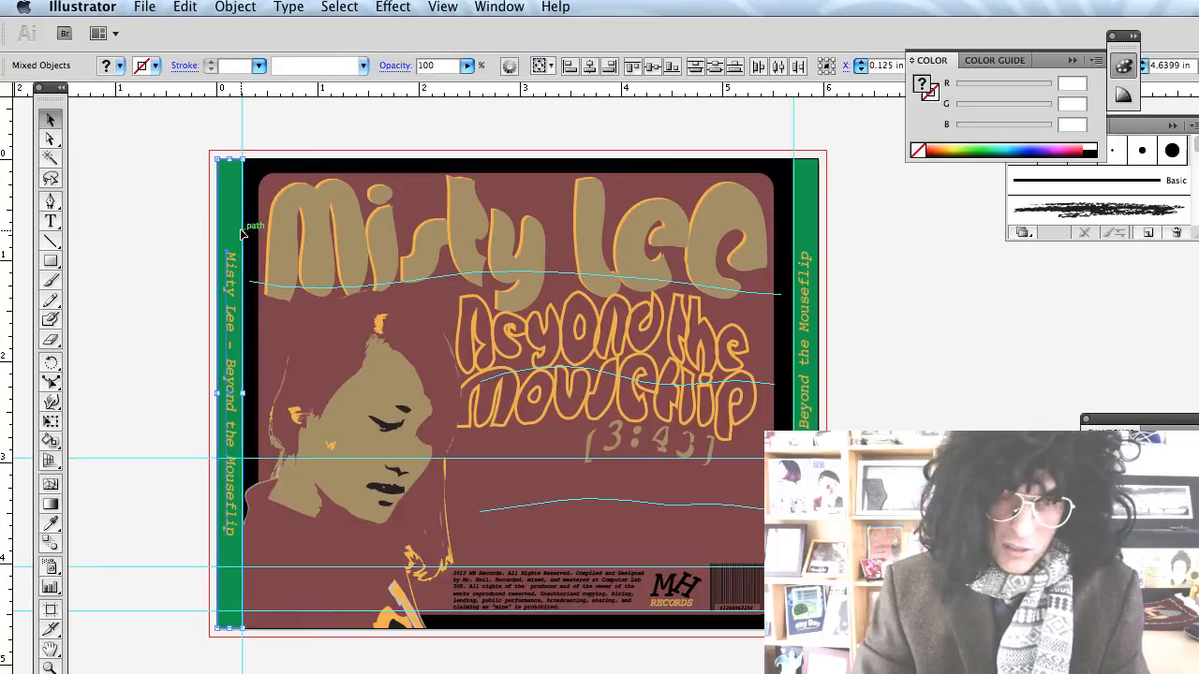
click(185, 223)
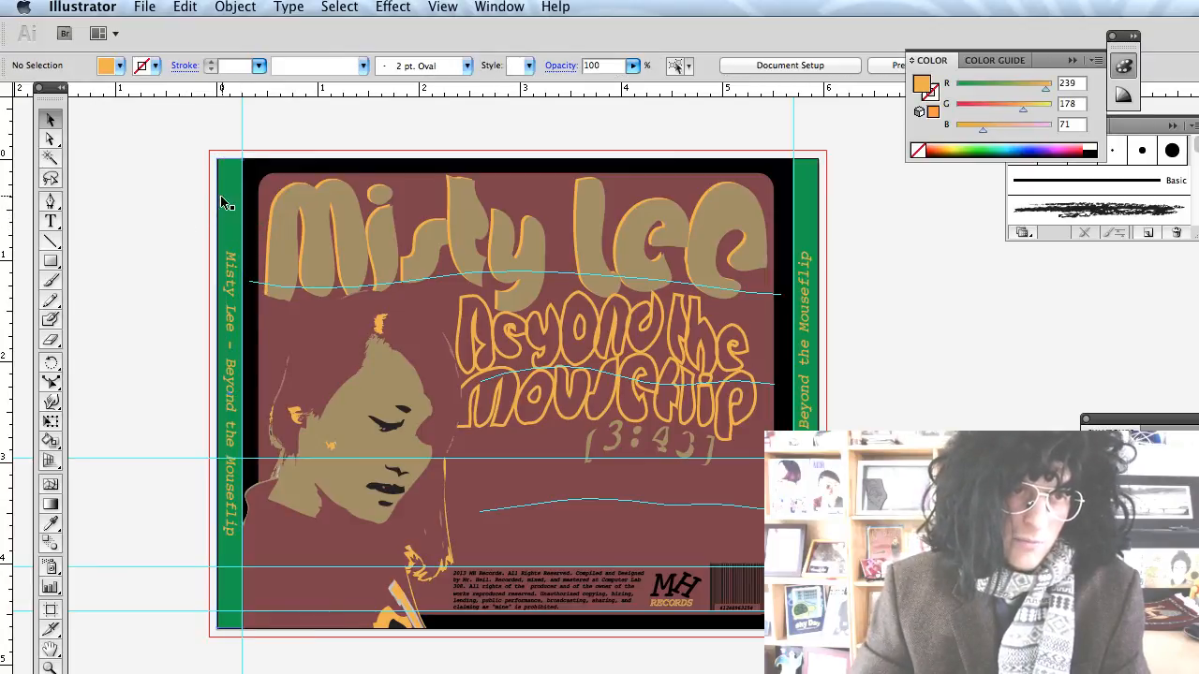
Delete the left and right green spine strips.
click(222, 193)
key(Delete)
click(805, 208)
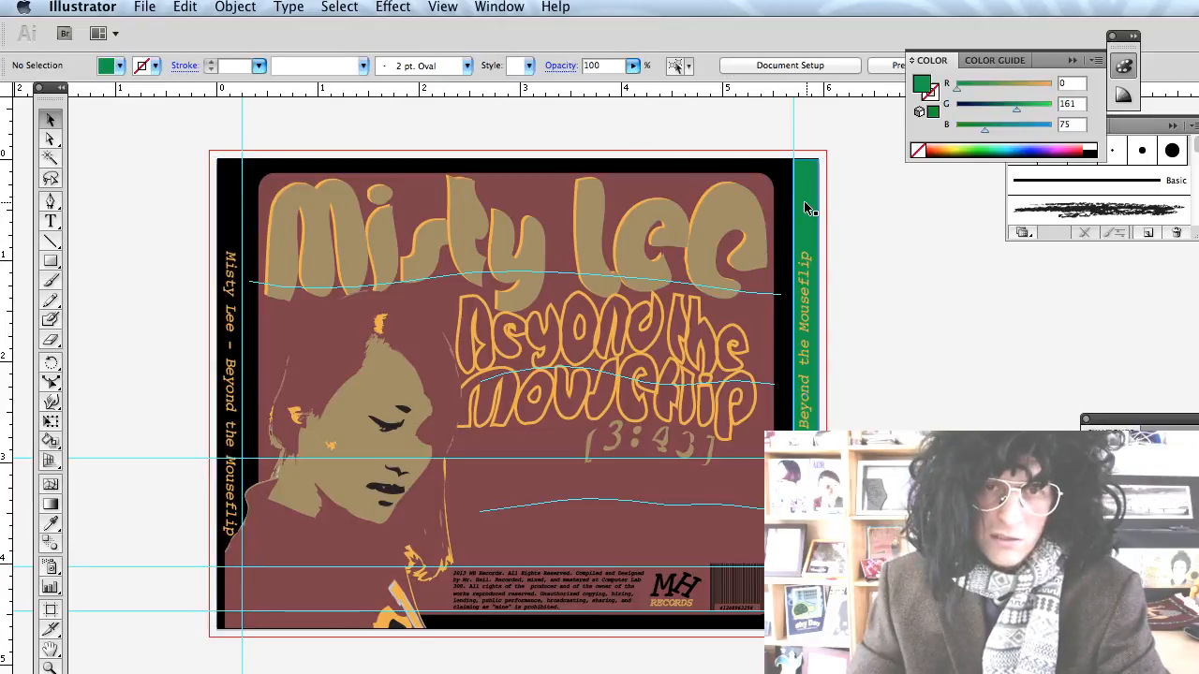
key(Delete)
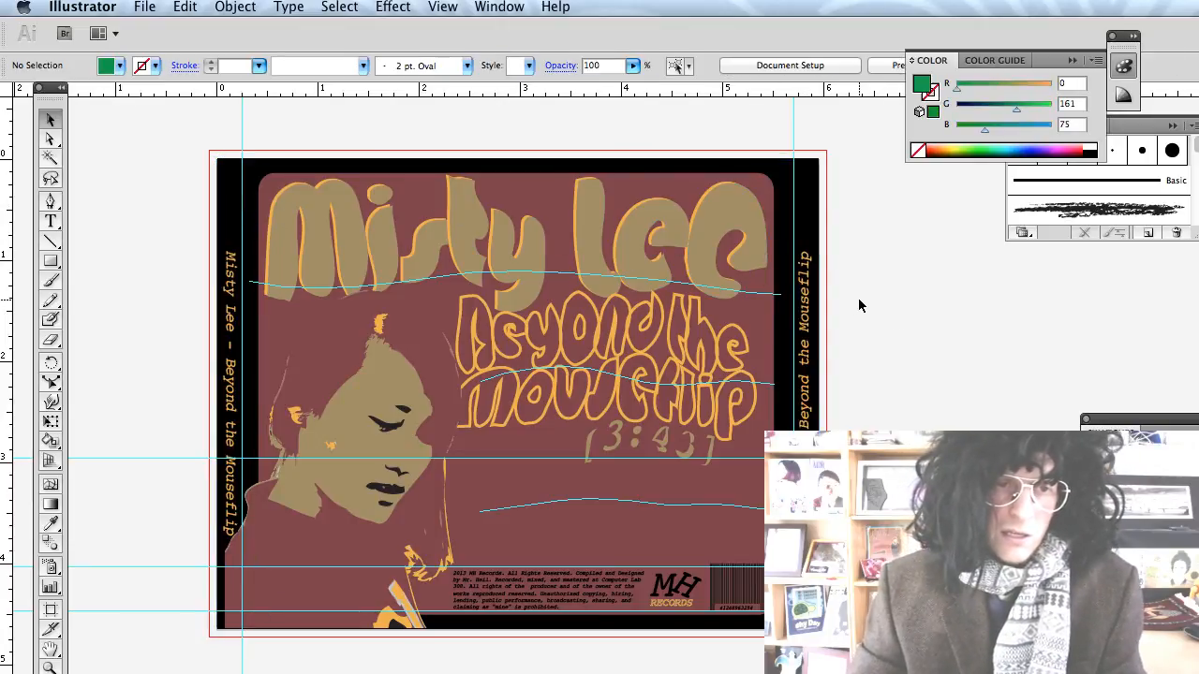
scroll(857, 303, right, 3)
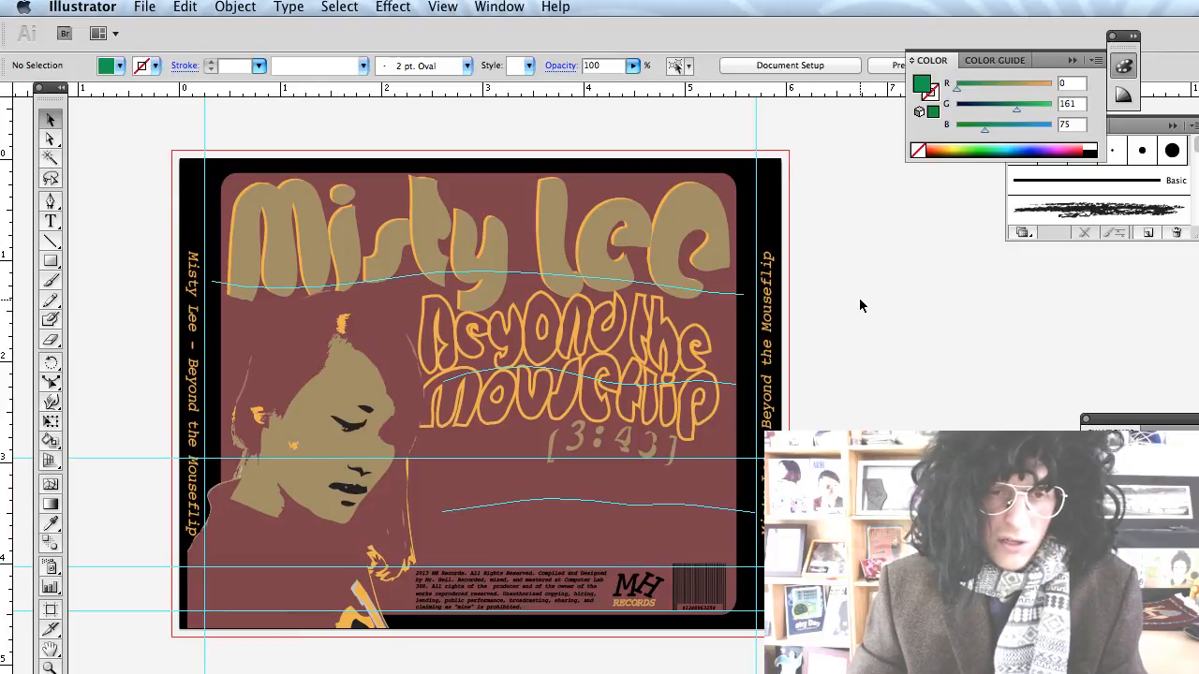
scroll(860, 306, down, 2)
scroll(860, 306, right, 3)
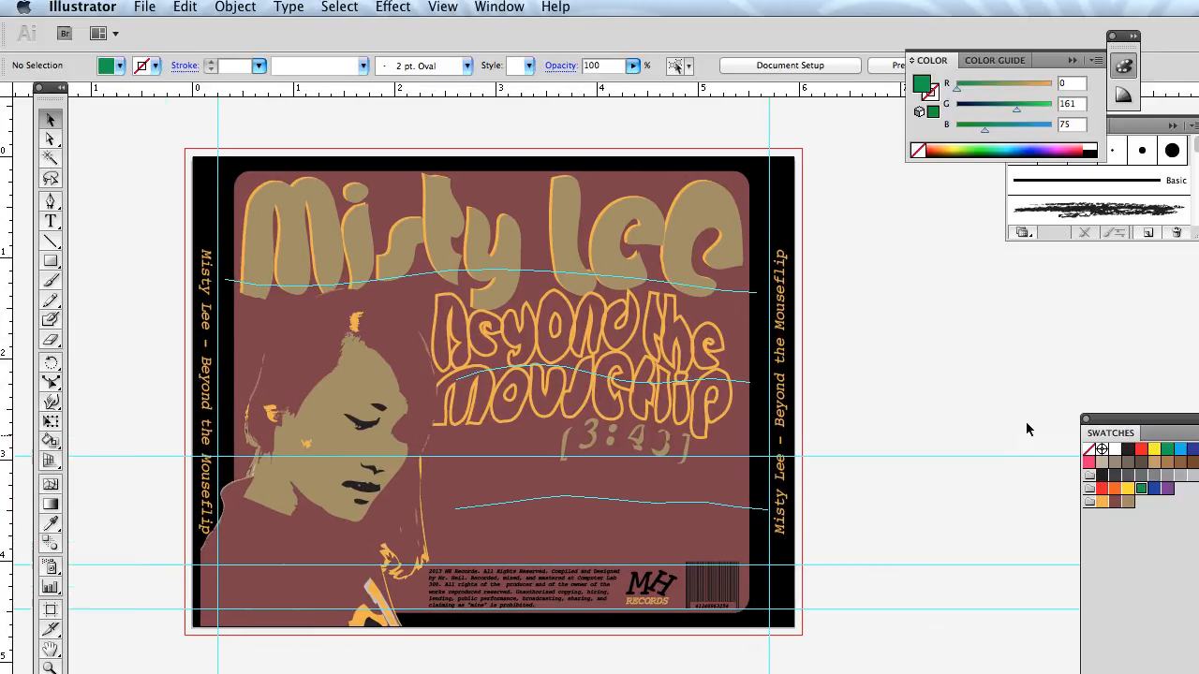
Export the artboard as a maximum-quality JPEG, overwriting CD Back Cover -01.jpg in Documents.
click(51, 611)
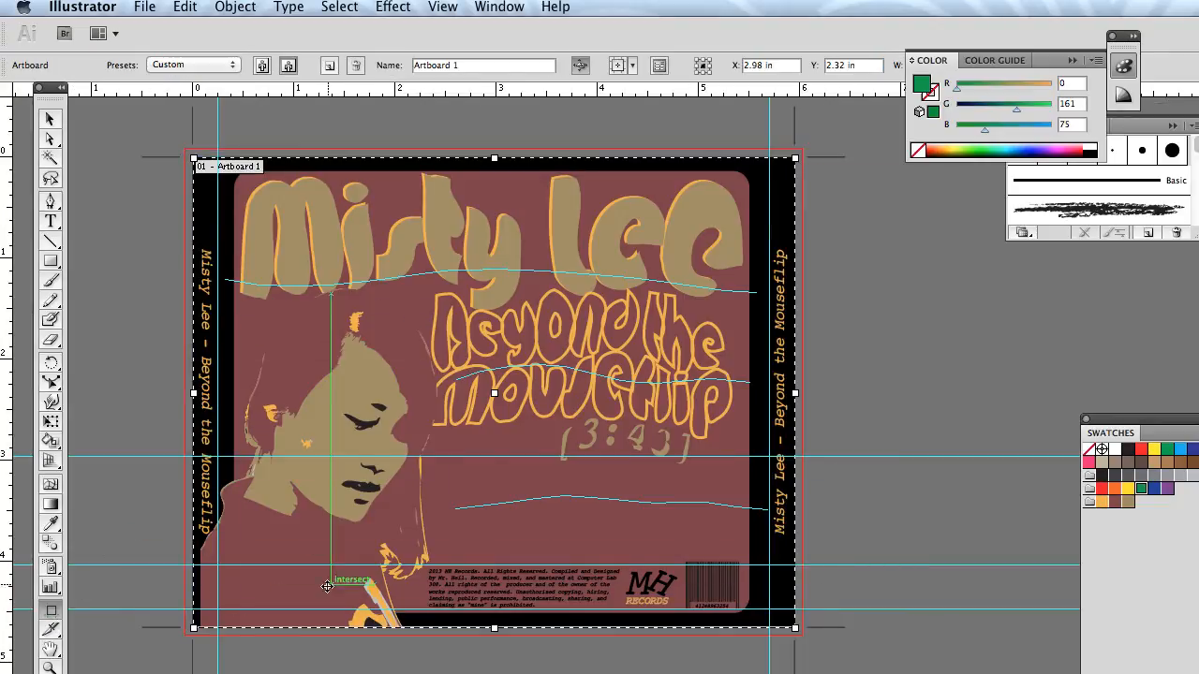
click(133, 6)
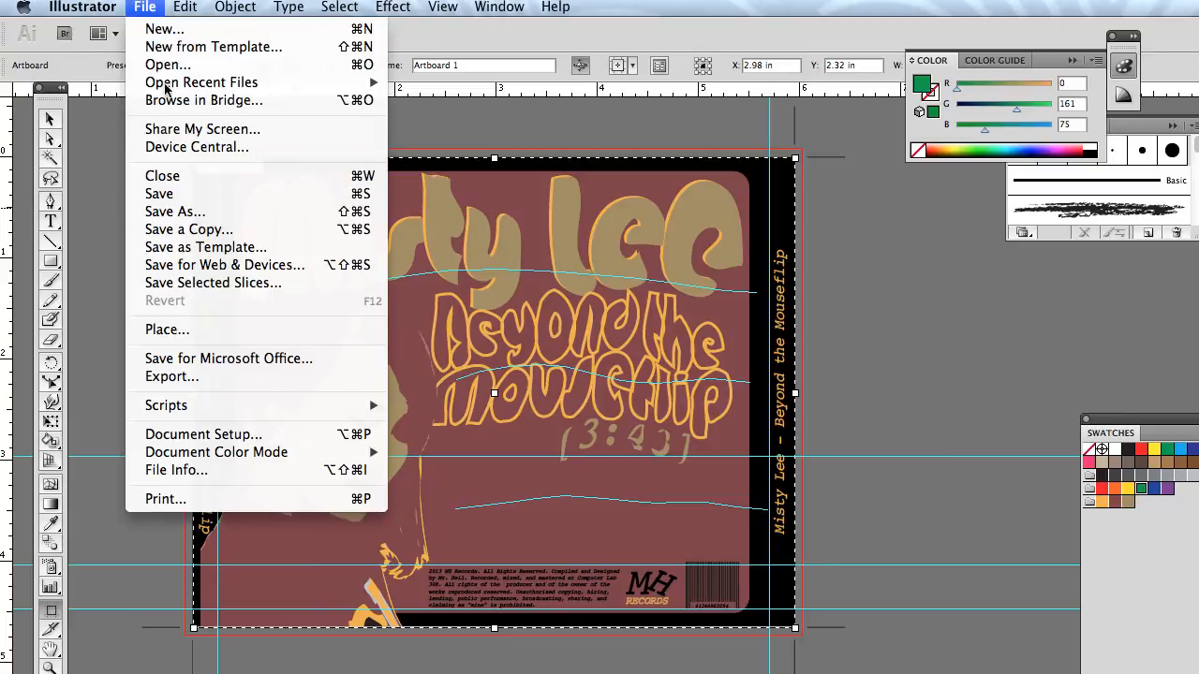
click(216, 377)
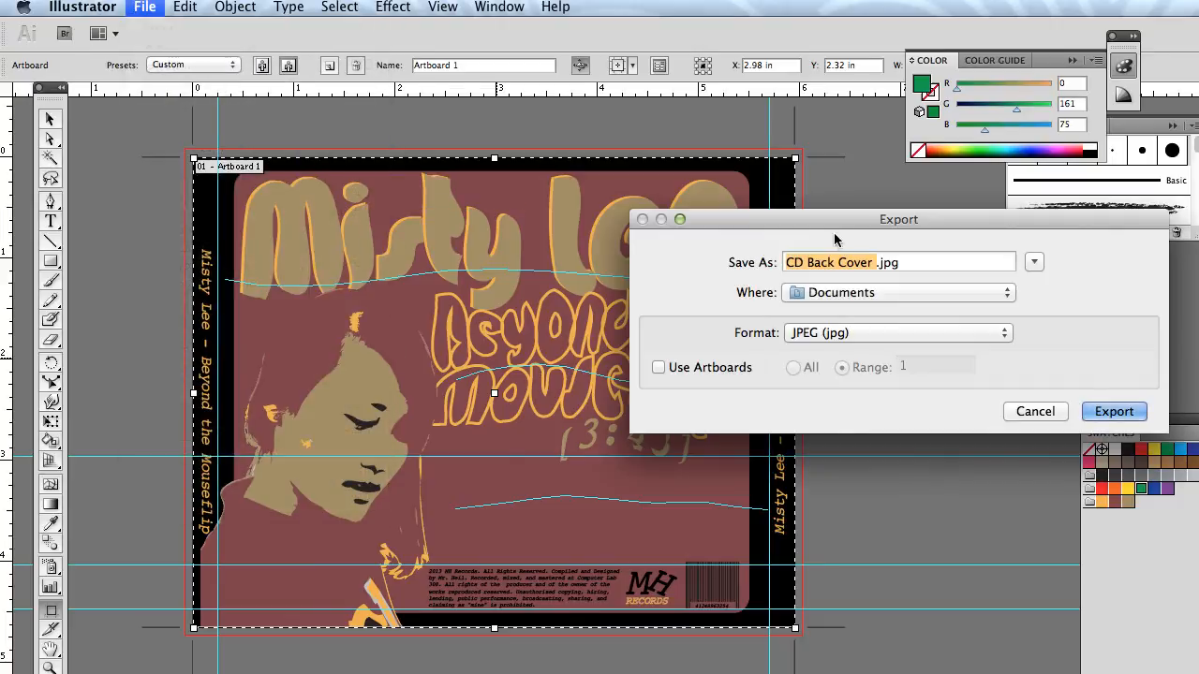
drag(834, 239, 492, 104)
click(319, 232)
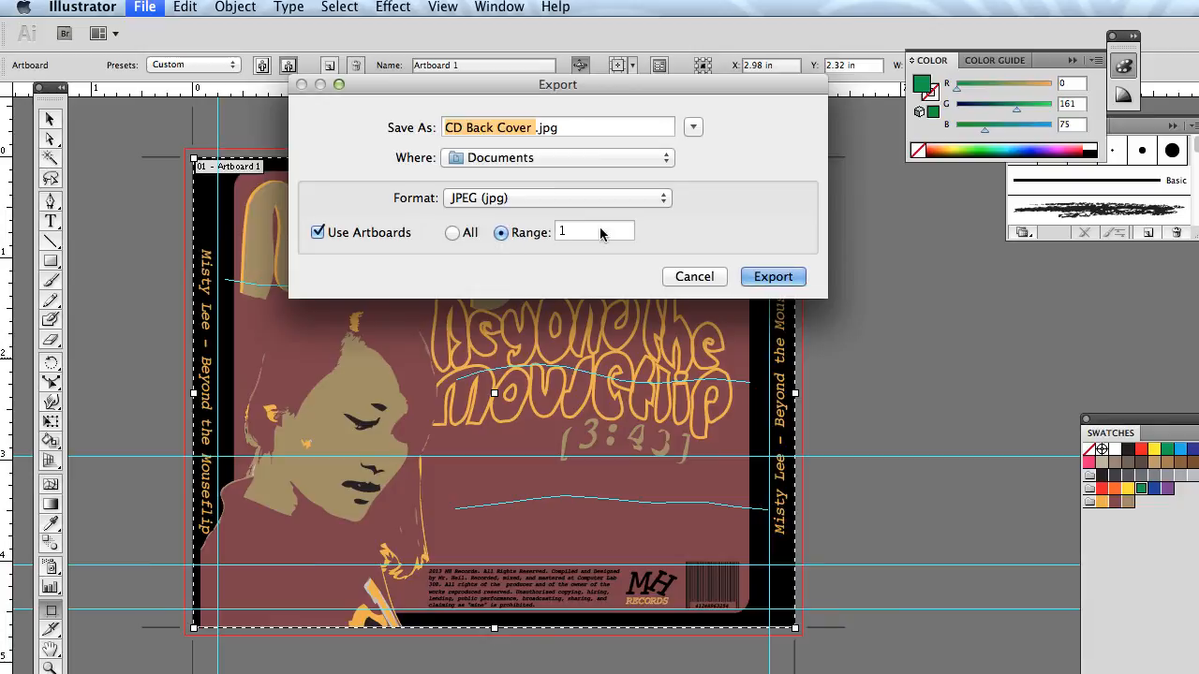
click(791, 276)
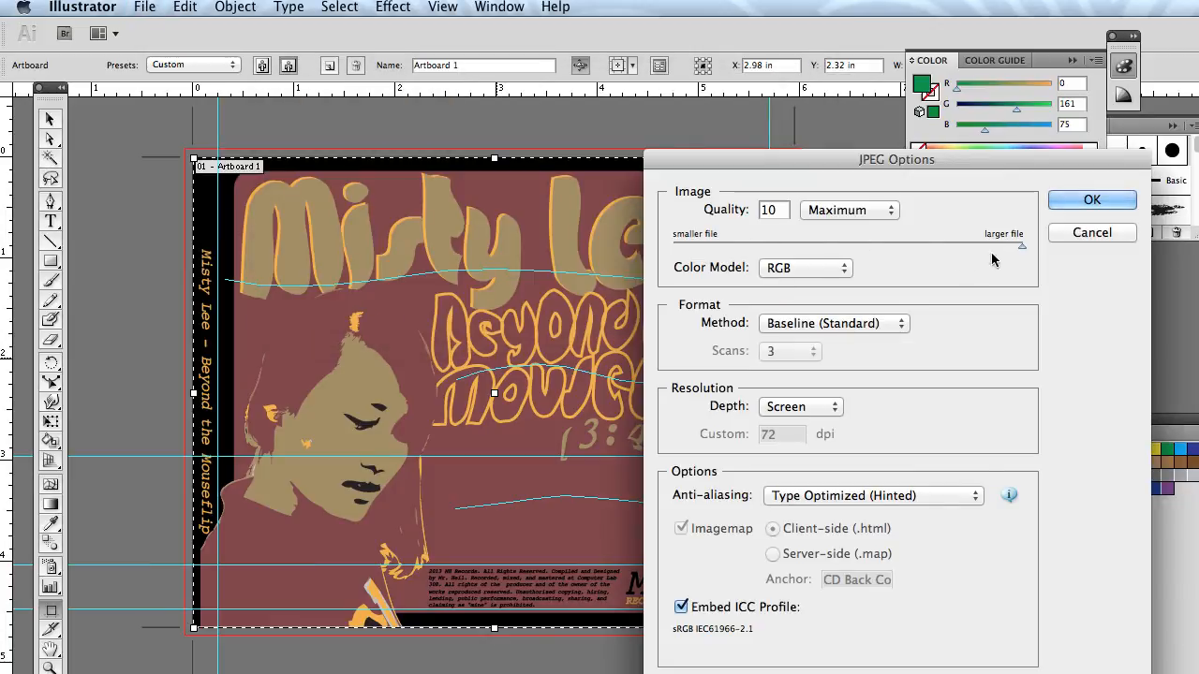
click(1060, 204)
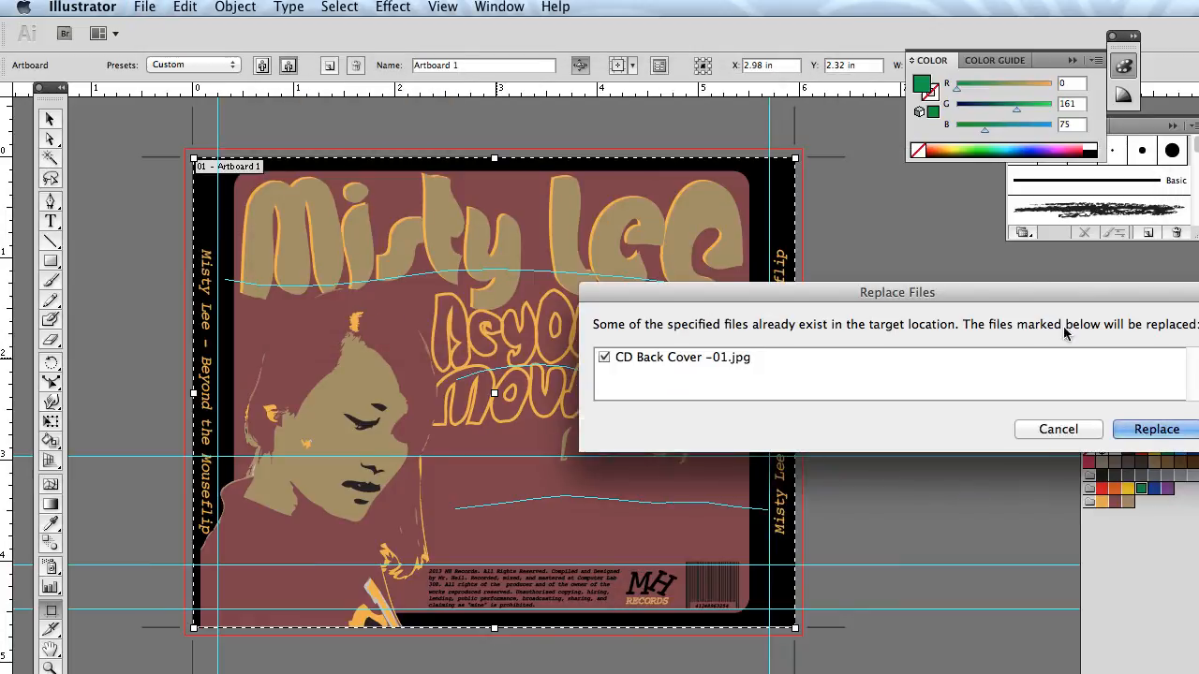
click(1124, 427)
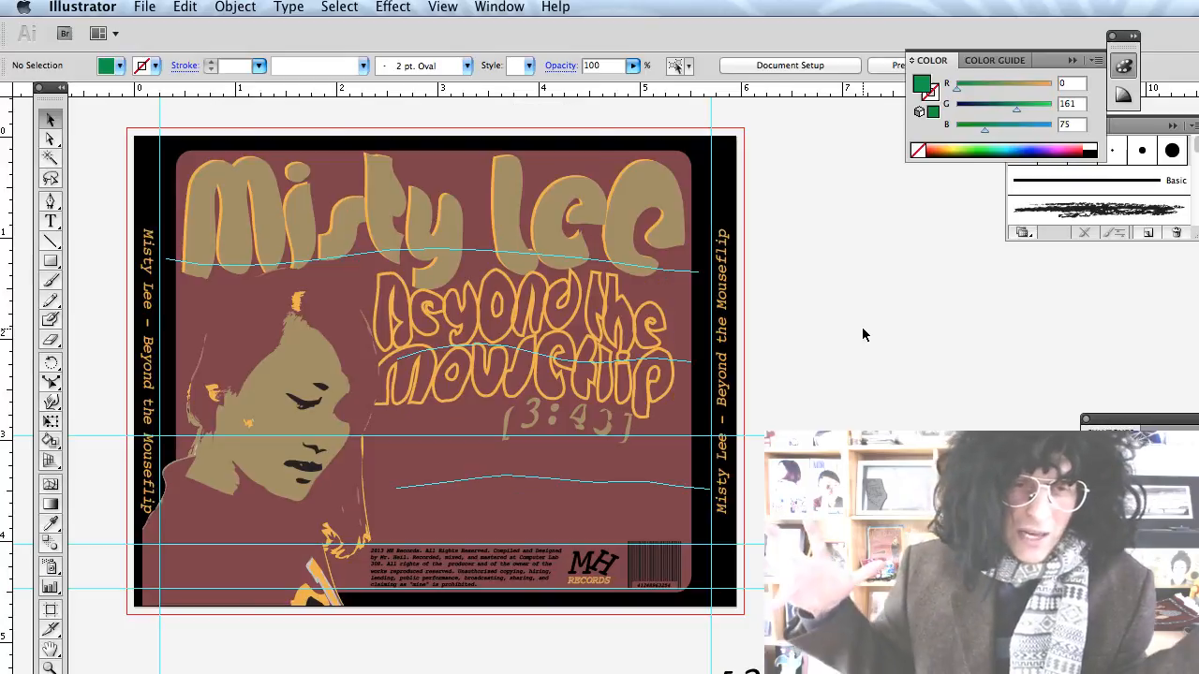